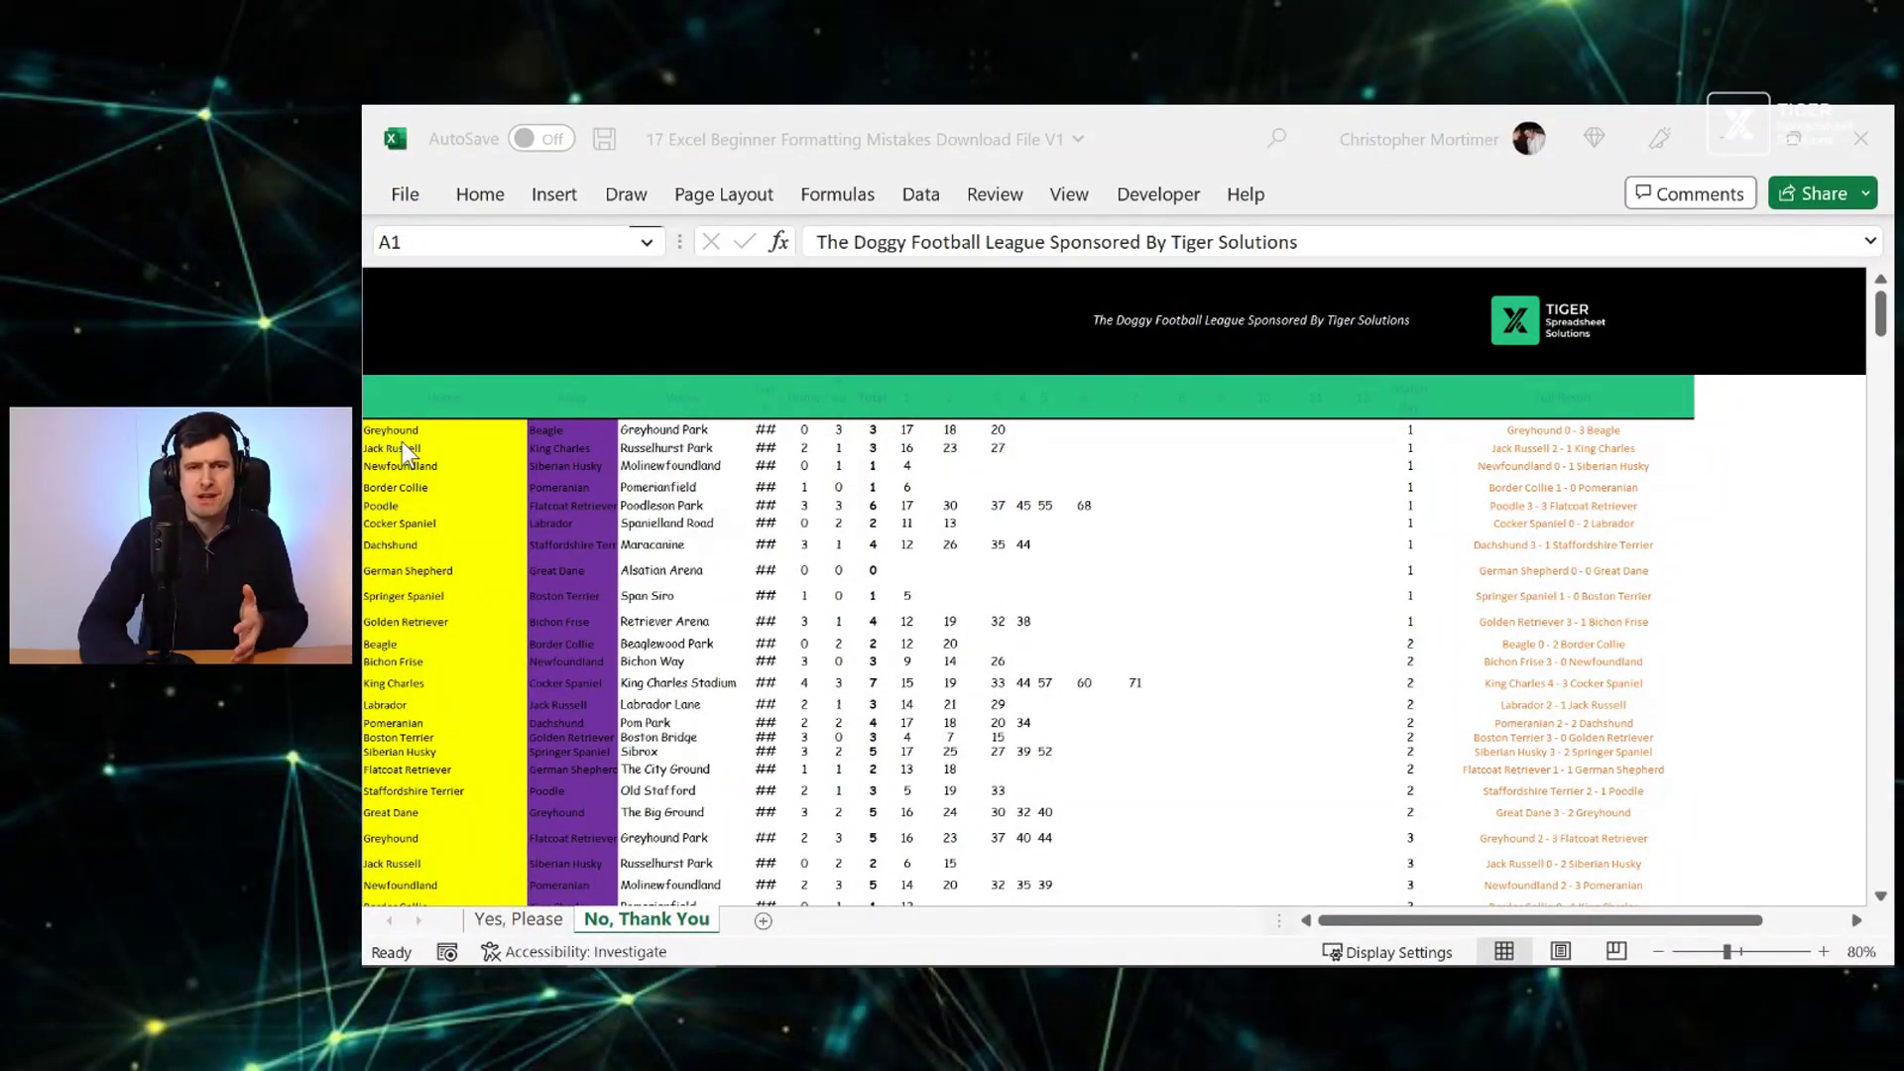
Compare the unformatted No, Thank You sheet with the Yes, Please sheet
left_click(563, 582)
left_click(563, 579)
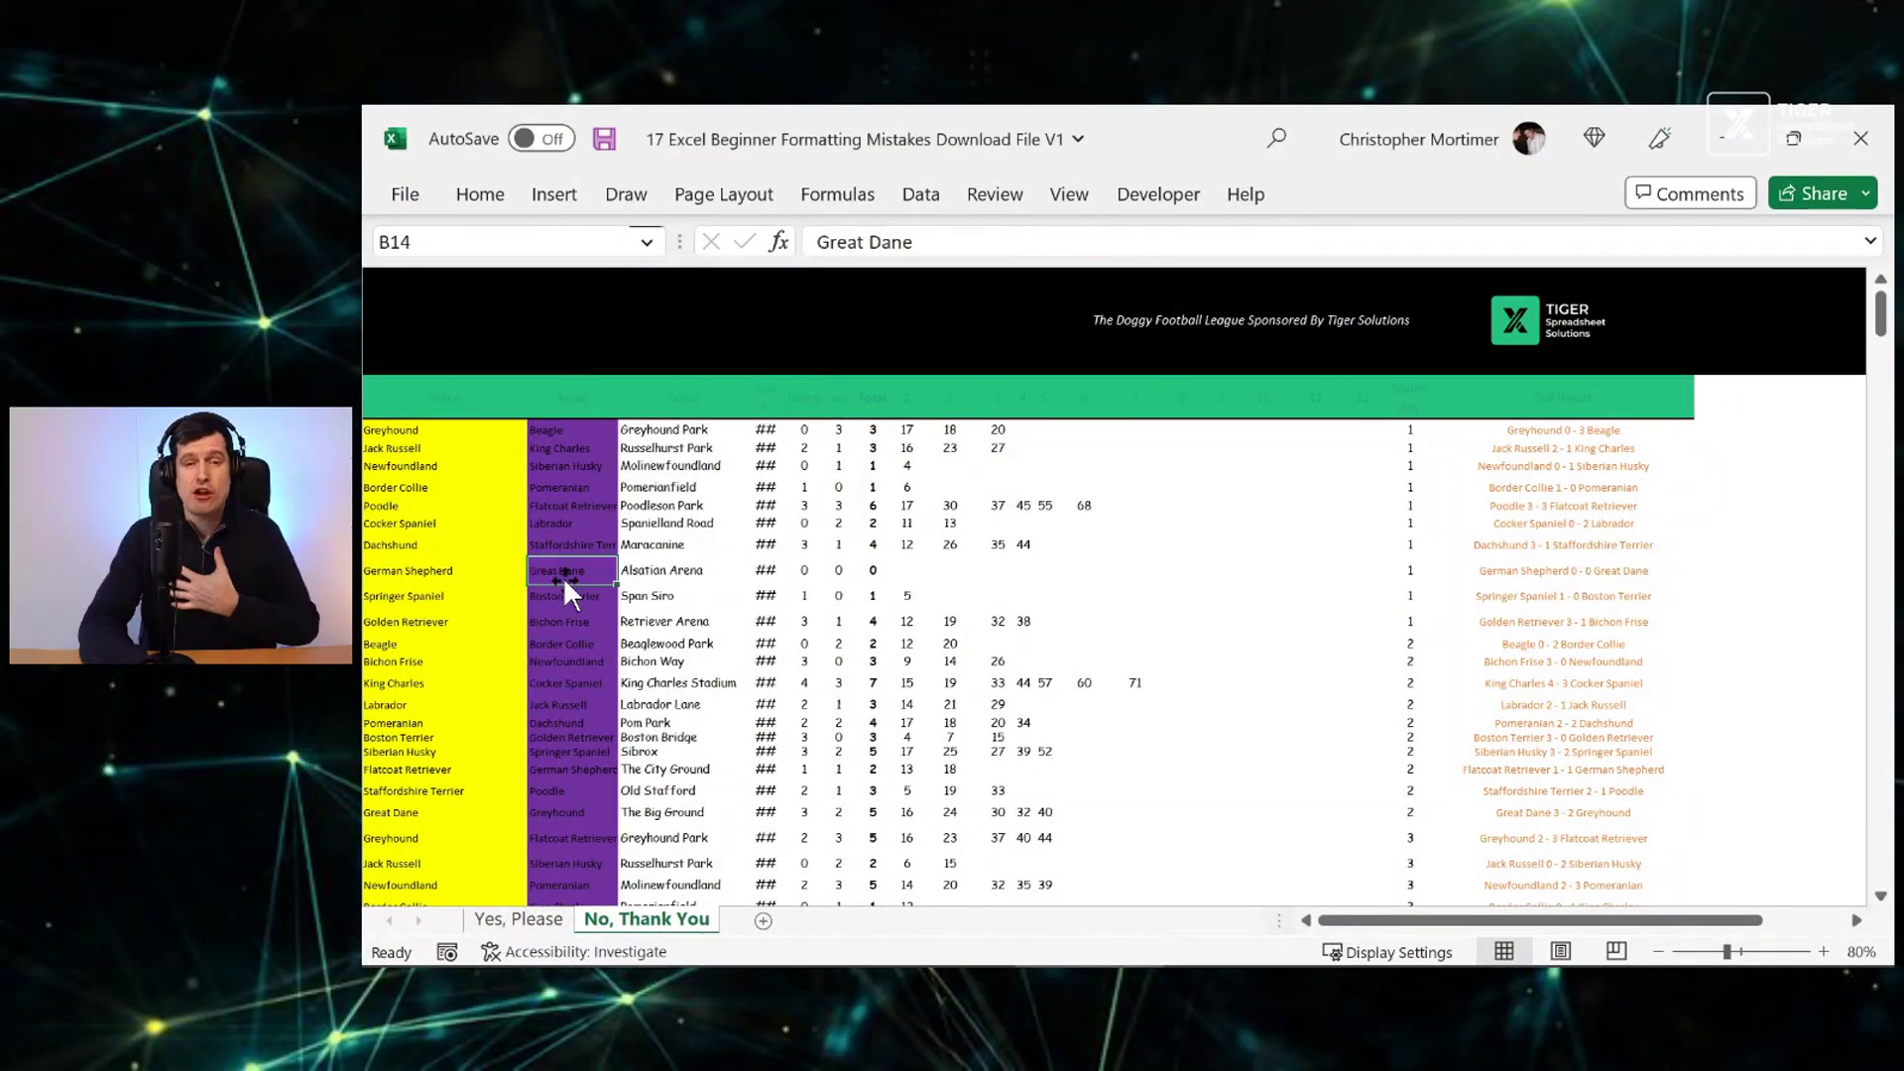
left_click(515, 925)
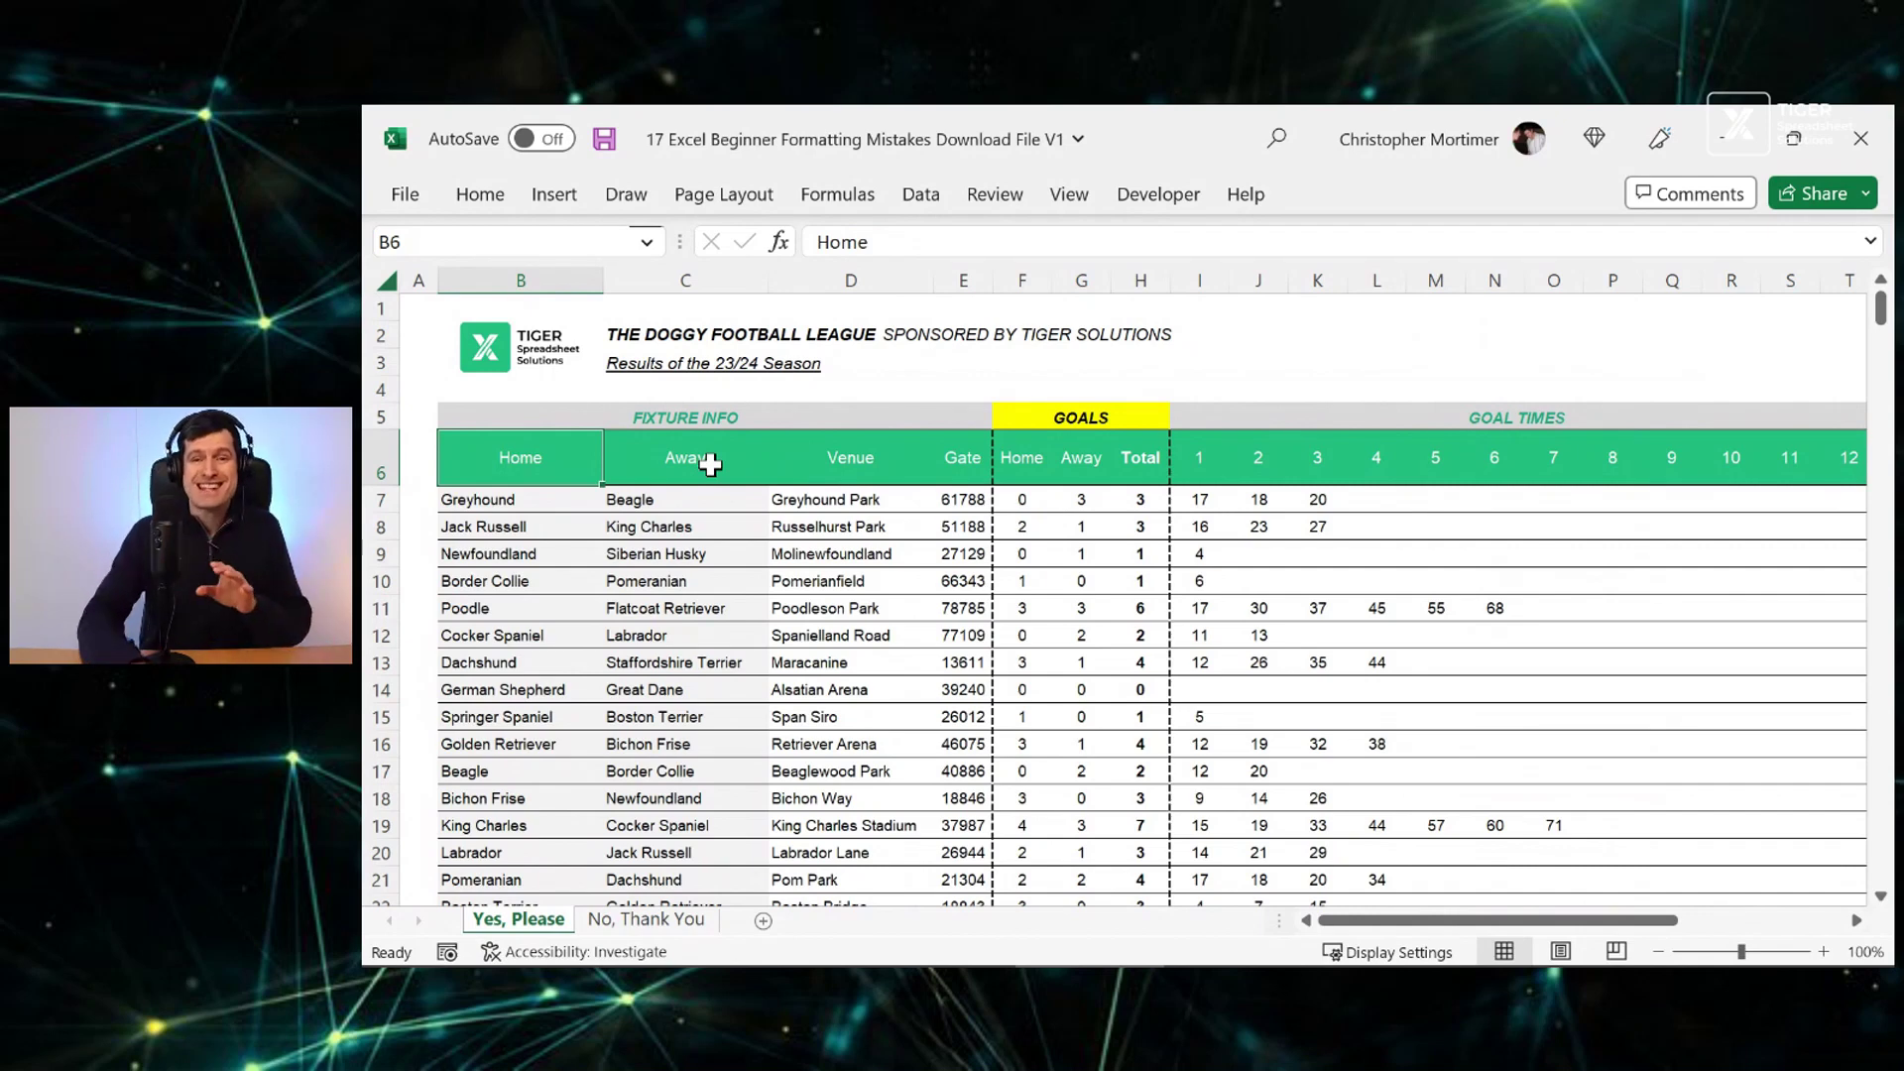
left_click(634, 922)
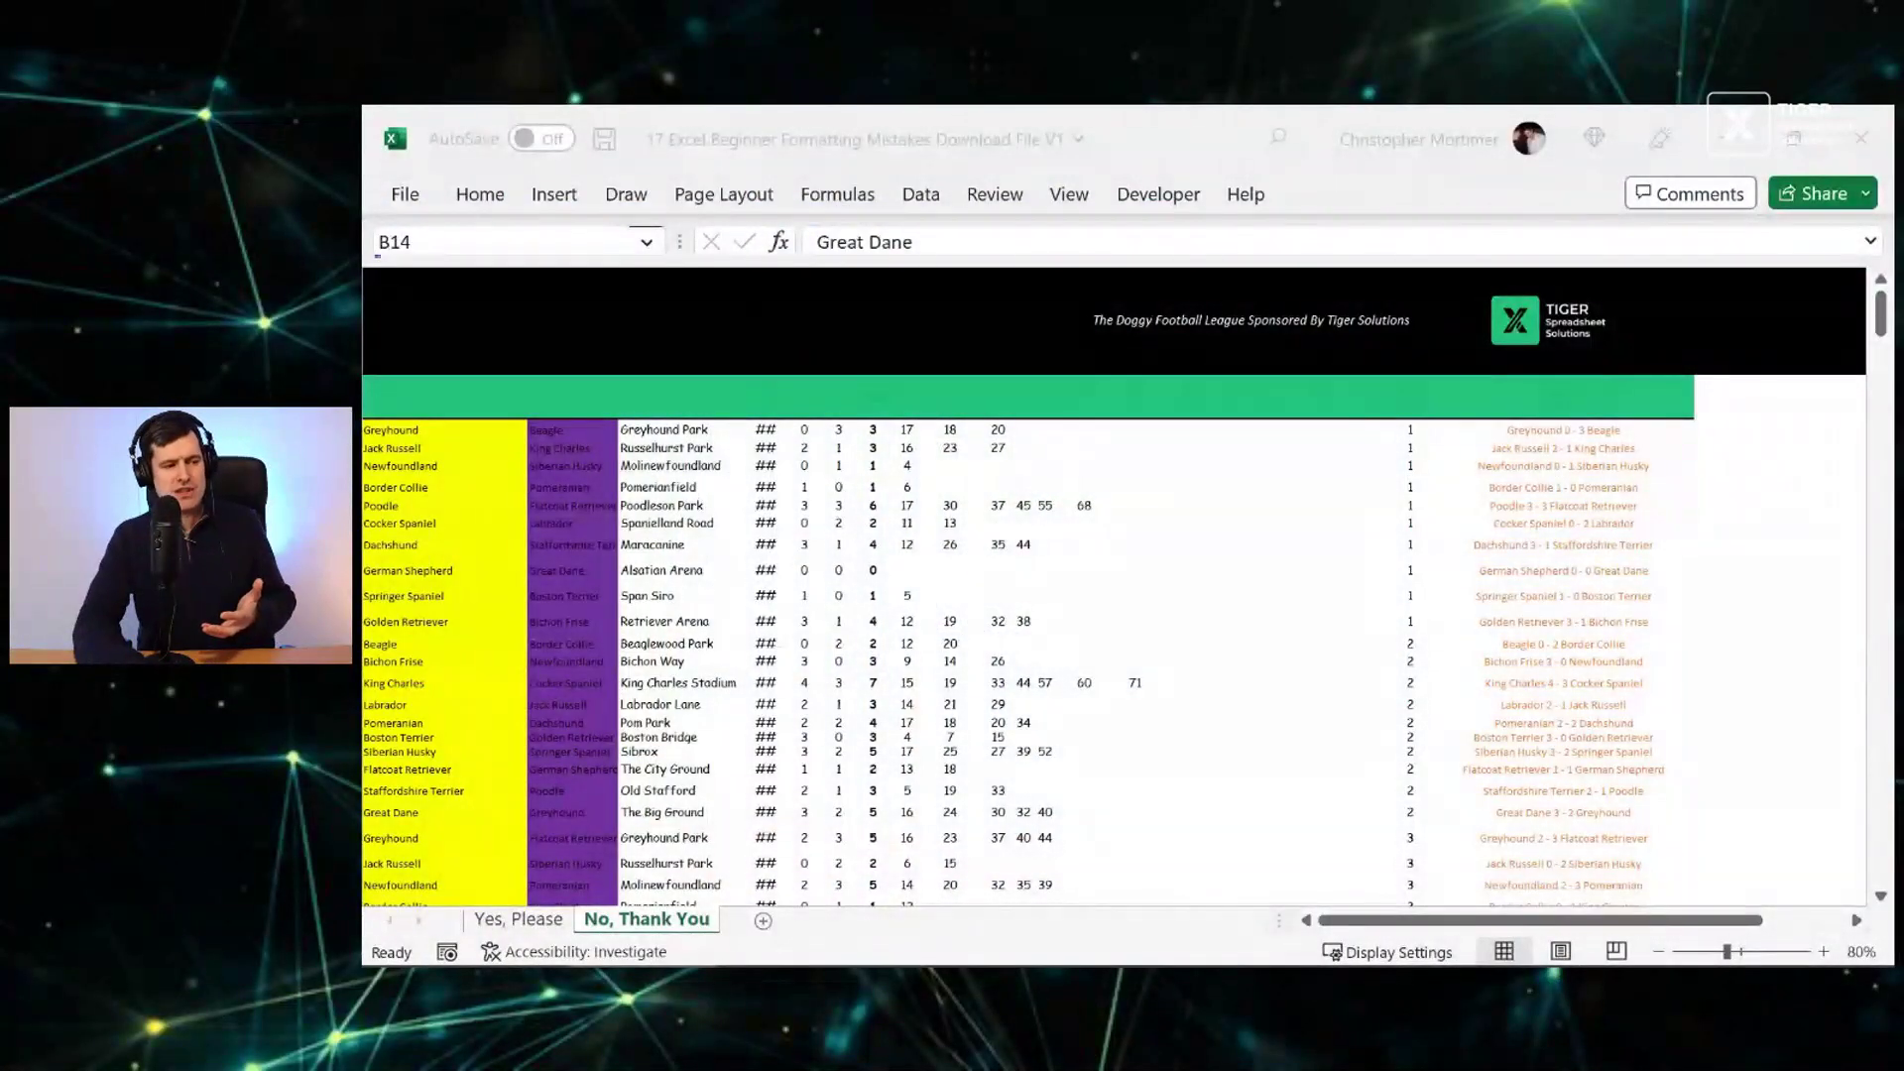
left_click(698, 508)
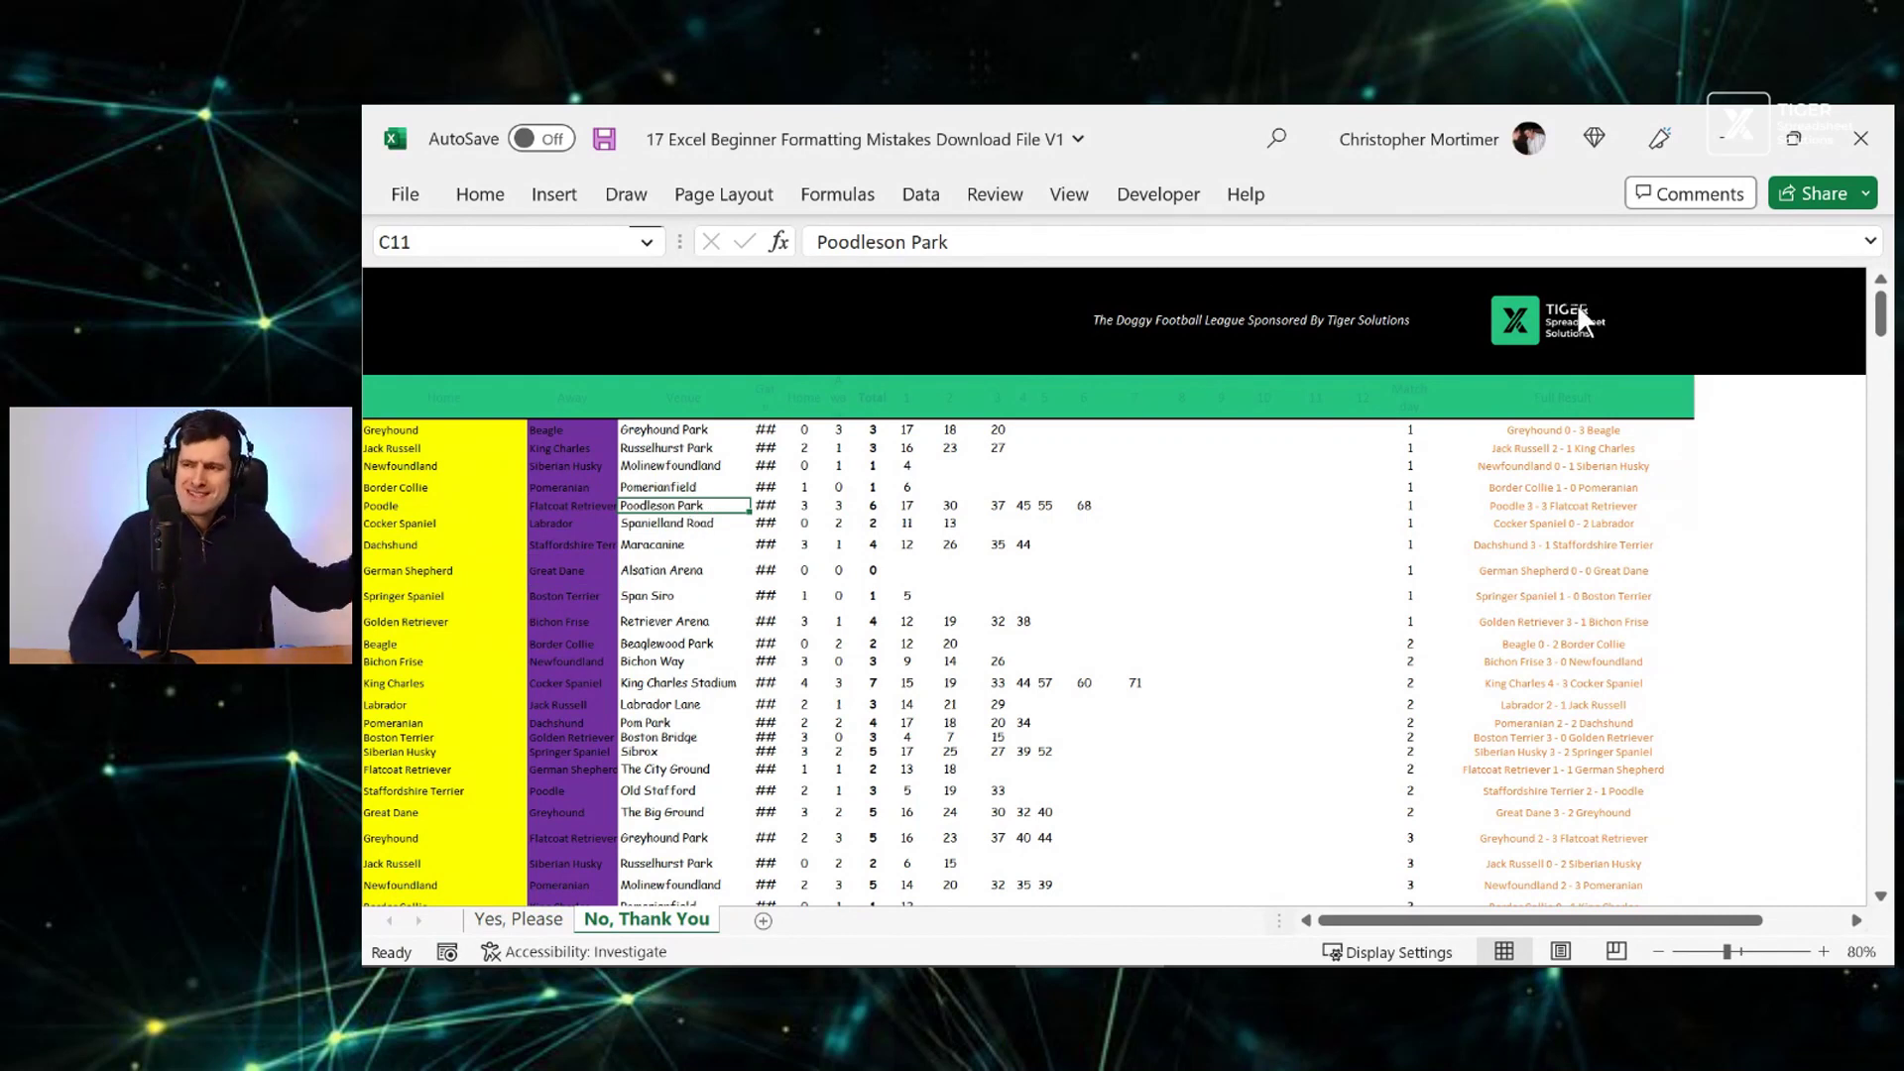
Inspect the Yes, Please sheet's Tiger logo, league title C2 and subtitle C3
left_click(1228, 311)
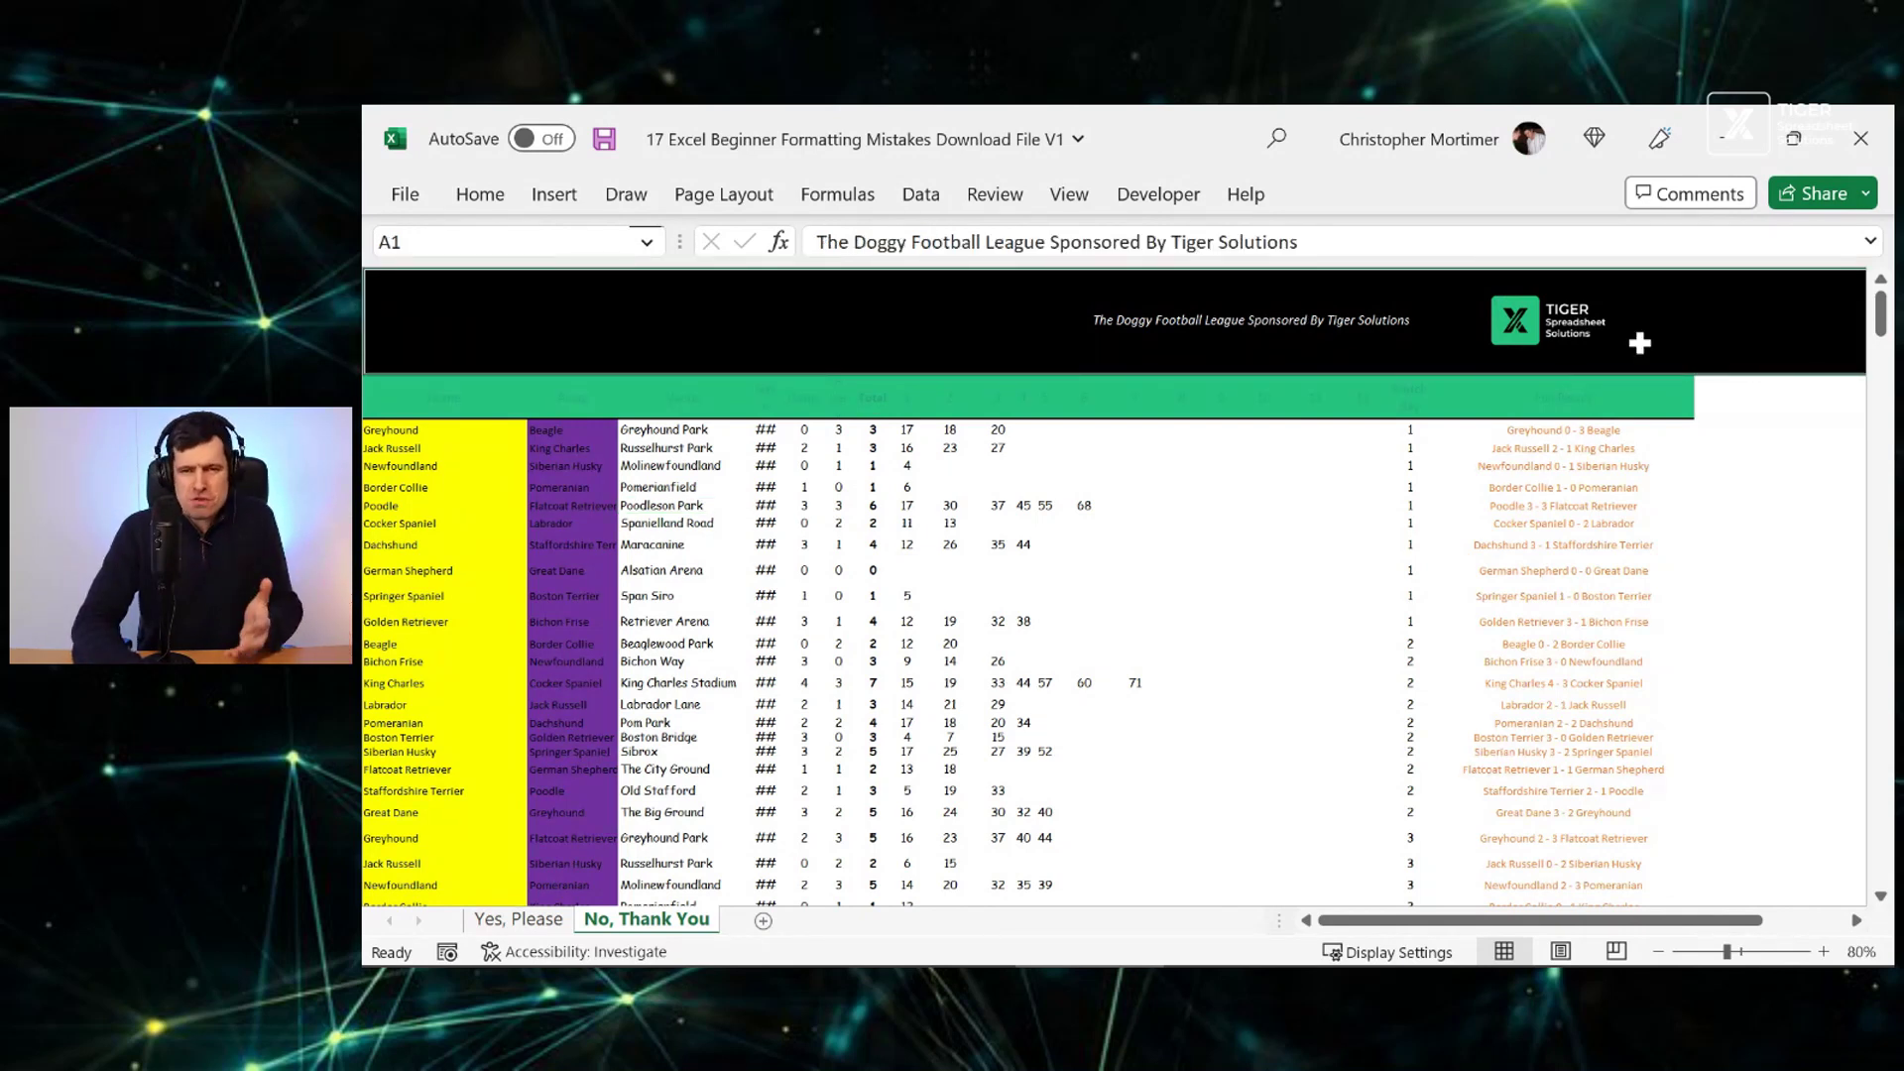
left_click(540, 916)
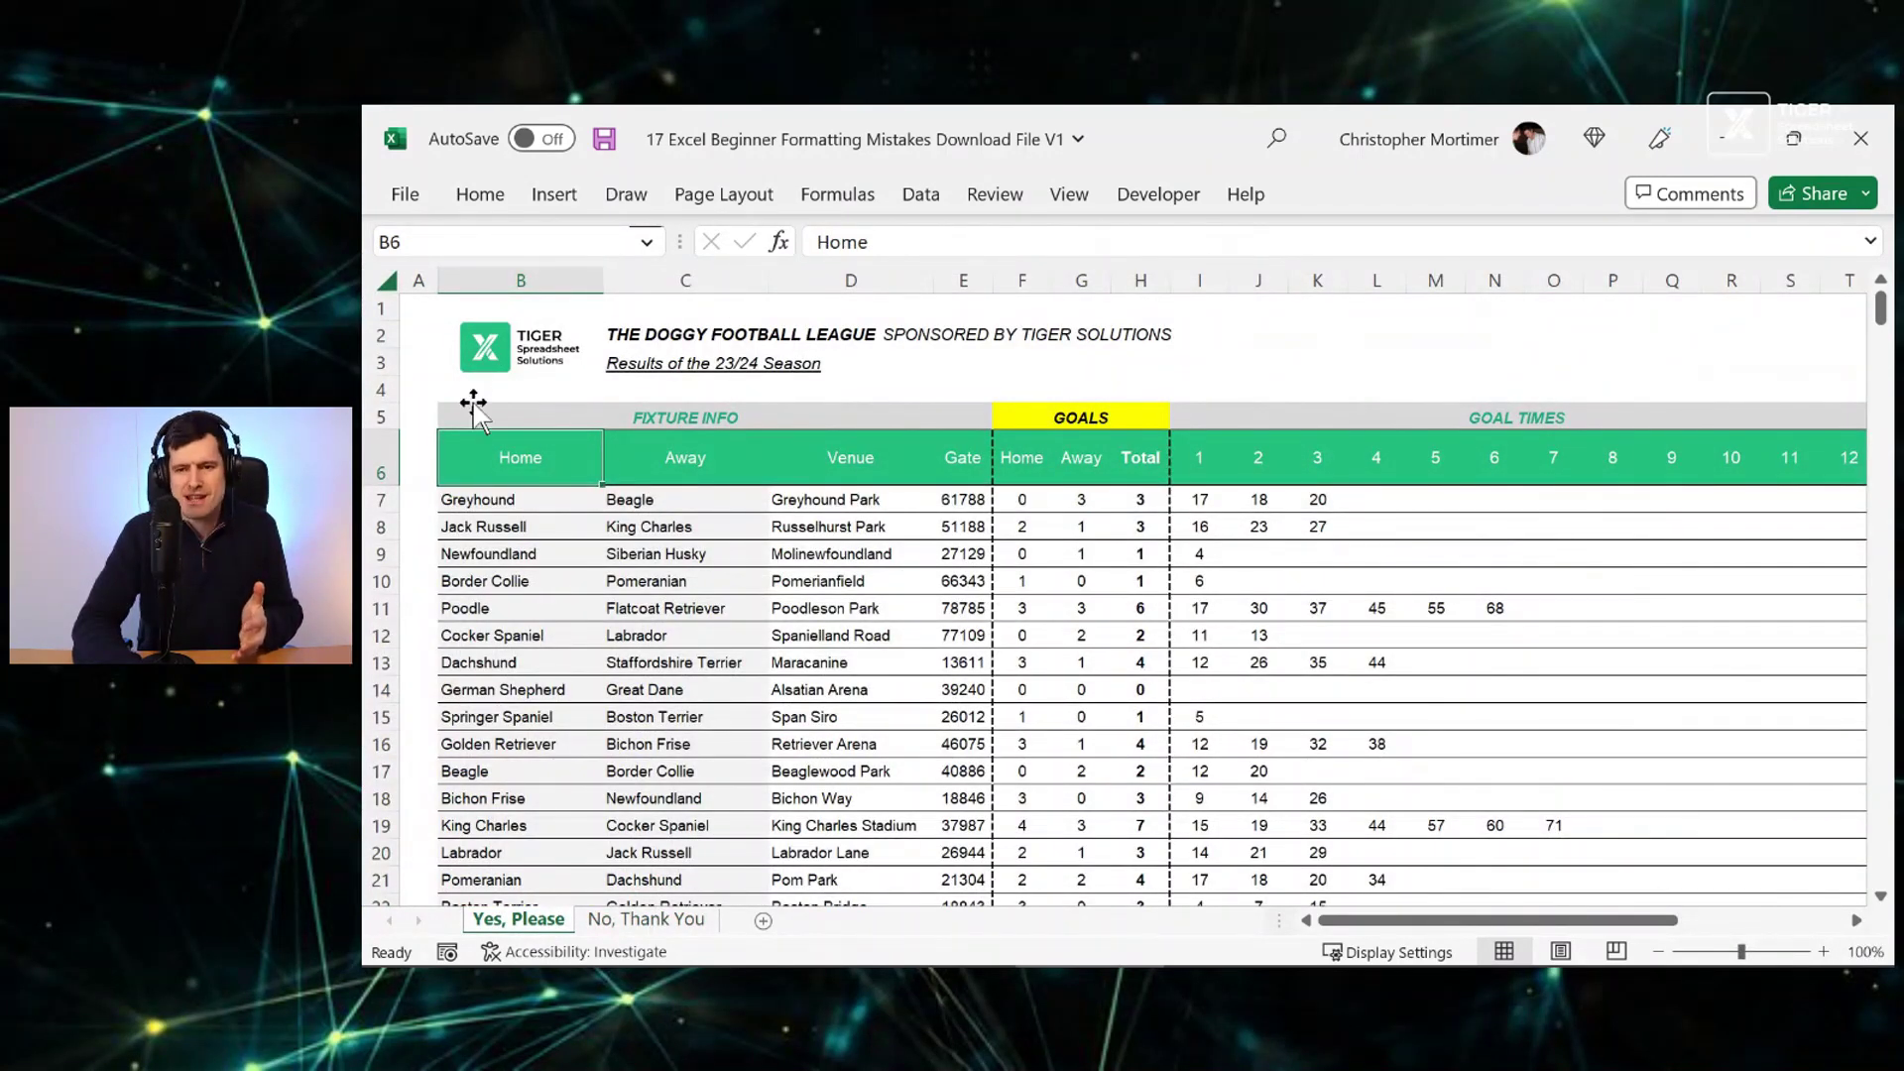
left_click(471, 362)
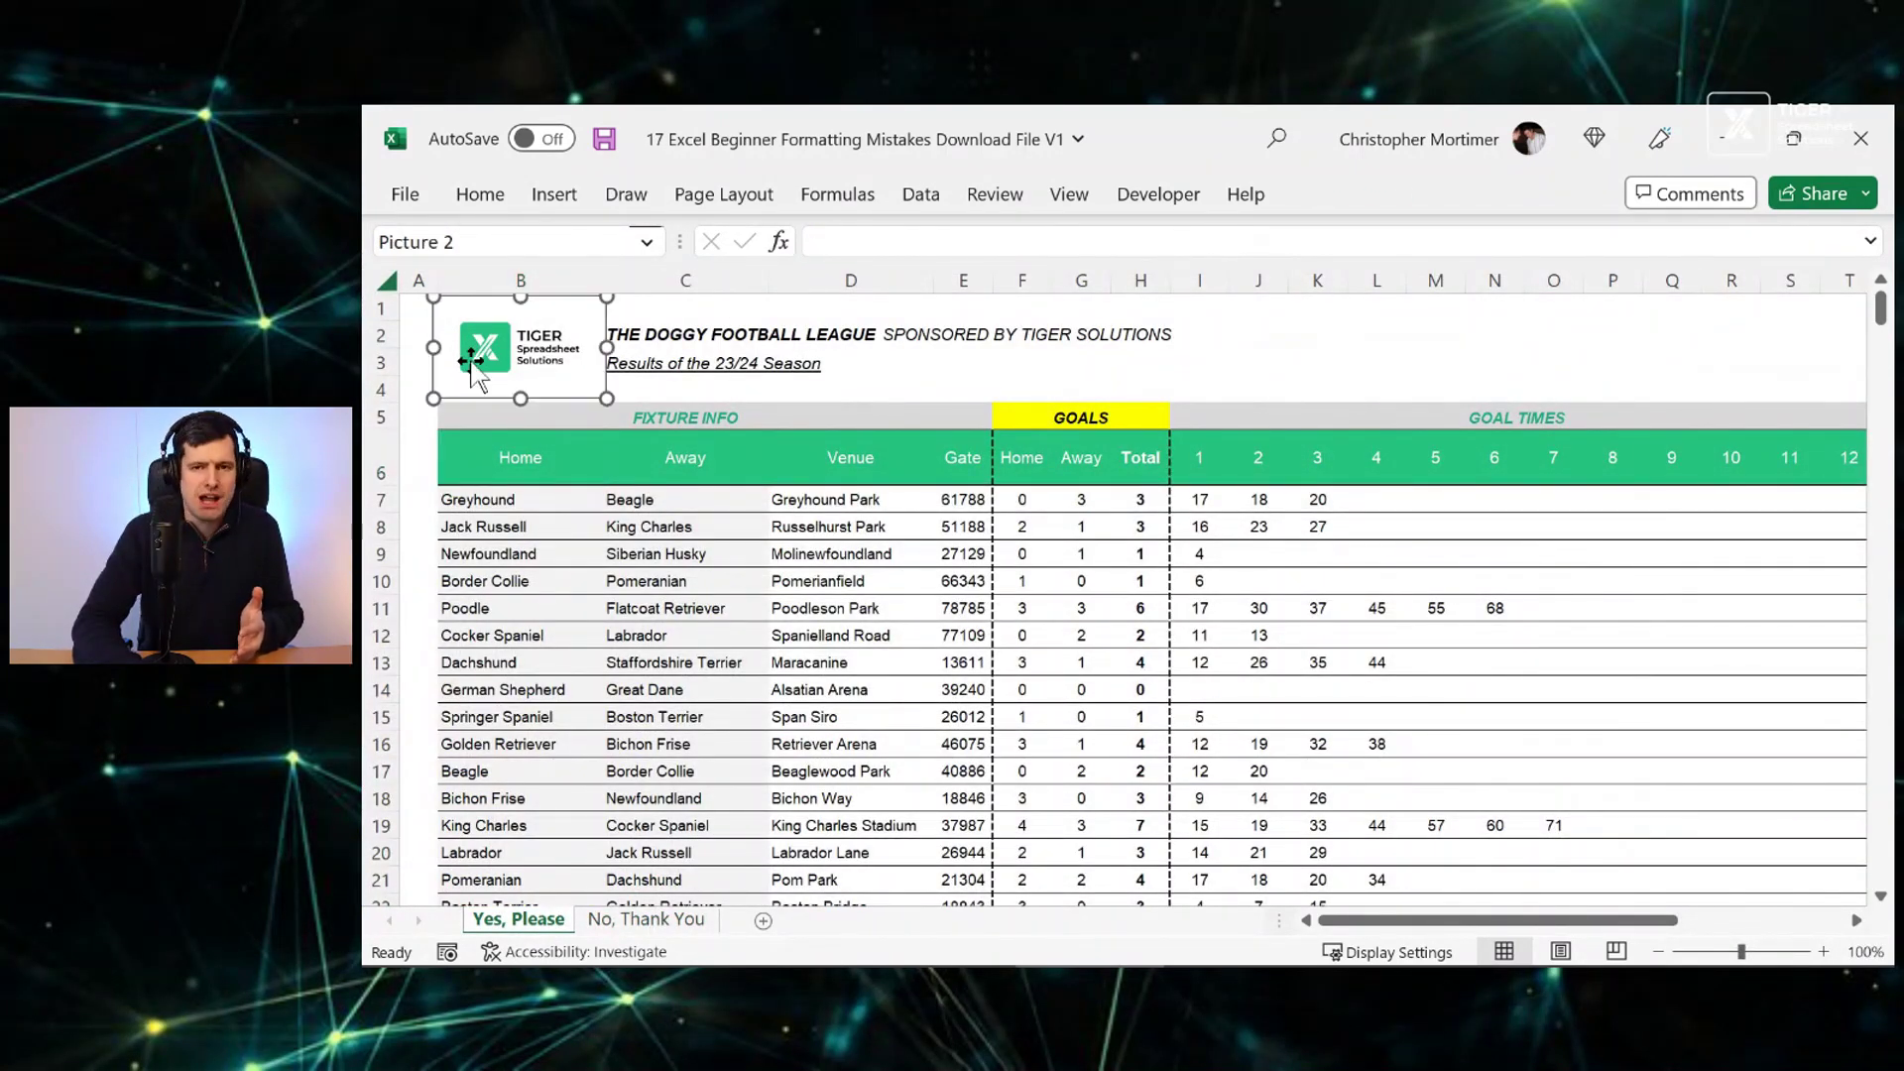
left_click(681, 332)
left_click(660, 364)
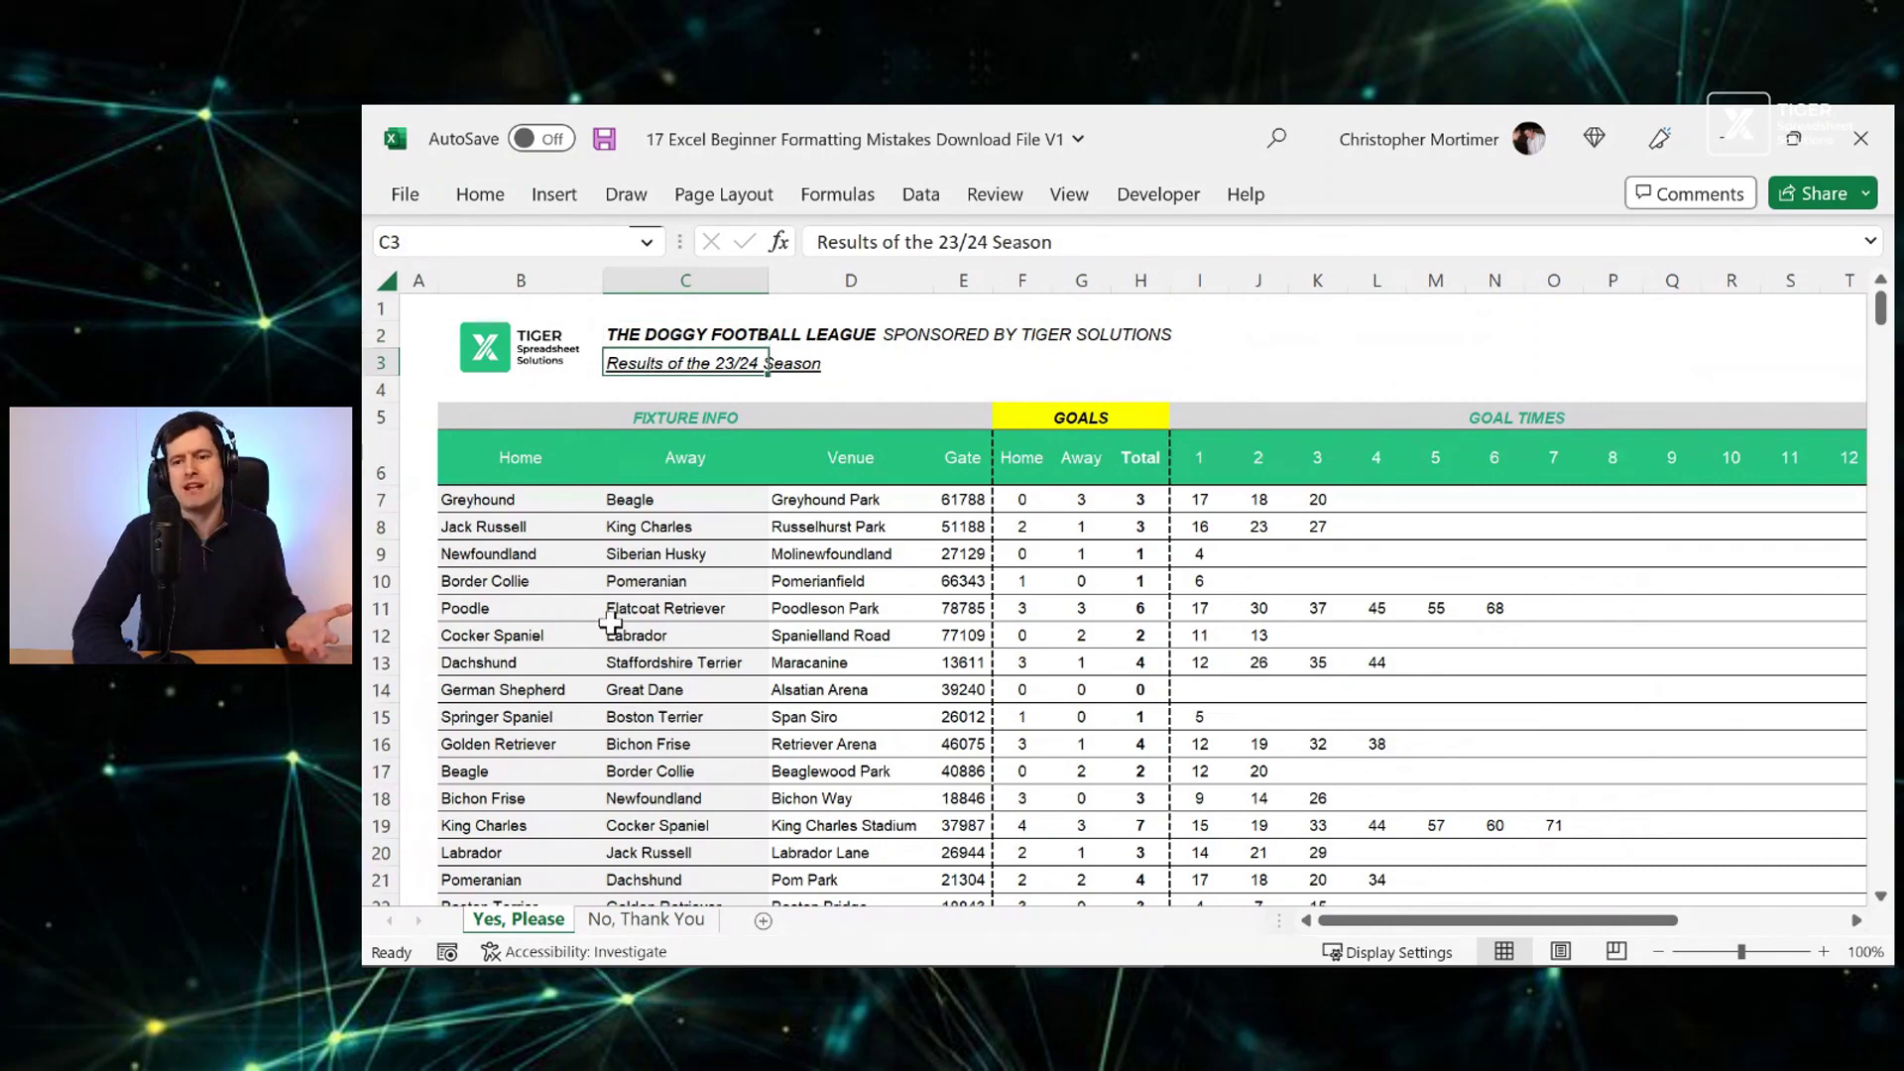
left_click(643, 921)
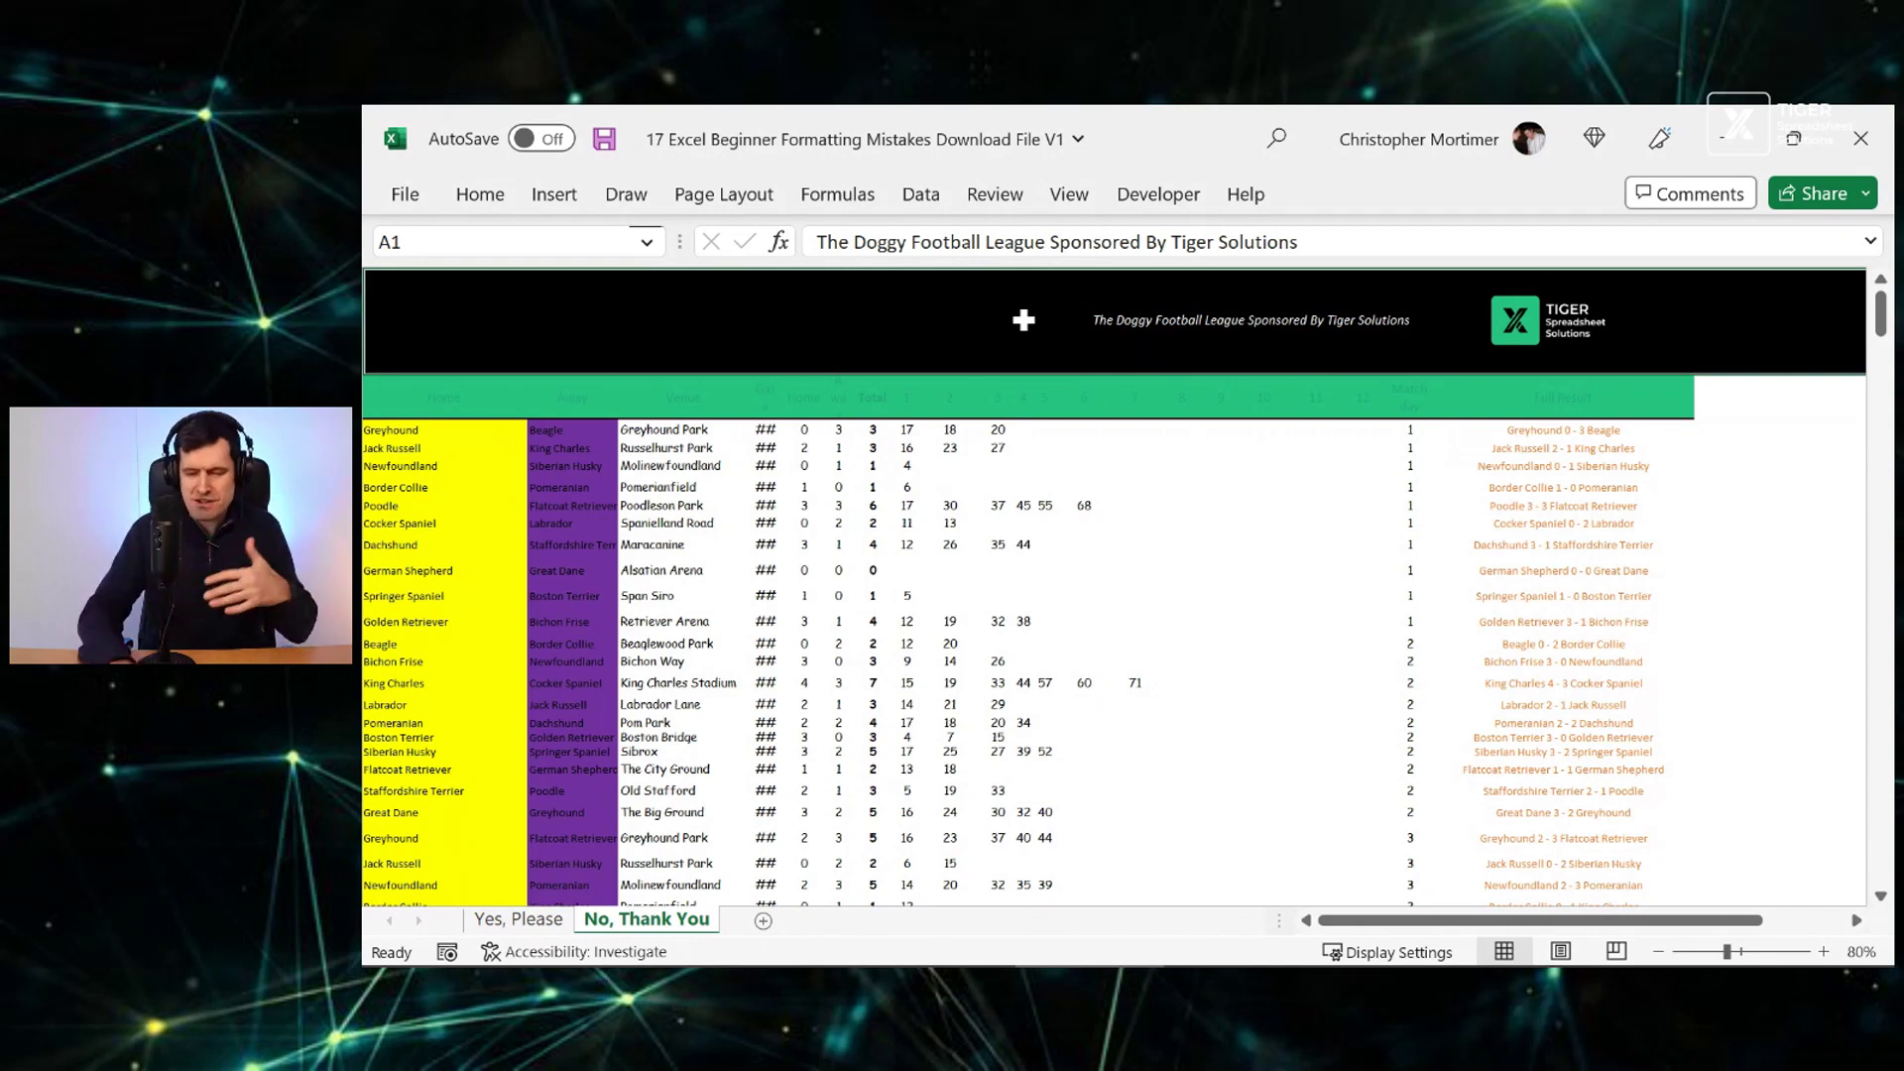
Move through the No, Thank You table cells and select the whole data range
key("Down")
key("Down")
key("Down")
key("Down")
key("Right")
key("Right")
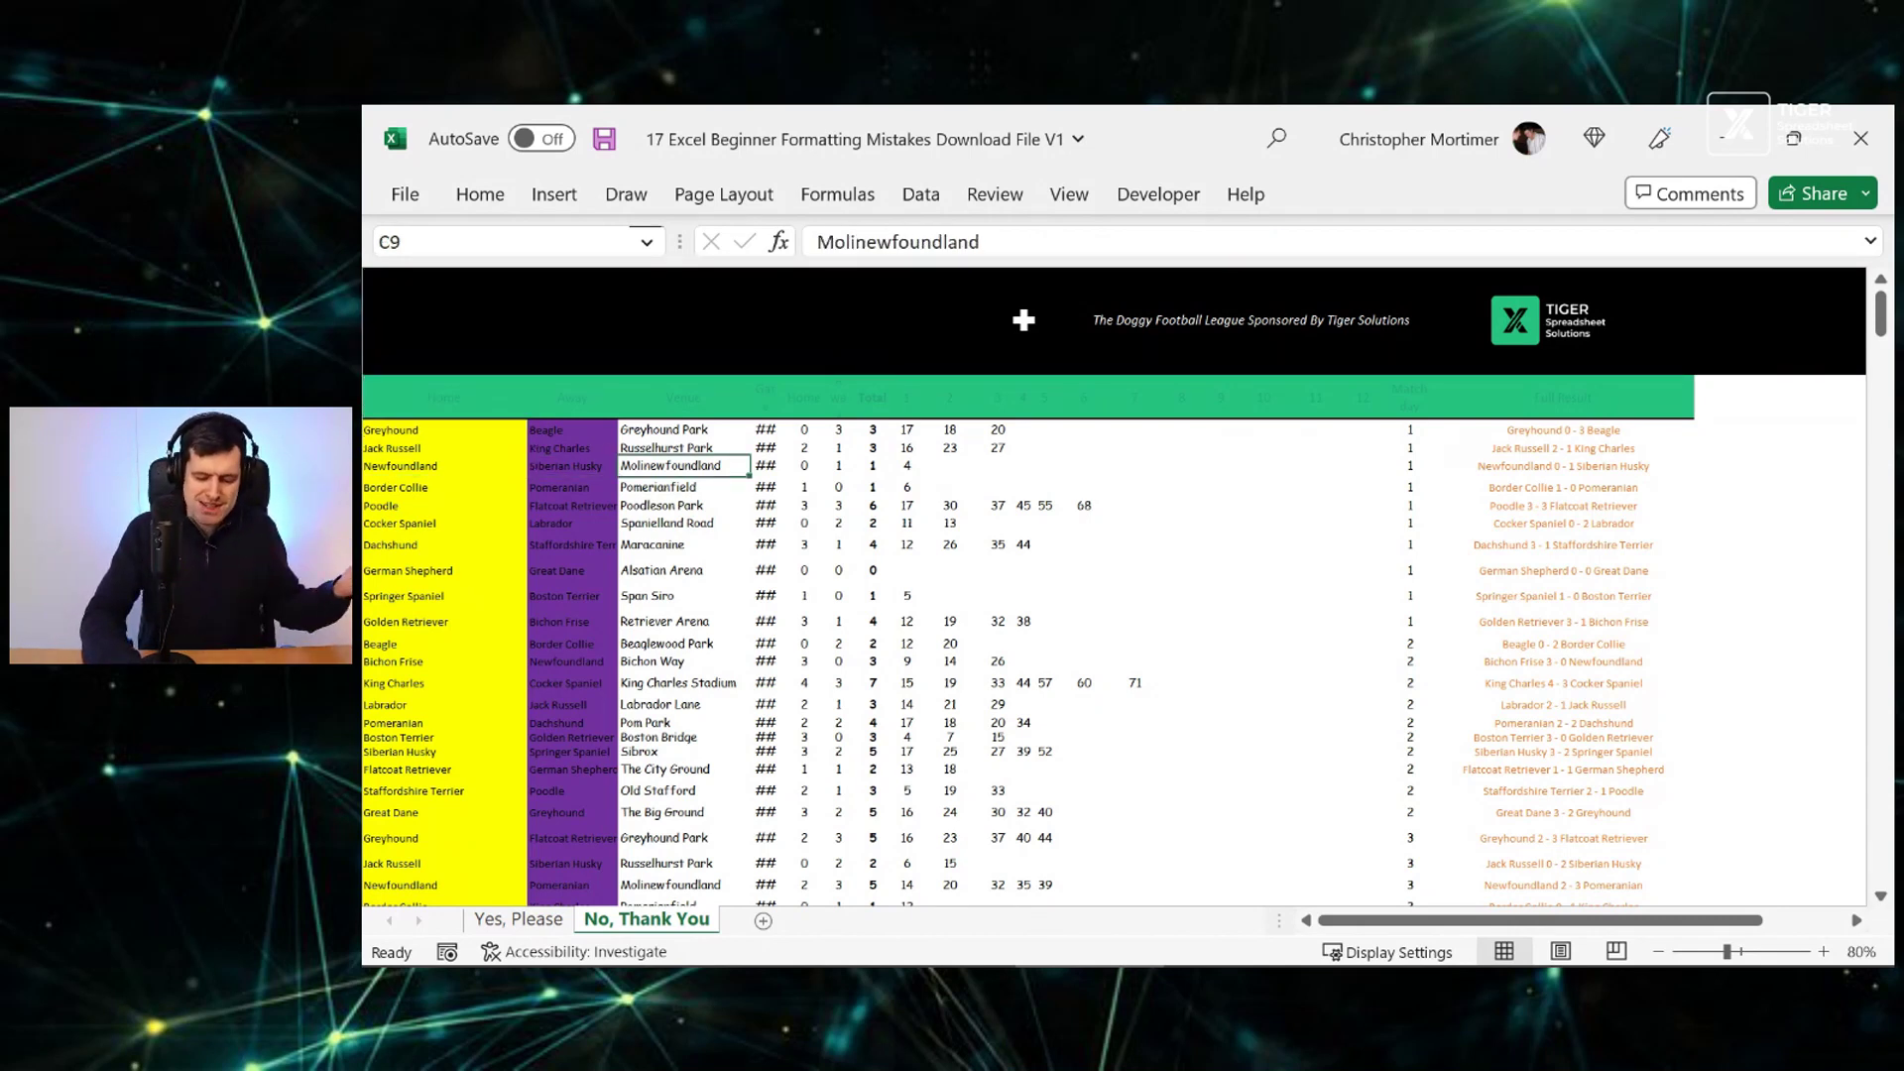
key("ctrl+a")
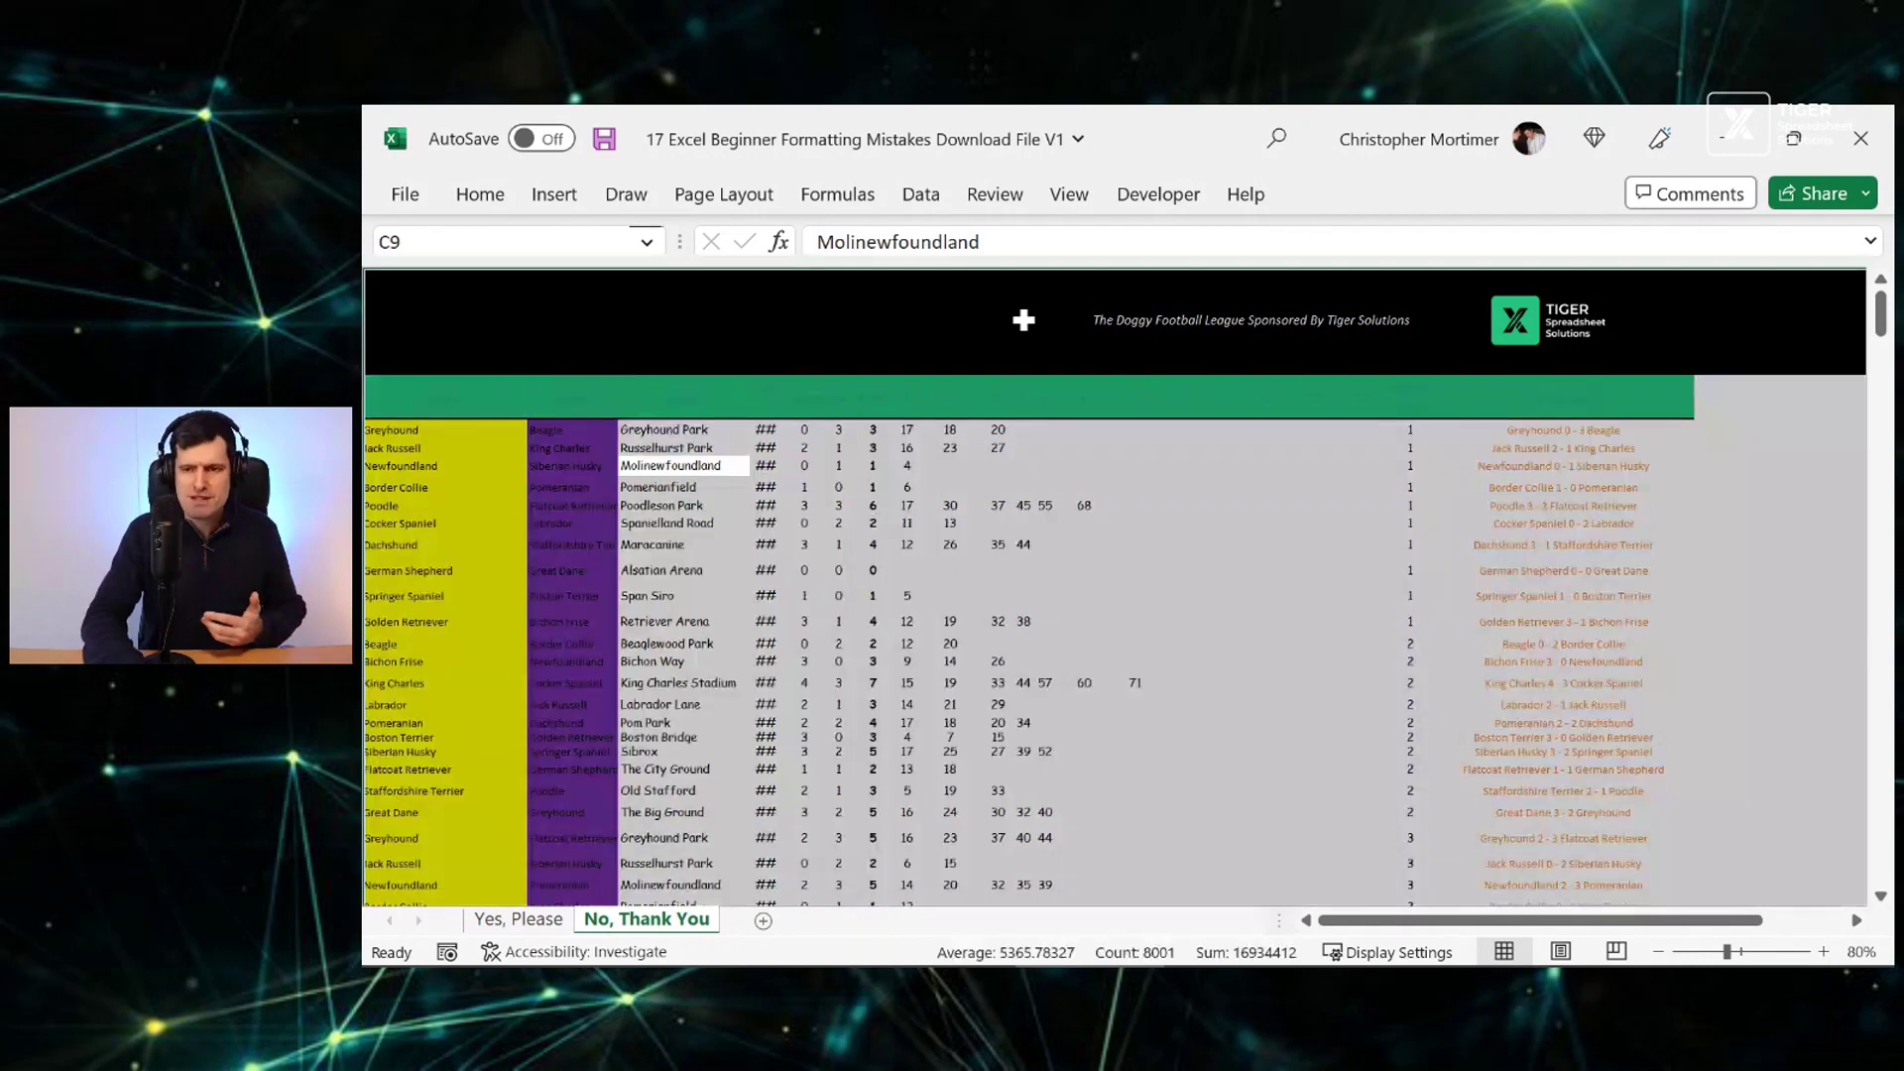
key("Left")
key("Right")
key("Right")
key("Right")
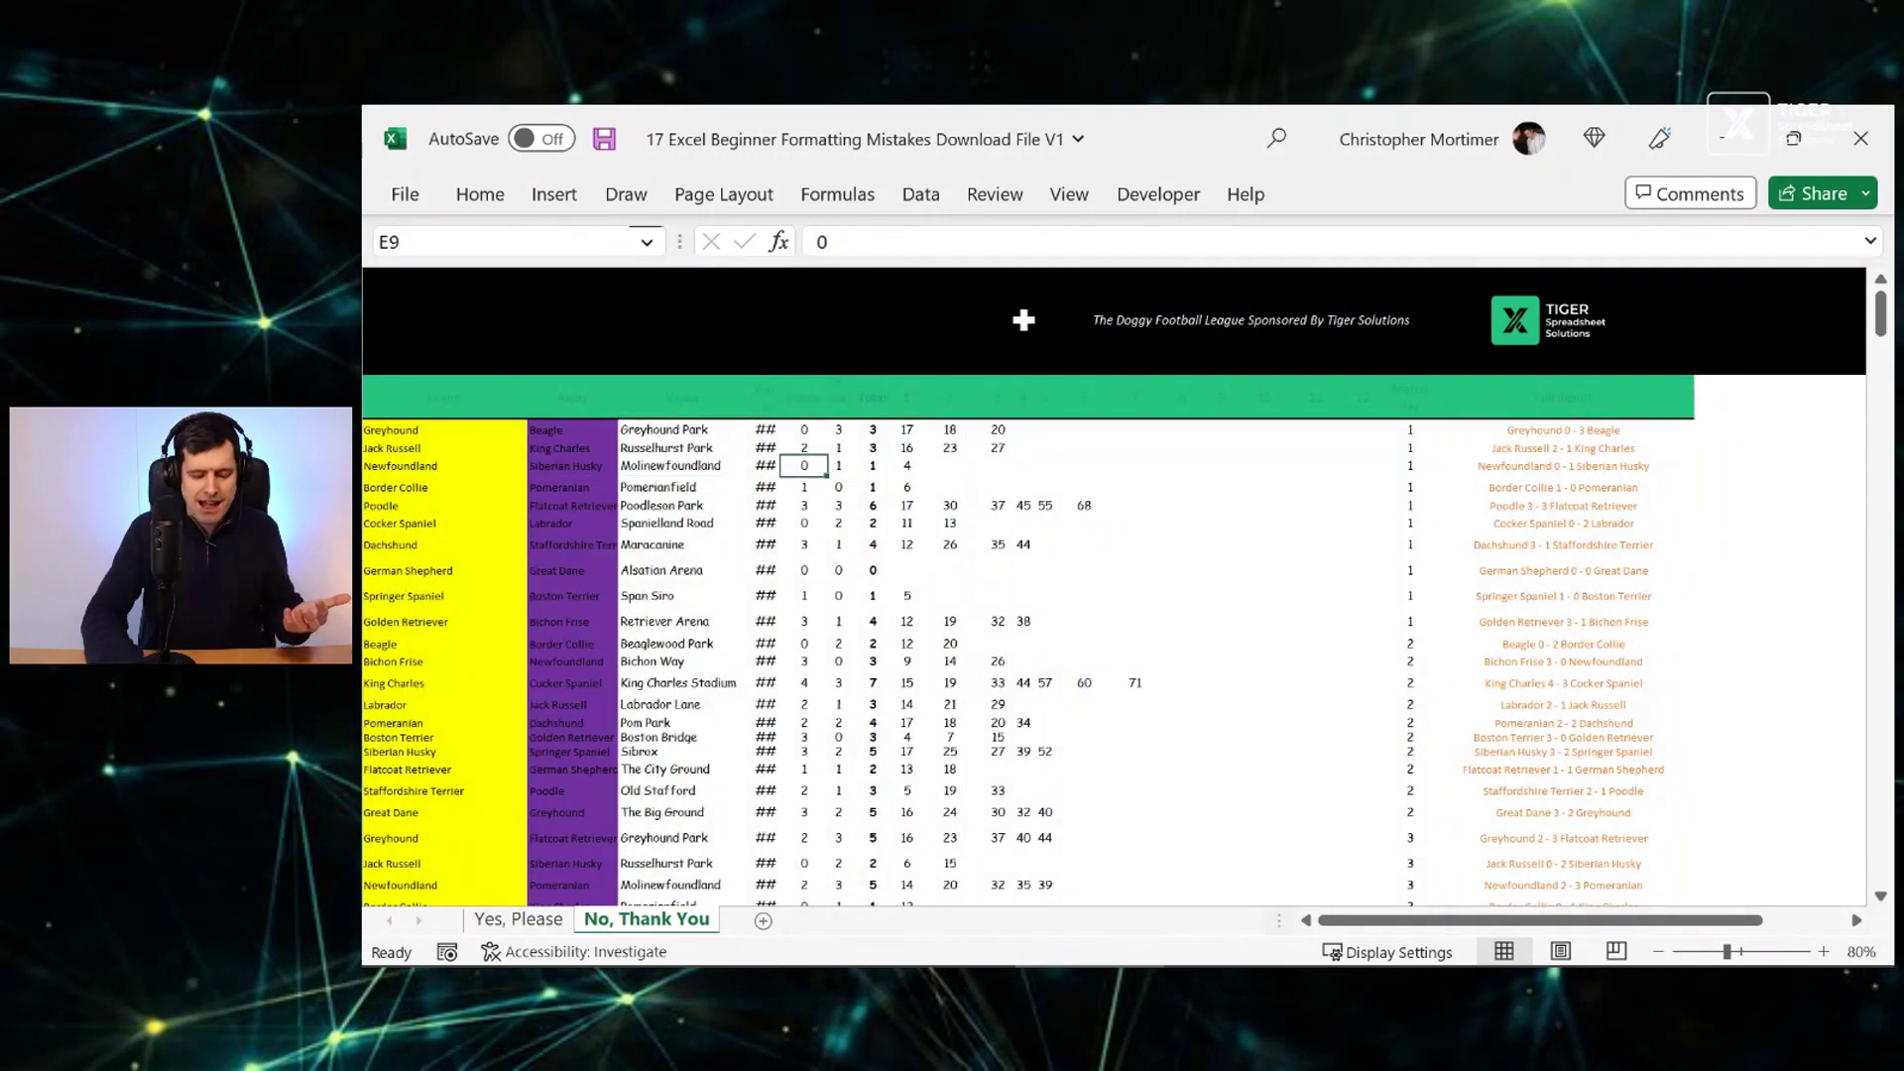
key("ctrl+a")
Unmerge the black title banner cells starting from A1
left_click(914, 329)
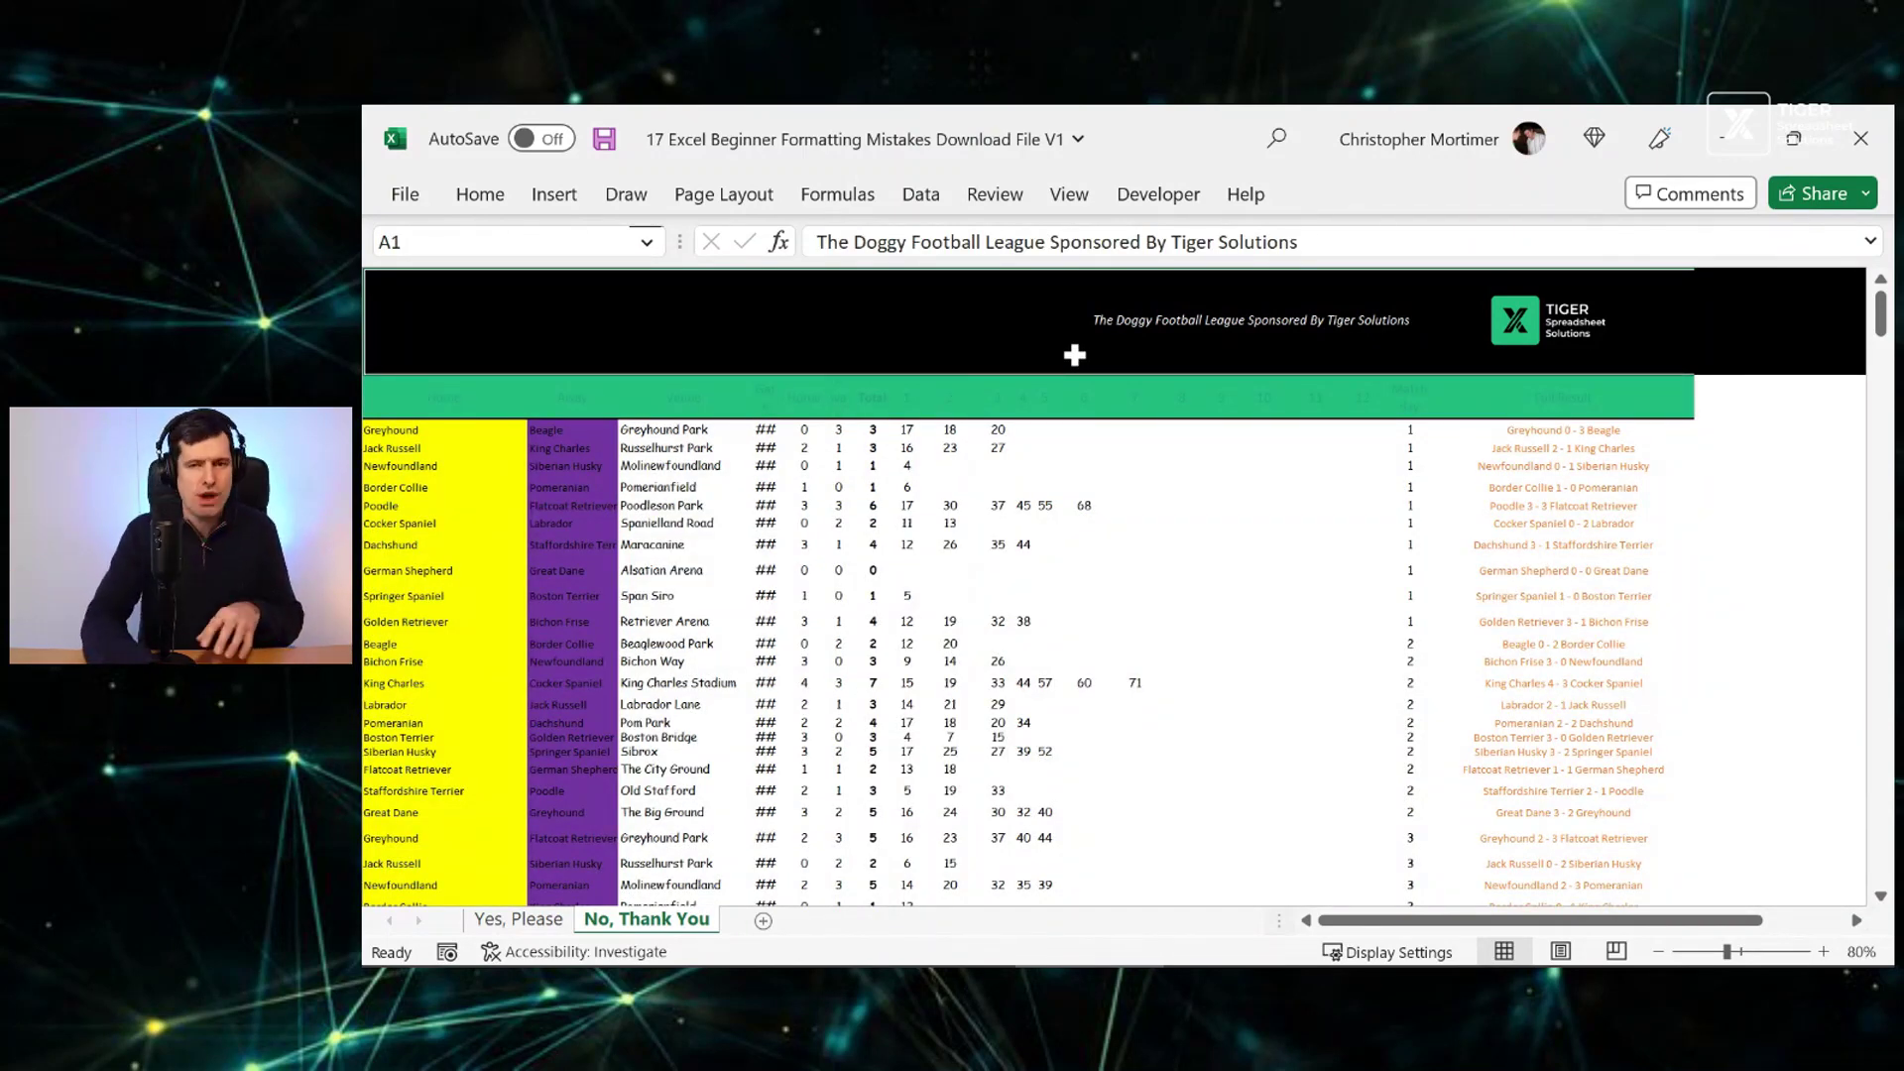
left_click(489, 188)
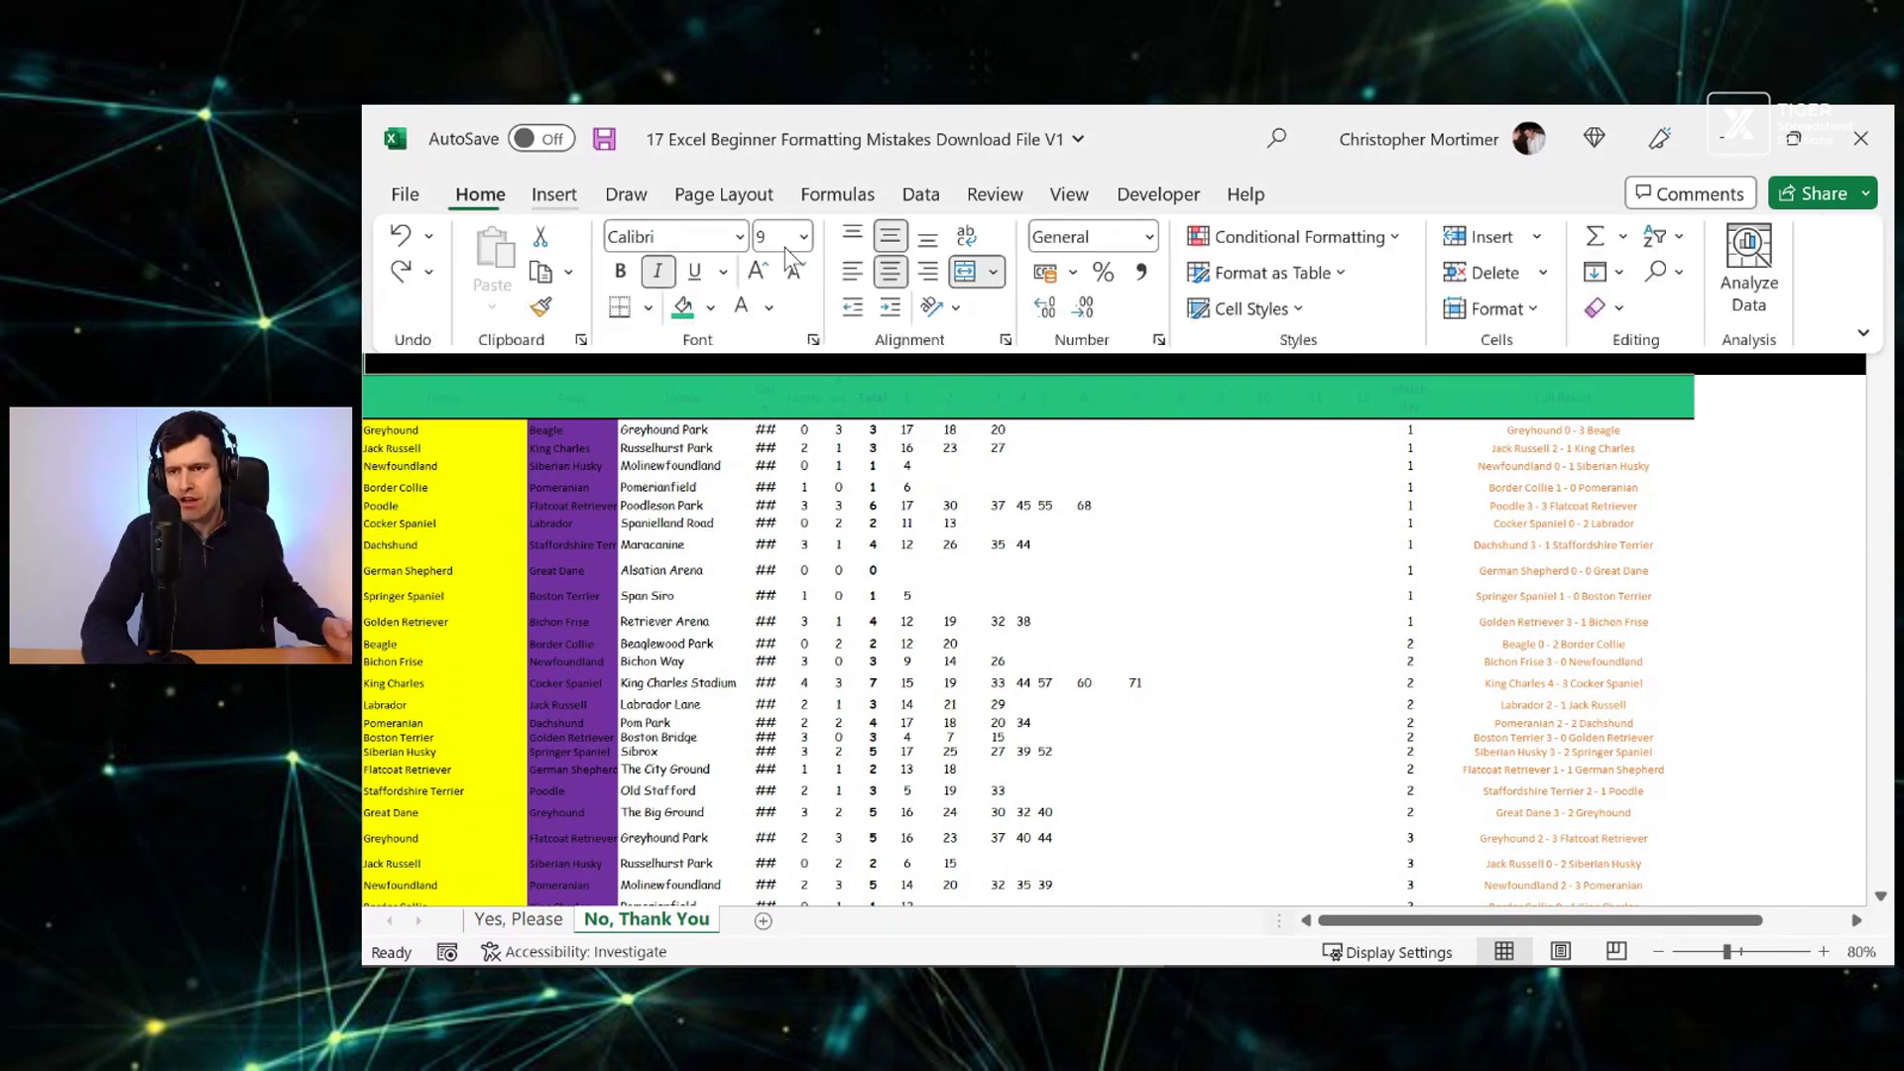
left_click(995, 271)
left_click(1015, 434)
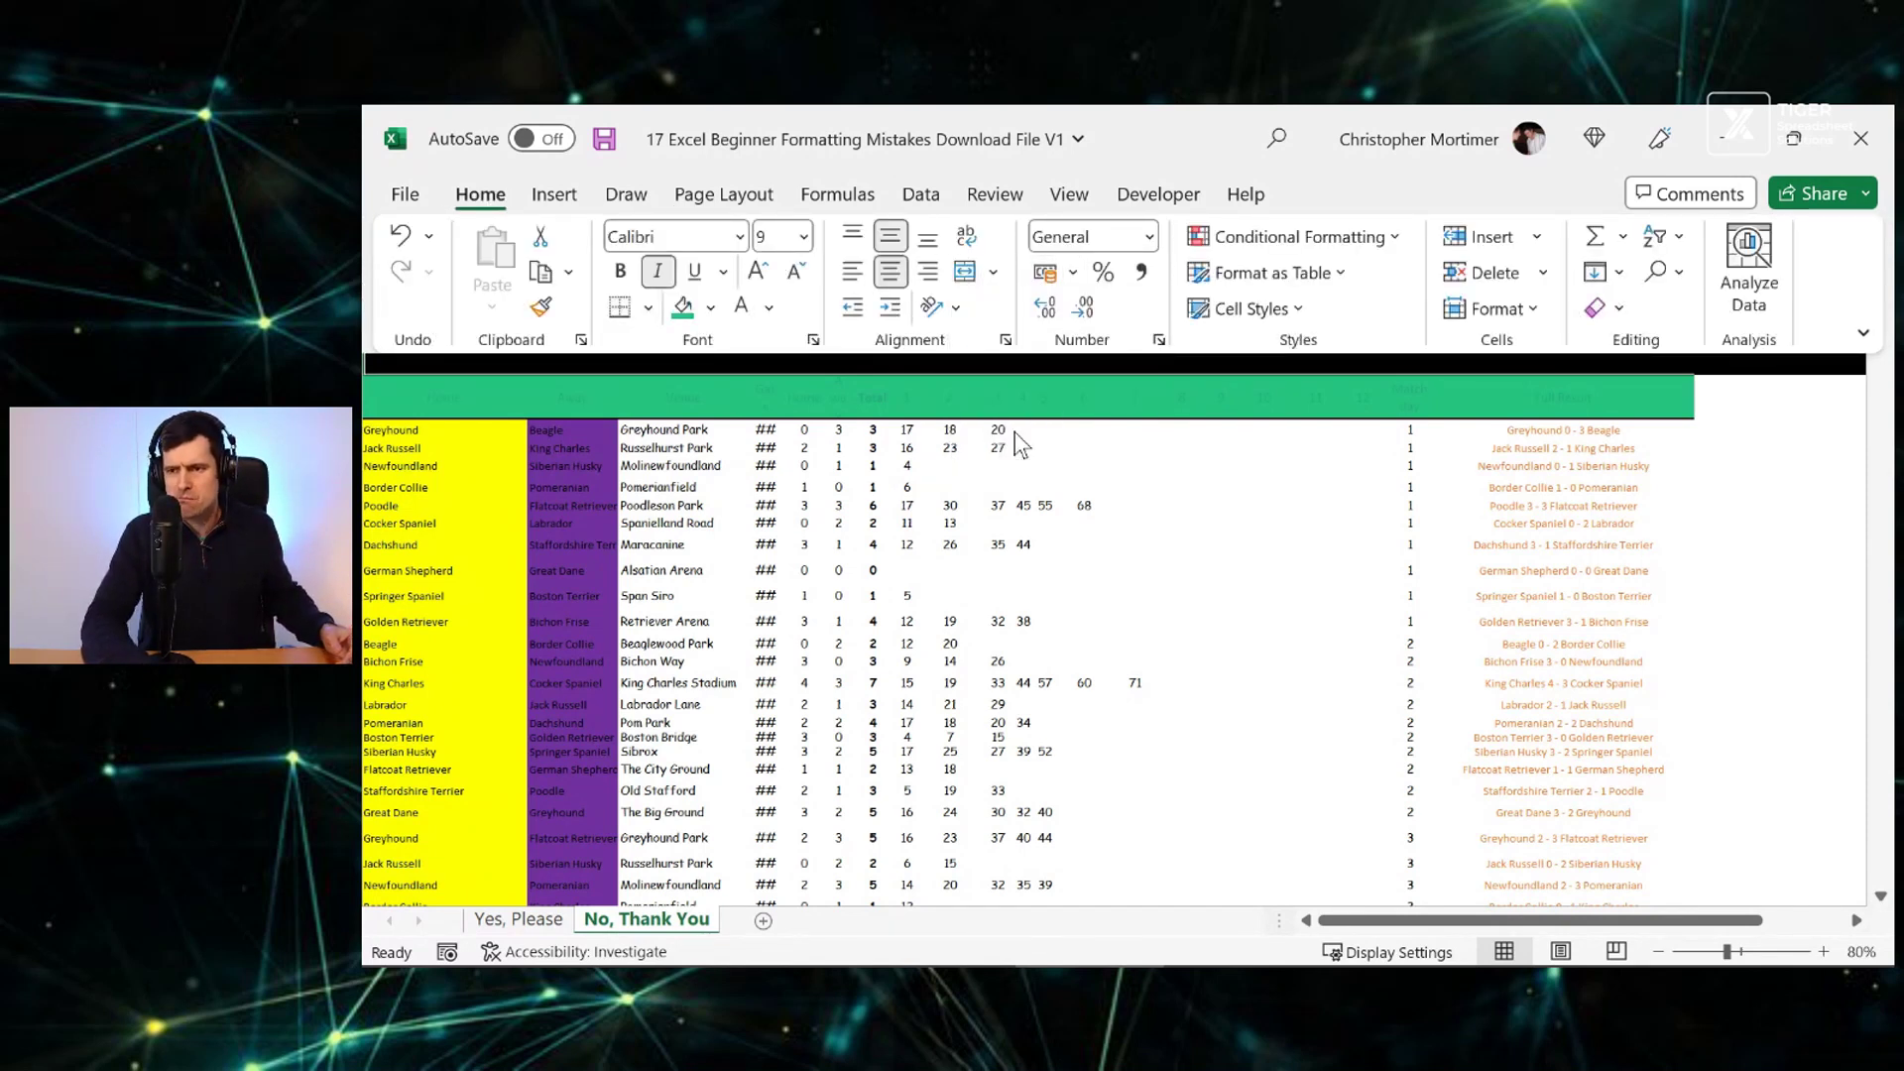
left_click(716, 521)
Check the unmerged banner cells C1 and H1 and the table around column F
left_click(716, 522)
left_click(705, 310)
left_click(904, 319)
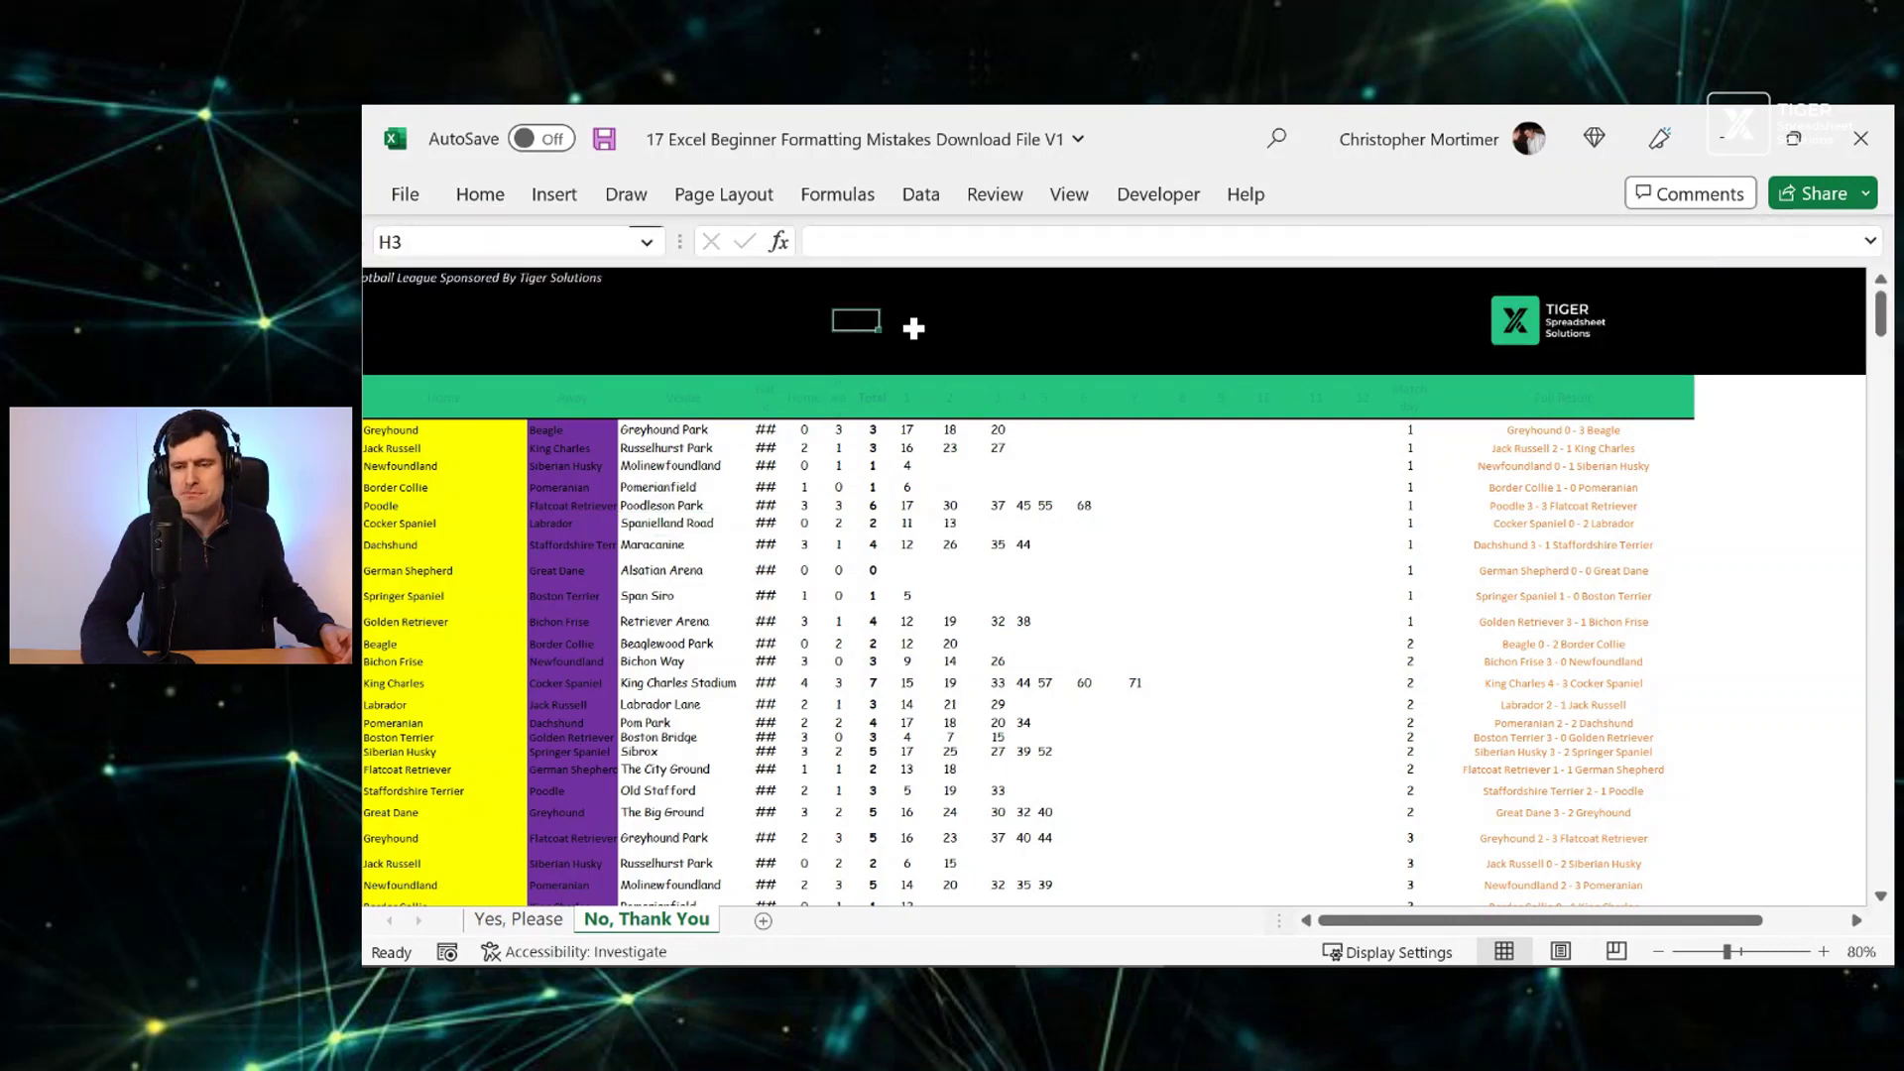
left_click(848, 453)
key("ctrl+space")
key("Left")
key("Left")
key("Left")
key("Left")
key("Up")
key("Up")
key("Up")
key("Up")
key("Up")
key("Up")
key("Up")
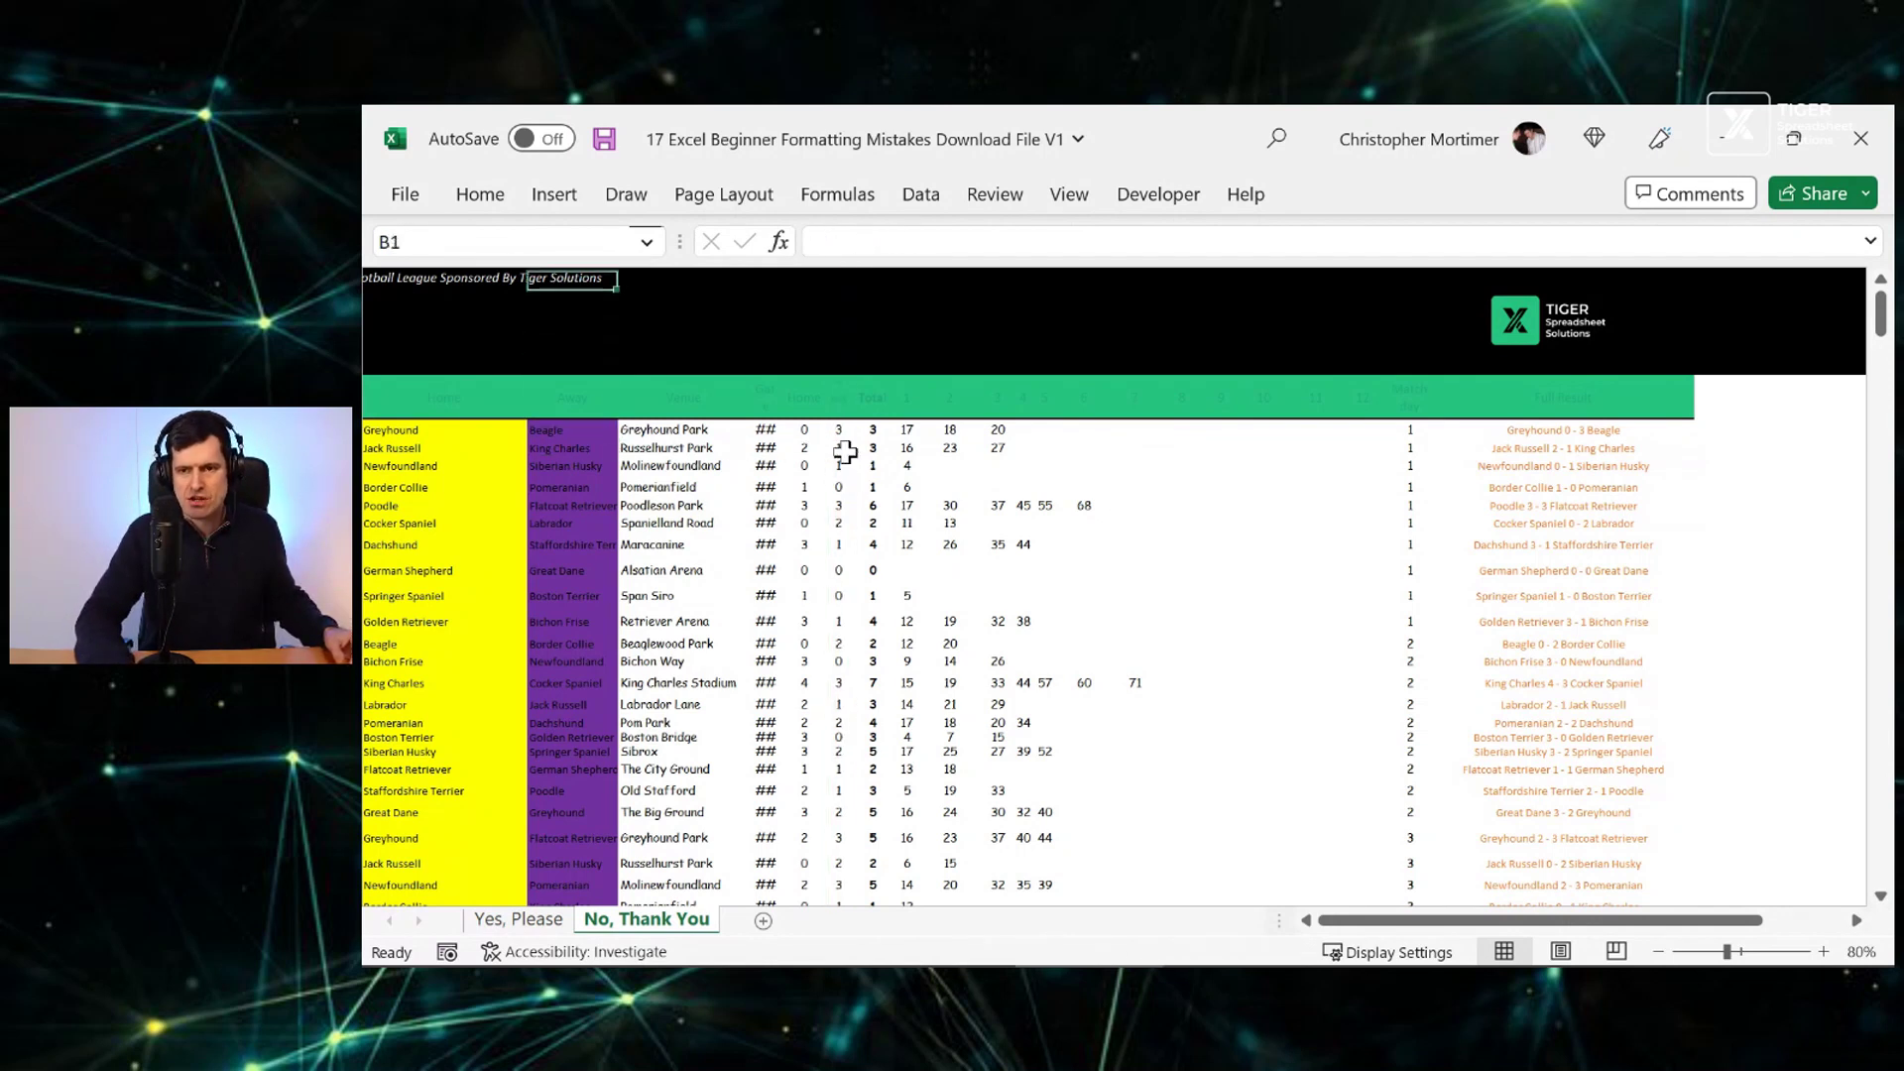
key("Left")
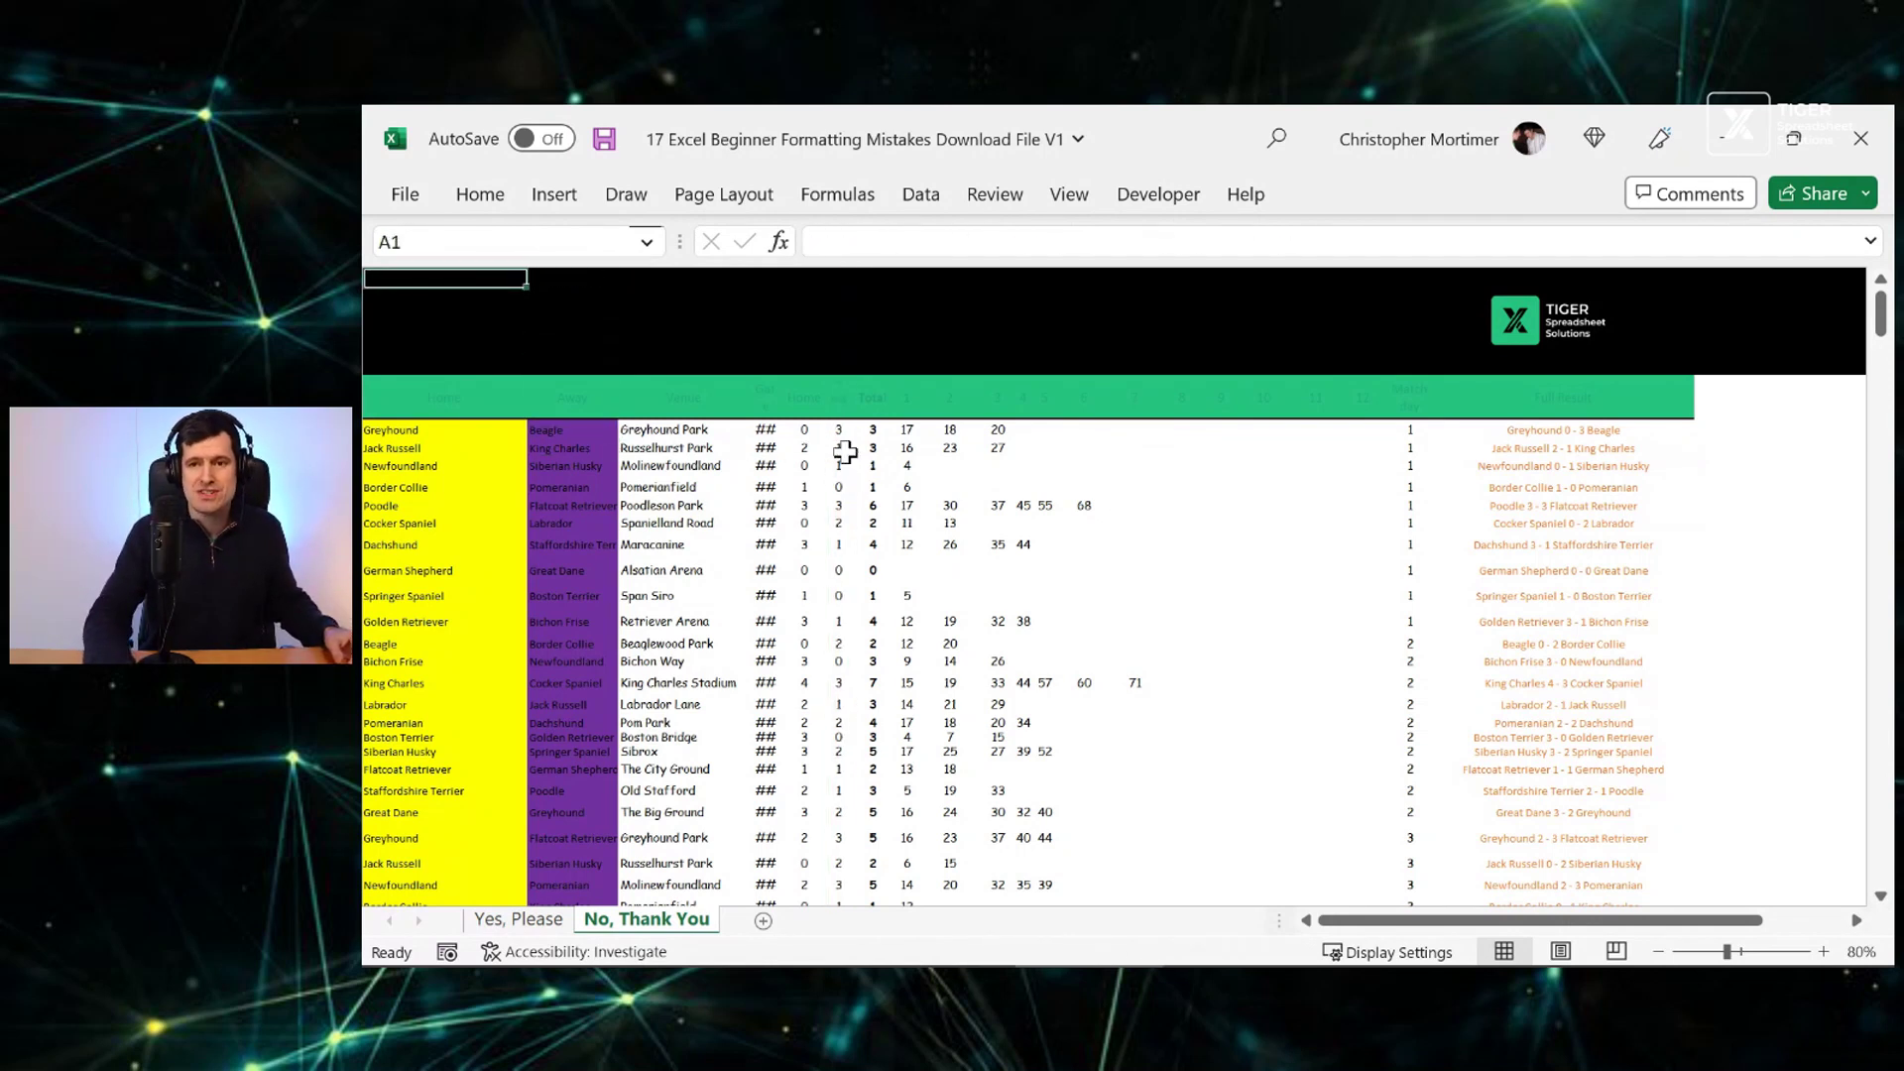
left_click(732, 567)
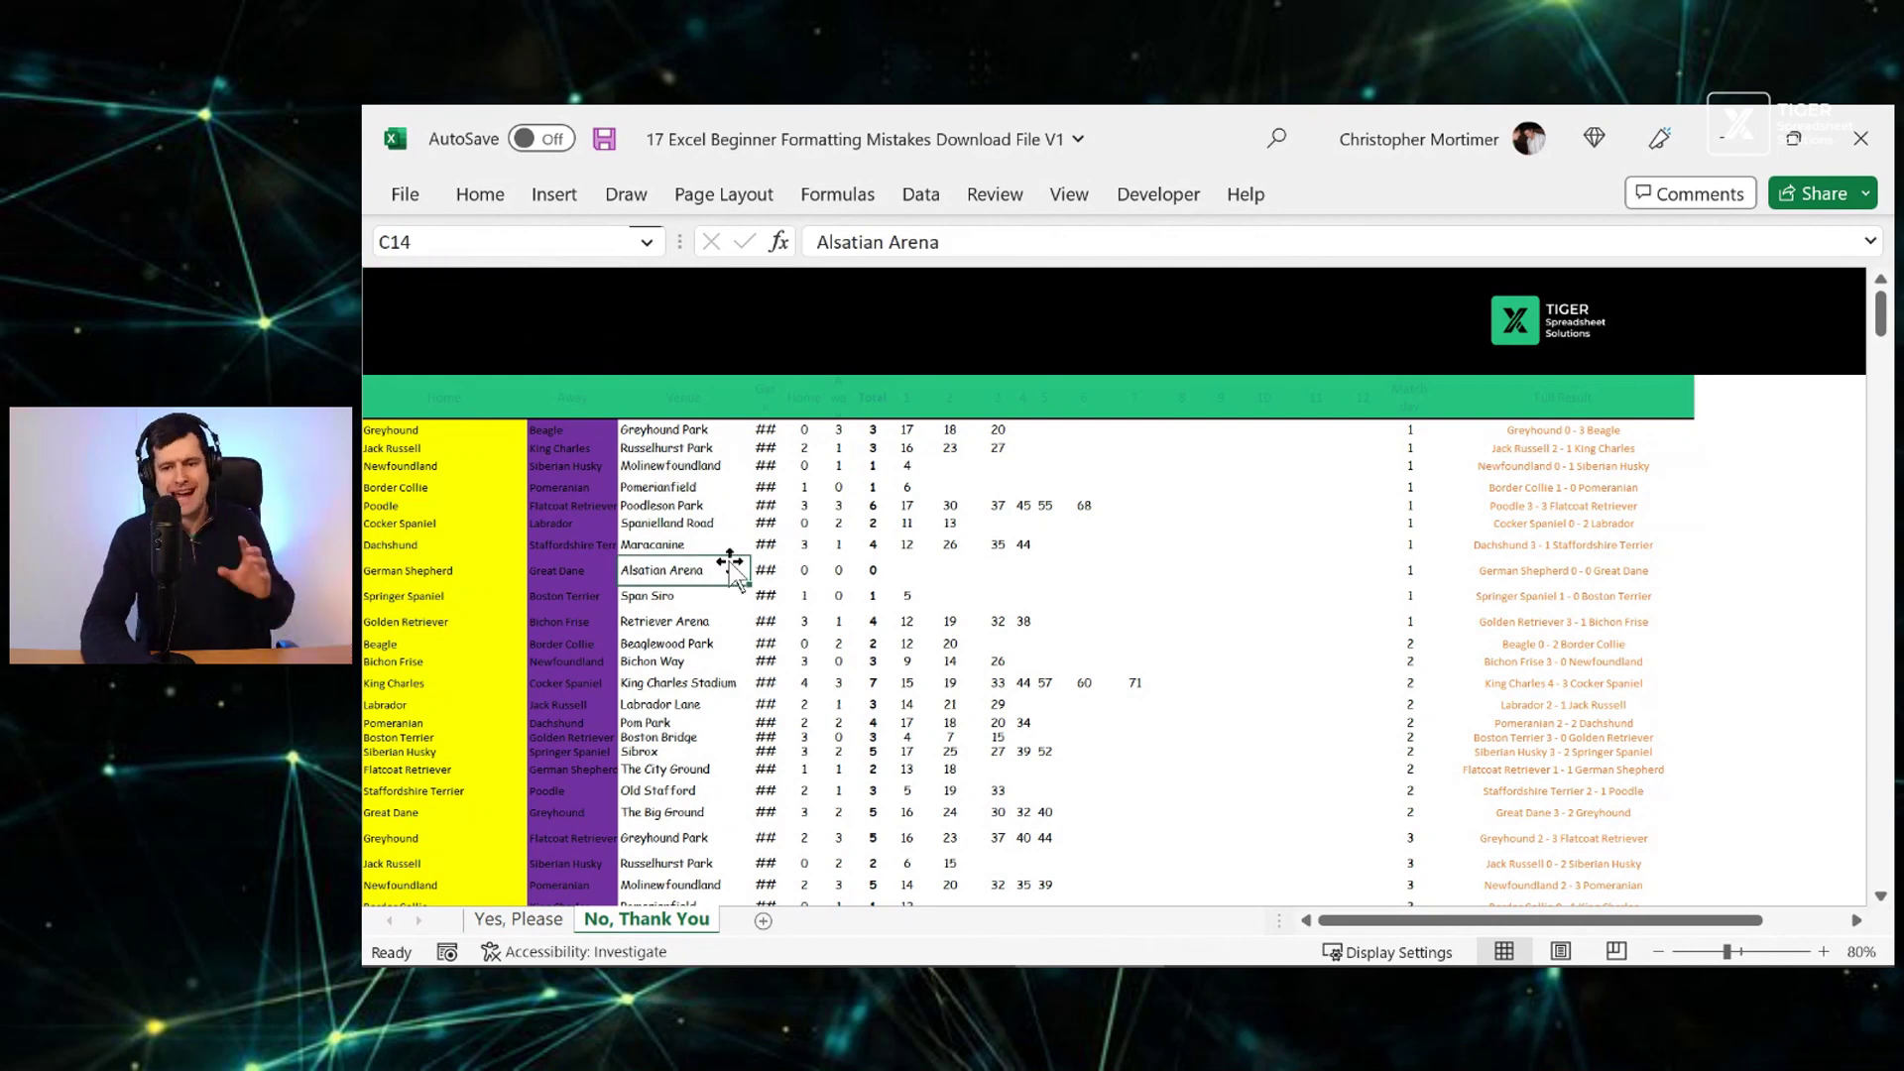
key("alt+Tab")
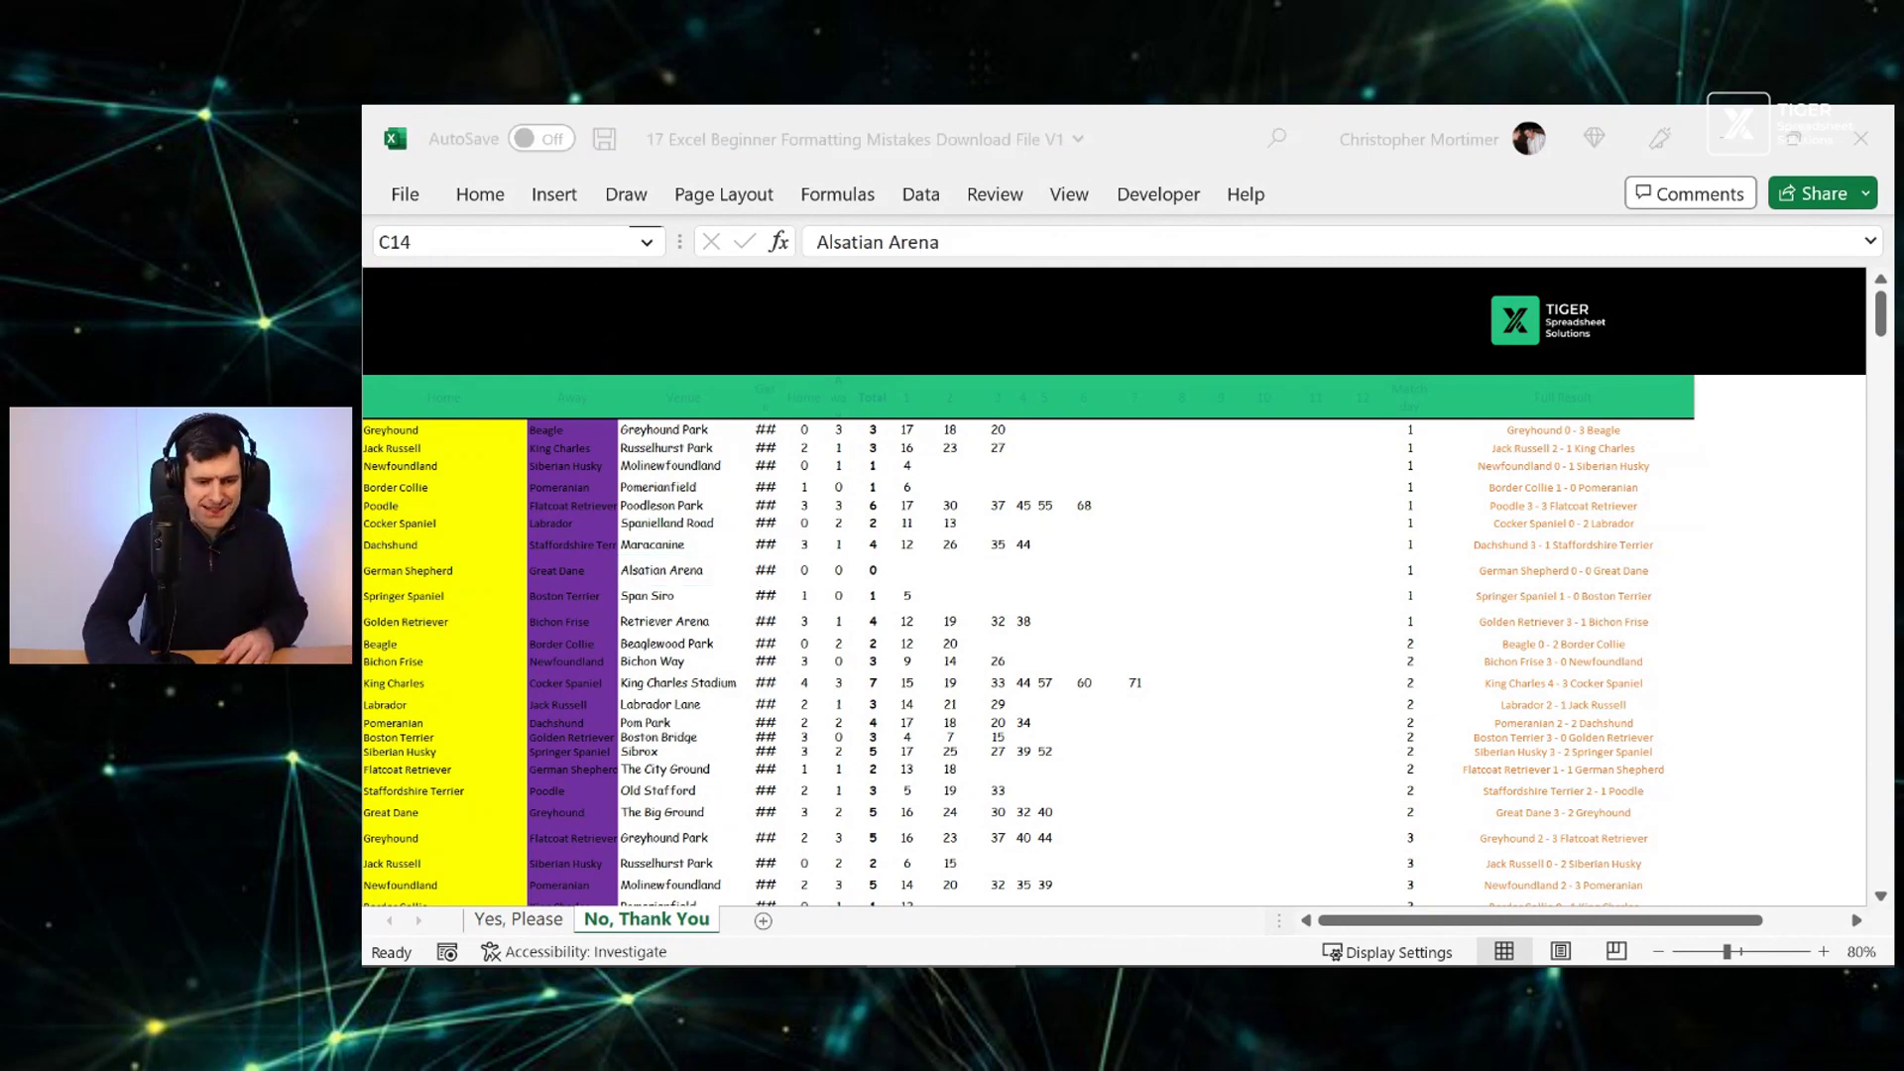
Glance at the Yes, Please sheet, then select banner cells on No, Thank You
key("alt+Tab")
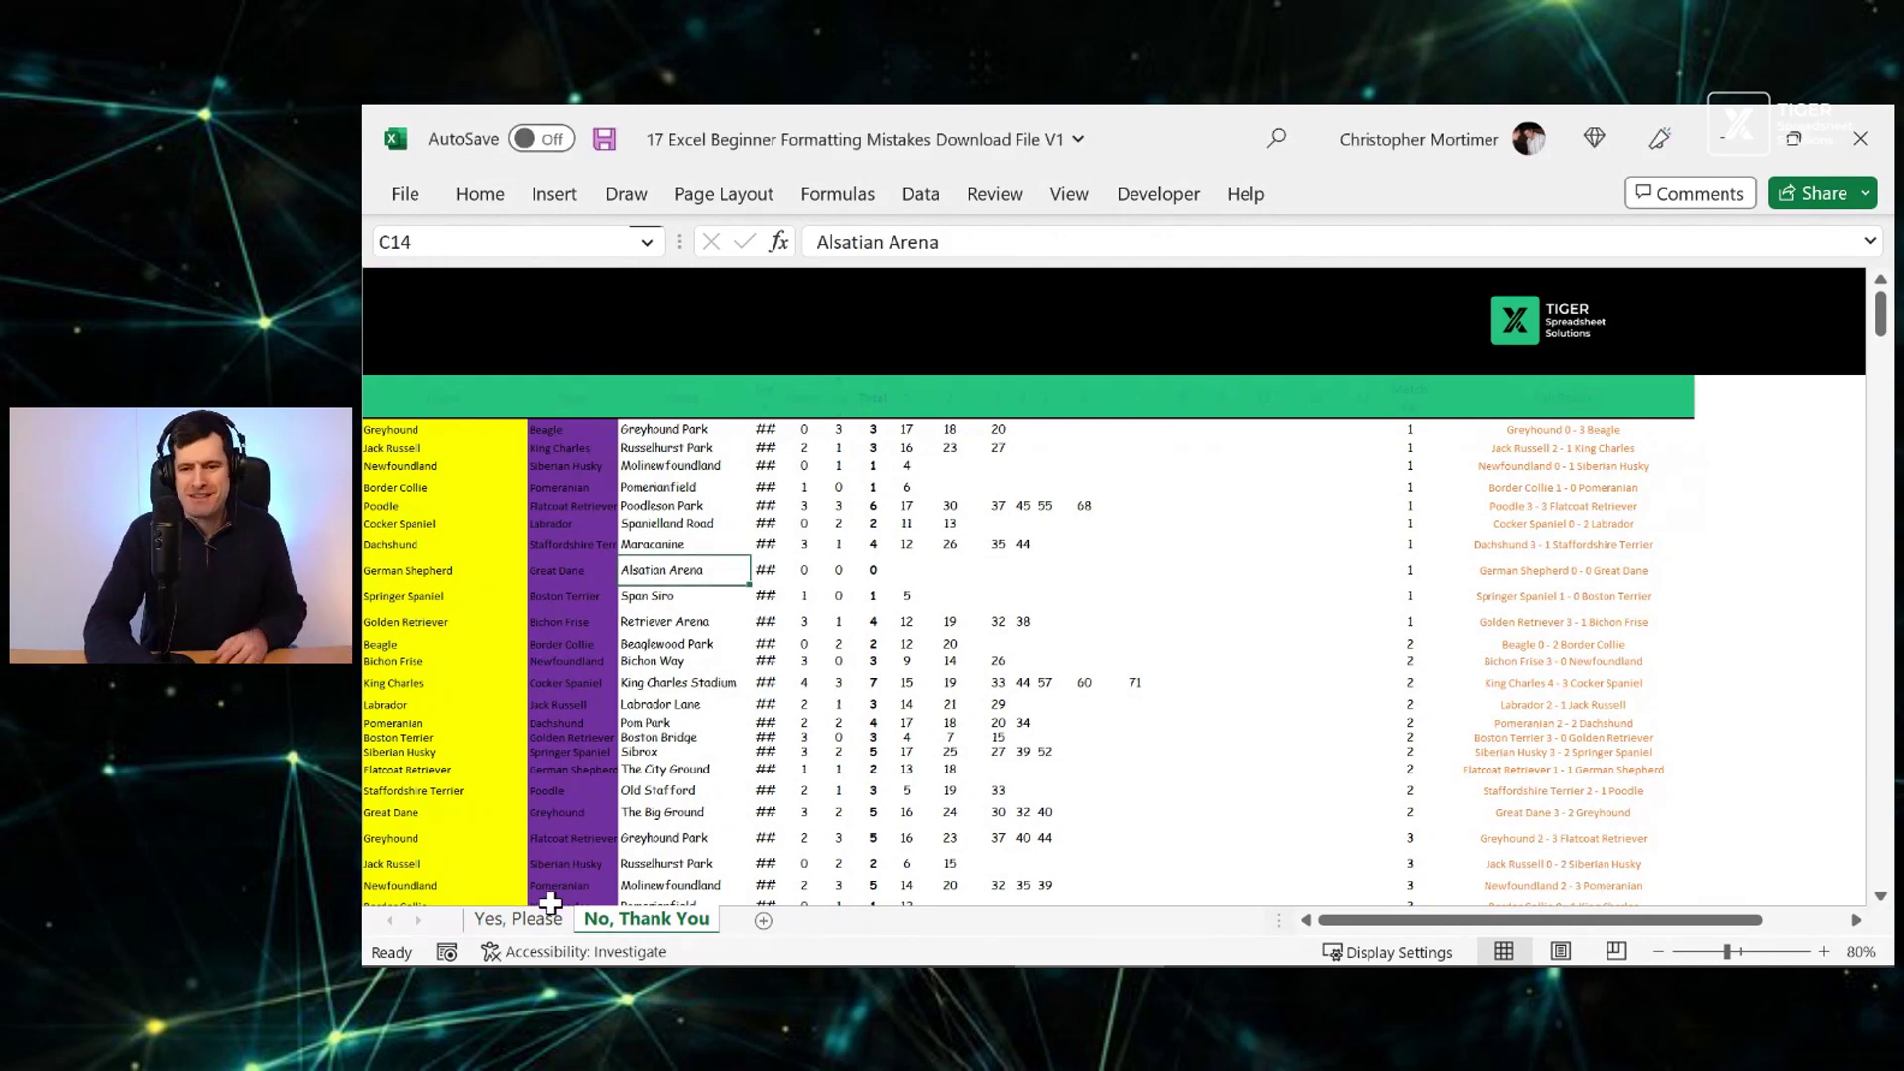
left_click(518, 920)
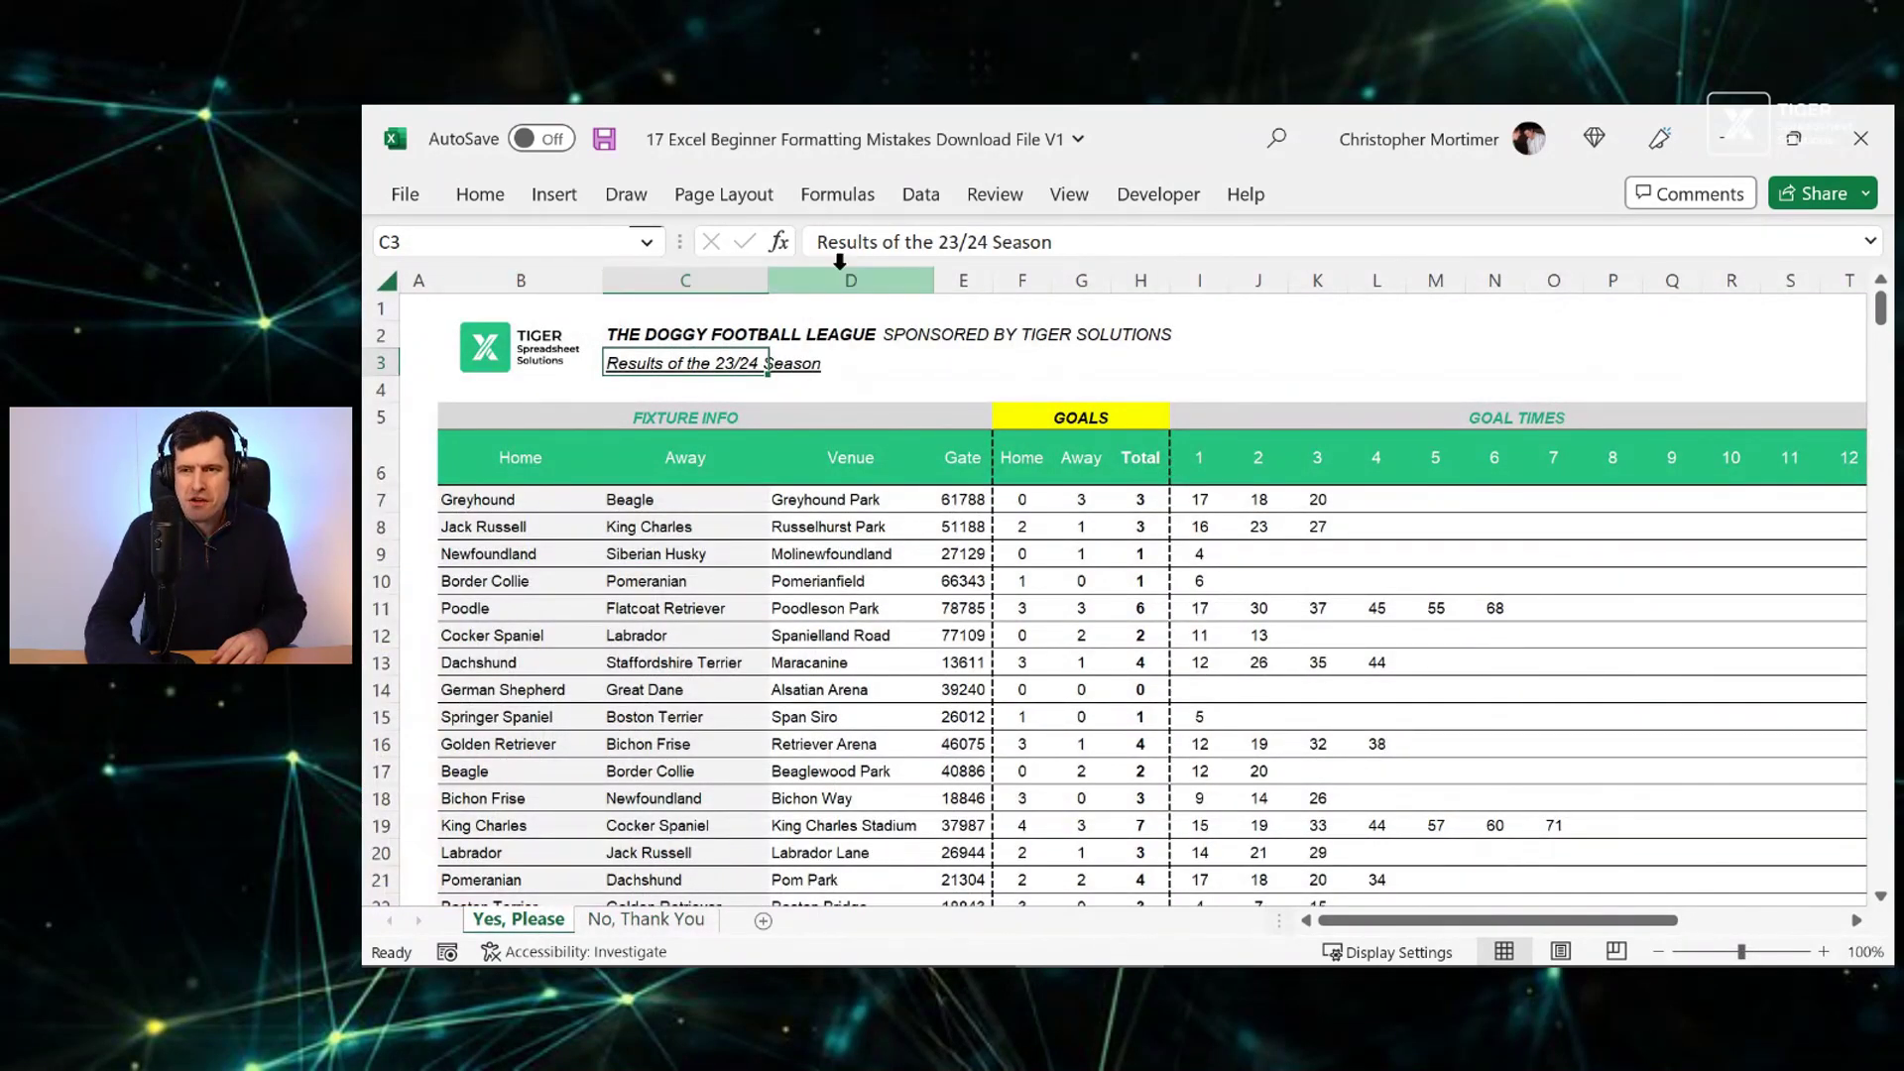
left_click(646, 922)
left_click(734, 369)
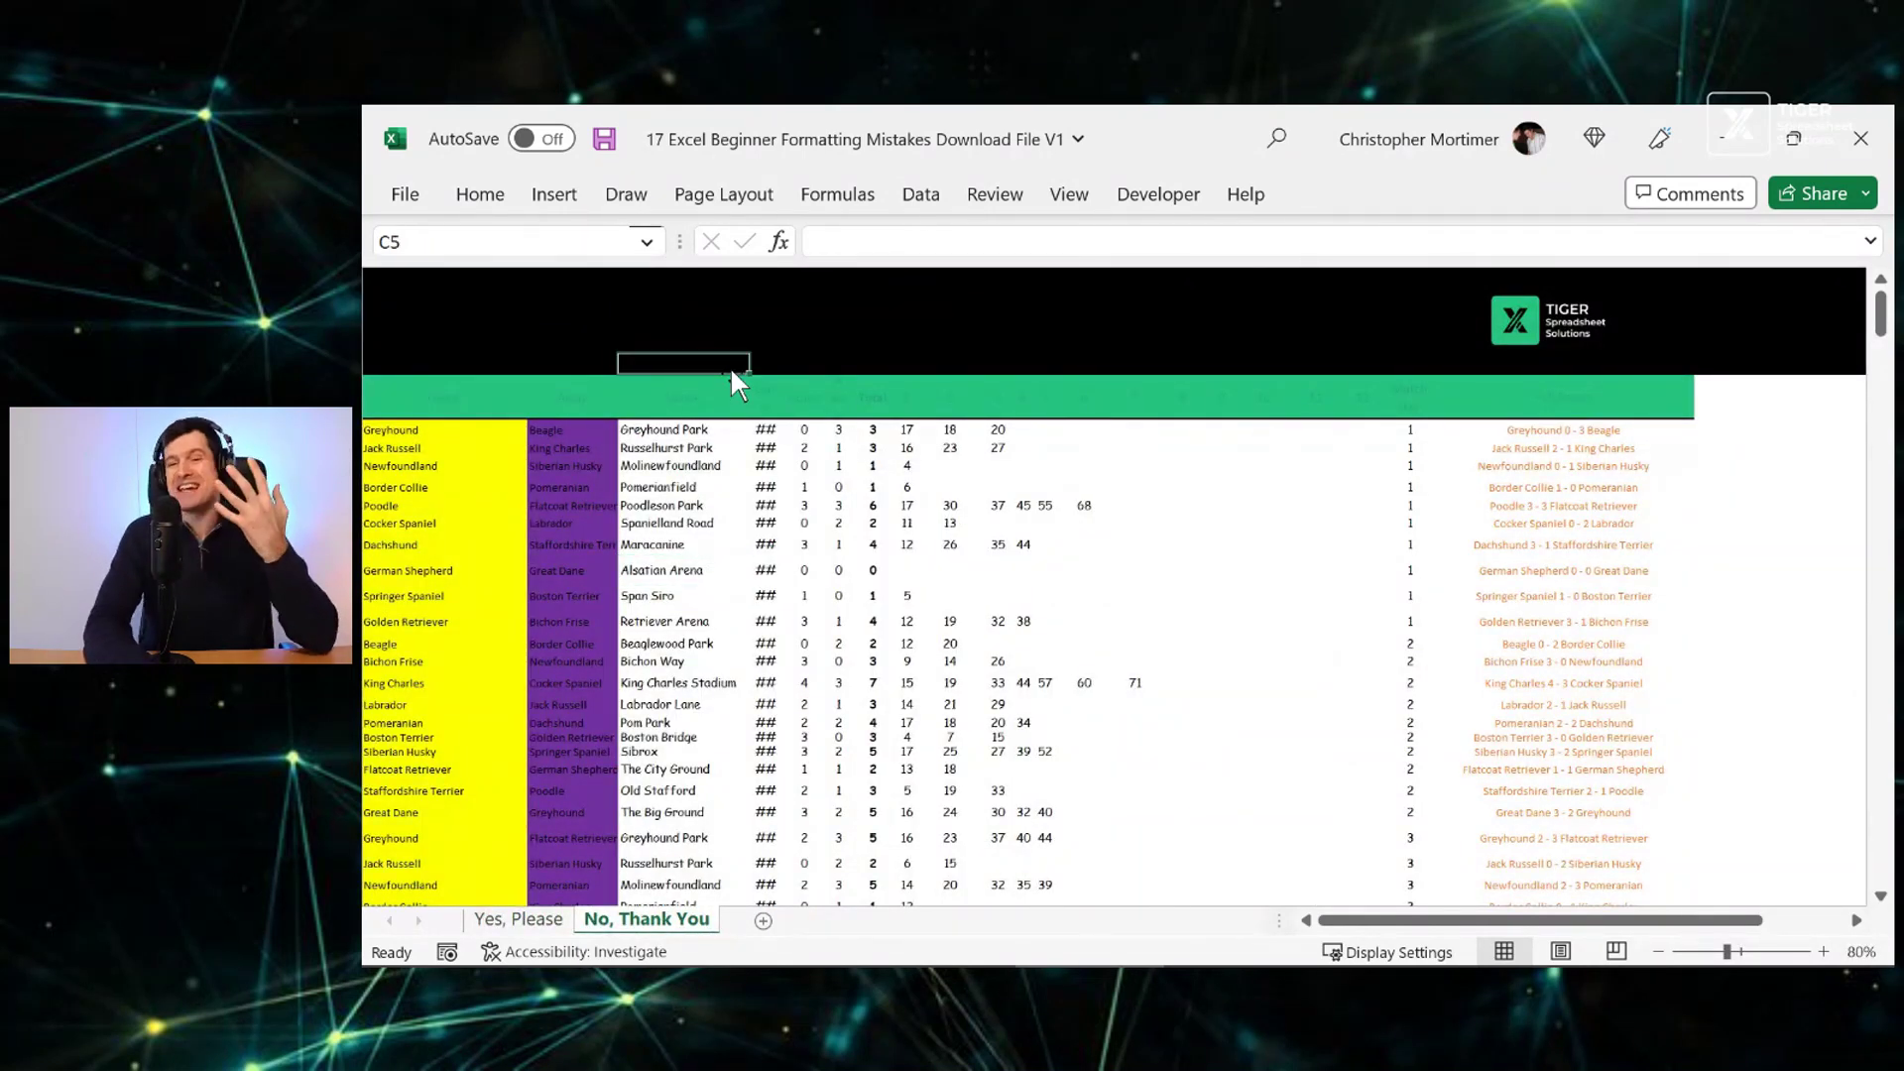
left_click(793, 320)
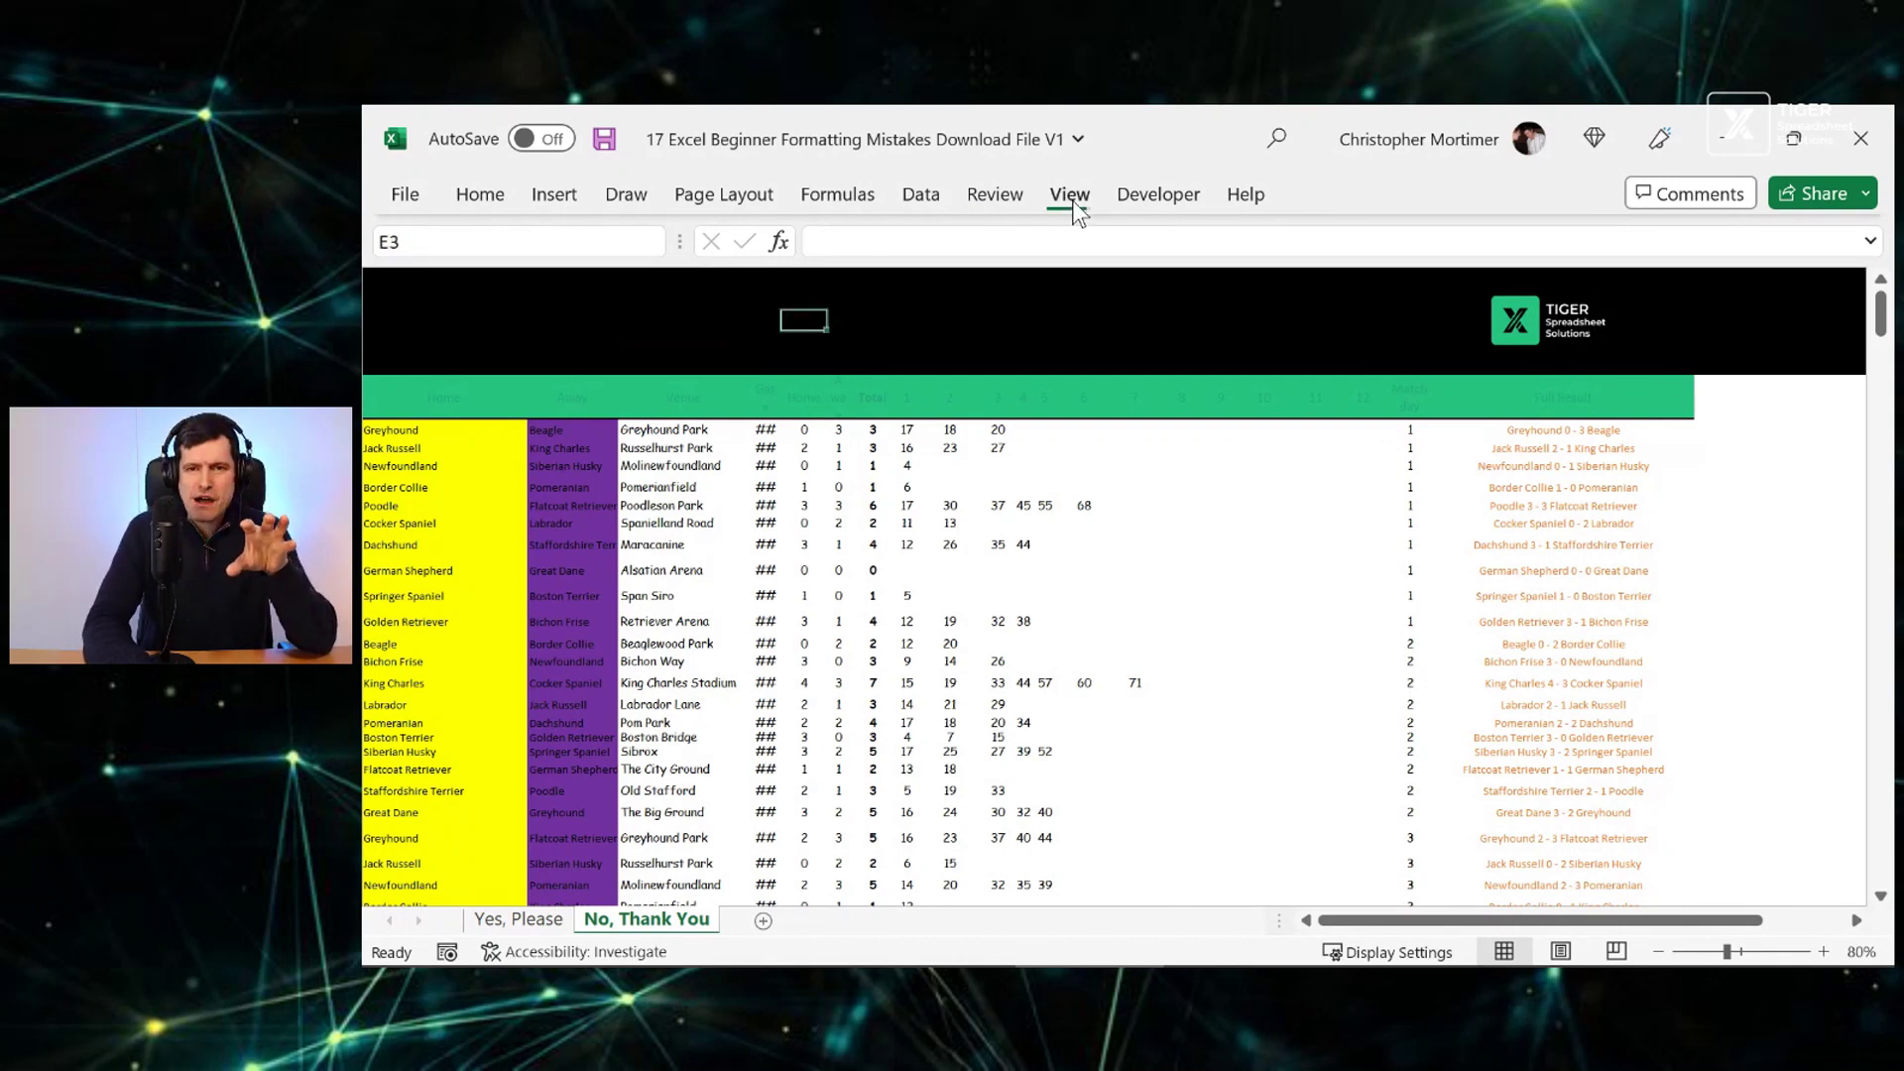
Turn on row and column Headings from the View tab's Show options
left_click(1074, 202)
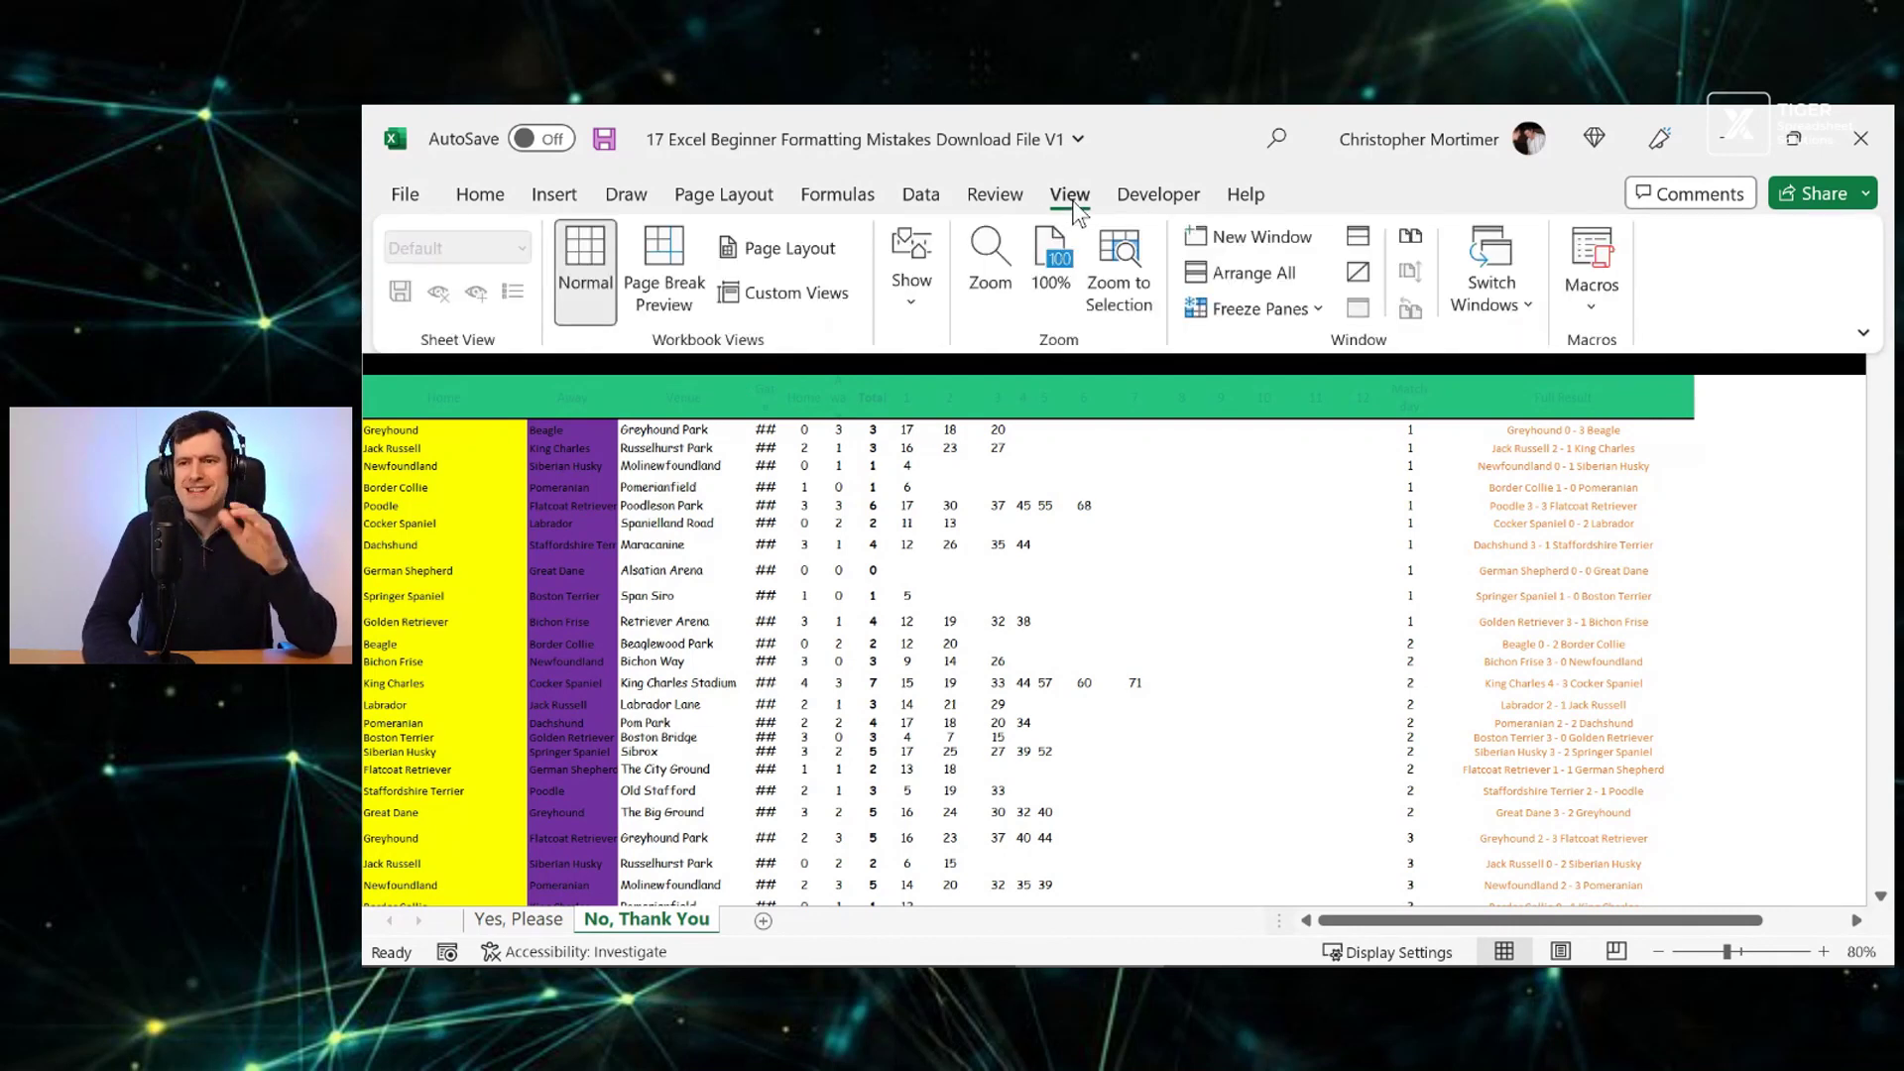
left_click(916, 301)
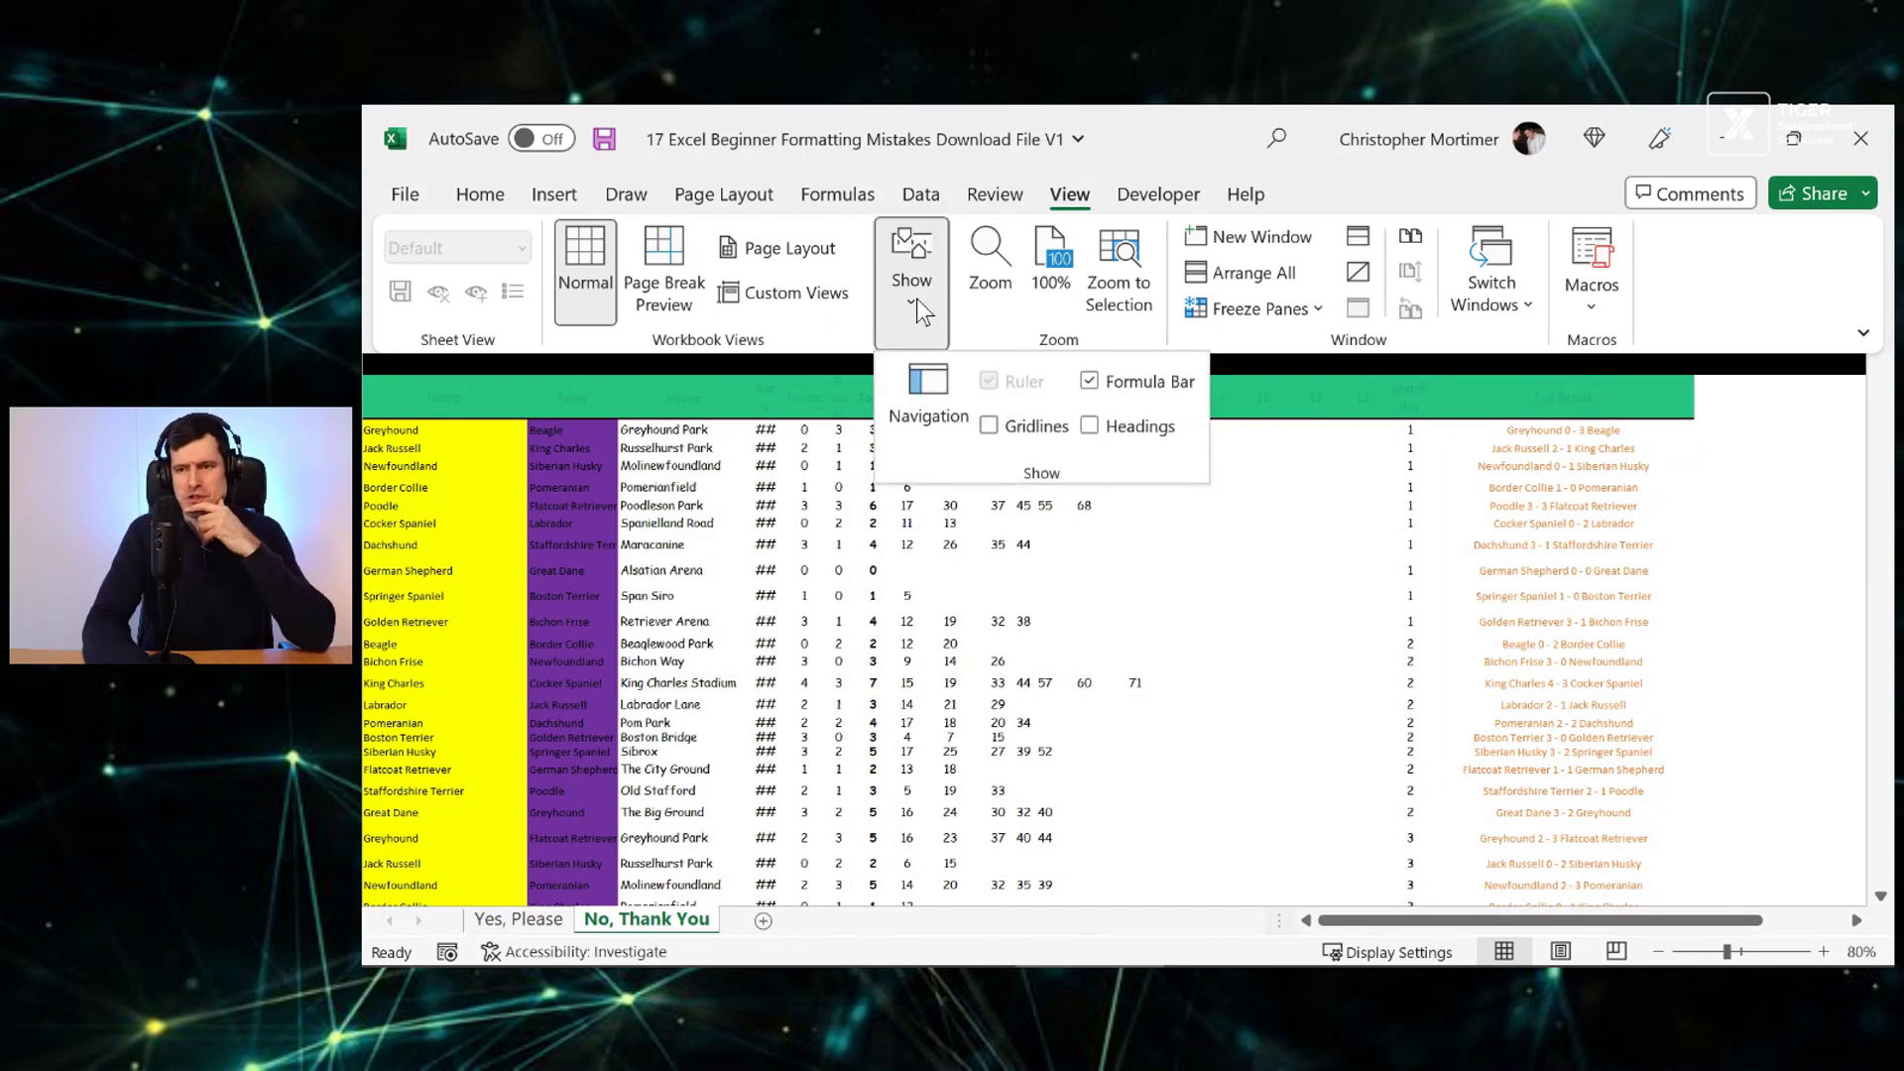
left_click(1089, 427)
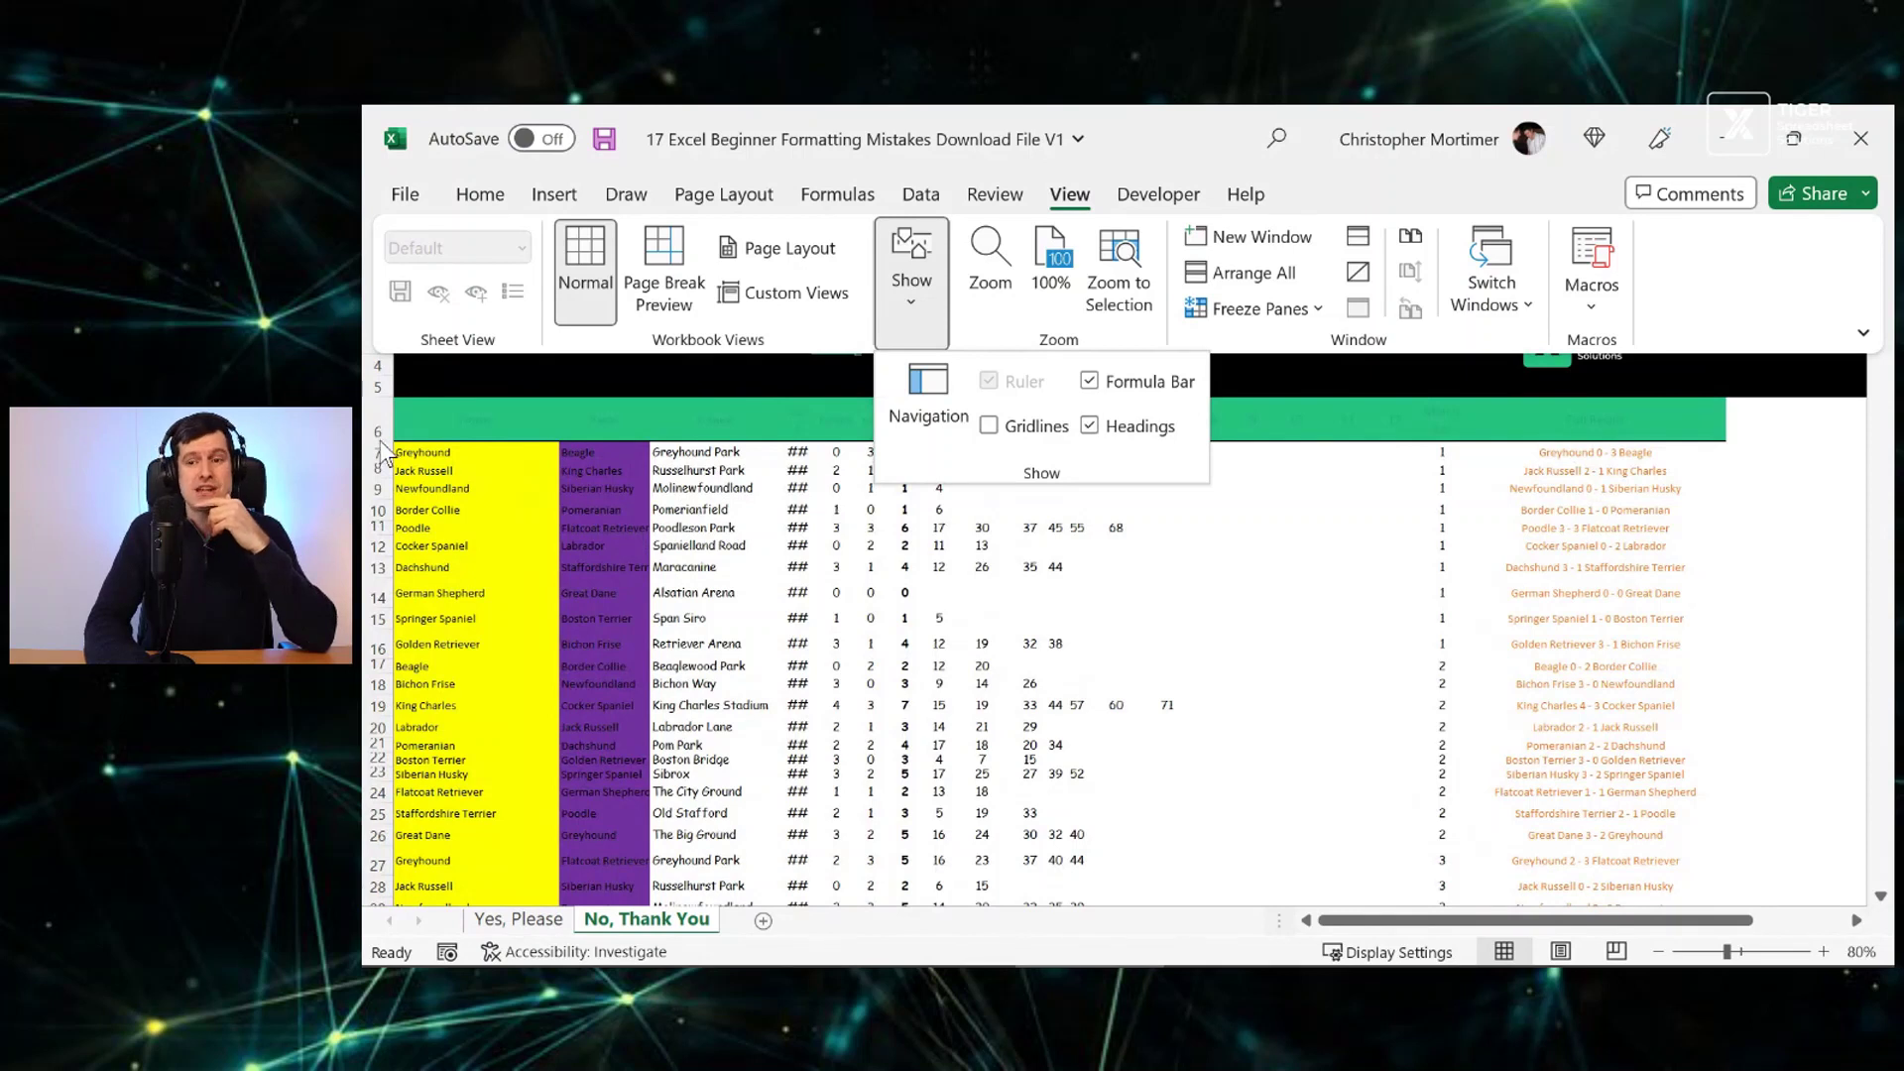
left_click(736, 609)
key("ctrl+F1")
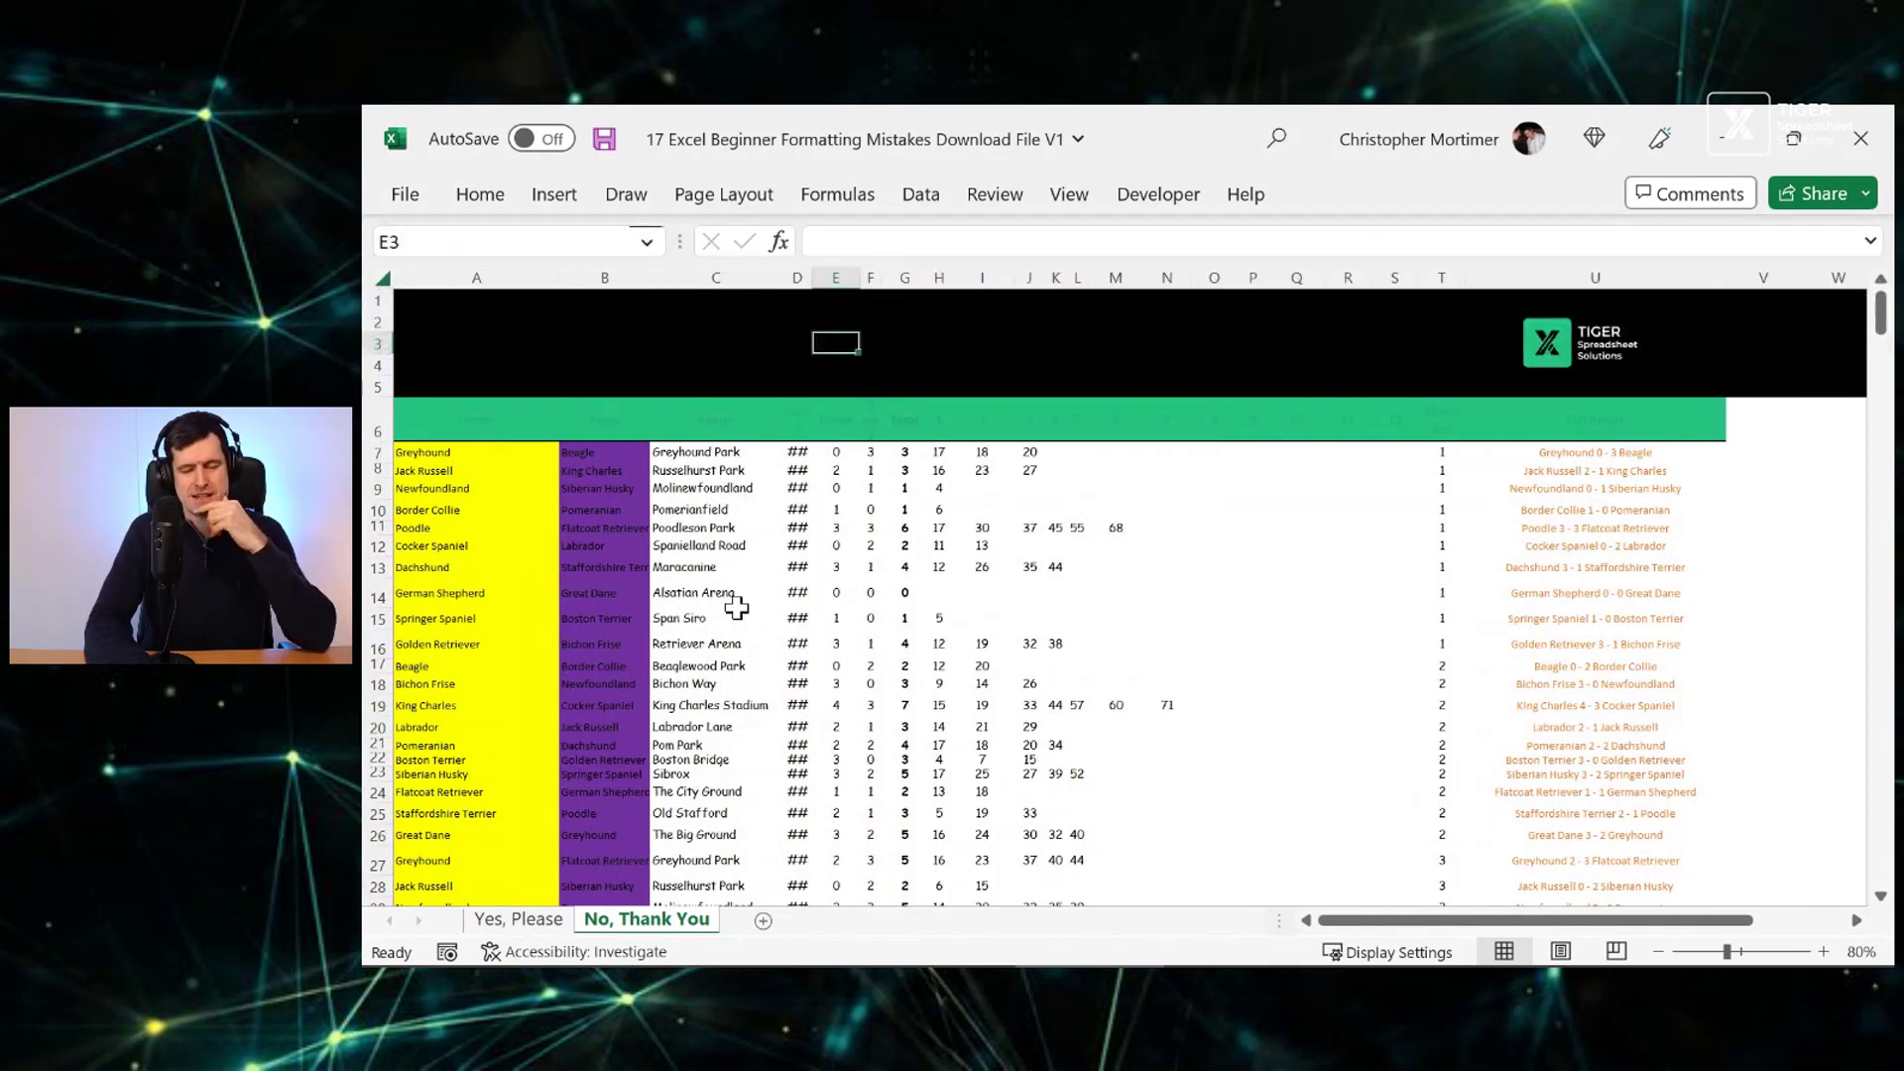
left_click(736, 606)
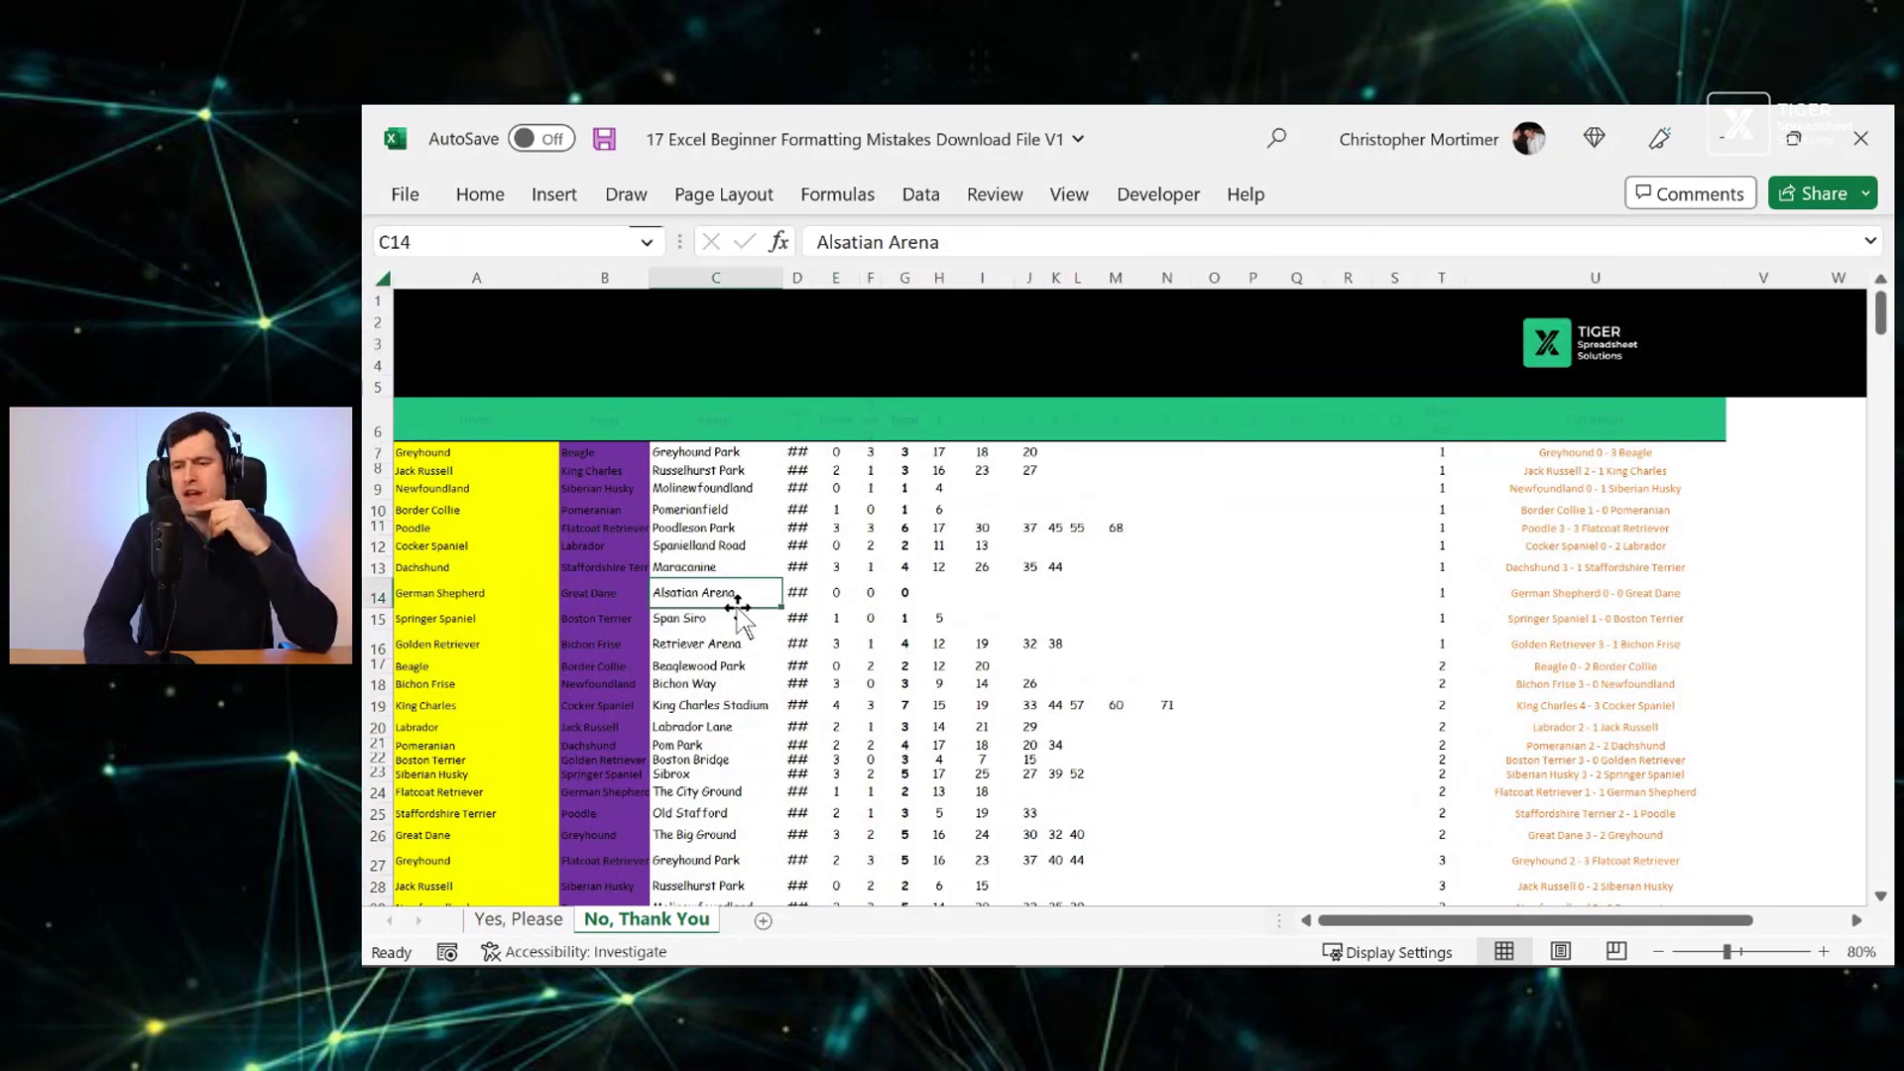
Switch from Yes, Please to No, Thank You and set zoom back to 100%
left_click(524, 921)
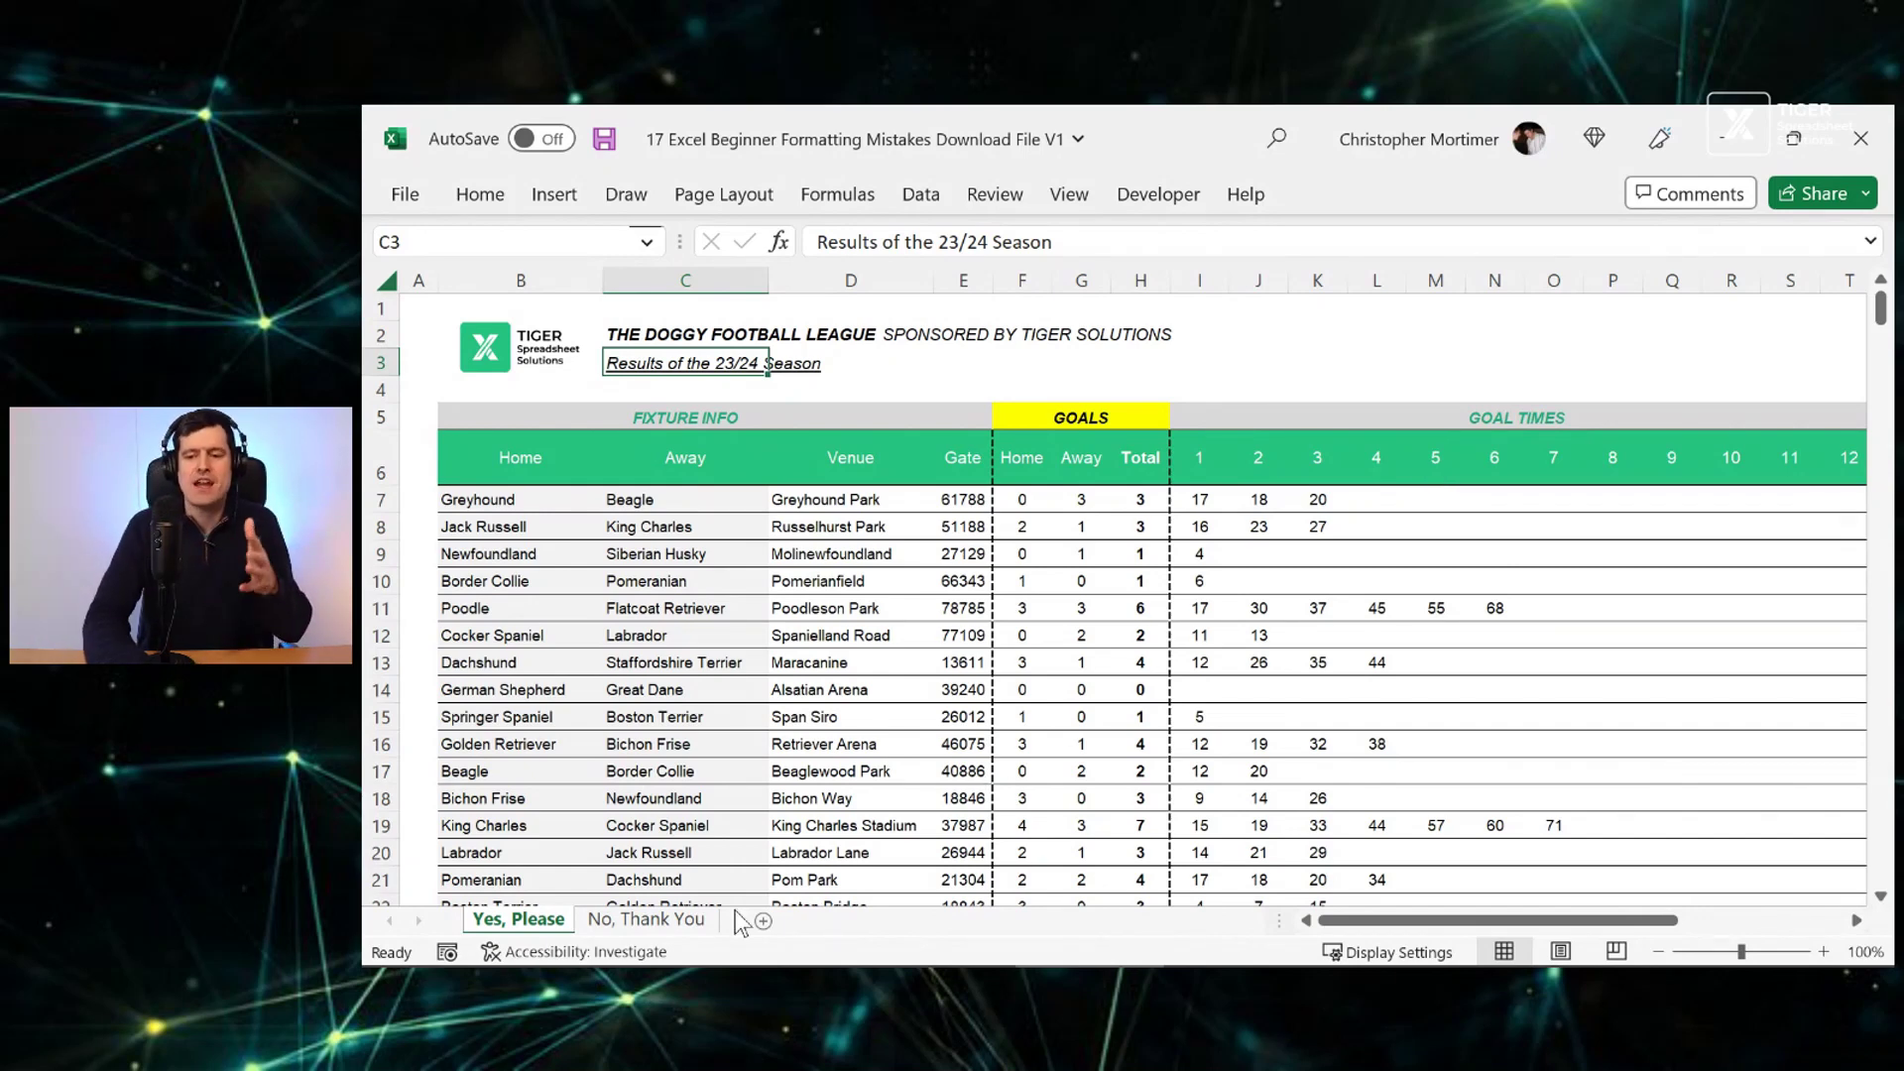
left_click(664, 925)
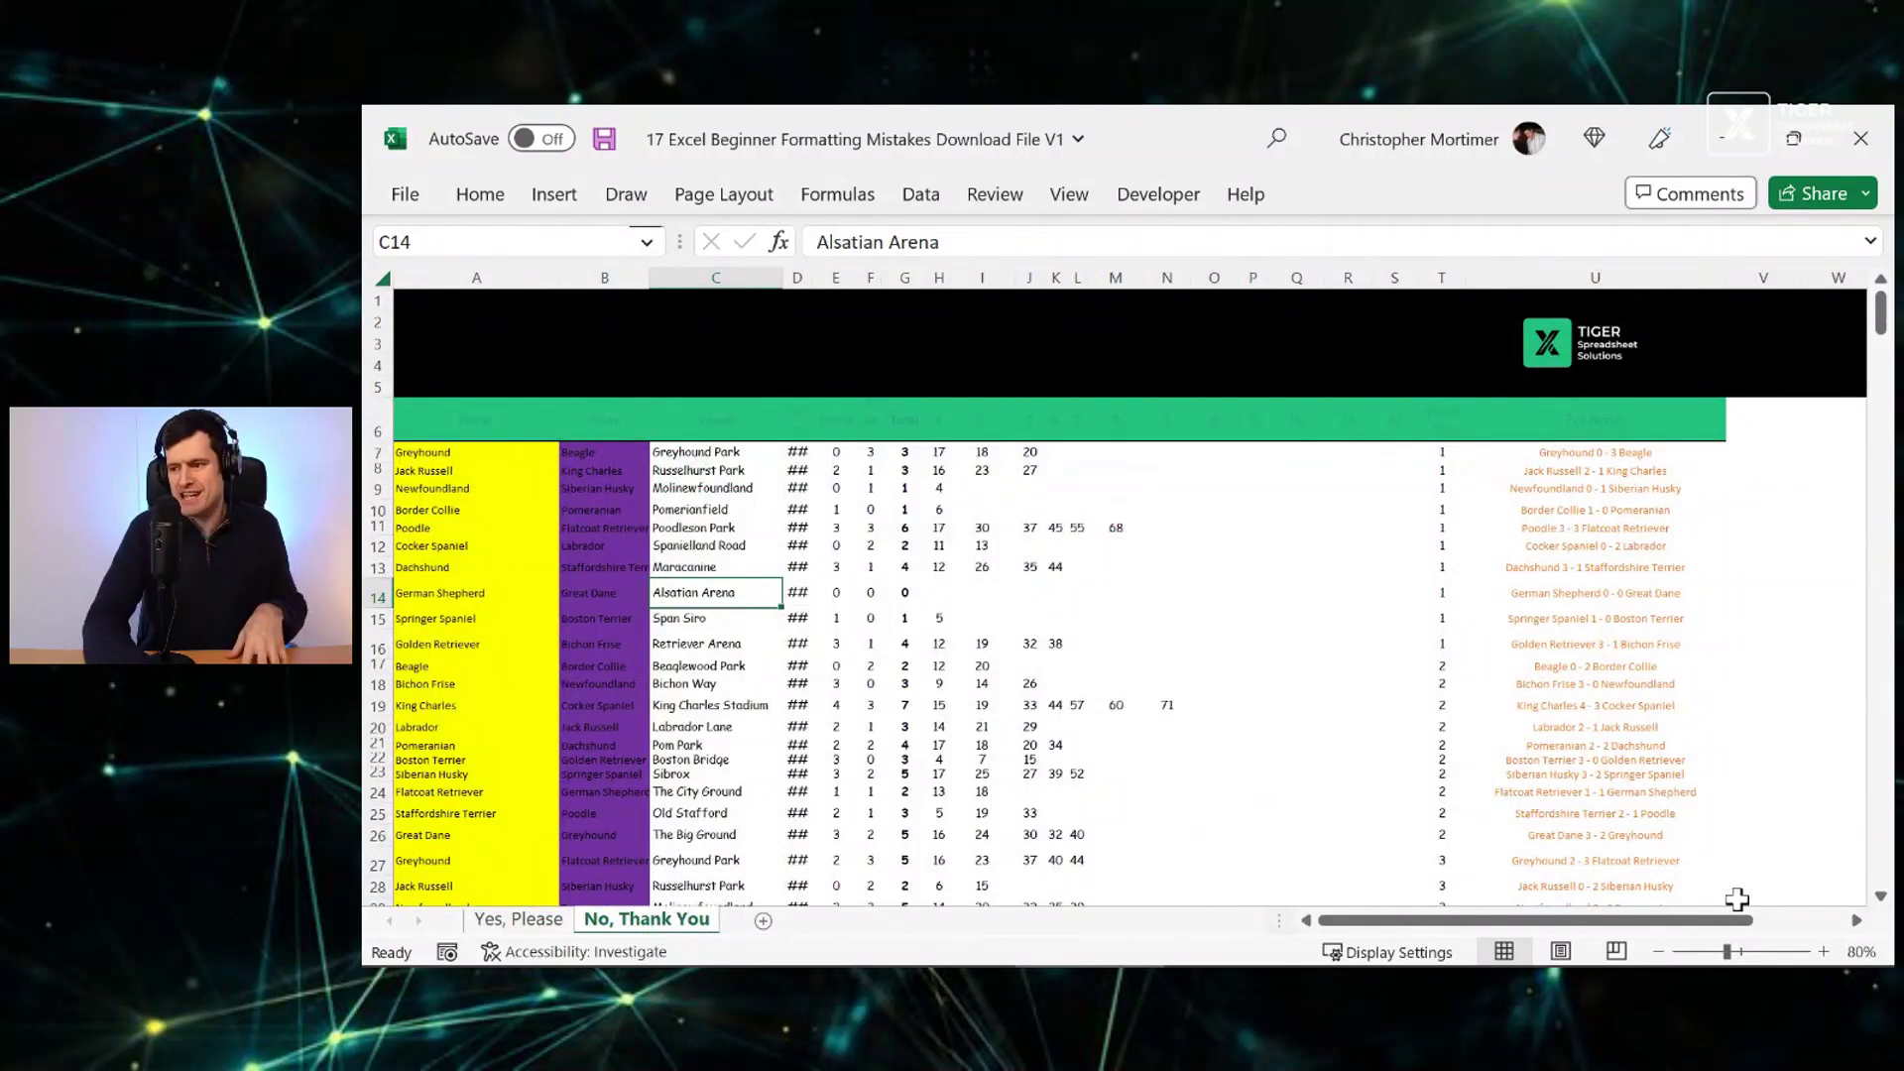
left_click(1824, 952)
left_click(1824, 952)
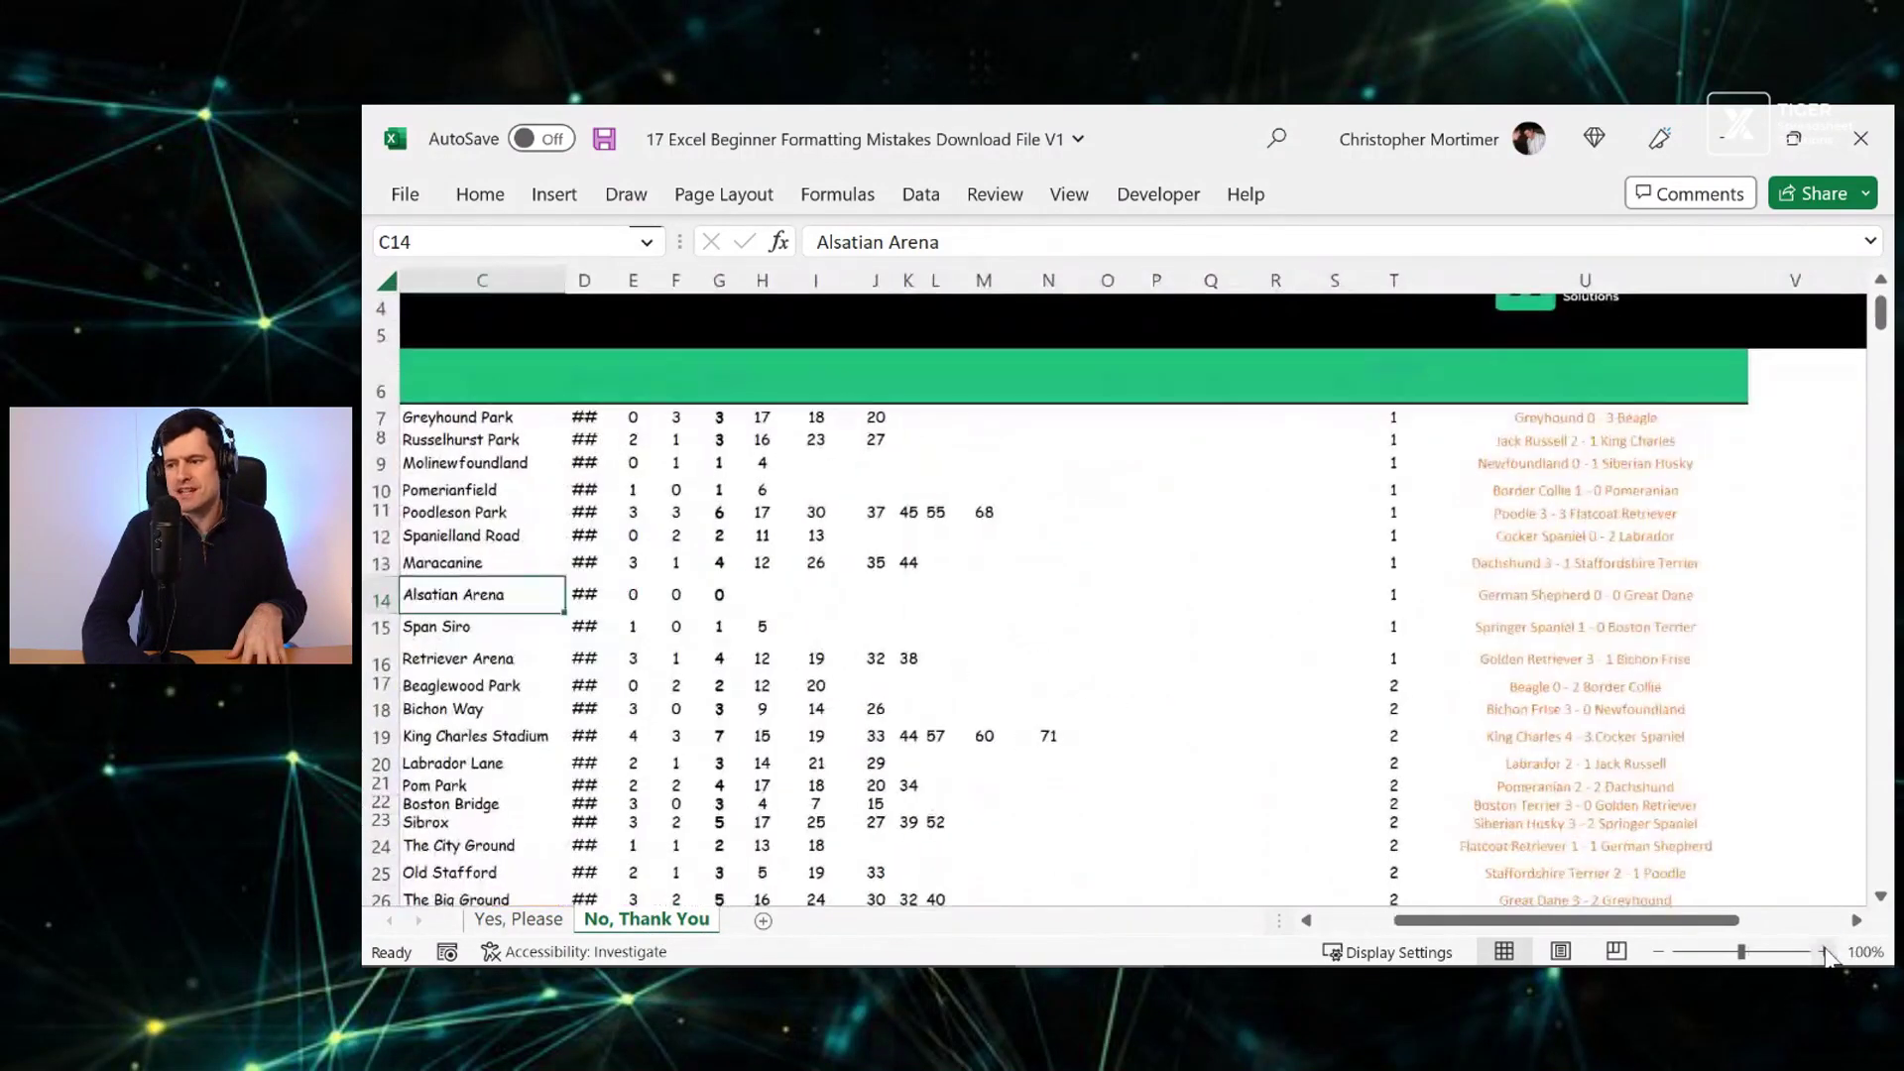
Move the active cell from row 13 up to A1, then down to Greyhound
left_click(802, 580)
key("Left")
key("Left")
key("Left")
key("Left")
key("Left")
key("Left")
key("Left")
key("Left")
key("Up")
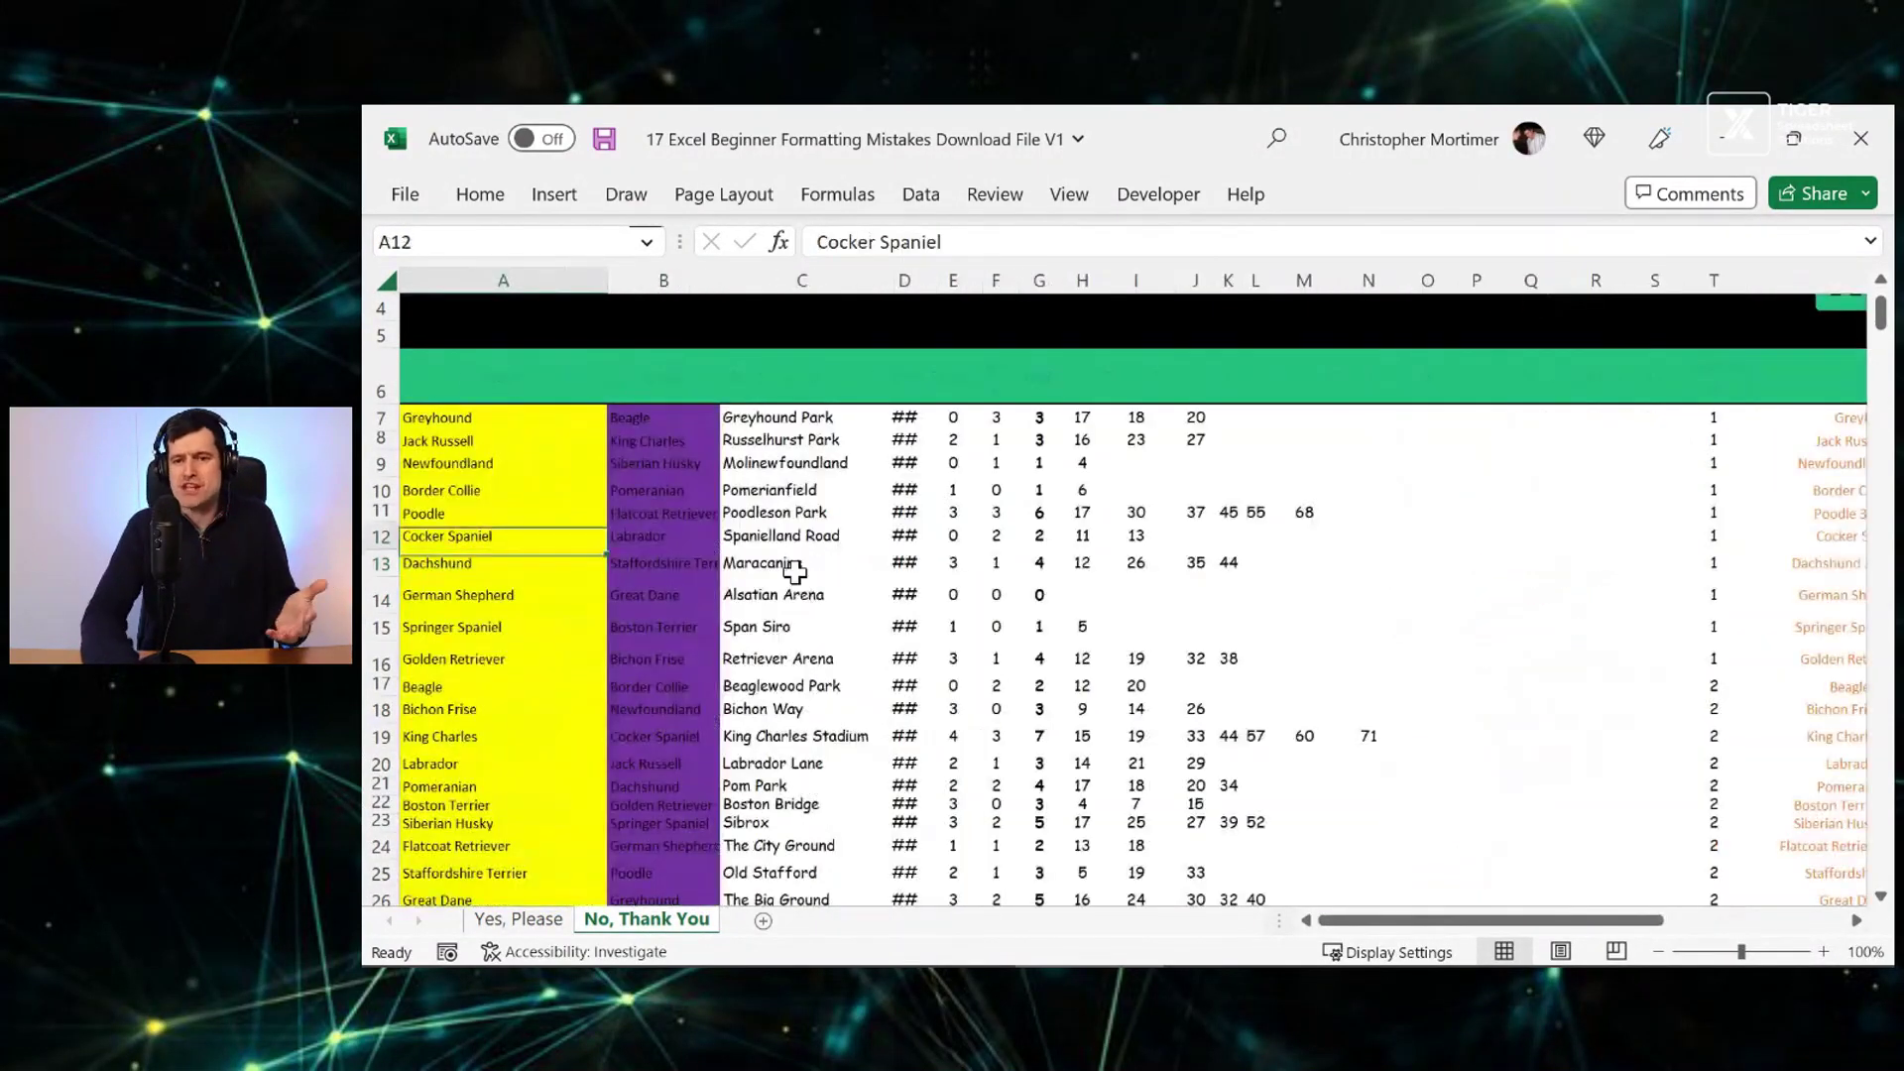
key("Up")
key("ctrl+Home")
key("Down")
key("Down")
key("Down")
key("Down")
key("Down")
key("Down")
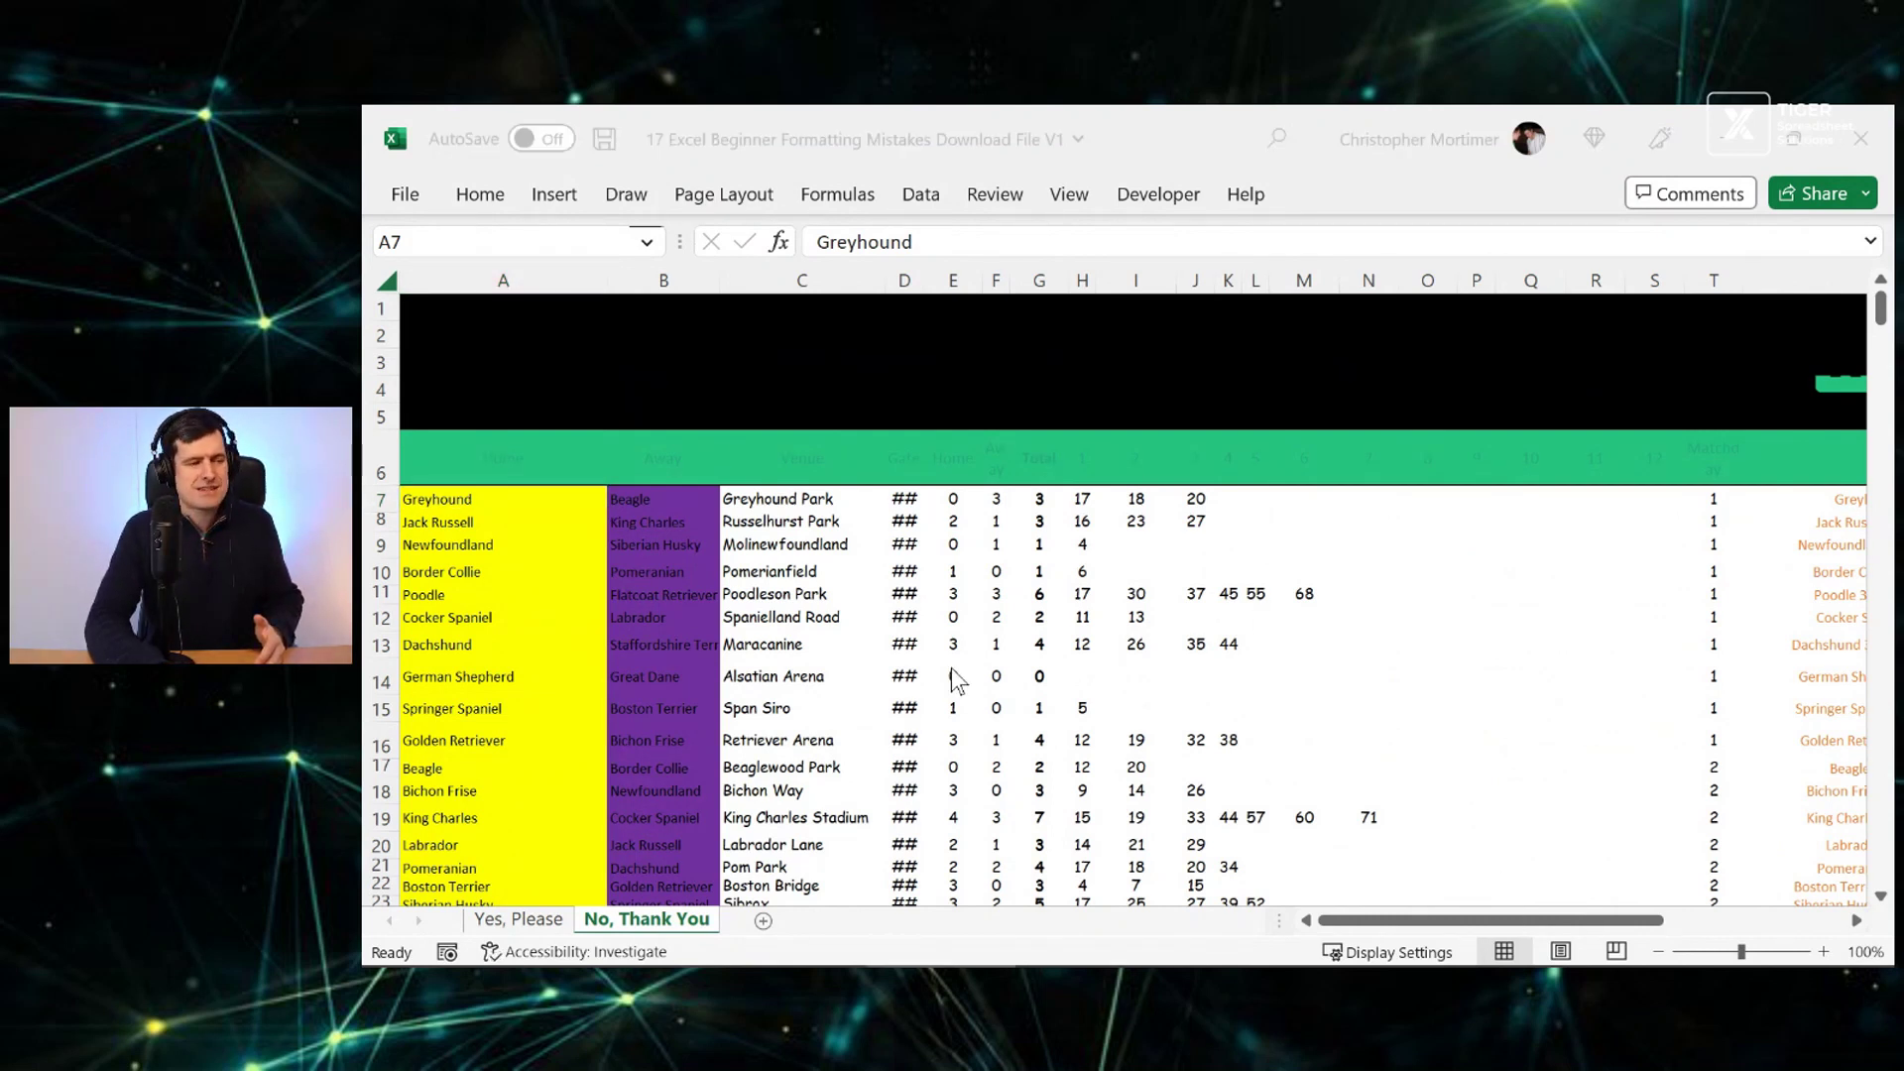
Step the active cell around the goal times to the total goals cell G12
key("Down")
key("Down")
key("Down")
key("Down")
key("Down")
key("Down")
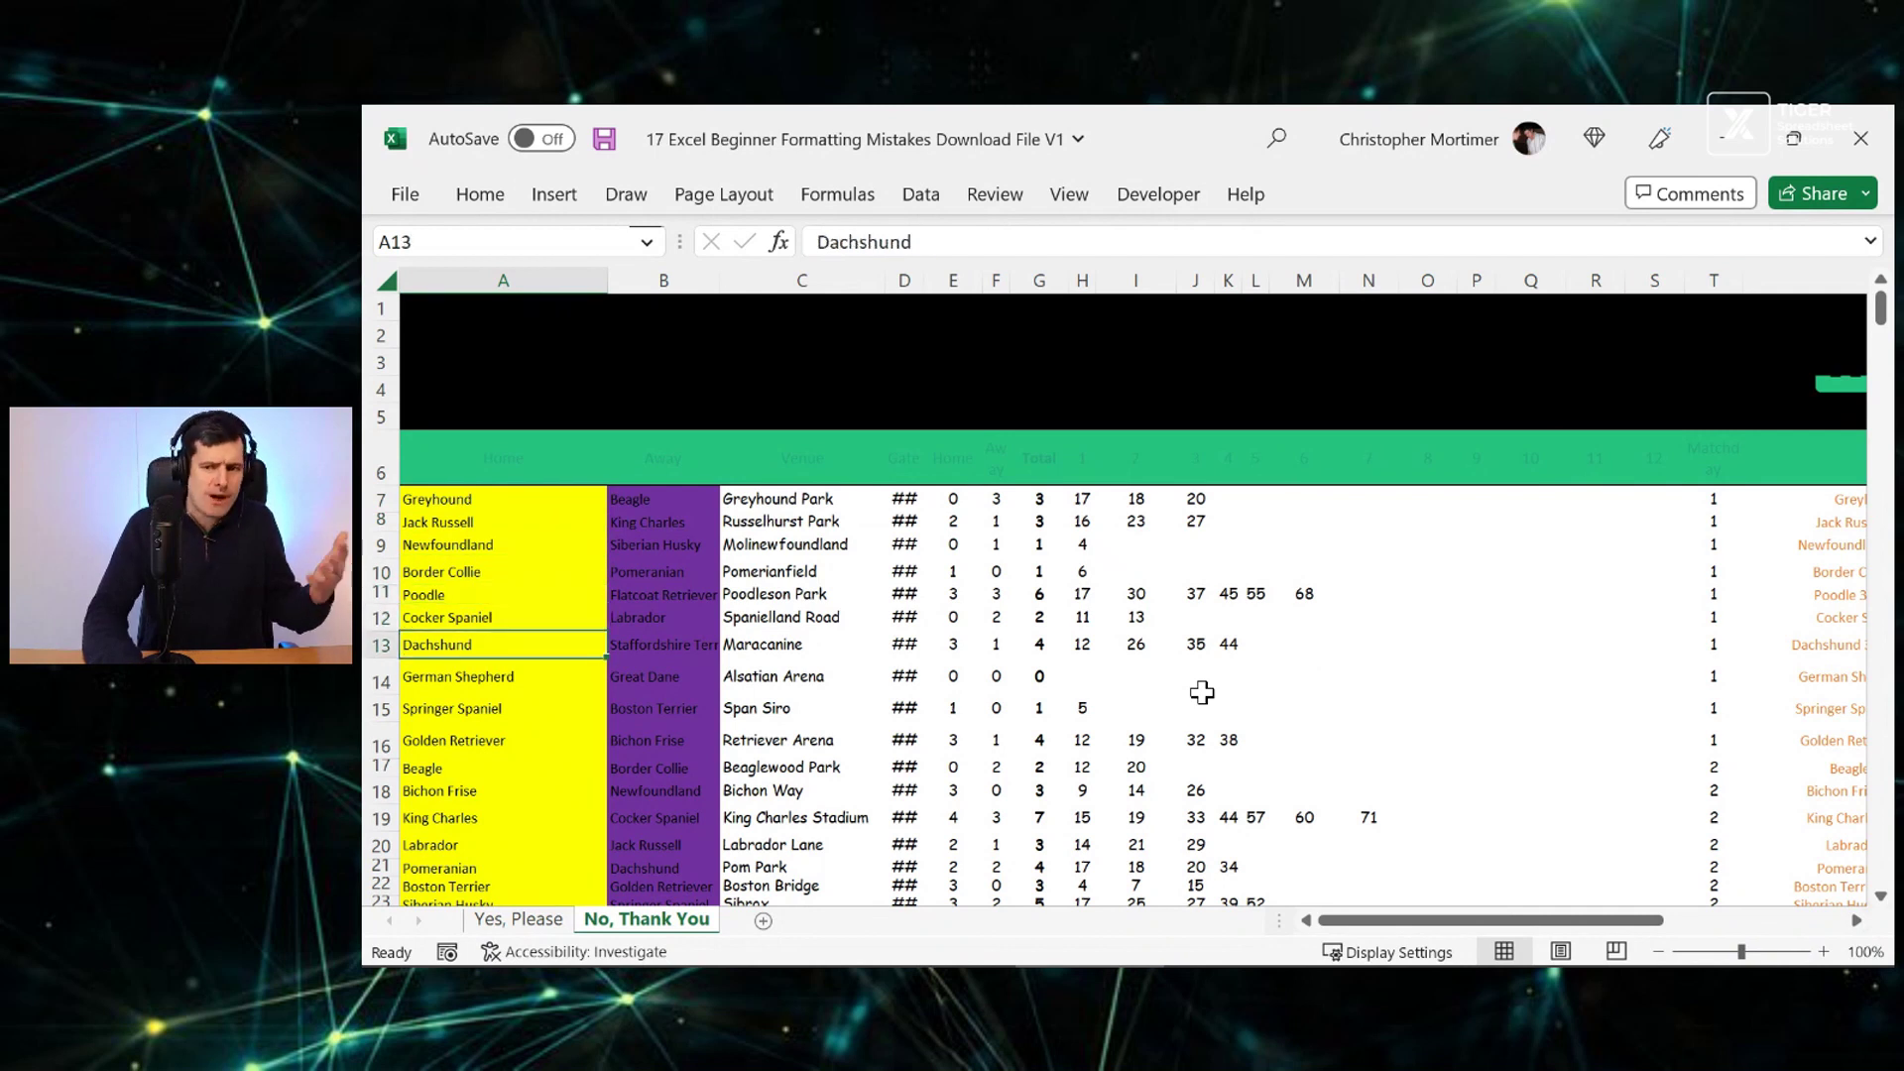
key("Right")
key("Right")
key("Right")
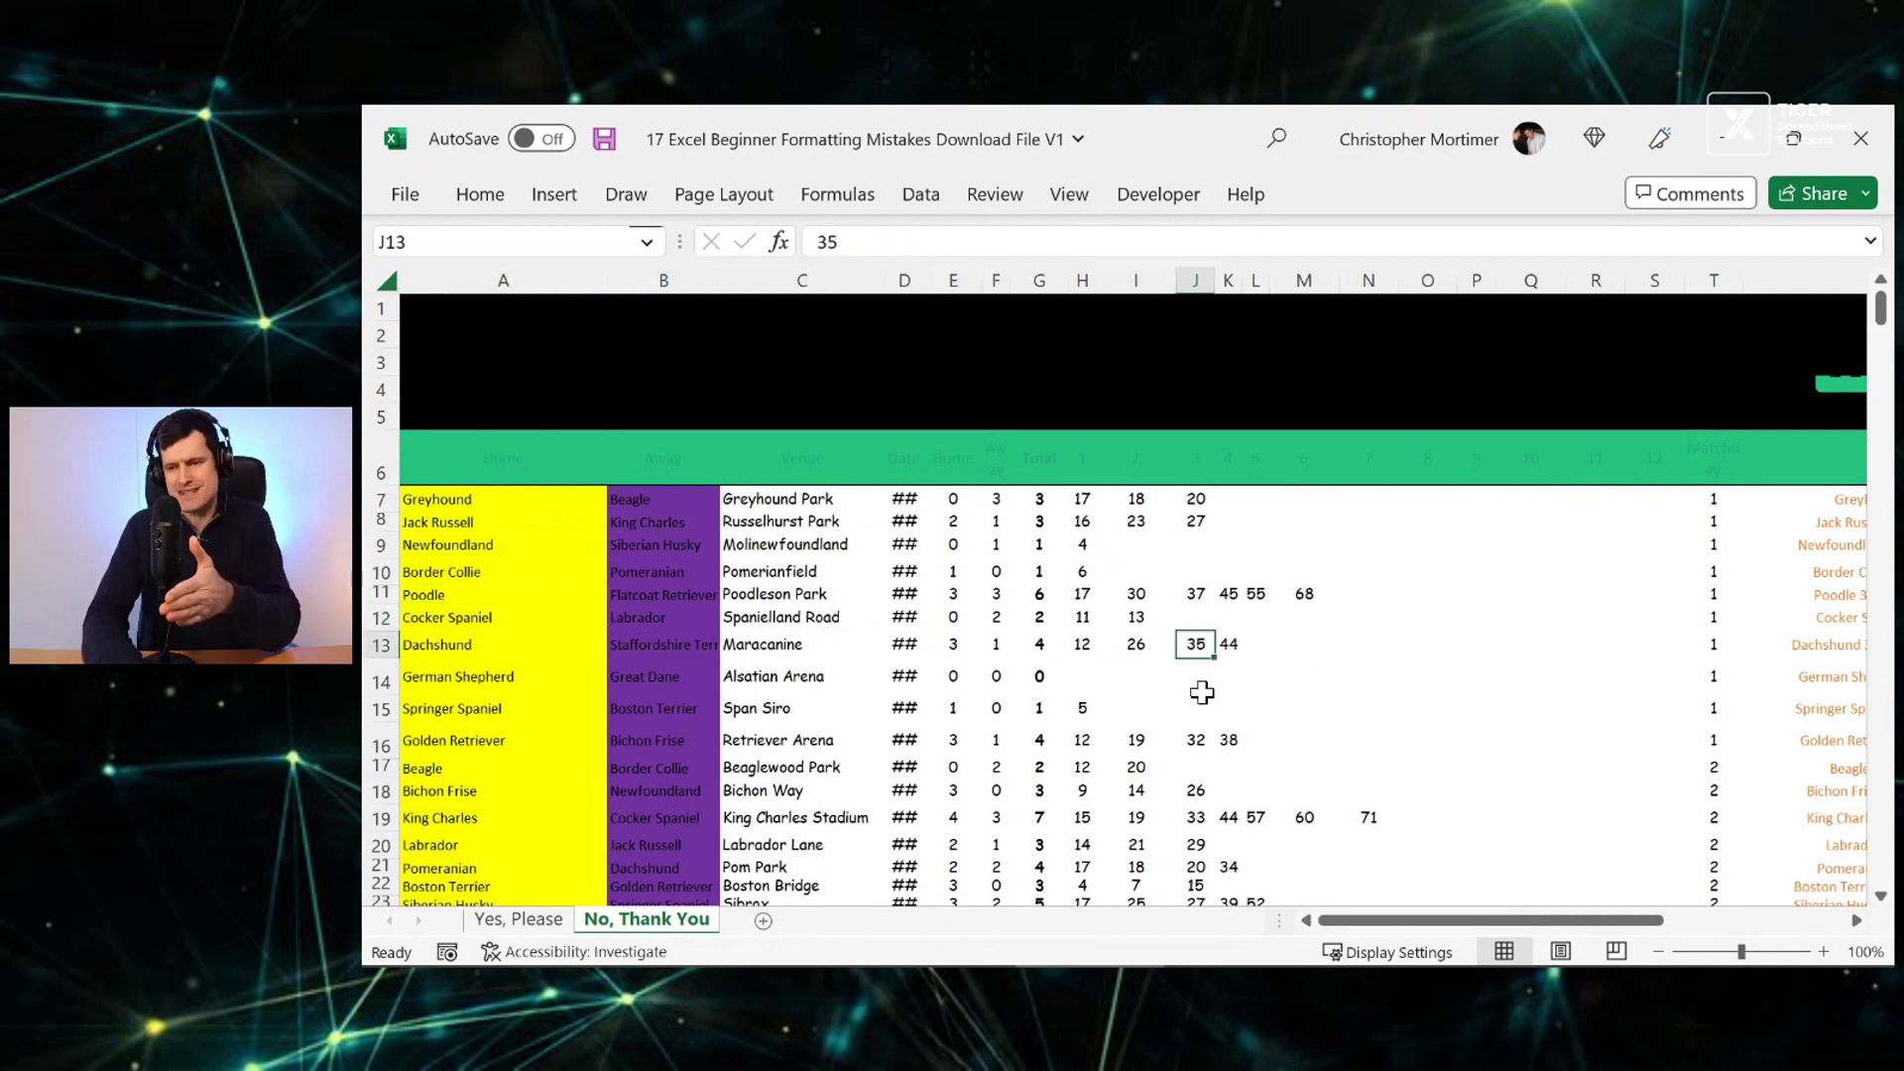
key("Right")
key("Right")
key("Right")
key("Right")
key("Right")
key("Right")
key("Right")
key("Right")
key("Down")
key("Down")
key("Left")
key("Left")
key("Left")
key("Left")
key("Left")
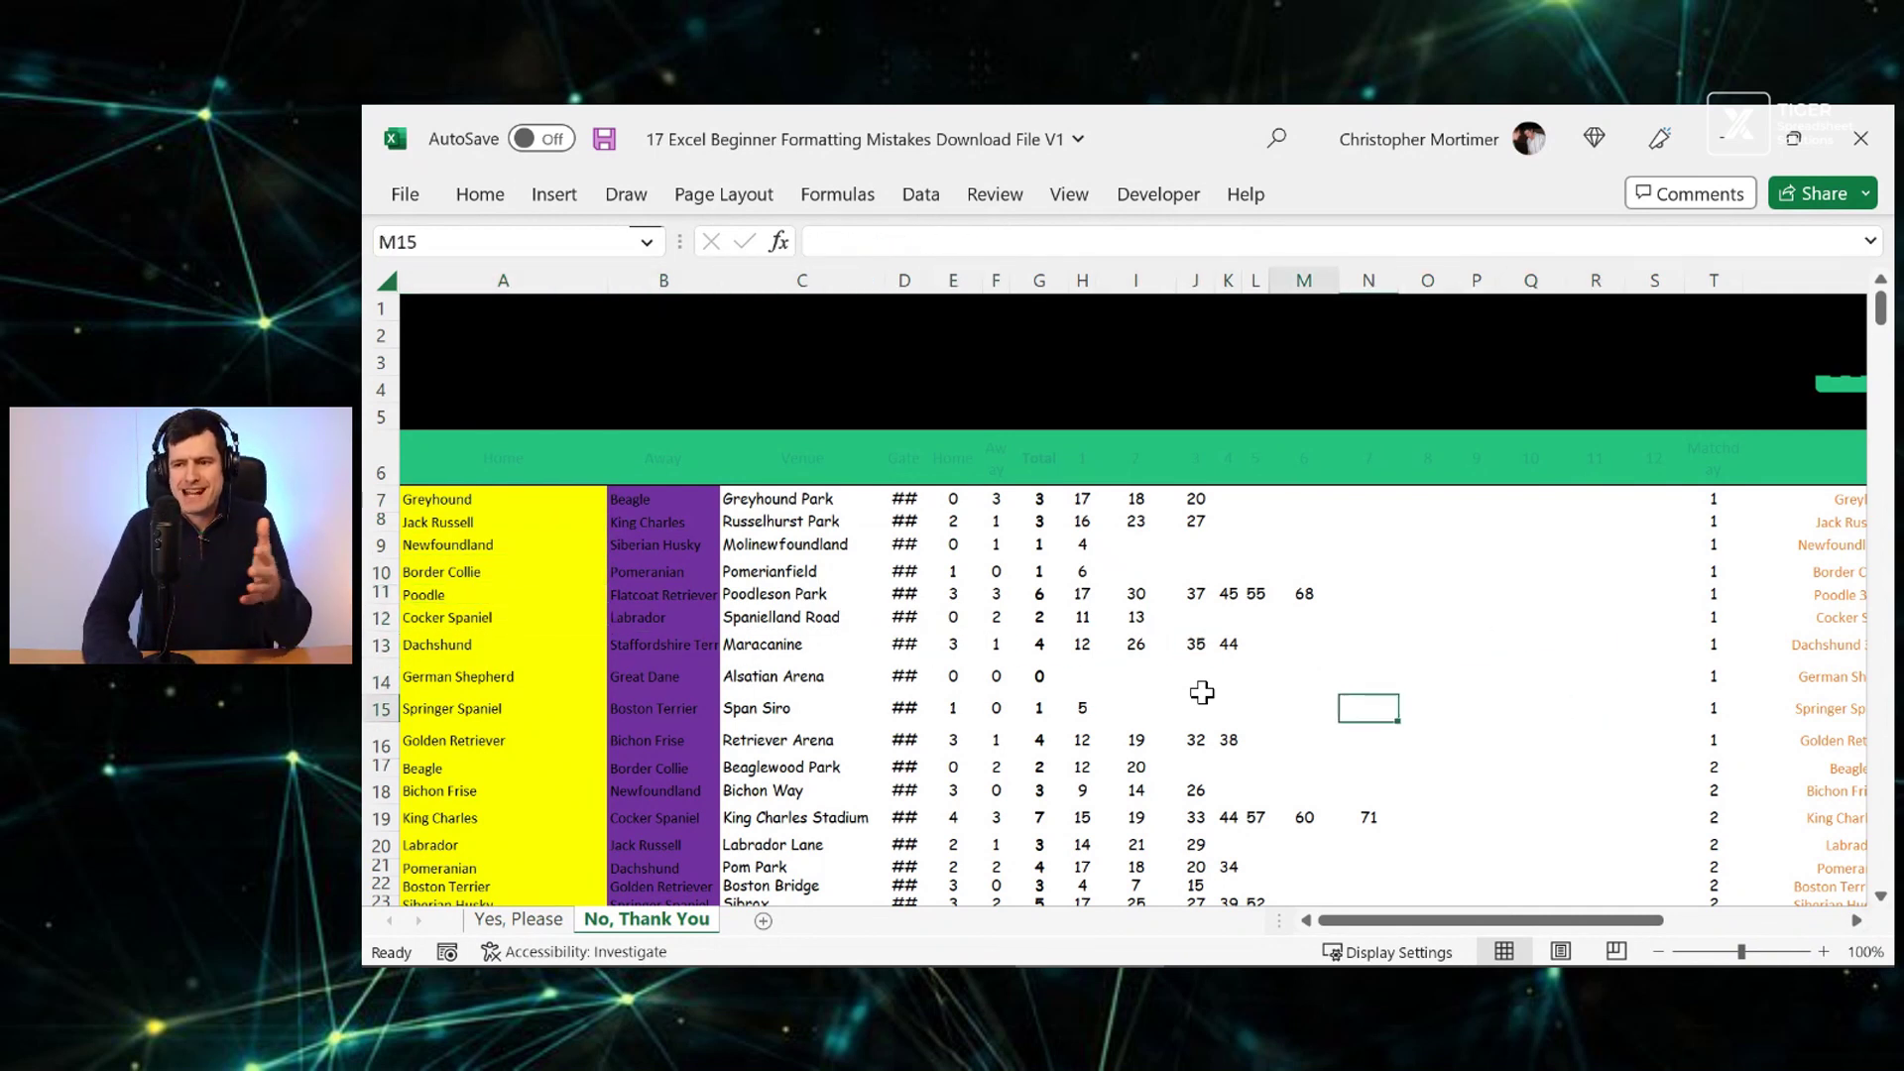
key("Left")
key("Left")
key("Left")
key("Left")
key("Left")
key("Left")
key("Up")
key("Up")
key("Up")
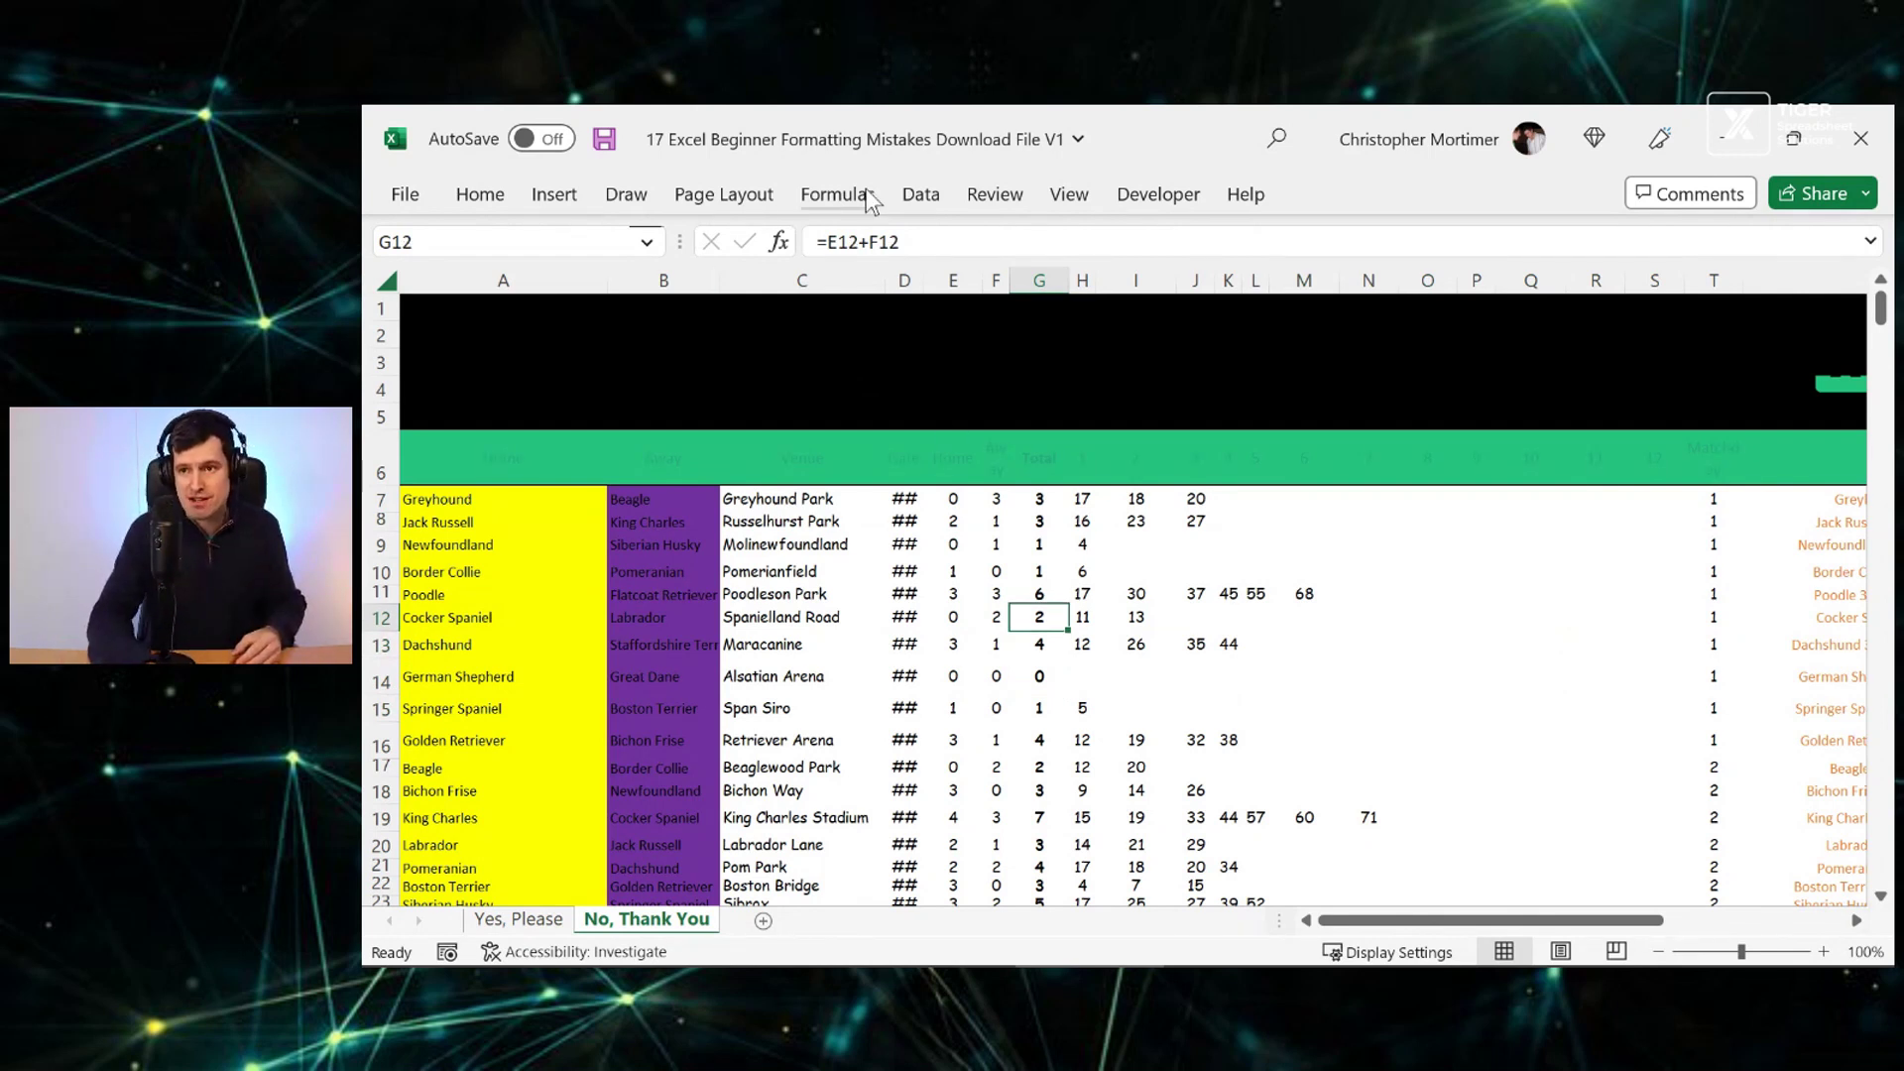
Toggle the Gridlines option in the View tab's Show list
left_click(1070, 194)
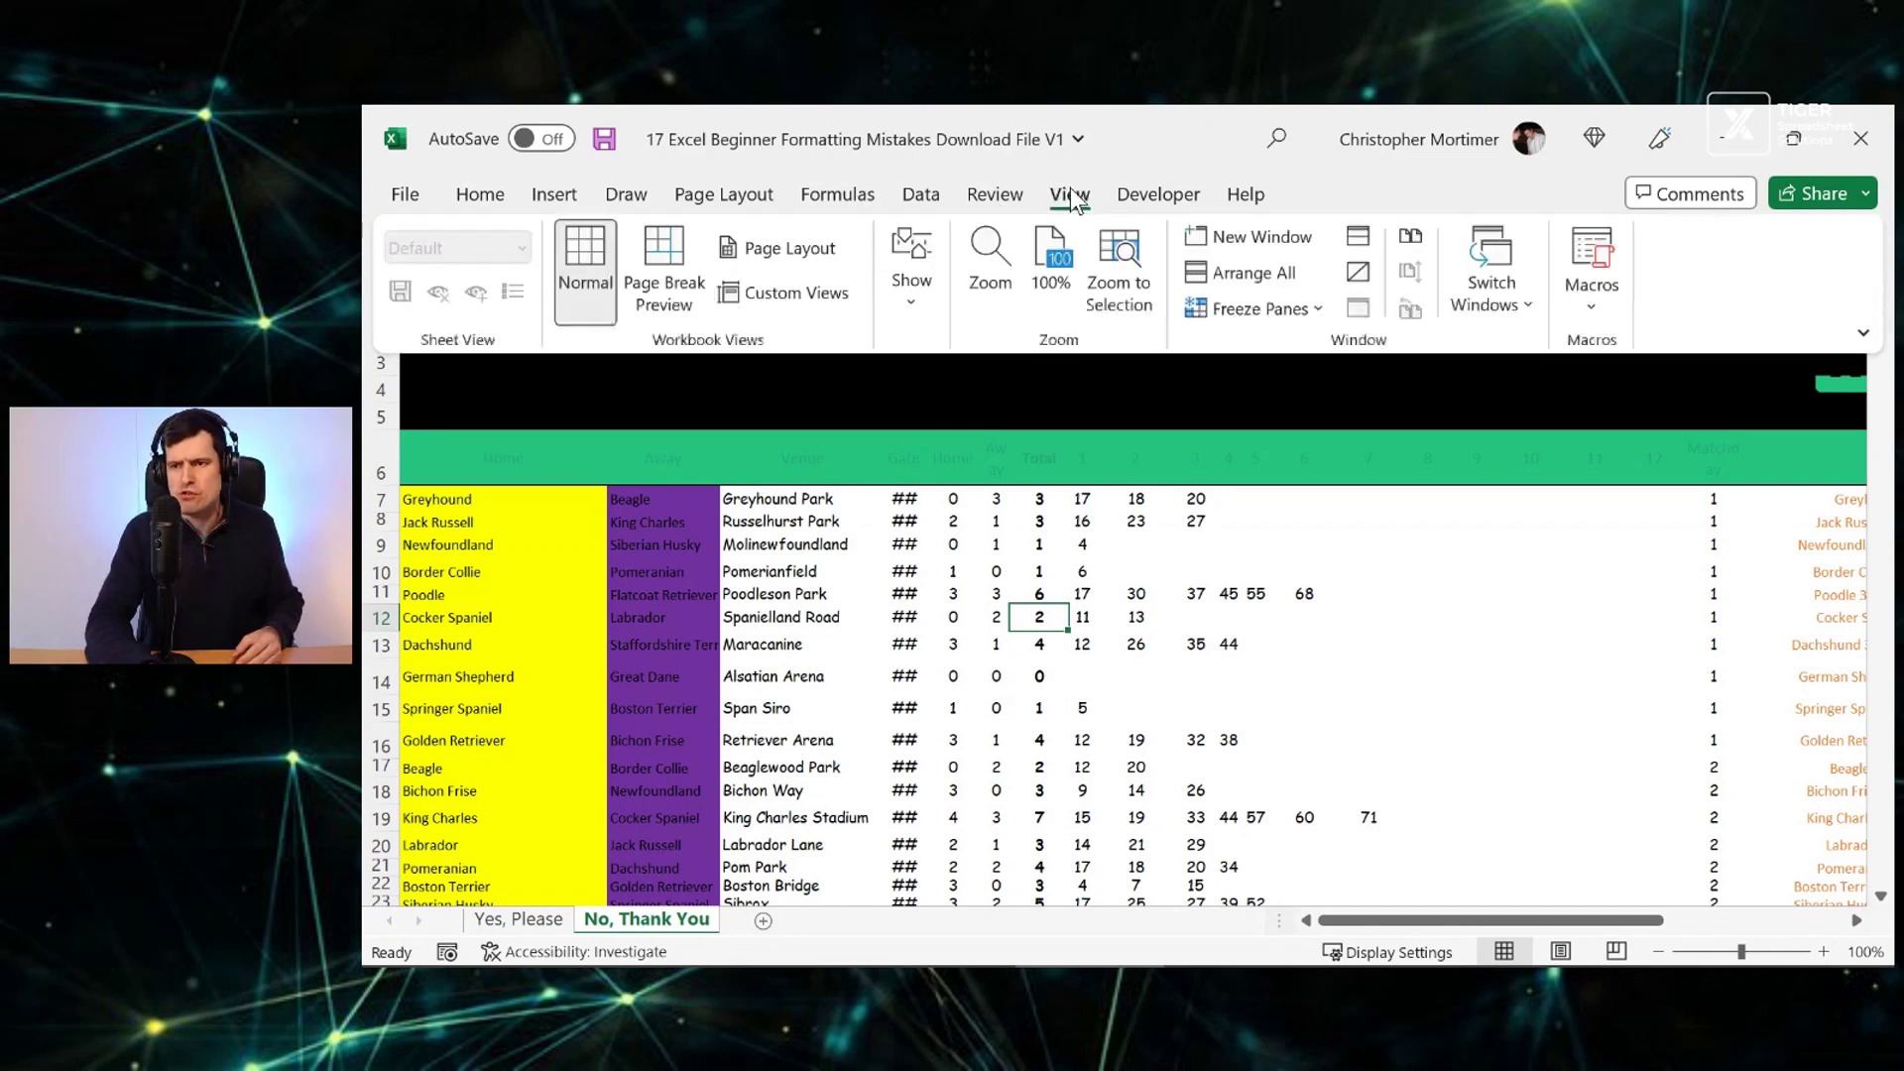
left_click(909, 283)
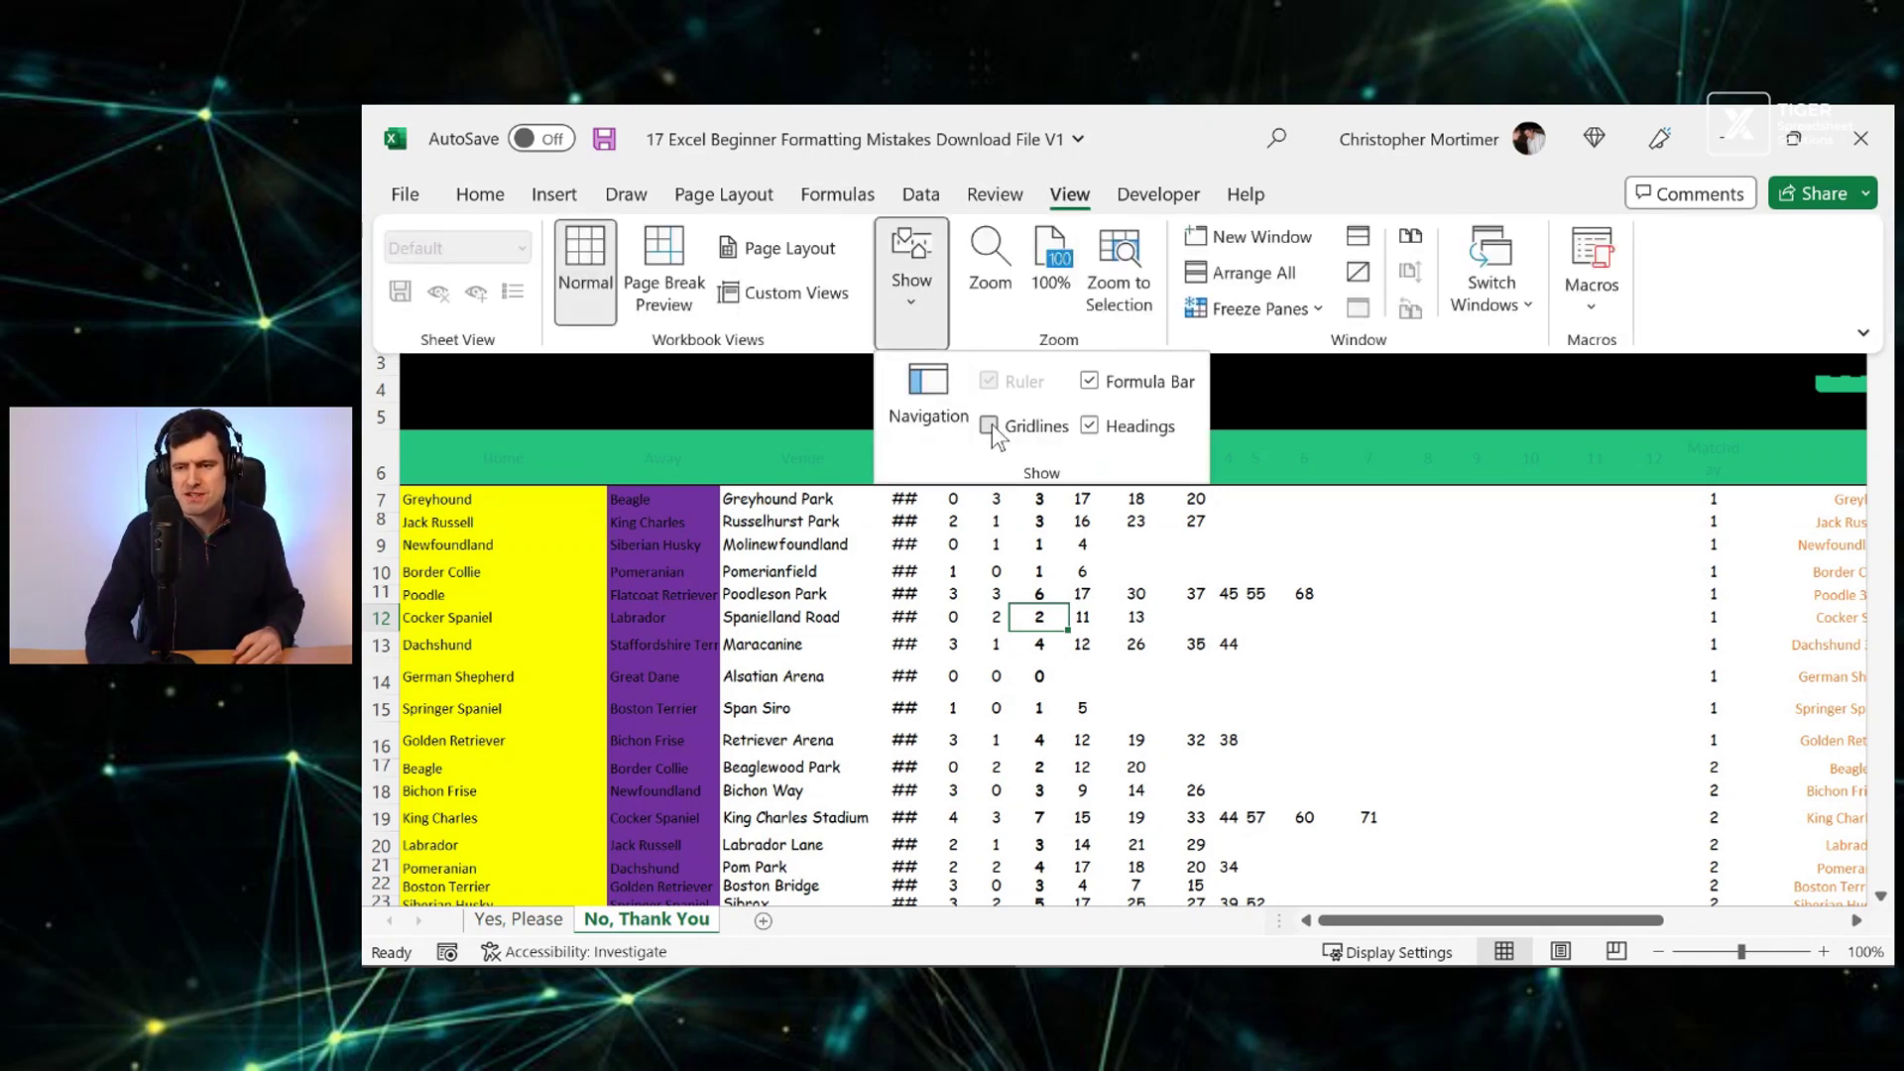
left_click(990, 425)
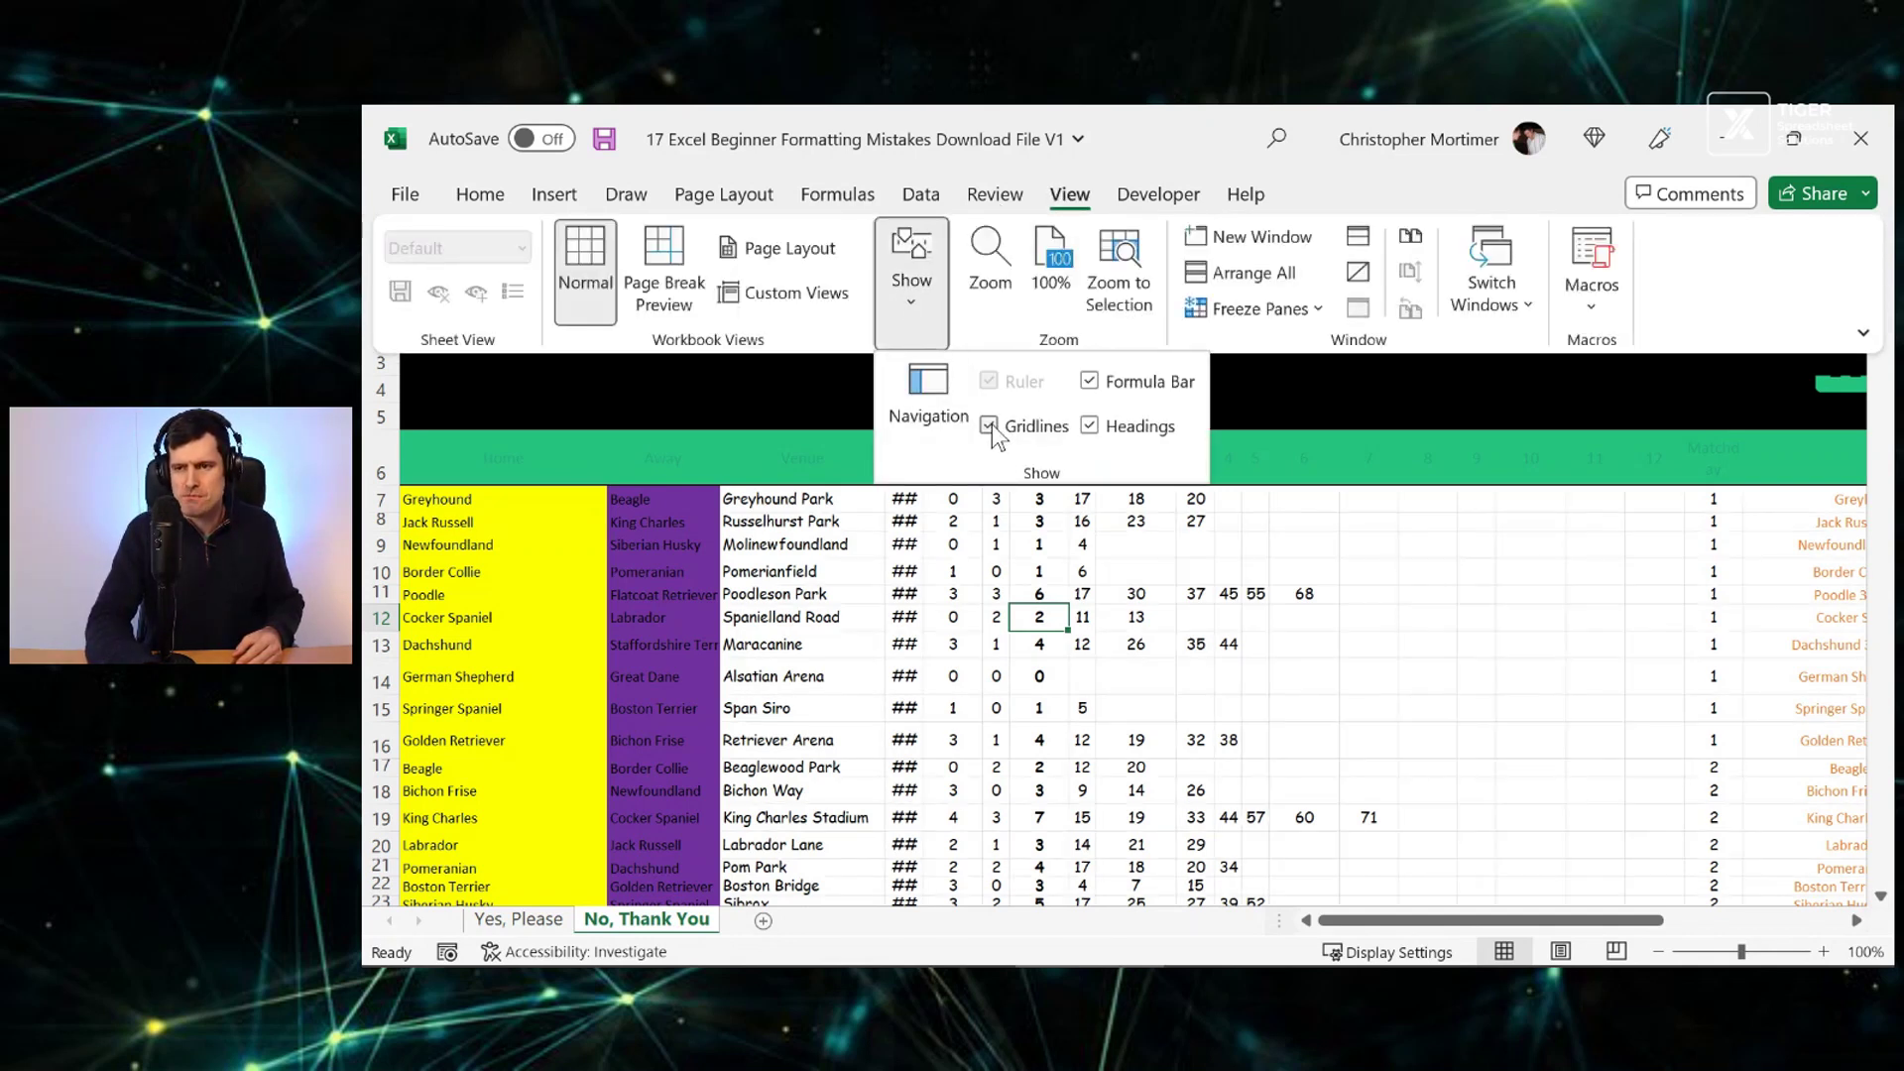
left_click(1318, 615)
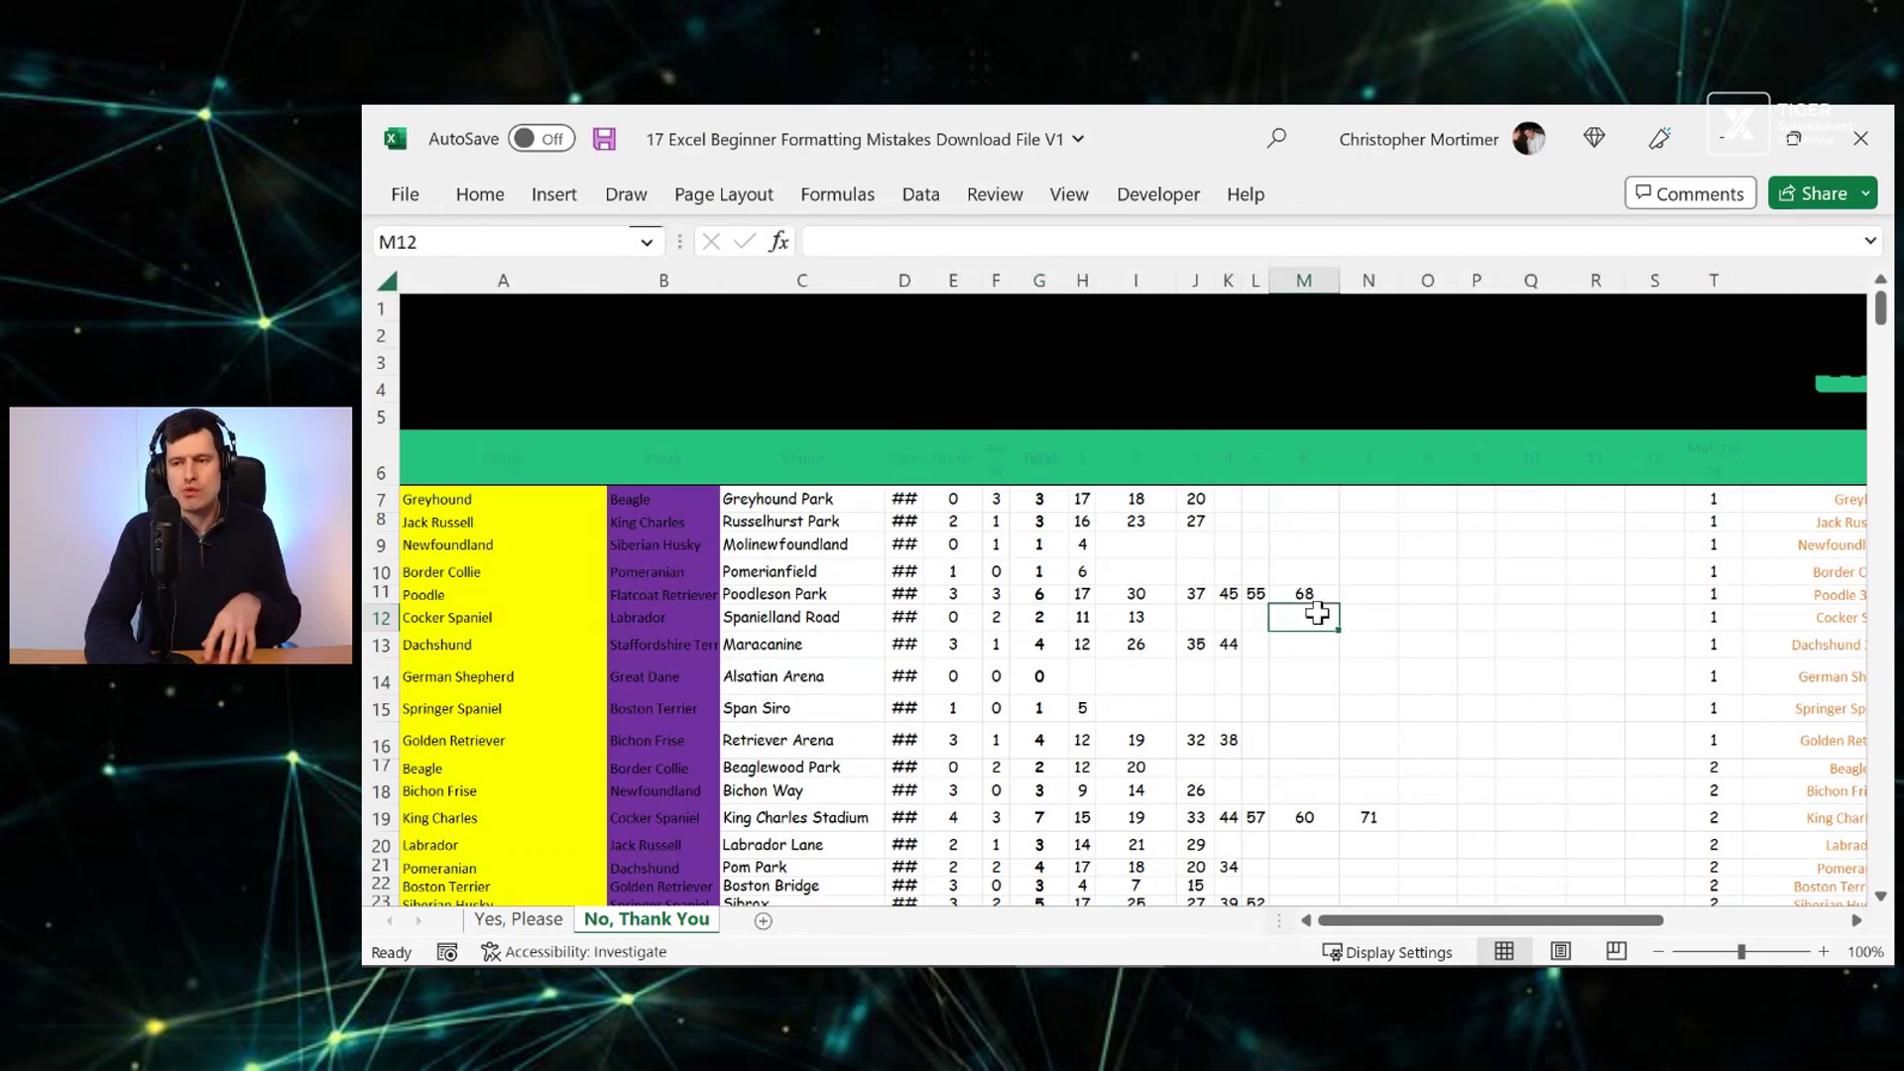
left_click(795, 642)
left_click(742, 595)
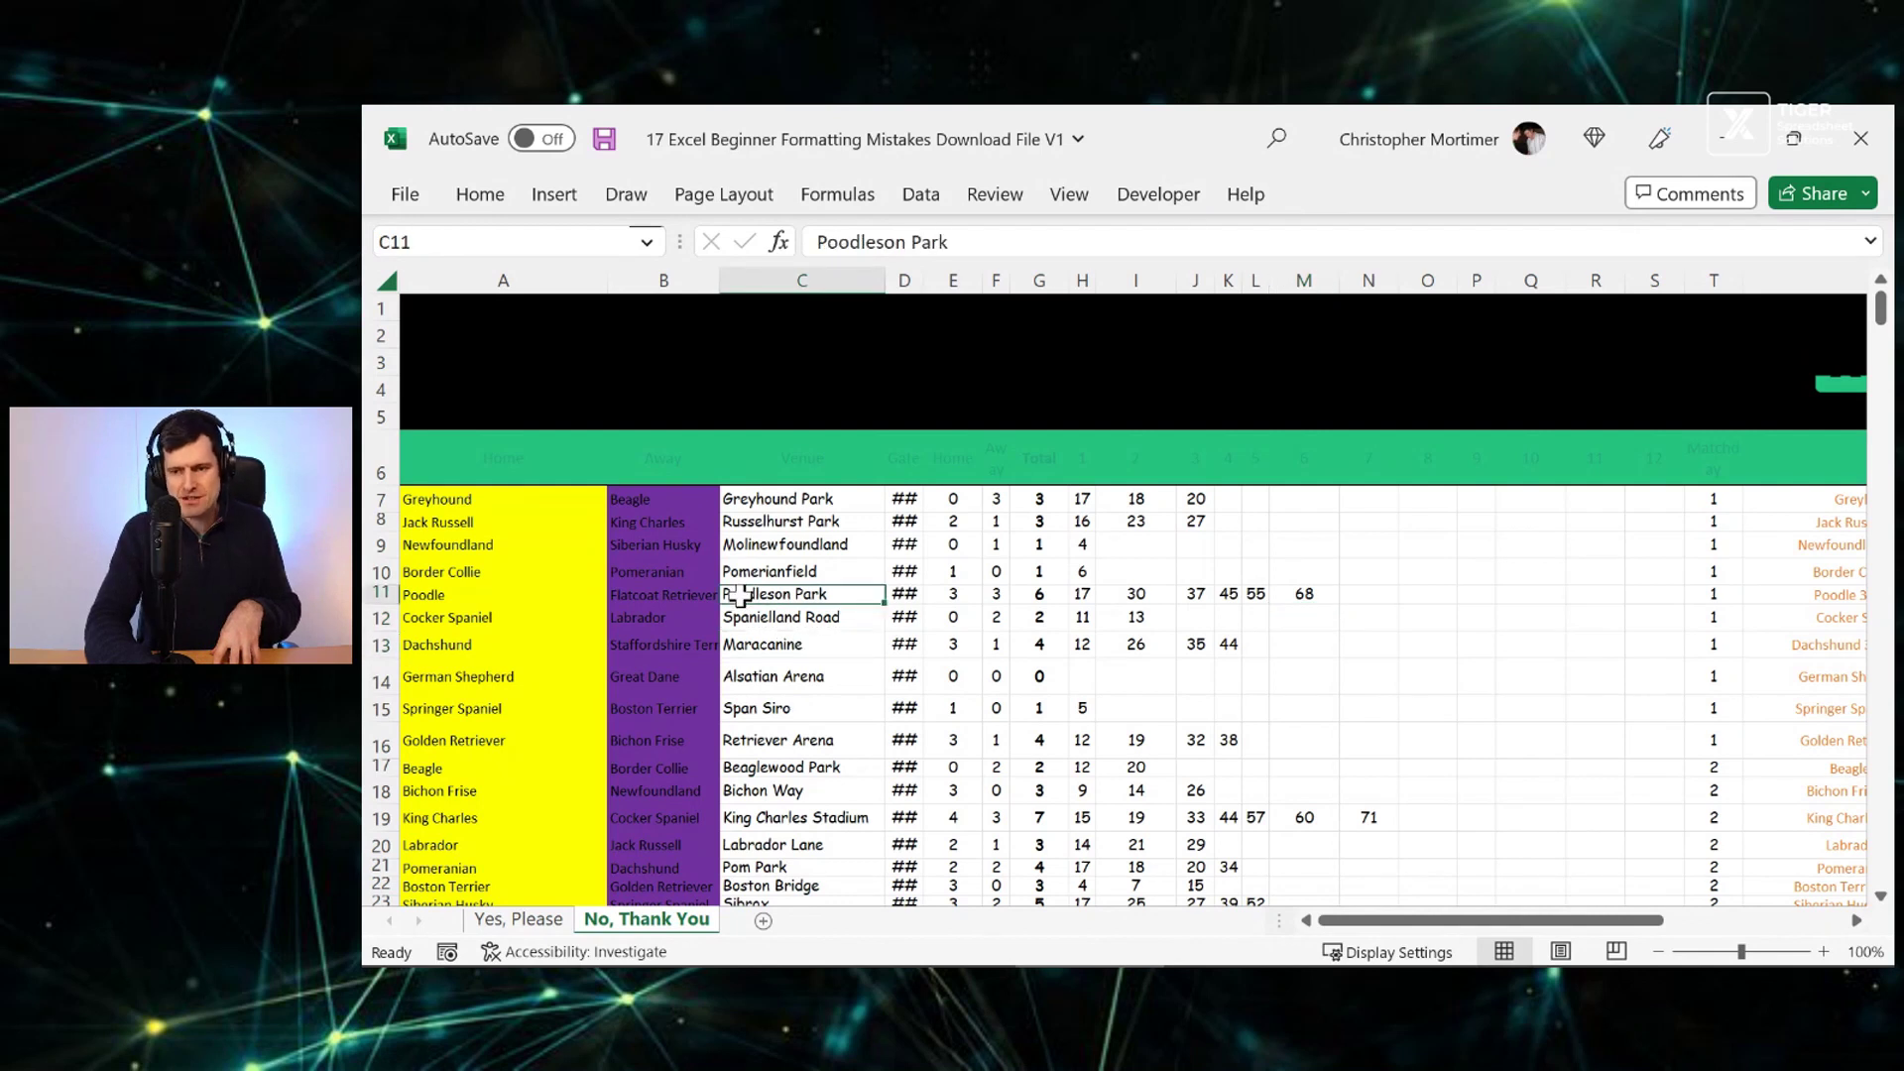
Check the Yes, Please sheet's empty margin column A and row 1
left_click(770, 731)
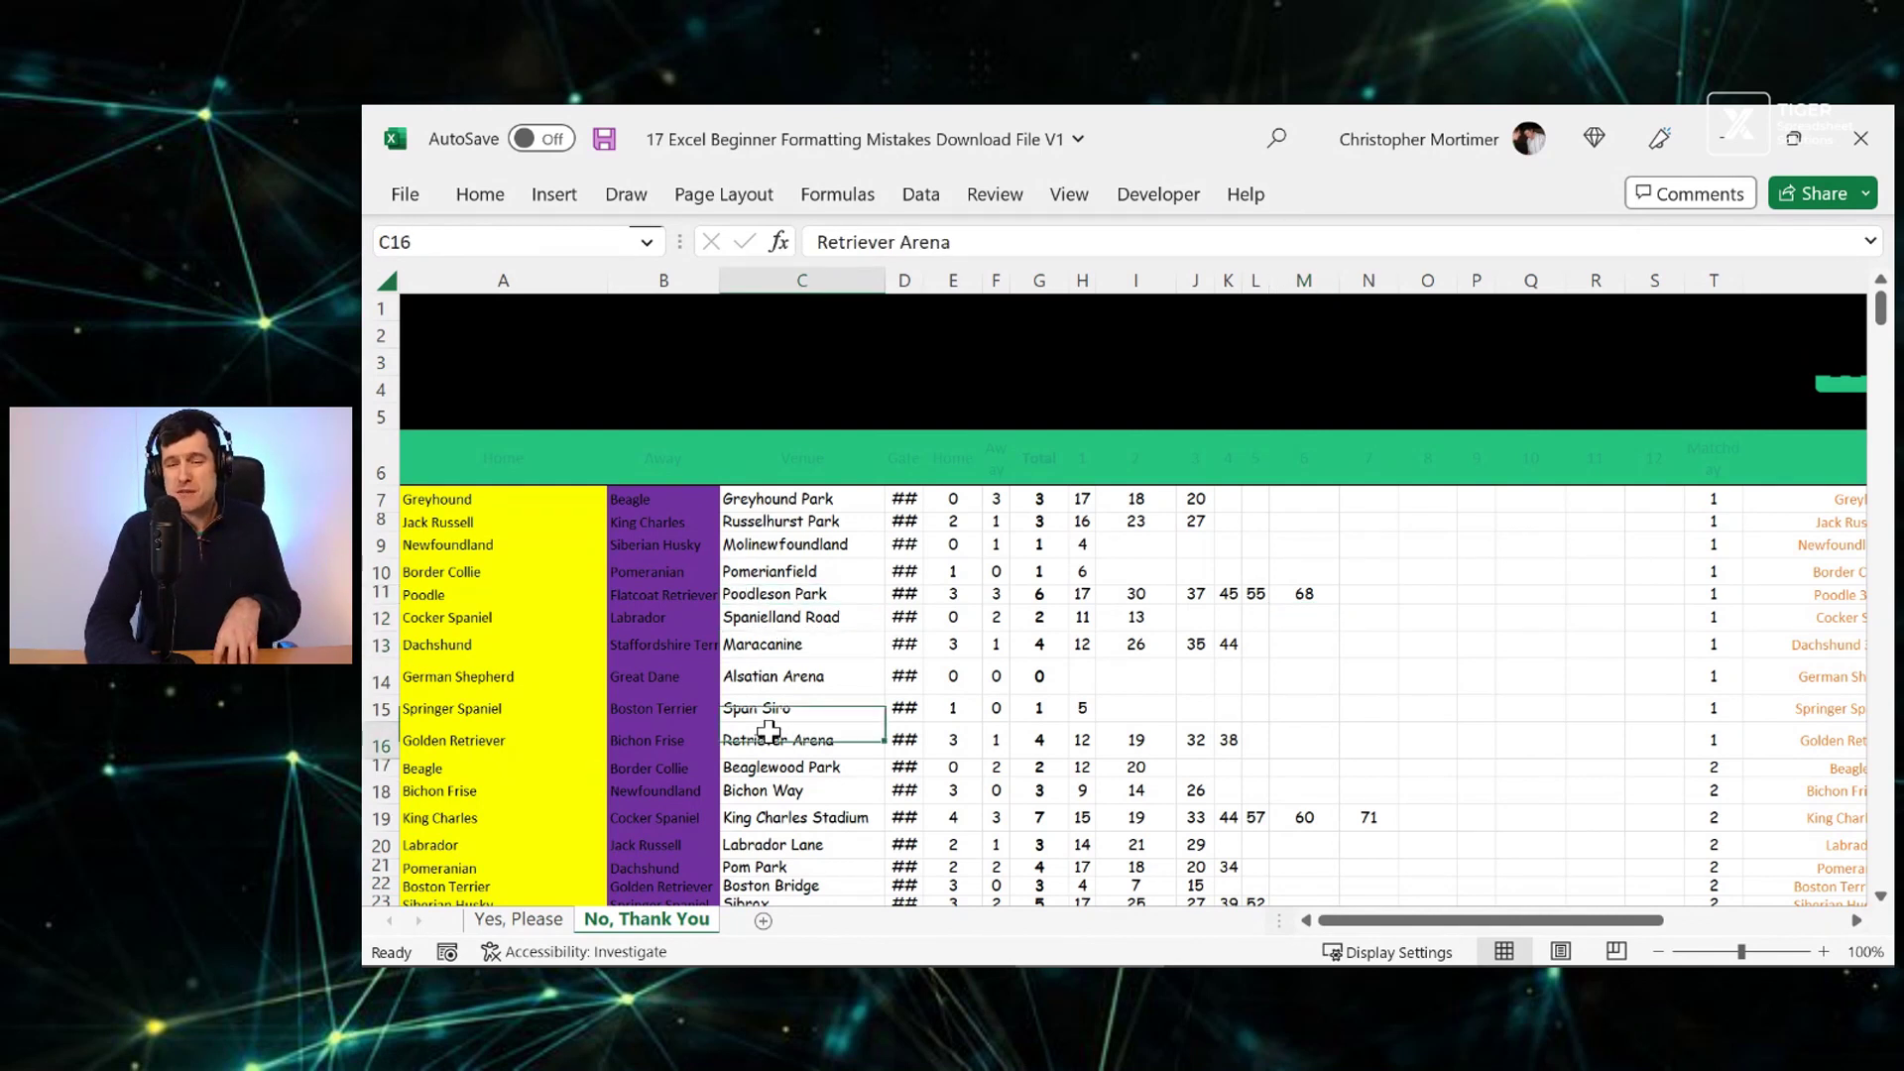
left_click(541, 920)
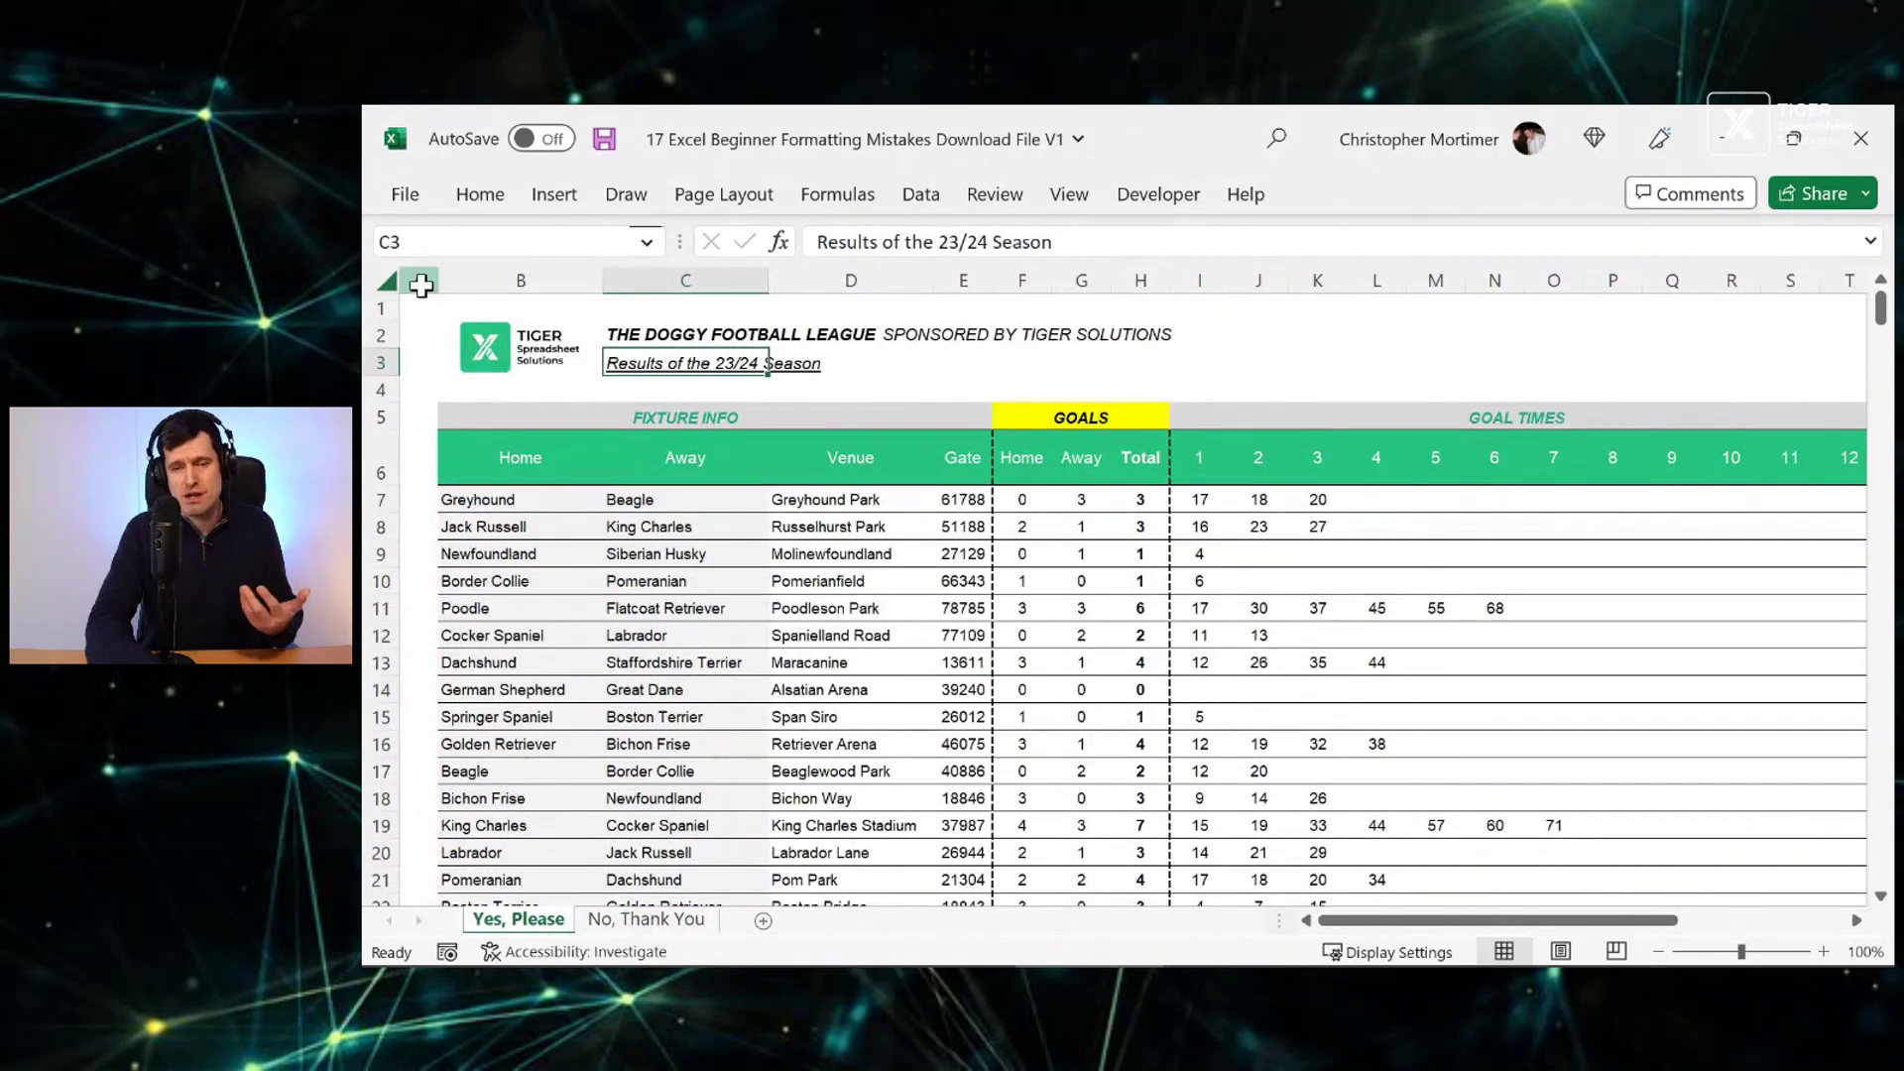
left_click(421, 286)
left_click(377, 309)
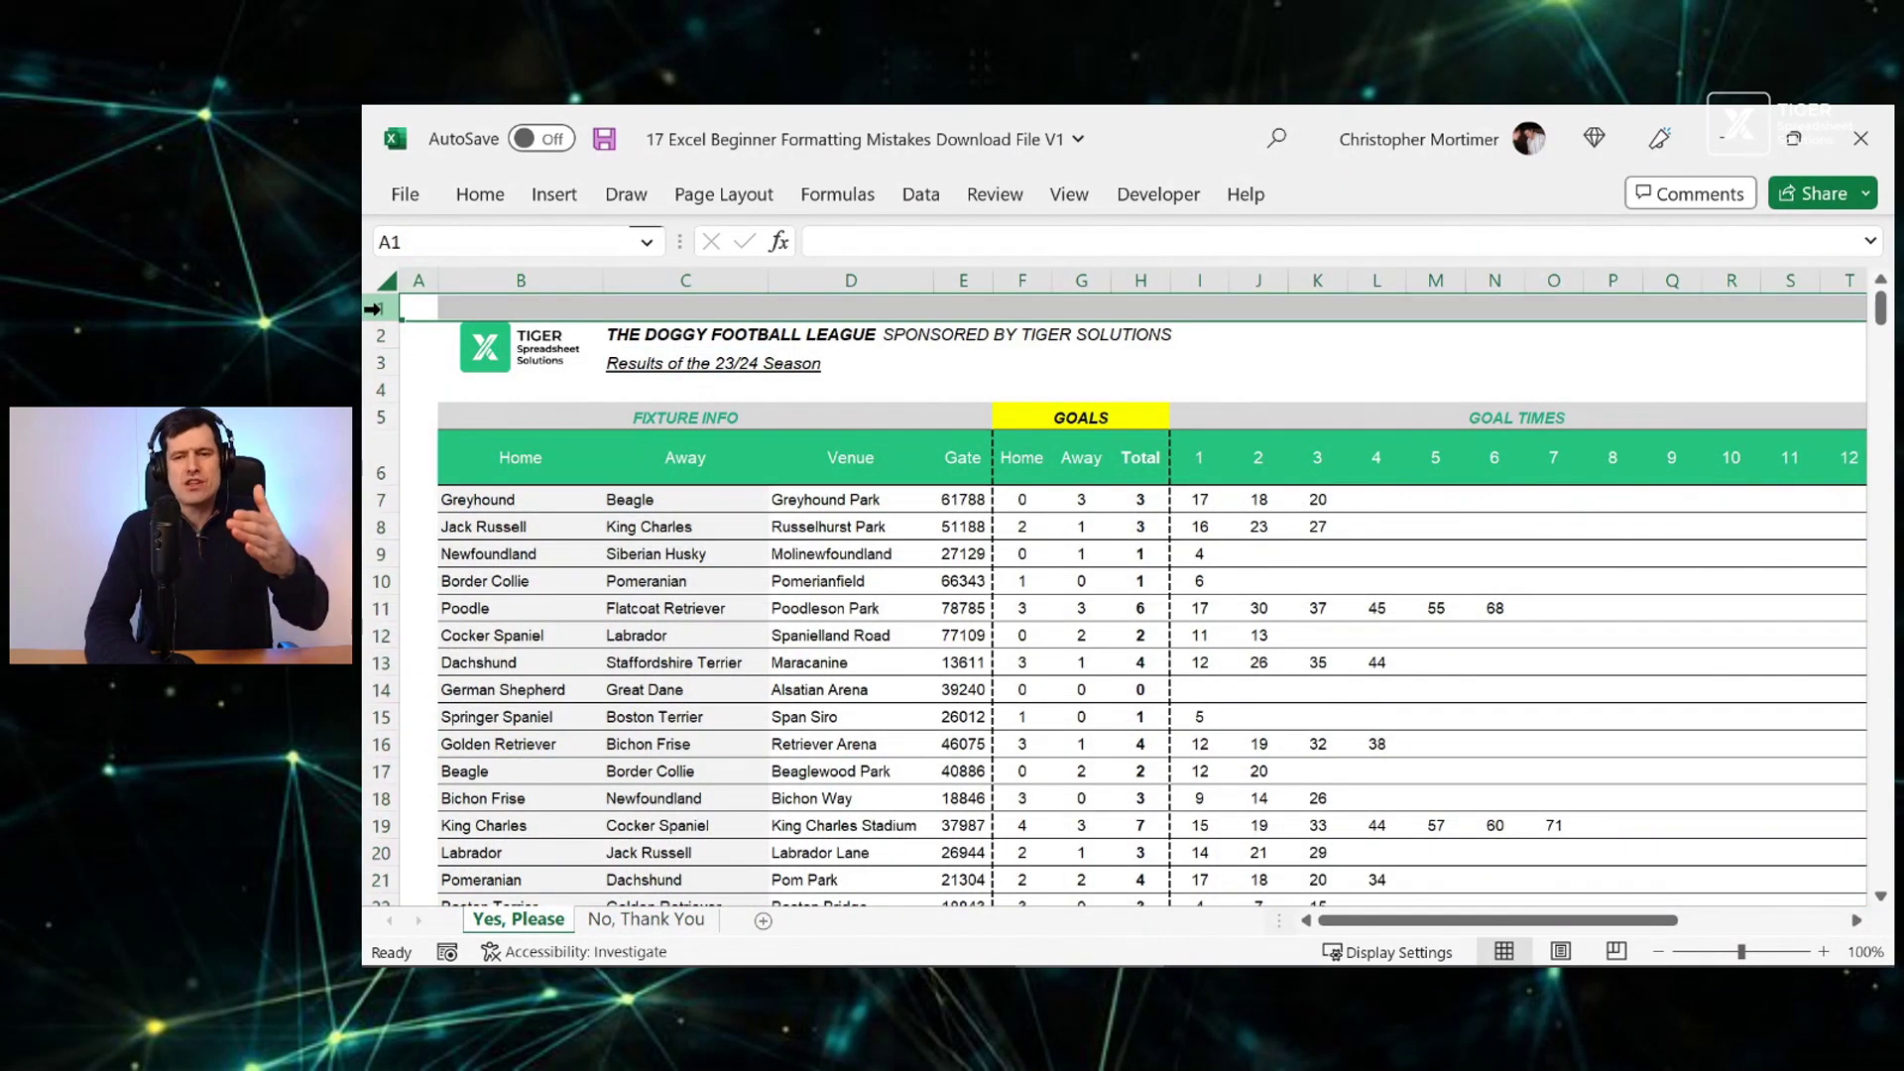
left_click(595, 505)
left_click(650, 919)
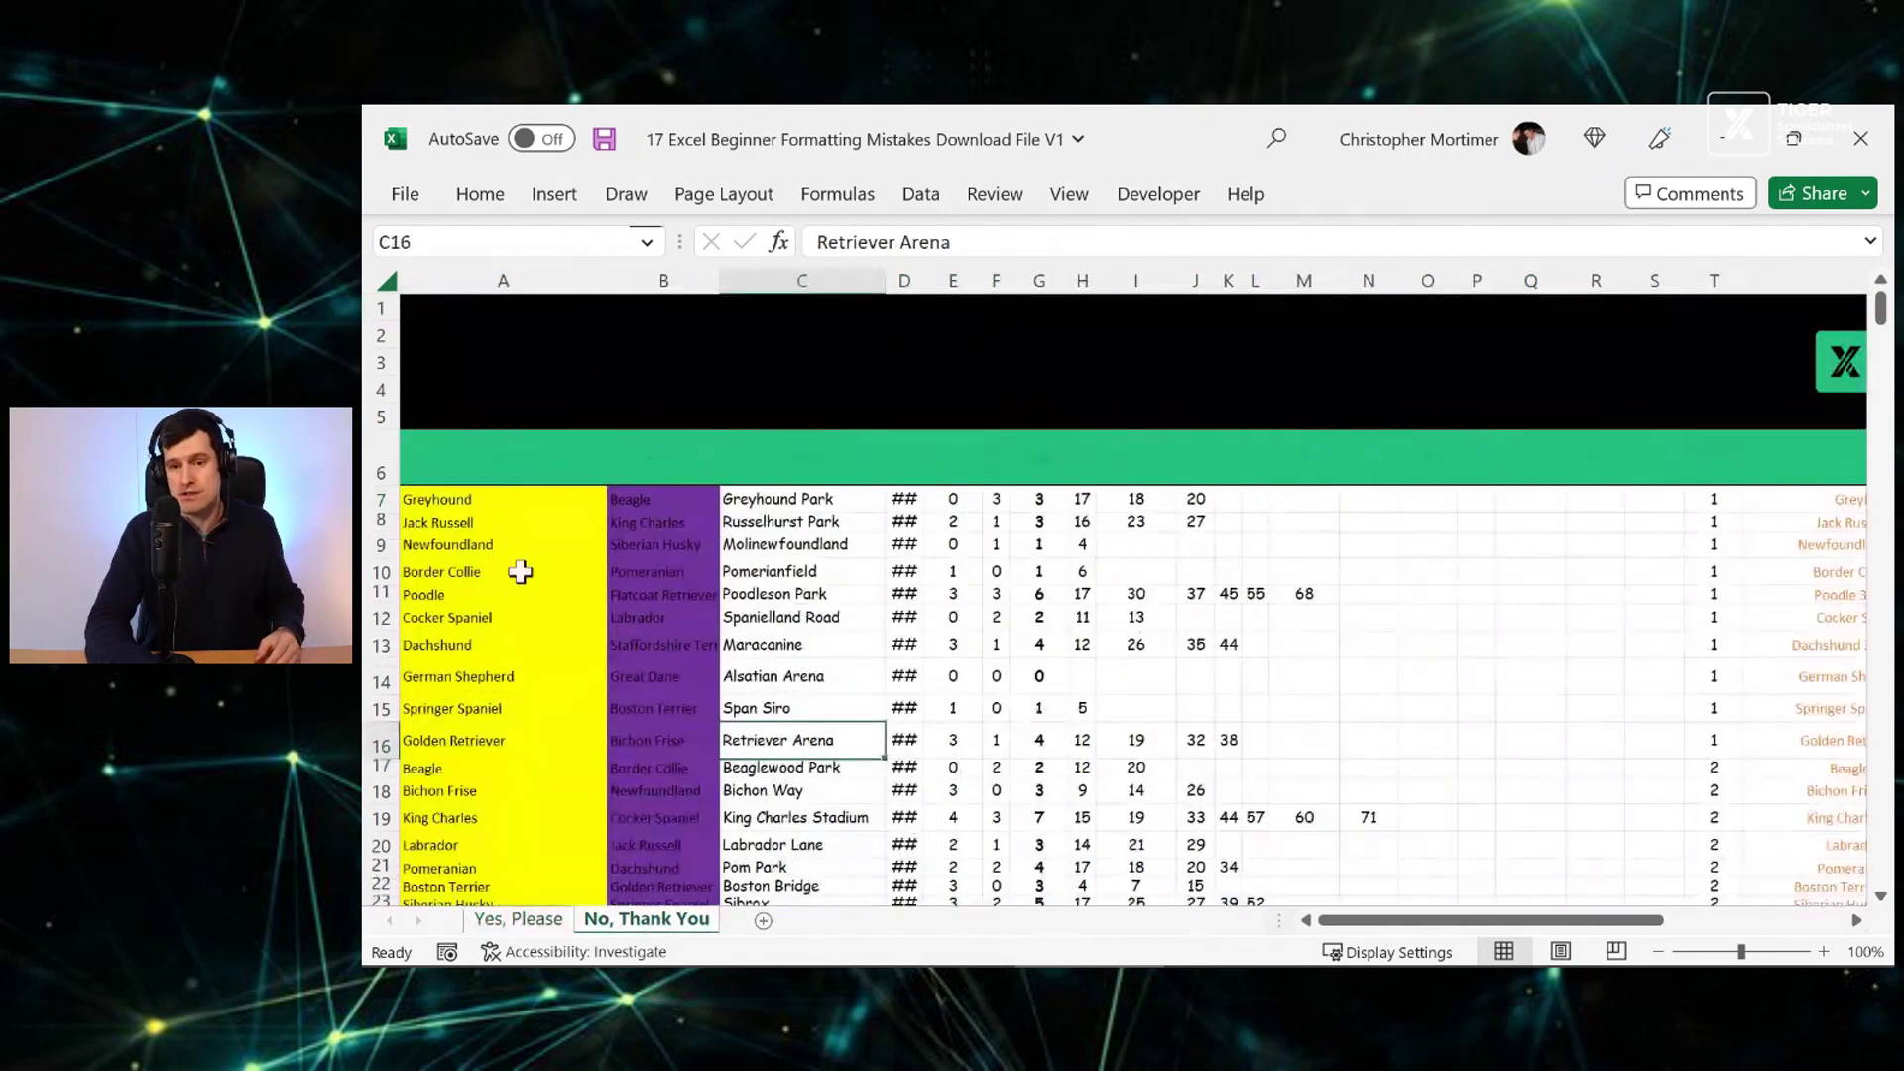
Select column A and insert a blank column before the table
left_click(496, 545)
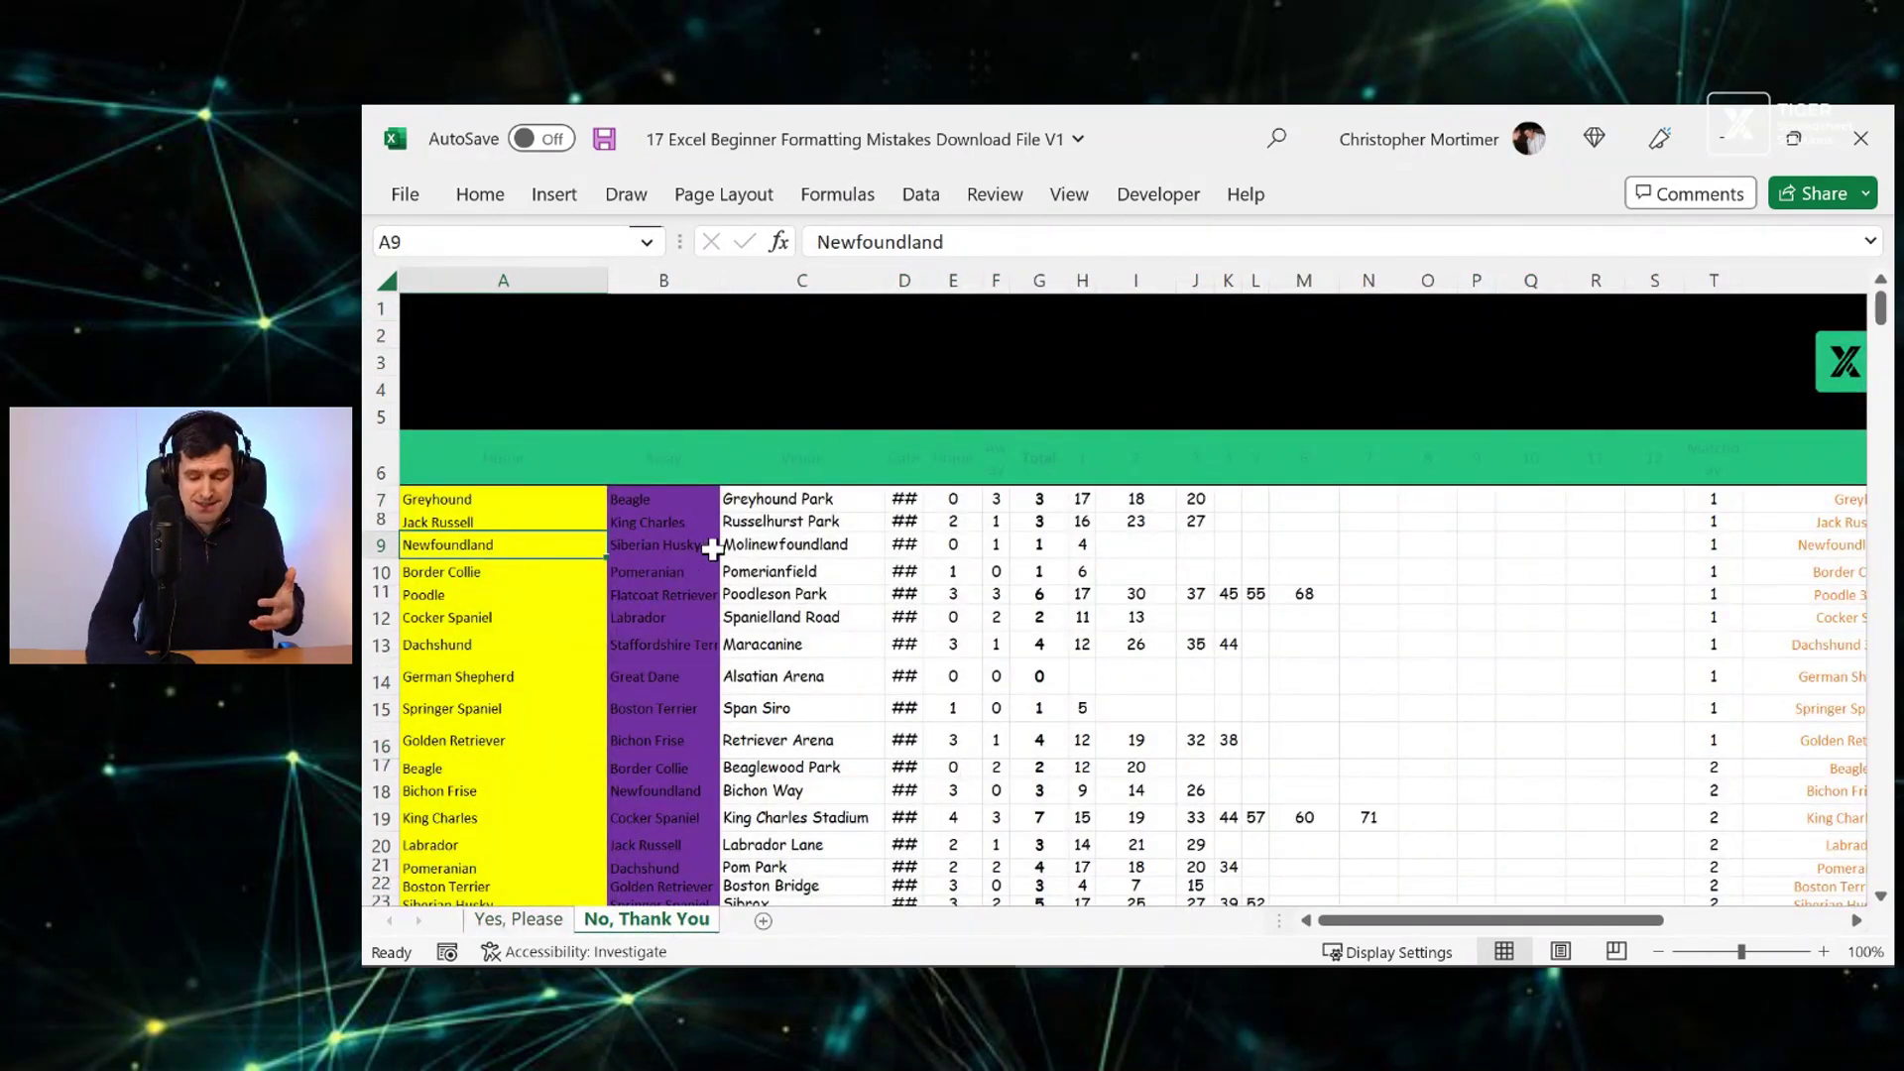
key("ctrl+space")
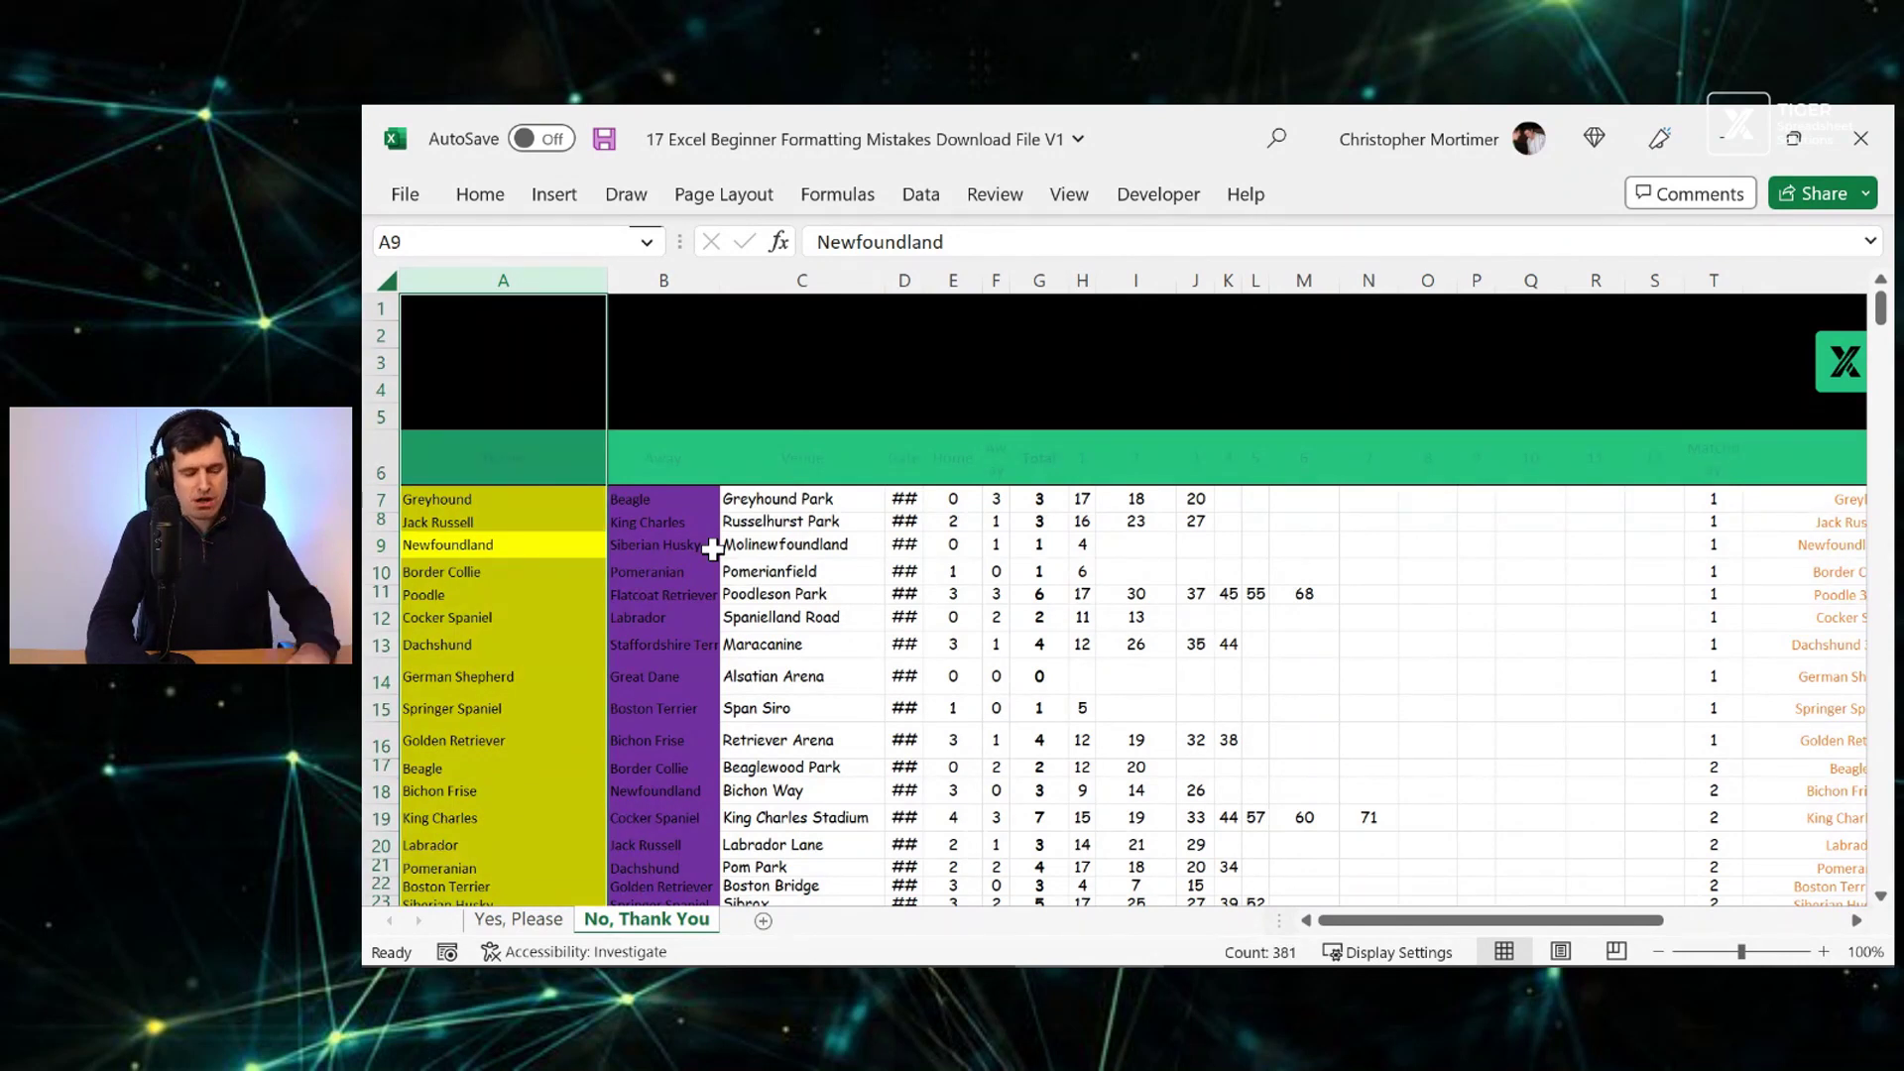
key("Up")
key("Up")
key("Up")
key("Up")
key("Up")
key("Up")
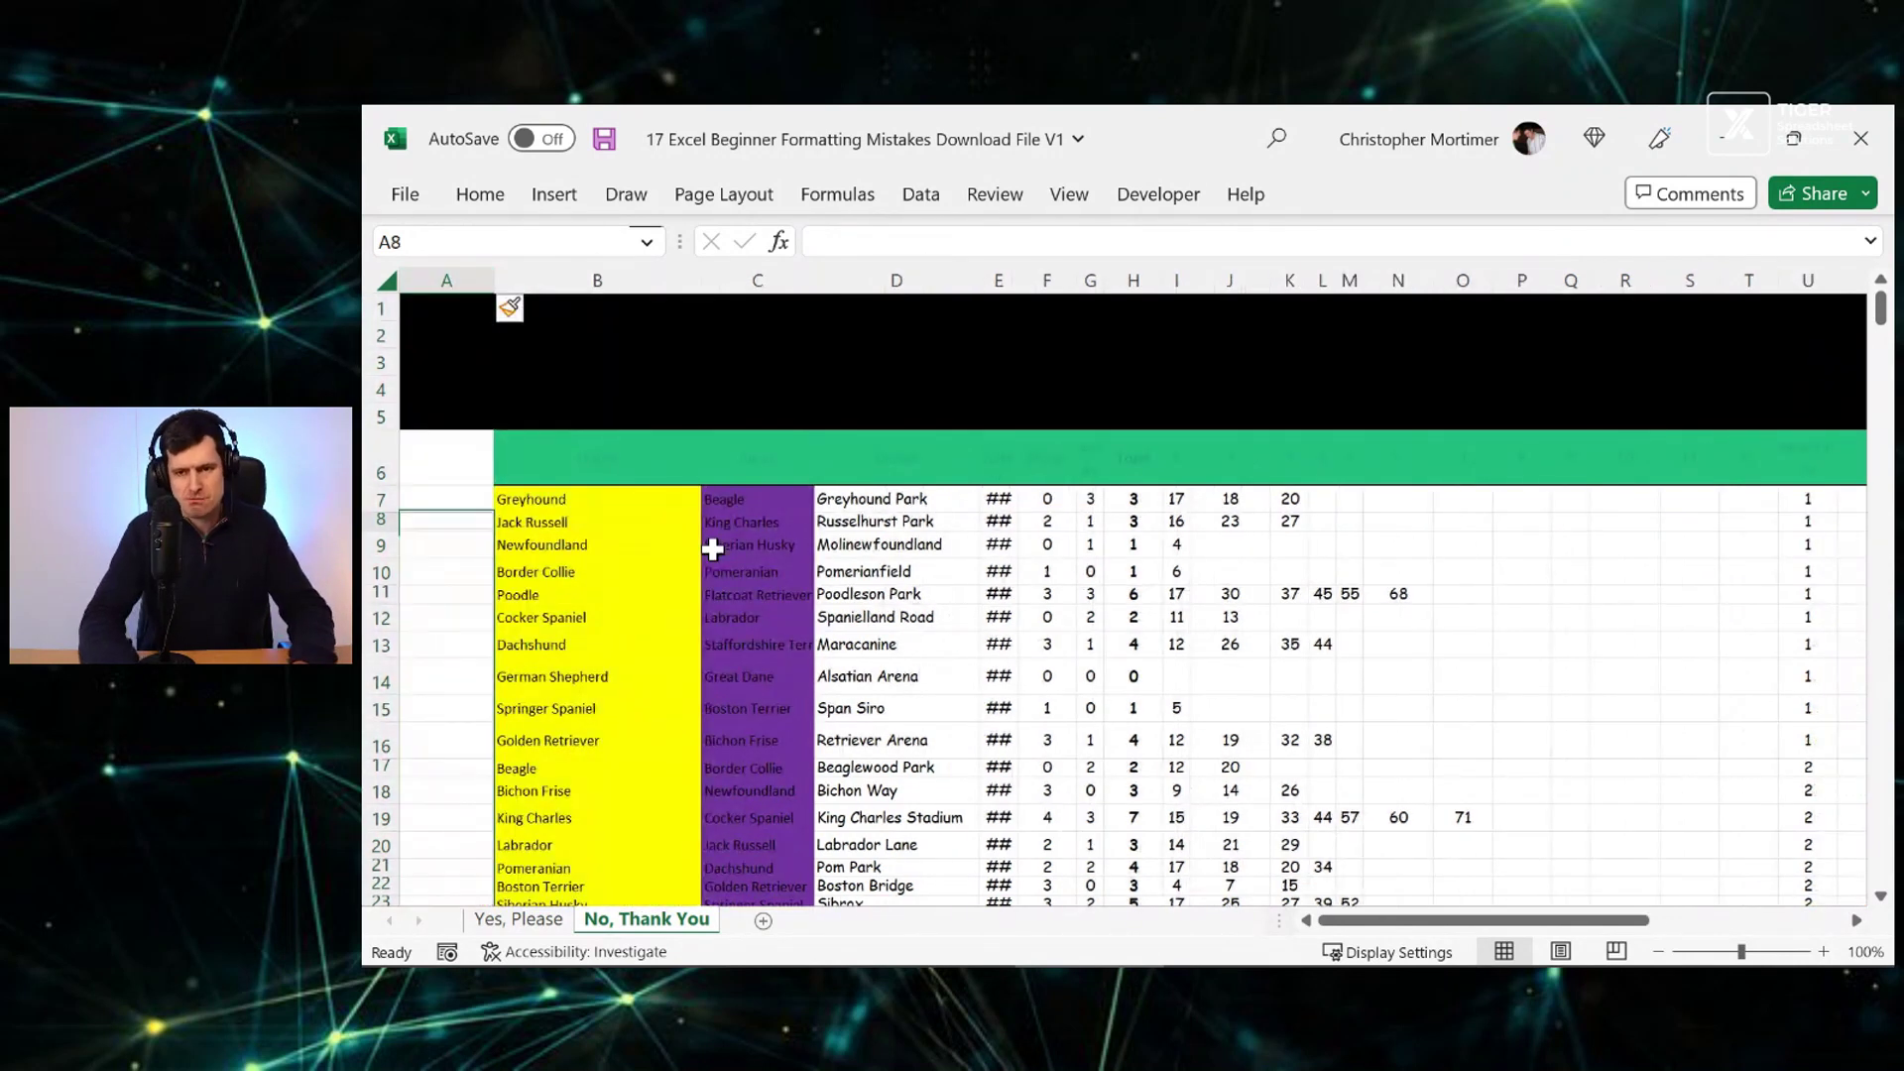
key("Up")
key("Up")
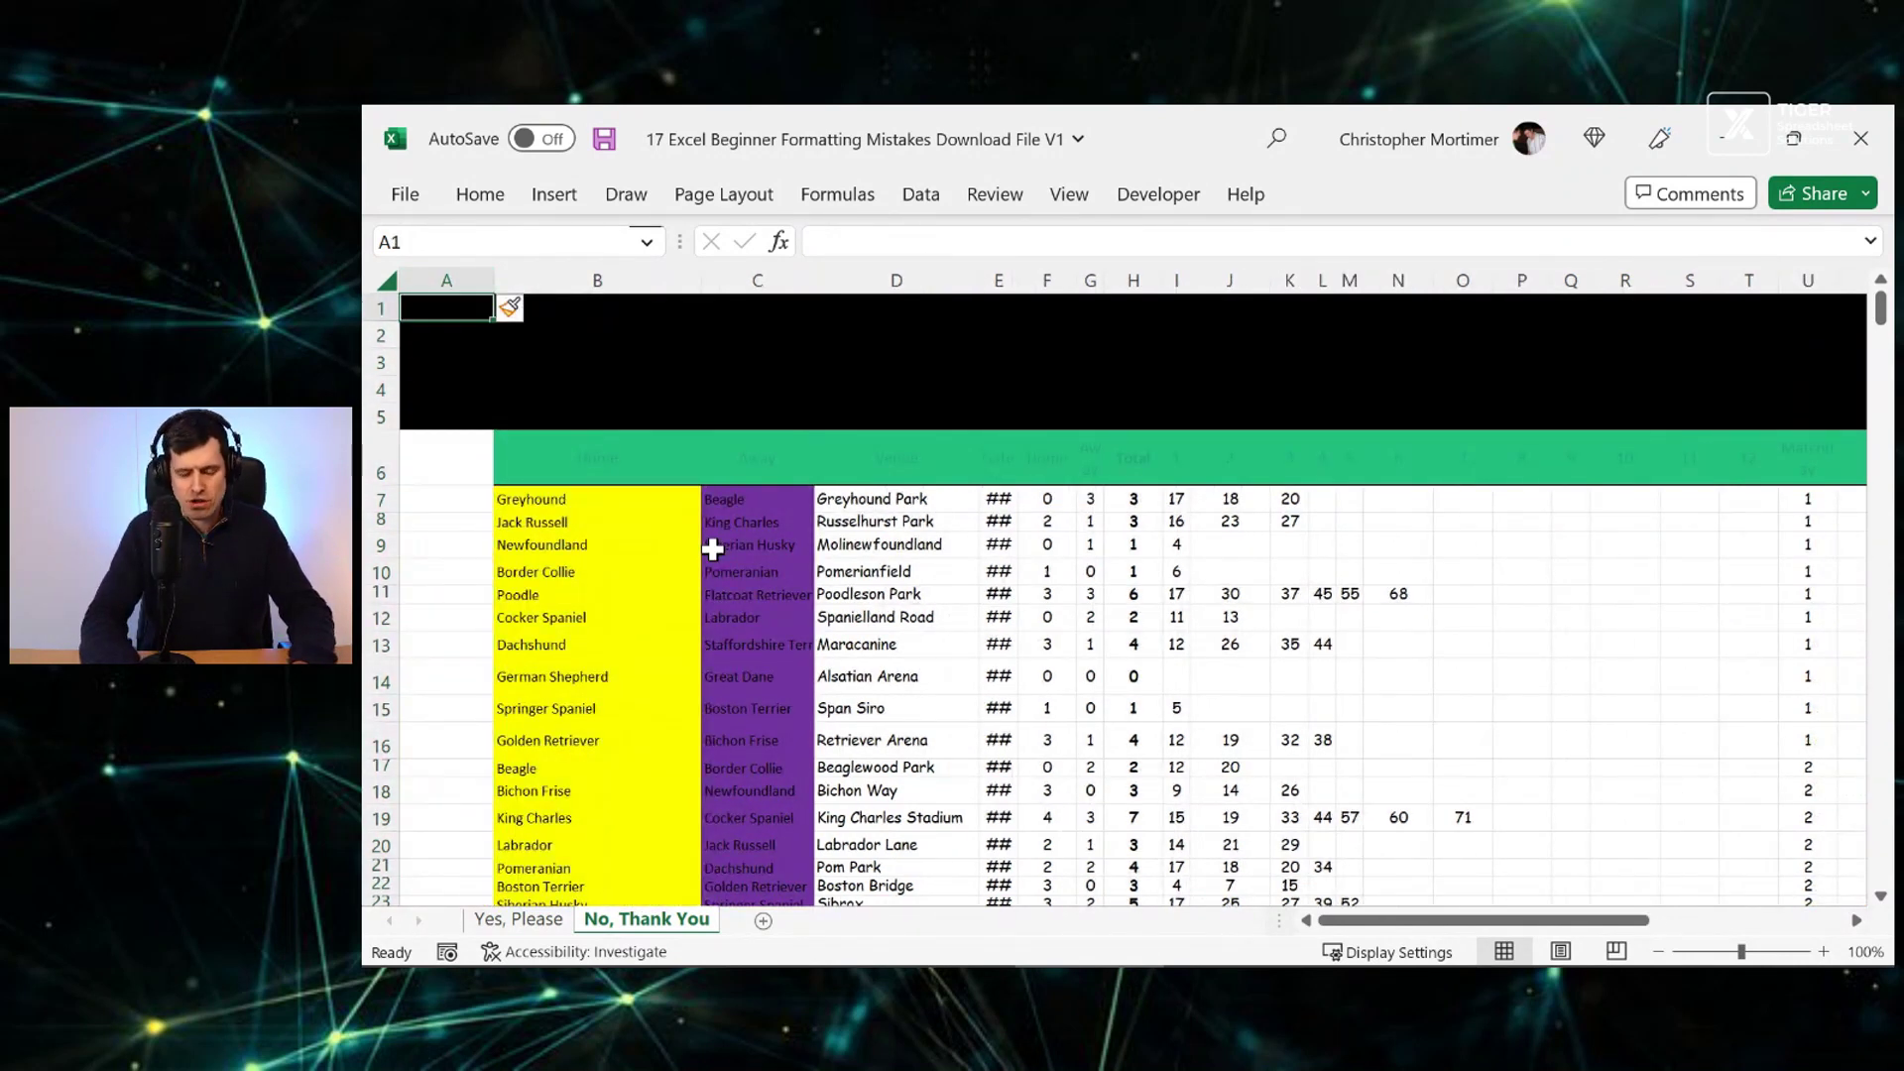
Insert a blank row above row 1, undo it, then move to the Away heading
left_click(383, 309)
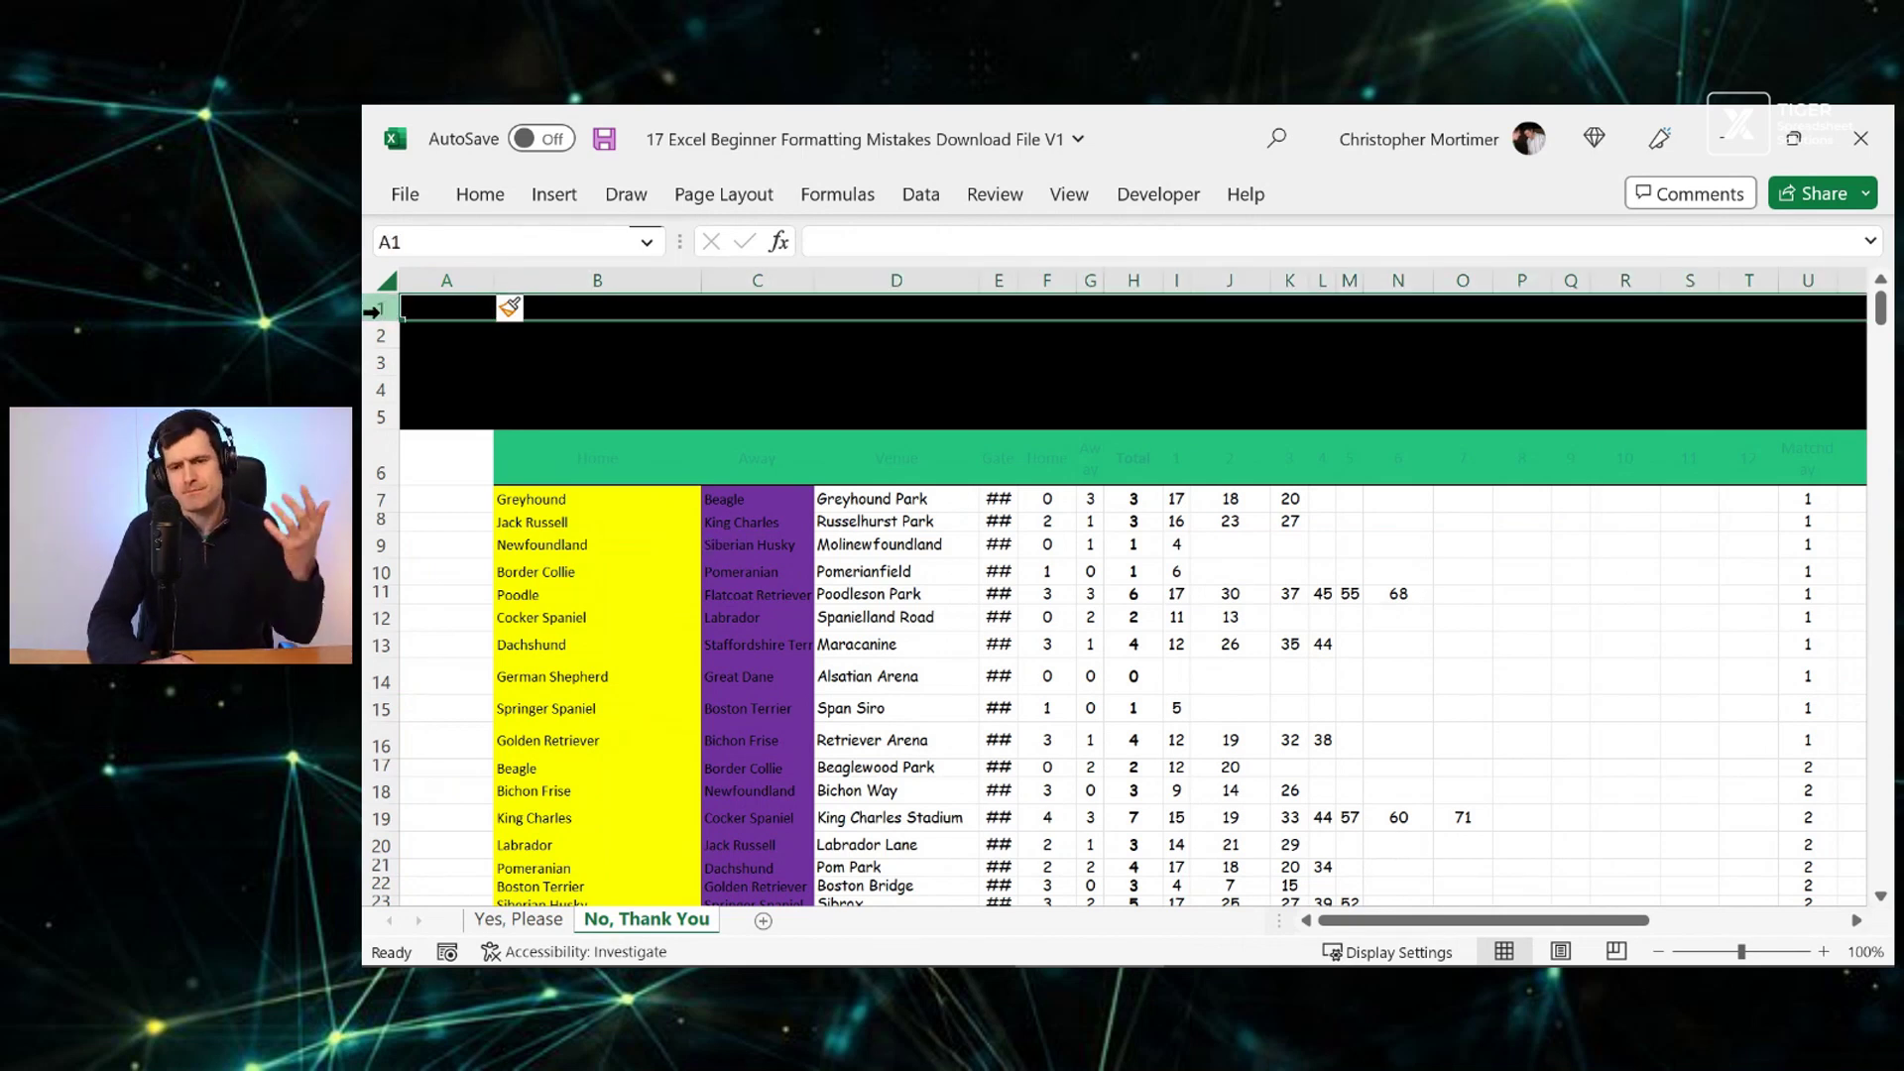
right_click(373, 312)
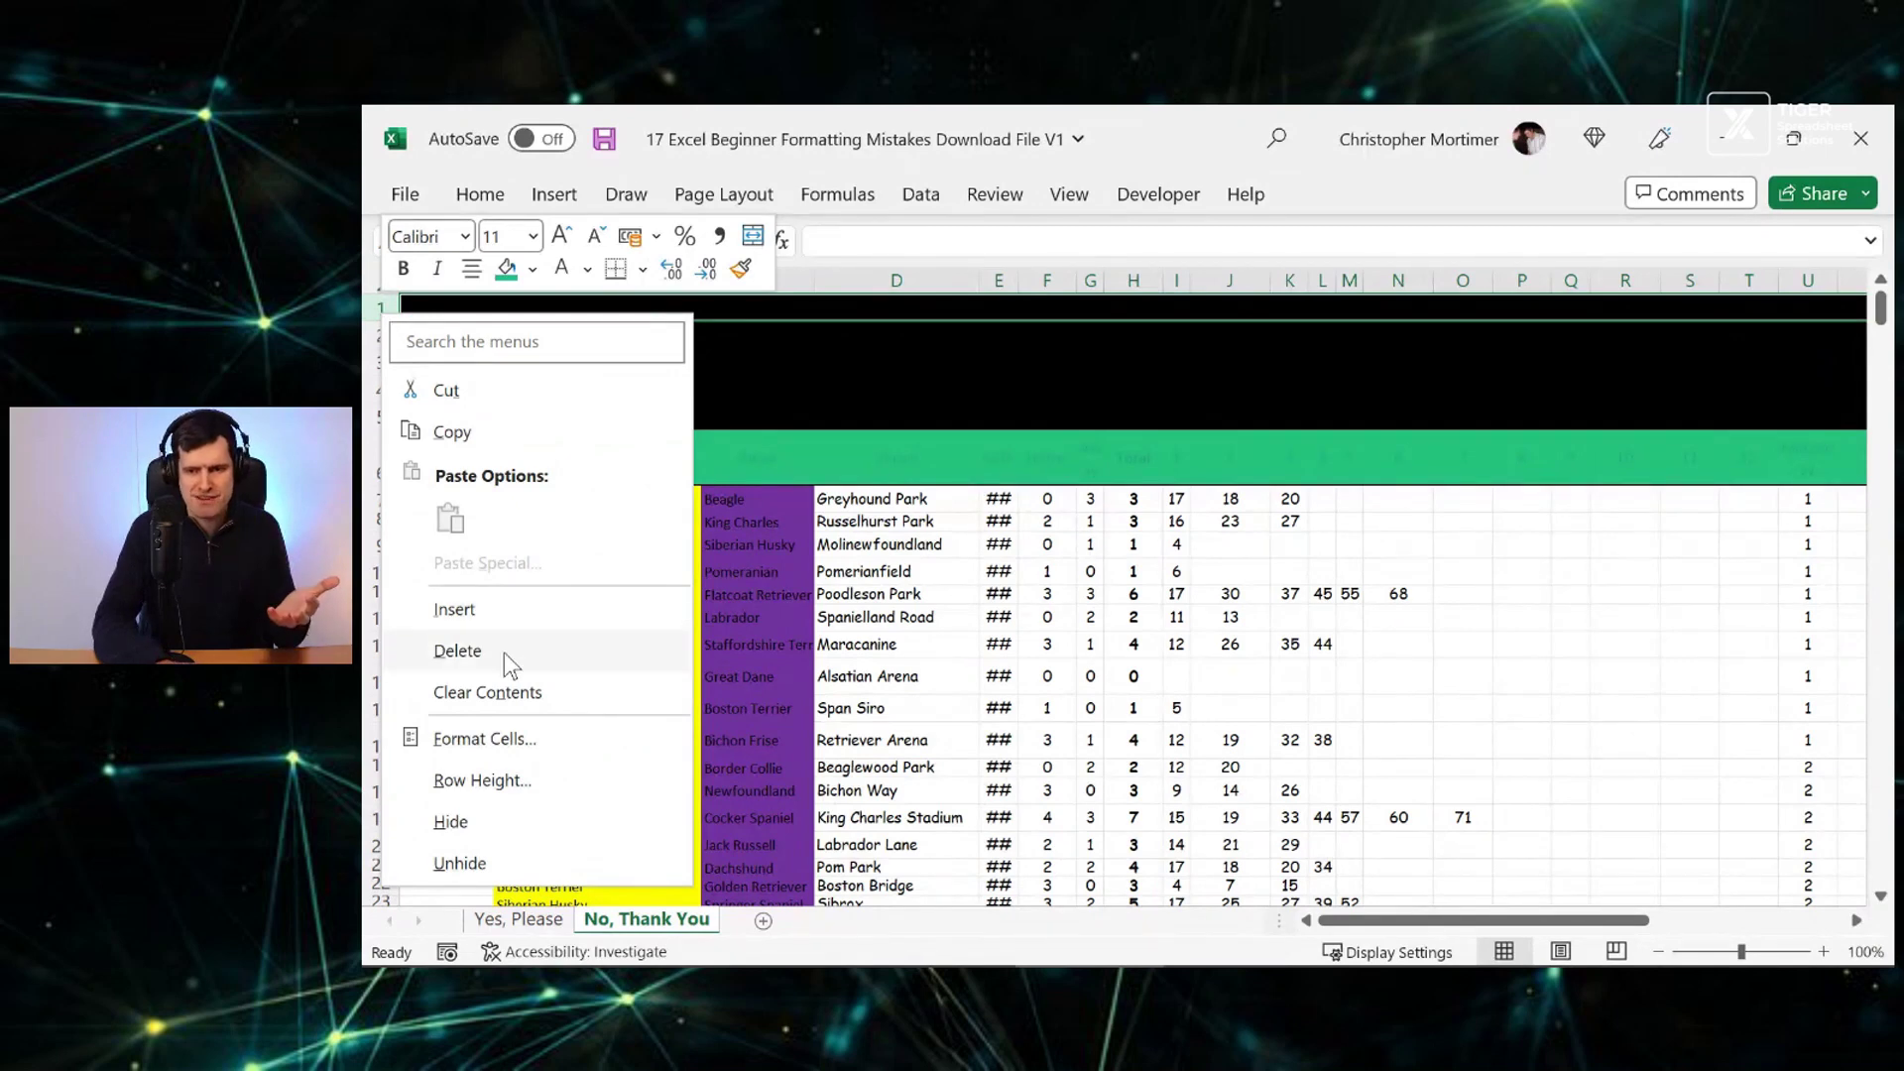
left_click(504, 612)
left_click(842, 363)
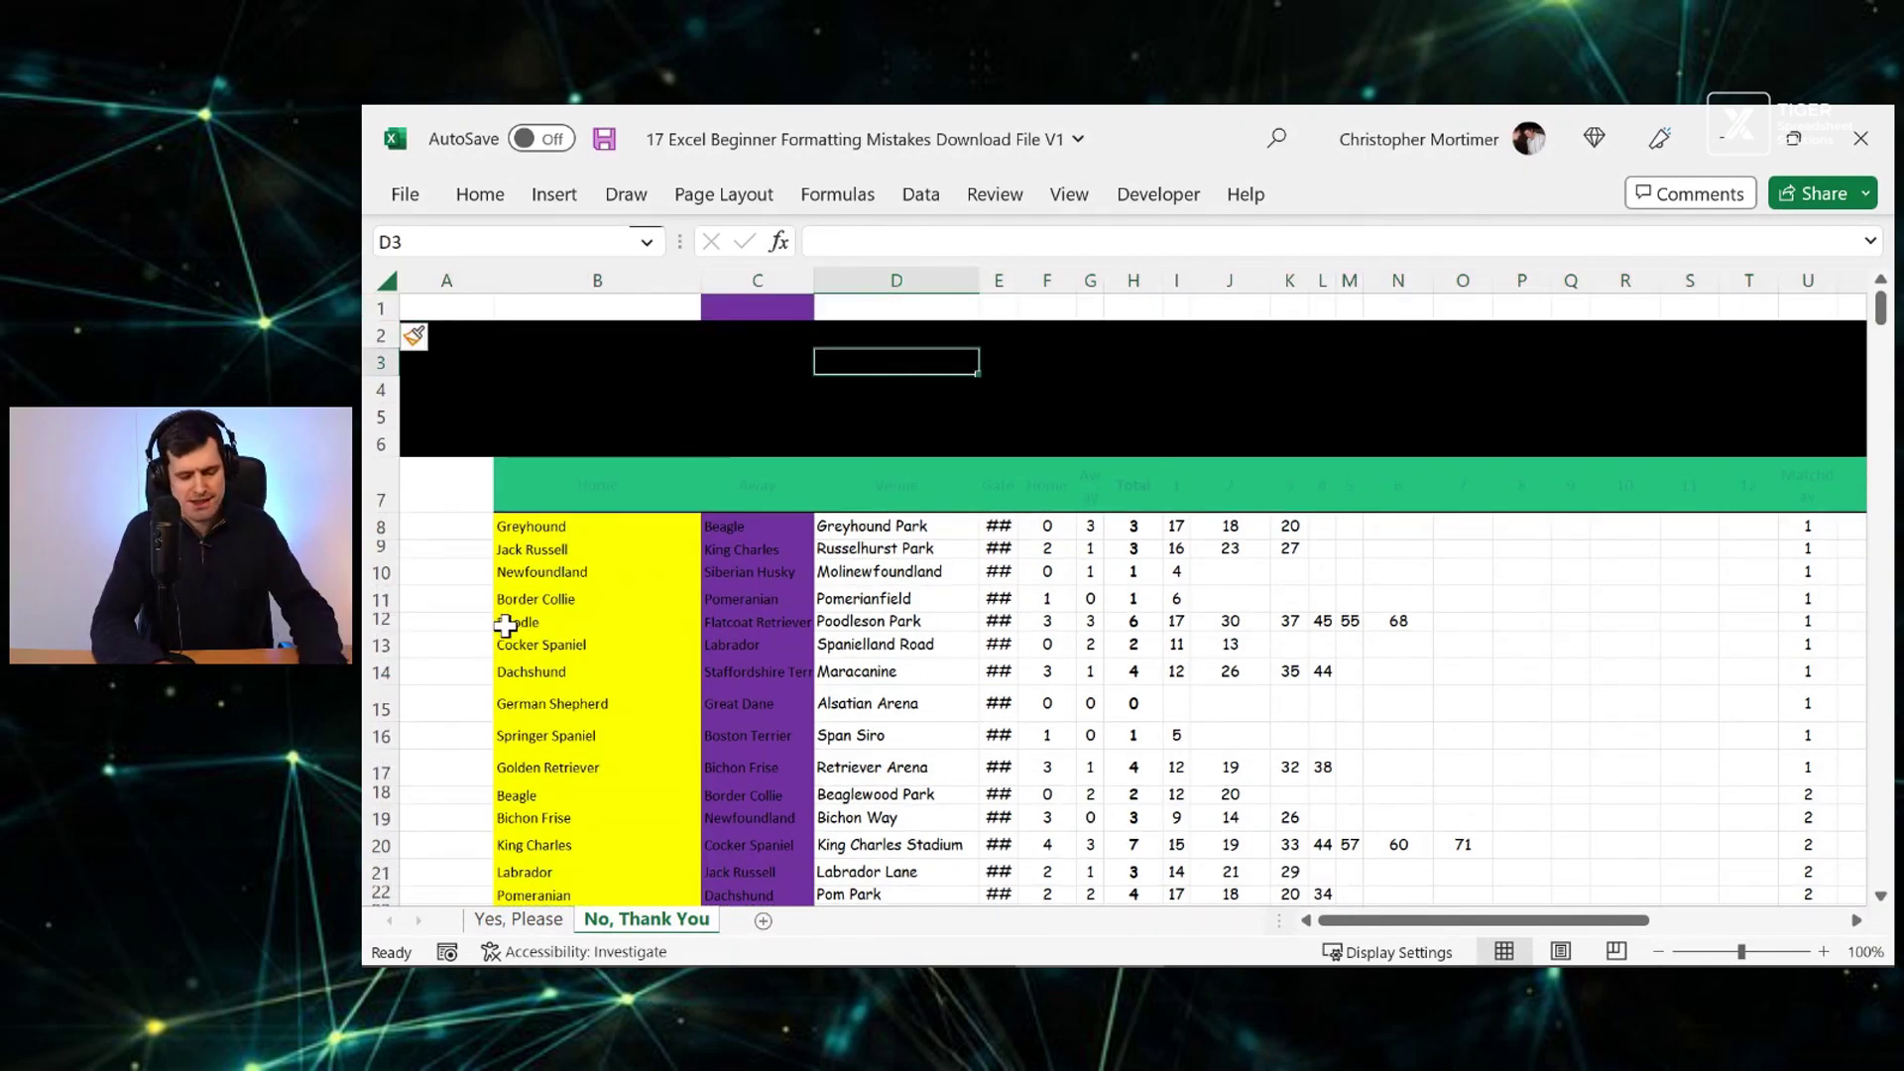
key("ctrl+z")
left_click(437, 366)
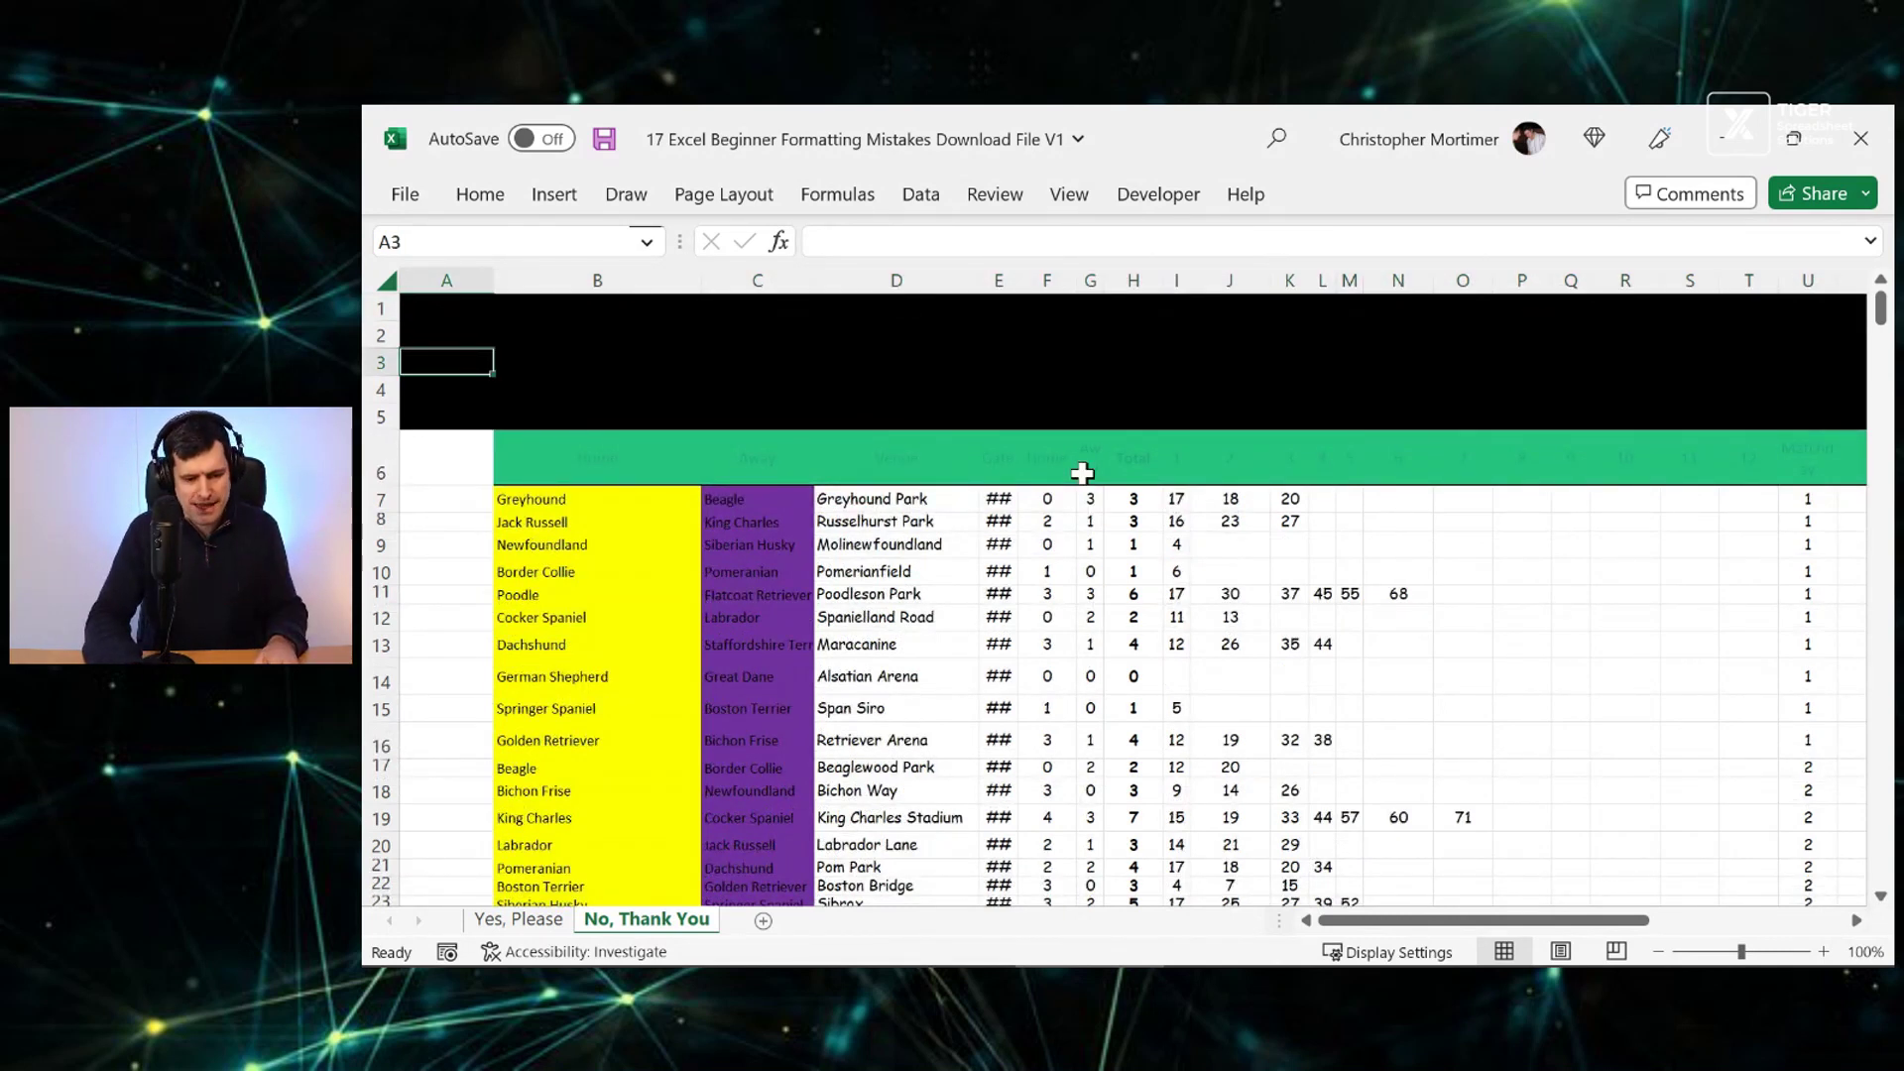
key("Right")
key("Right")
key("Down")
key("Down")
key("Down")
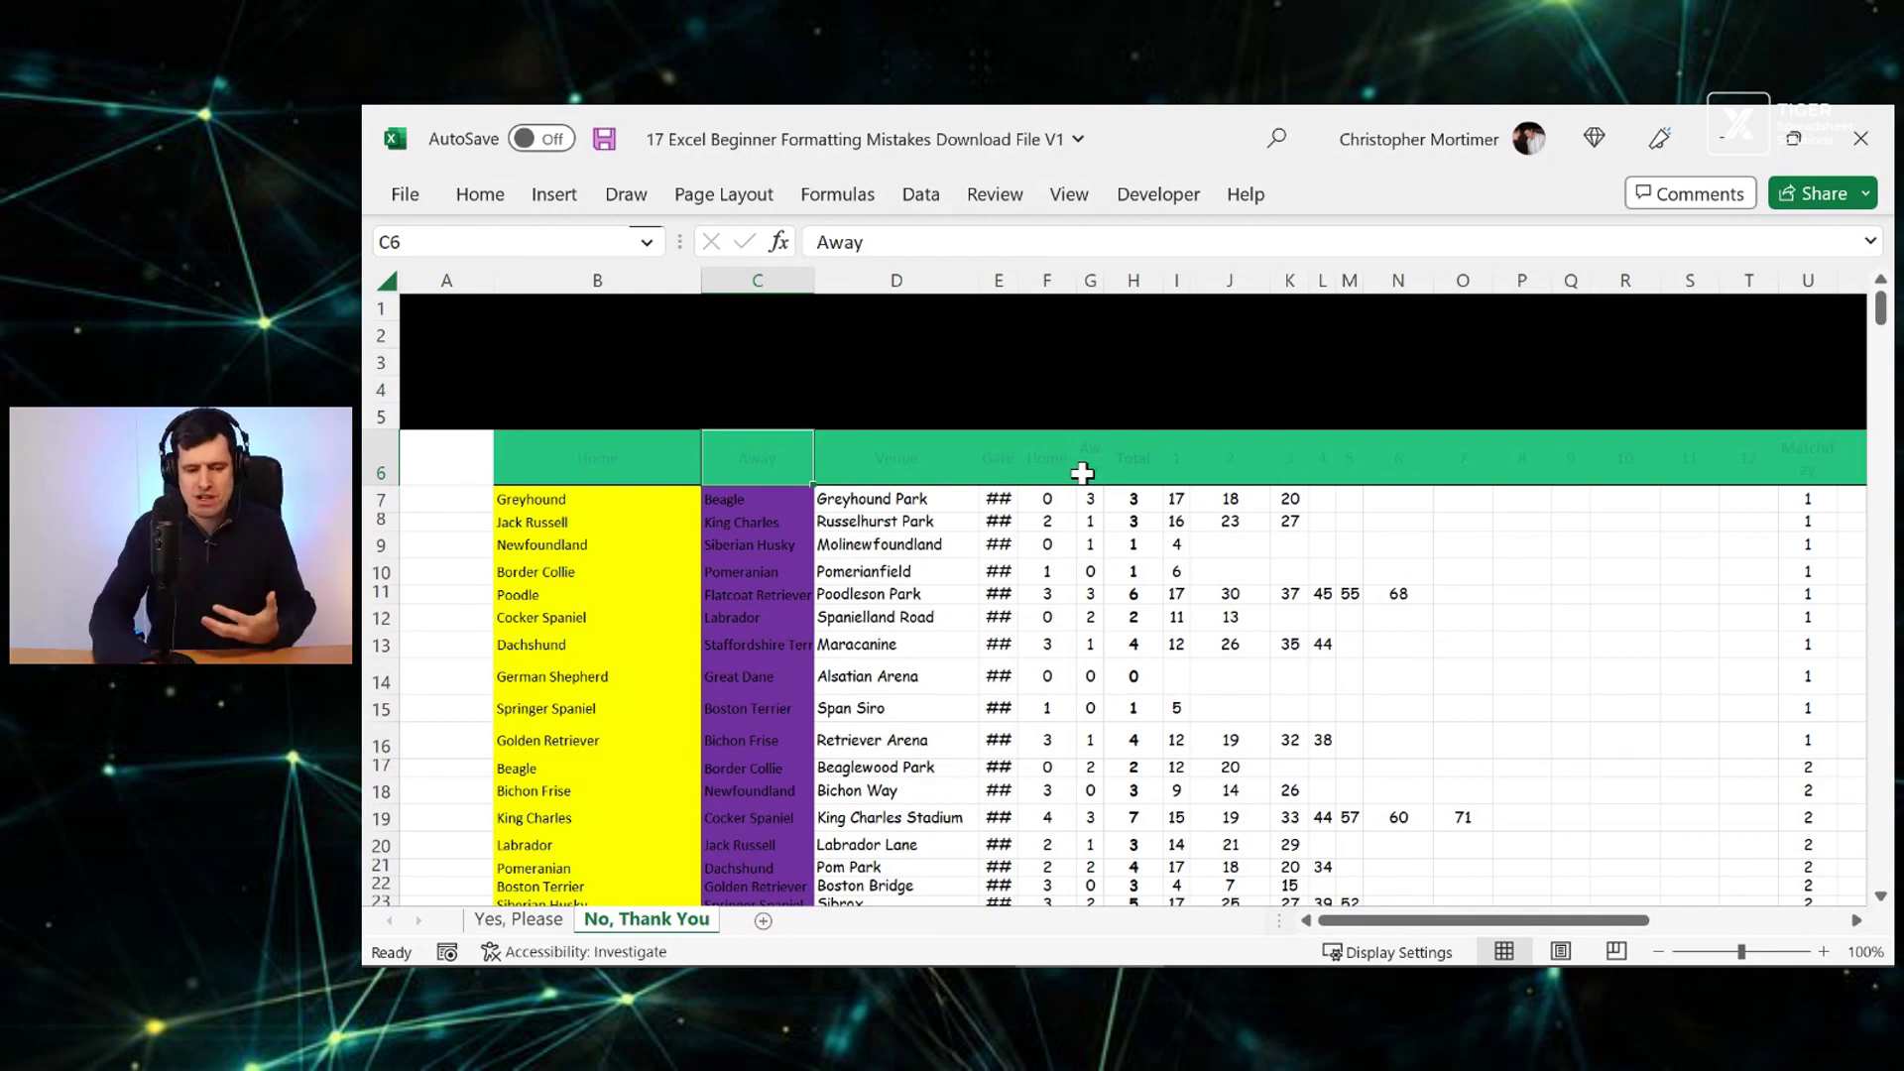
Show the Yes, Please sheet and select its TIGER logo picture
left_click(516, 920)
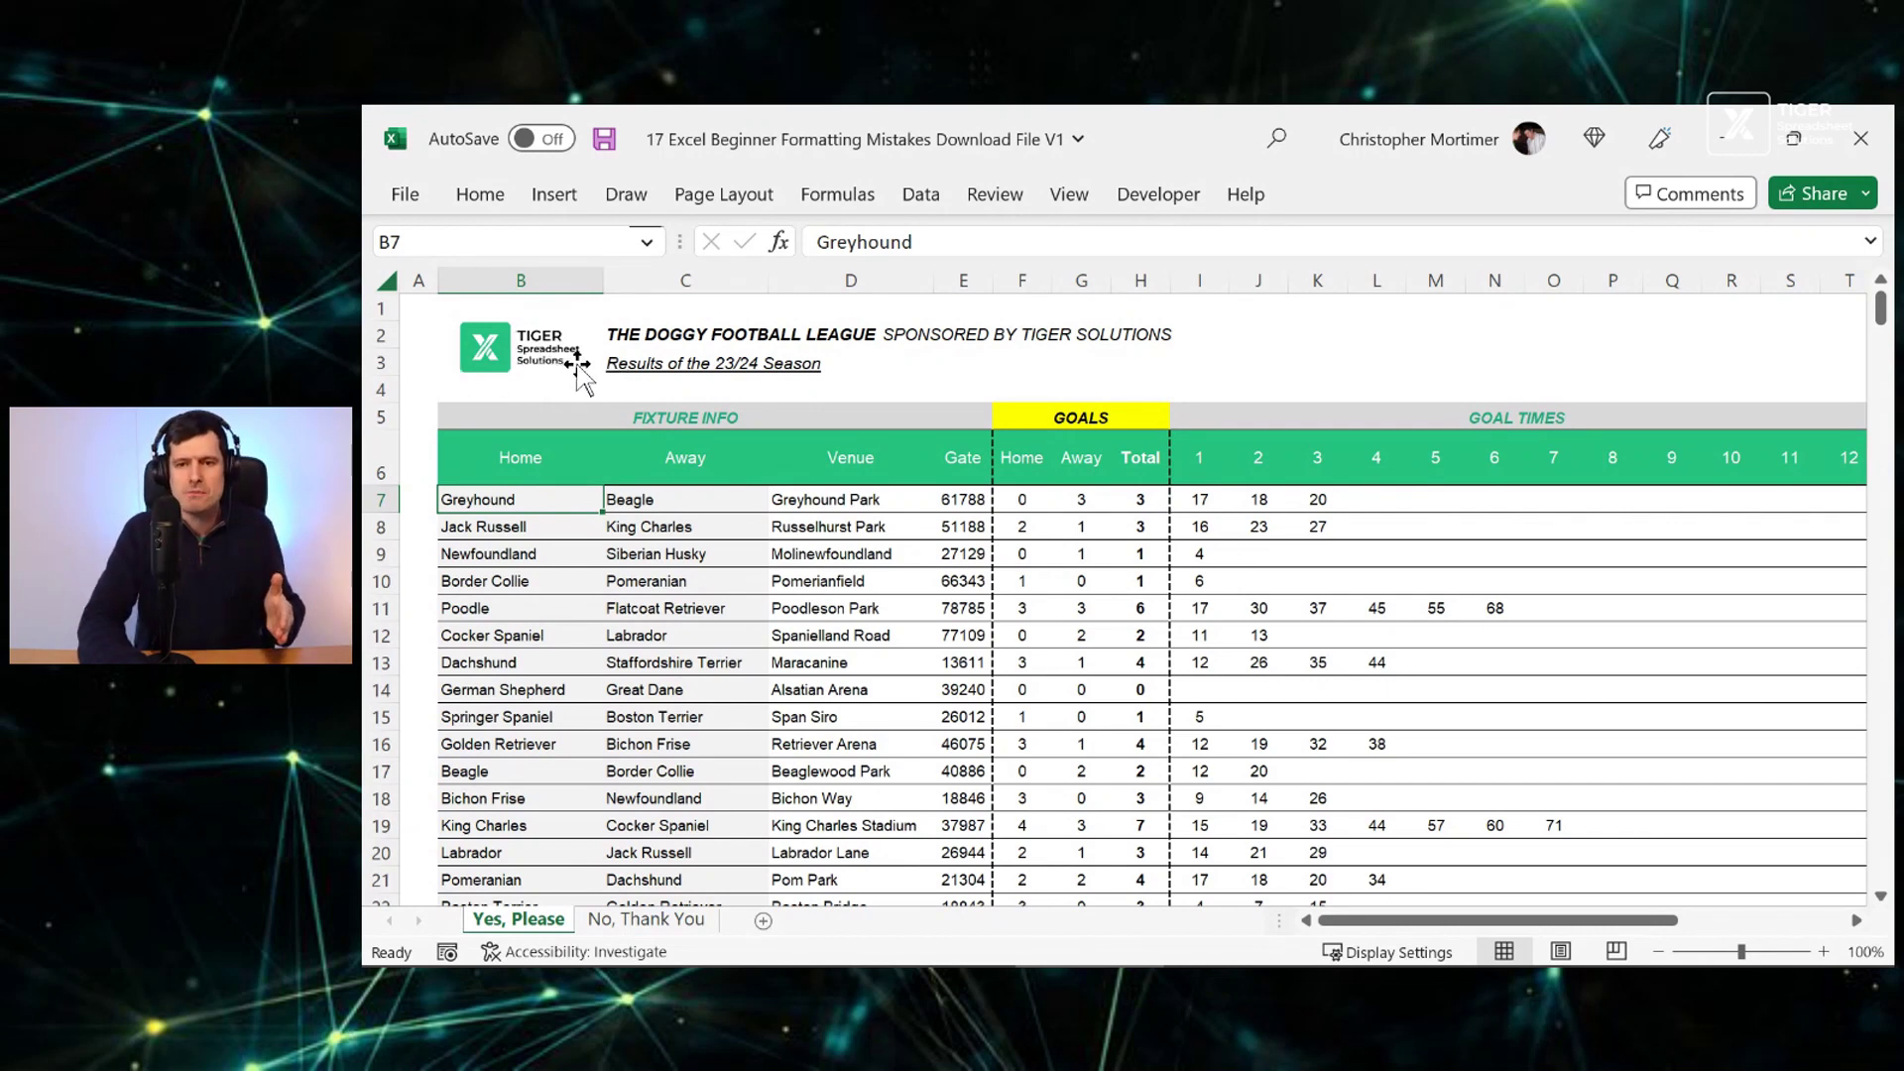
left_click(510, 352)
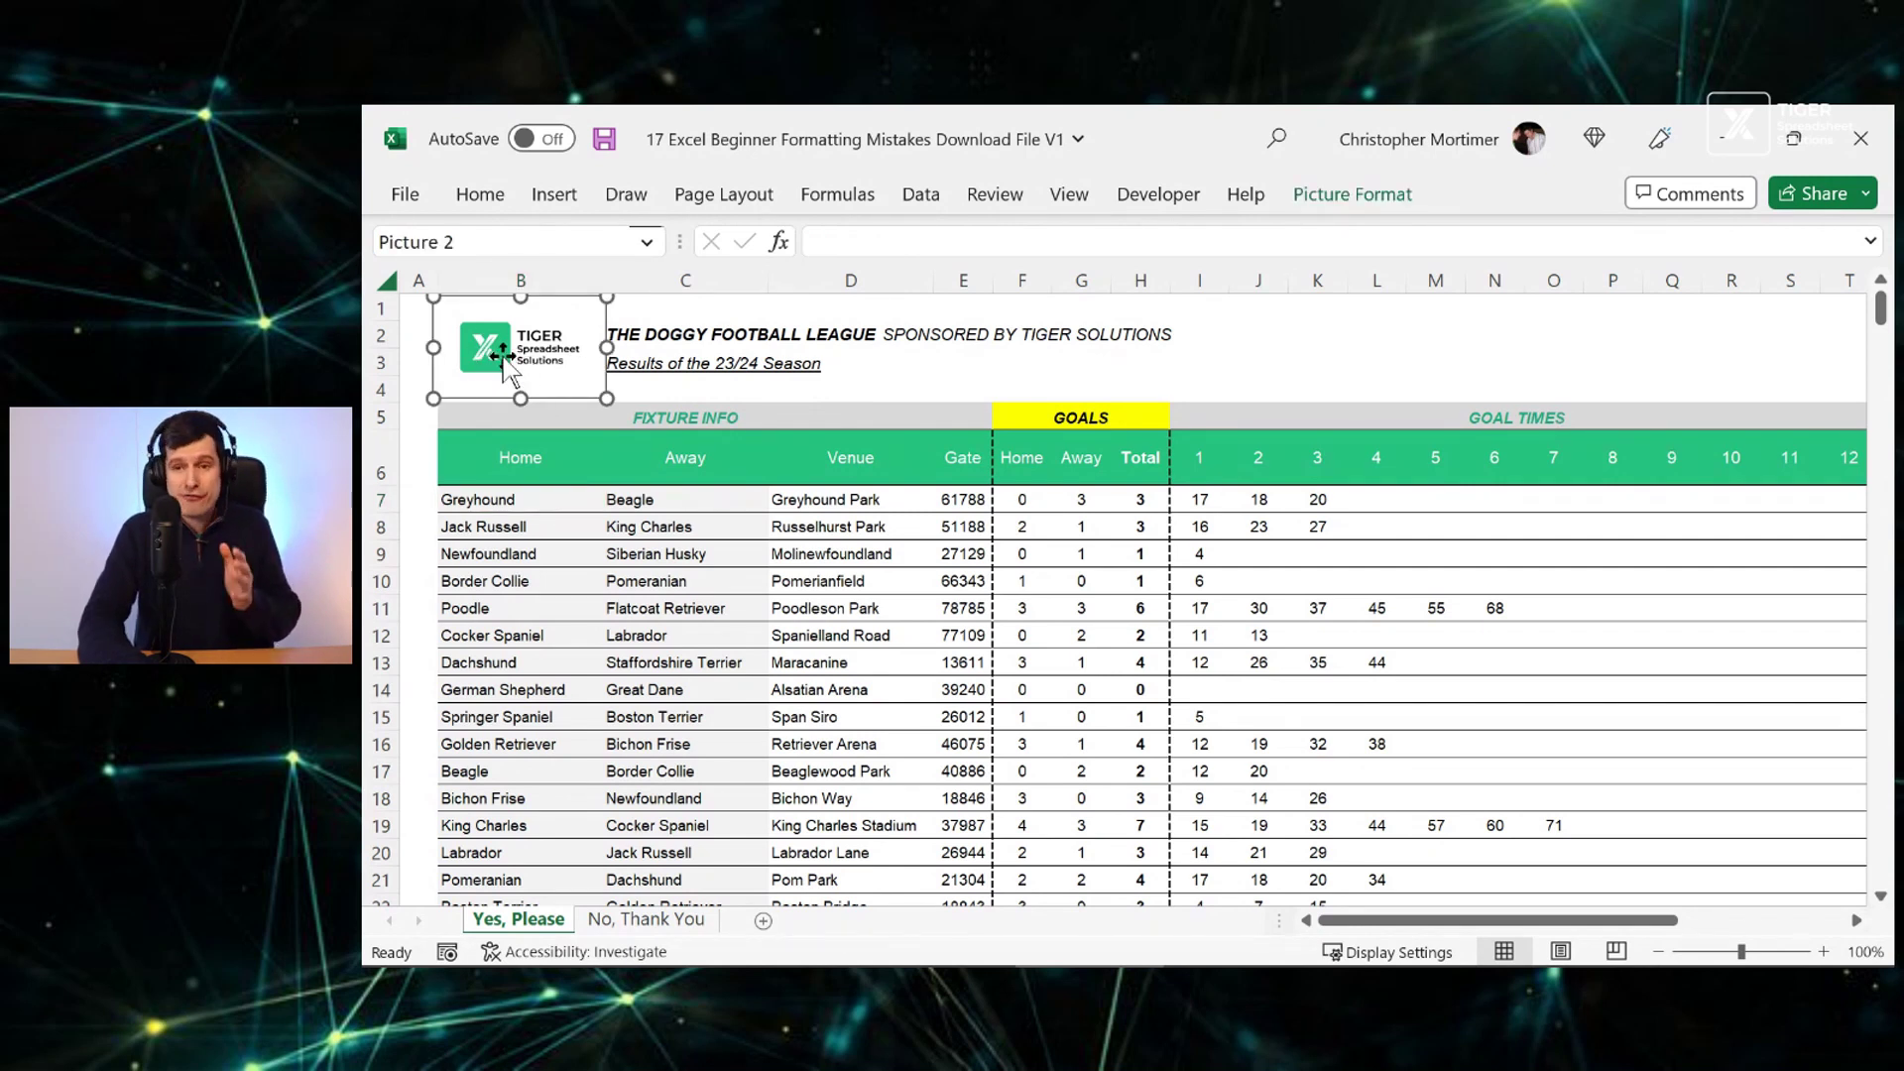
left_click(481, 196)
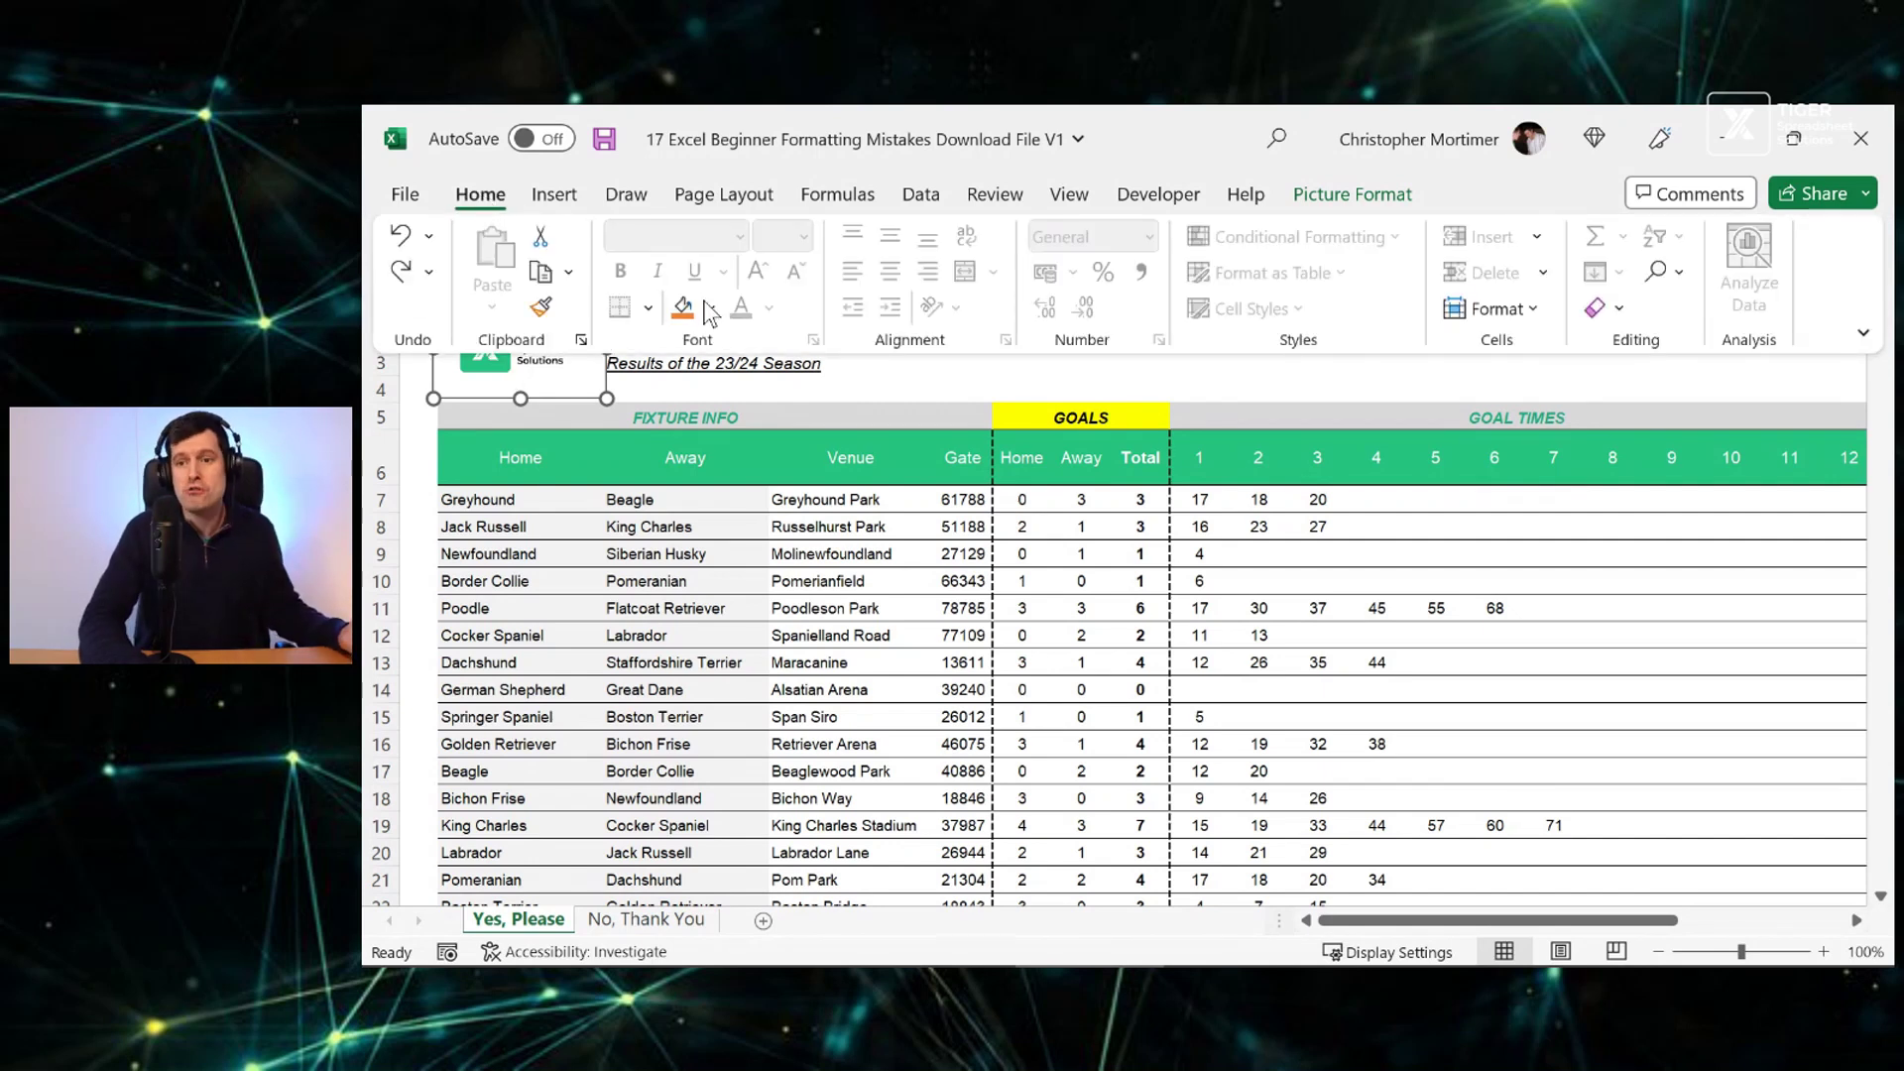
left_click(711, 310)
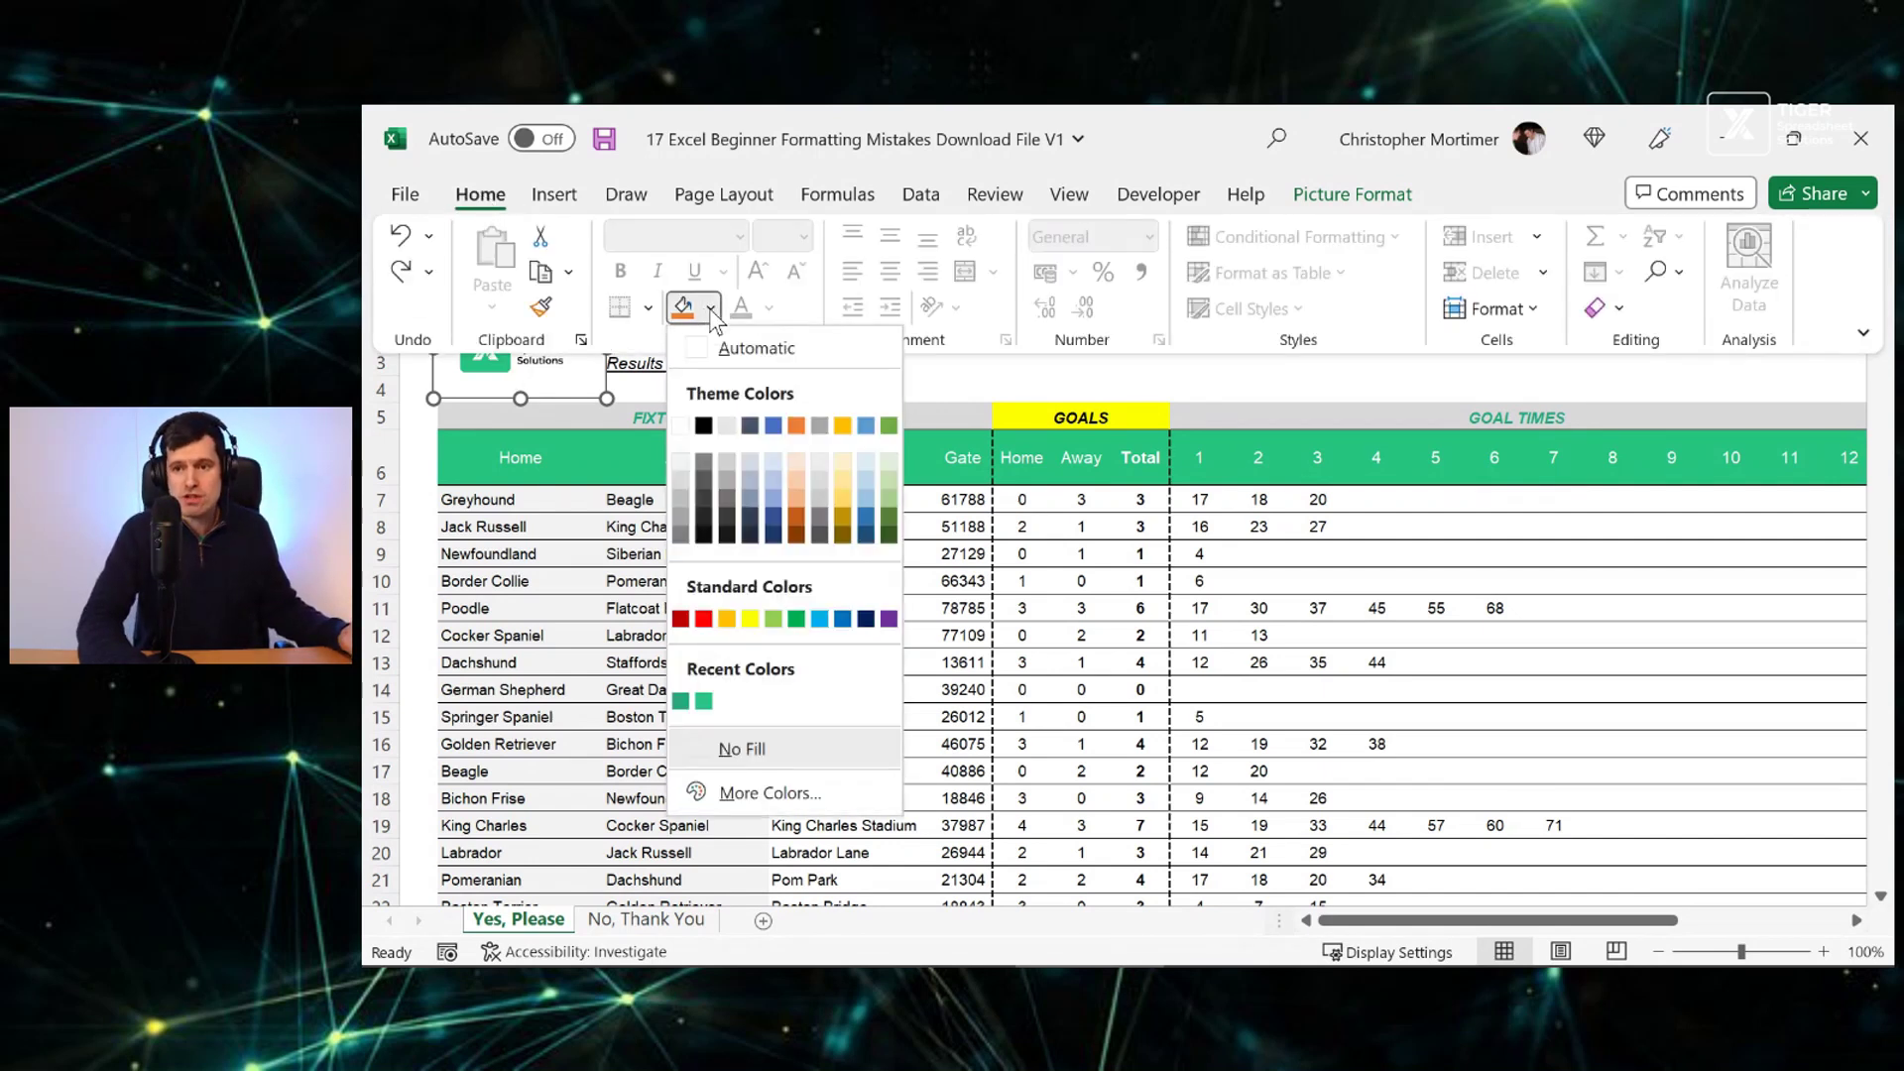
left_click(762, 795)
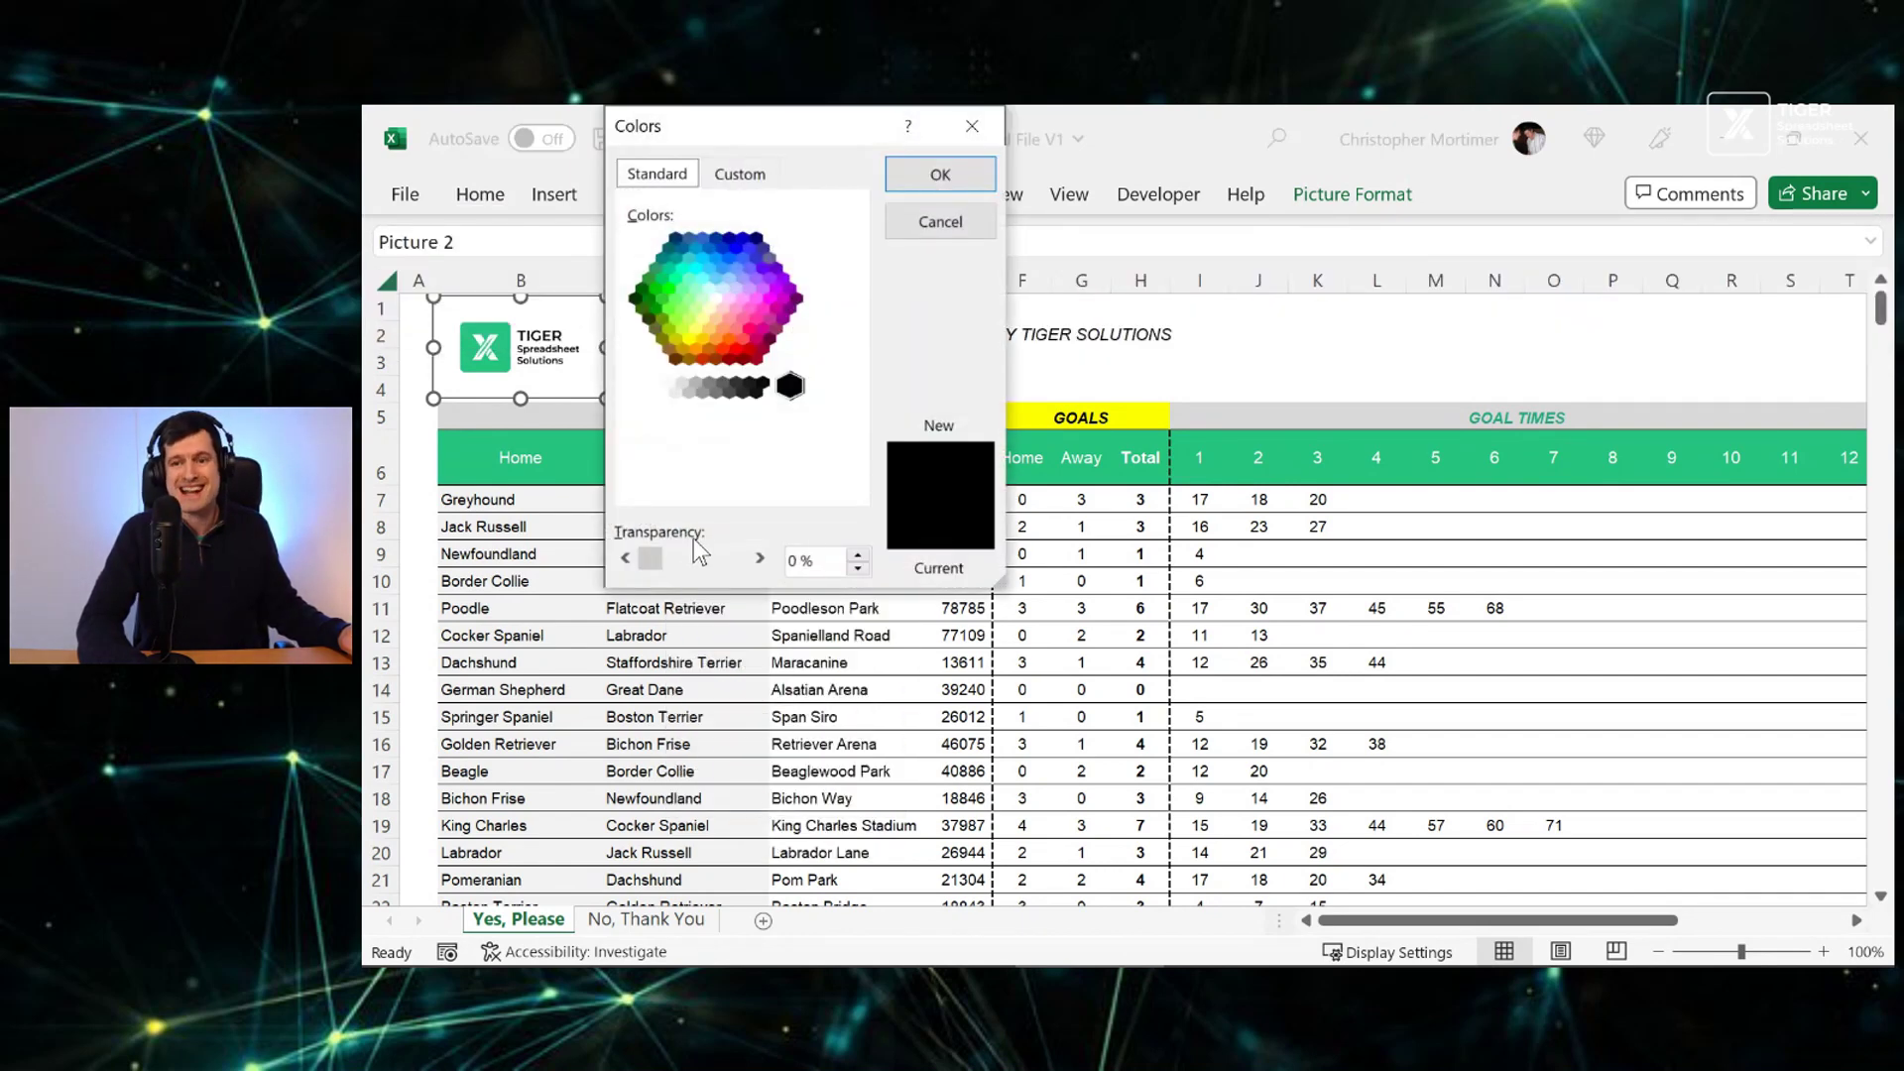
left_click(732, 172)
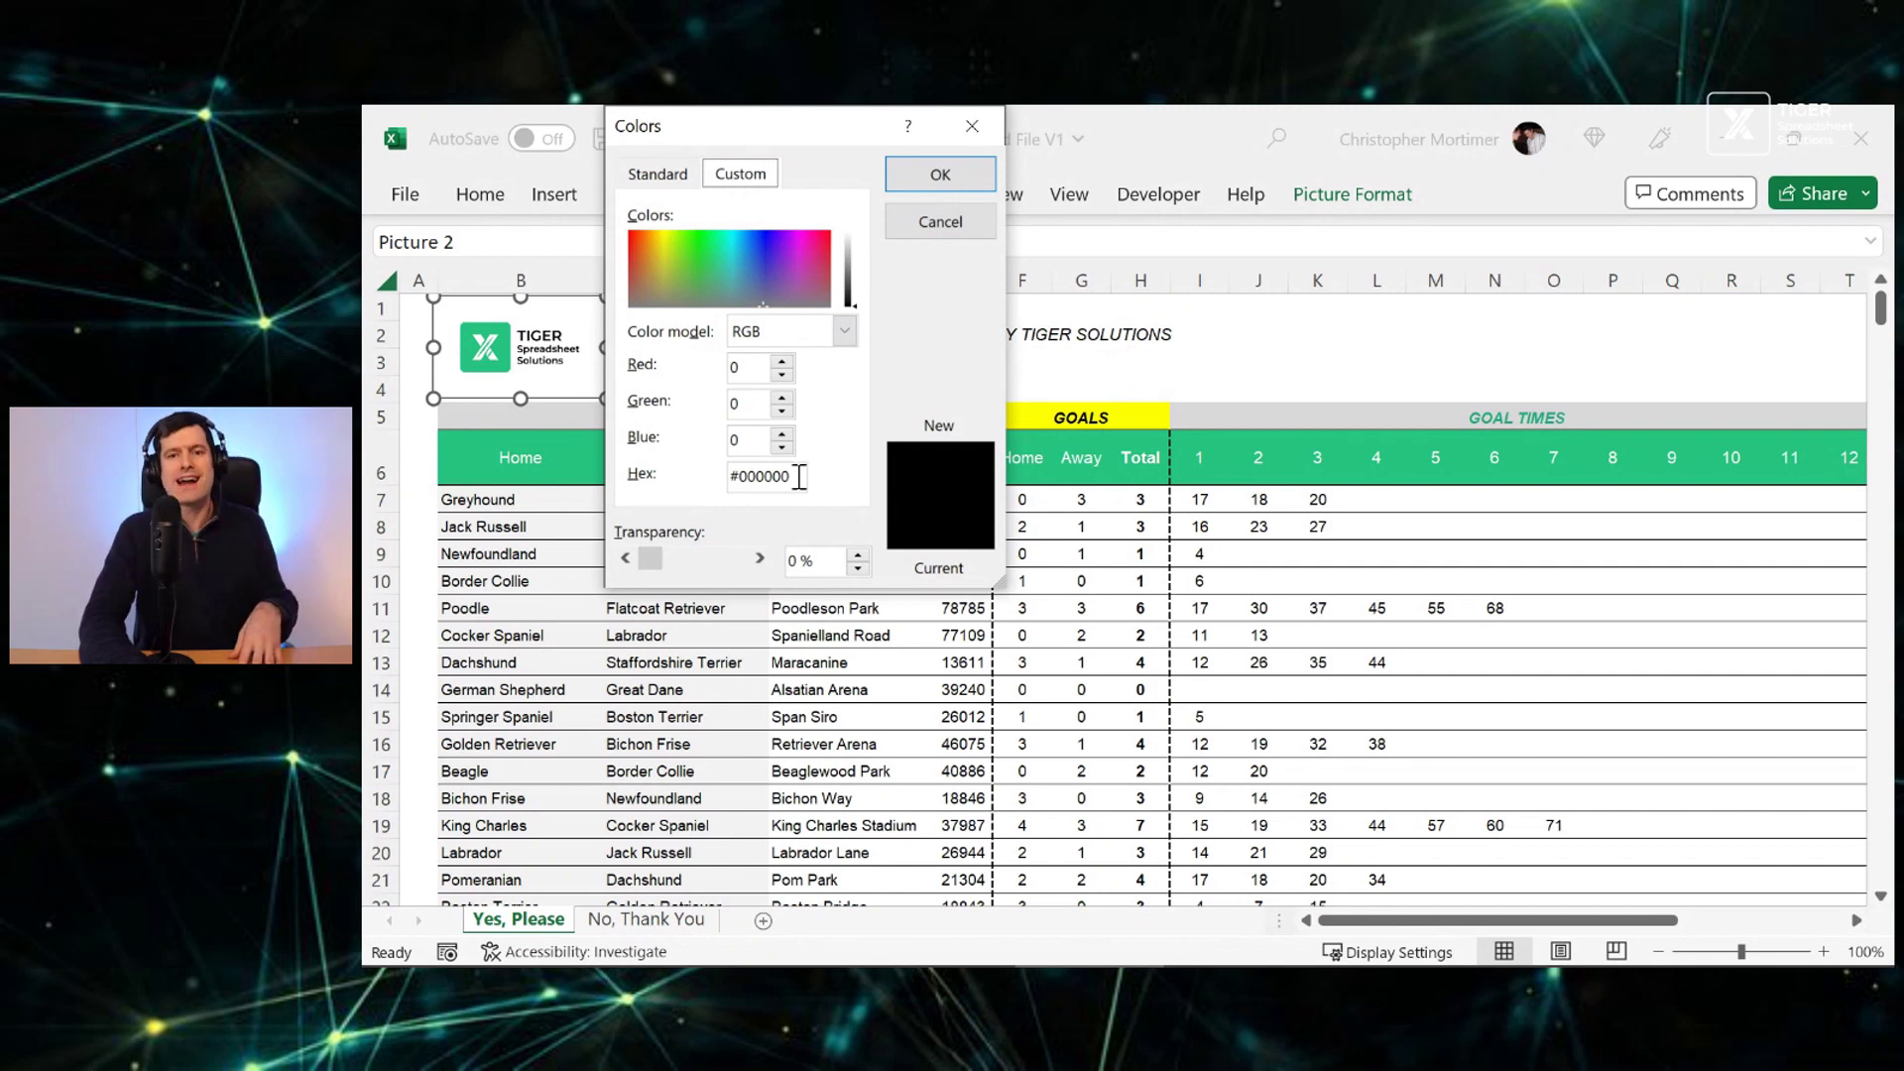
left_click(969, 130)
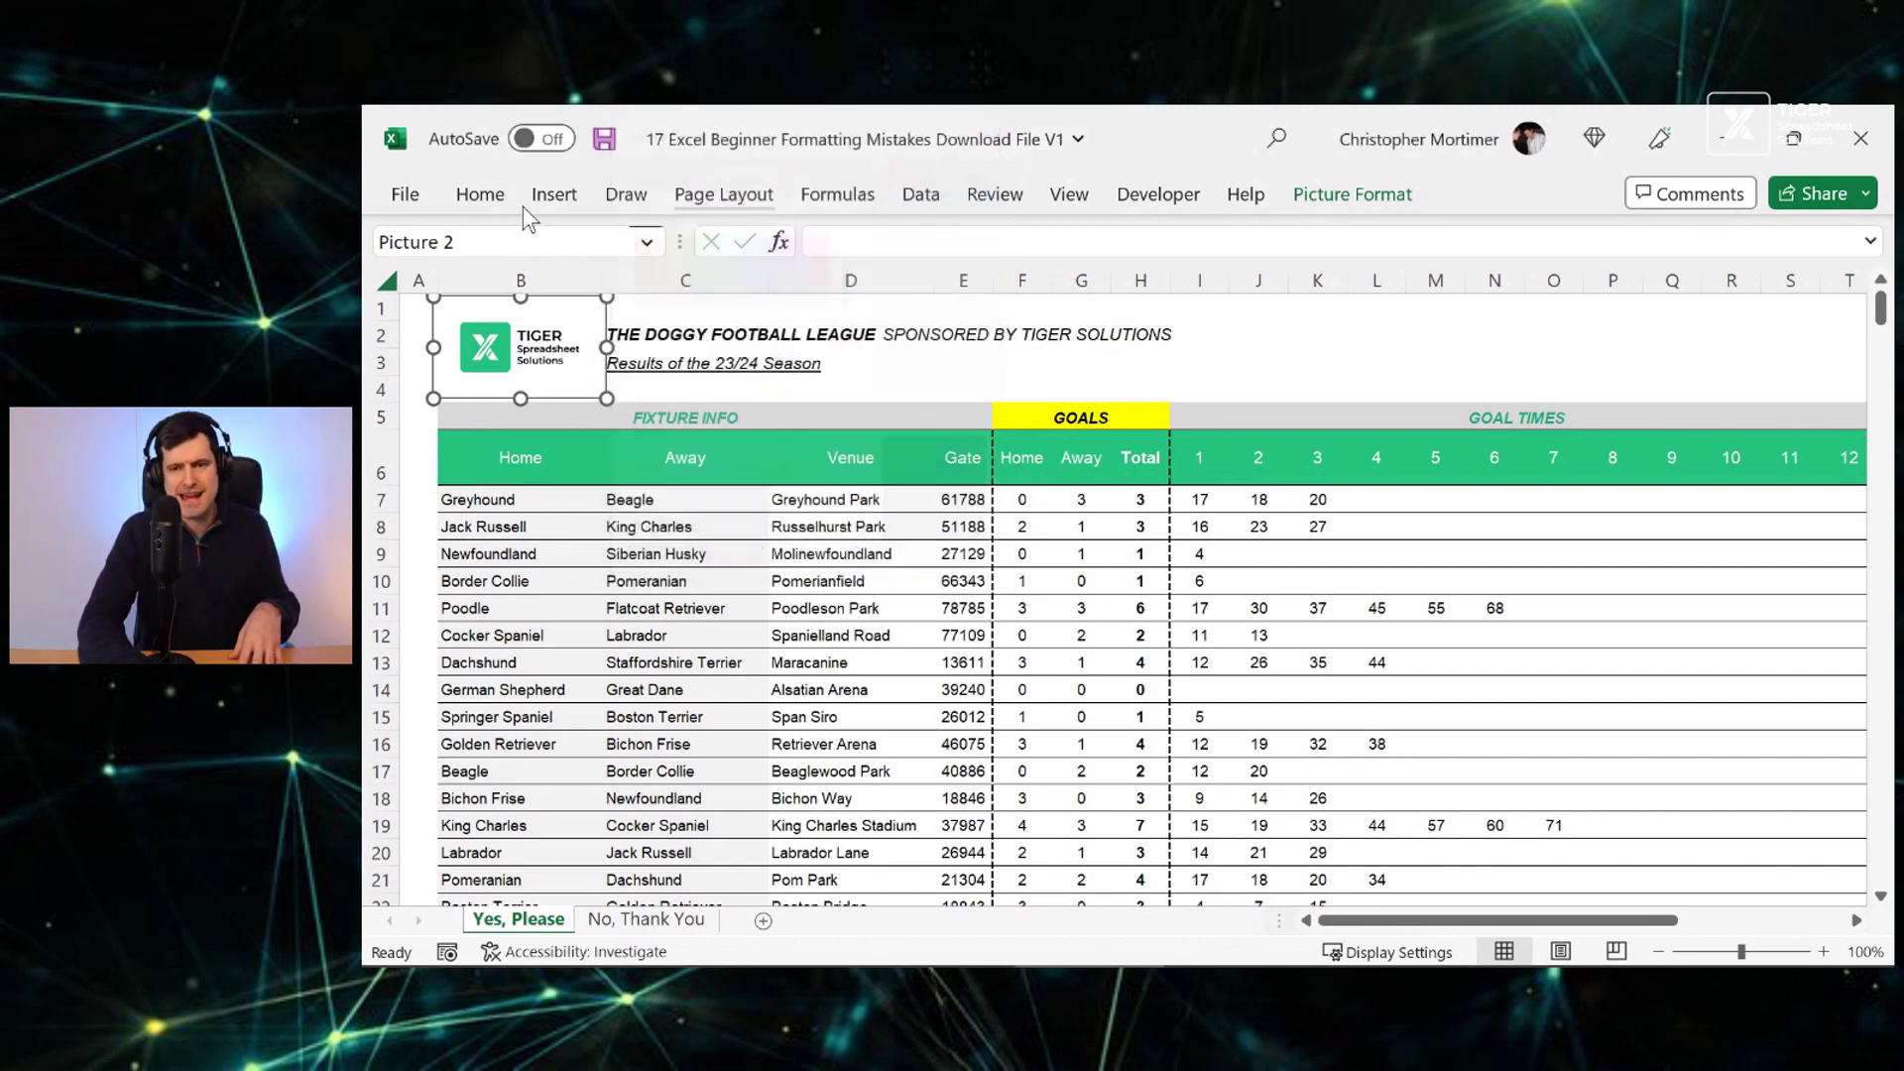
left_click(478, 195)
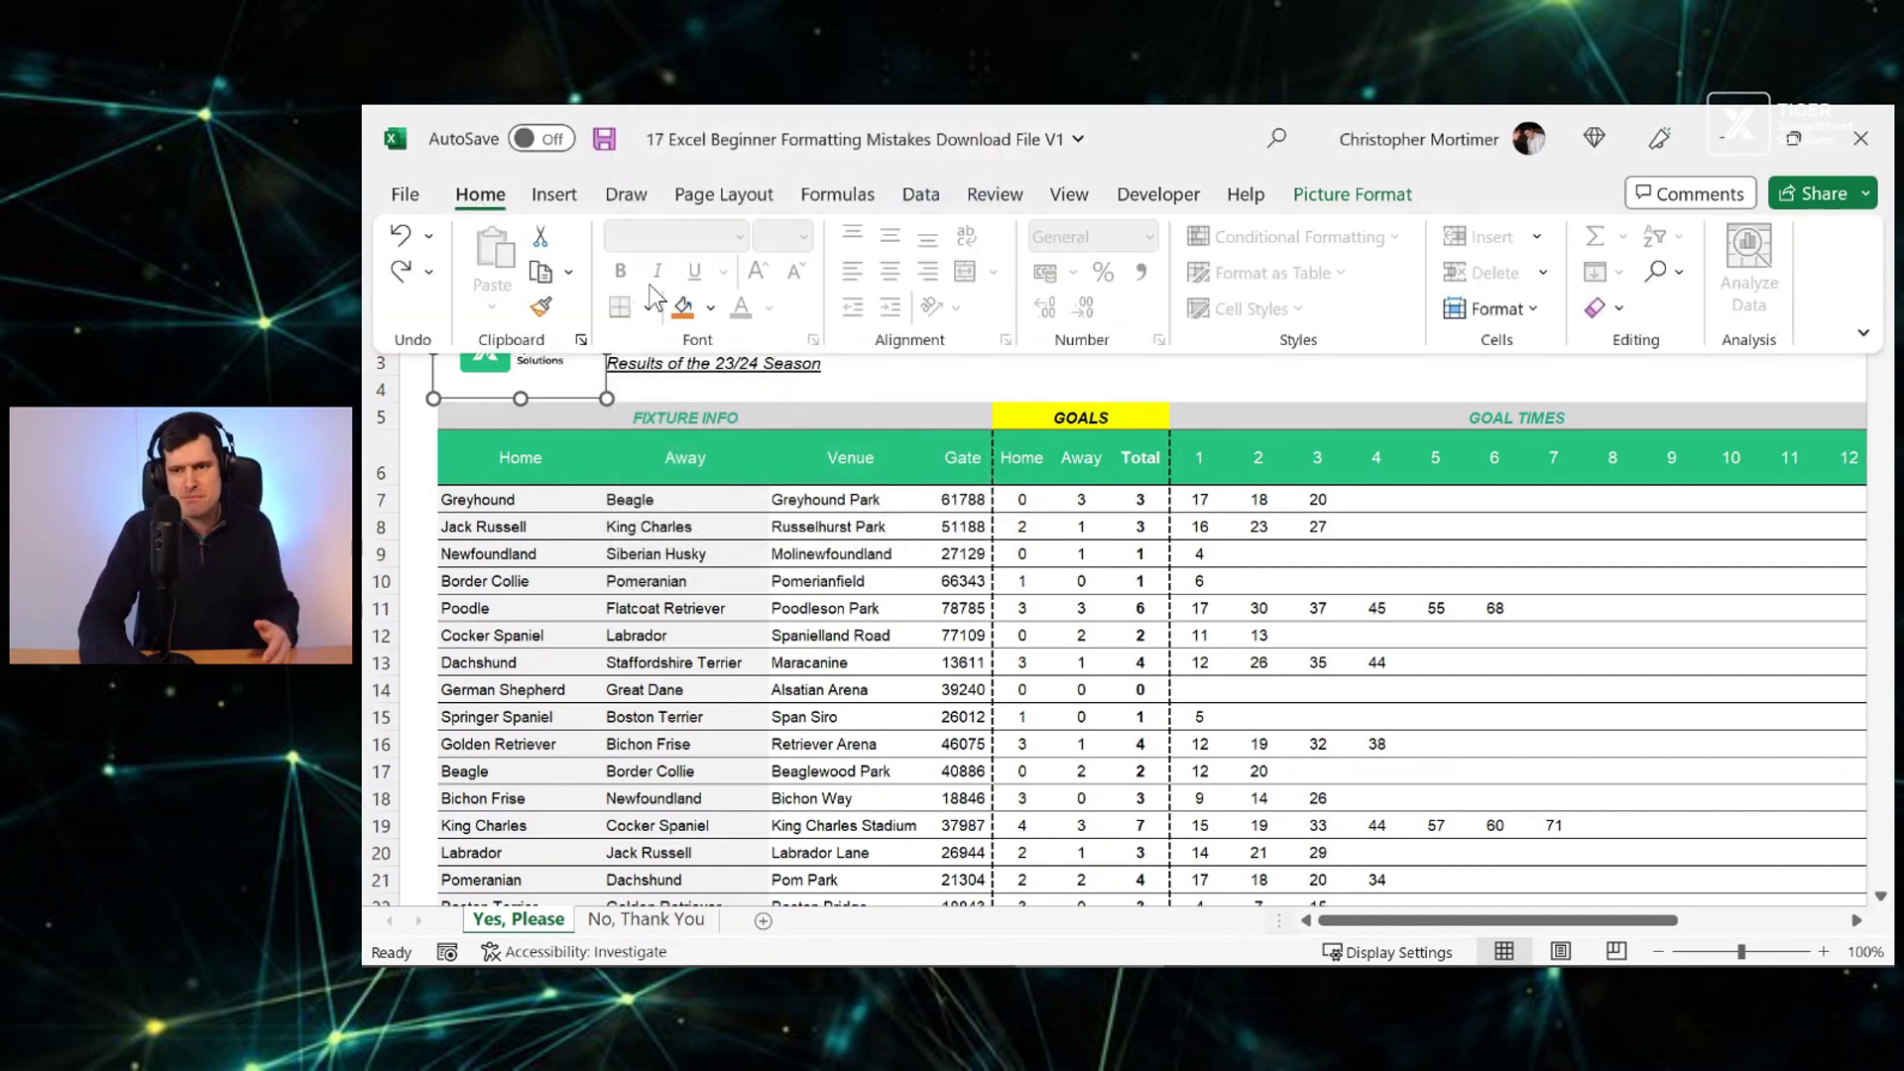
left_click(709, 310)
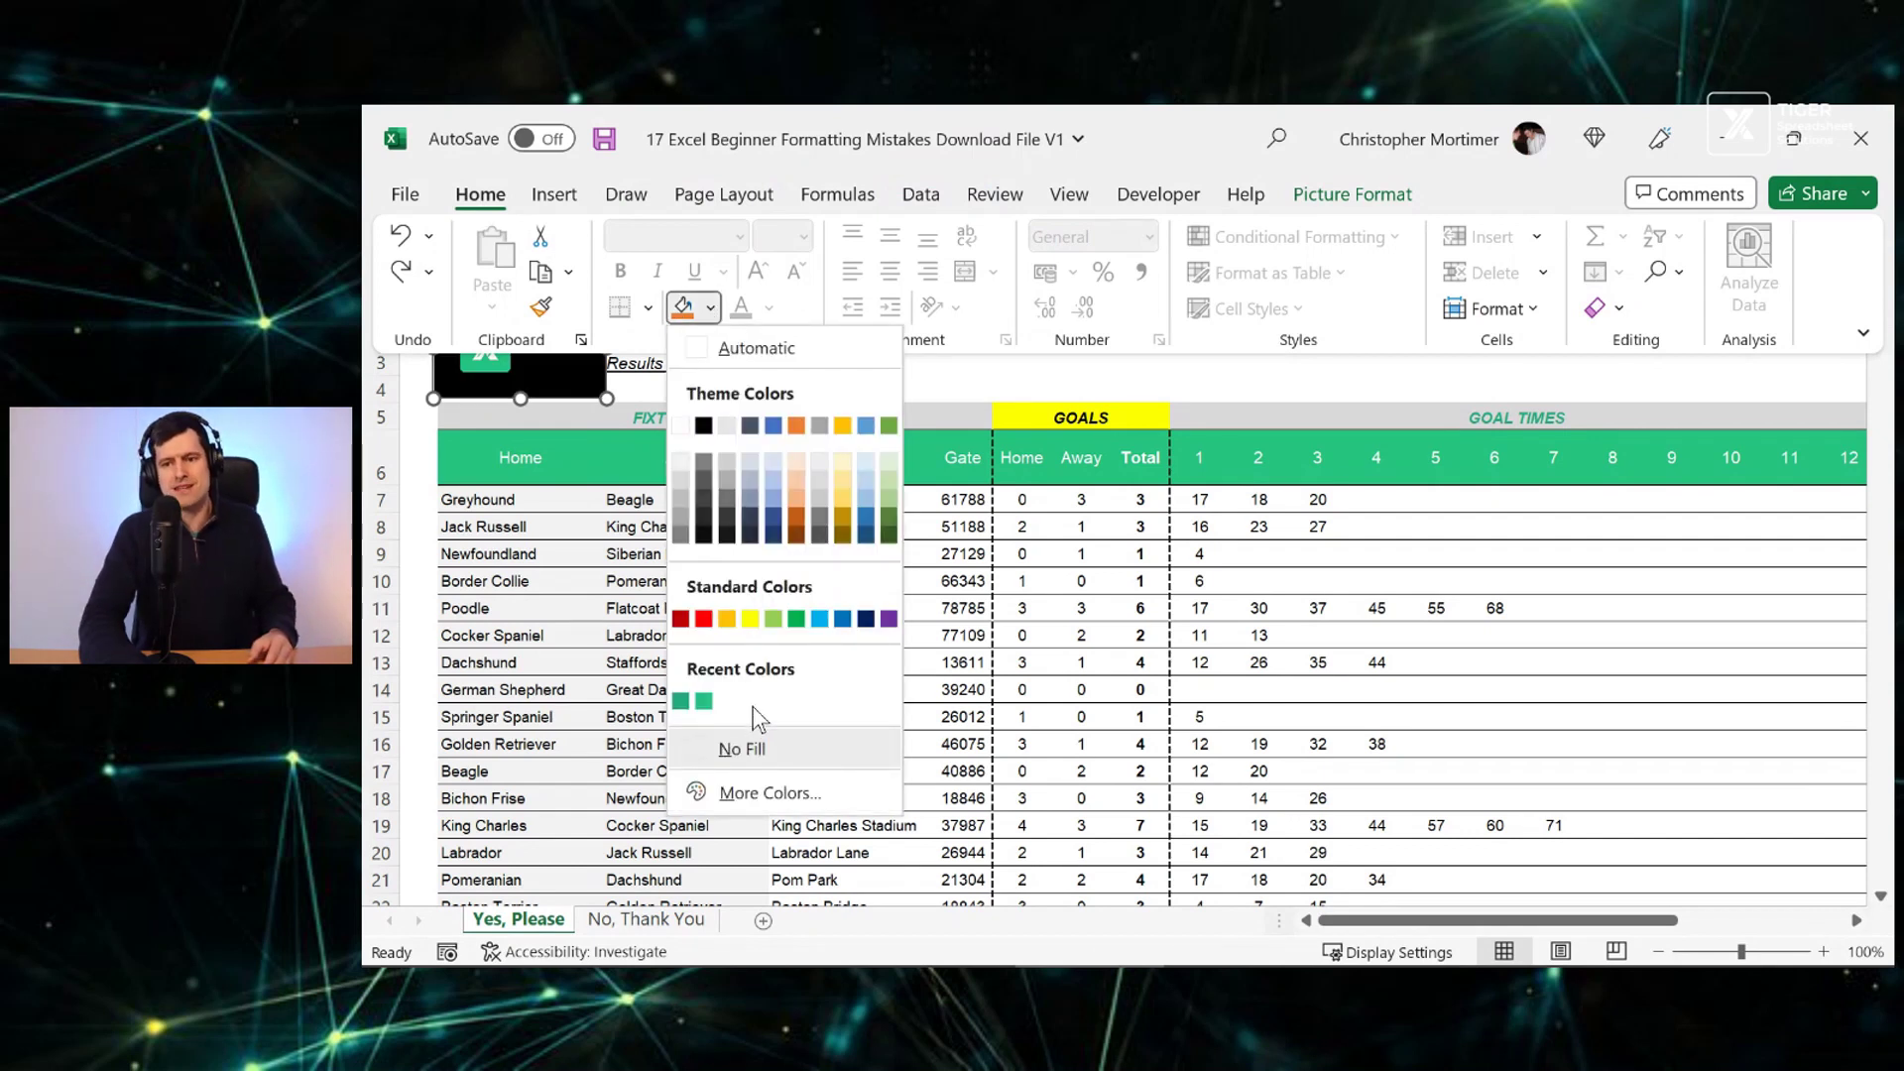
left_click(1311, 378)
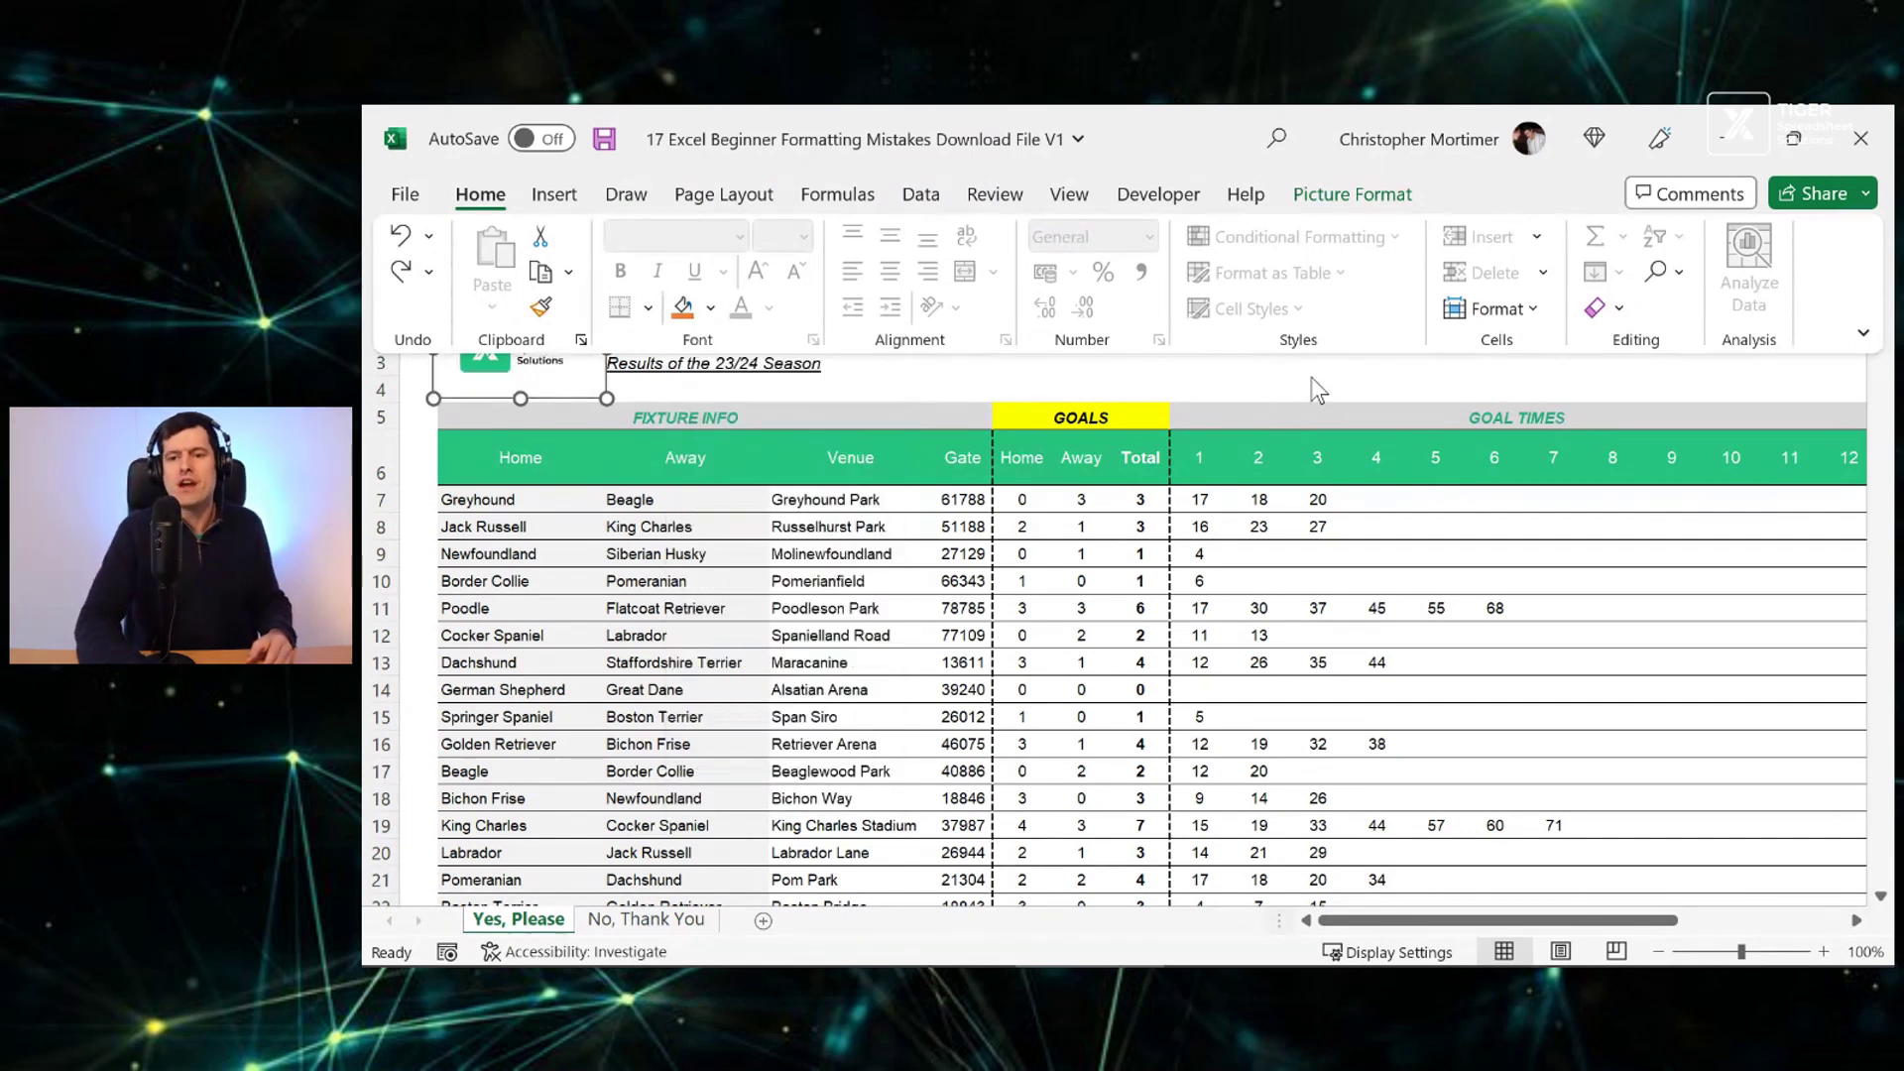
left_click(1184, 396)
left_click(1082, 372)
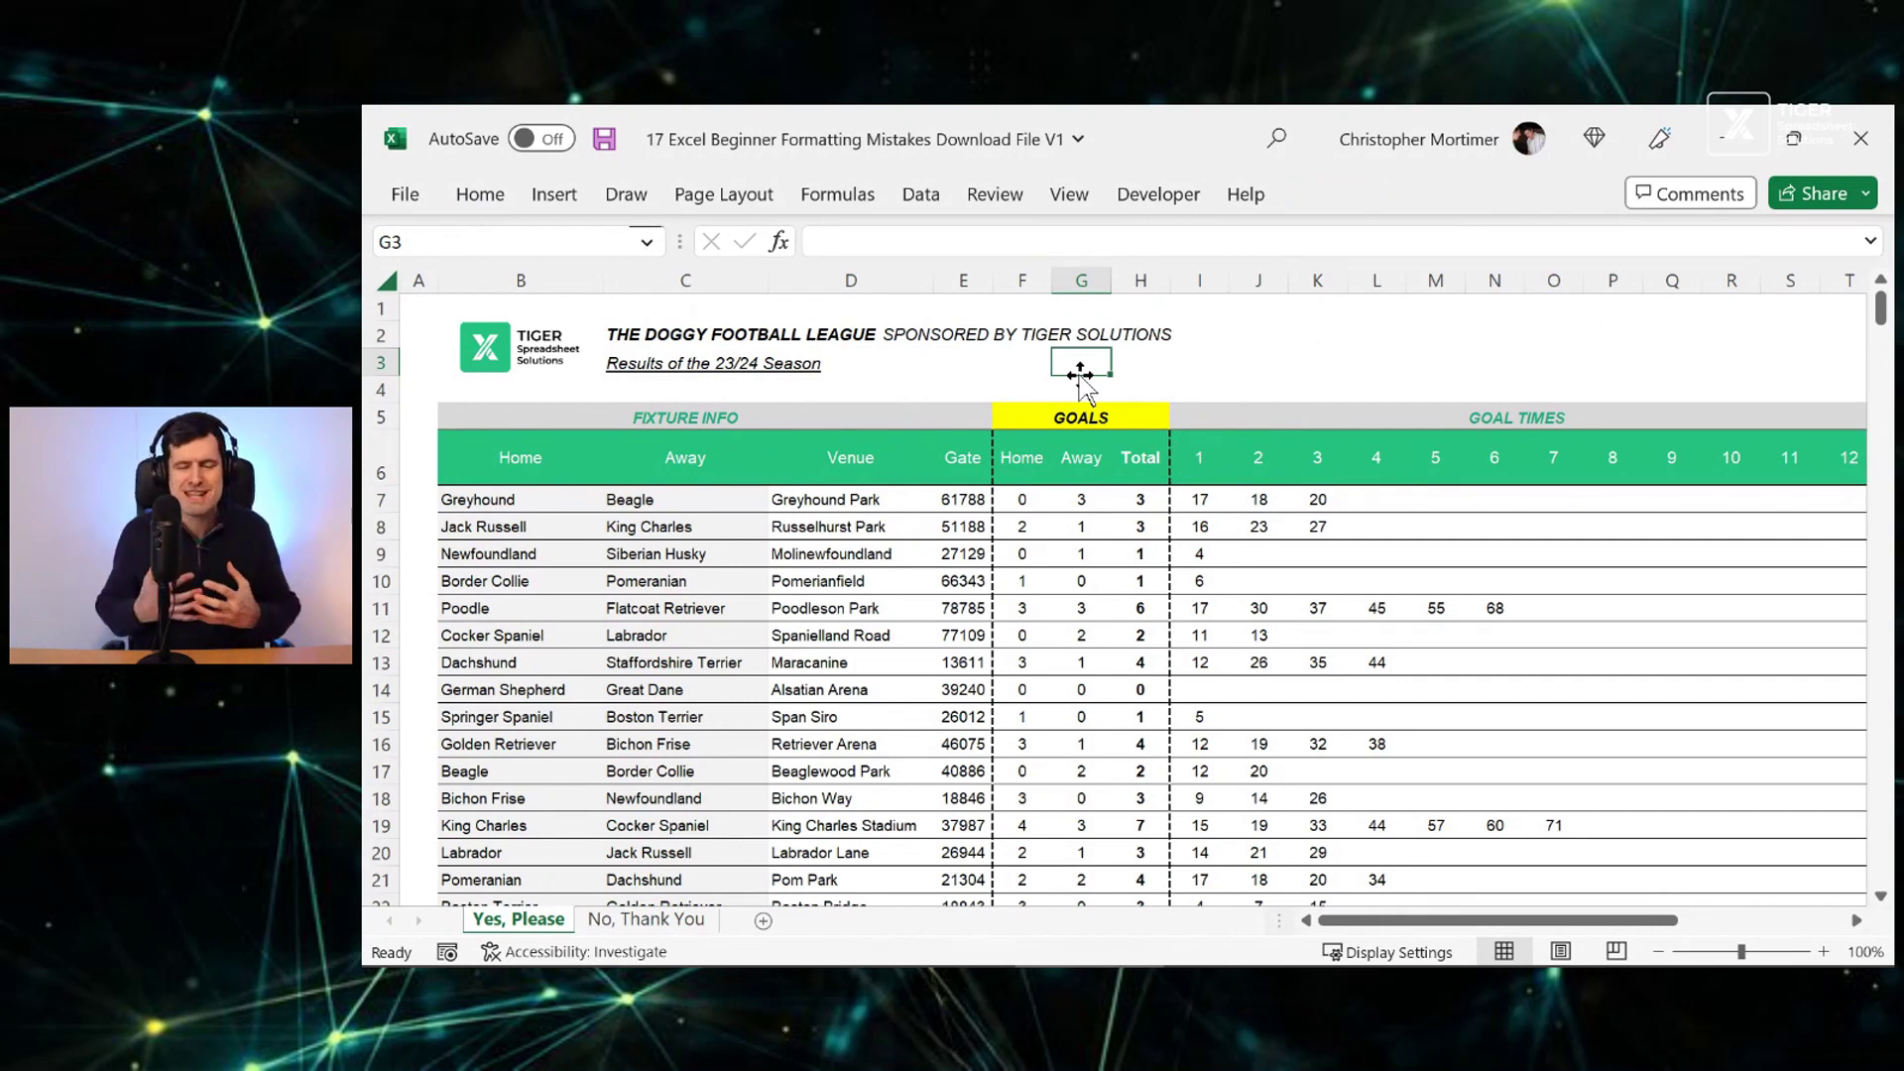
left_click(1078, 416)
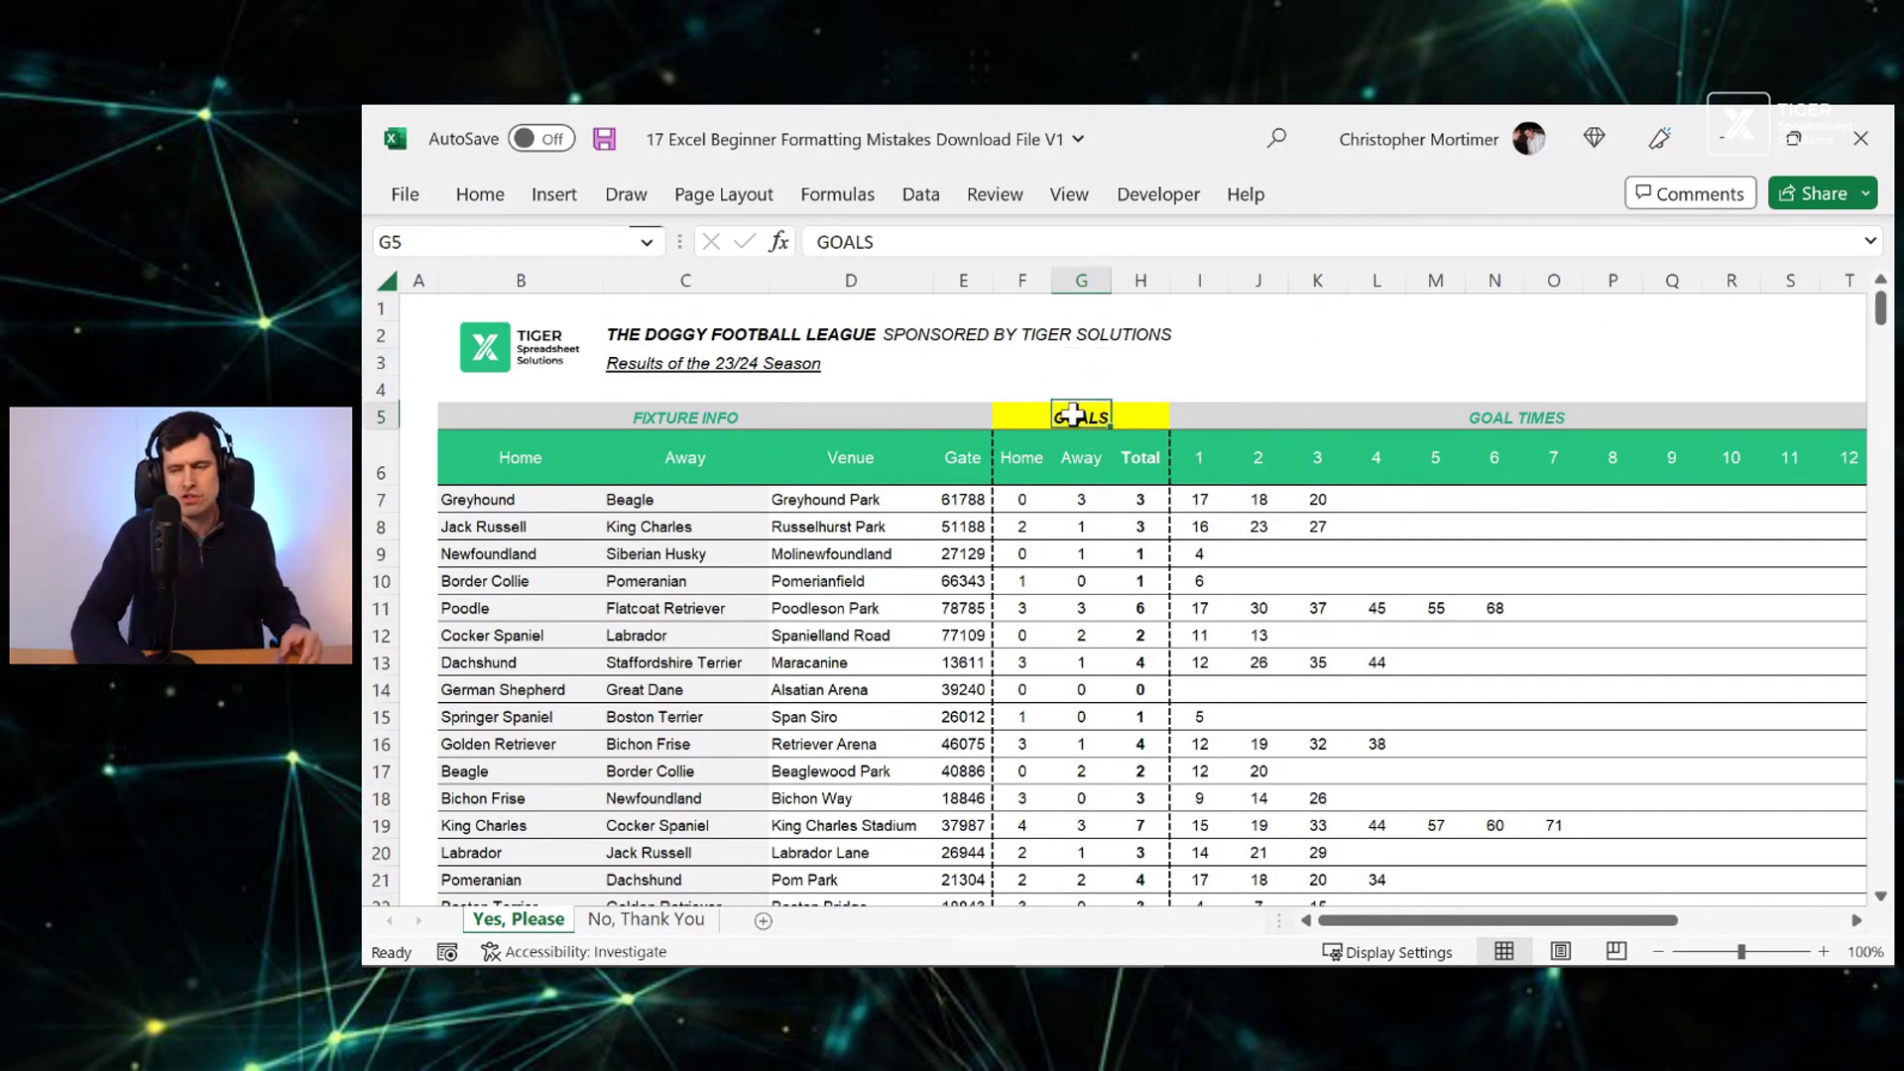
key("Left")
key("shift+Right")
key("shift+Right")
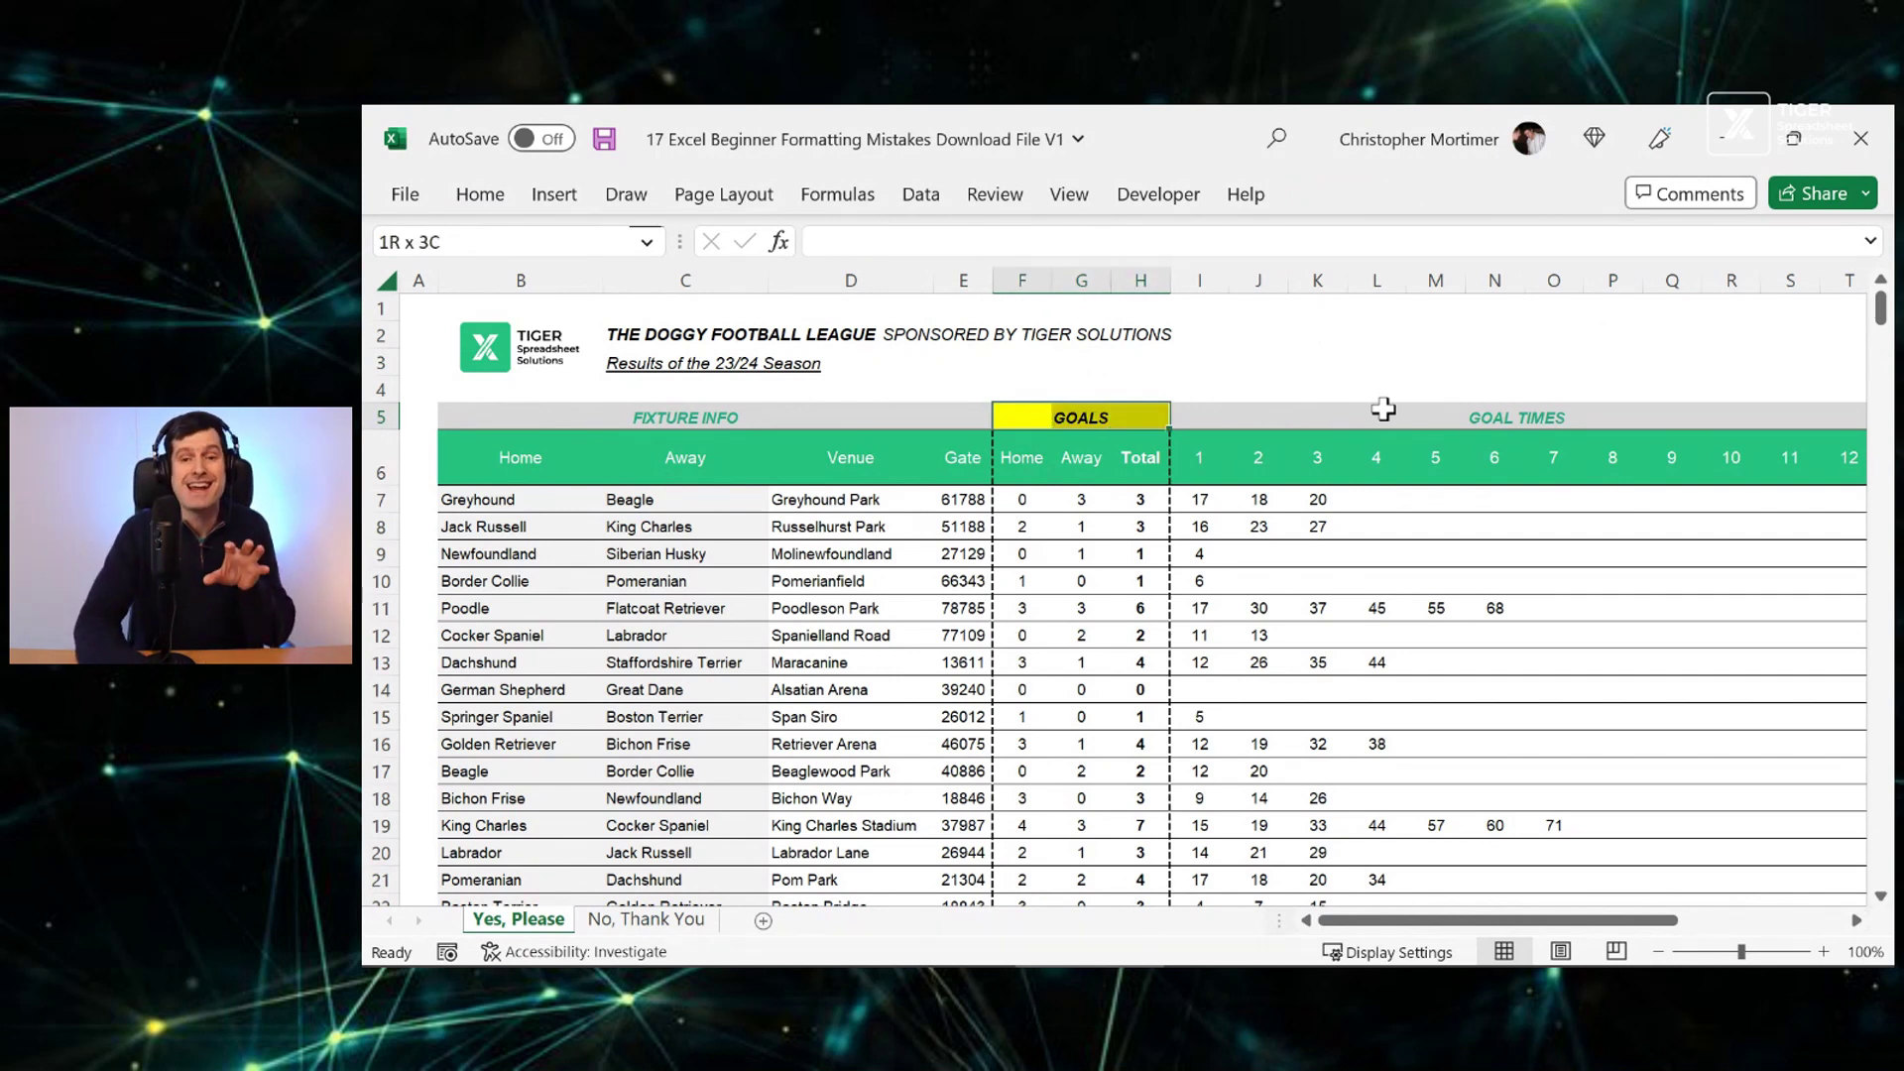
Select the table from header B6 to the last row and column, then set No Fill
left_click(628, 925)
left_click(529, 449)
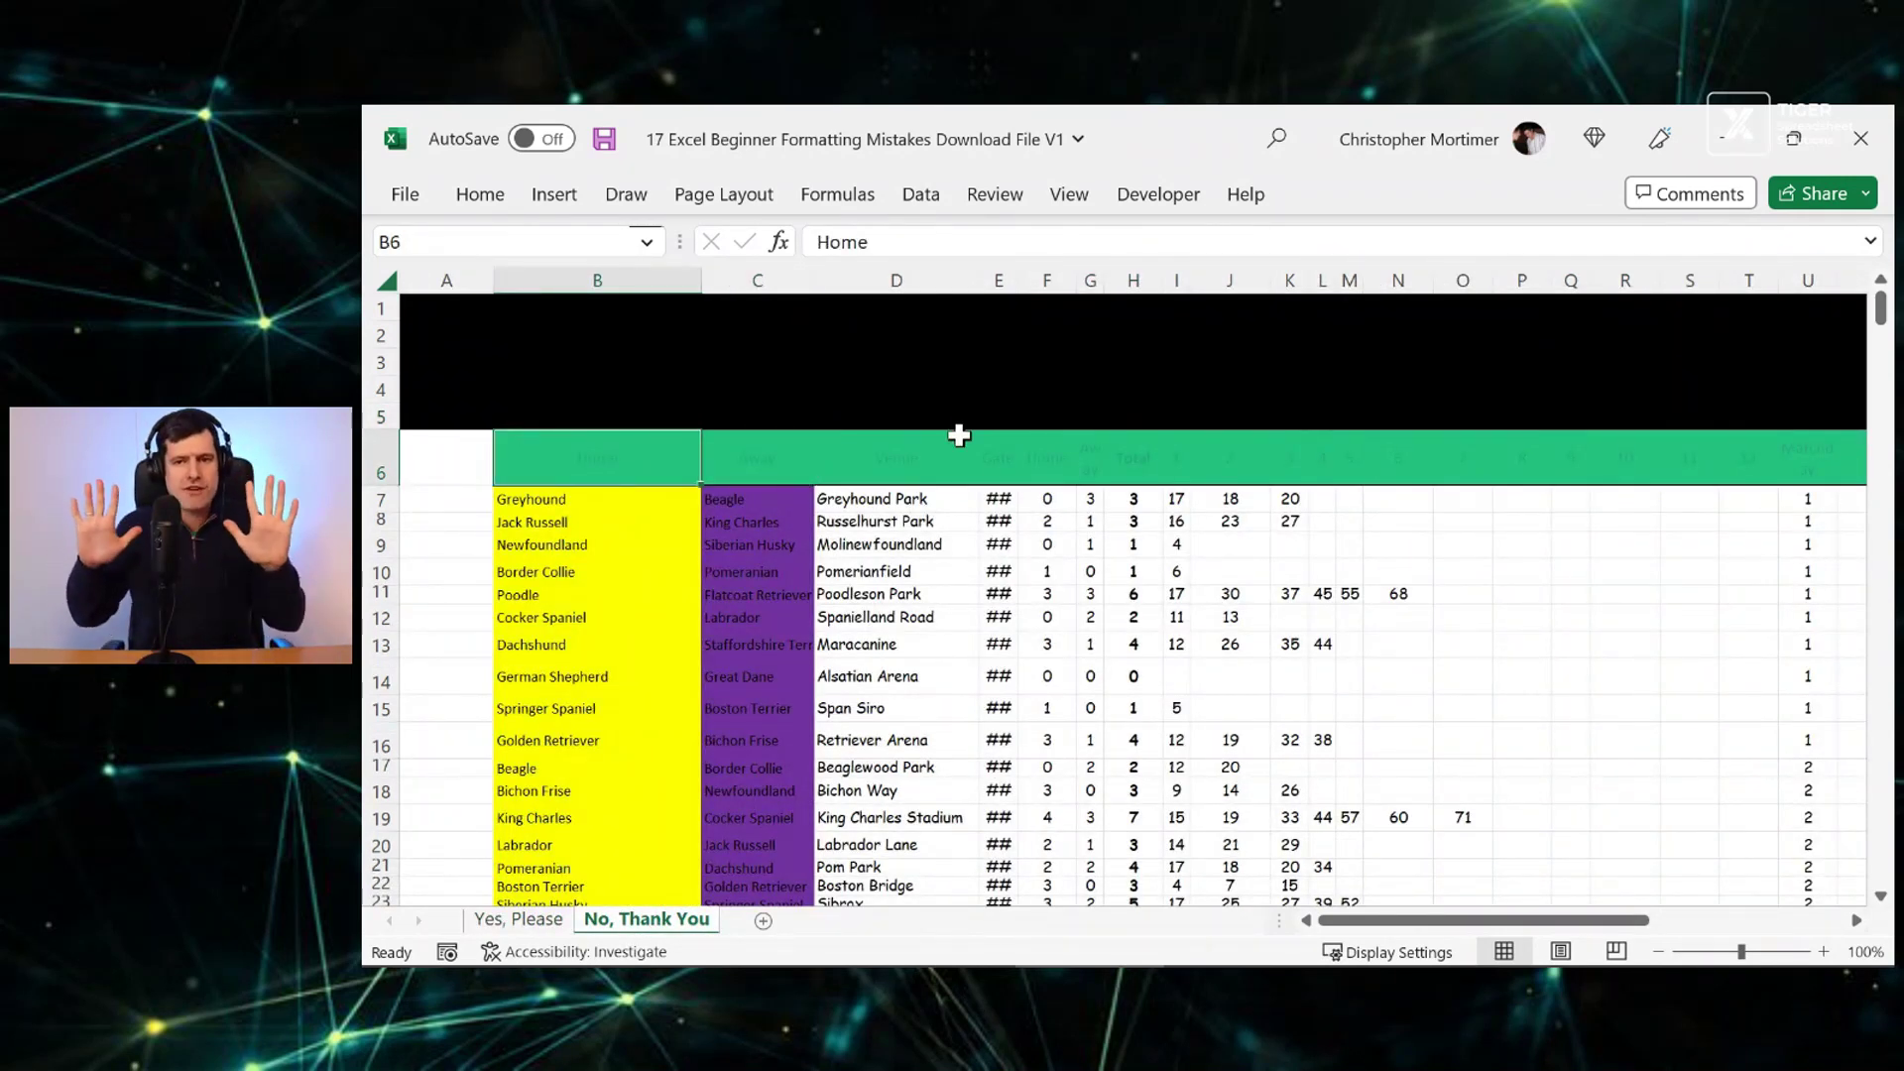
key("ctrl+shift+Right")
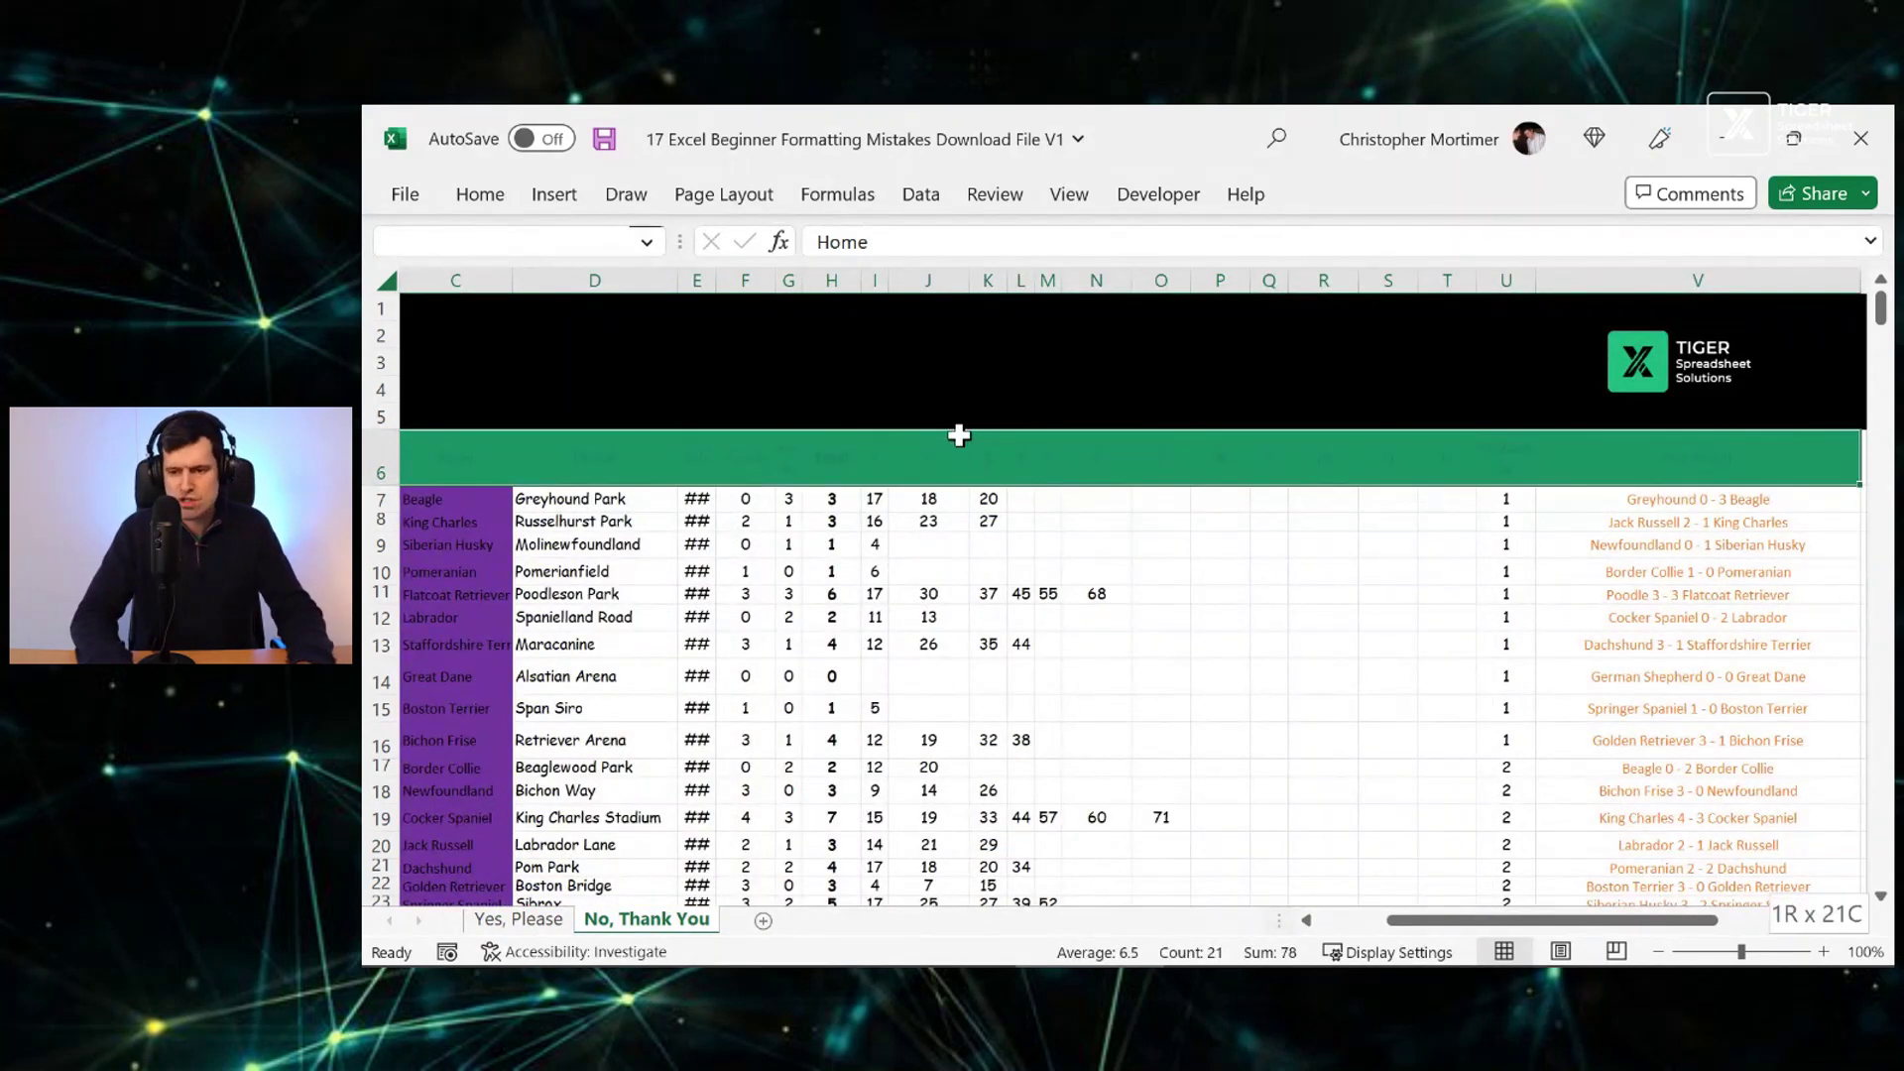
key("ctrl+shift+Down")
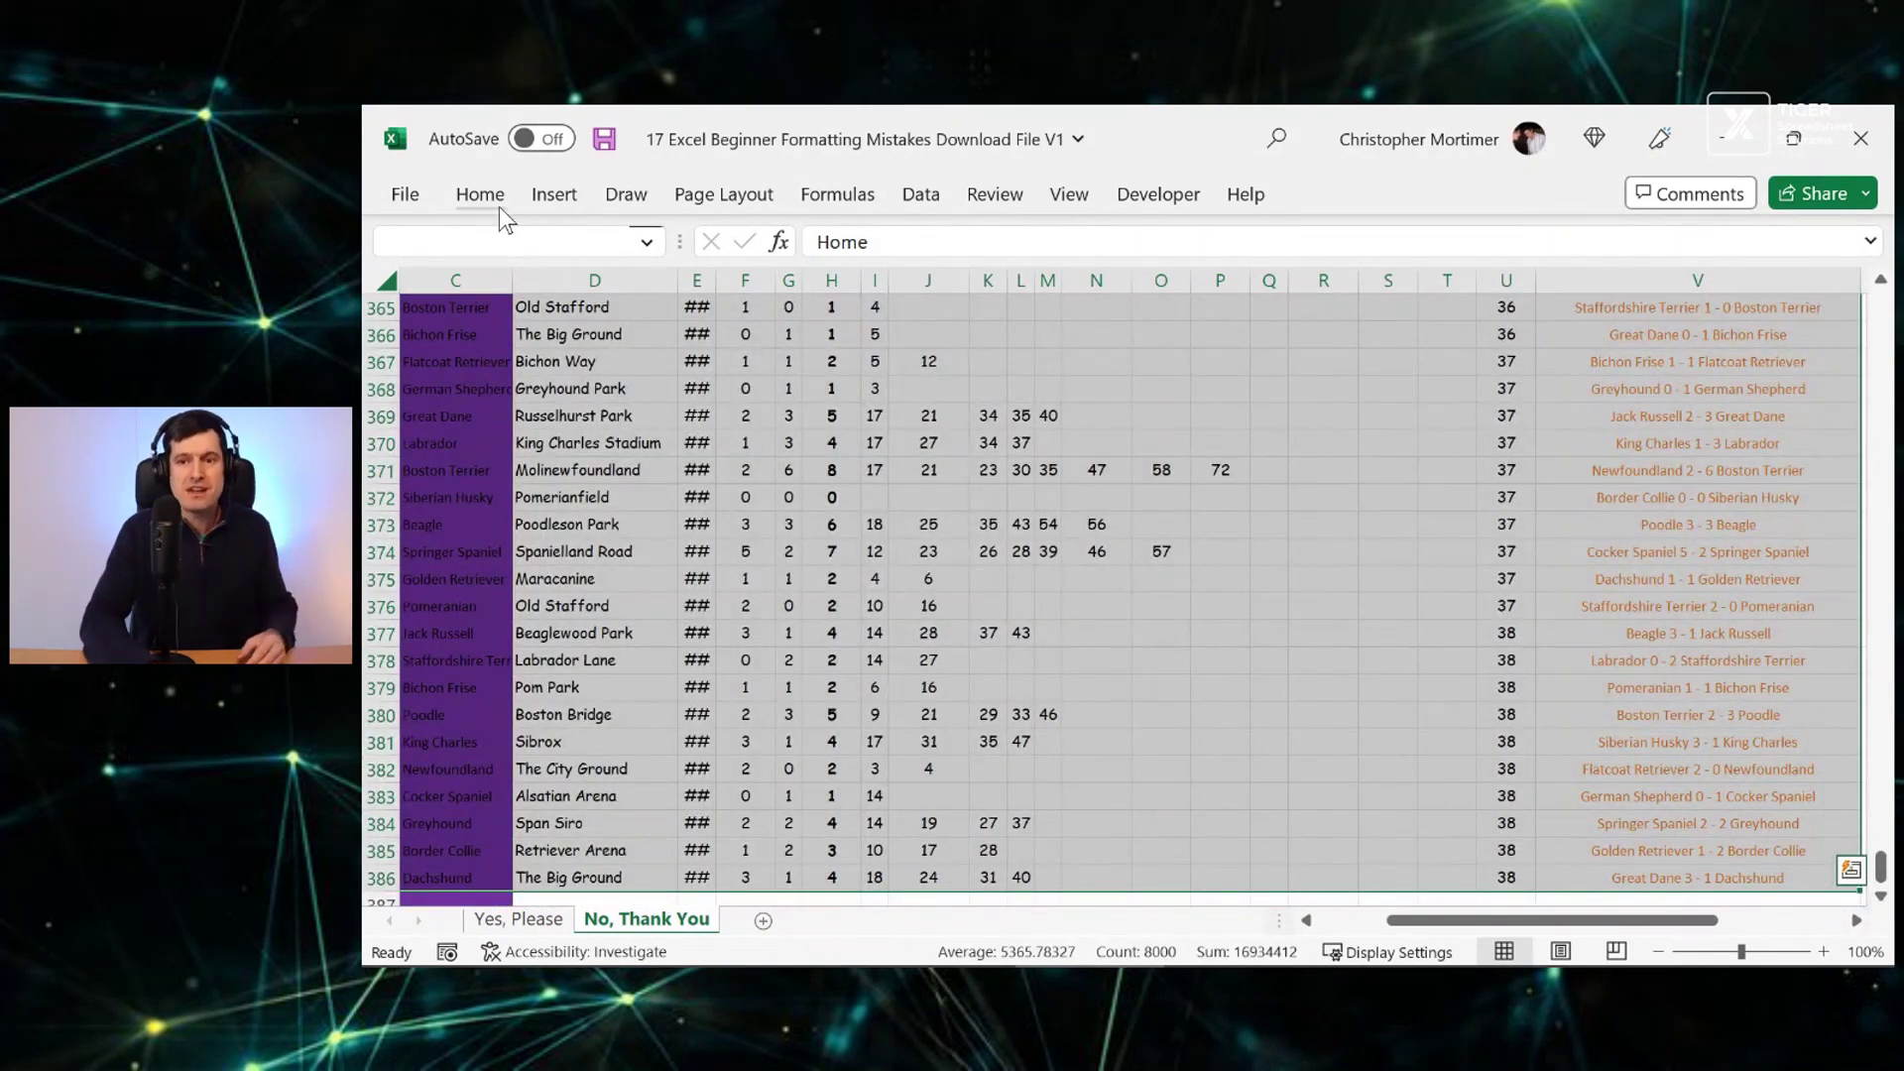
left_click(496, 207)
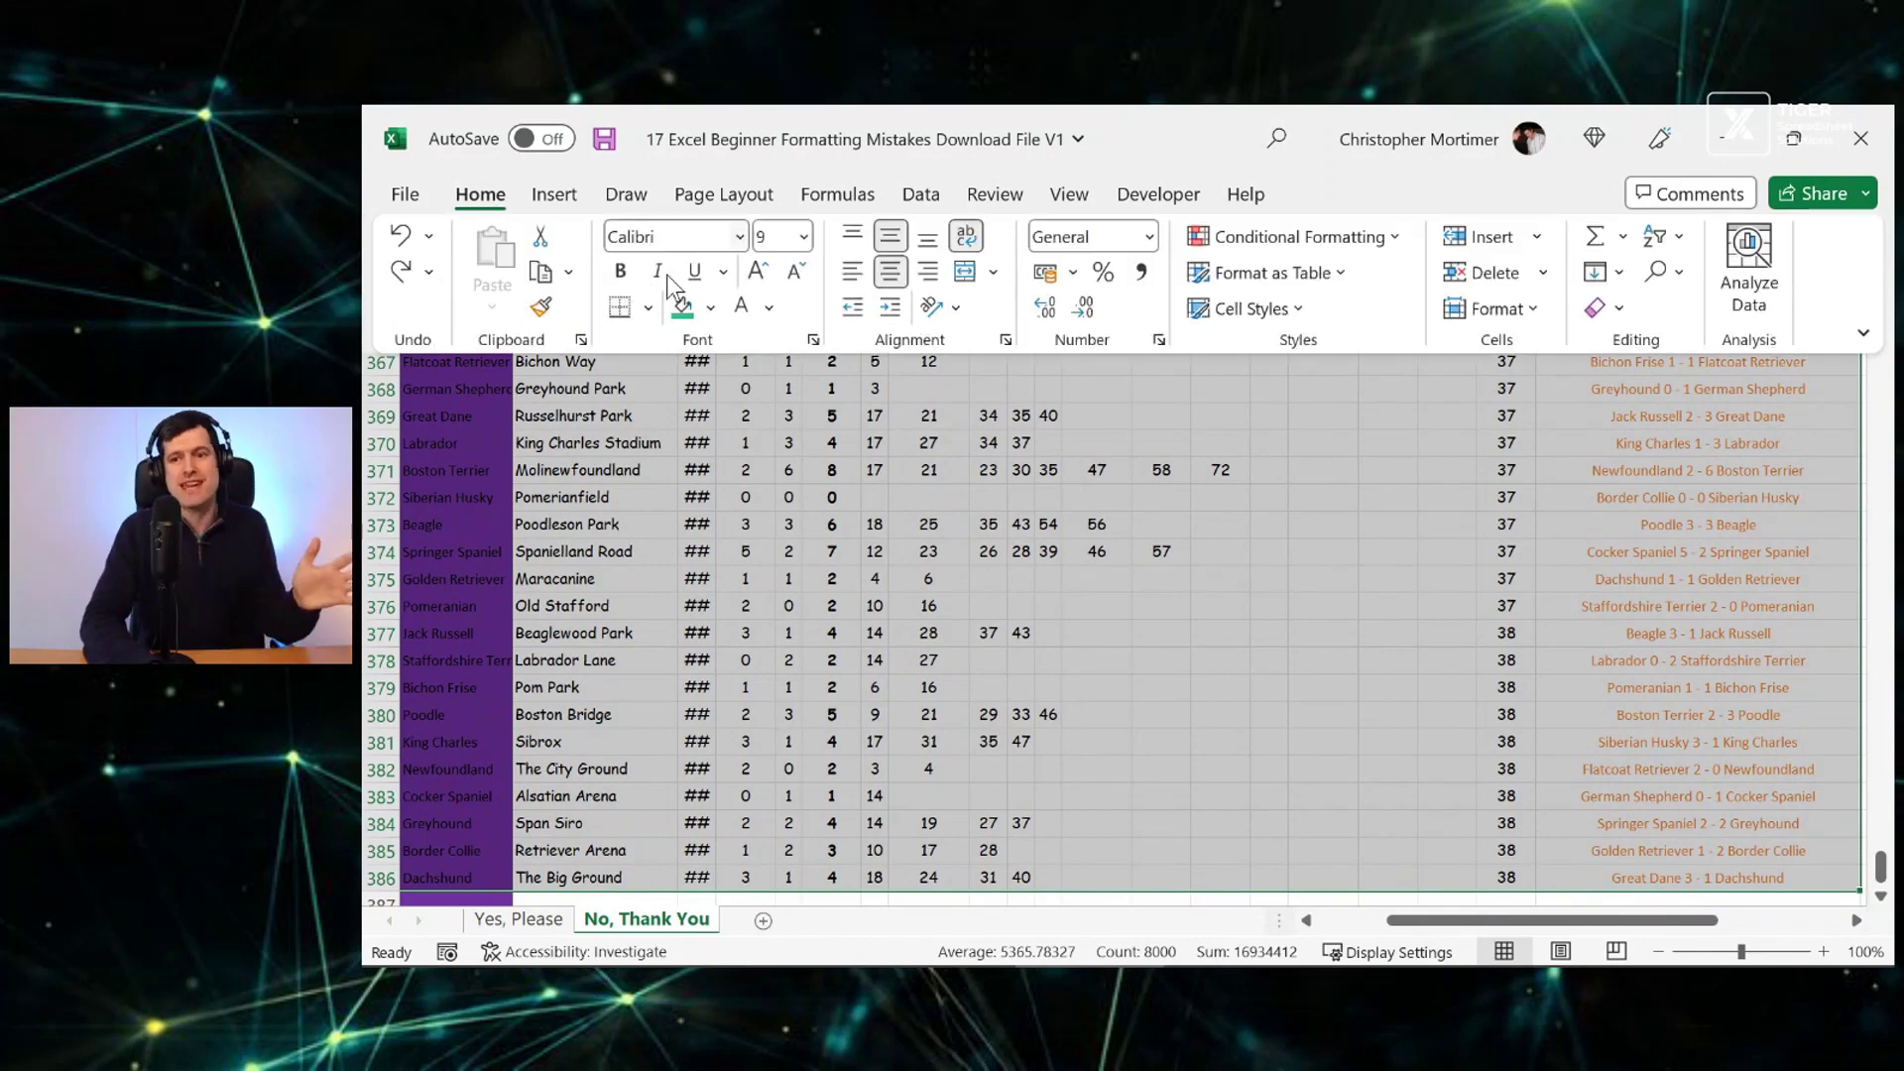
left_click(711, 312)
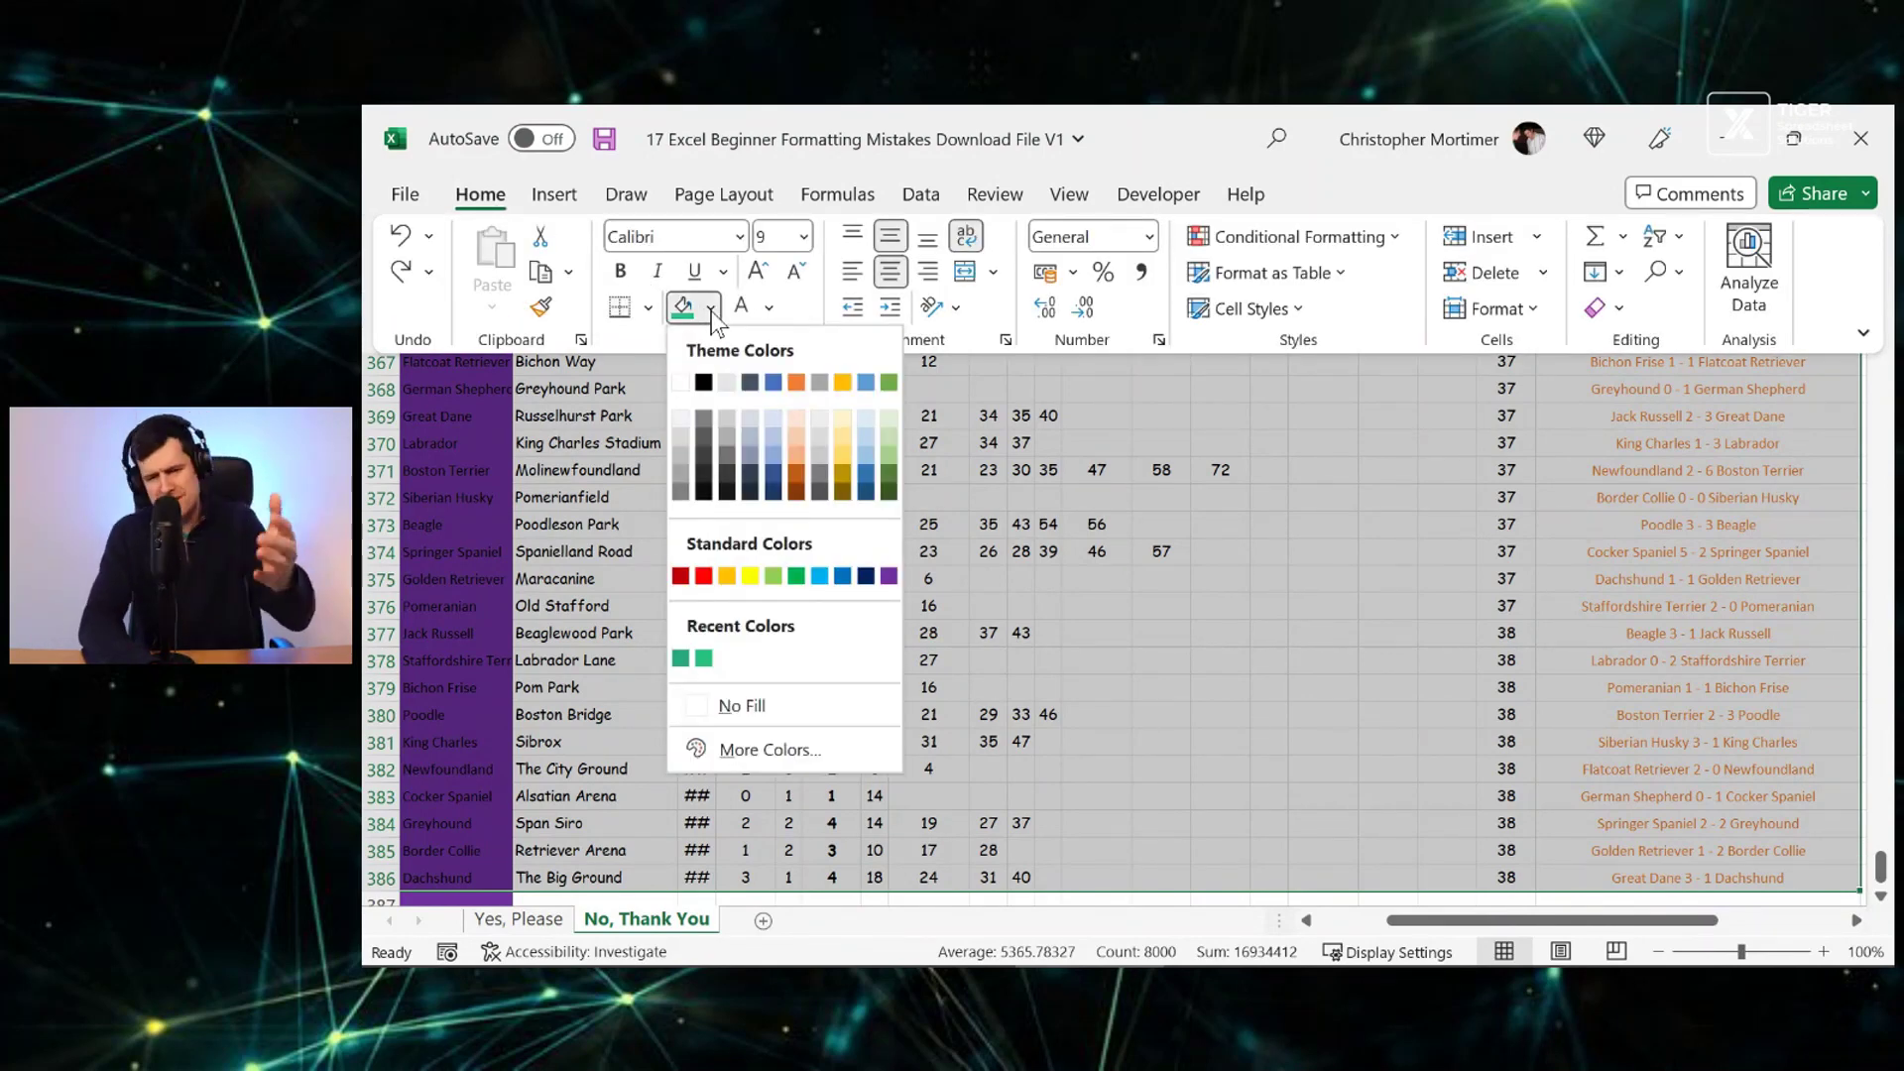
left_click(766, 705)
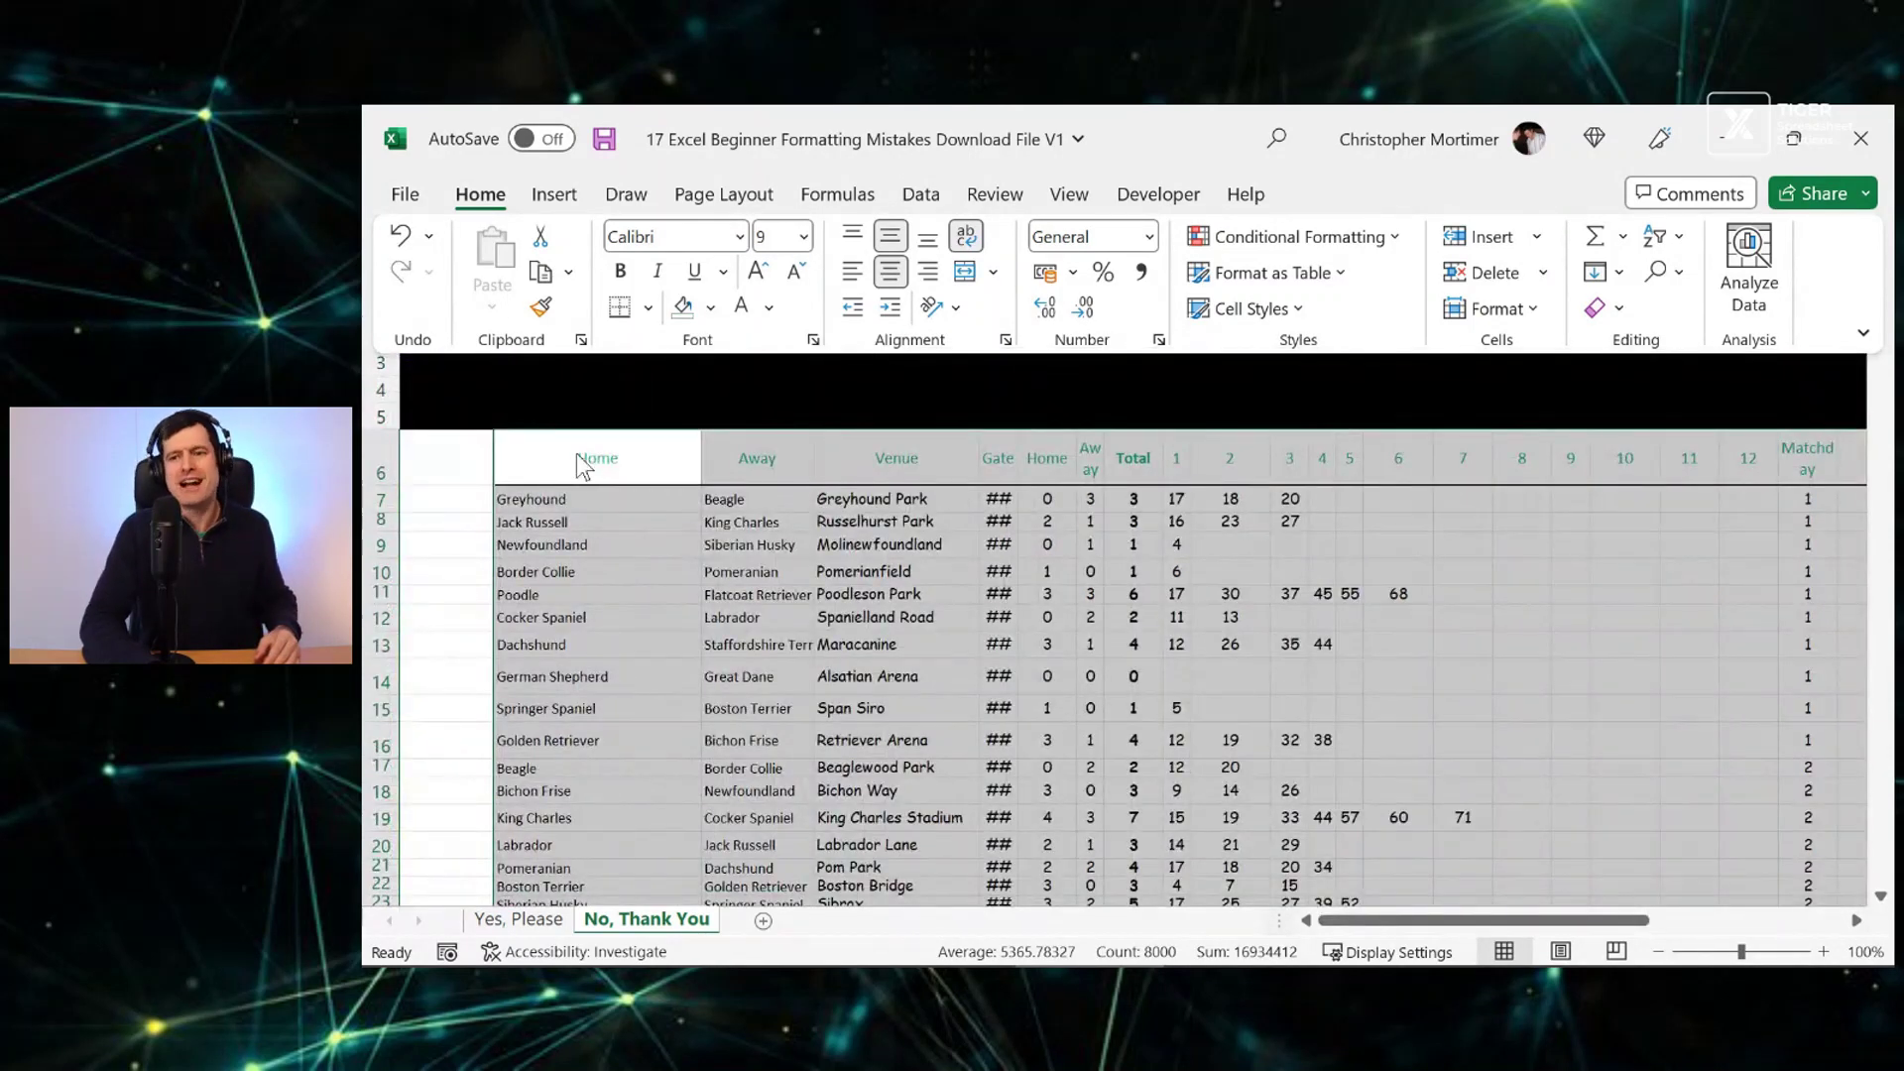
key("ctrl+F1")
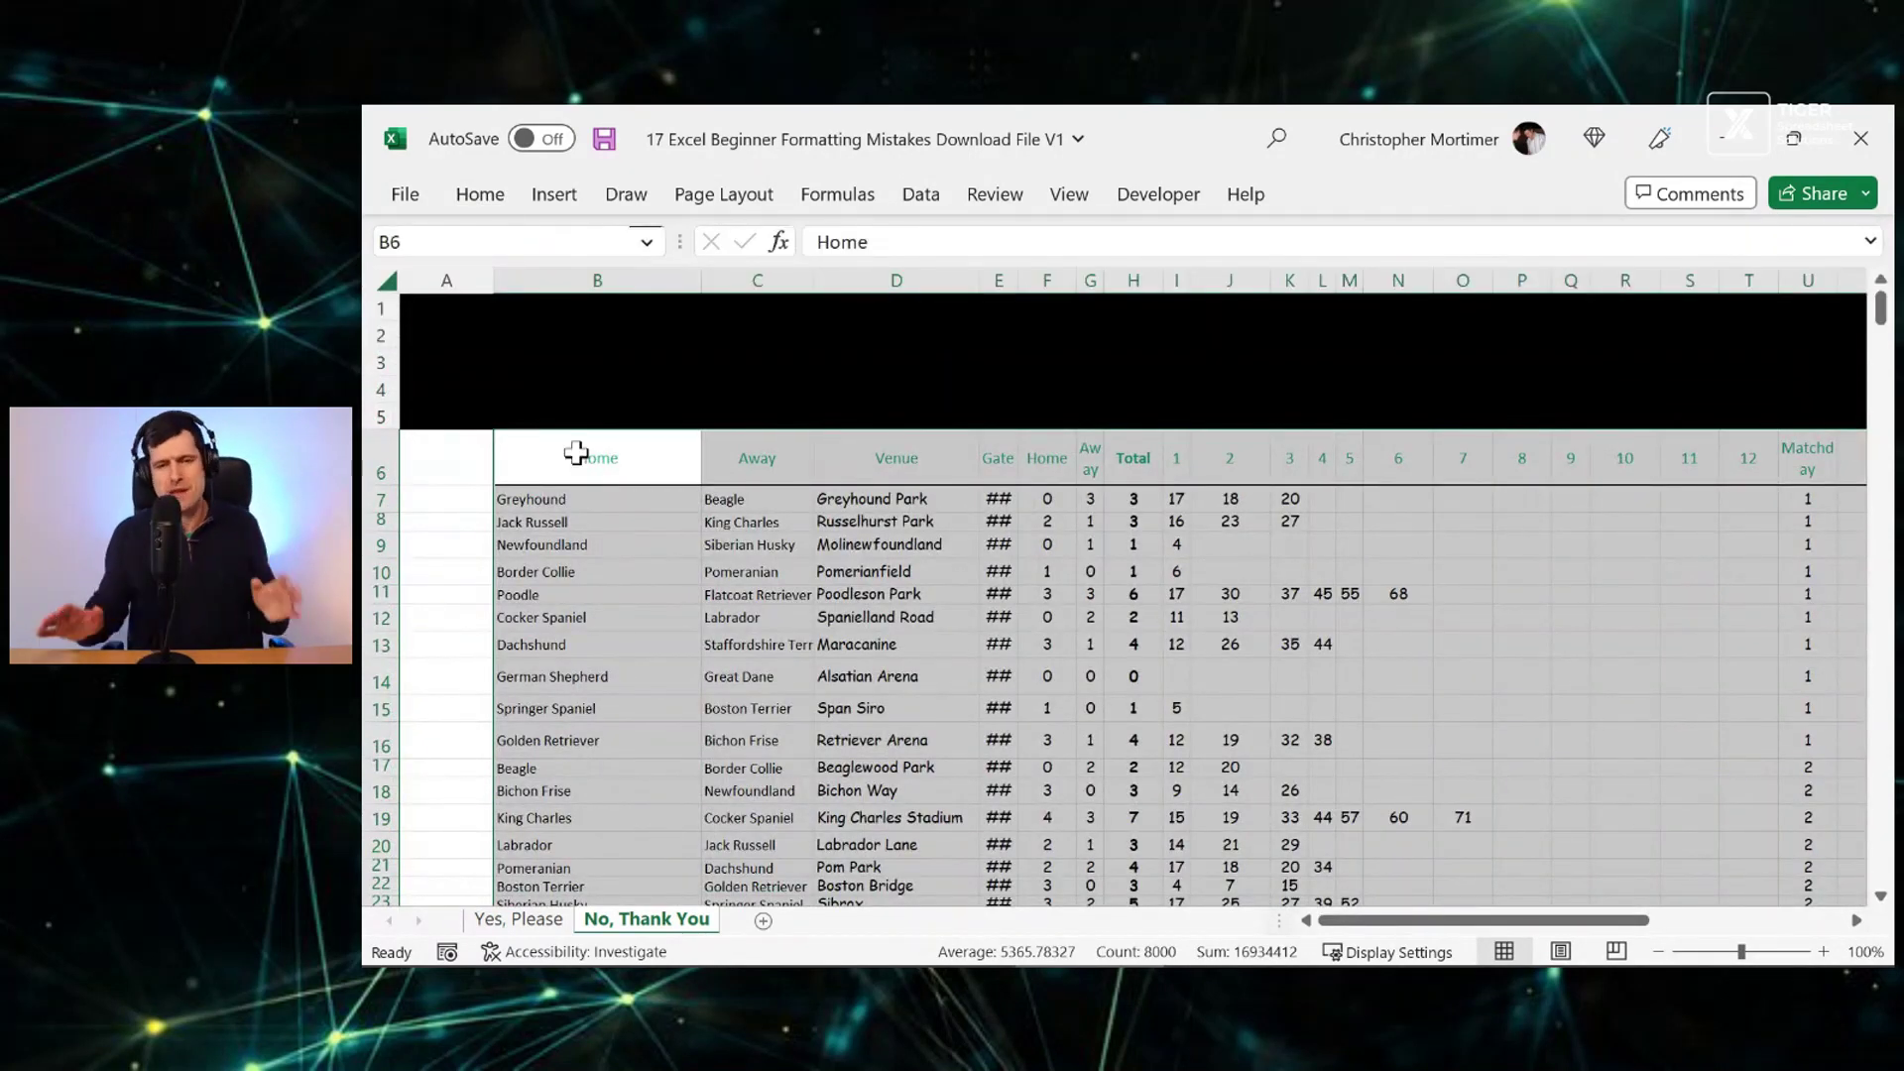
key("Up")
key("Up")
key("Up")
key("Up")
key("Up")
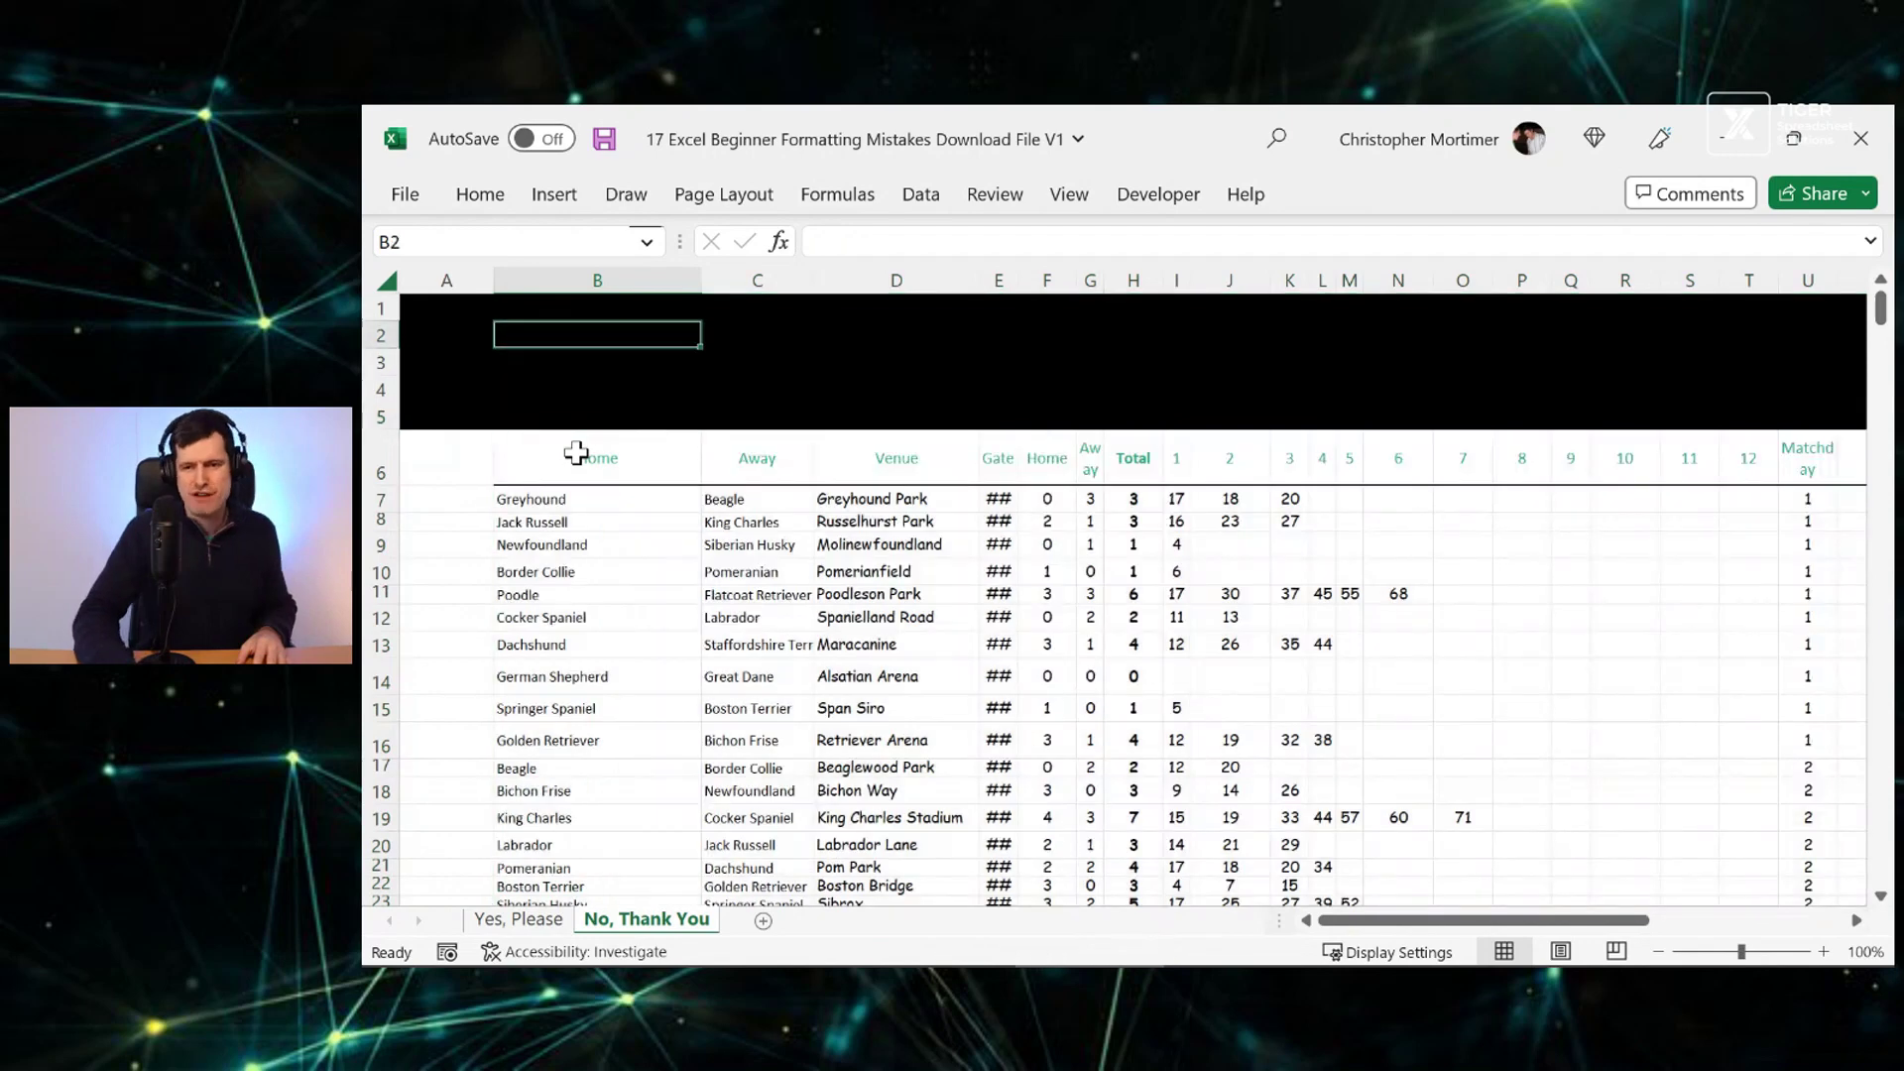
key("Left")
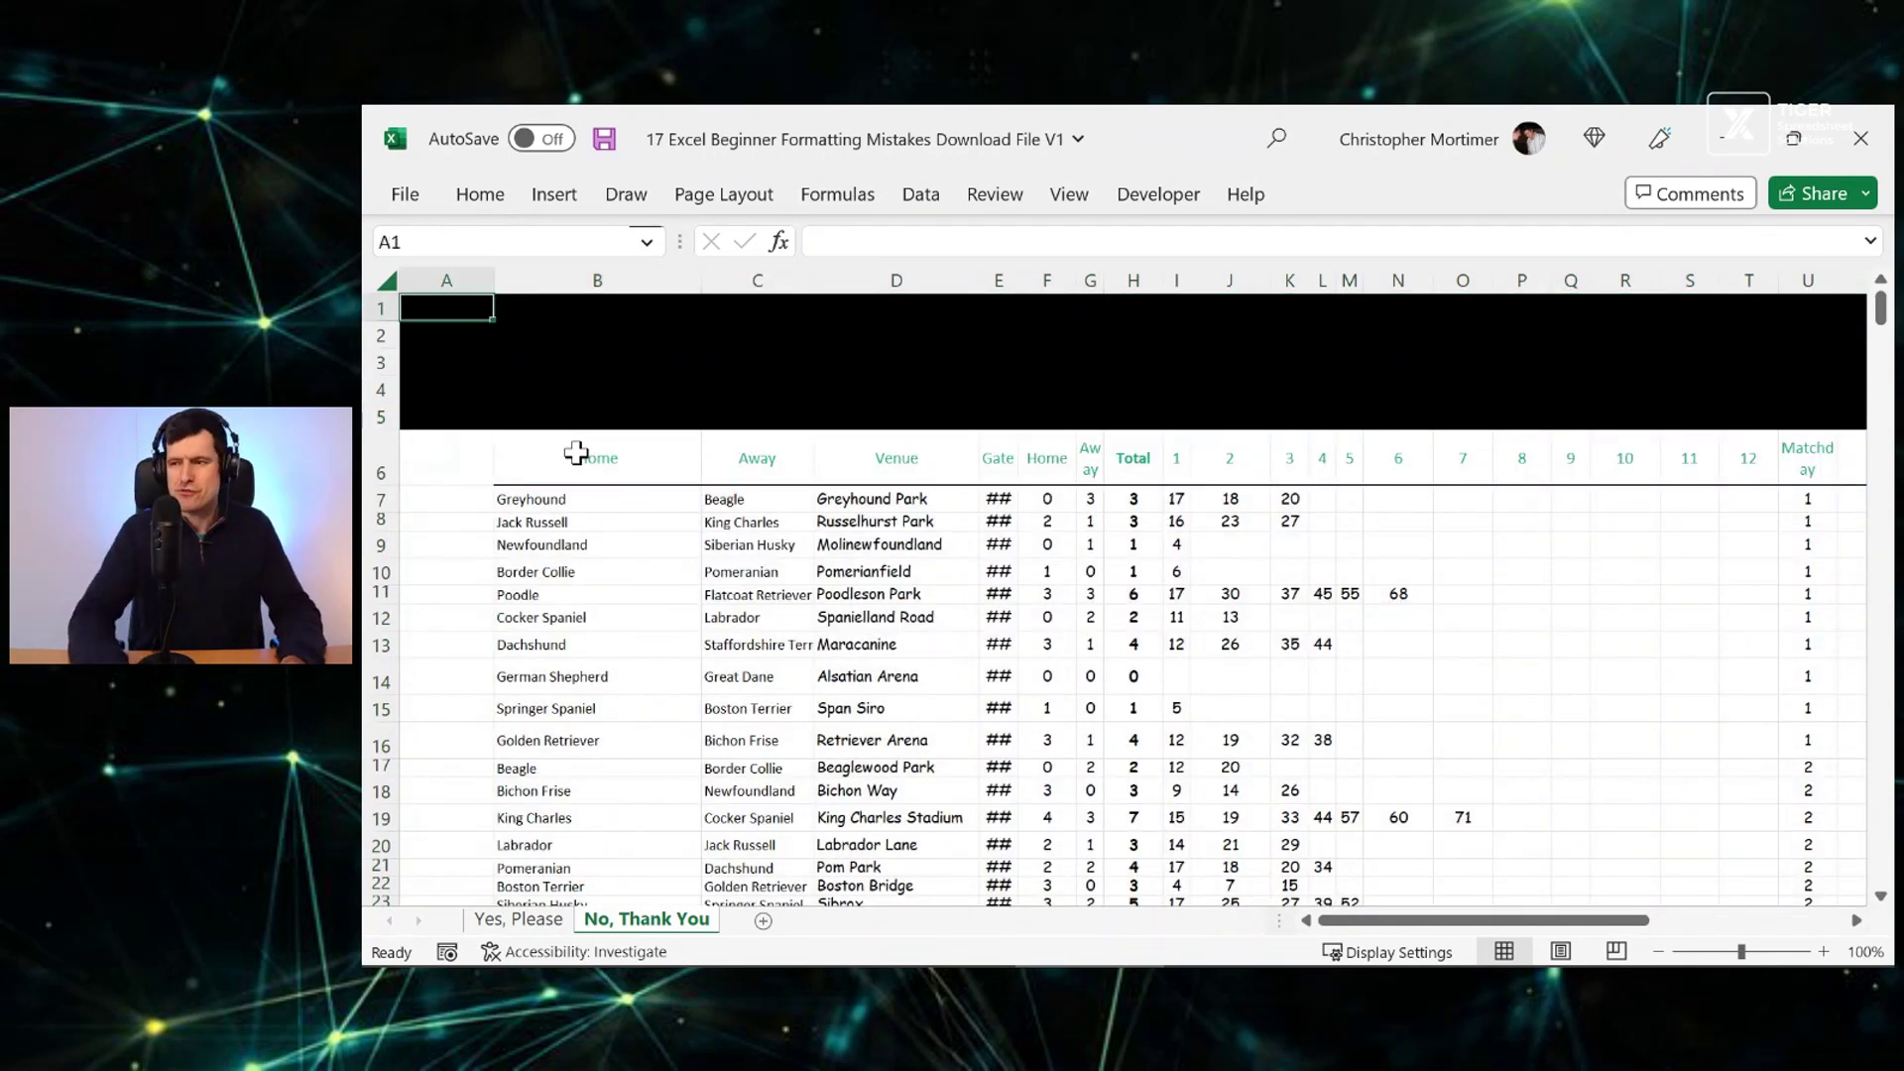
key("ctrl+Right")
key("Left")
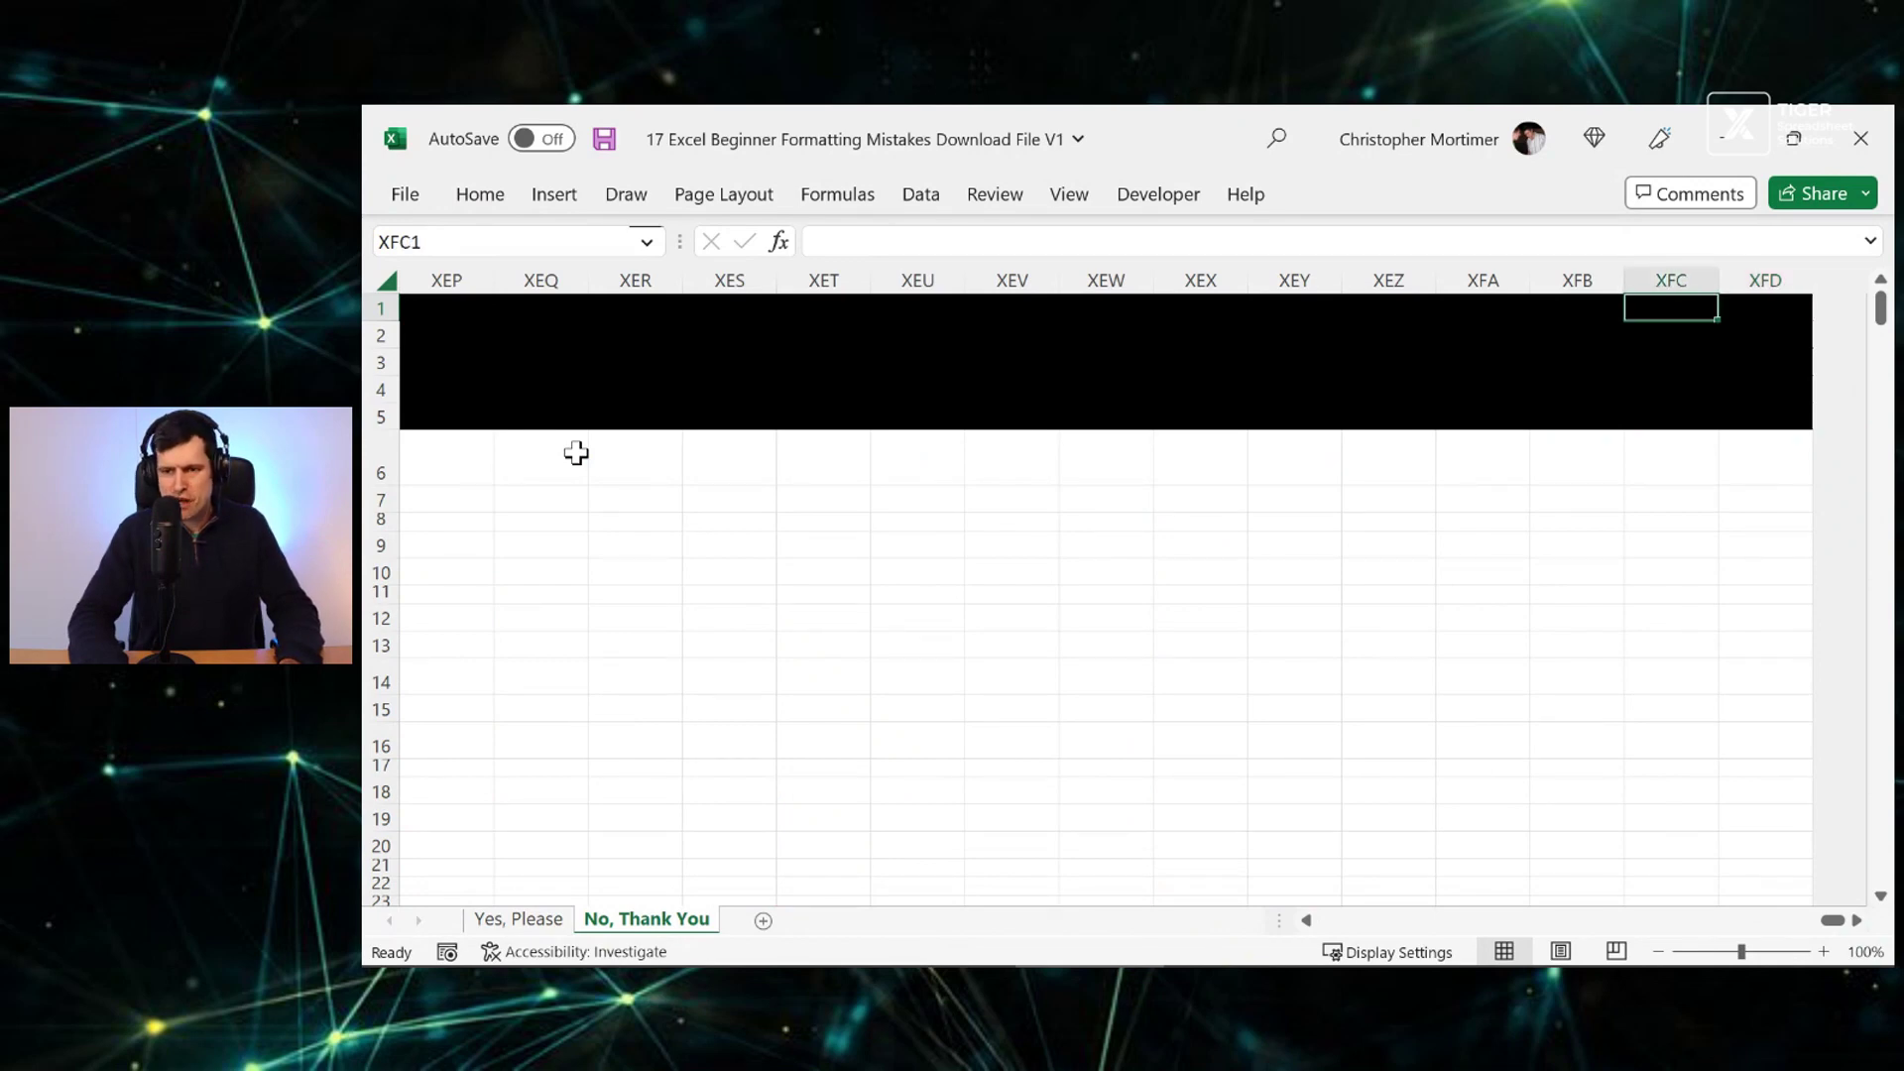
key("ctrl+Left")
key("Down")
key("Down")
key("Down")
key("Down")
key("Down")
key("Down")
key("Down")
key("Down")
key("Down")
key("Right")
key("Right")
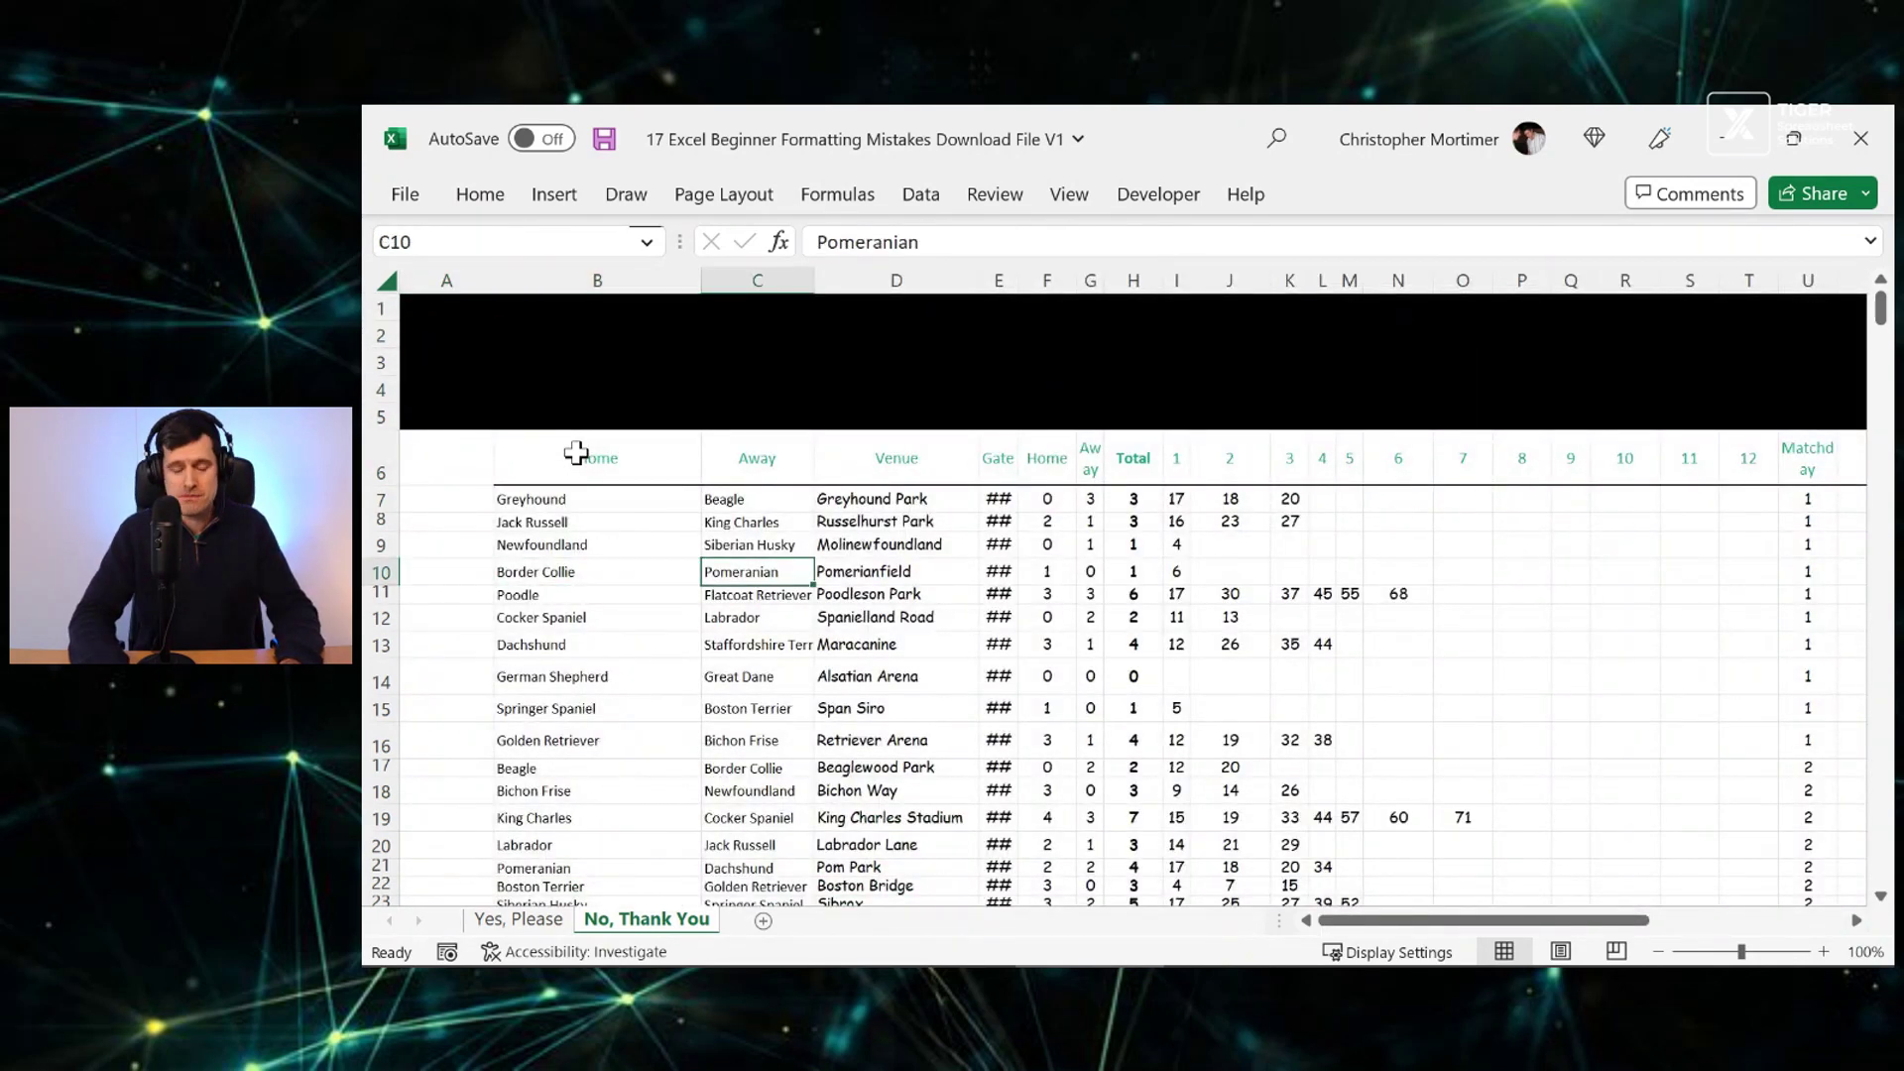
key("ctrl+Down")
key("Down")
key("Down")
key("Down")
key("Down")
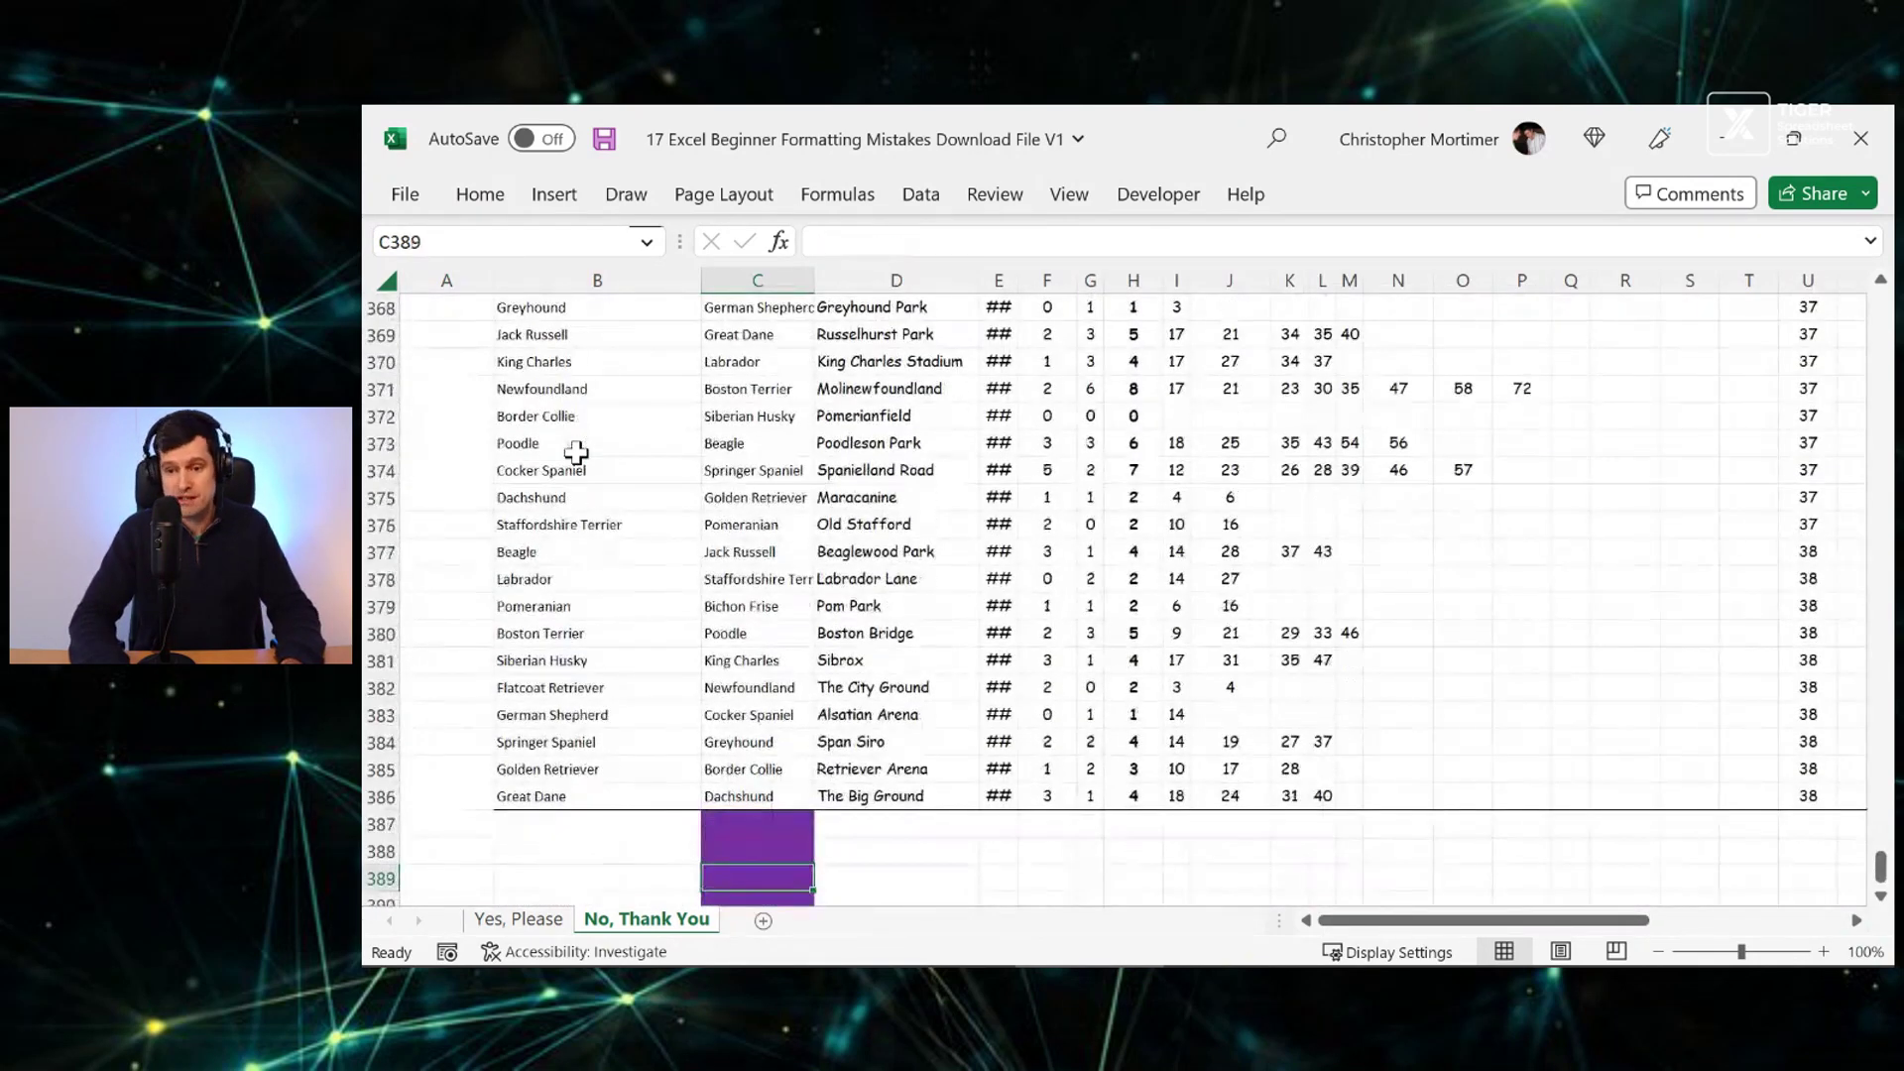
key("ctrl+Down")
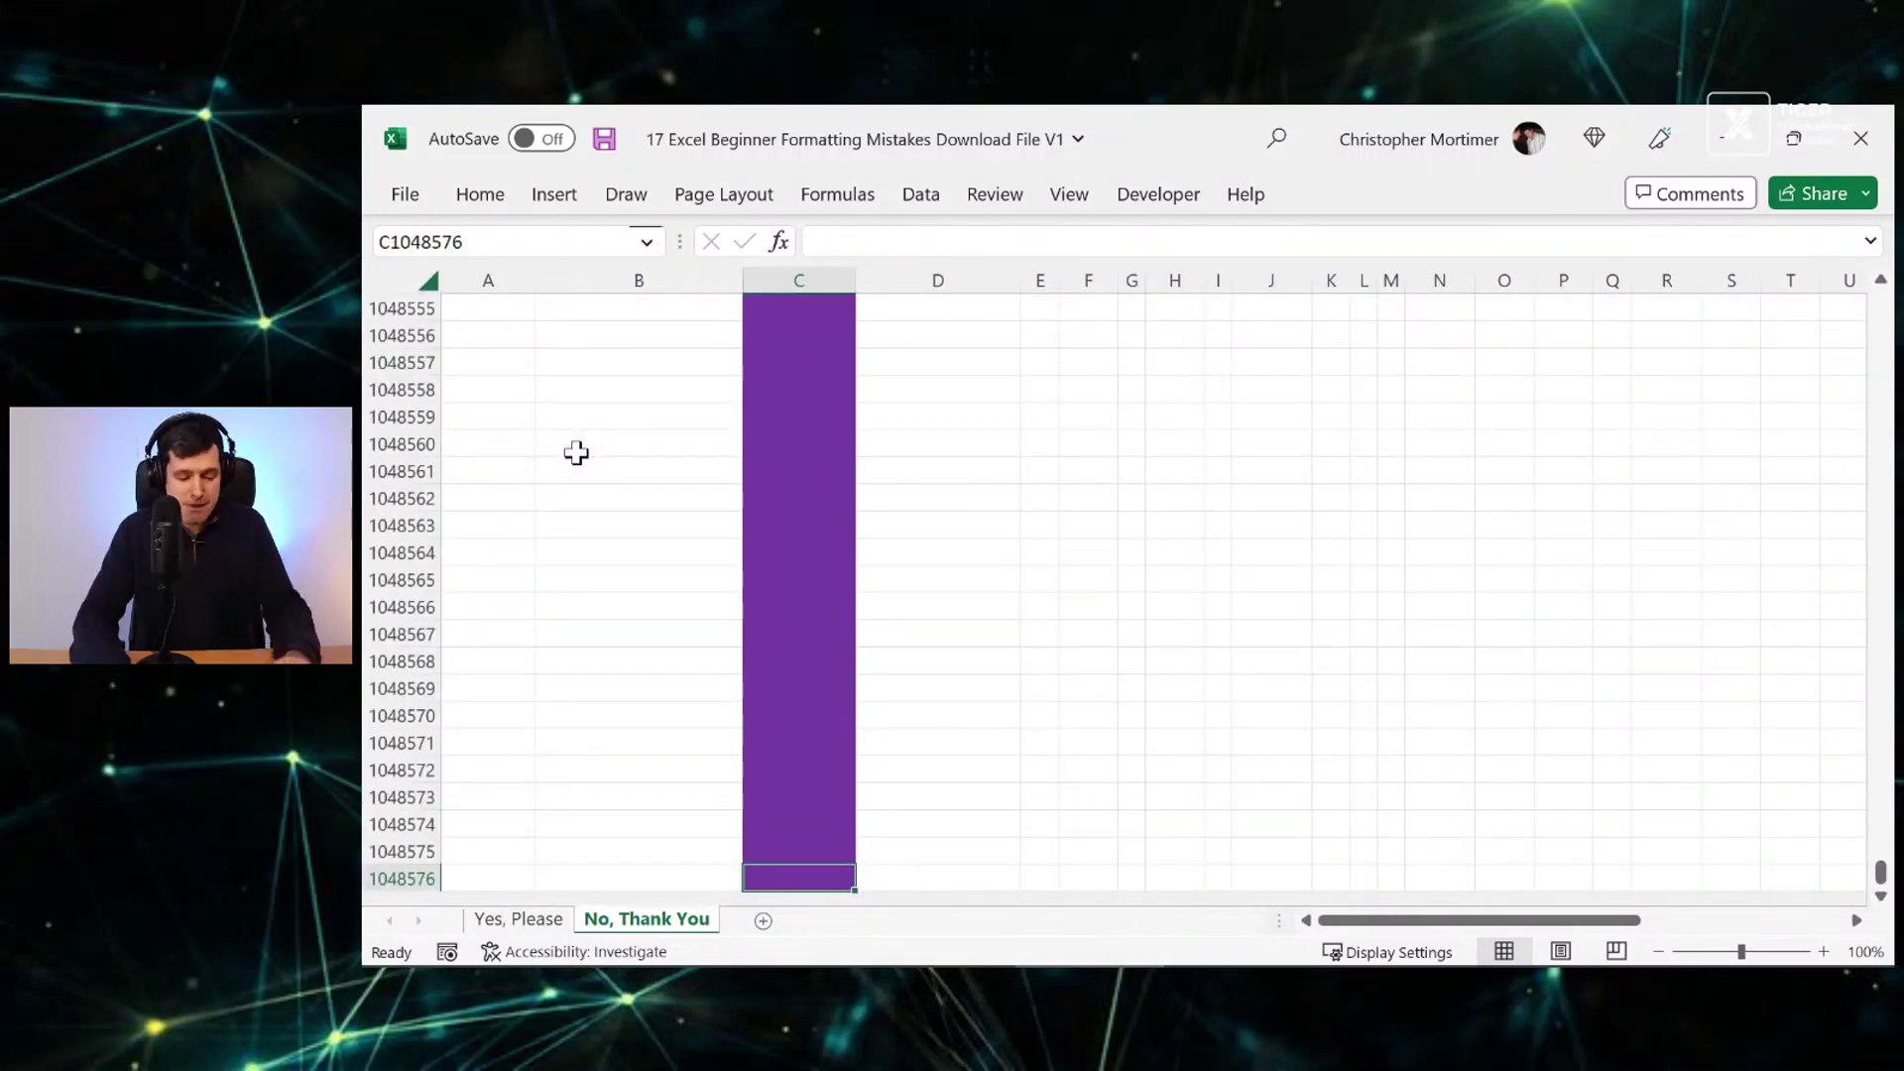
key("ctrl+Up")
key("Down")
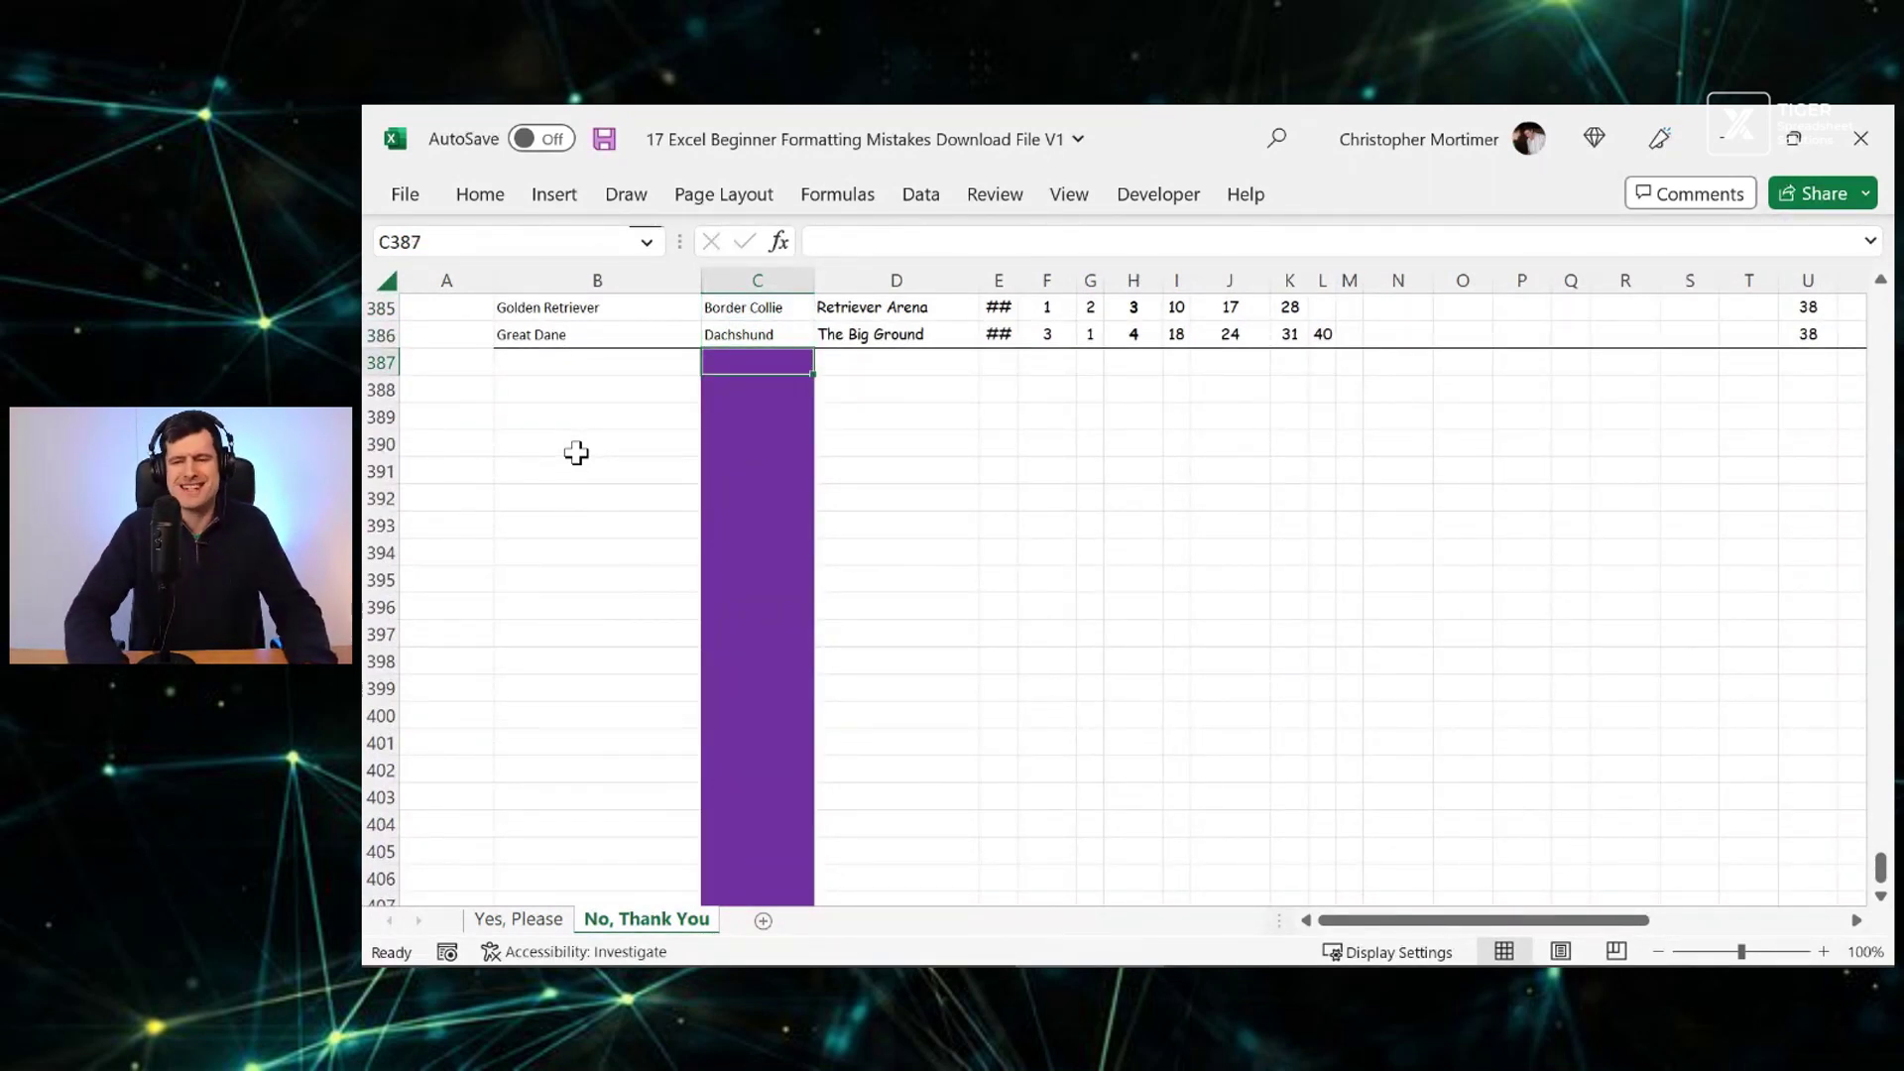
key("ctrl+shift+Down")
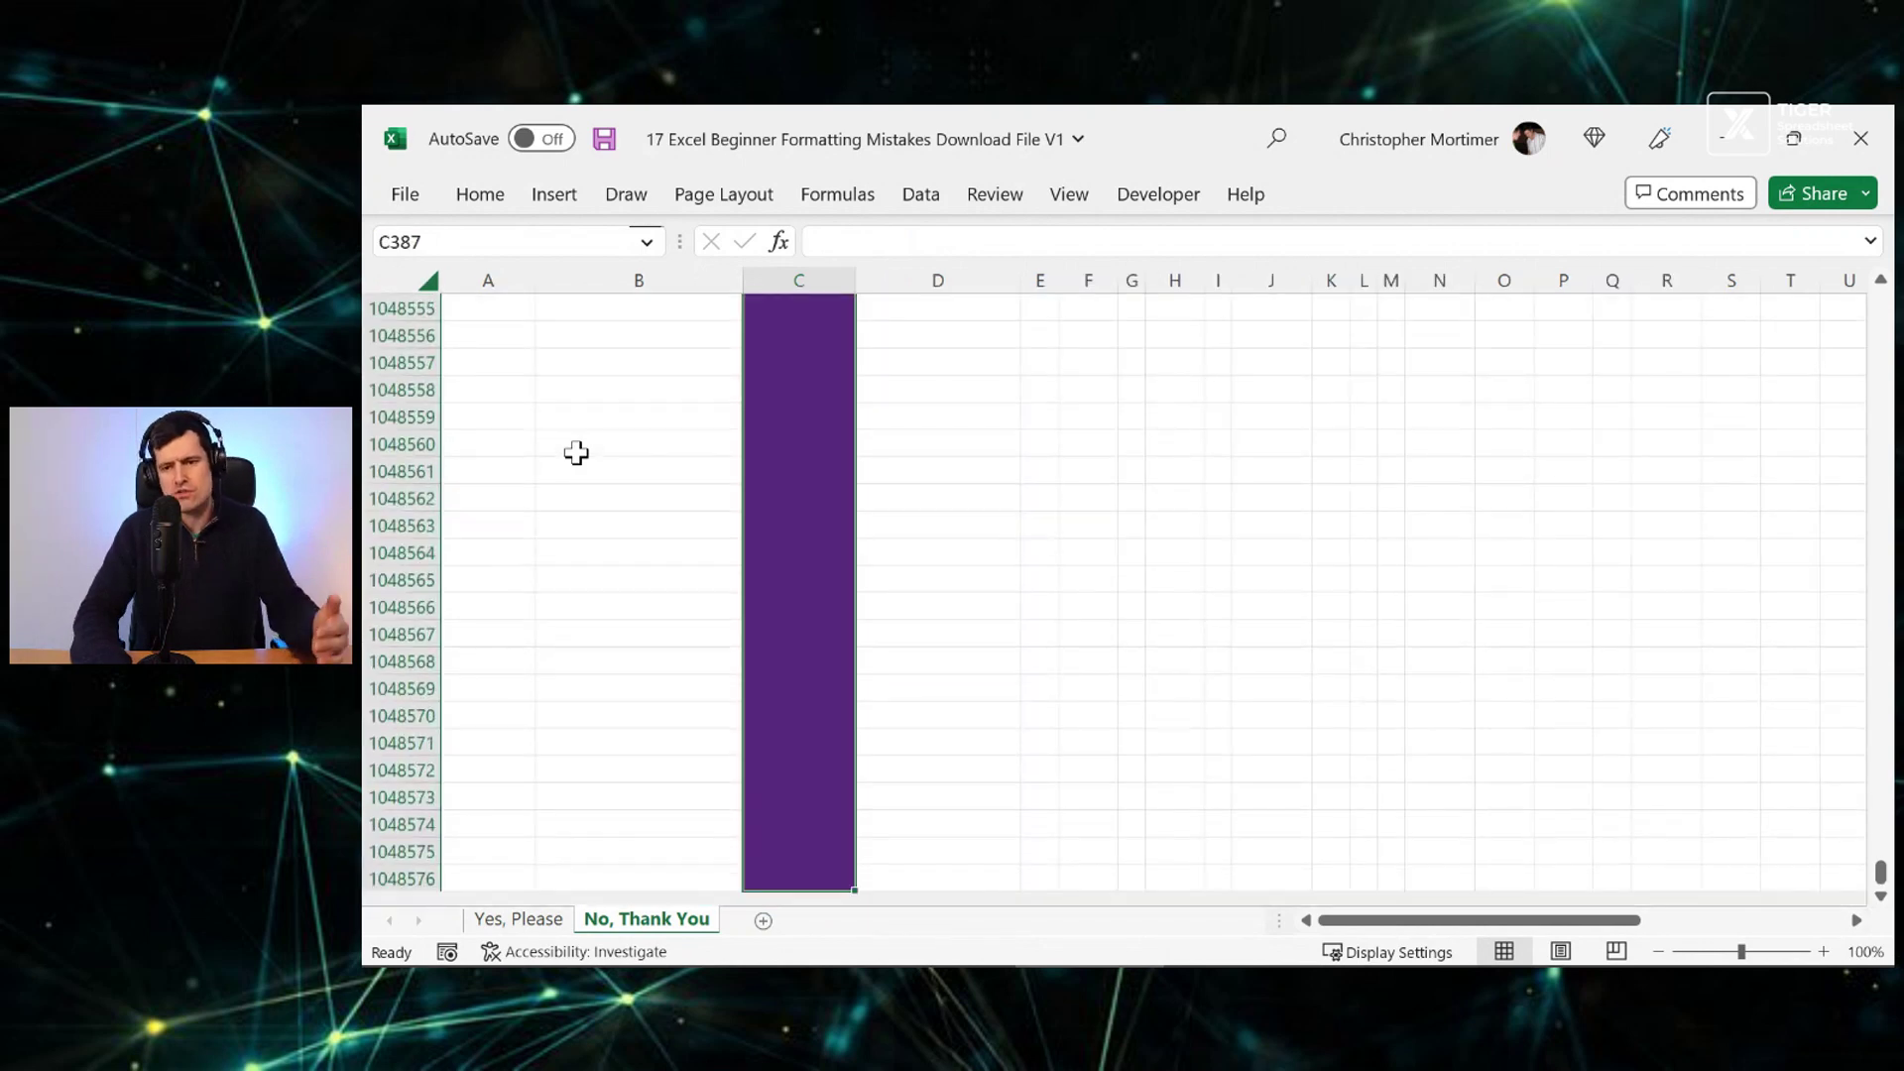
key("alt")
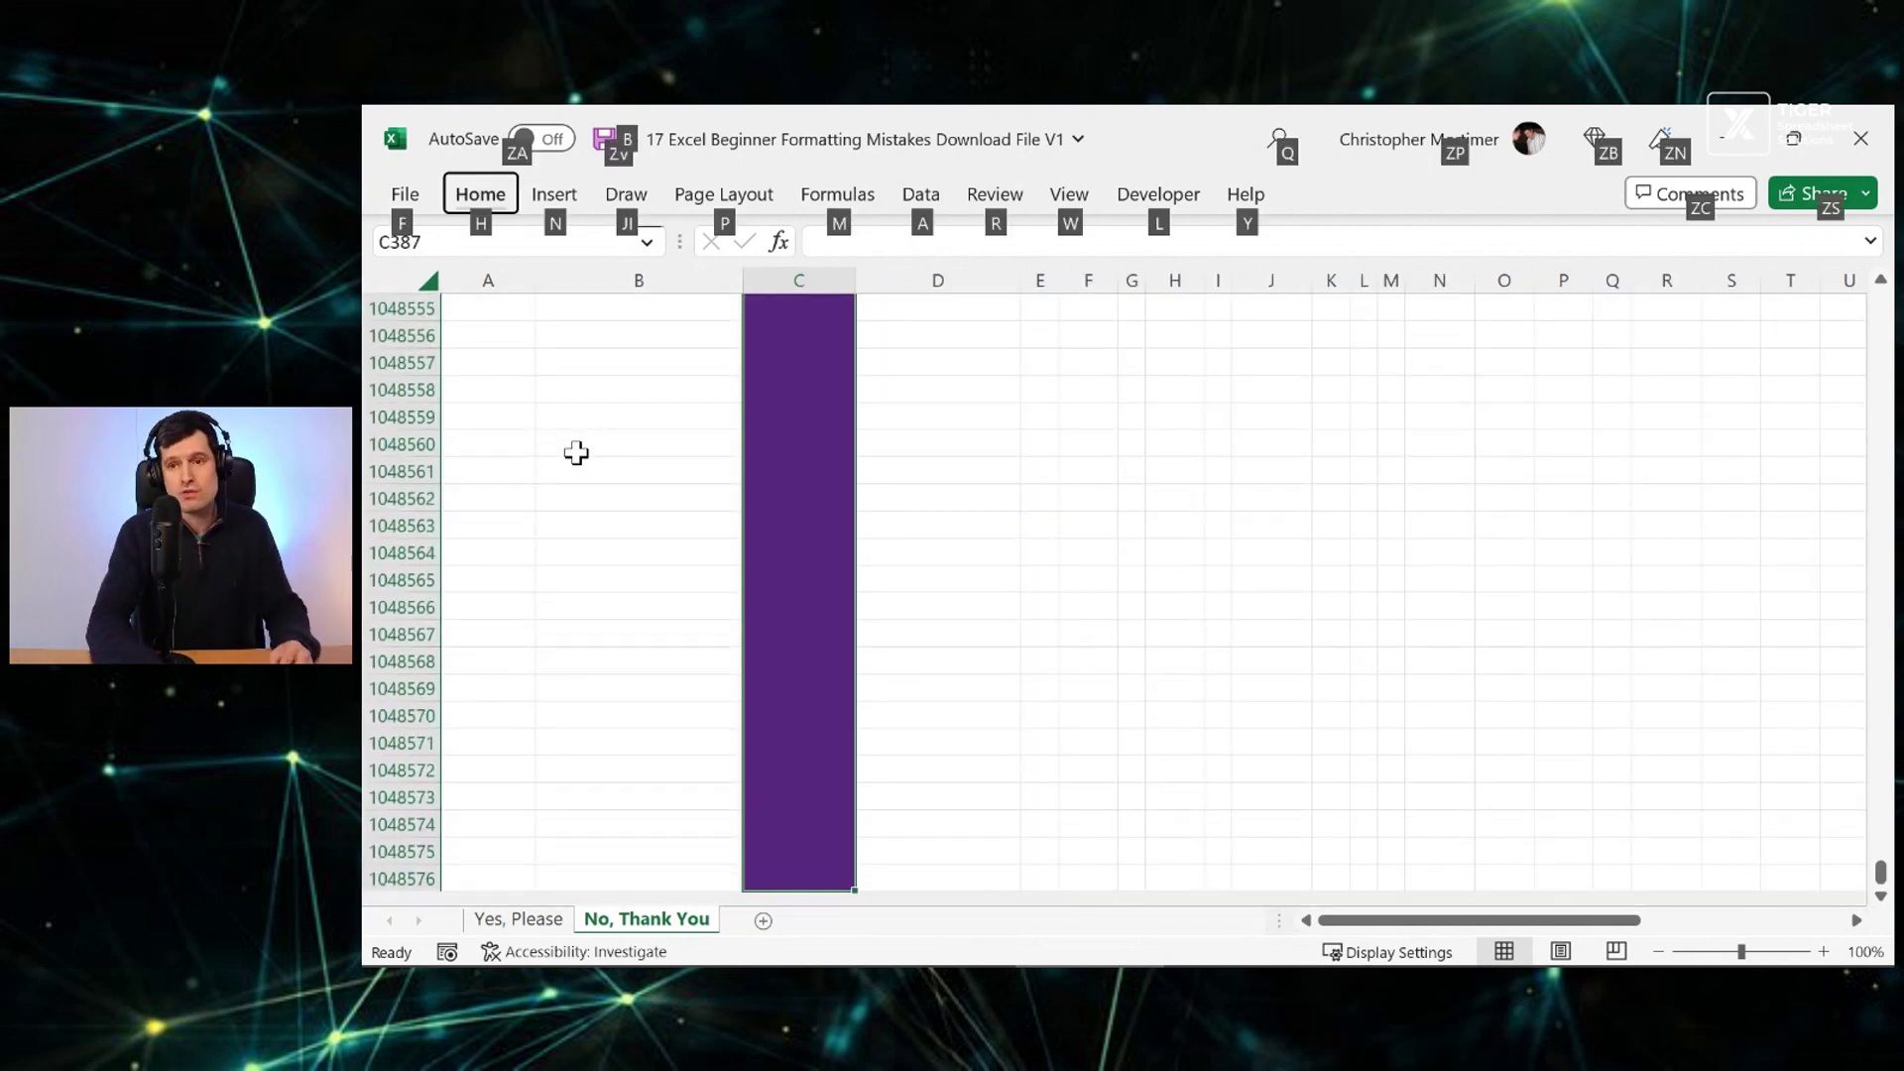
key("h")
key("h")
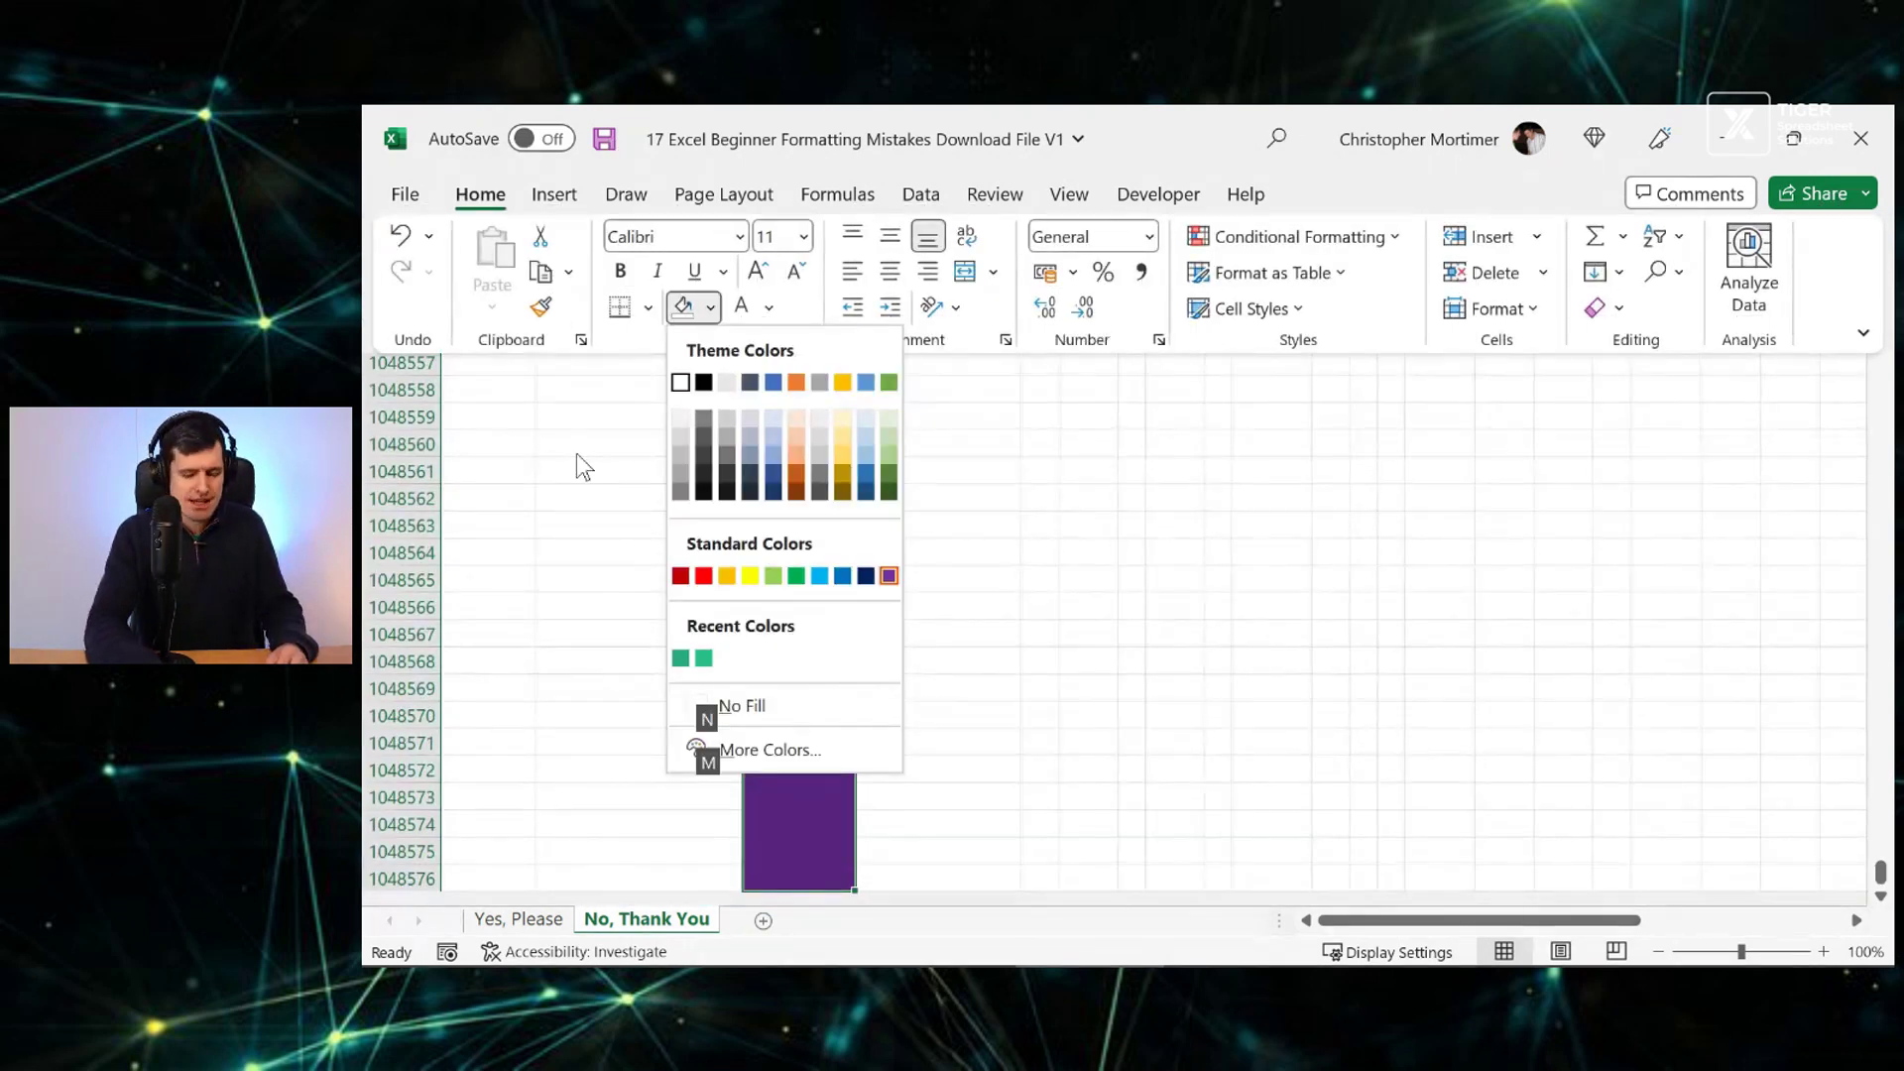
key("n")
key("ctrl+BackSpace")
key("Up")
key("Up")
key("Up")
key("Up")
key("Up")
key("Up")
key("Up")
key("Up")
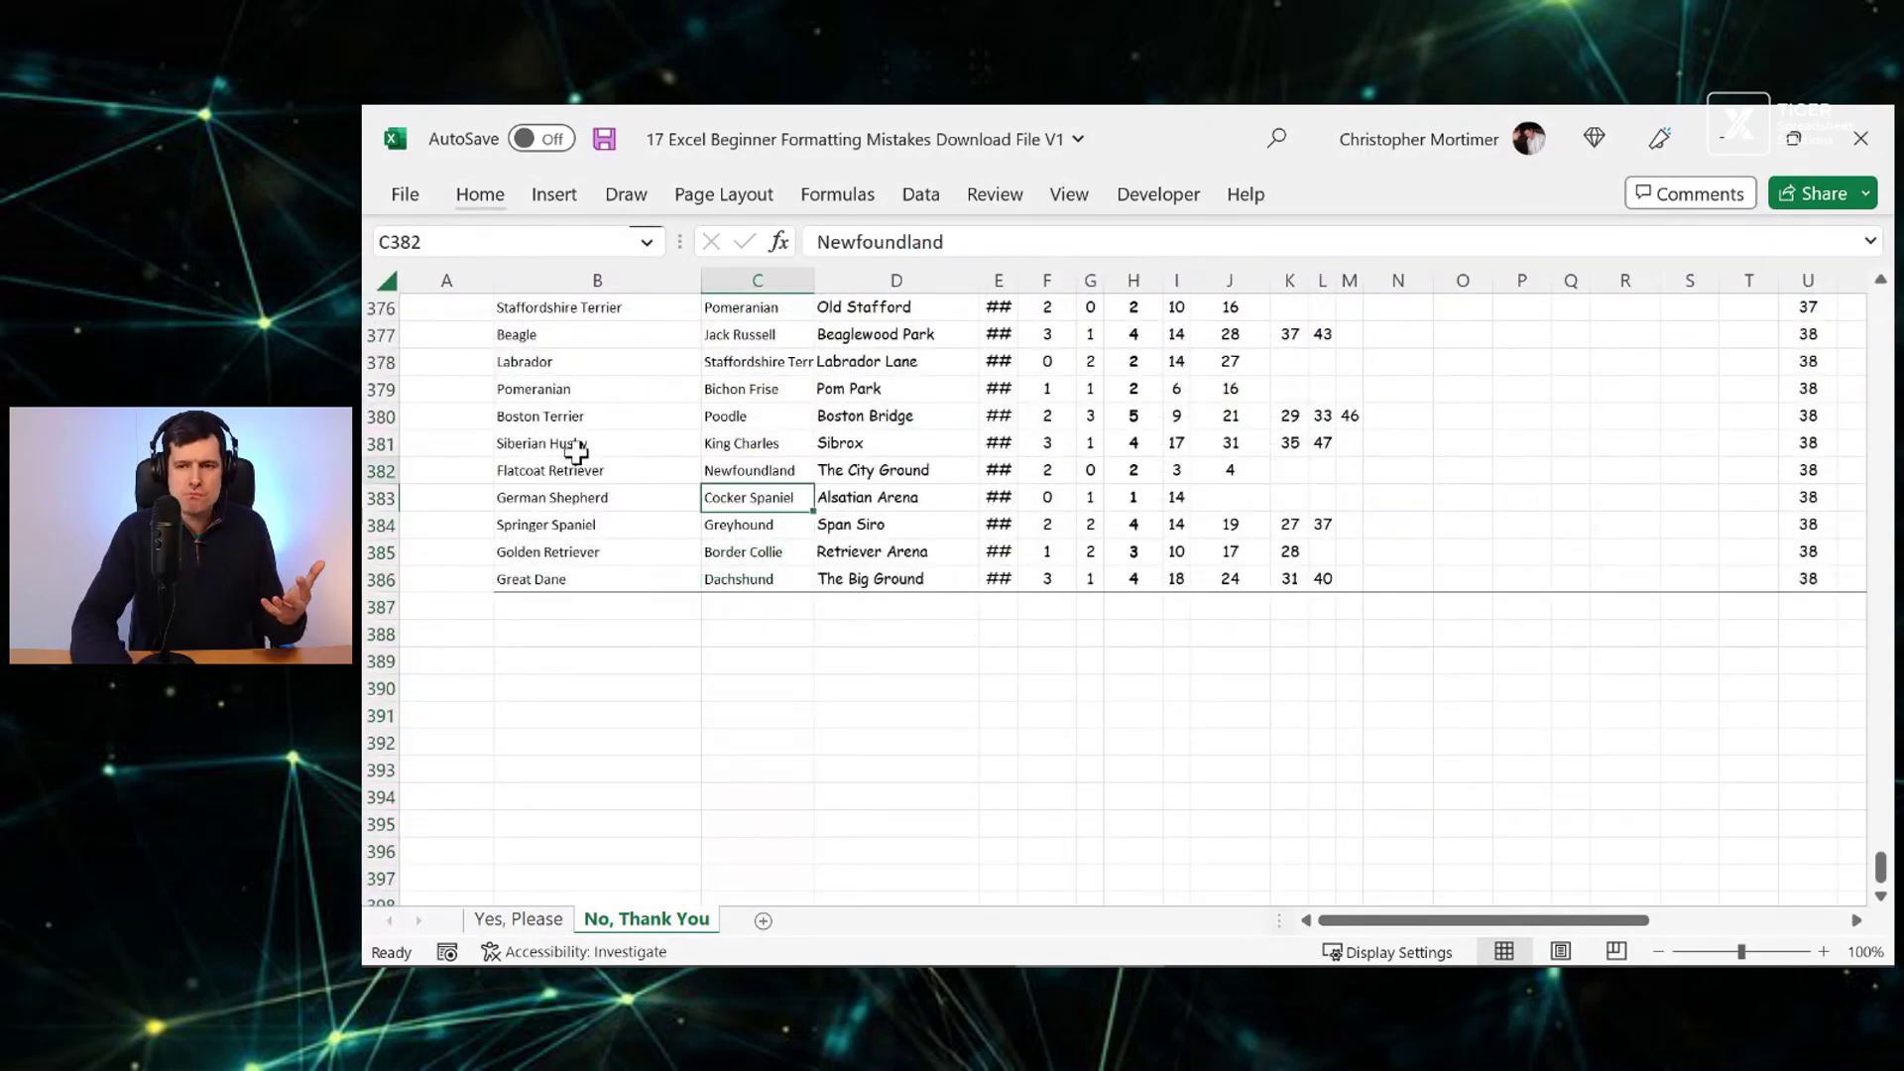
key("Up")
key("Up")
key("Up")
key("Up")
key("Up")
key("Up")
key("Up")
key("Up")
key("Up")
key("Up")
key("Up")
key("Up")
key("Up")
key("Up")
key("Up")
key("Up")
key("Up")
key("Up")
key("Up")
key("Up")
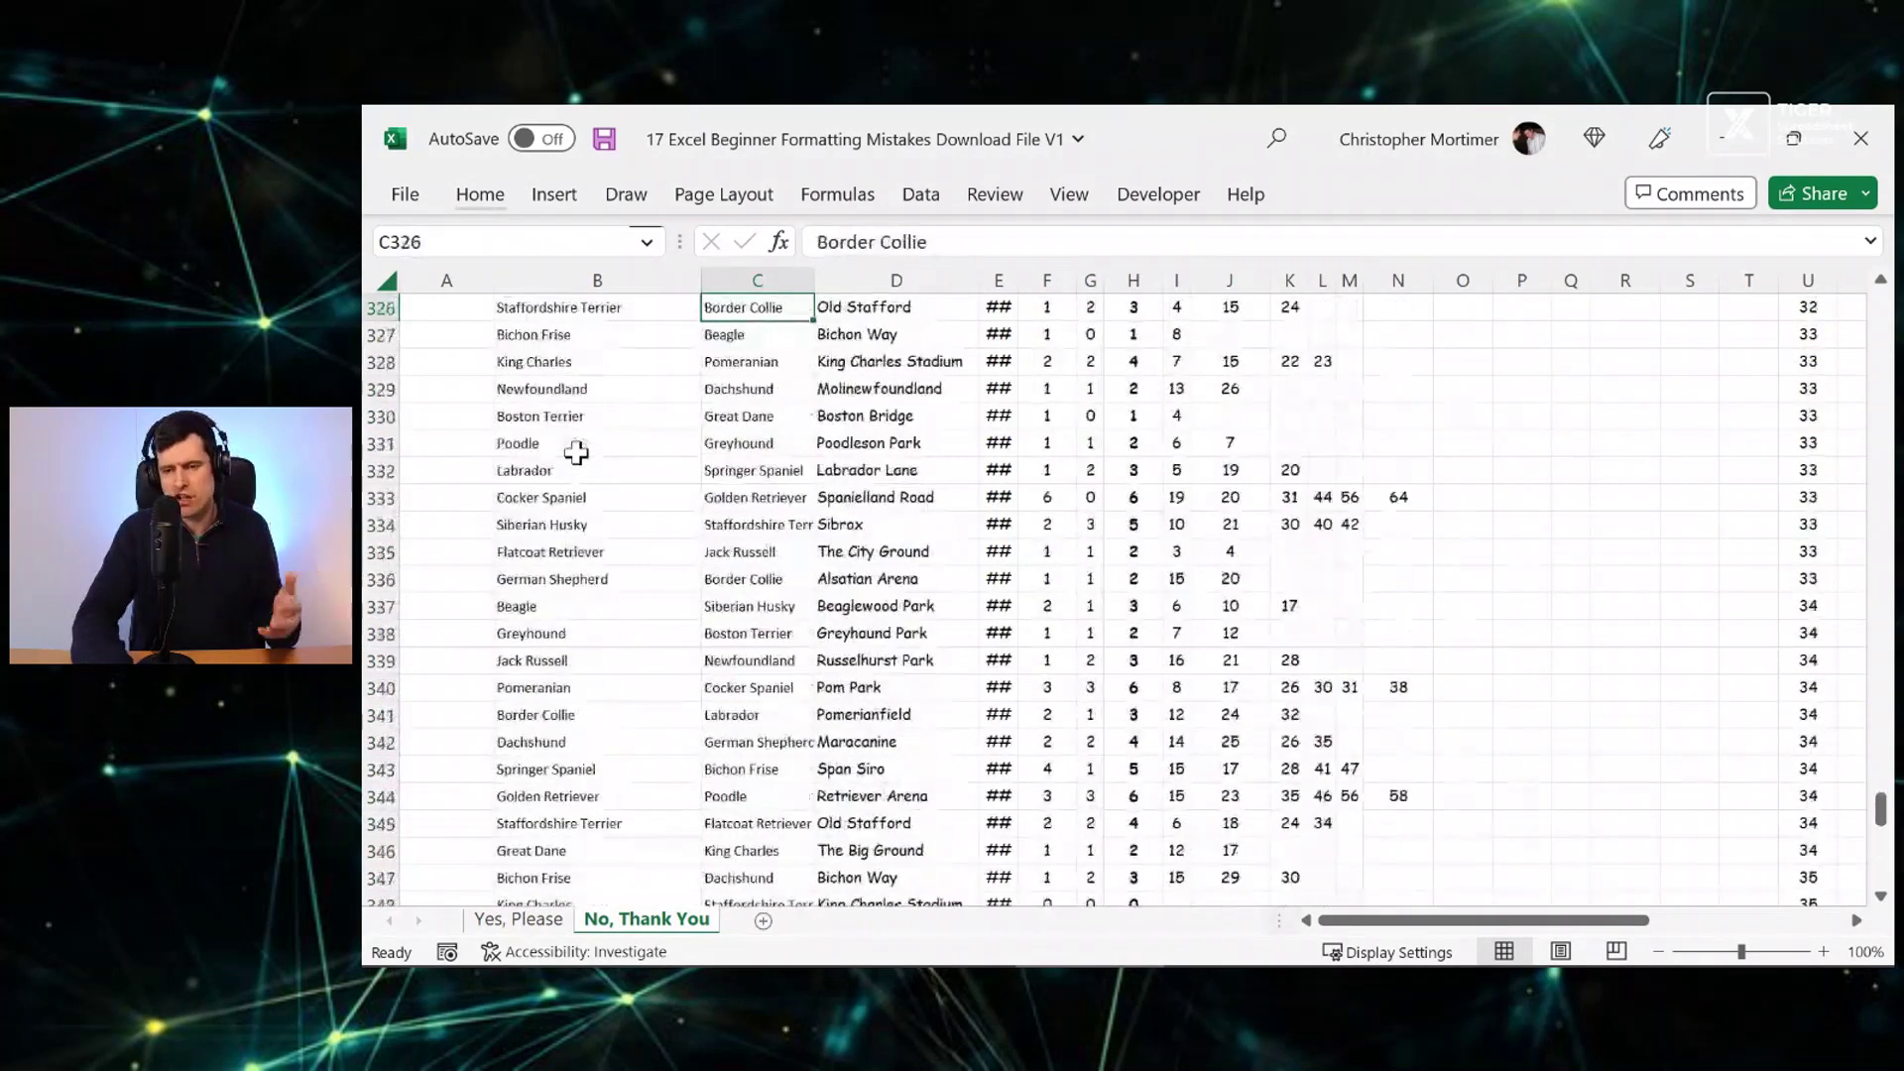
key("Up")
key("Up")
key("Up")
key("Up")
key("Up")
key("Up")
key("Up")
key("Up")
key("Up")
key("Up")
key("Up")
key("Up")
key("Up")
key("Up")
key("Up")
key("Up")
key("Up")
key("Up")
key("Up")
key("Up")
key("ctrl+Up")
key("ctrl+Up")
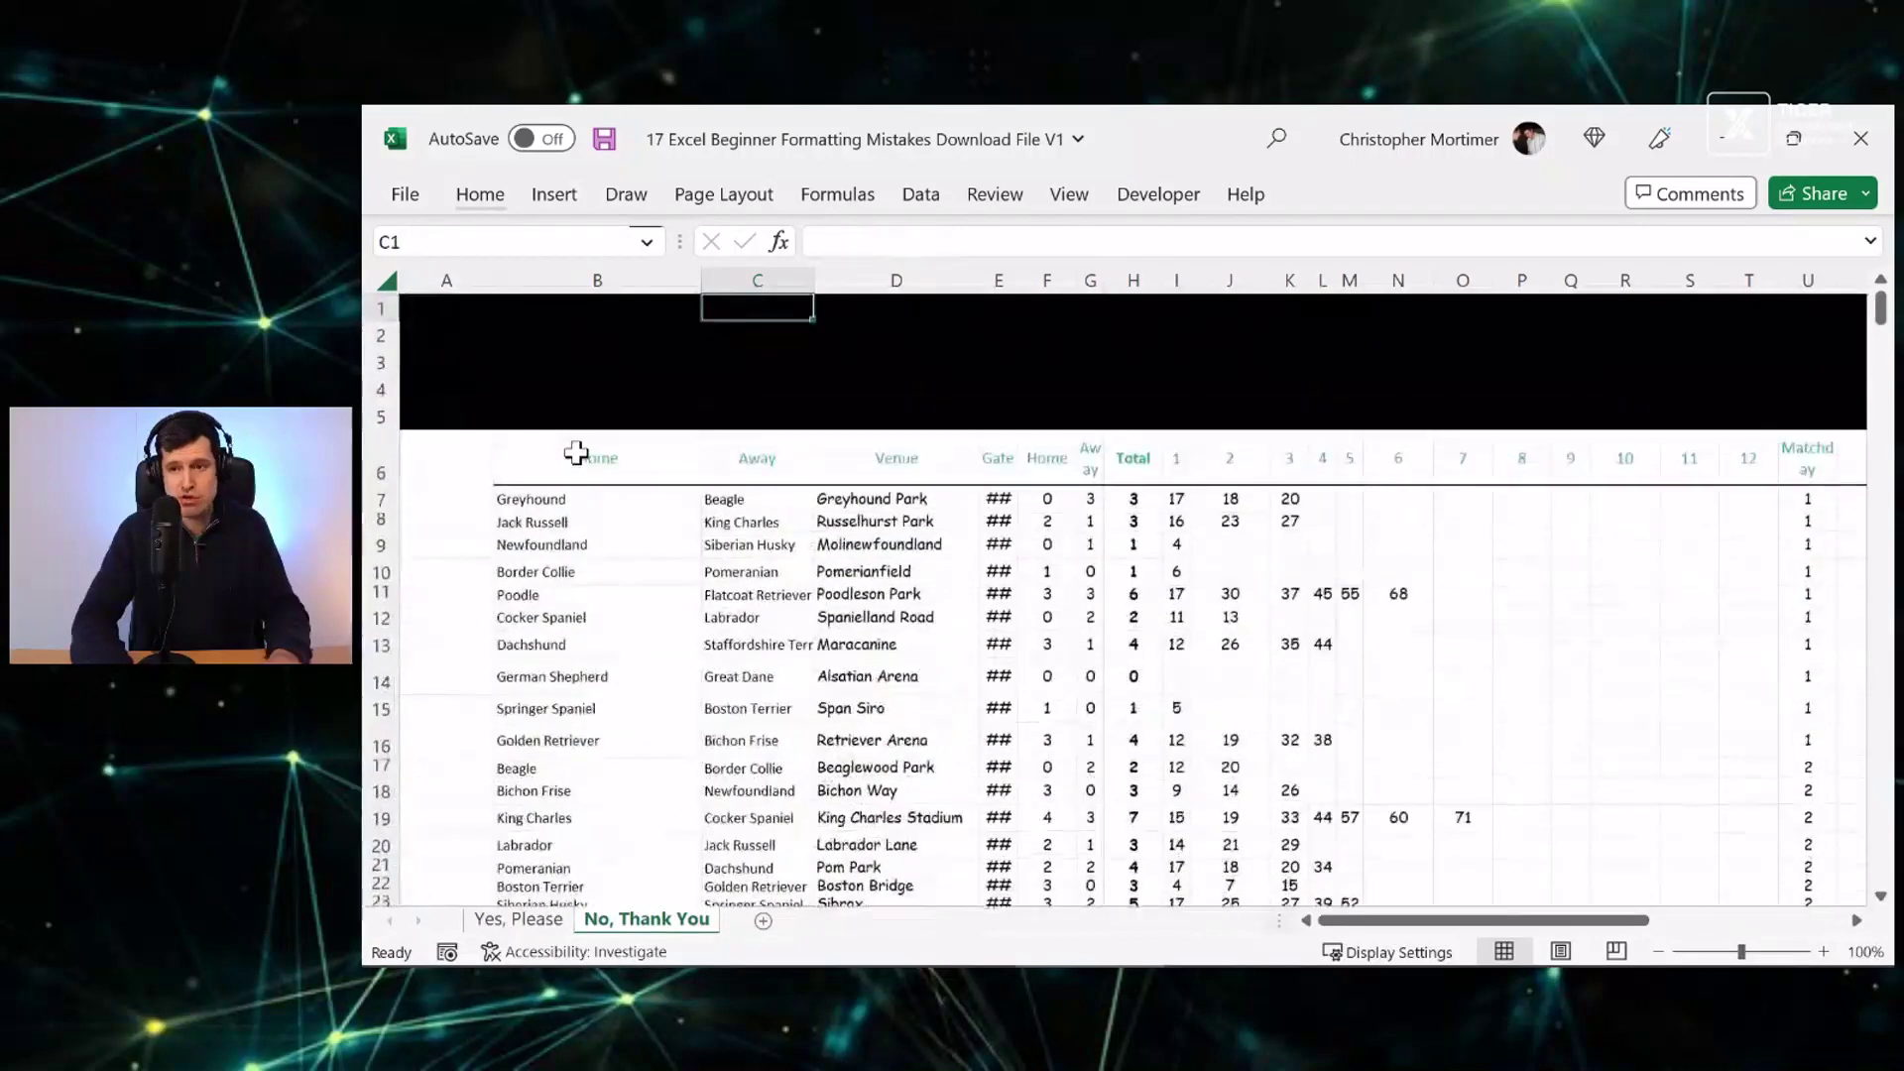
key("ctrl+Left")
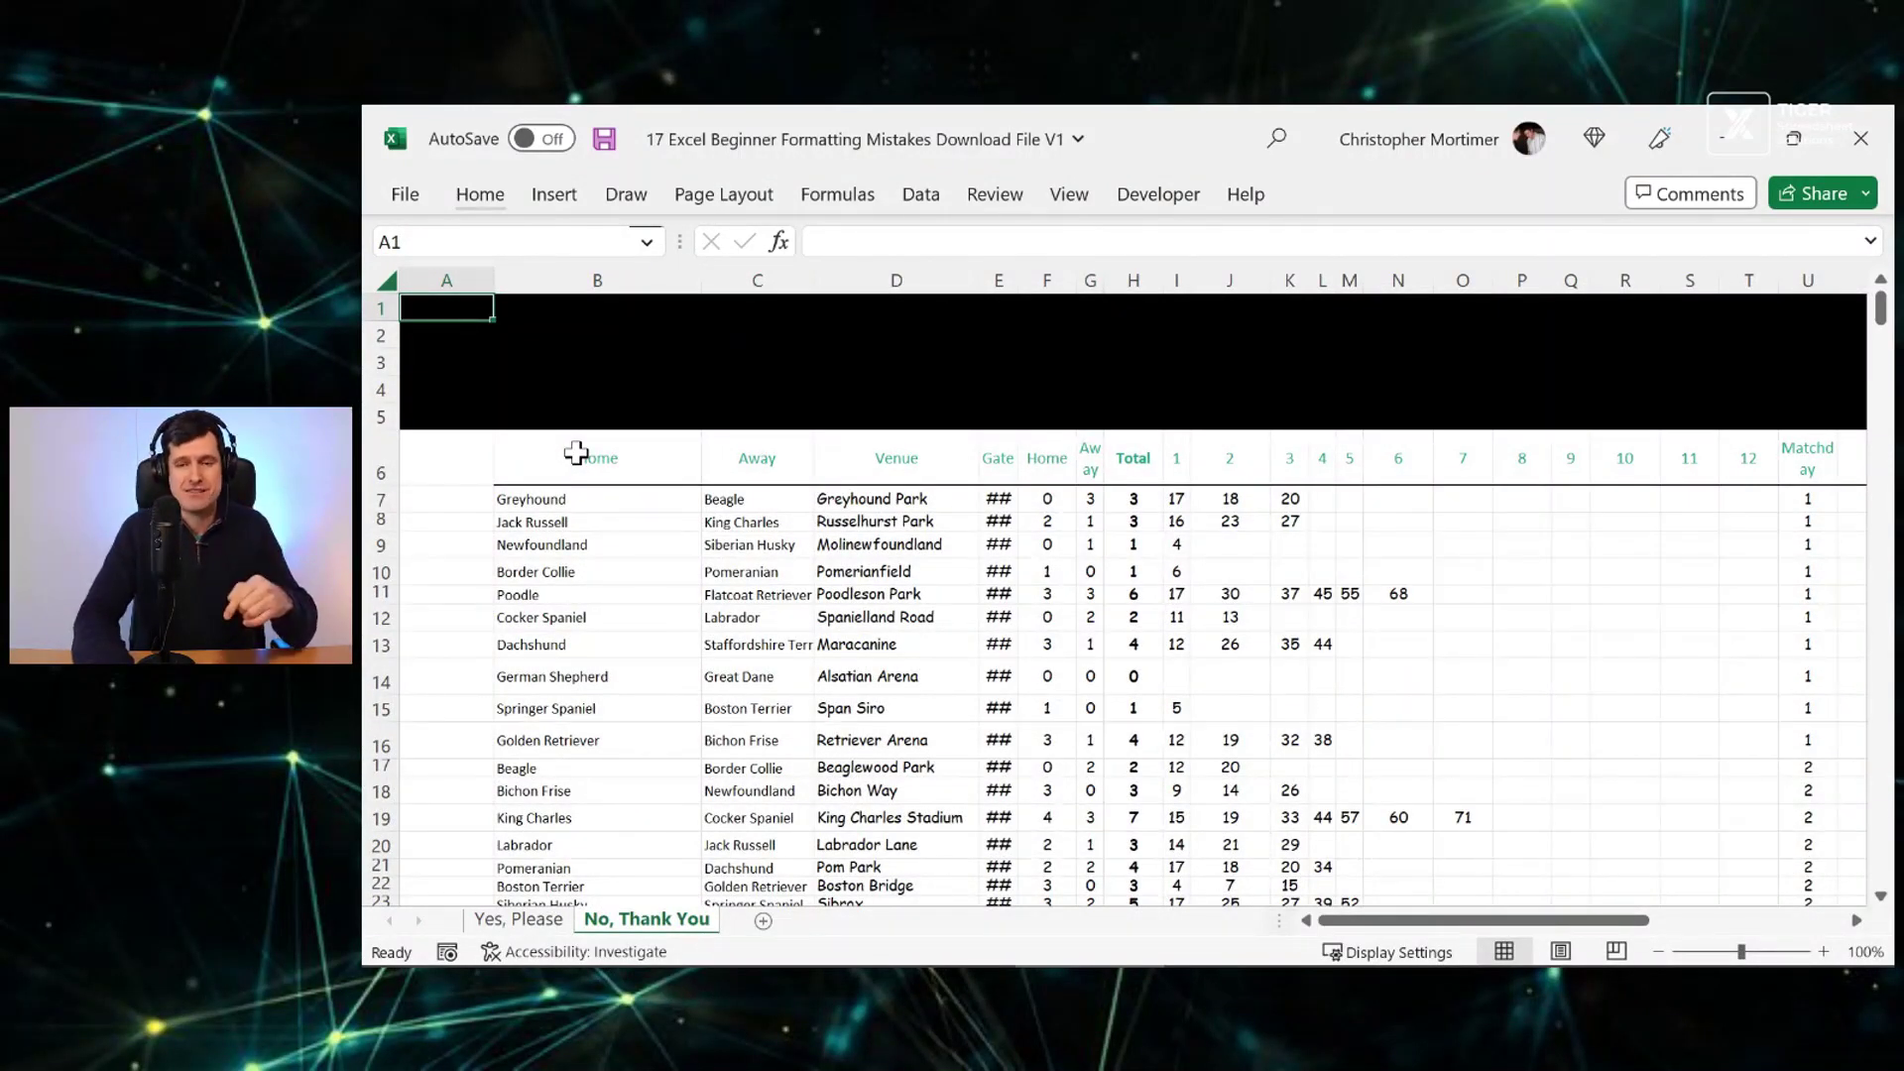
Select rows 1 to 5 and apply Clear All to remove the black banner
left_click(377, 310)
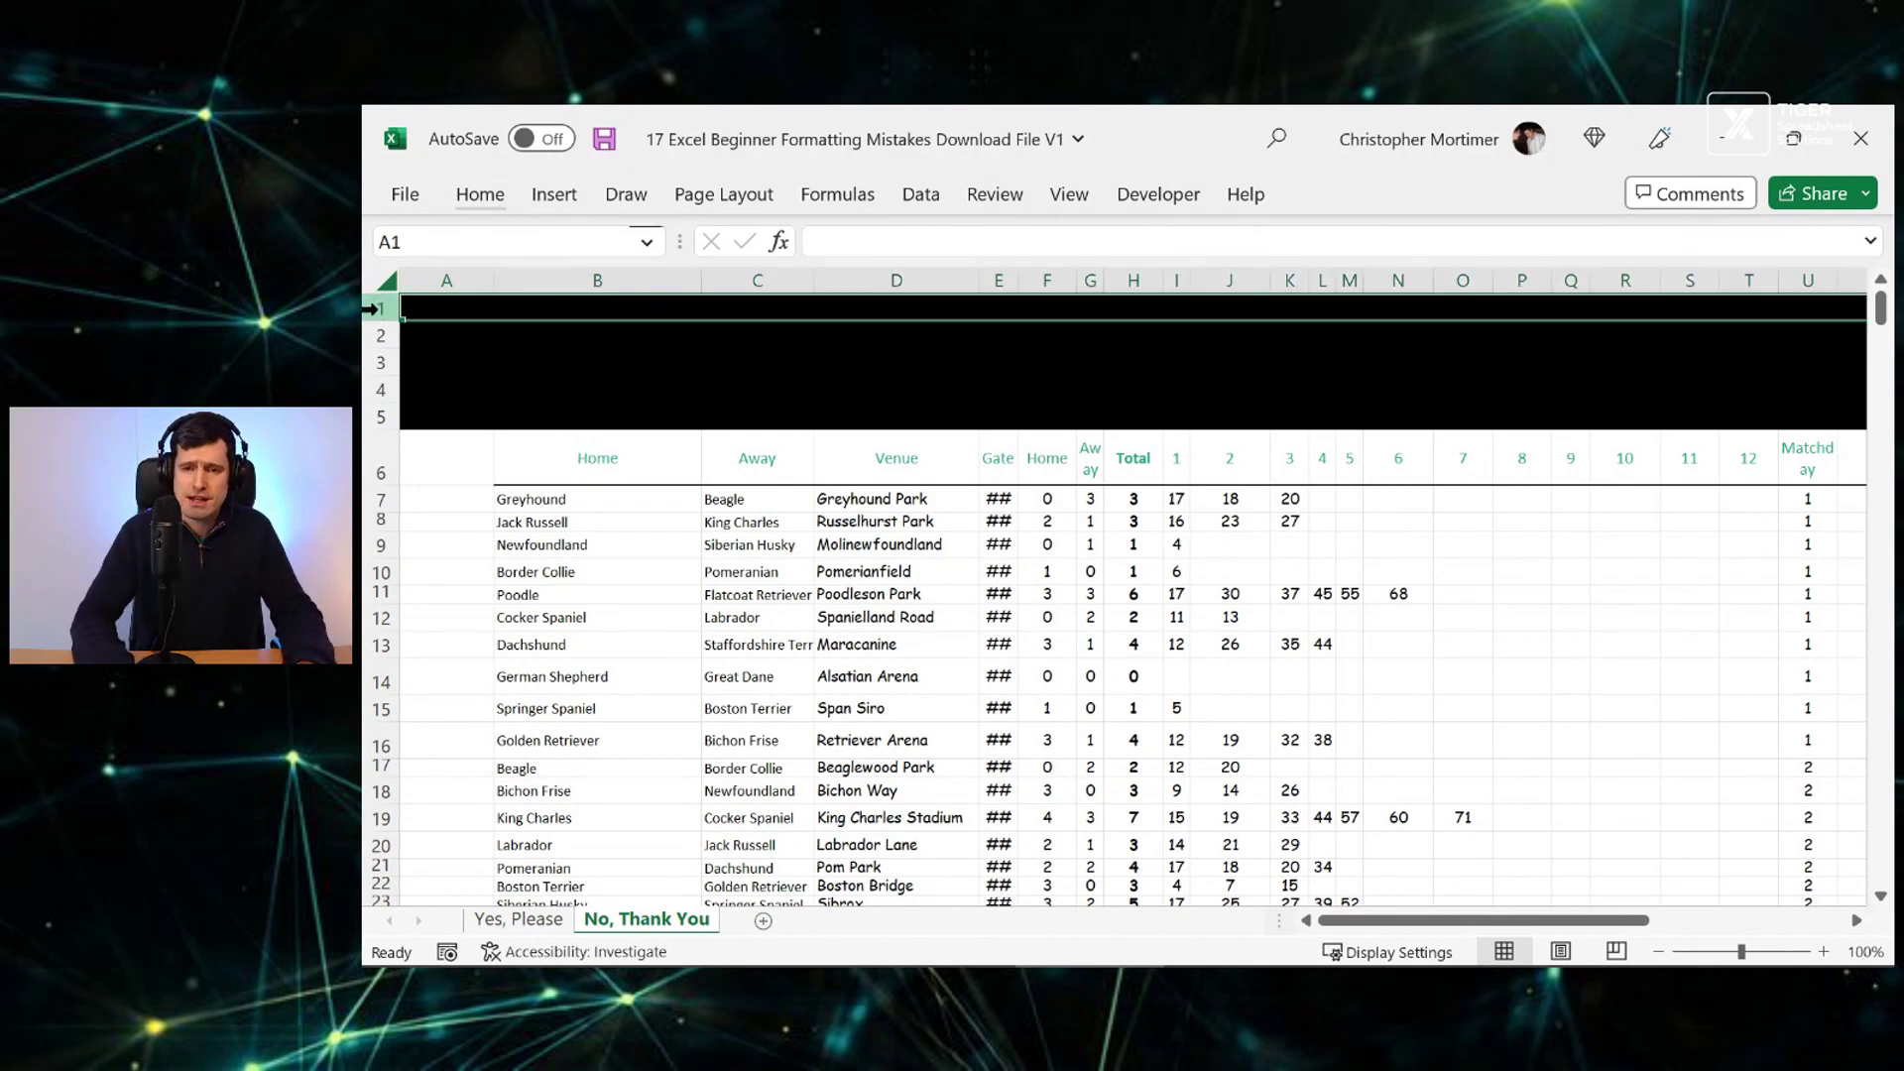
left_click_drag(372, 310, 370, 419)
left_click(482, 195)
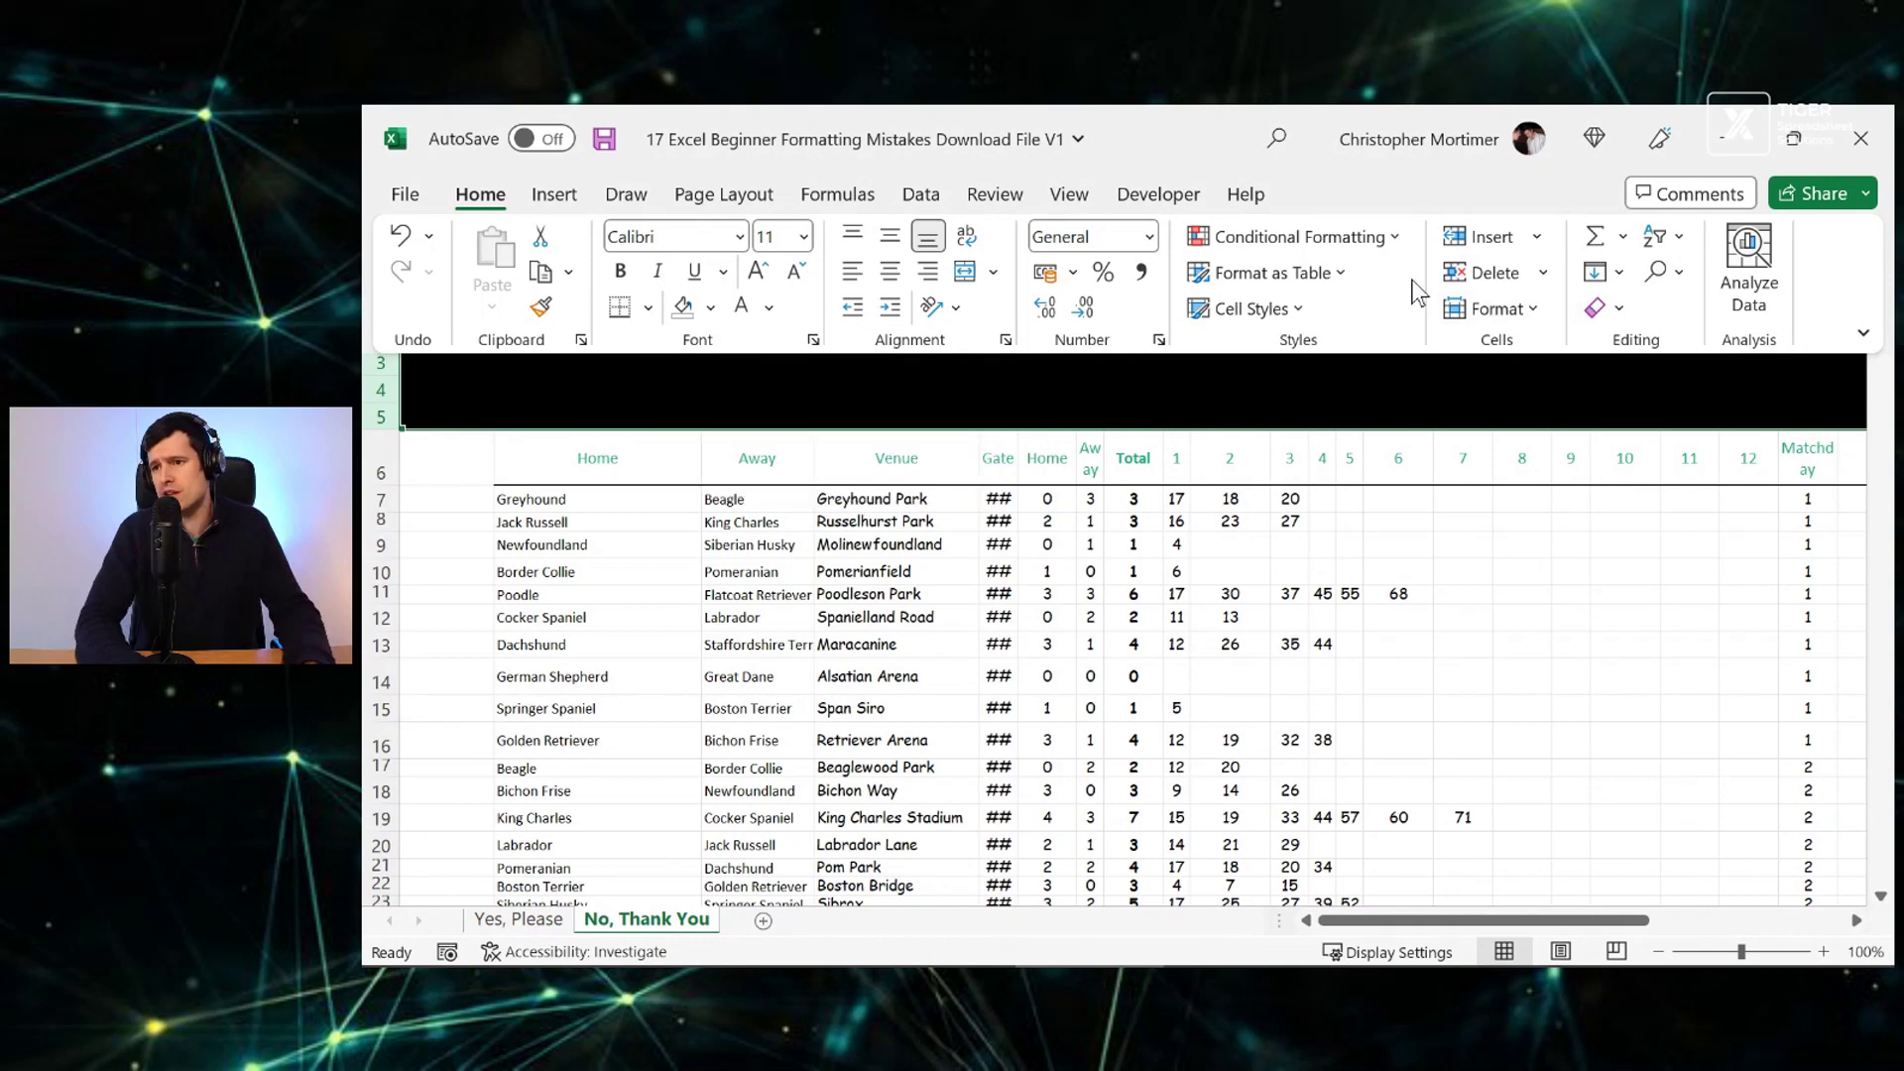
left_click(1620, 308)
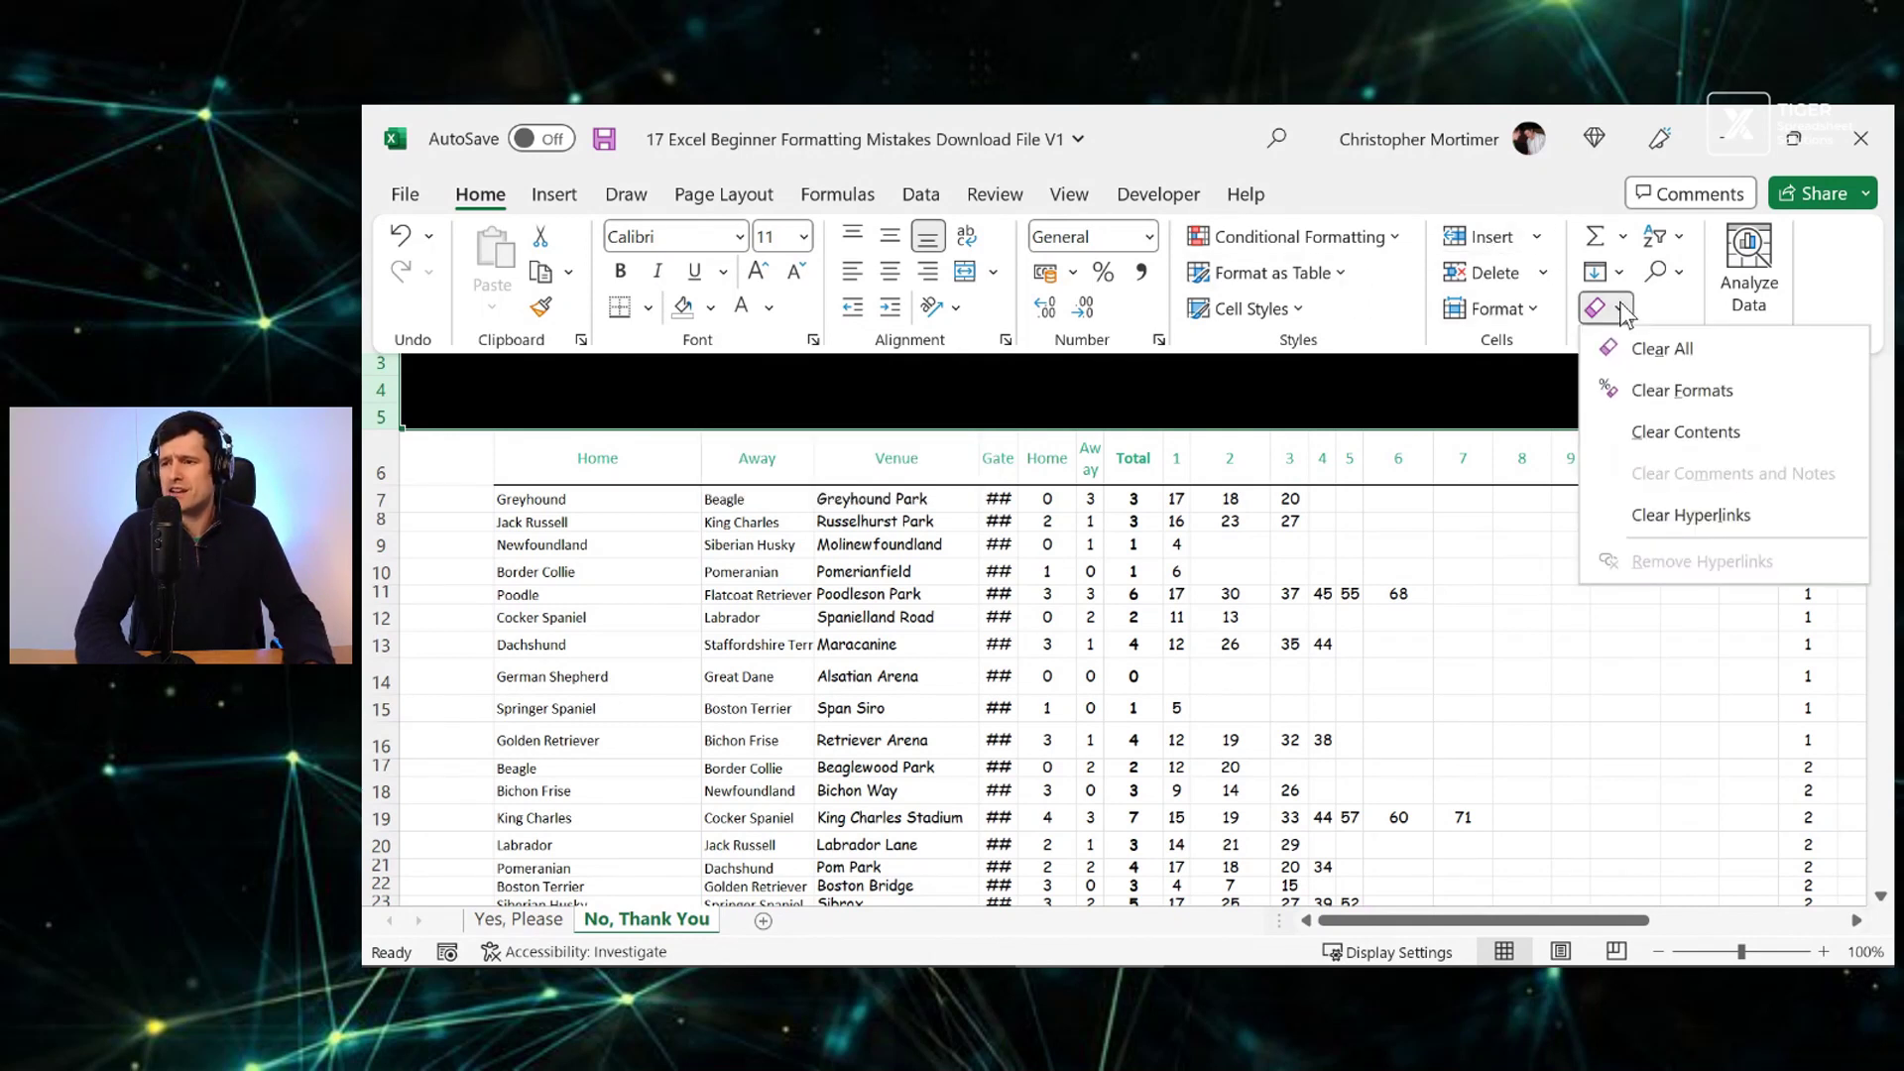
left_click(1640, 354)
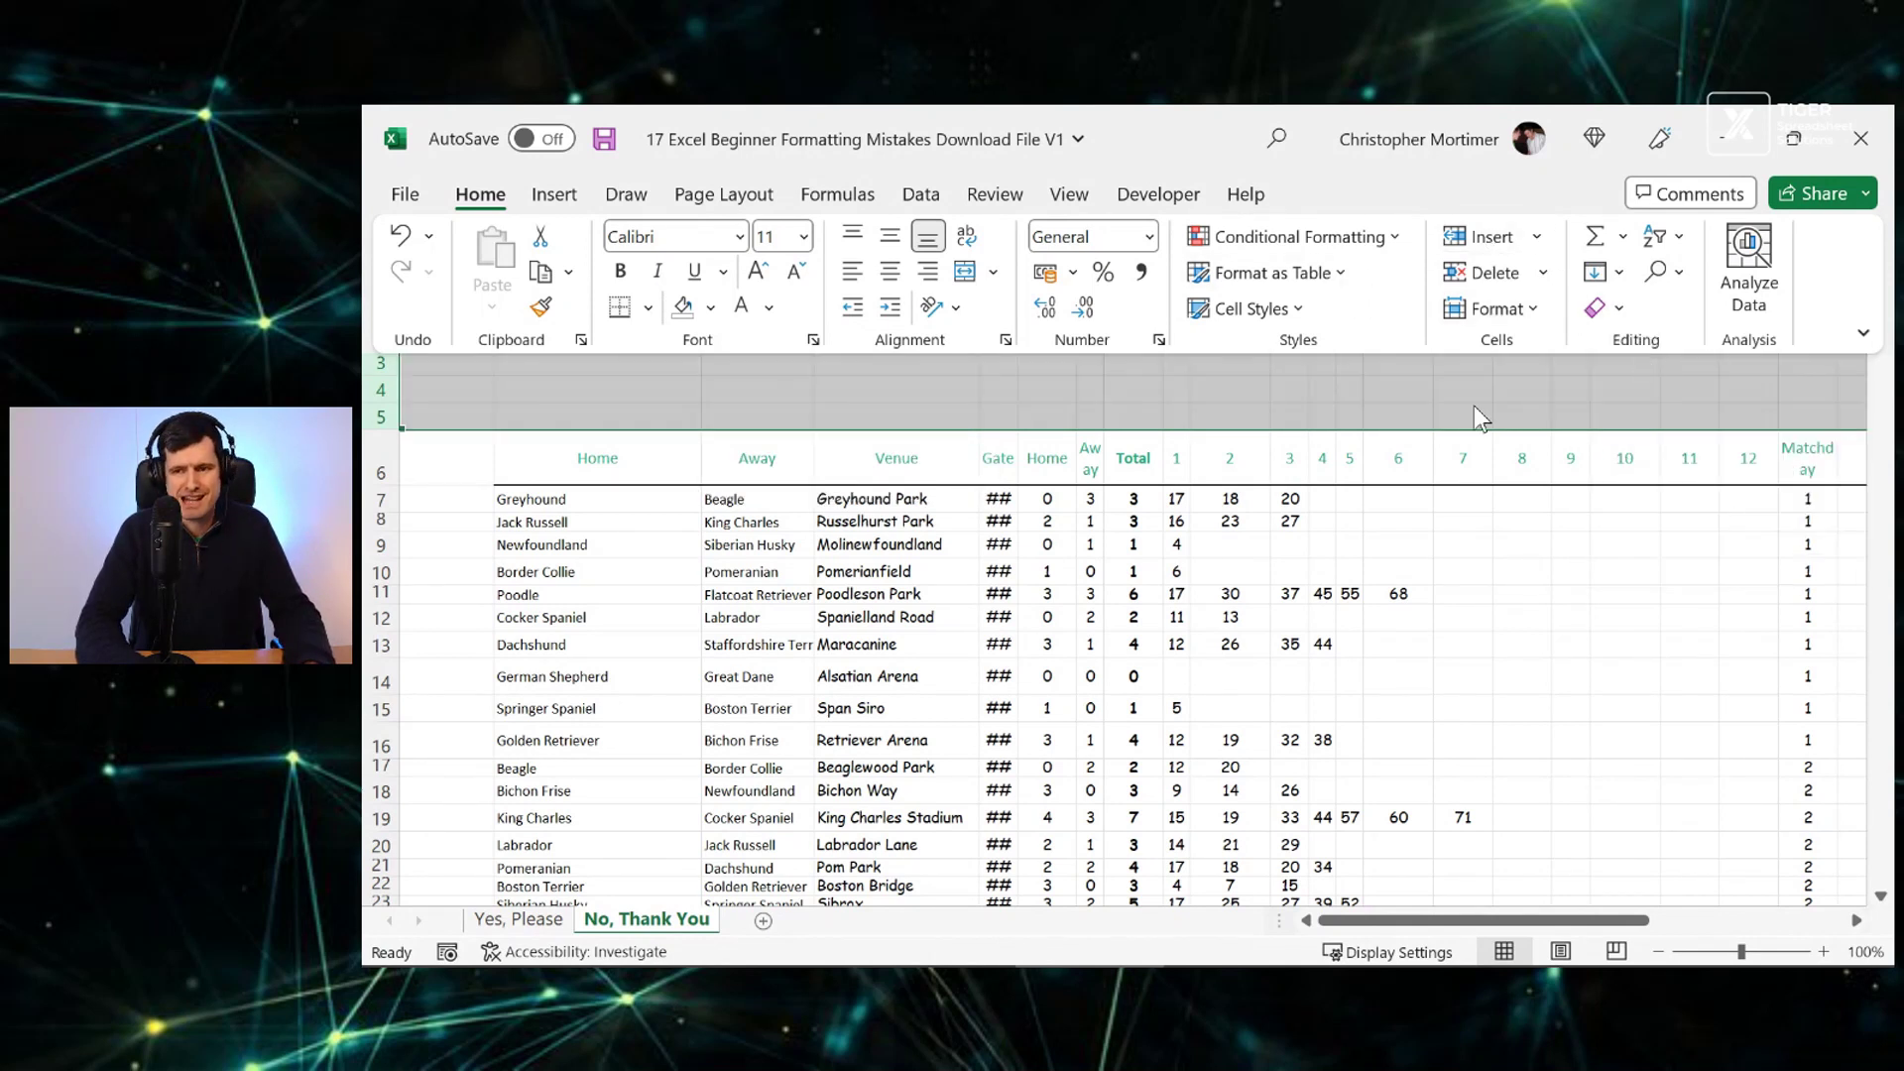
key("ctrl+F1")
left_click(553, 409)
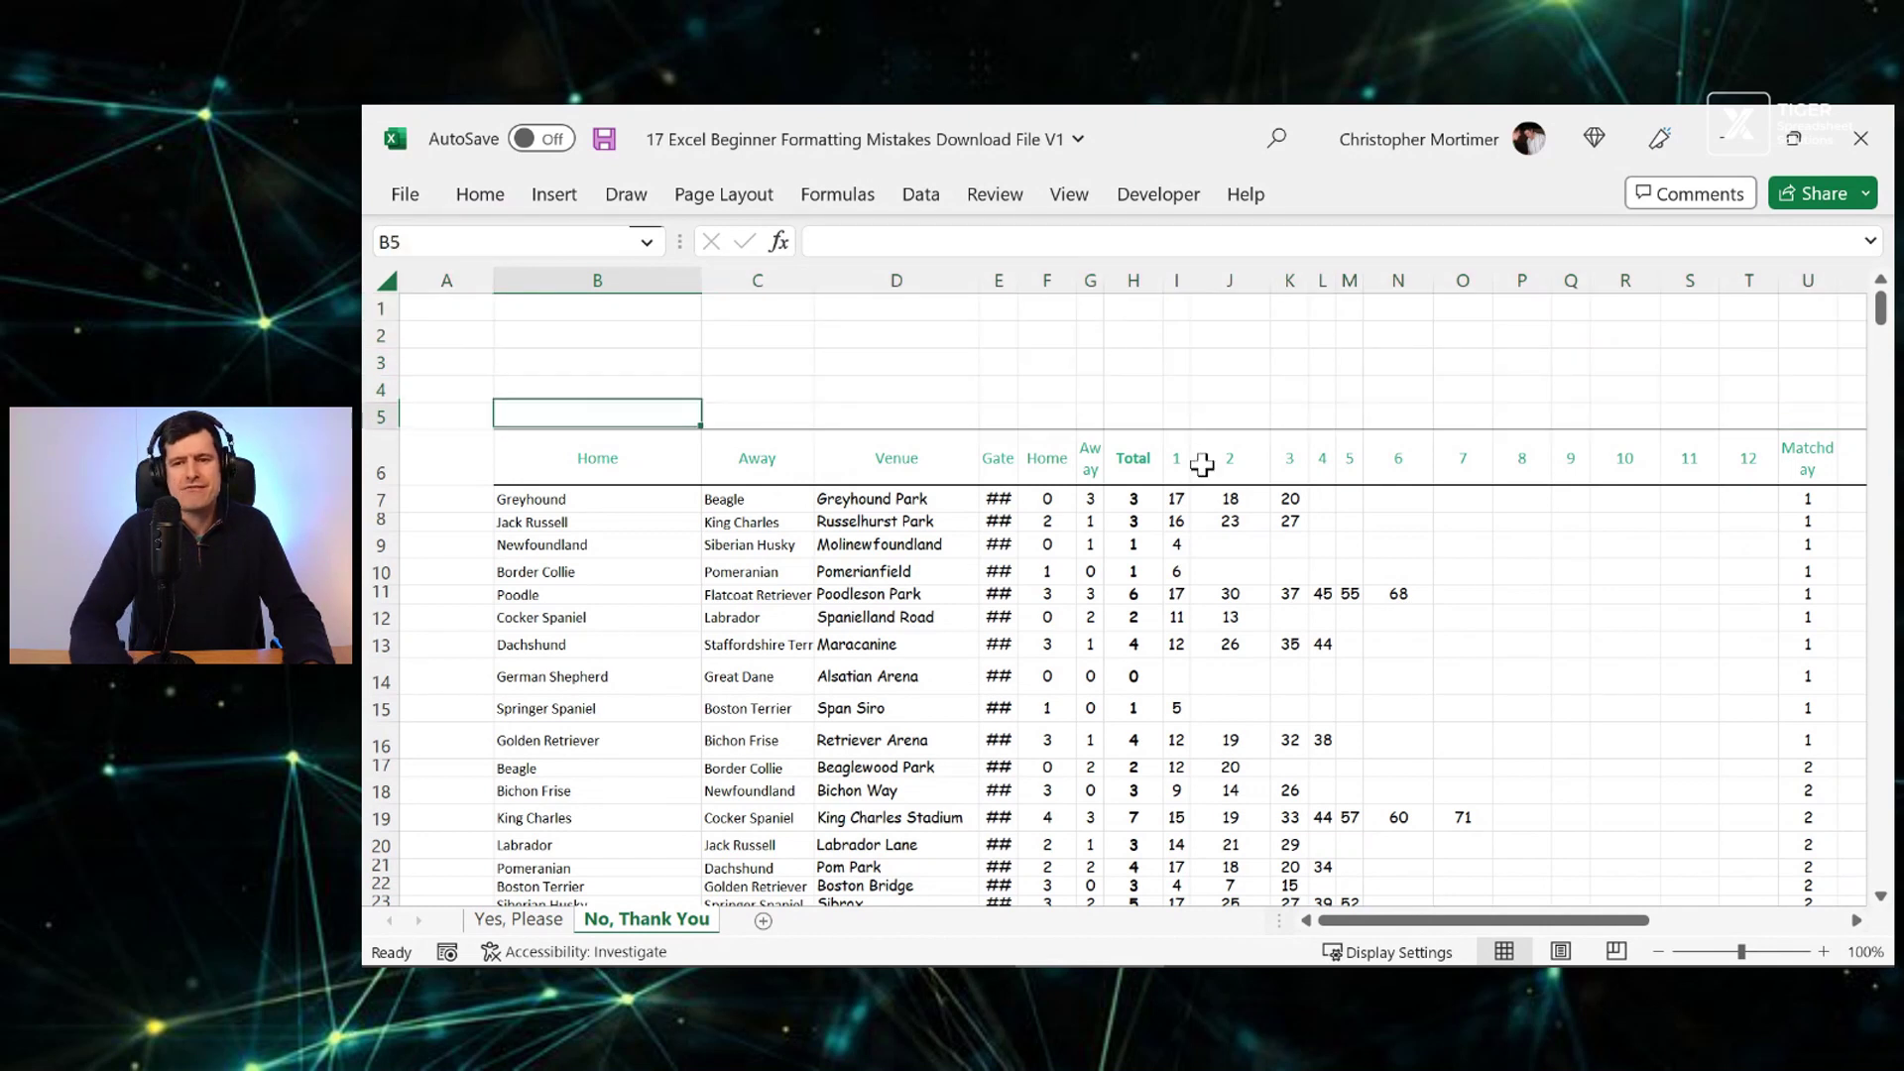
key("Down")
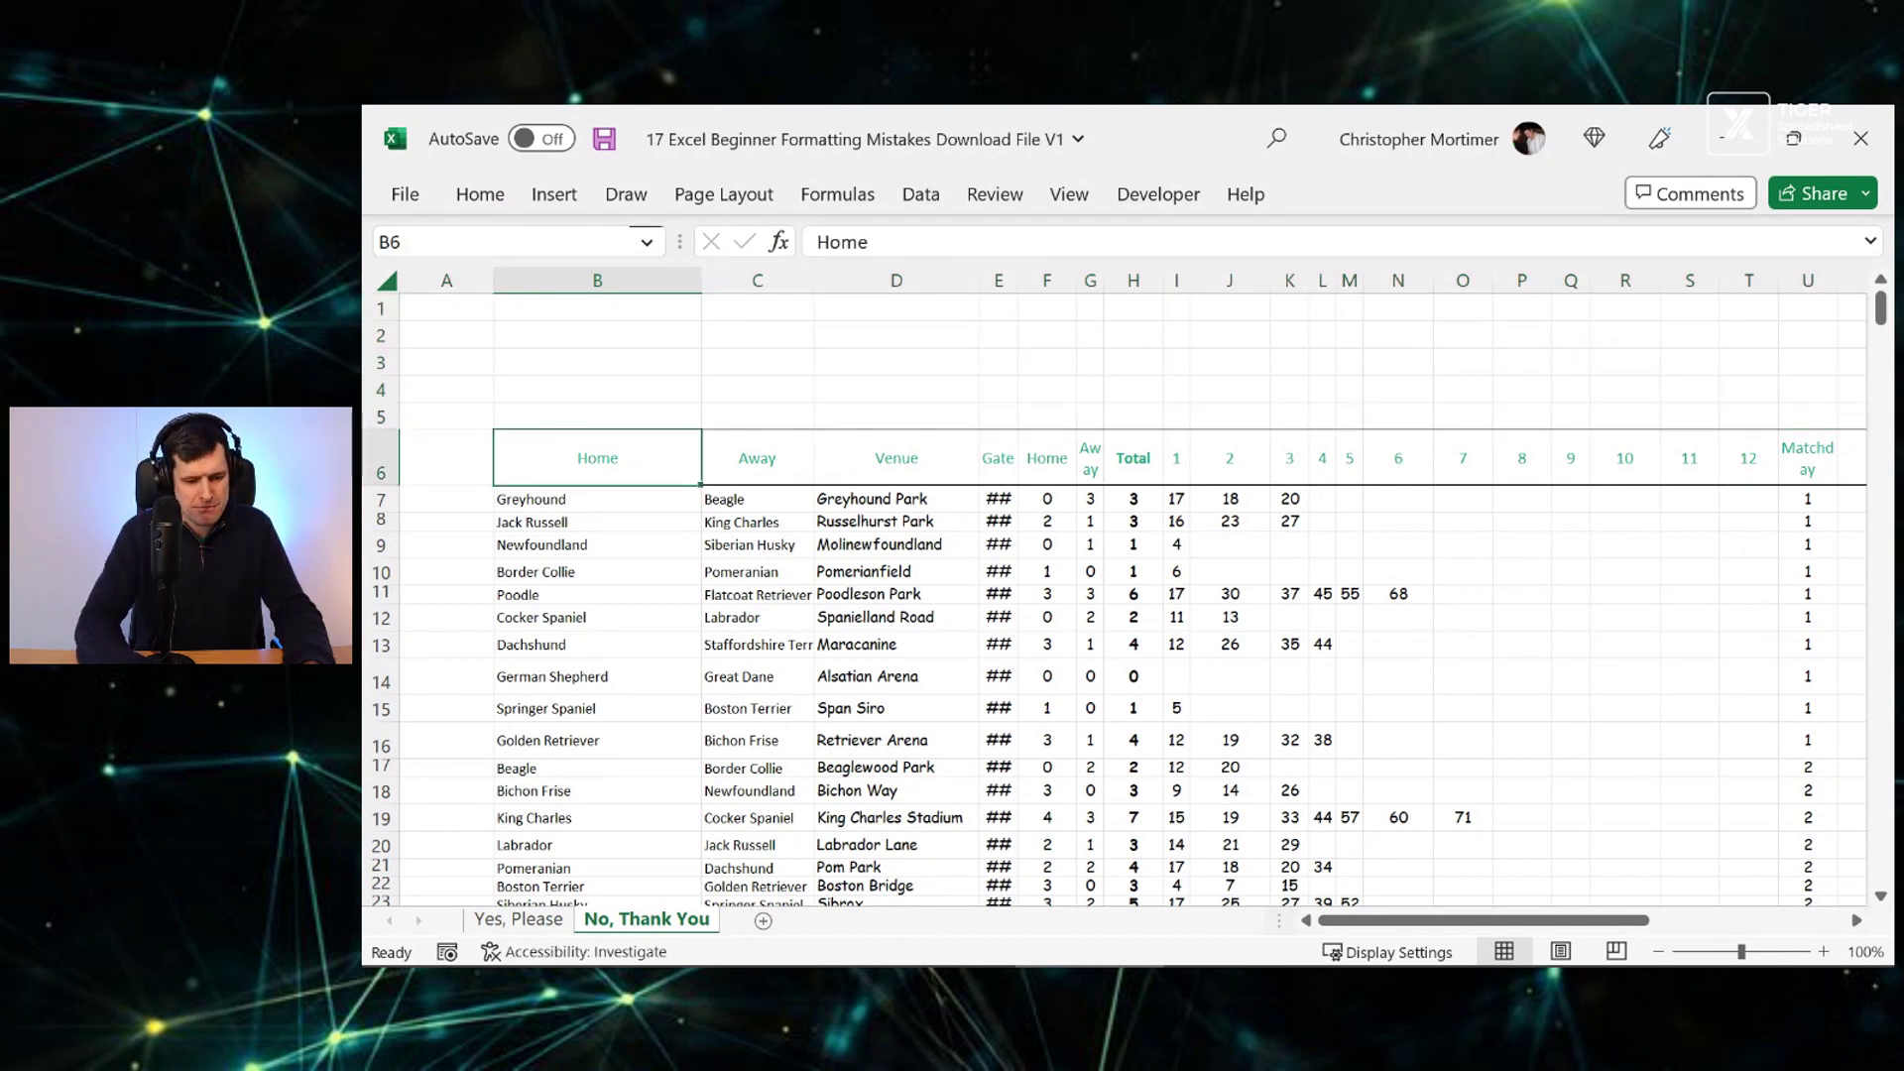
key("alt+Tab")
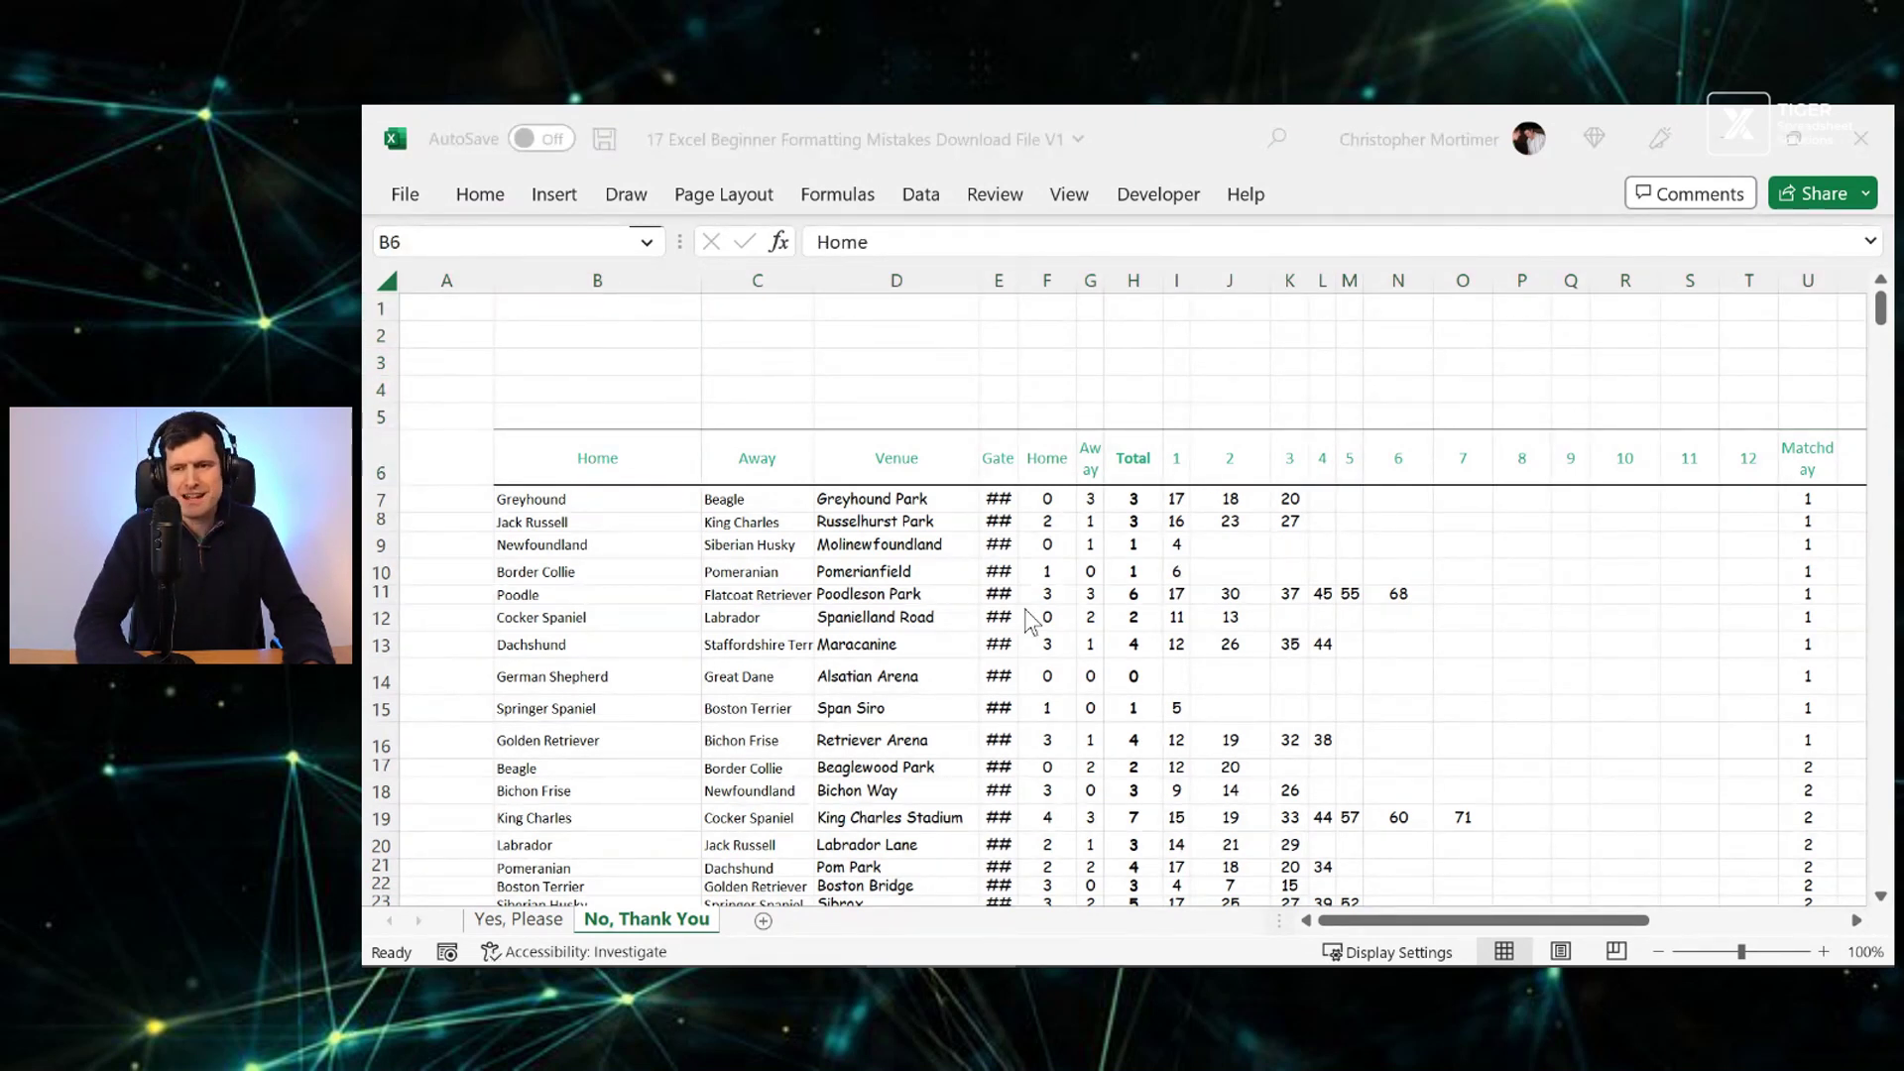
left_click(1080, 208)
left_click(1074, 198)
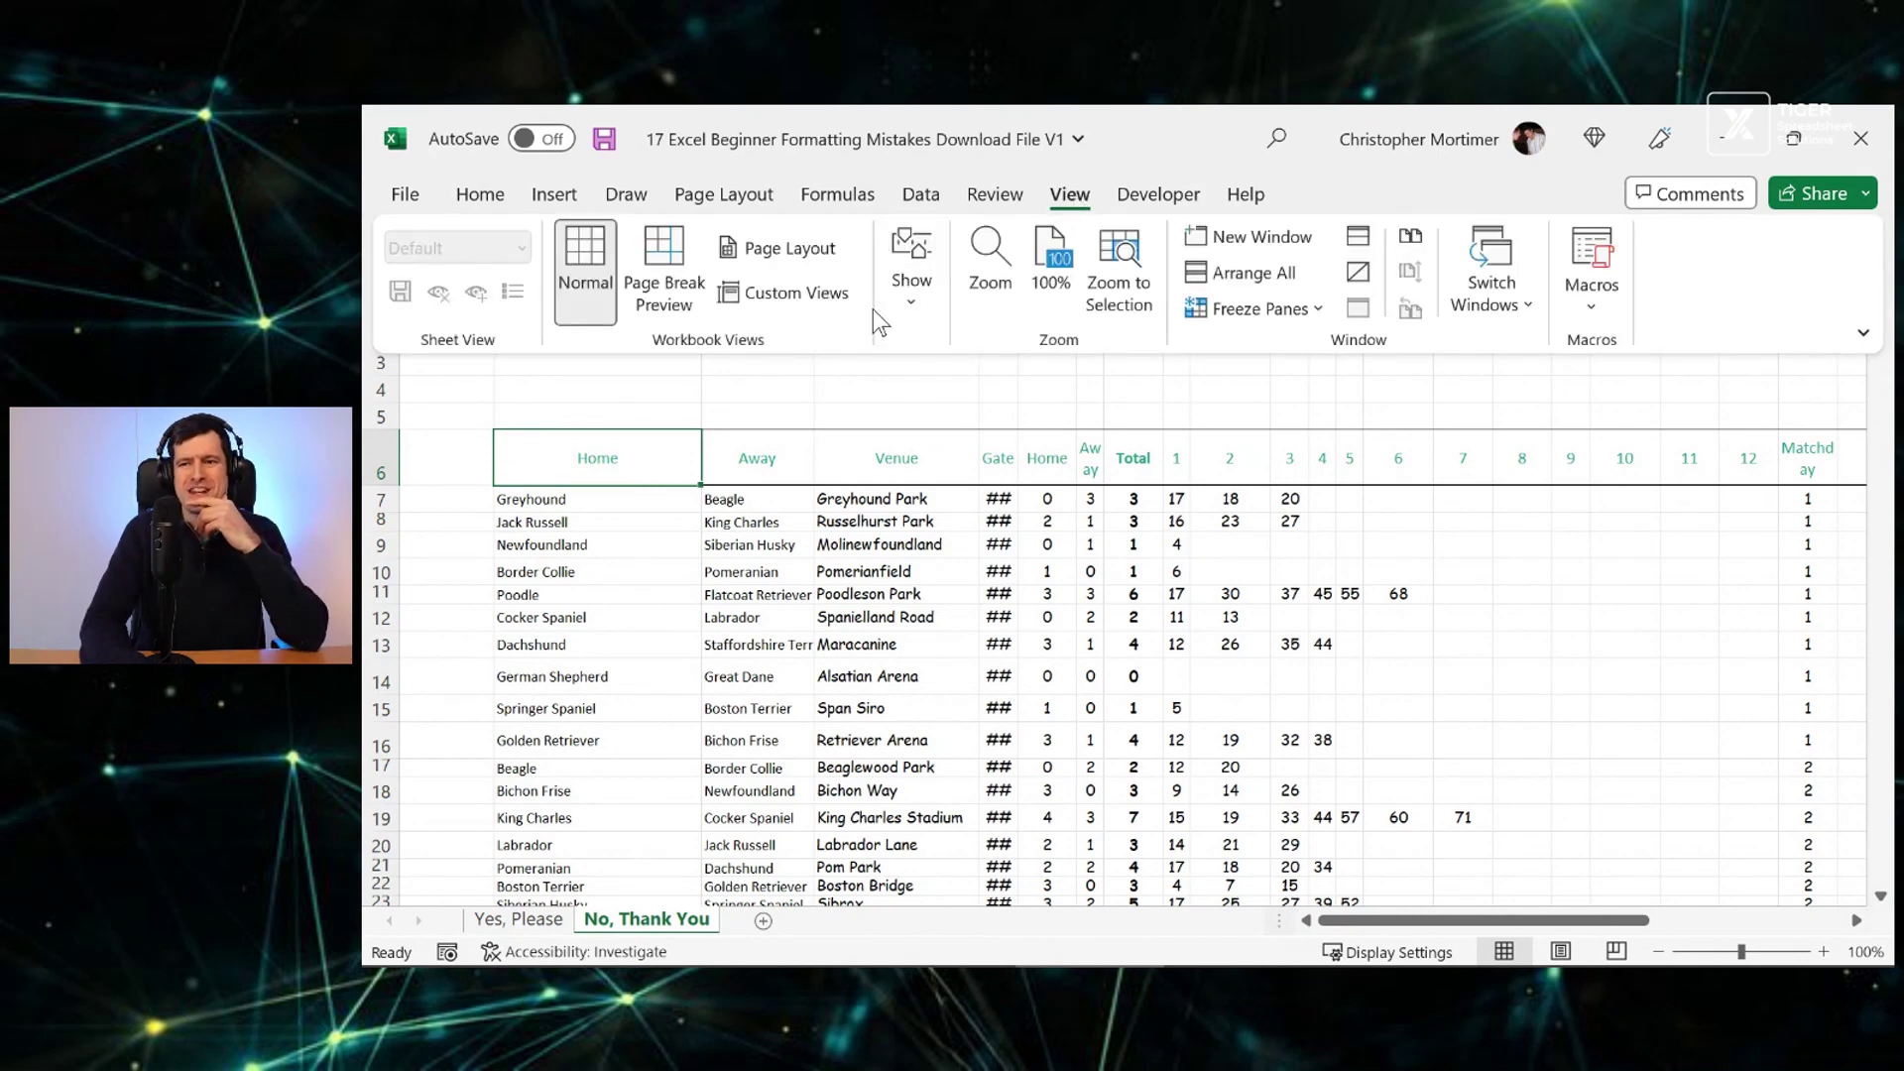
left_click(752, 202)
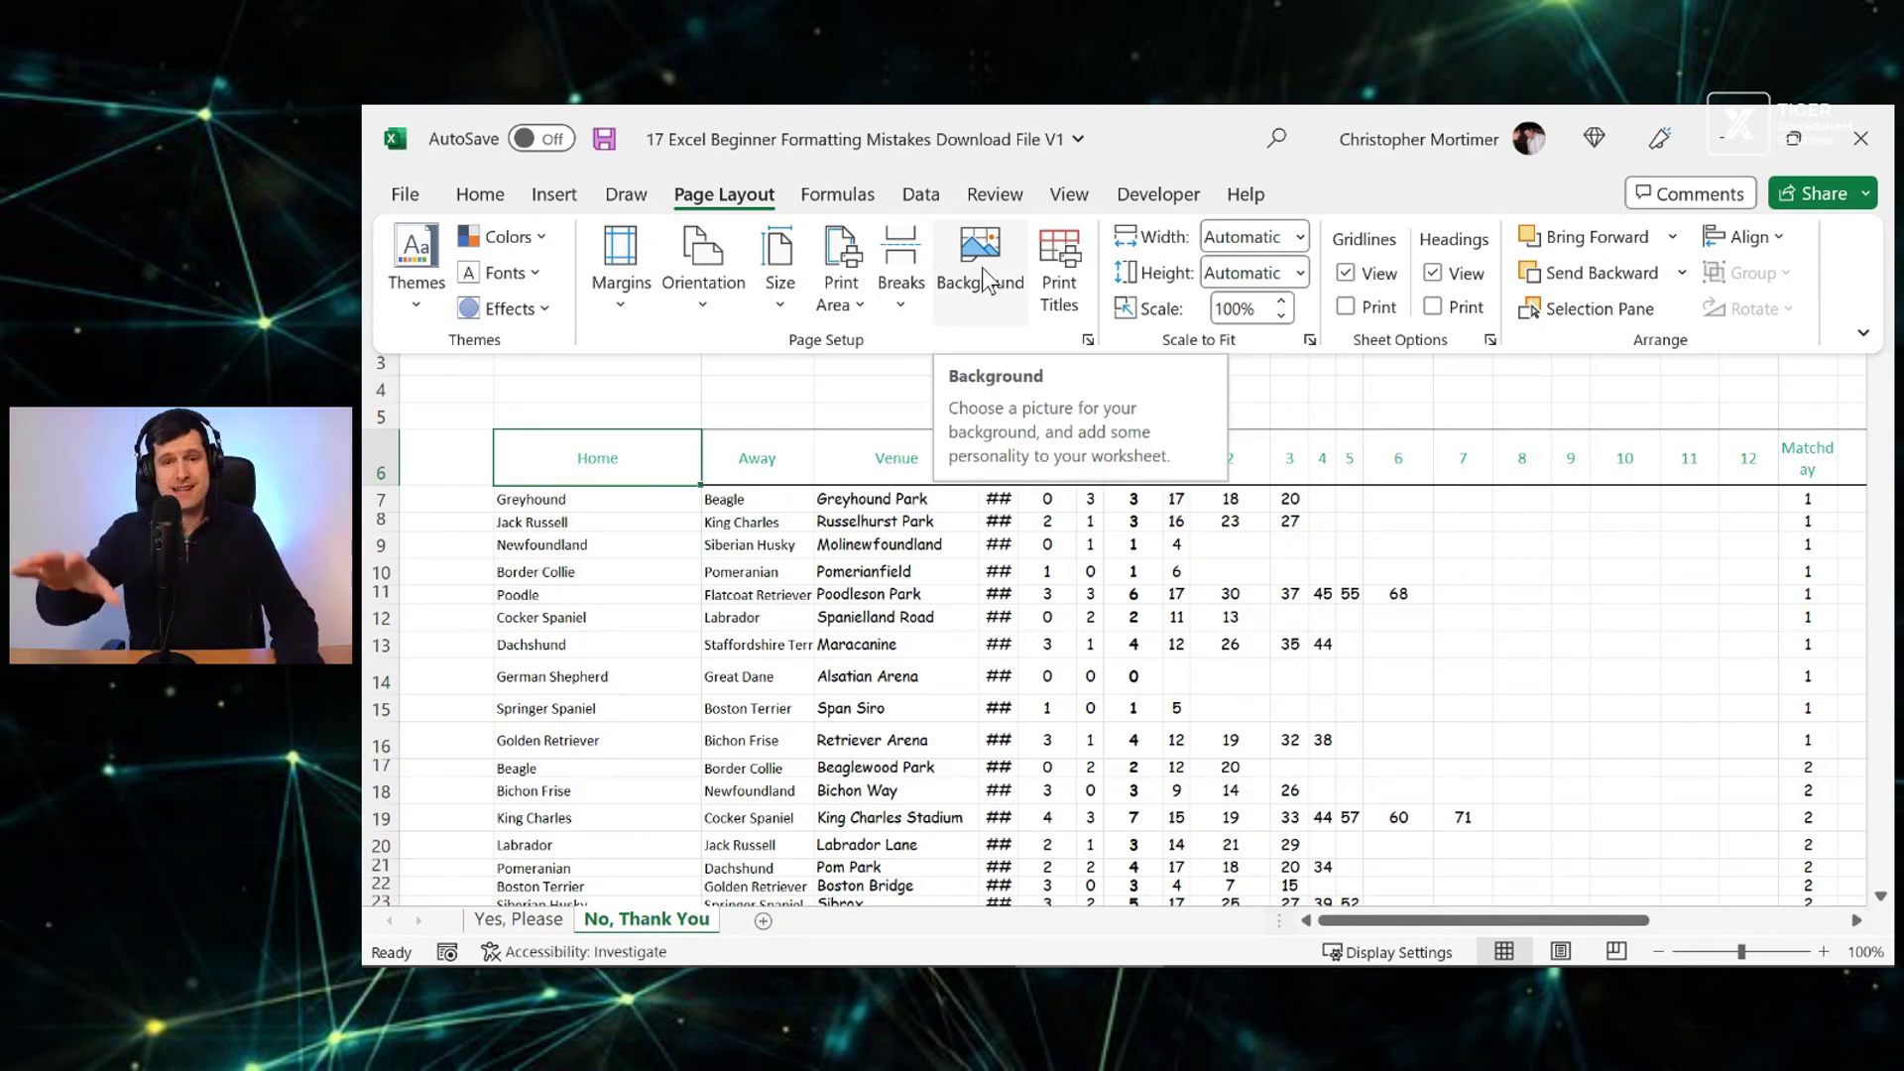
key("ctrl+F1")
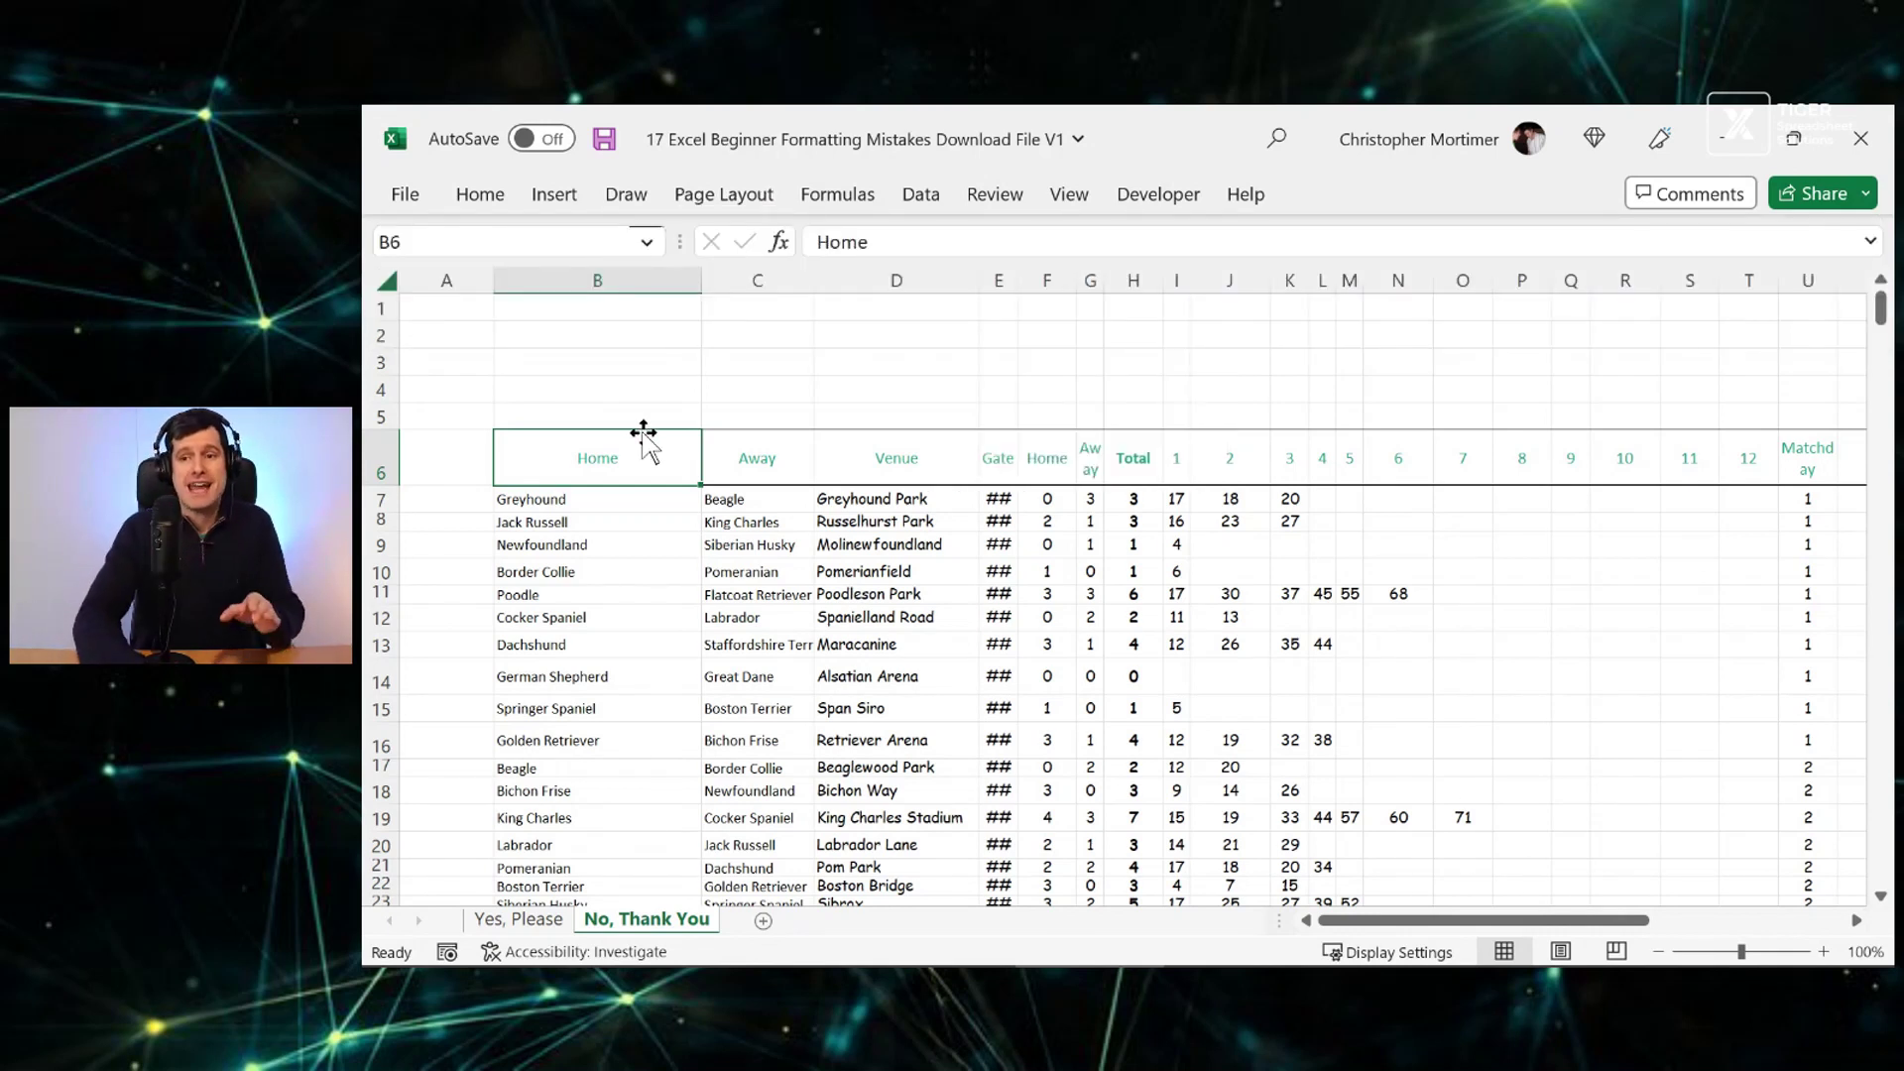
left_click(651, 382)
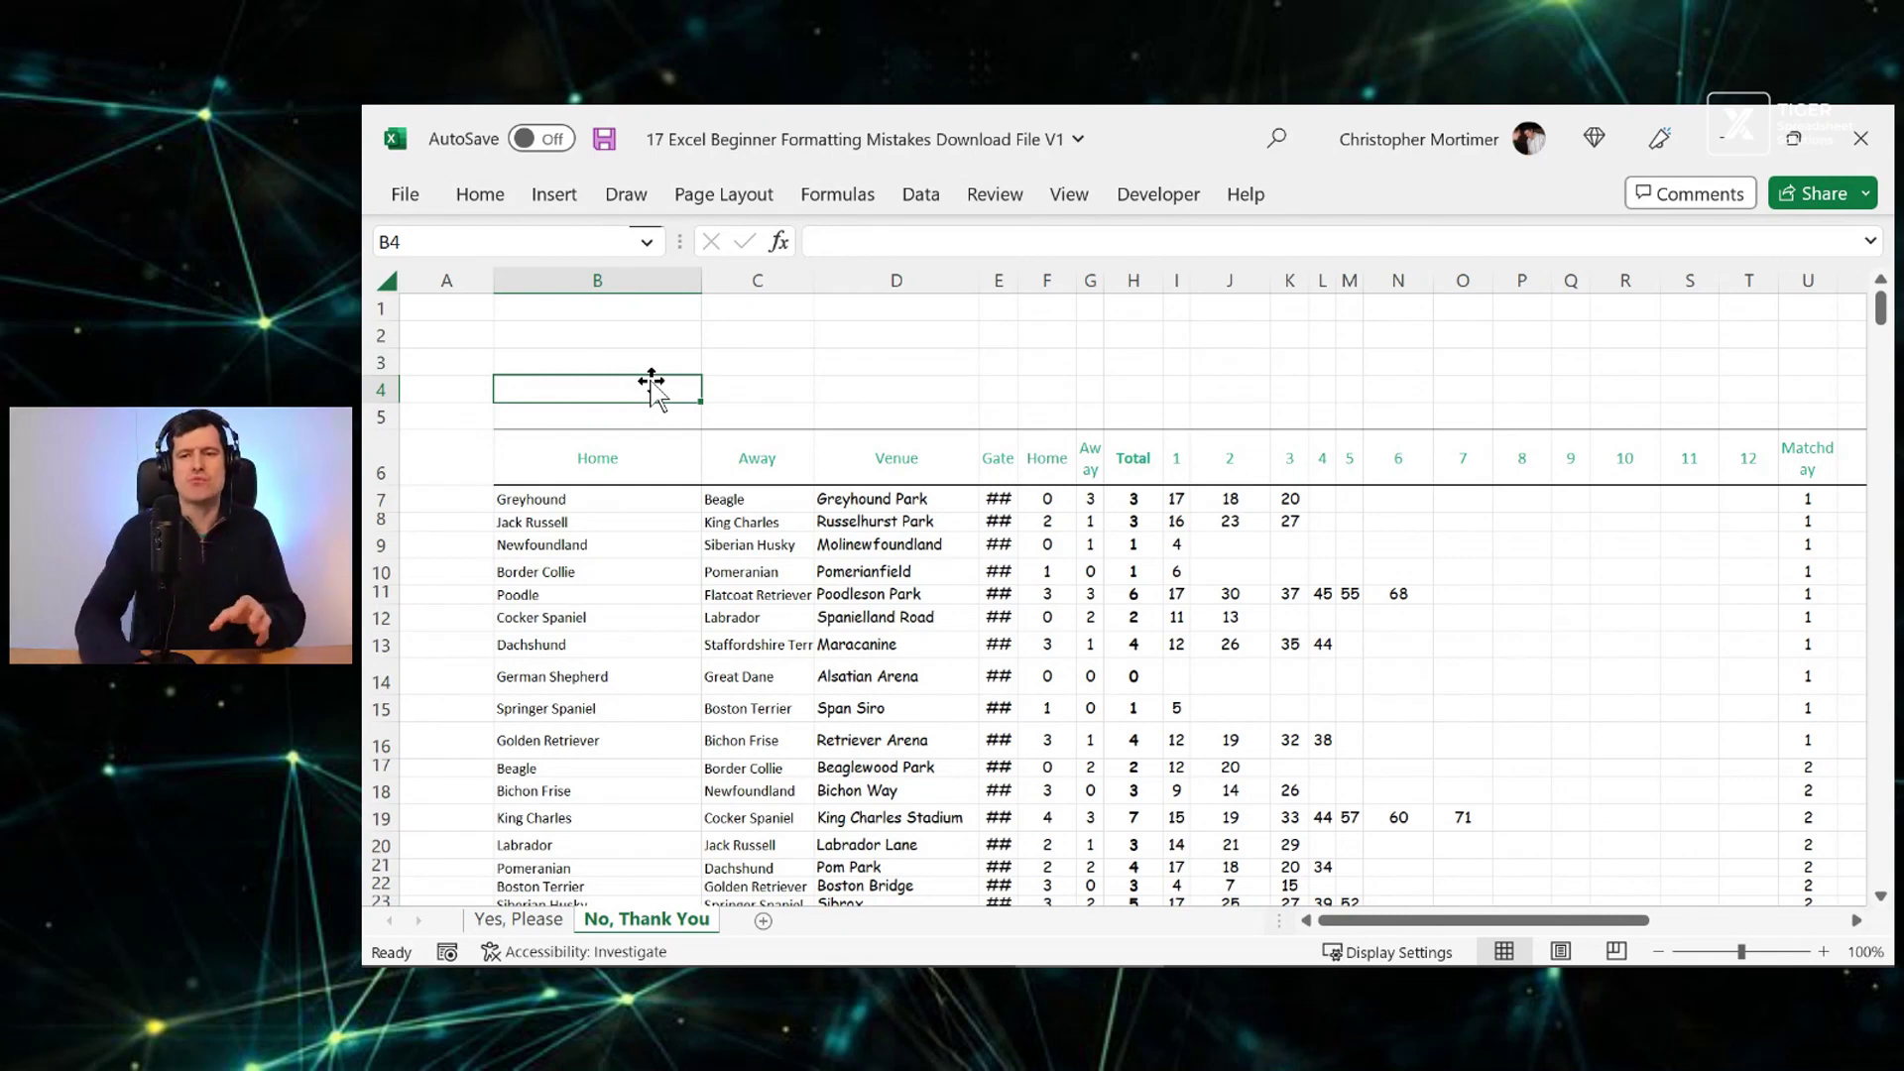
key("alt+Tab")
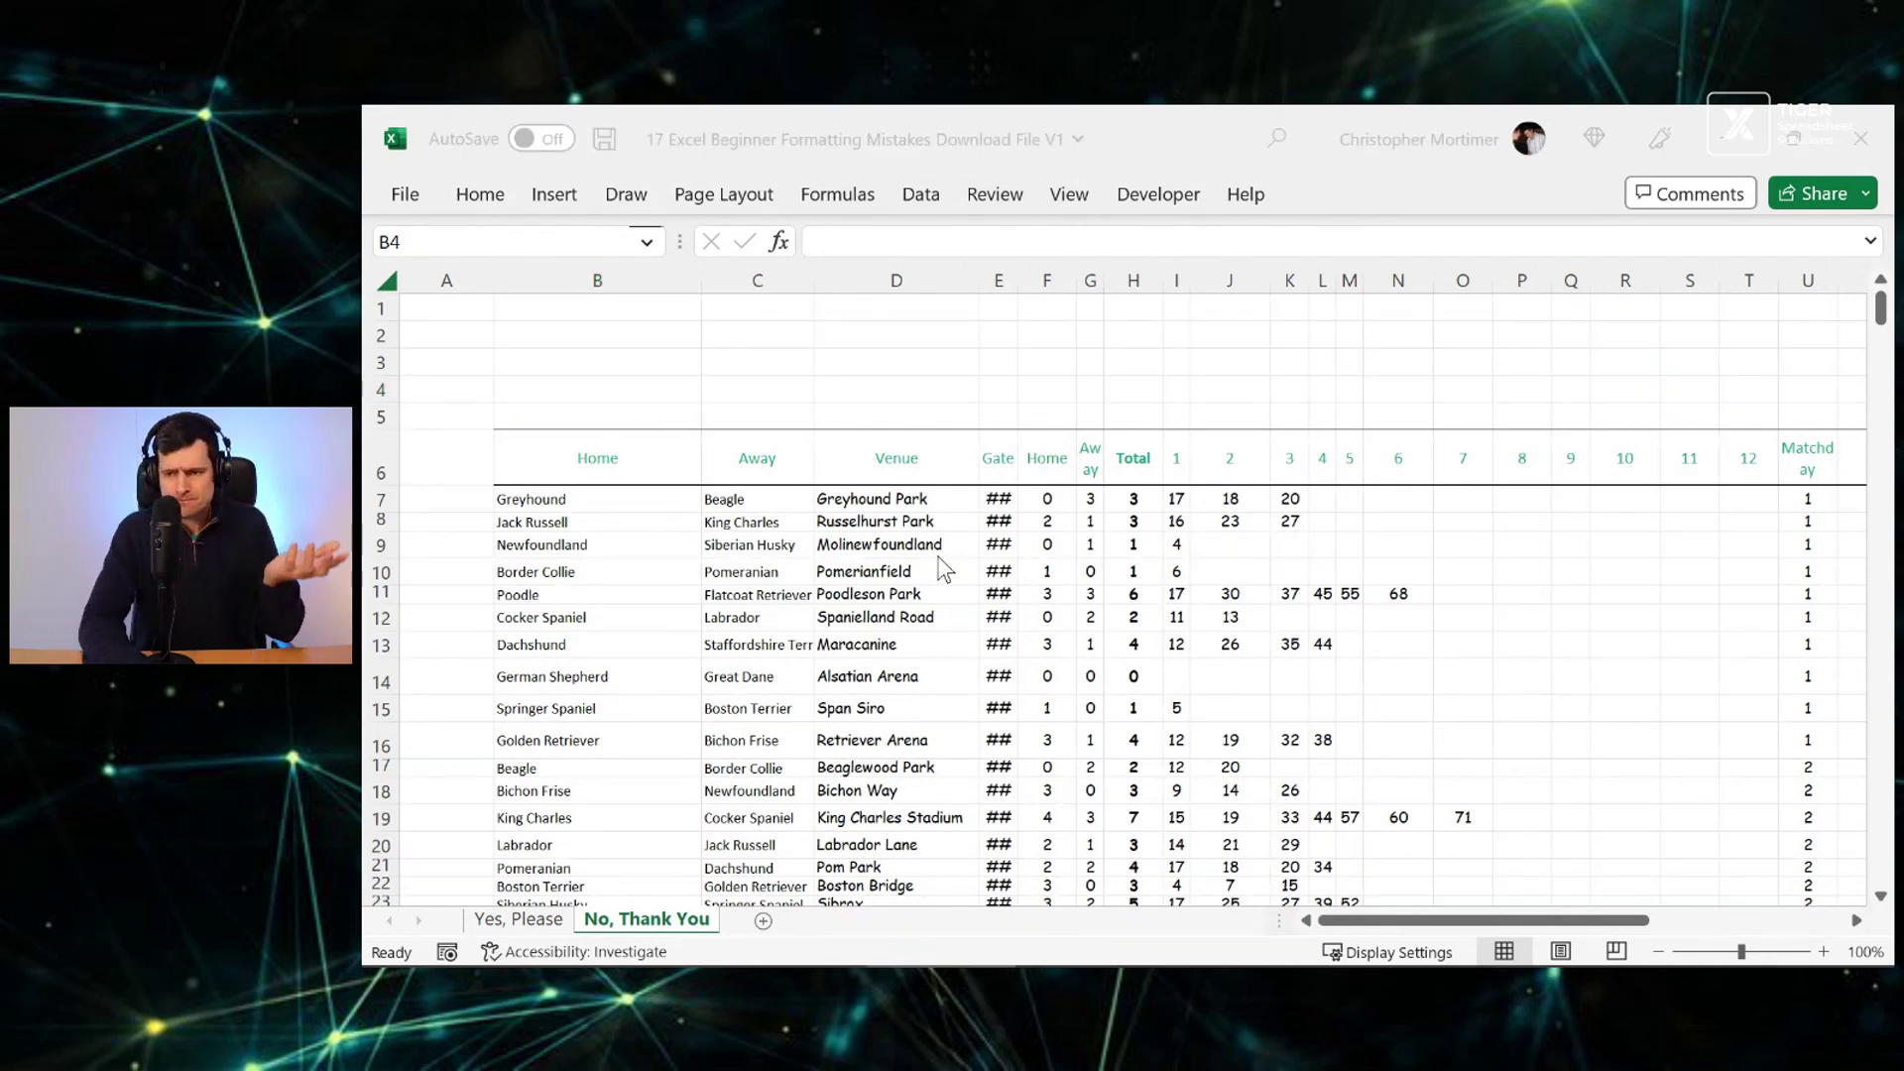
Fill header row B6:V6 with the recent green, then review the Accessibility pane
key("alt+Tab")
left_click(620, 469)
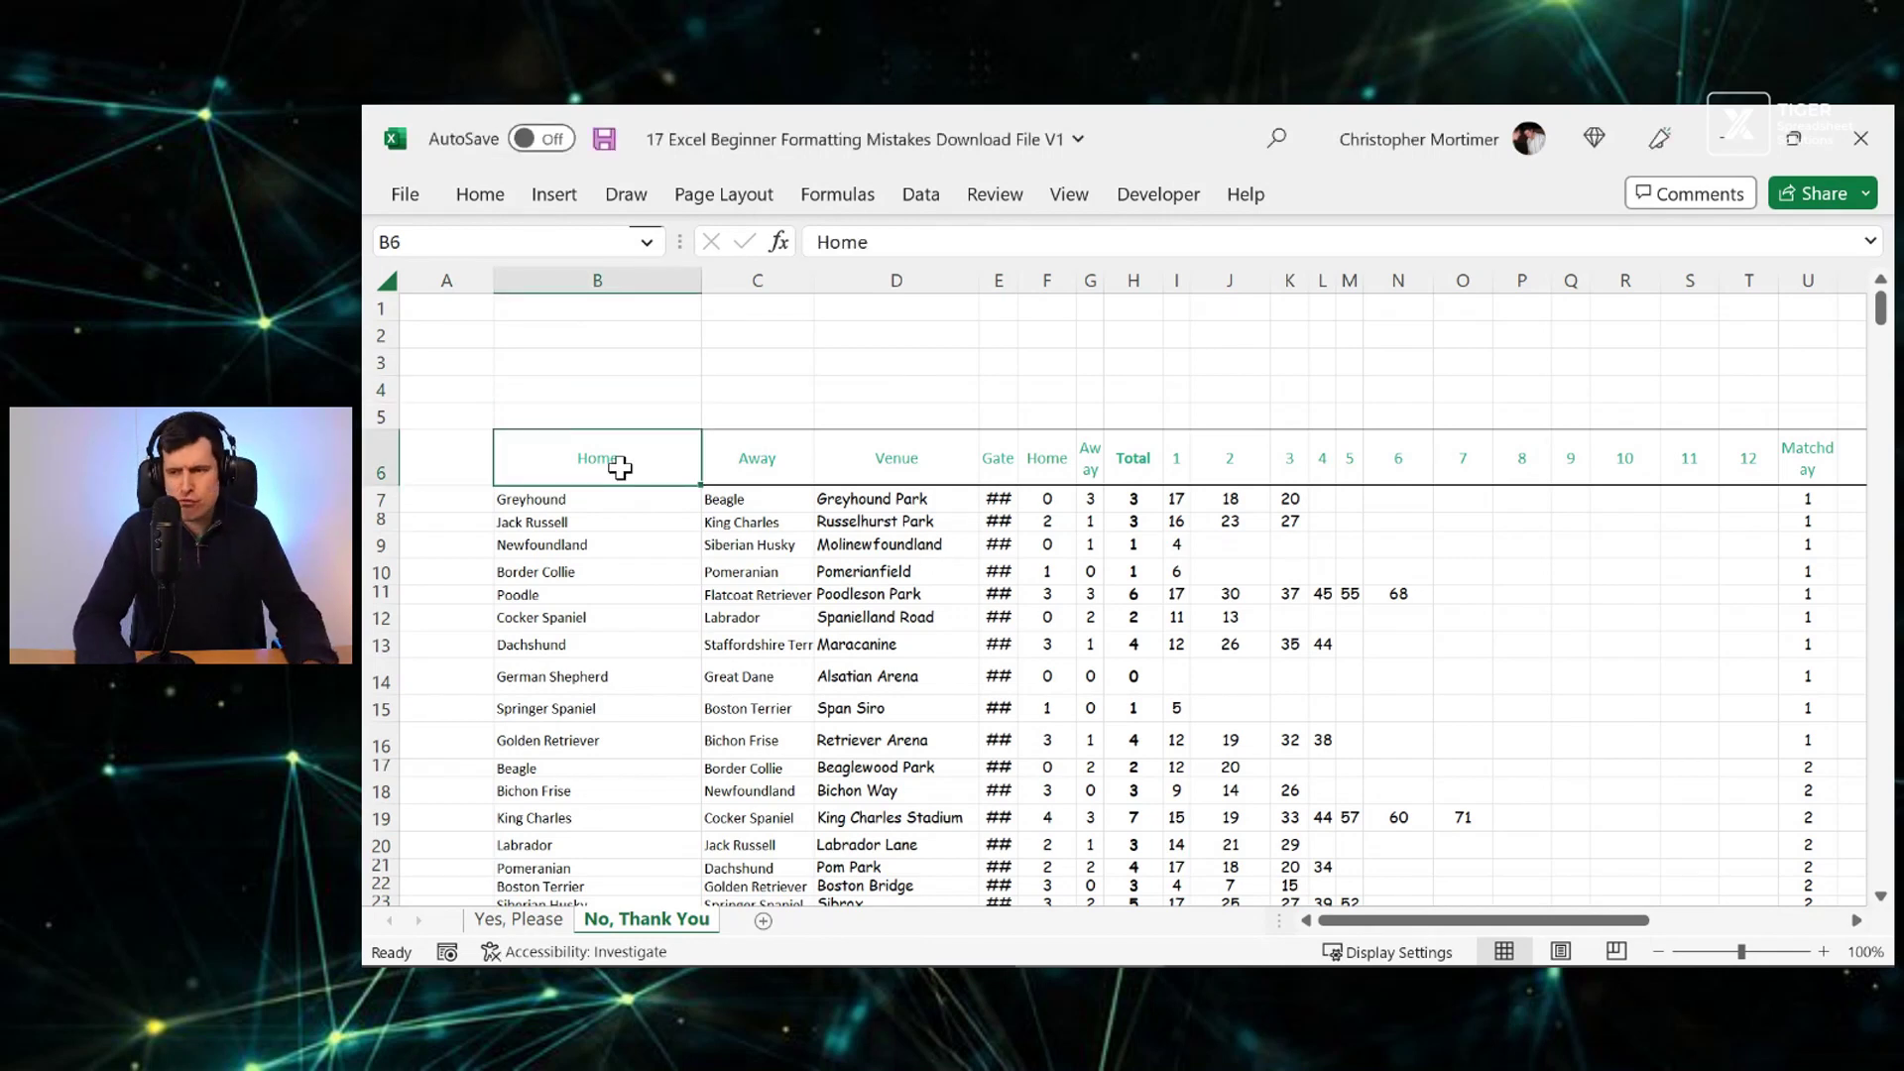
key("ctrl+shift+Right")
left_click(480, 196)
left_click(711, 307)
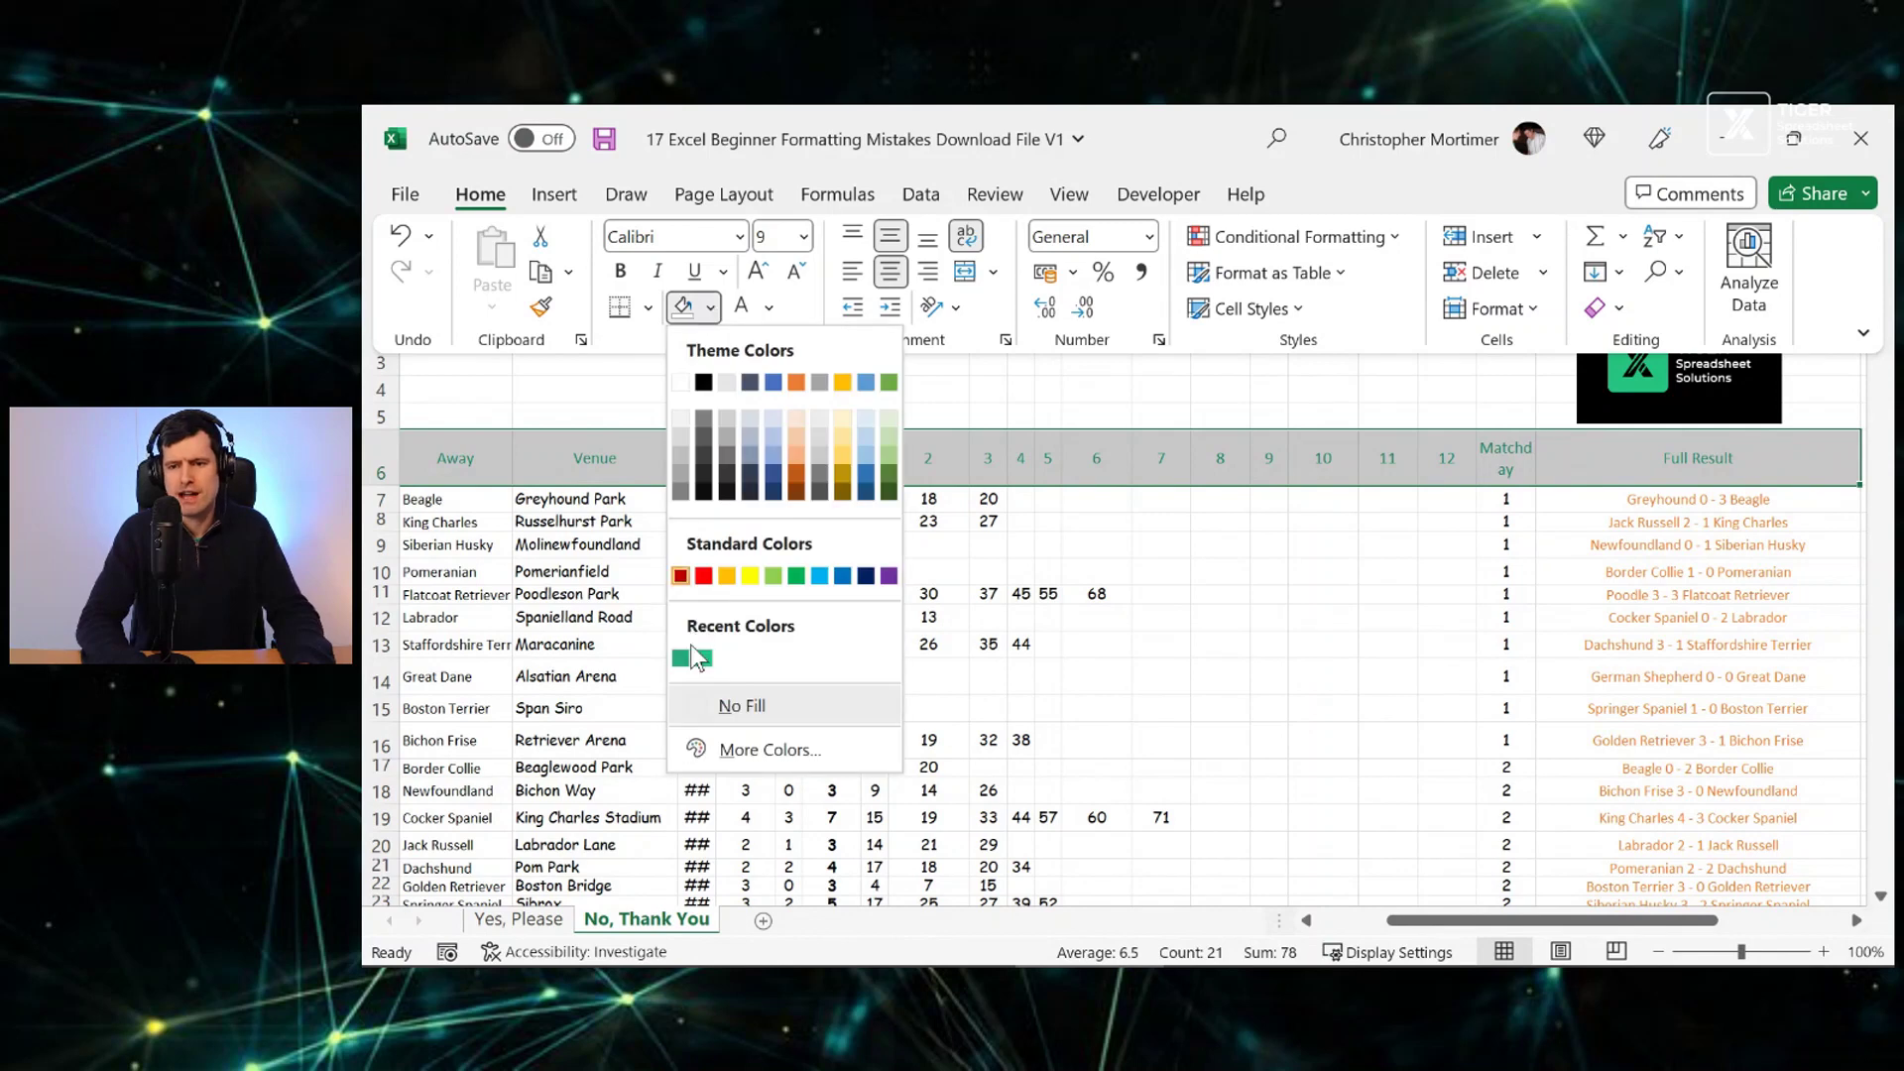
left_click(703, 659)
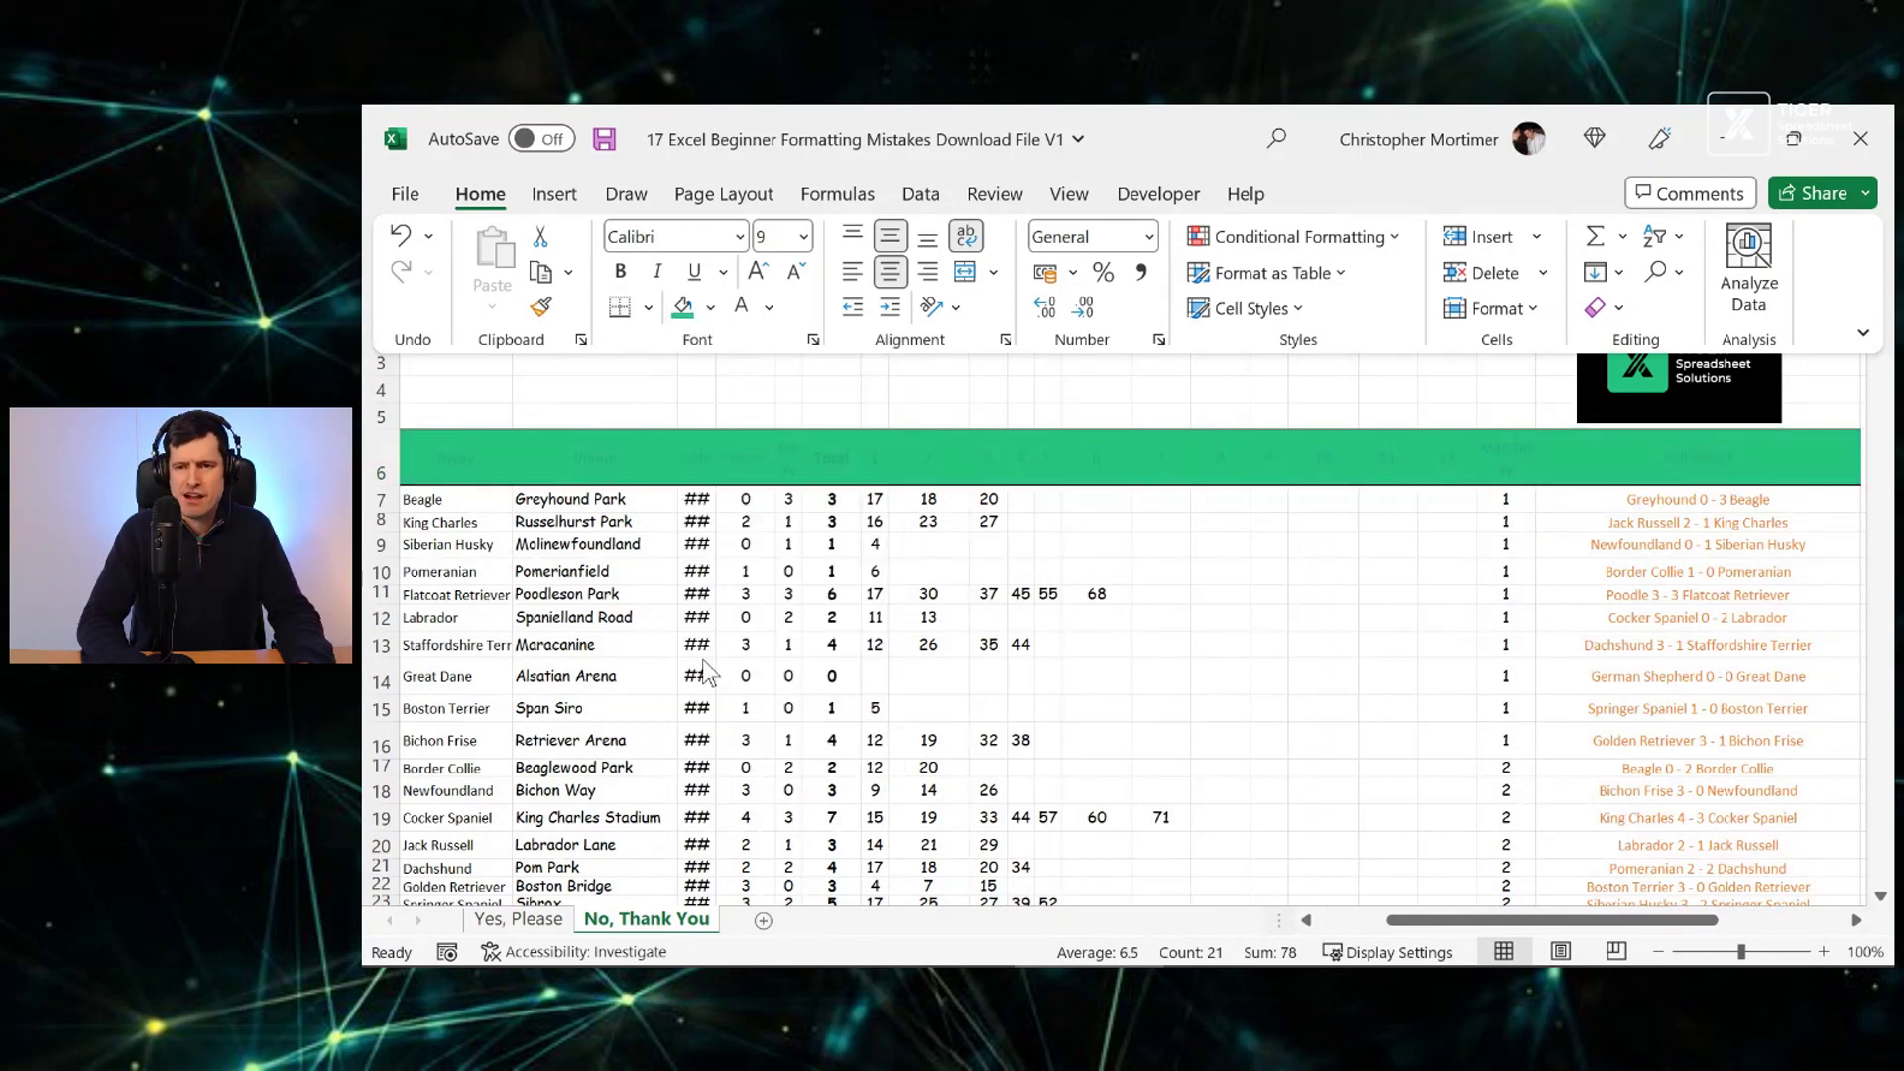
scroll(694, 645, "left", 3)
left_click(605, 445)
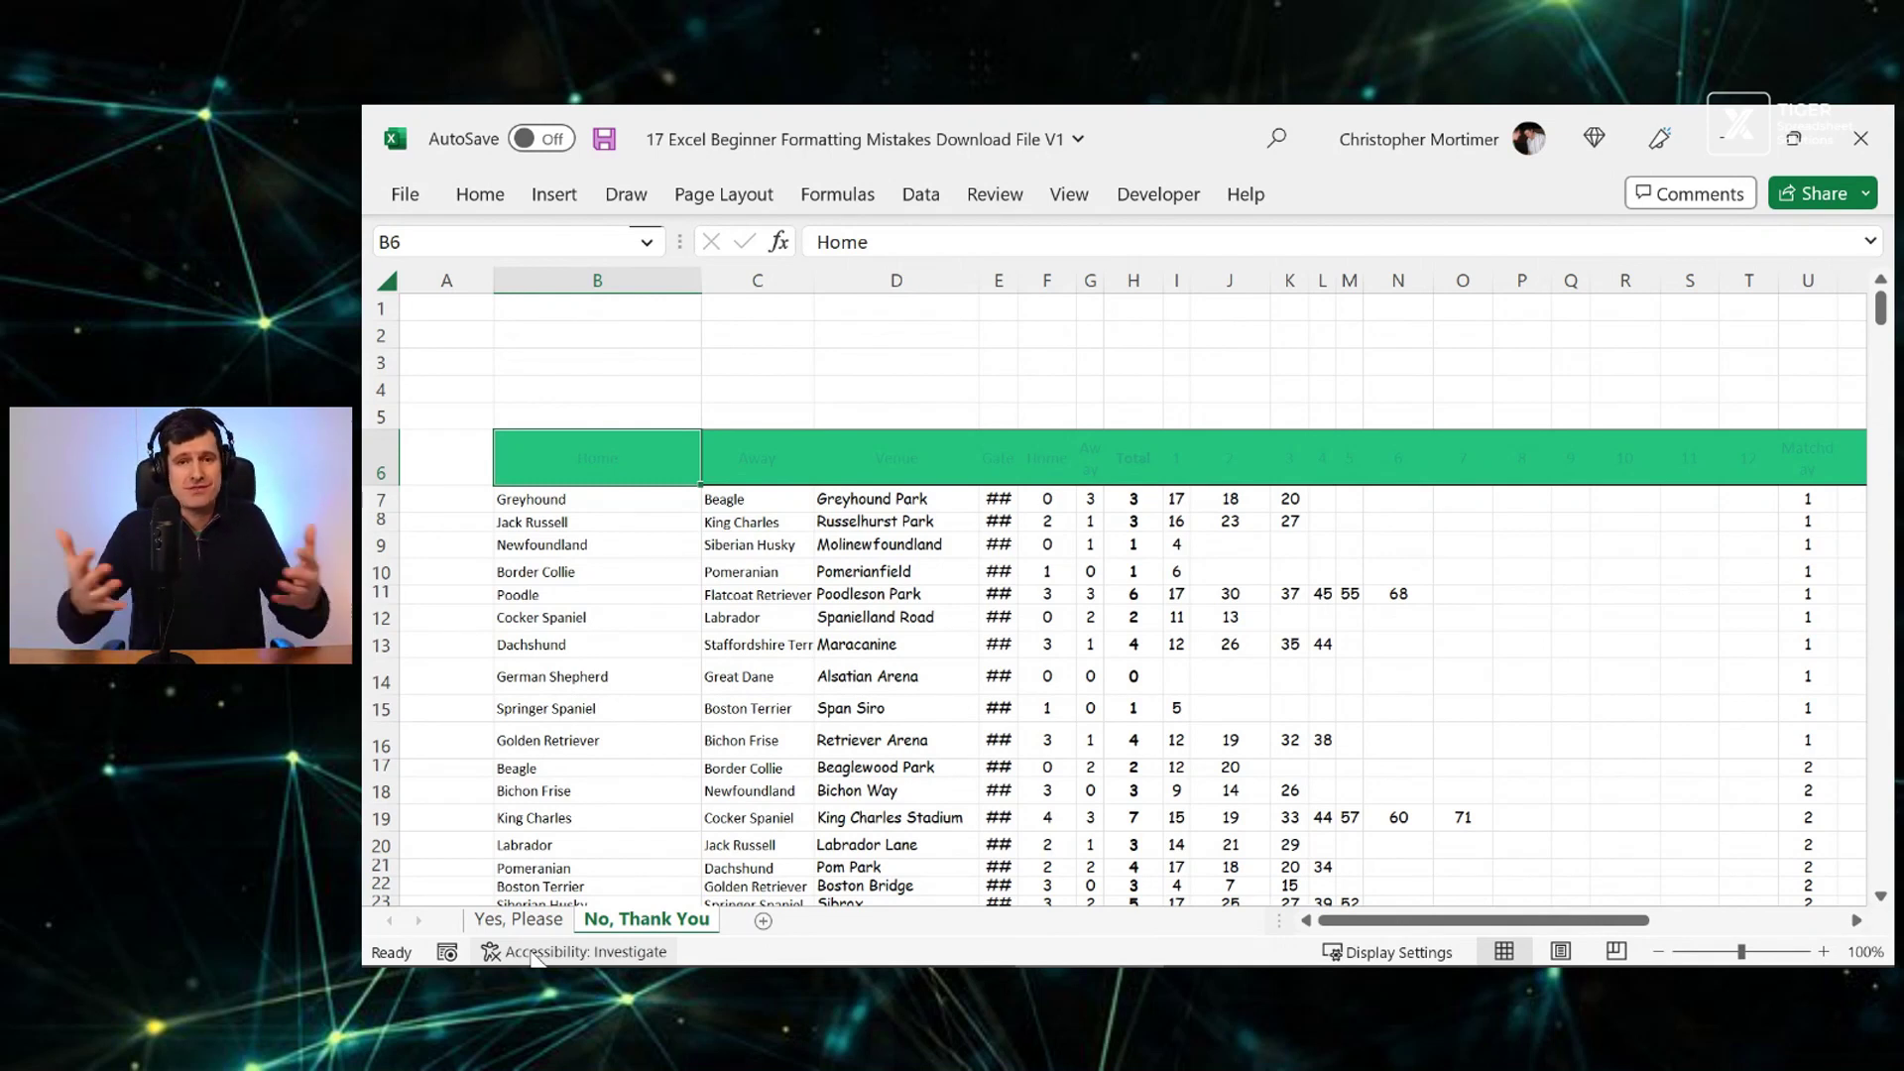
left_click(537, 953)
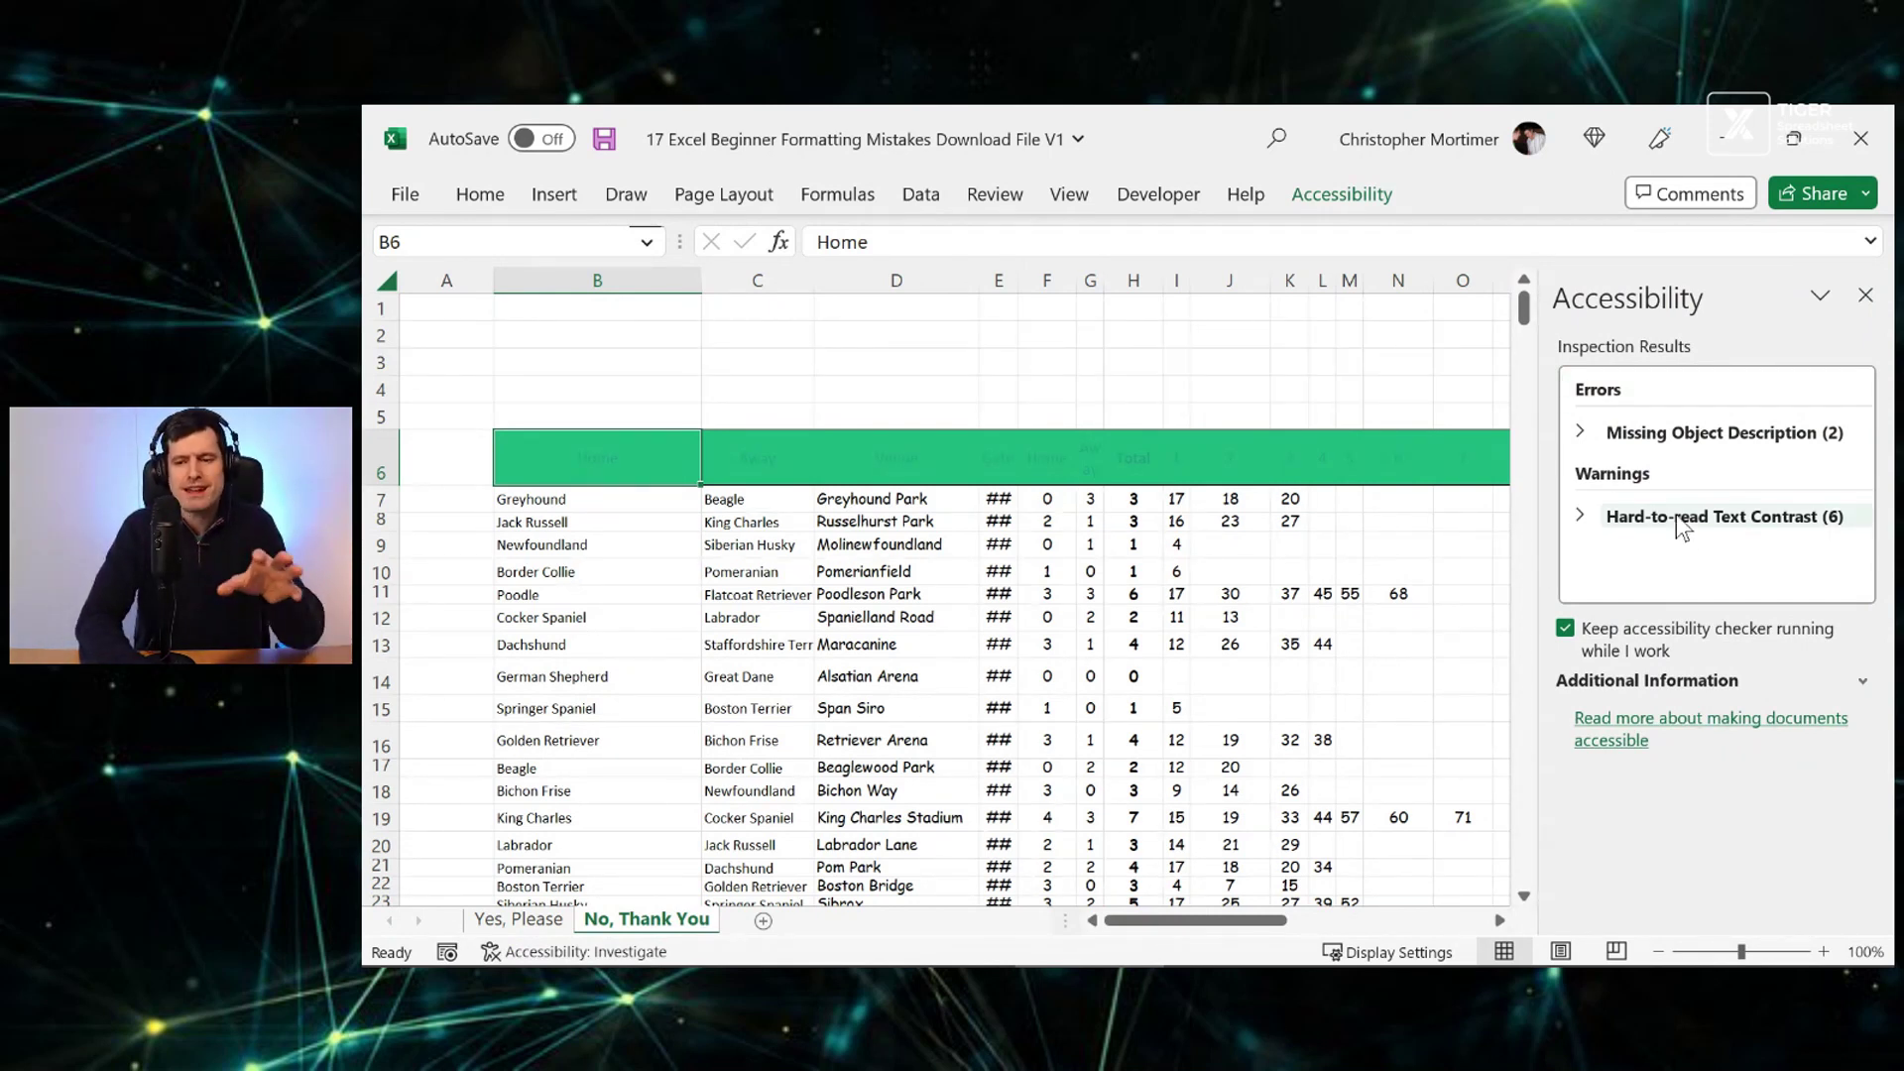
left_click(1866, 294)
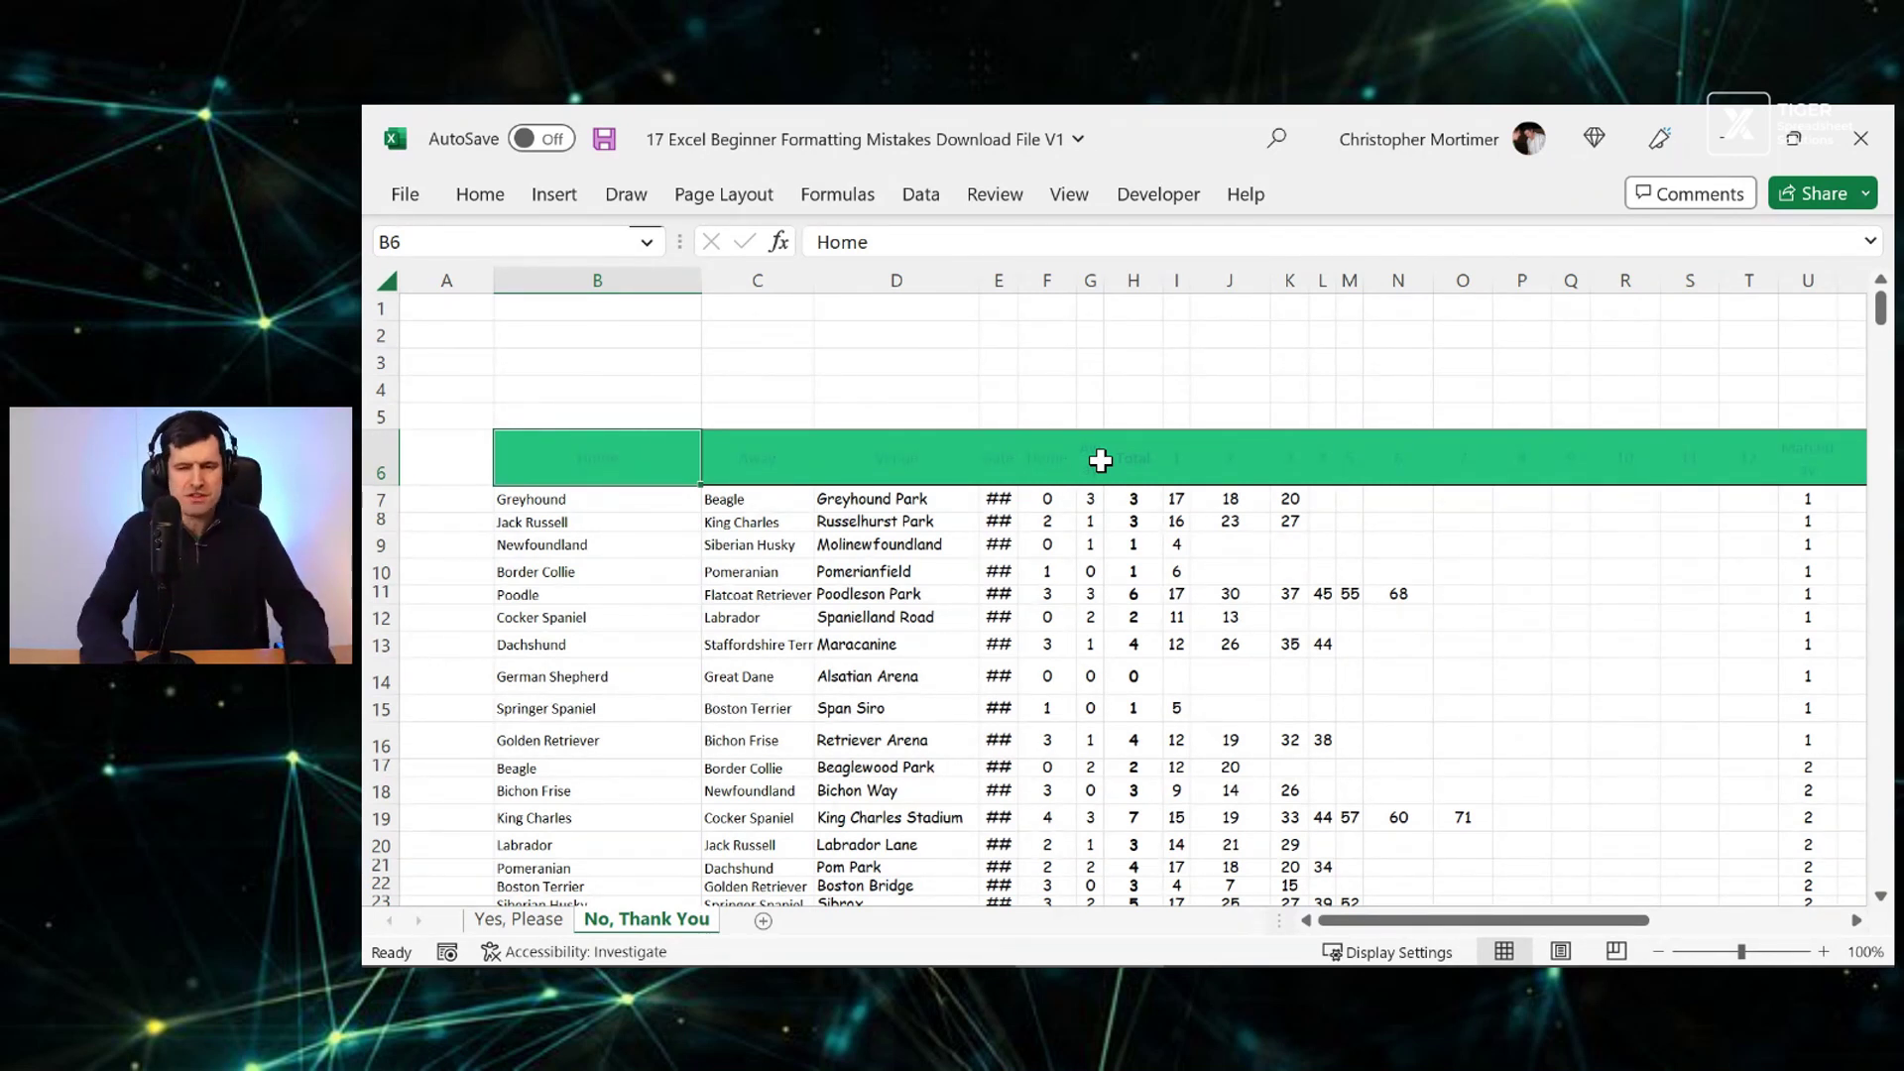
Make the header row B6:V6 text white
key("ctrl+shift+Right")
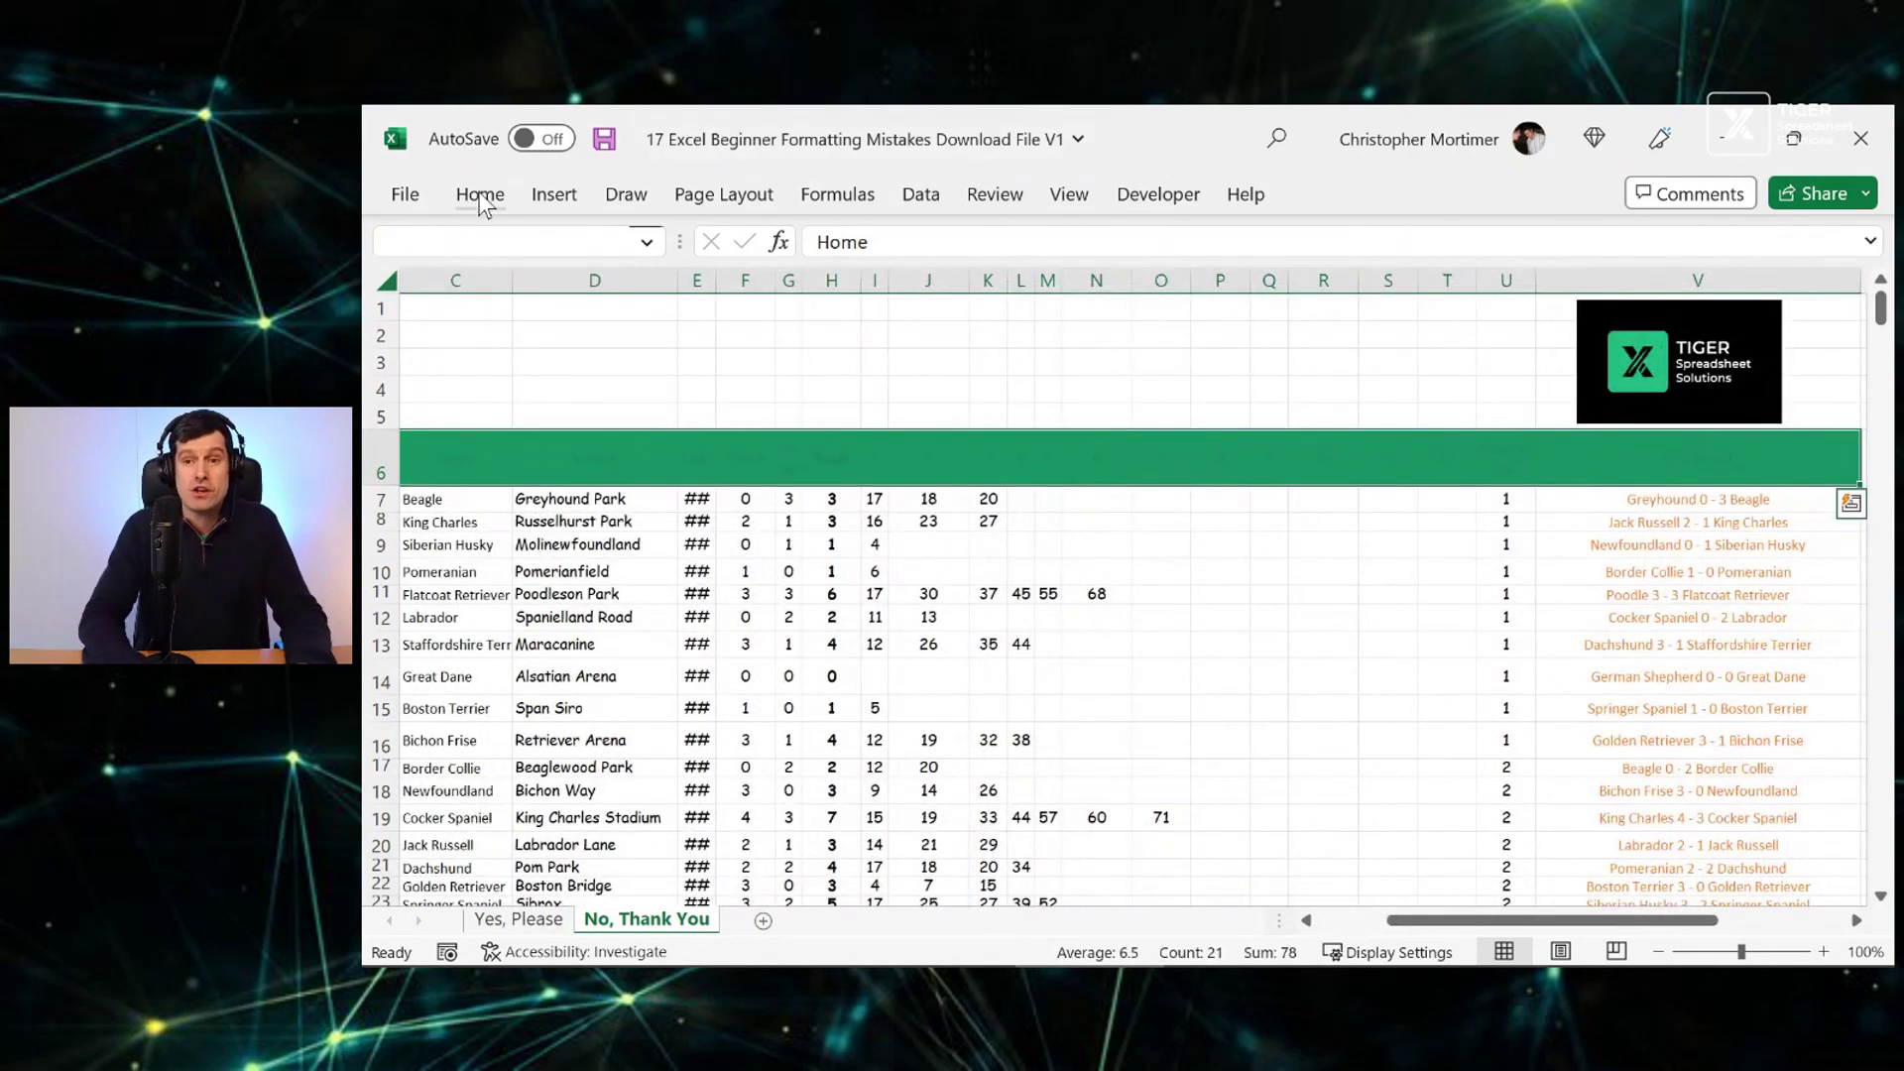
left_click(481, 196)
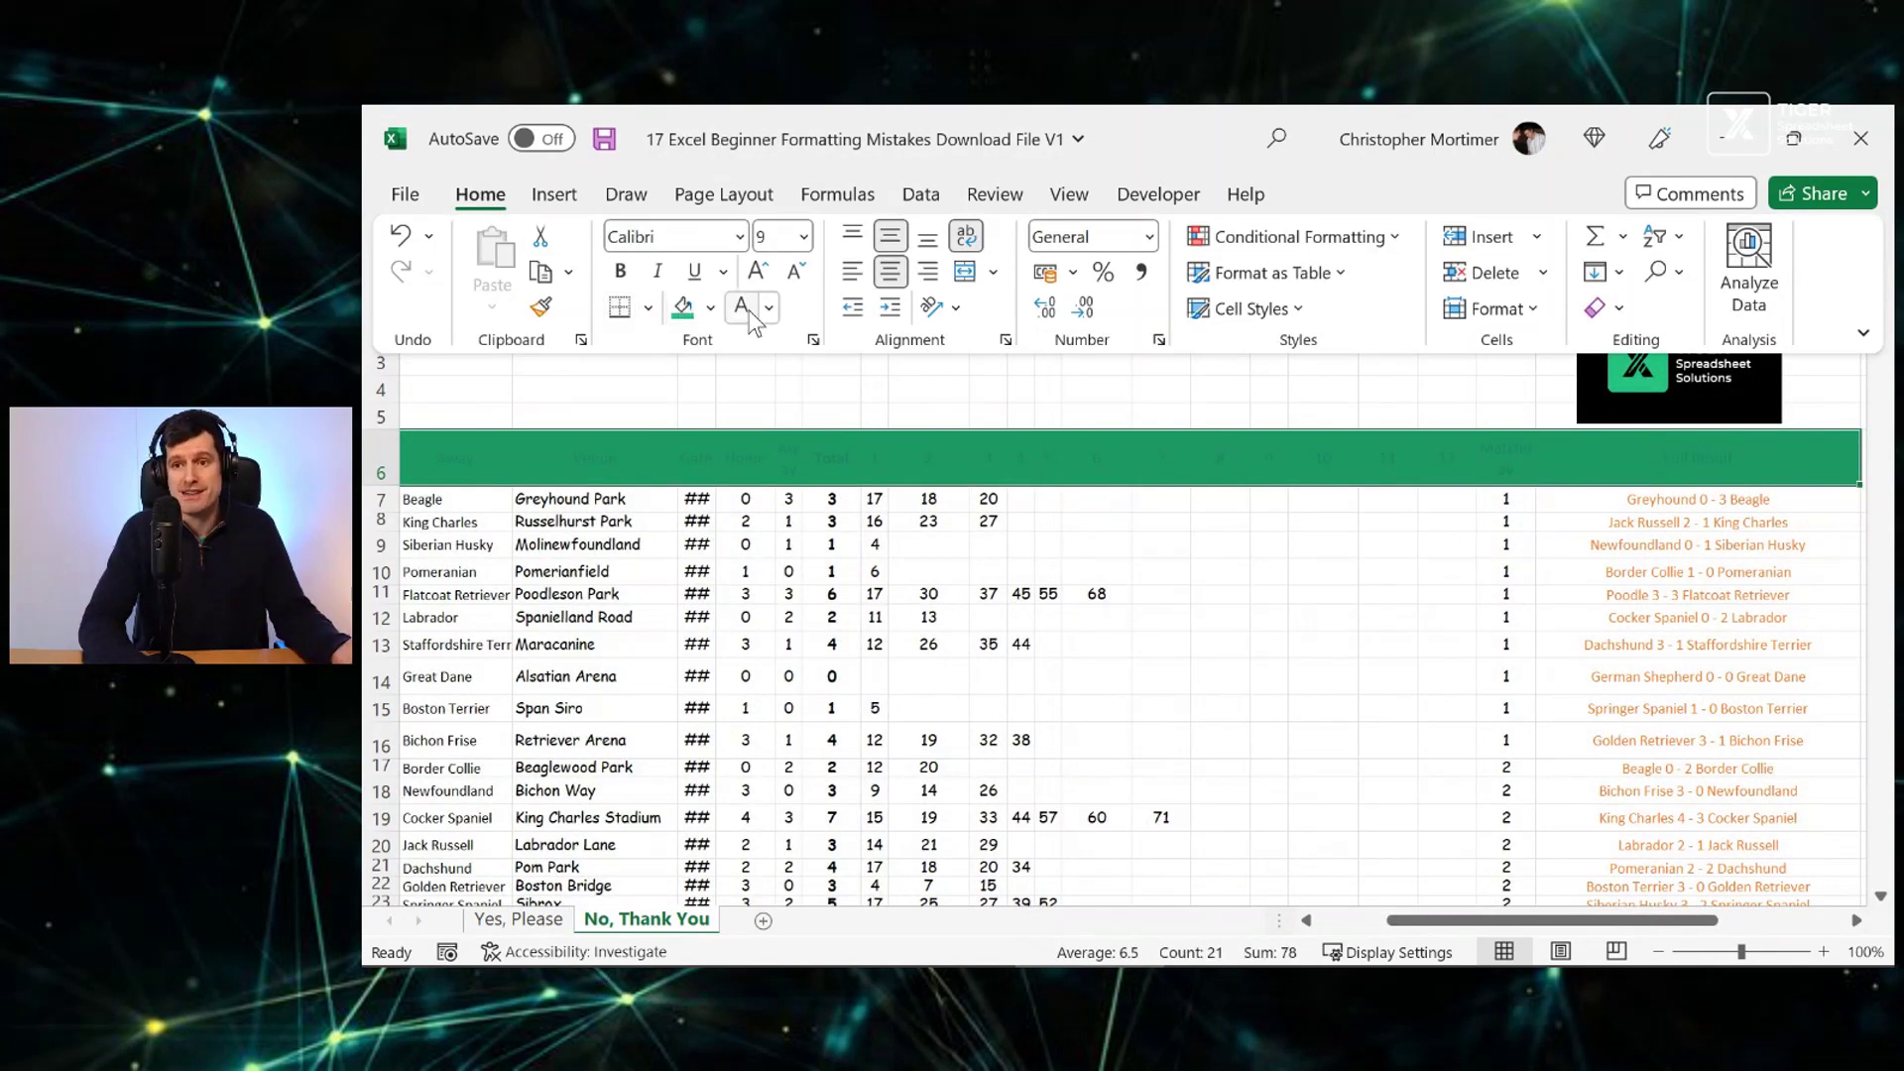
left_click(742, 308)
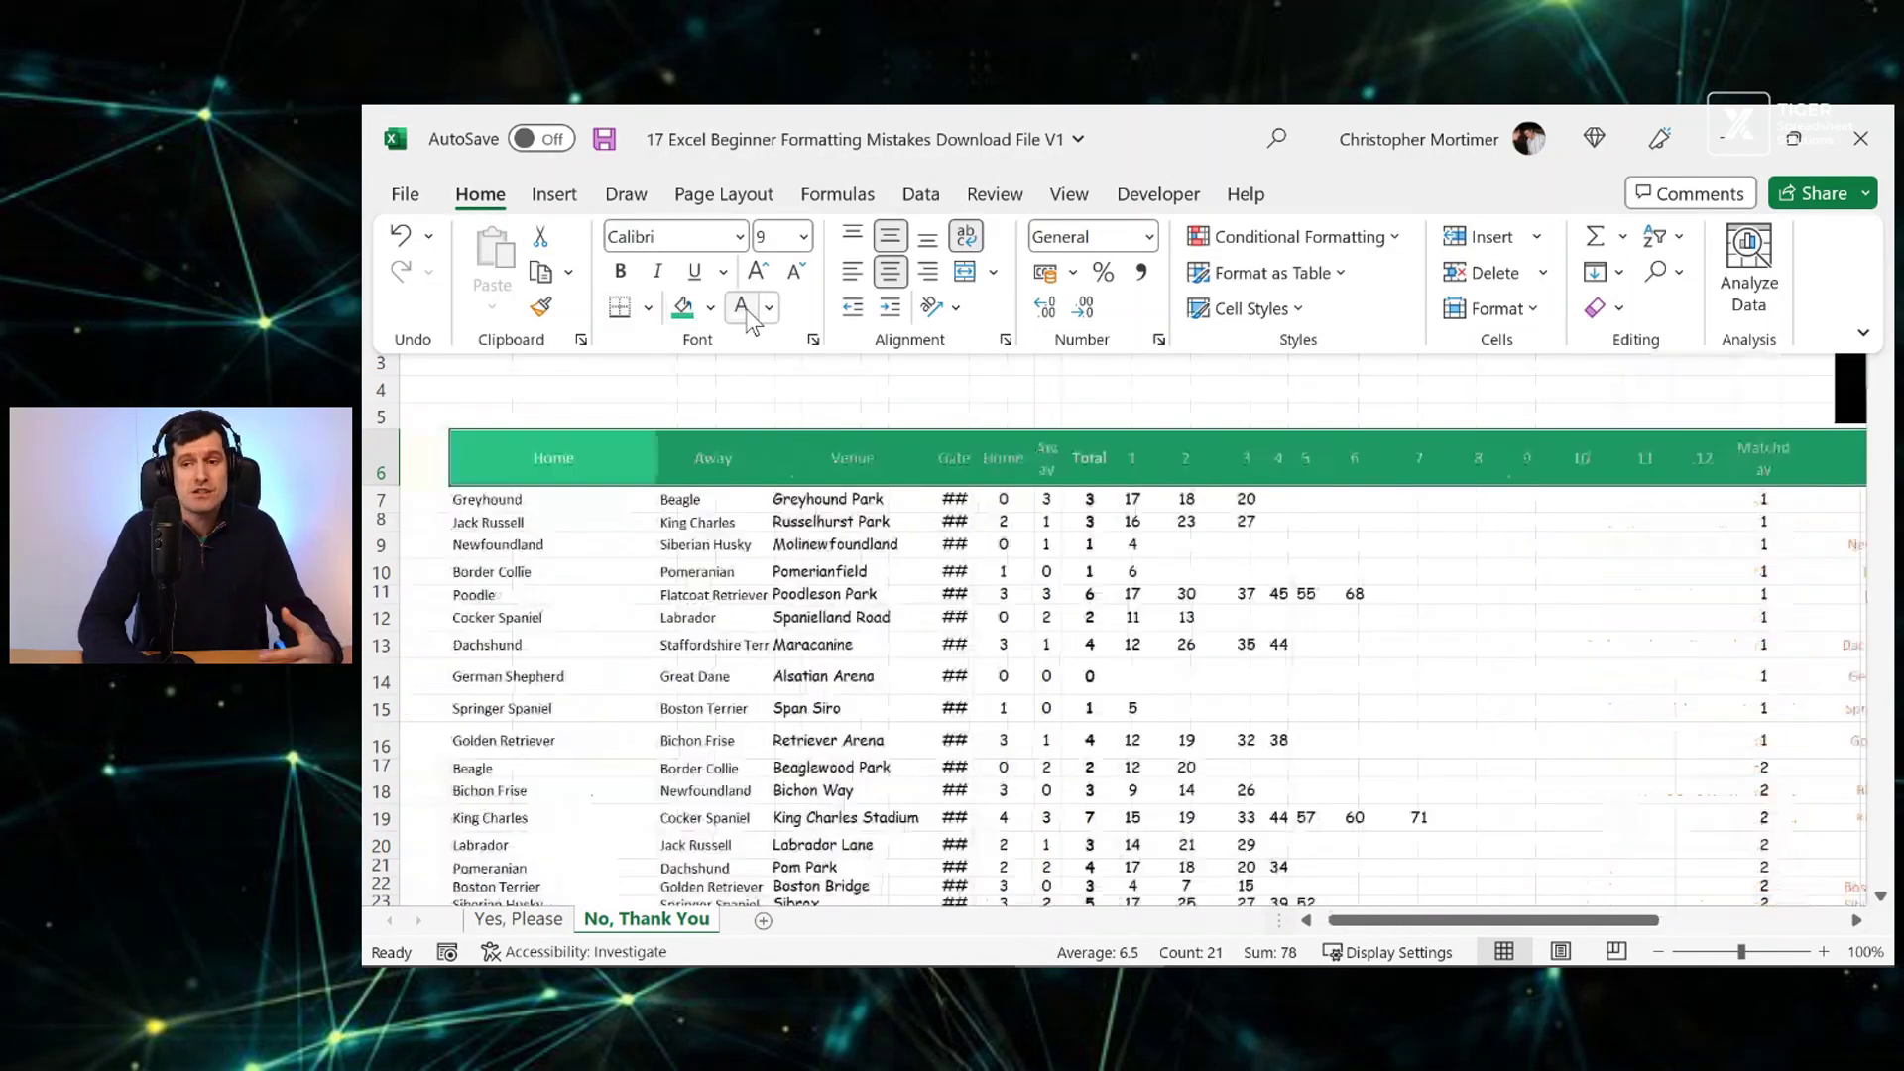
left_click(626, 451)
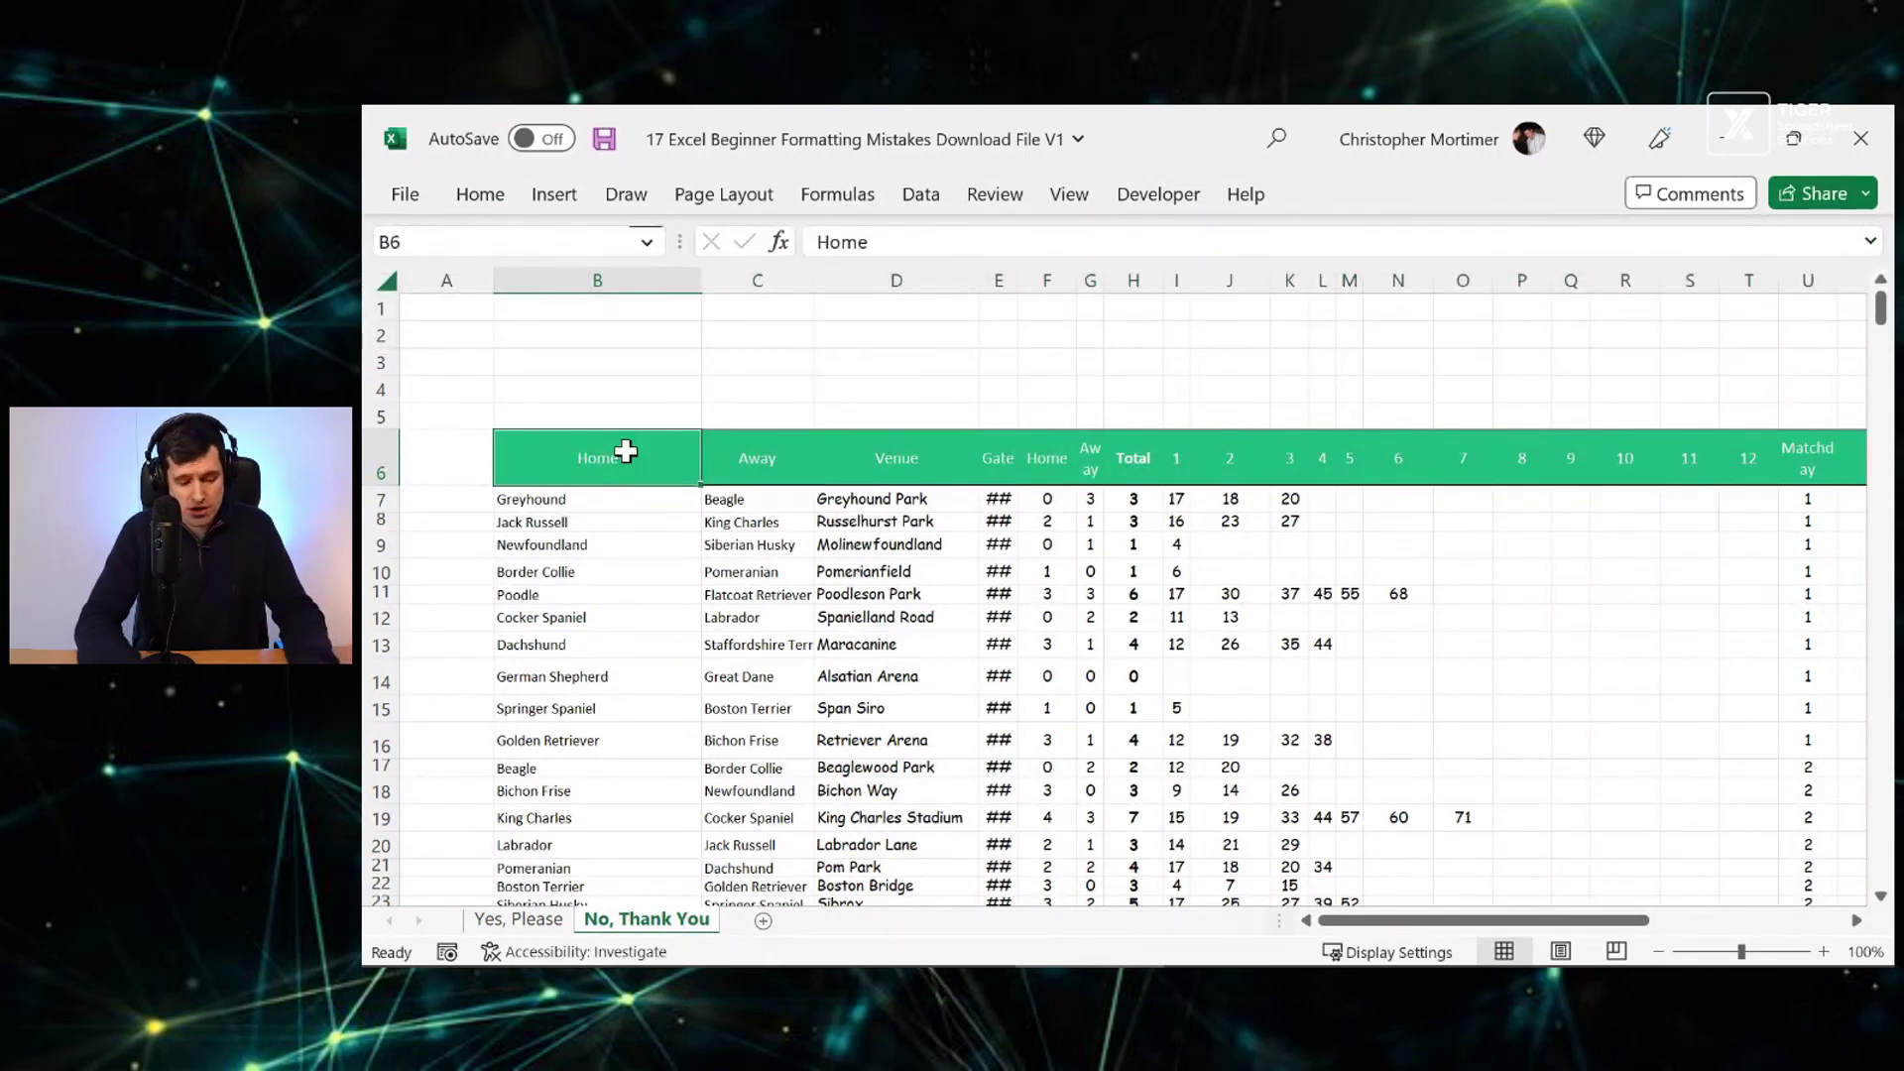
Compare against the Yes, Please sheet's FIXTURE INFO label cells, then return
left_click(518, 919)
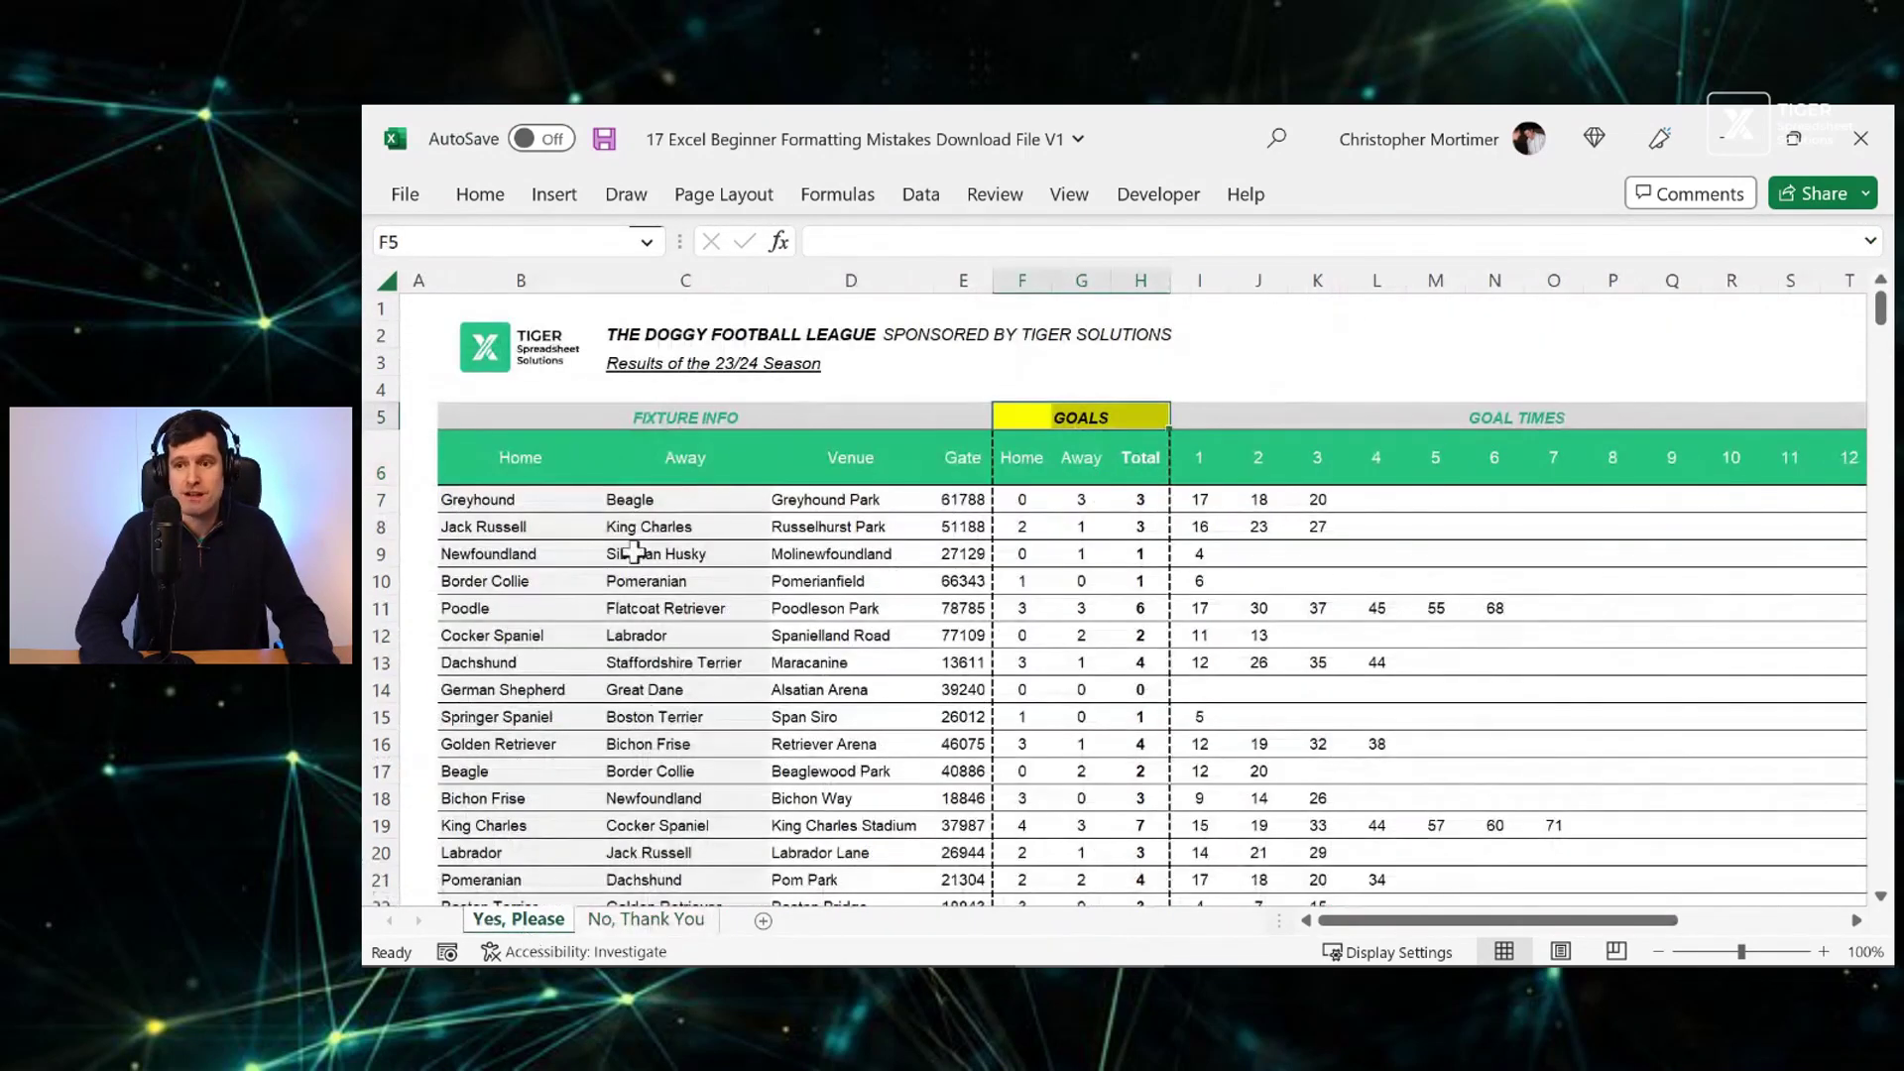
left_click(576, 407)
left_click(567, 421)
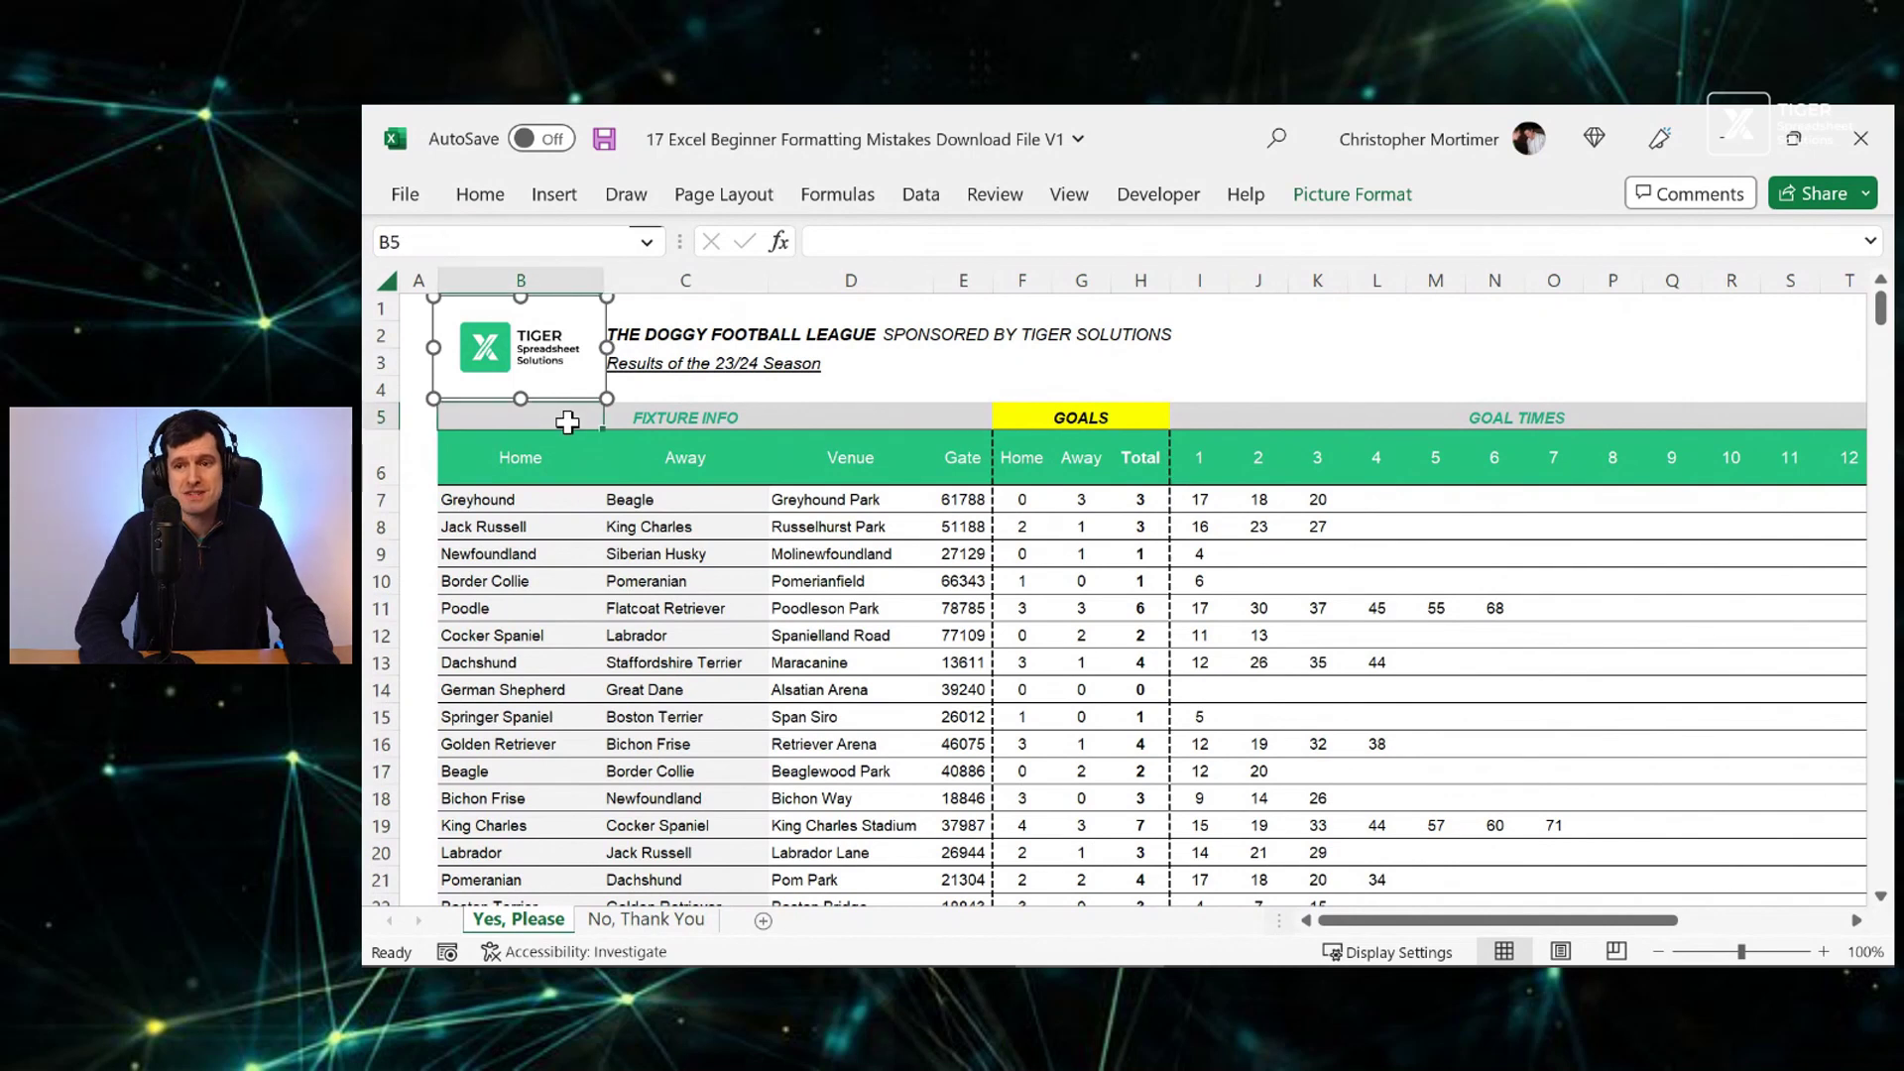
key("shift+Right")
key("shift+Right")
key("shift+Right")
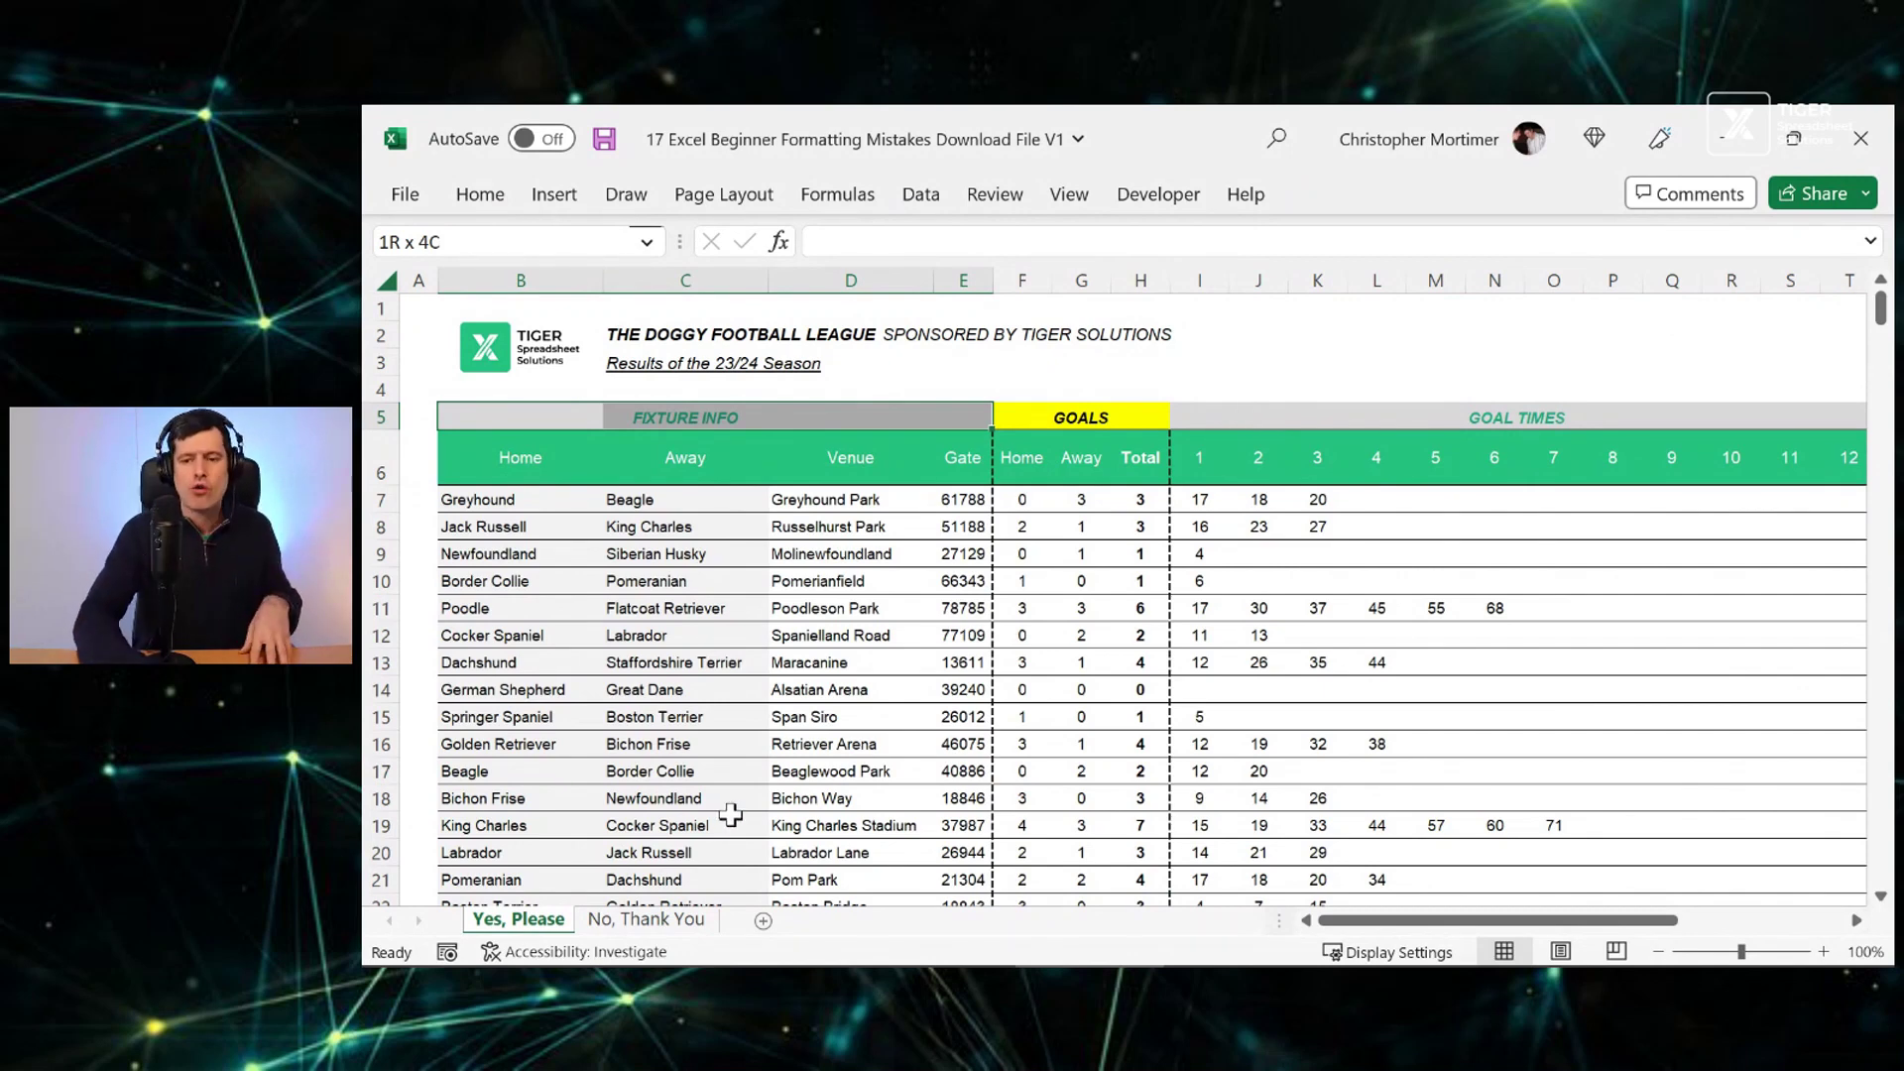
left_click(645, 919)
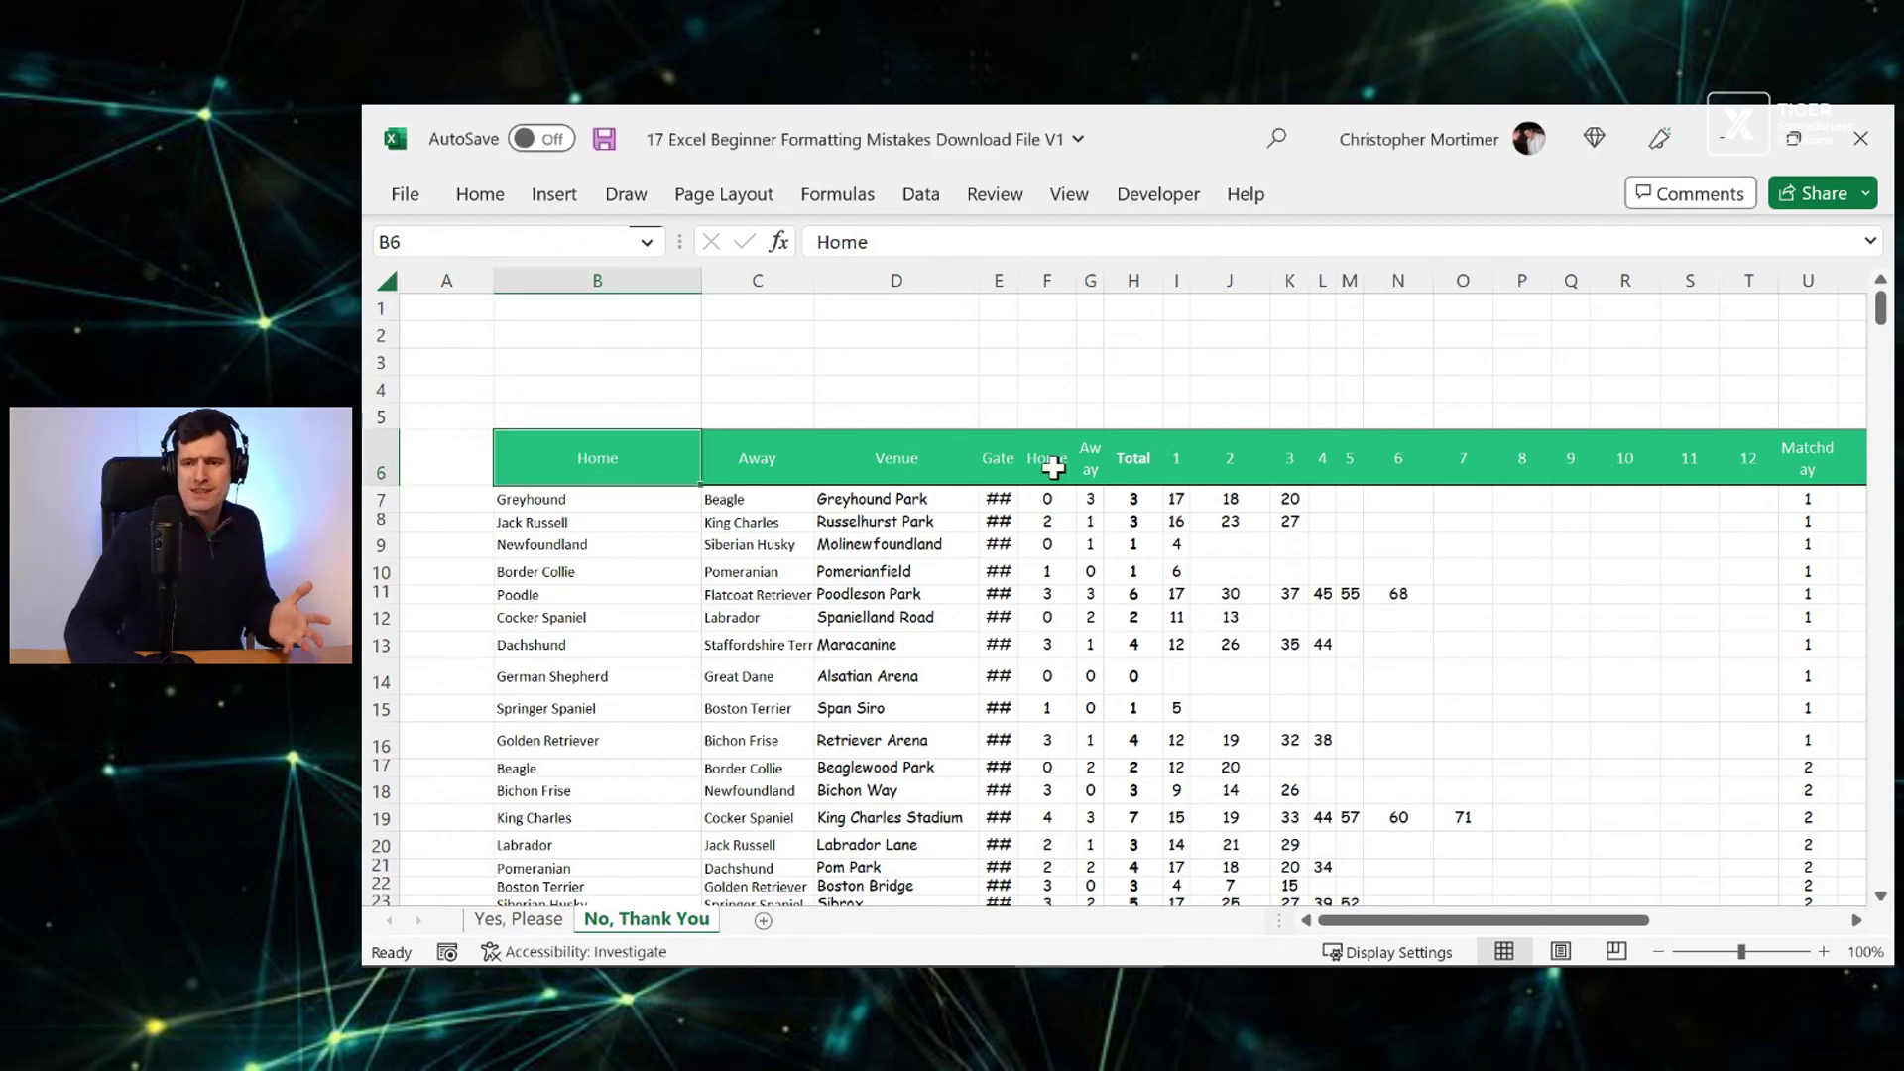
Drag column E wider, then set the Home and Away columns (B, C) to width 16
left_click(997, 499)
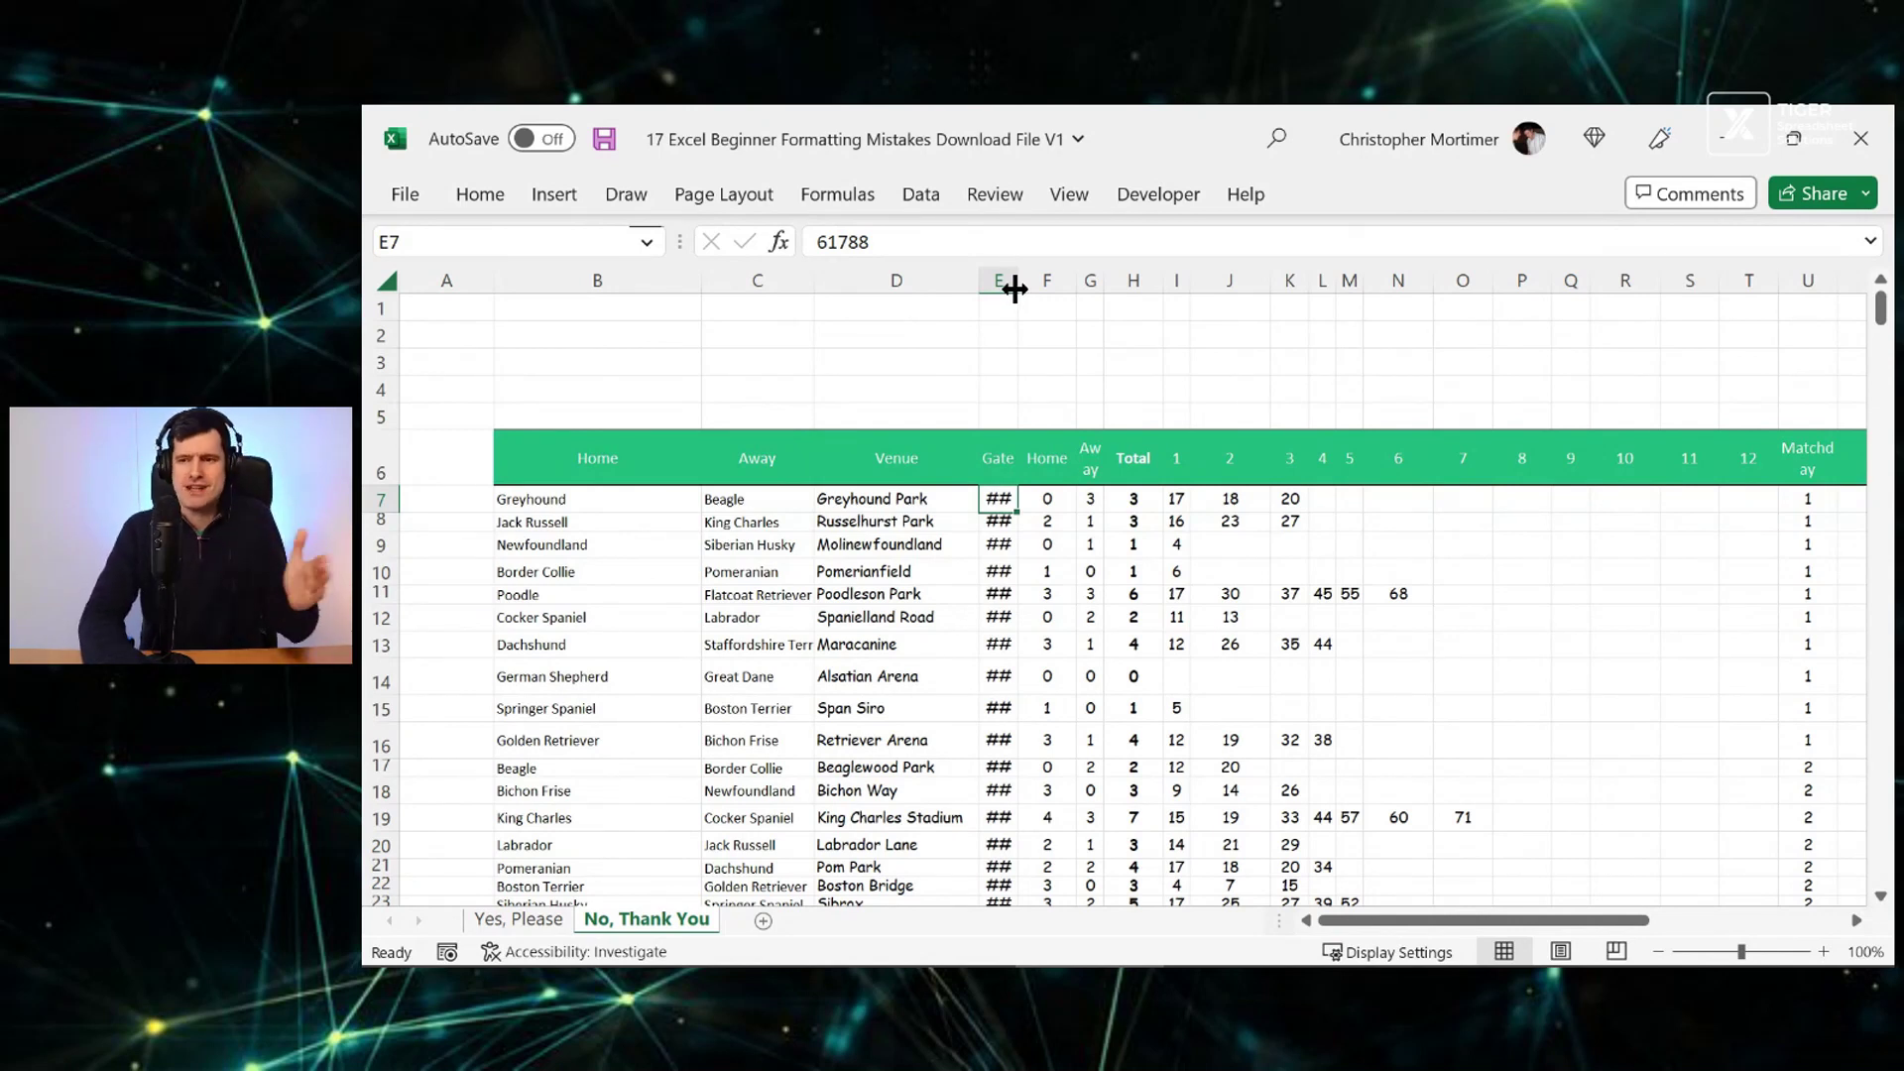
left_click_drag(1016, 289, 1105, 292)
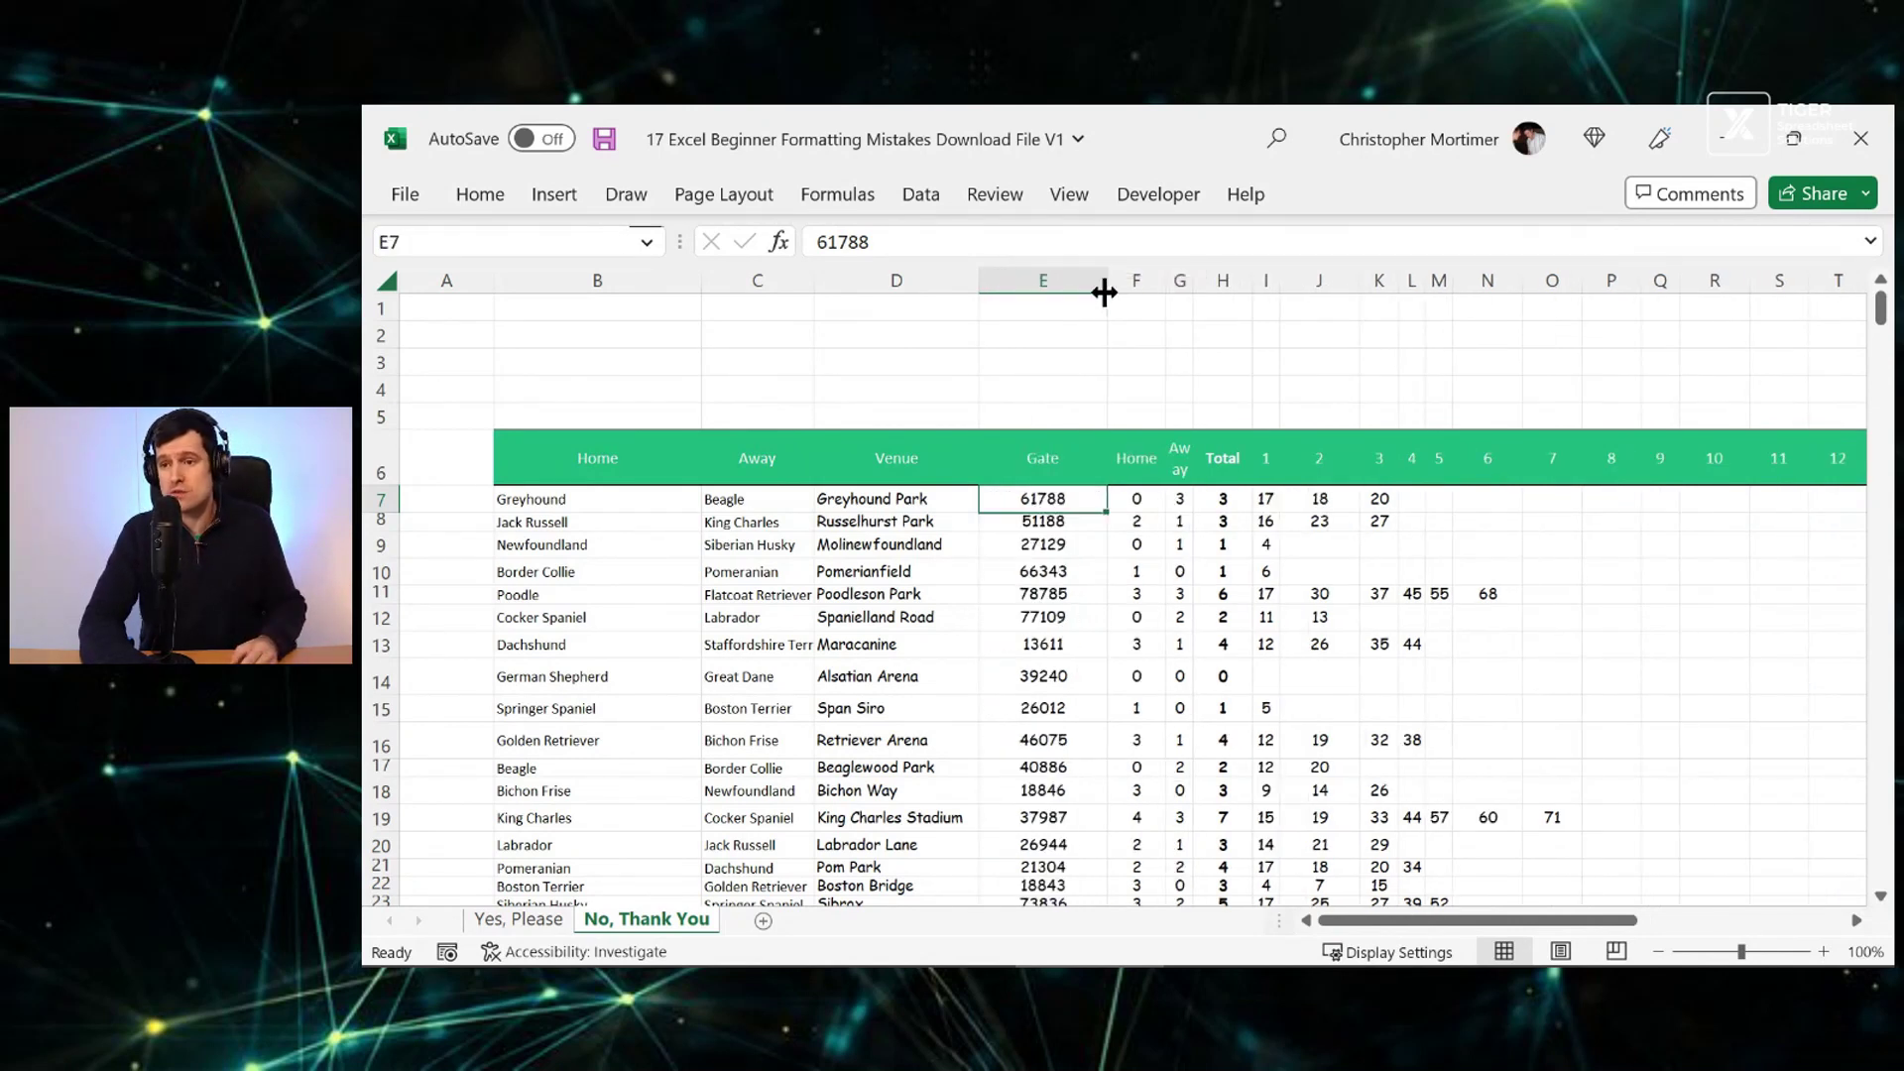
left_click(1047, 451)
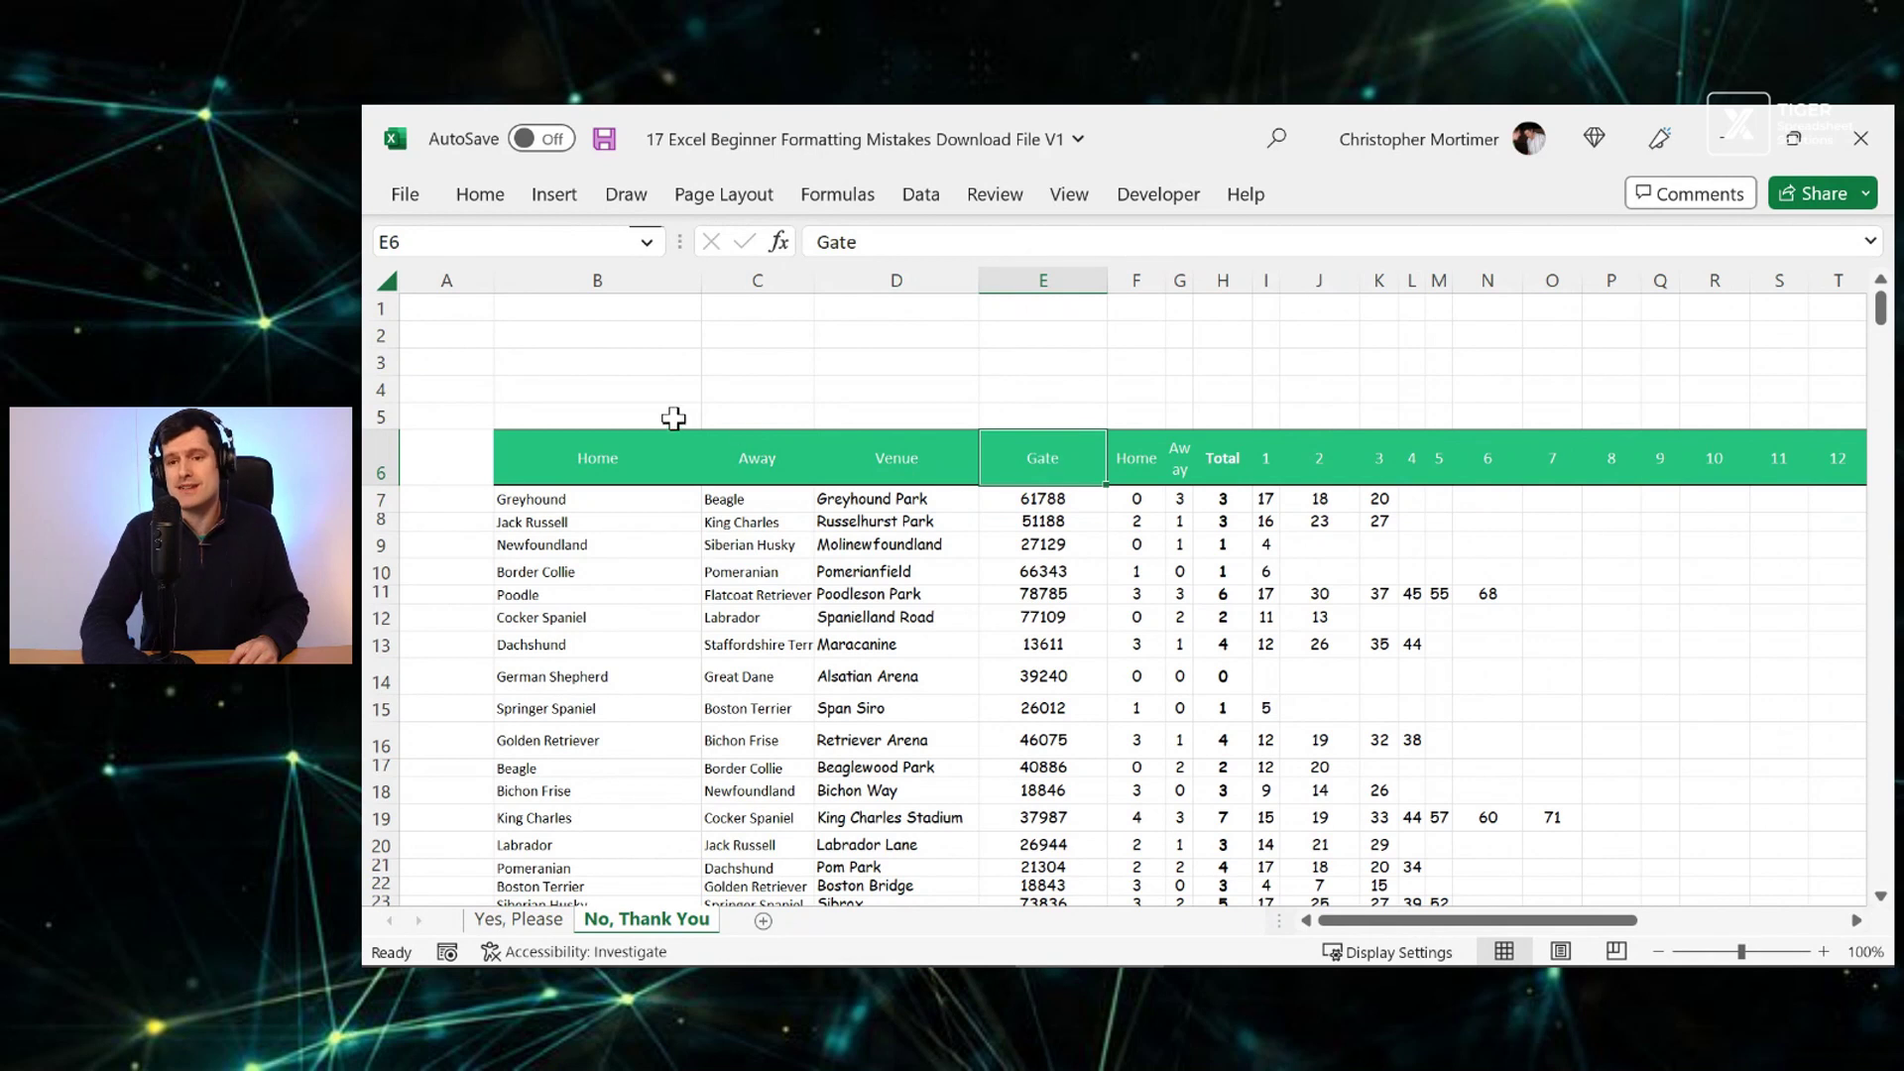
left_click(577, 445)
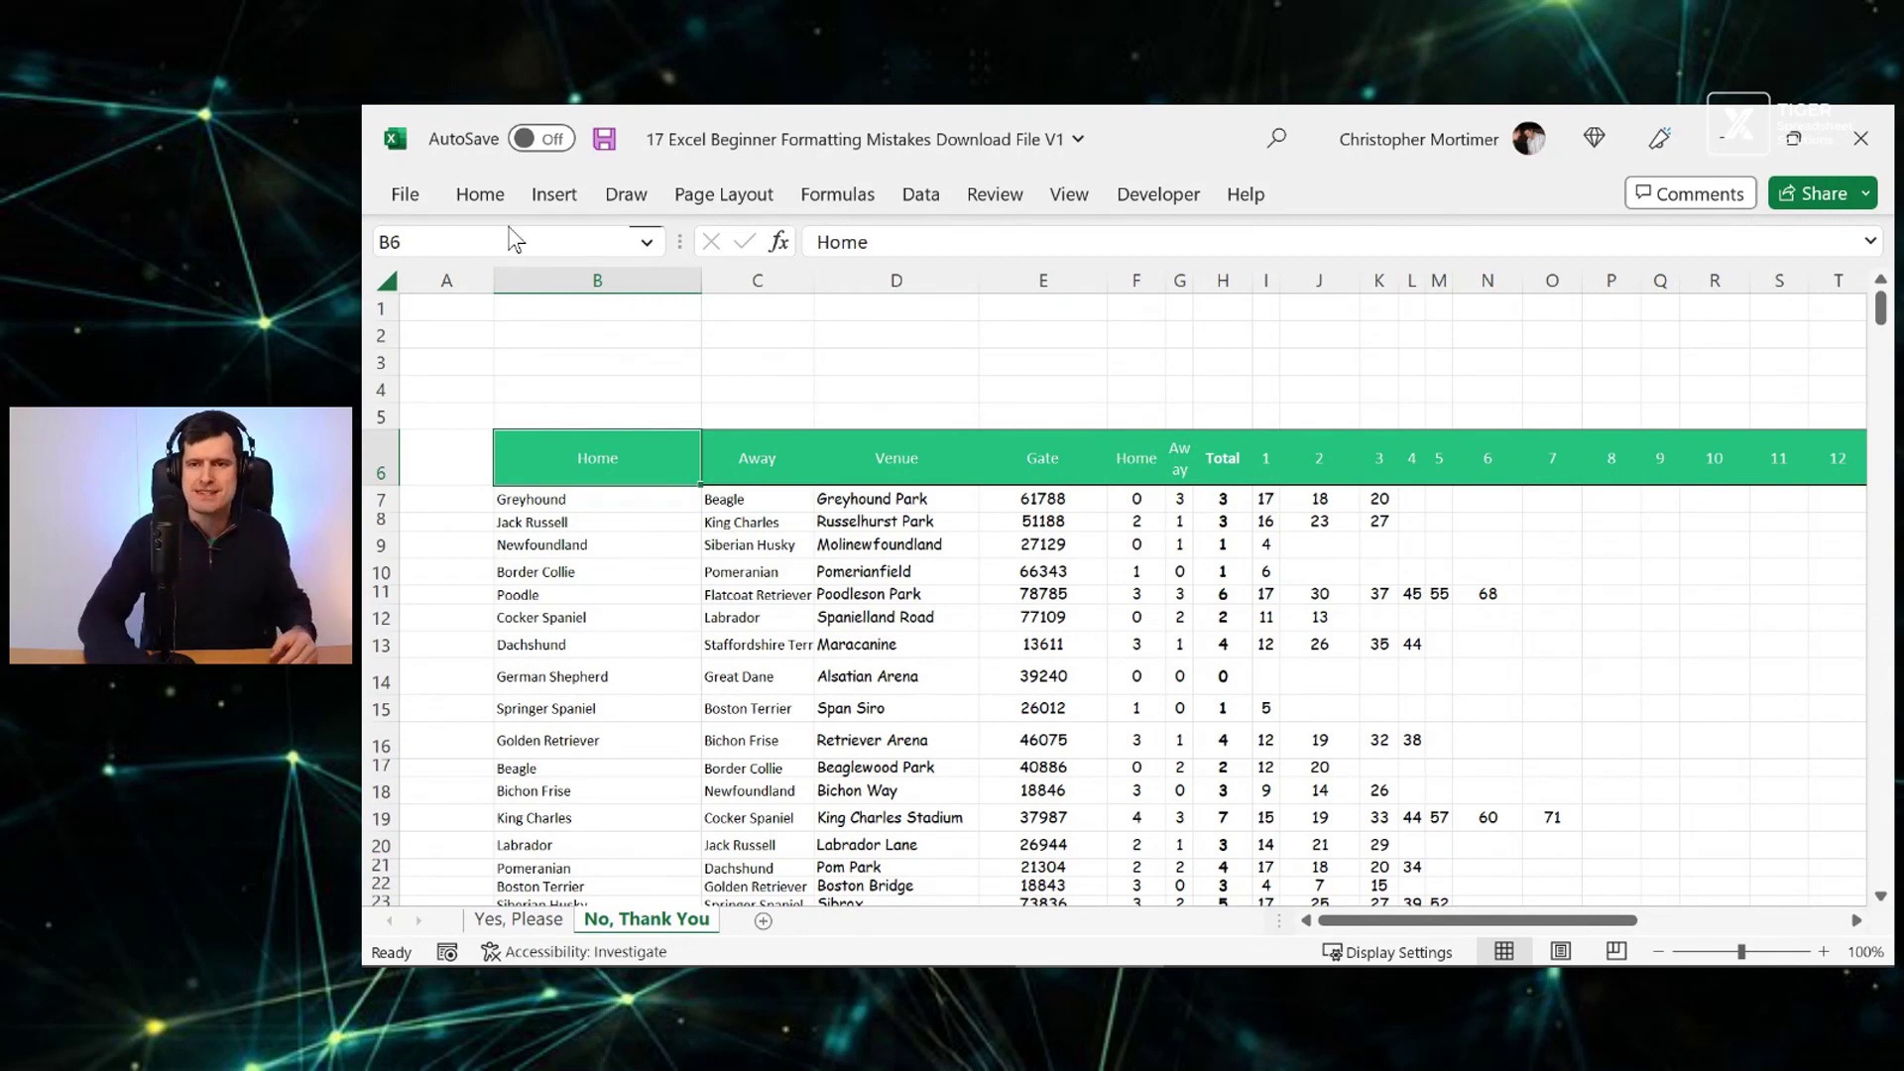
left_click(493, 198)
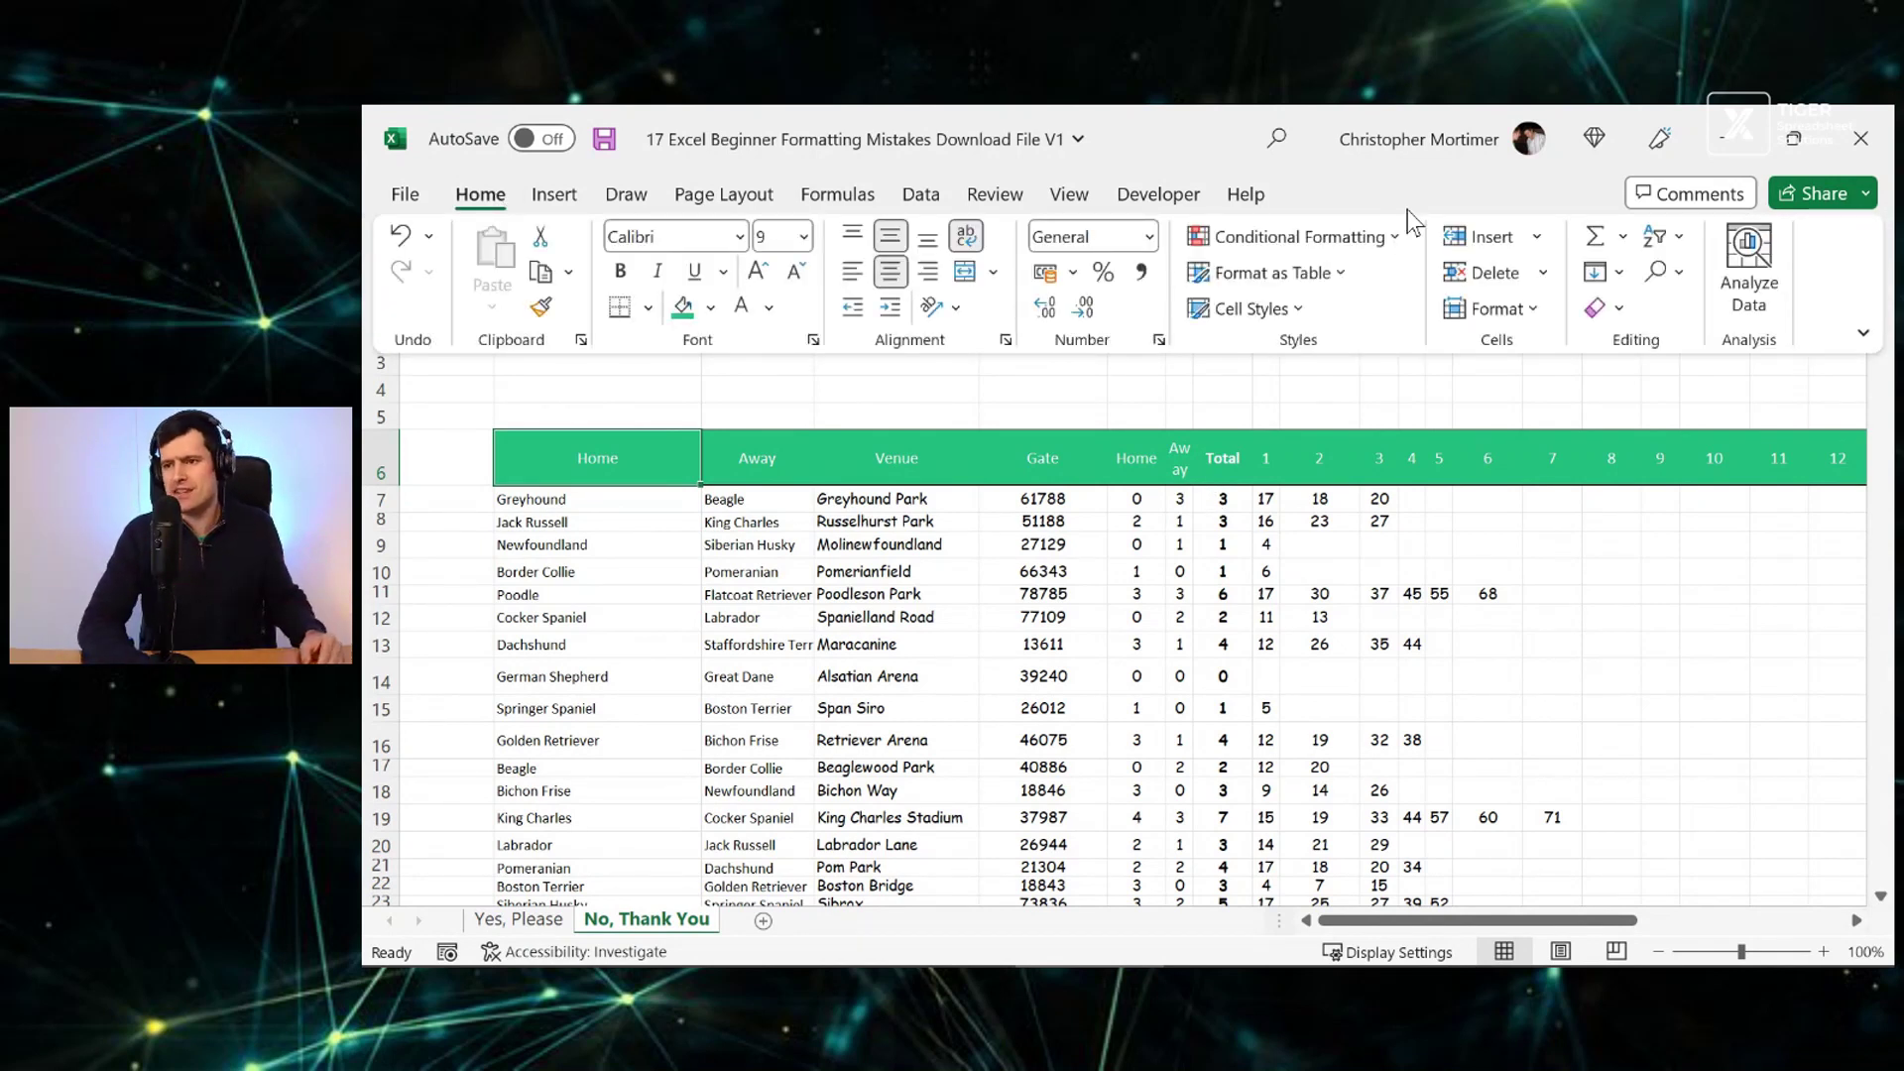
left_click(1538, 308)
left_click(1551, 482)
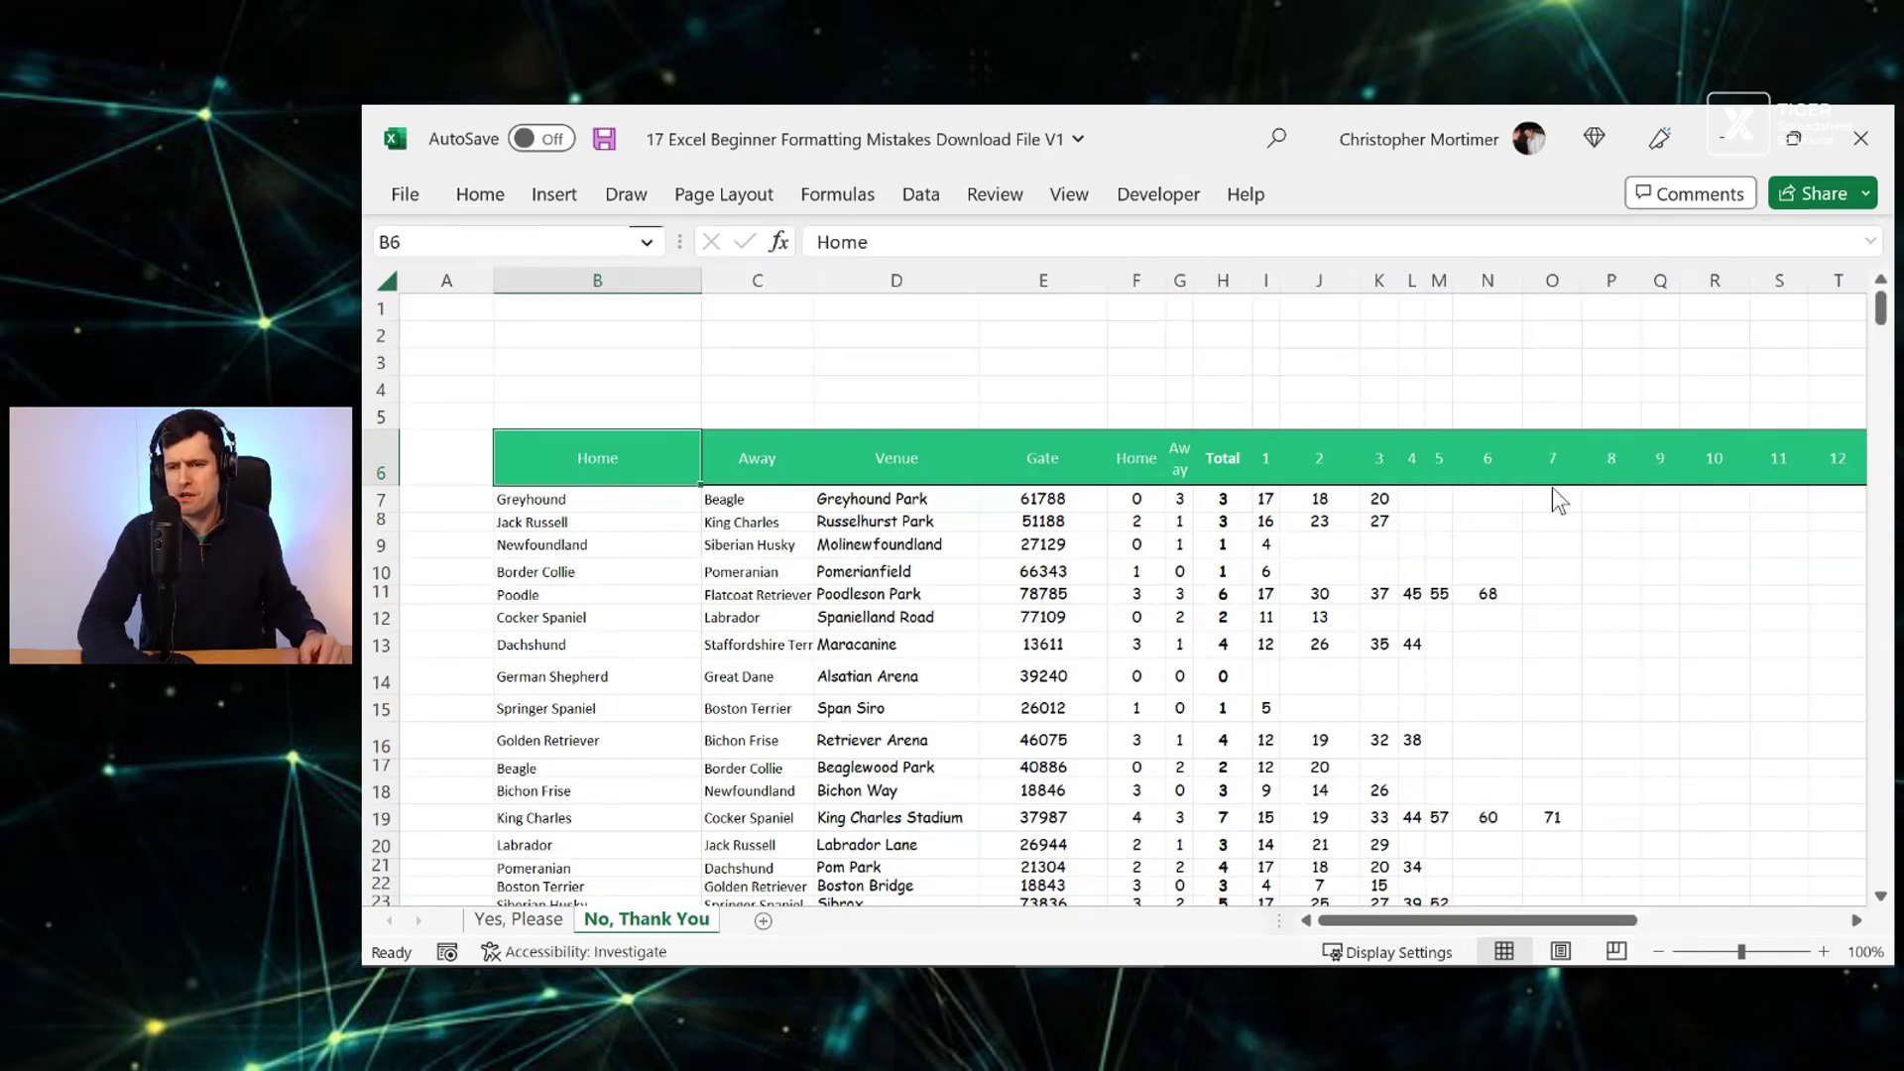
key("BackSpace")
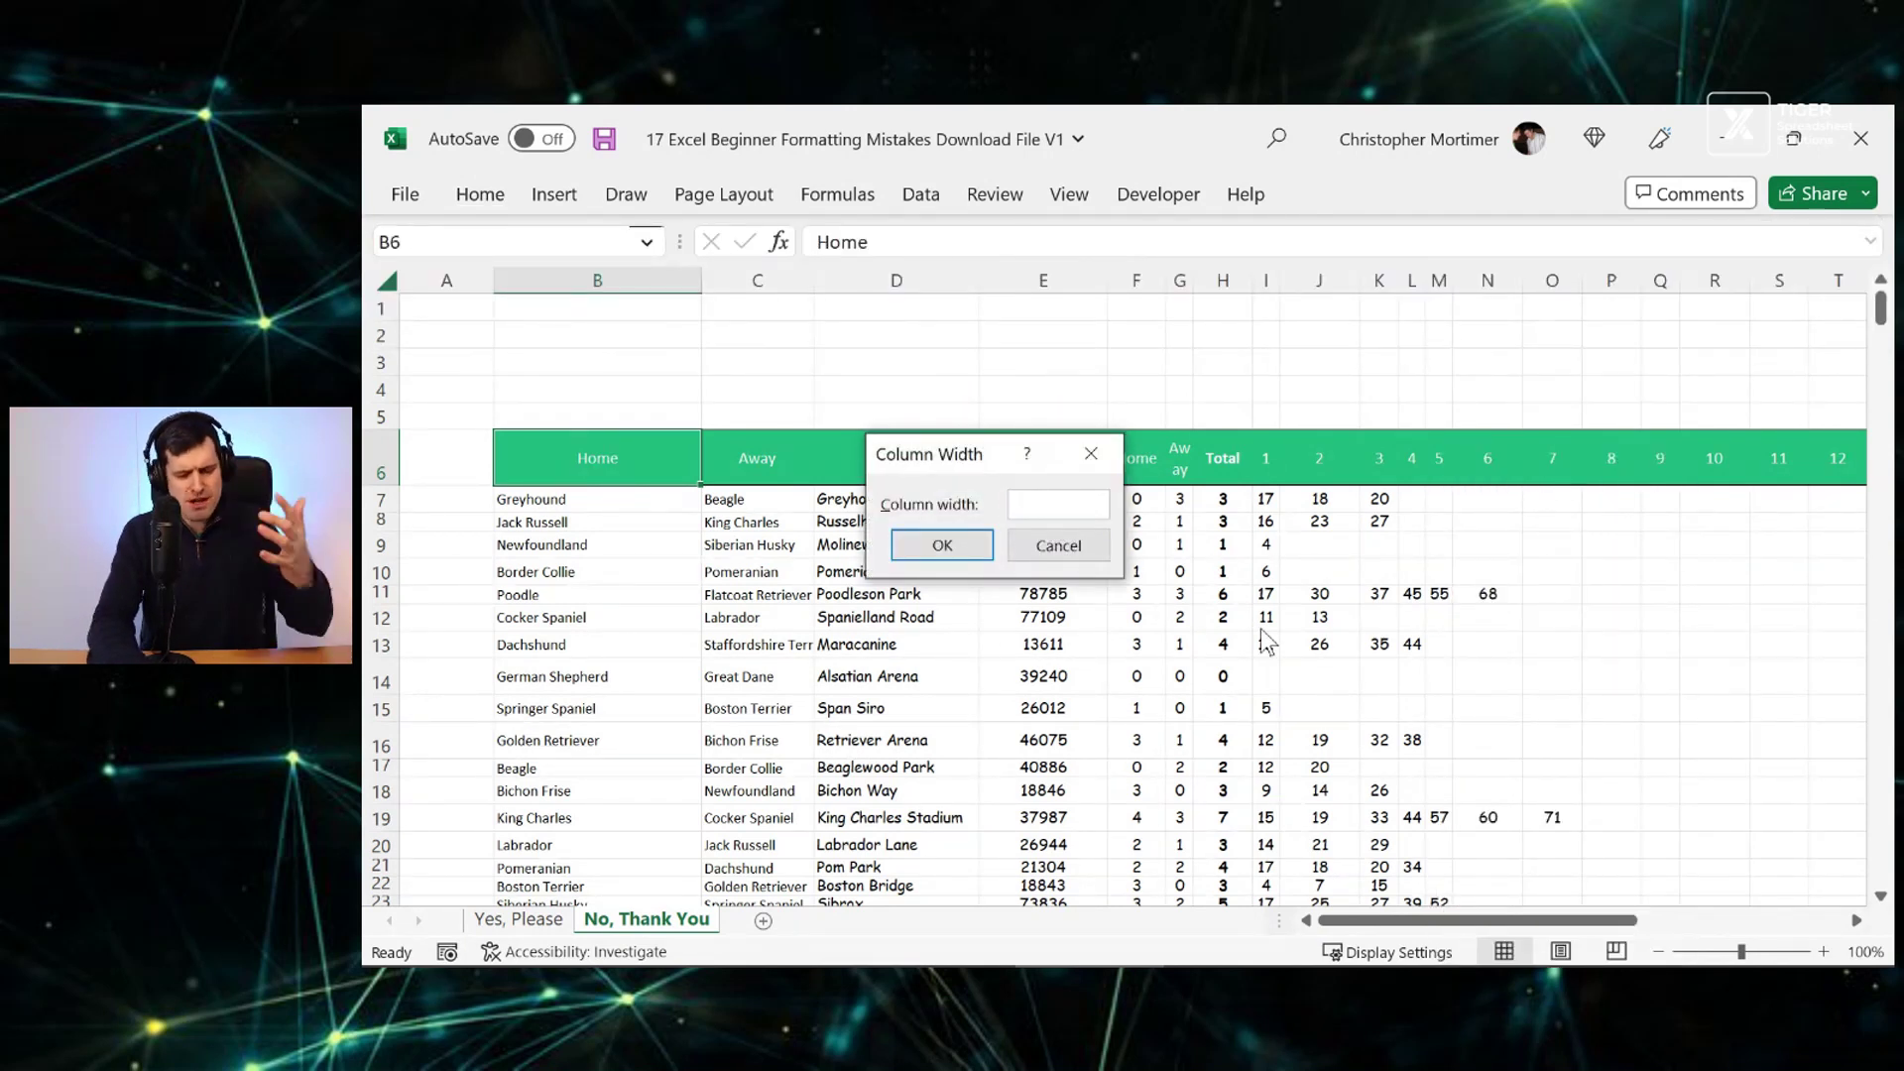
type("16")
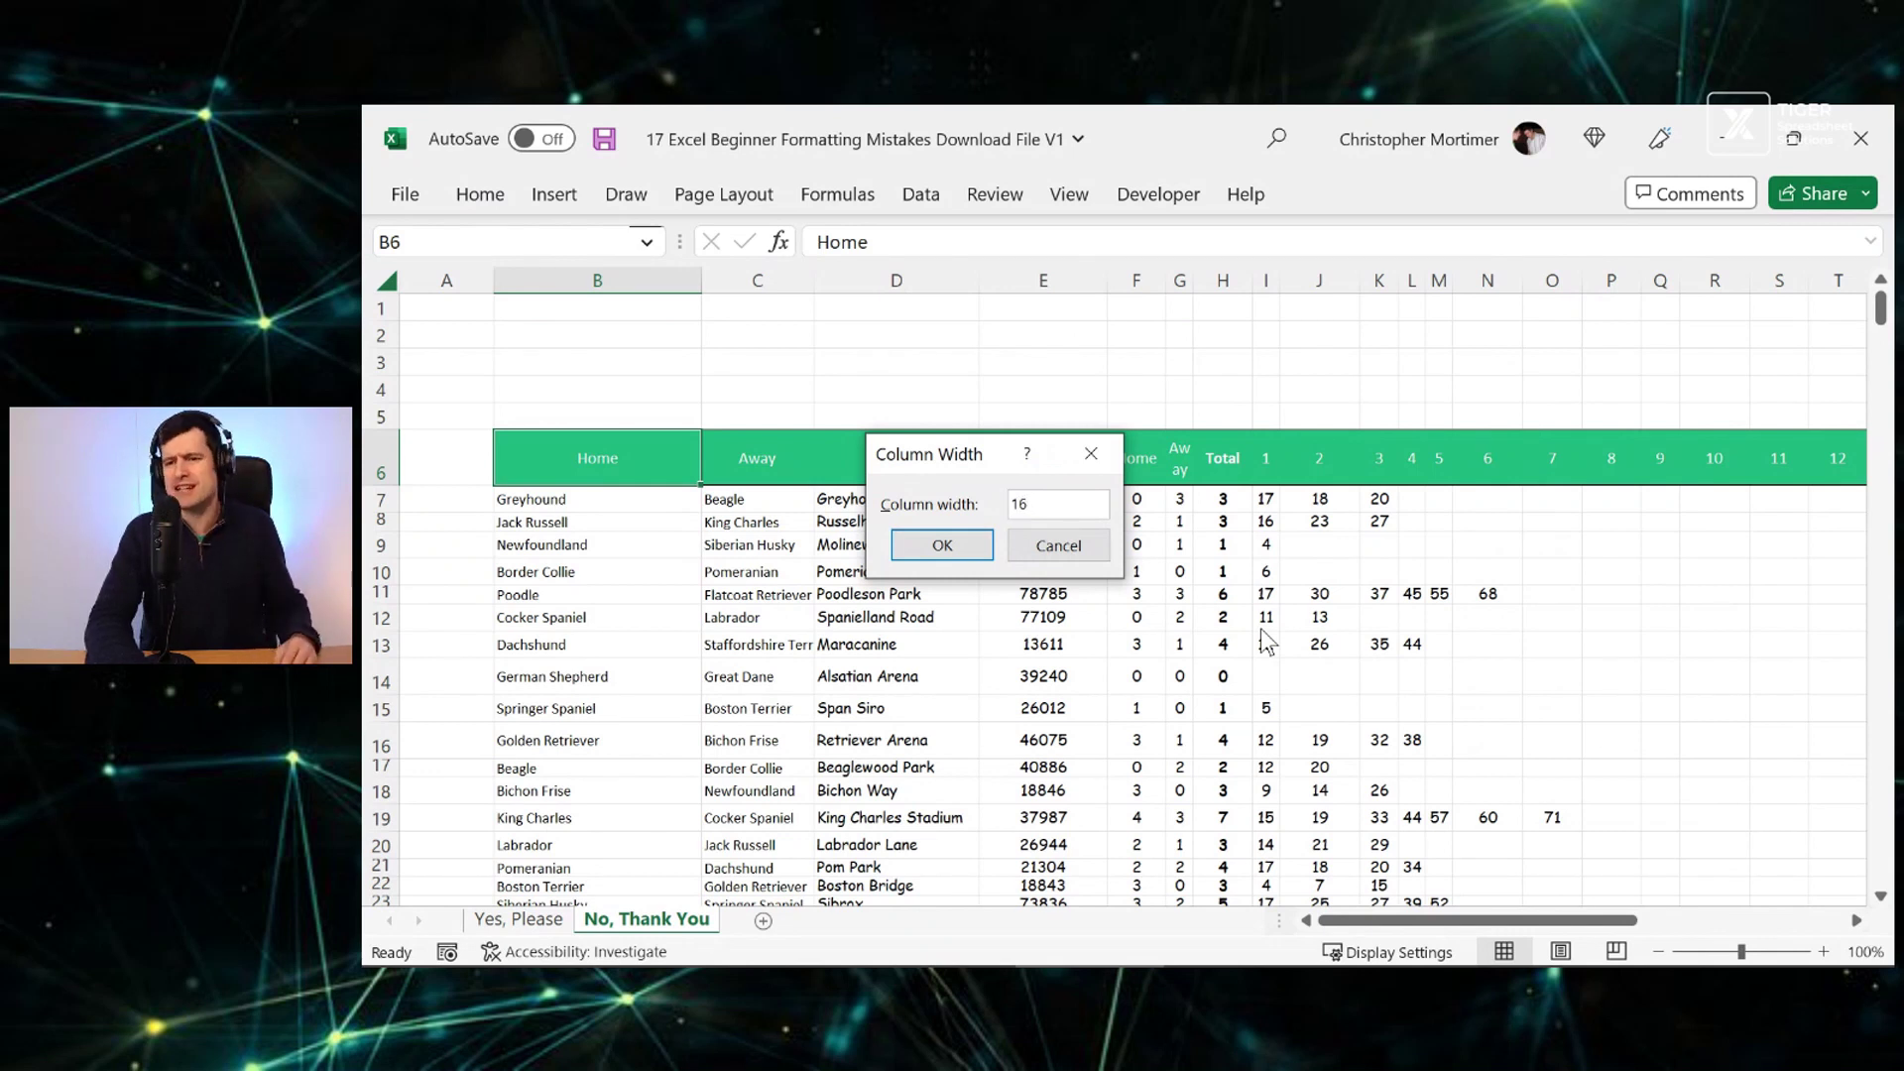
key("Return")
key("Right")
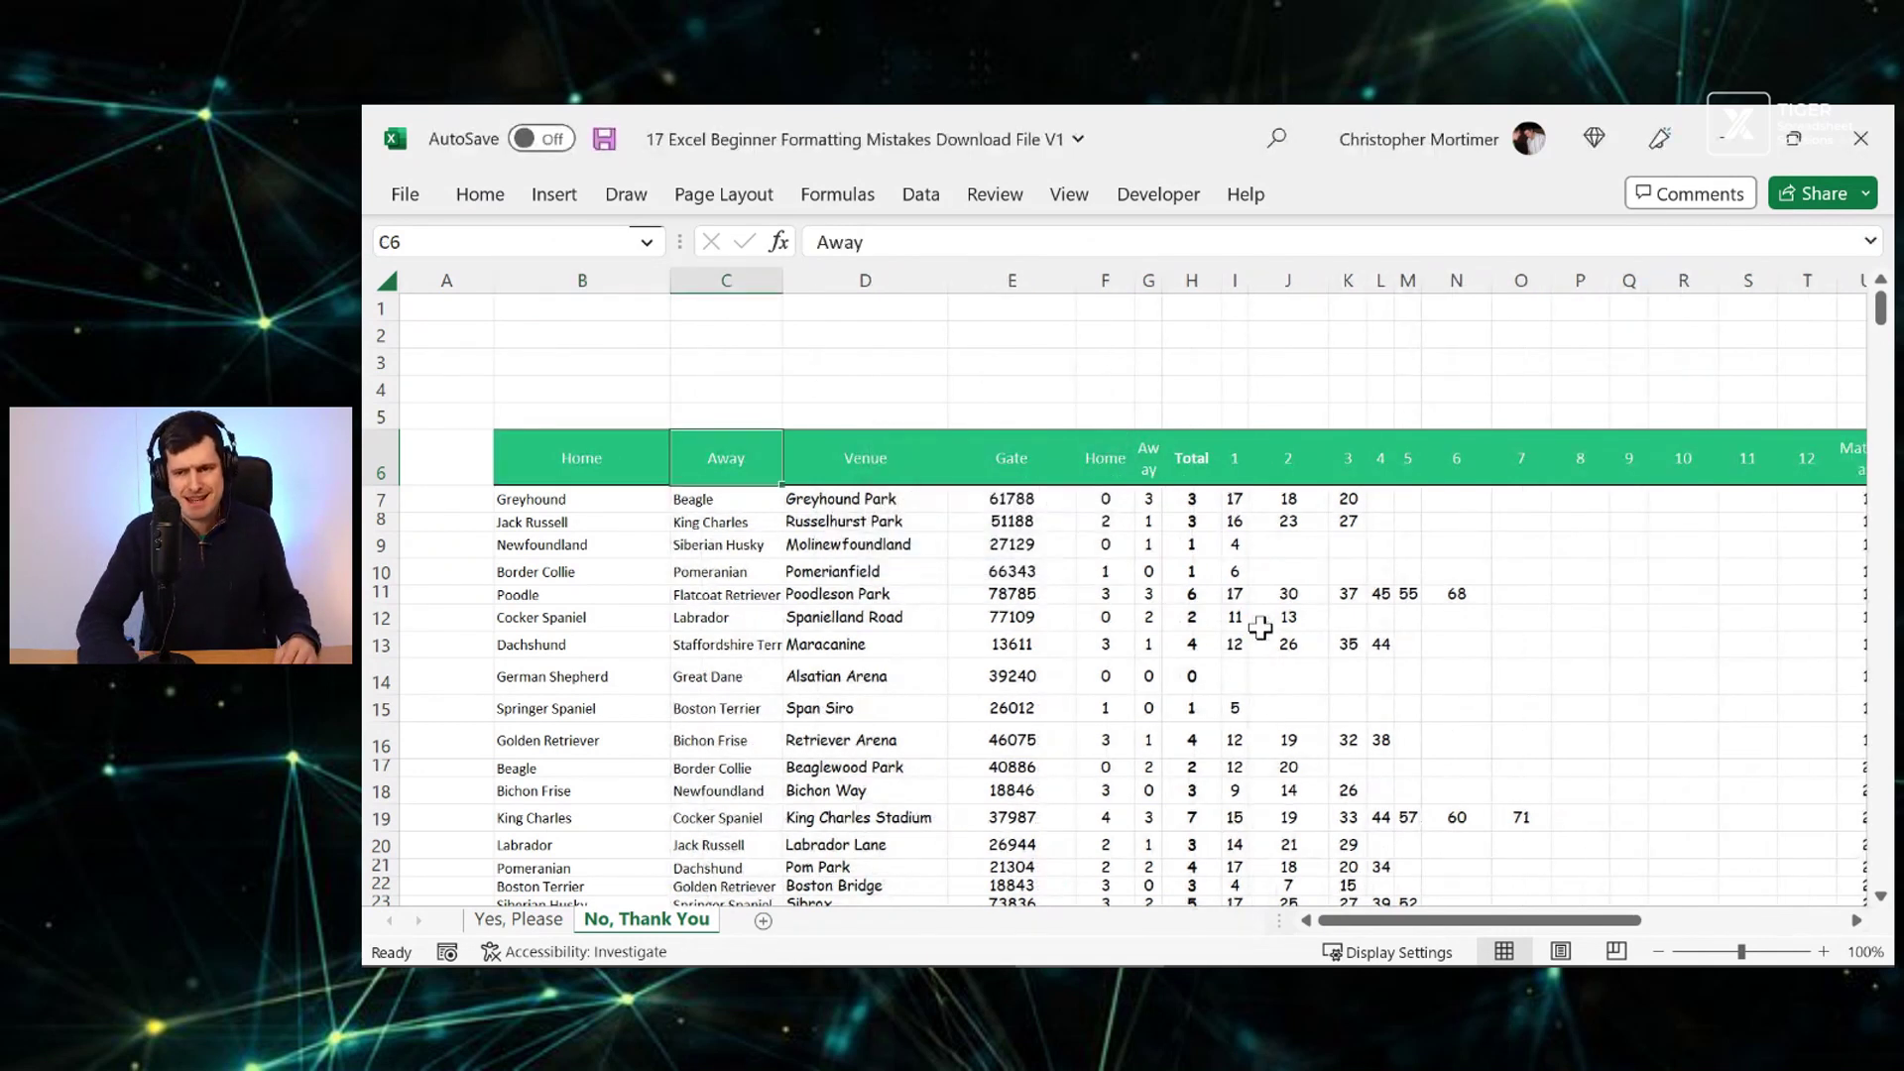
key("F4")
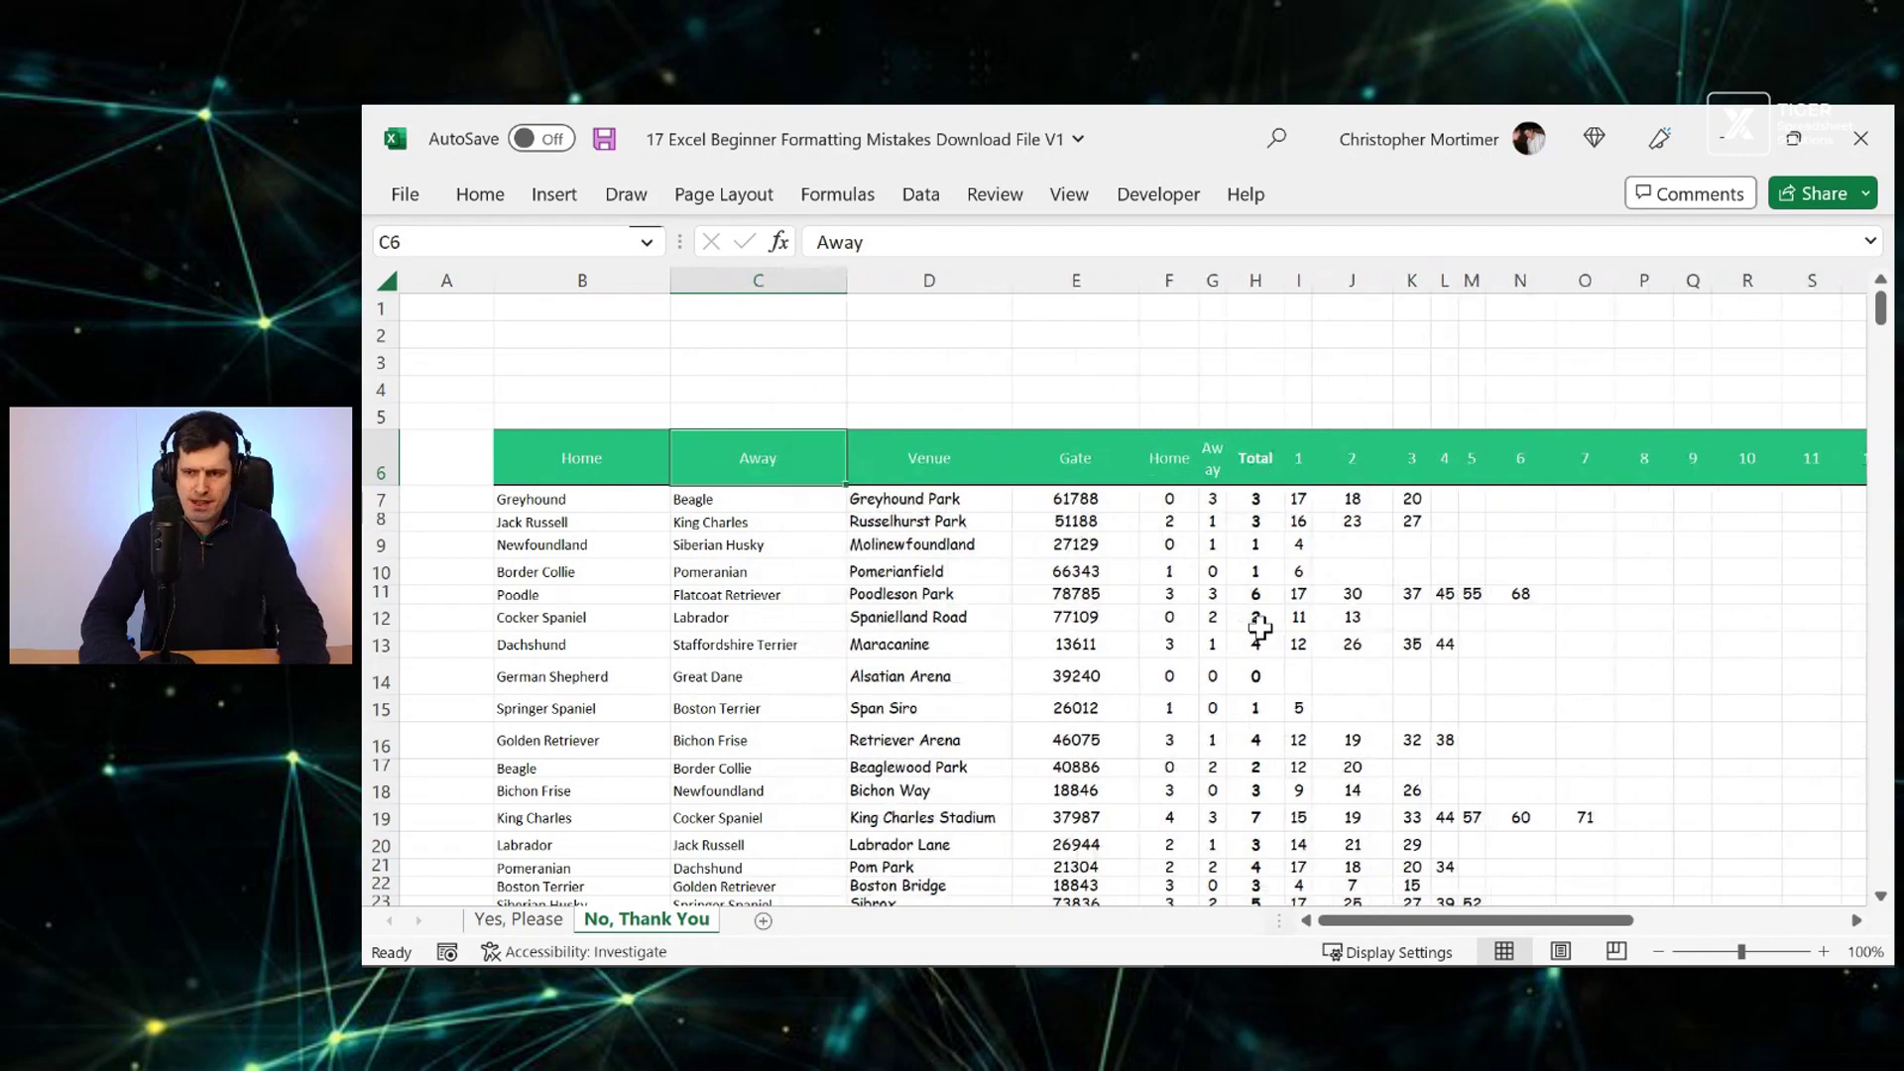
Set column A to width 3
key("Right")
key("Left")
key("Left")
key("Left")
key("Right")
key("shift+Right")
key("shift+Right")
key("shift+Right")
key("Left")
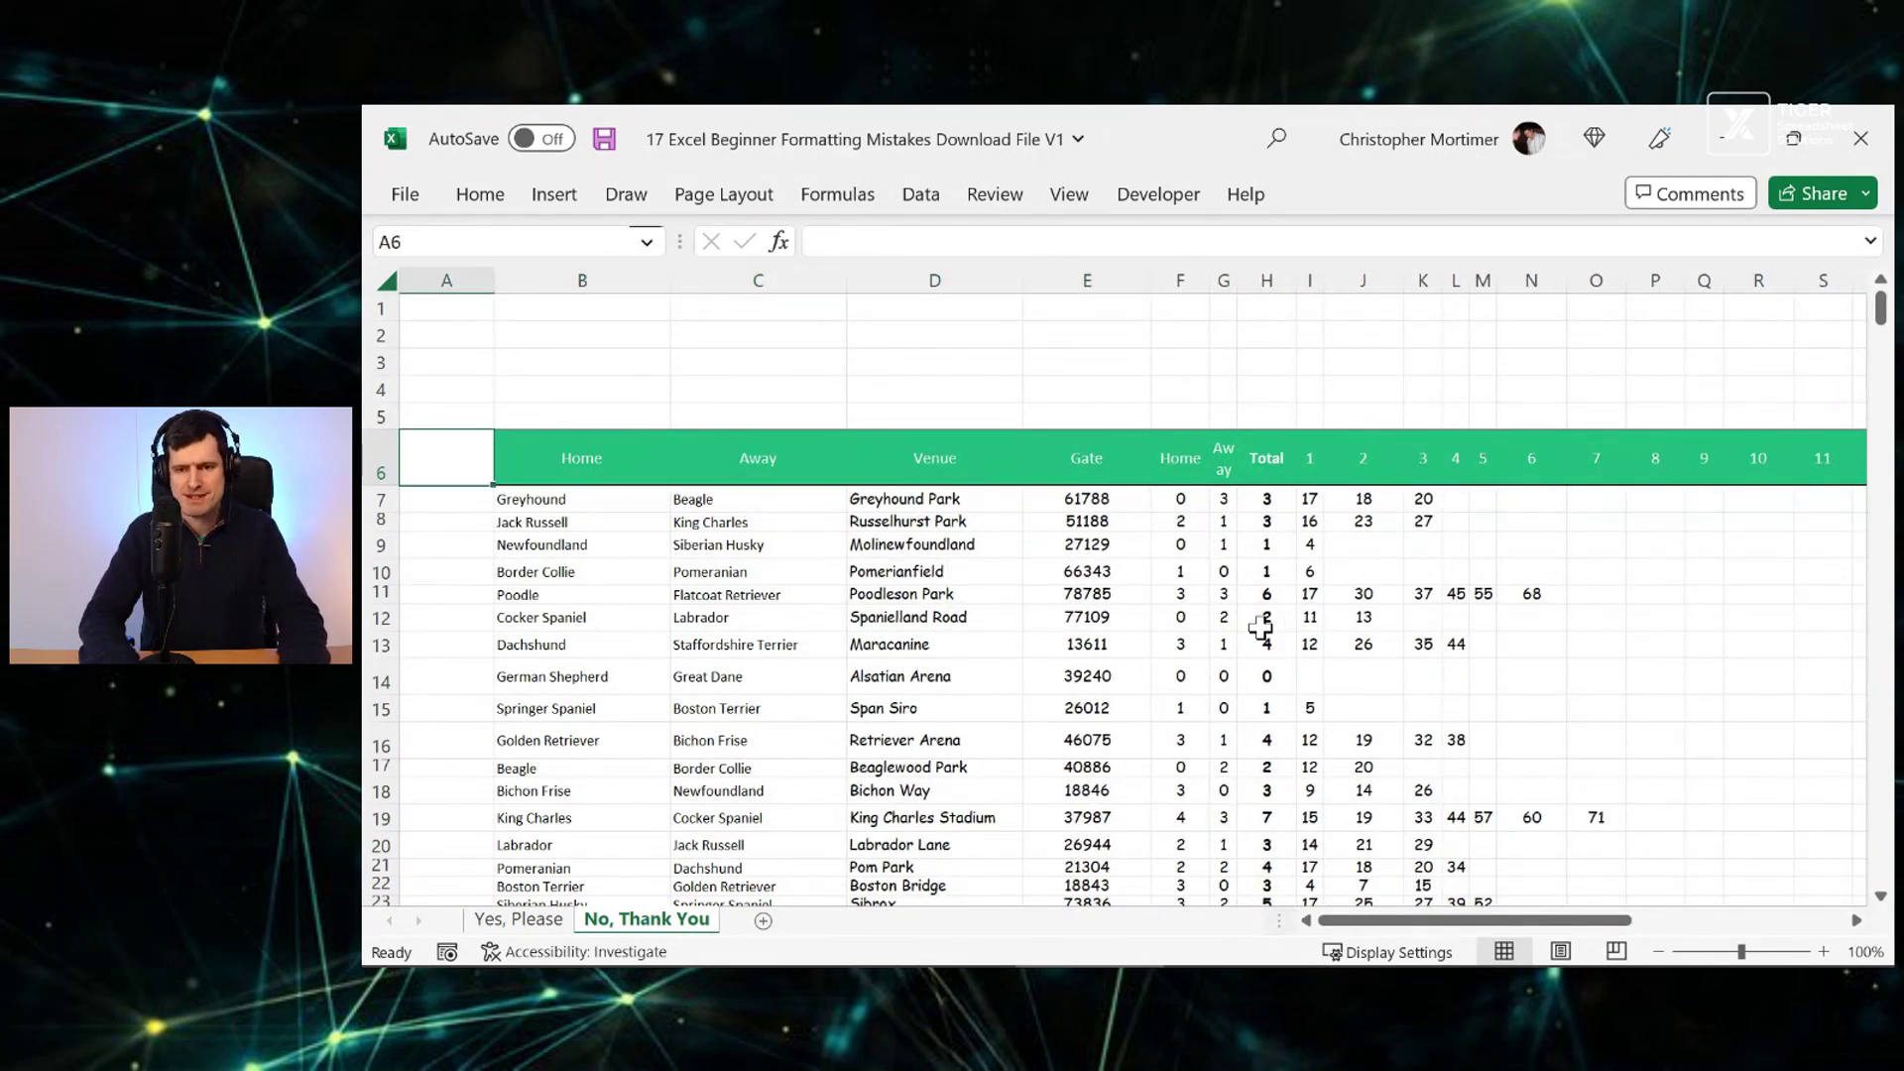
key("alt+h")
key("o")
key("w")
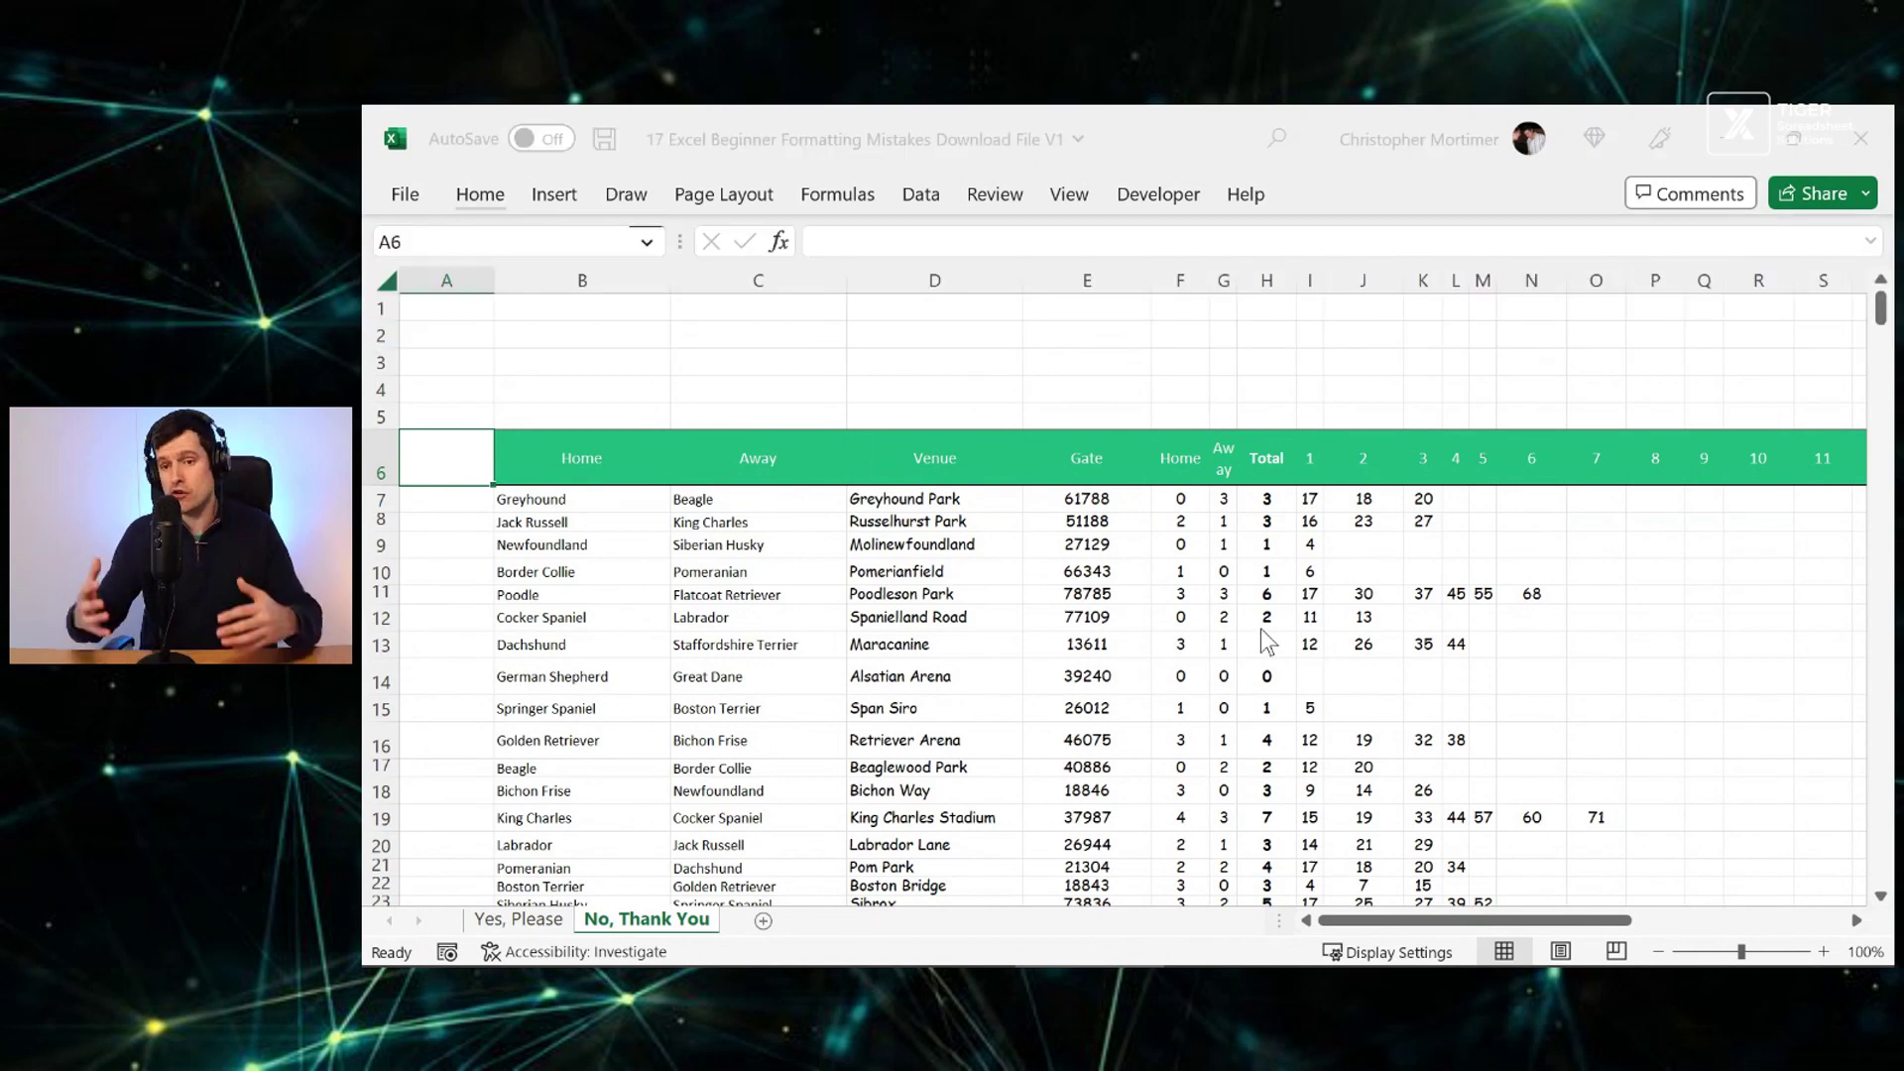
type("3")
key("Return")
Set the Gate column E to width 8
key("Right")
key("Right")
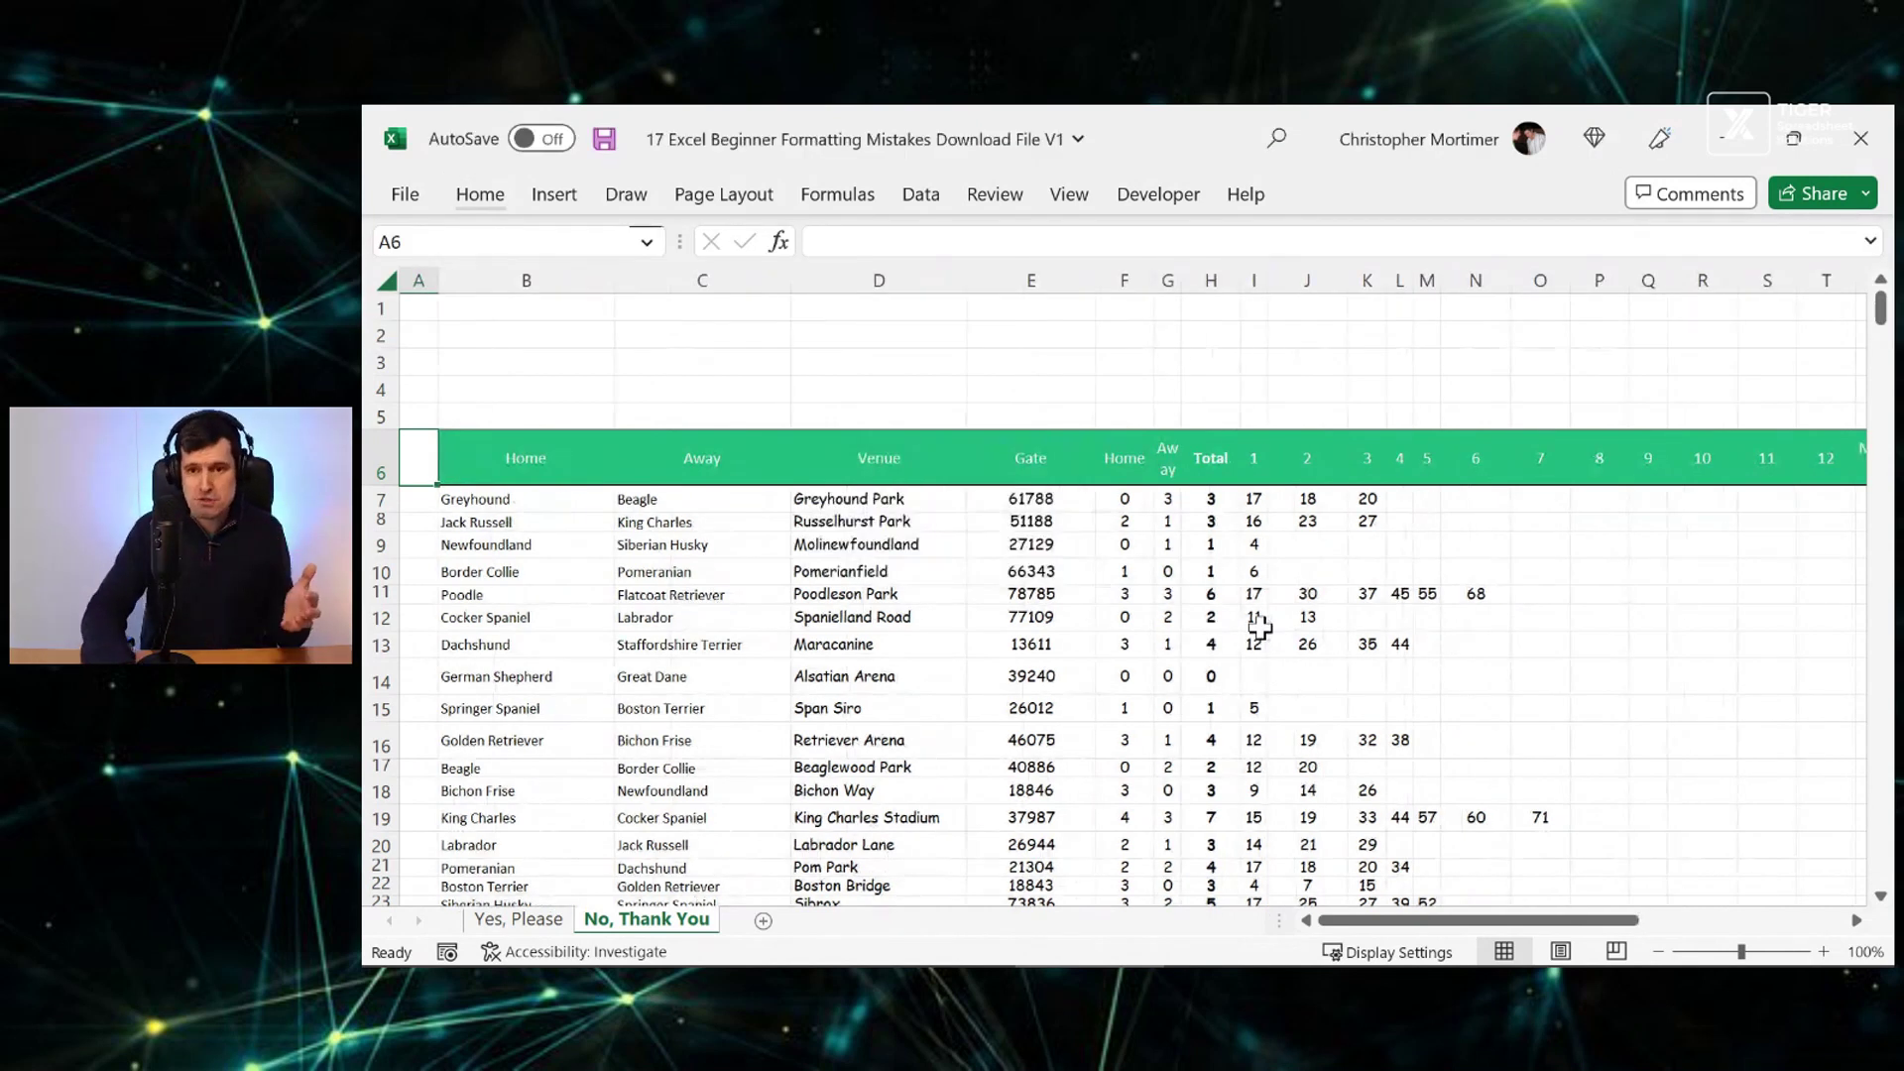
key("Right")
key("Right")
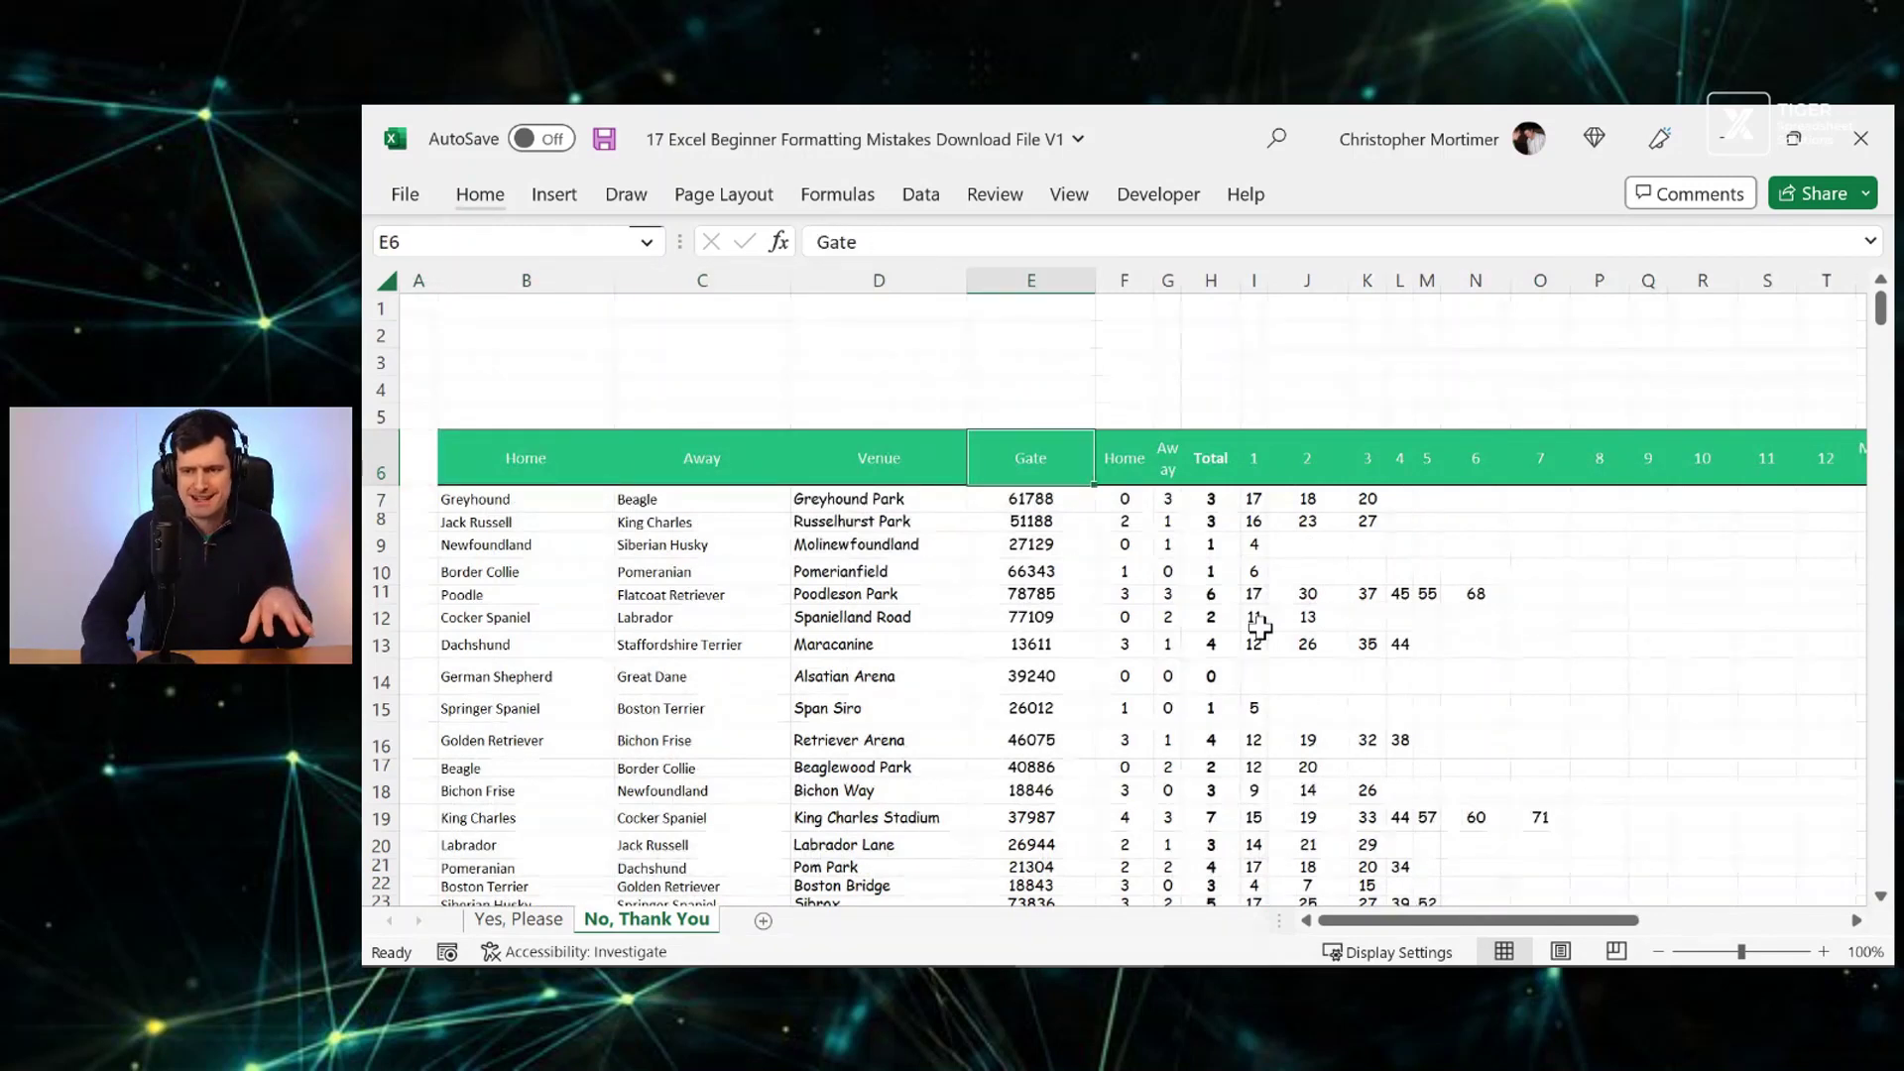
key("alt")
type("how8")
key("Return")
Set the score and minute columns F through T to width 4
key("Right")
key("shift+Right")
key("shift+Right")
key("shift+Right")
key("shift+Right")
key("shift+Right")
key("shift+Right")
key("shift+Right")
key("shift+Right")
key("shift+Right")
key("shift+Right")
key("shift+Right")
key("shift+Right")
key("shift+Right")
key("shift+Right")
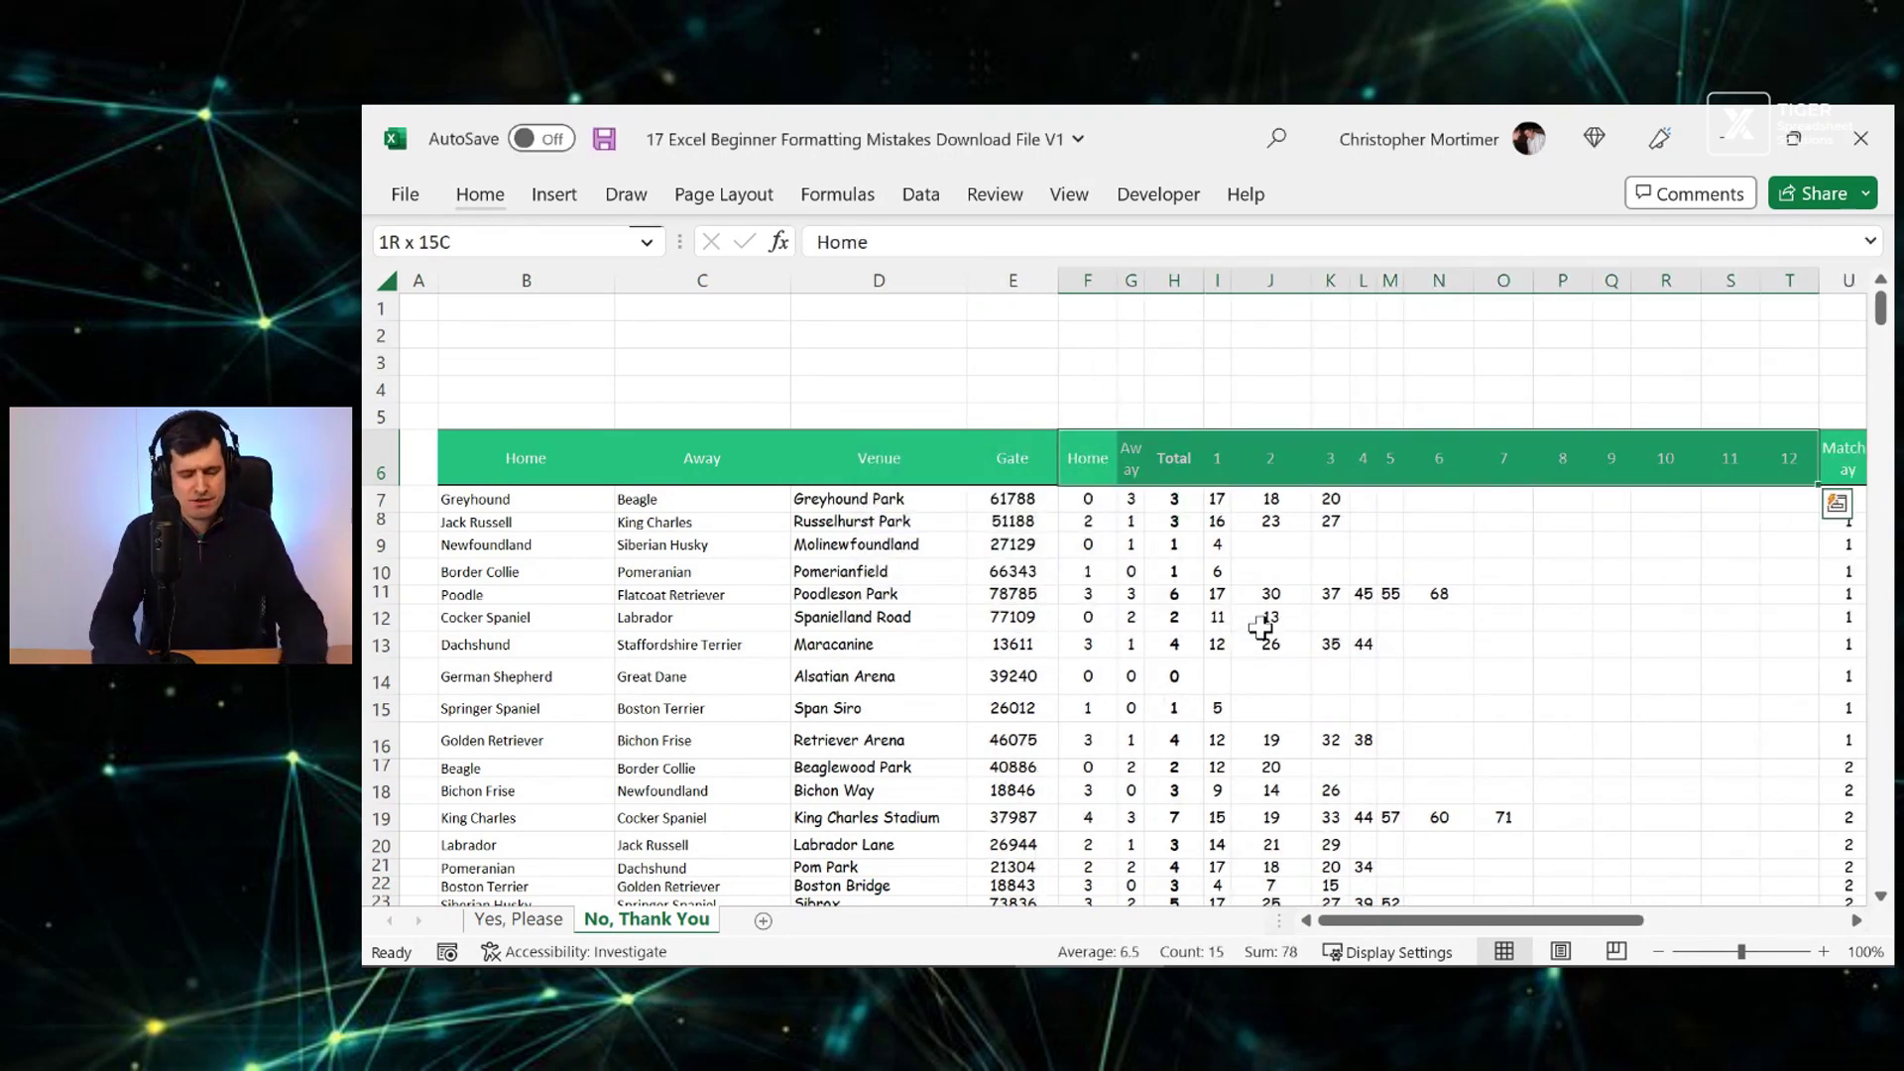
key("alt")
key("h")
key("o")
key("w")
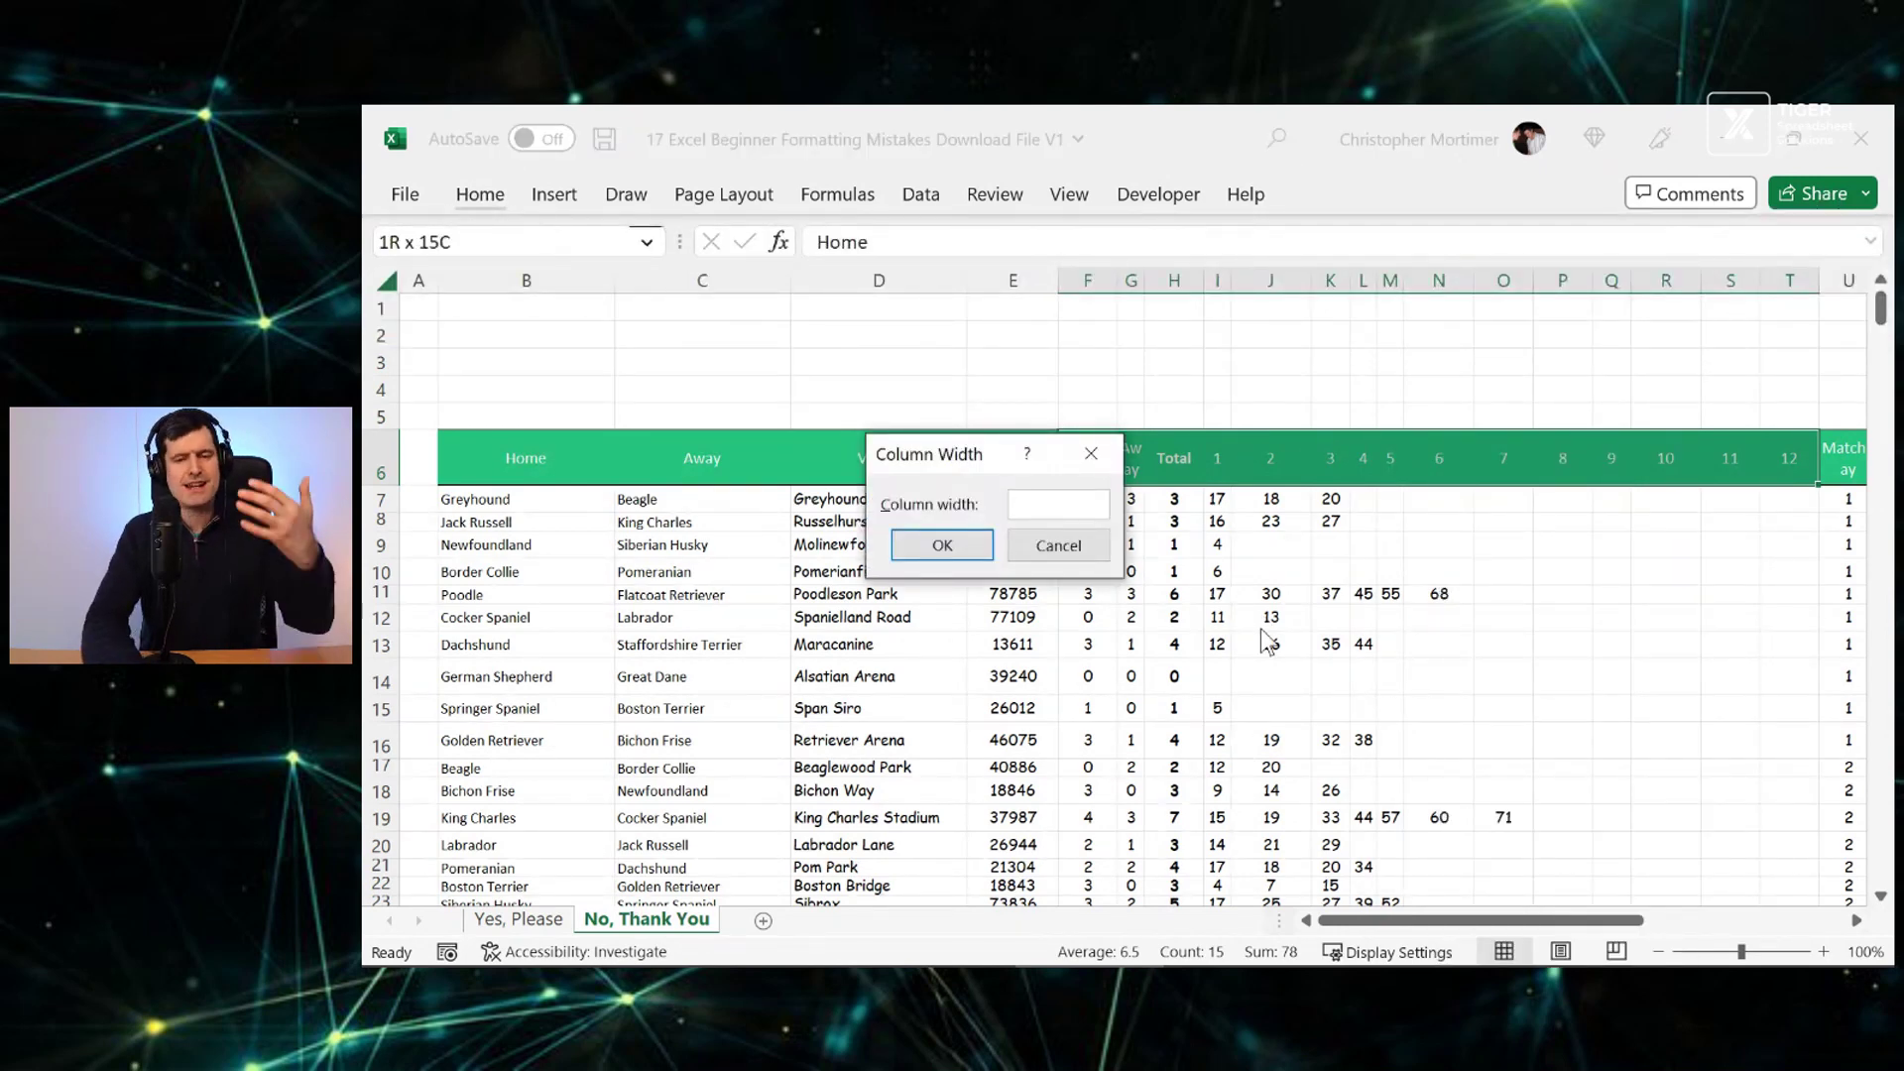
type("4")
key("Return")
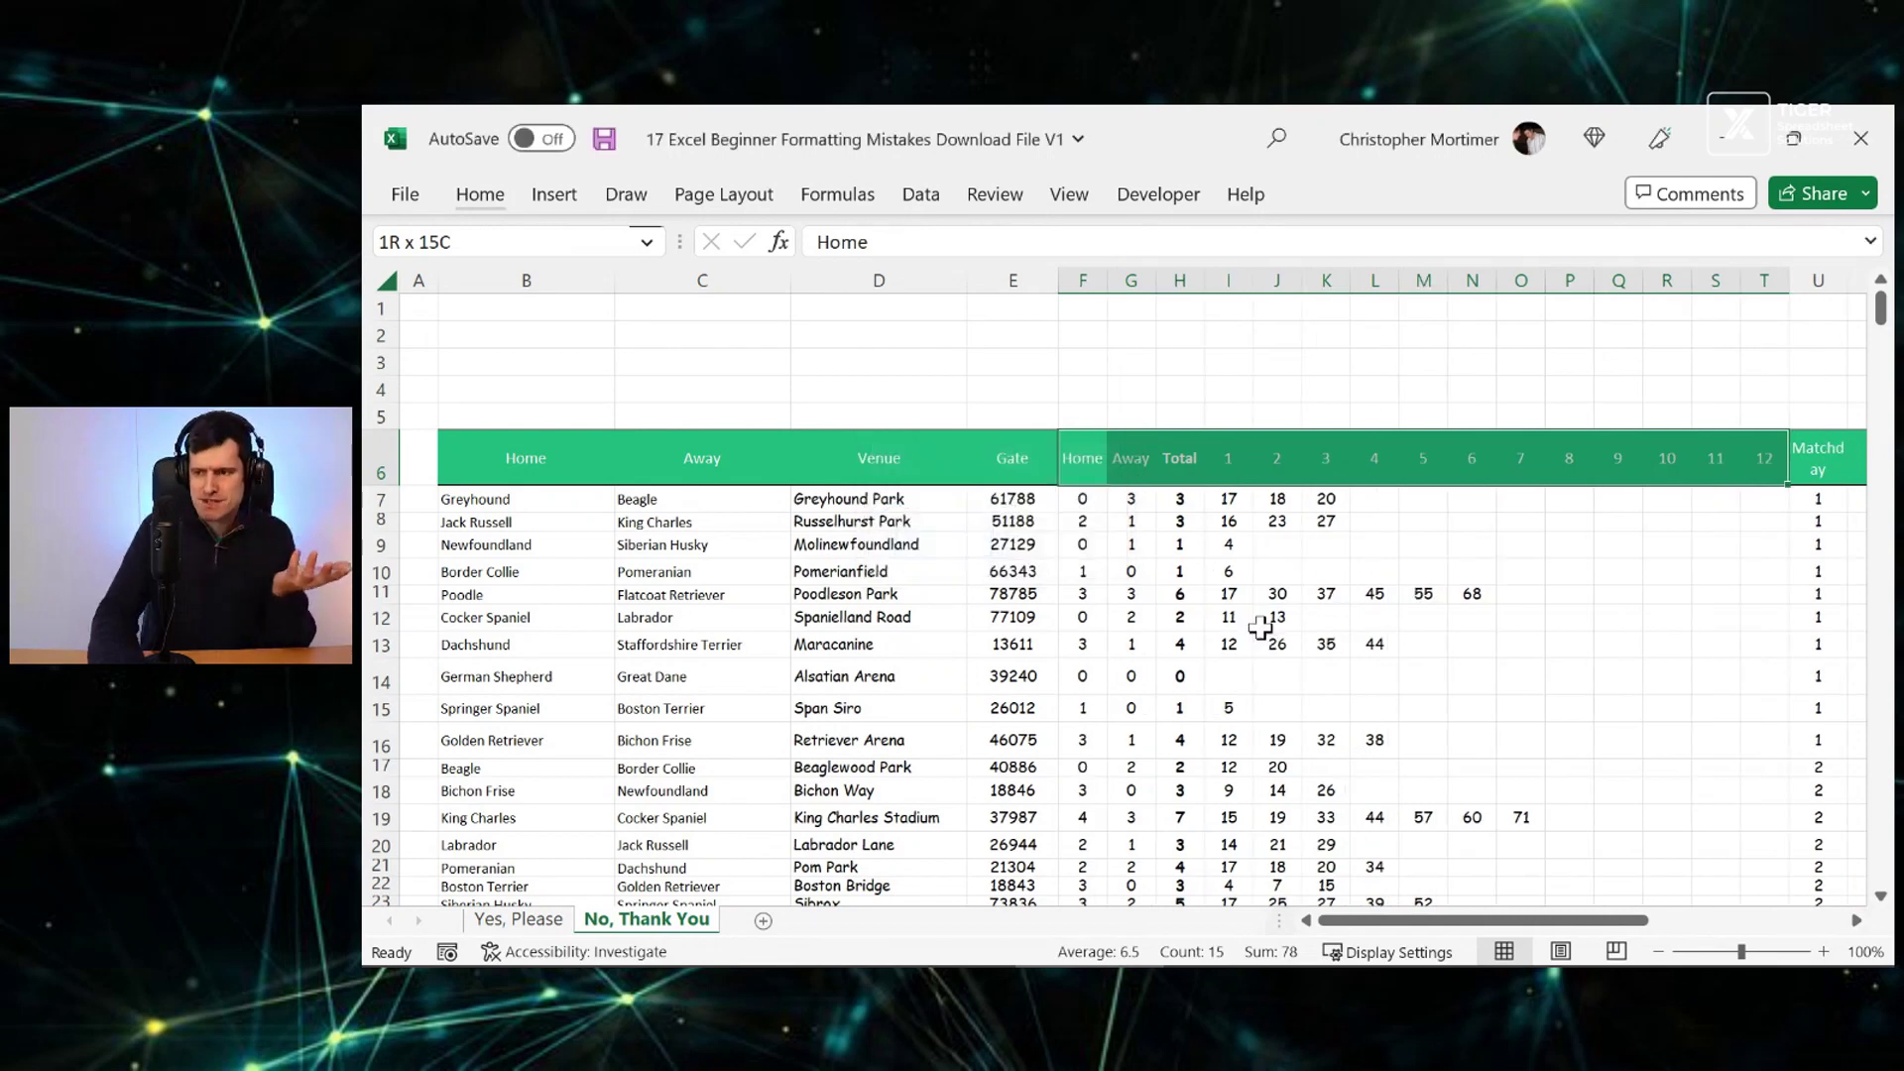
Set the Full Result column V to width 24
key("Right")
key("Right")
key("Right")
key("Right")
key("Right")
key("Right")
key("Right")
key("Right")
key("Right")
key("Right")
key("Right")
key("Right")
key("Right")
key("Right")
key("Right")
key("Right")
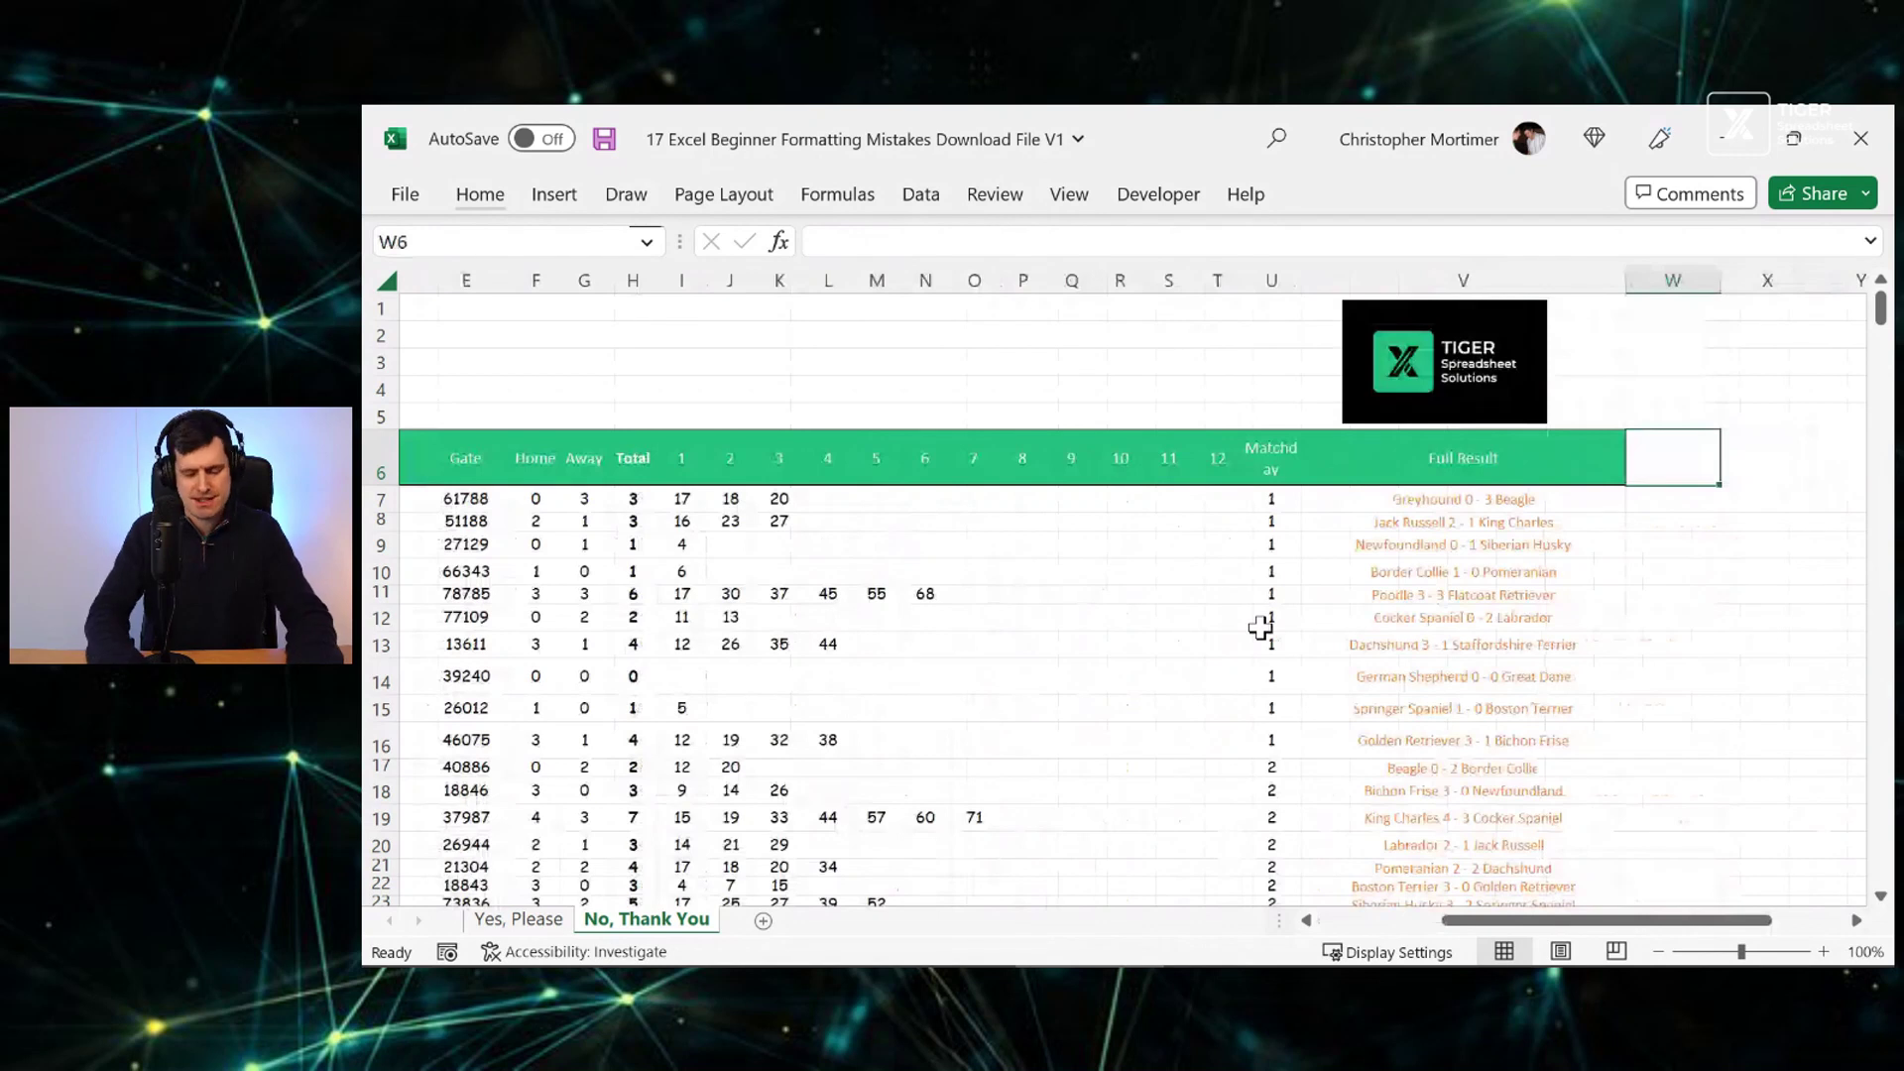
key("Left")
key("alt+h")
key("o")
key("w")
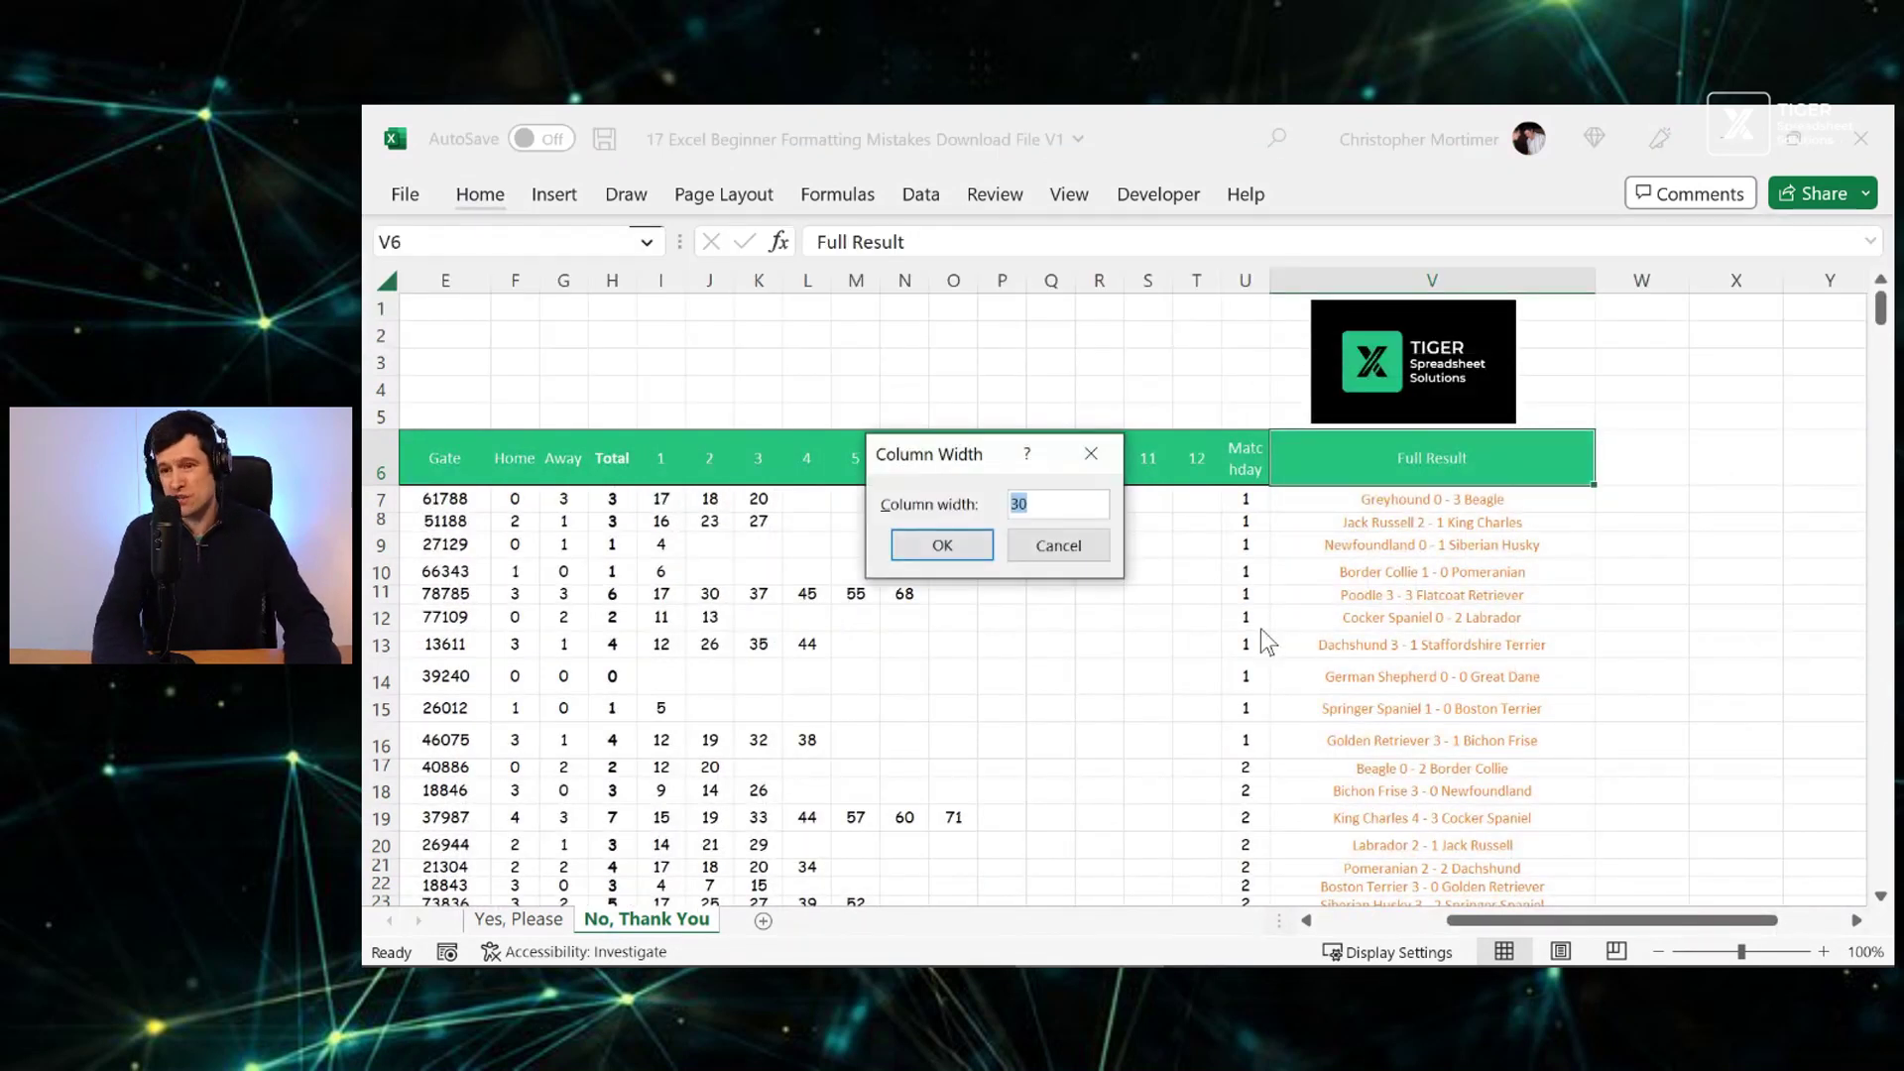
type("24")
key("Return")
key("Left")
key("Left")
key("Left")
key("Left")
key("Left")
key("Left")
key("Left")
key("Left")
key("Left")
key("Left")
key("Left")
key("Left")
key("Left")
key("Left")
key("Left")
key("Left")
key("Left")
key("Left")
key("Left")
key("Left")
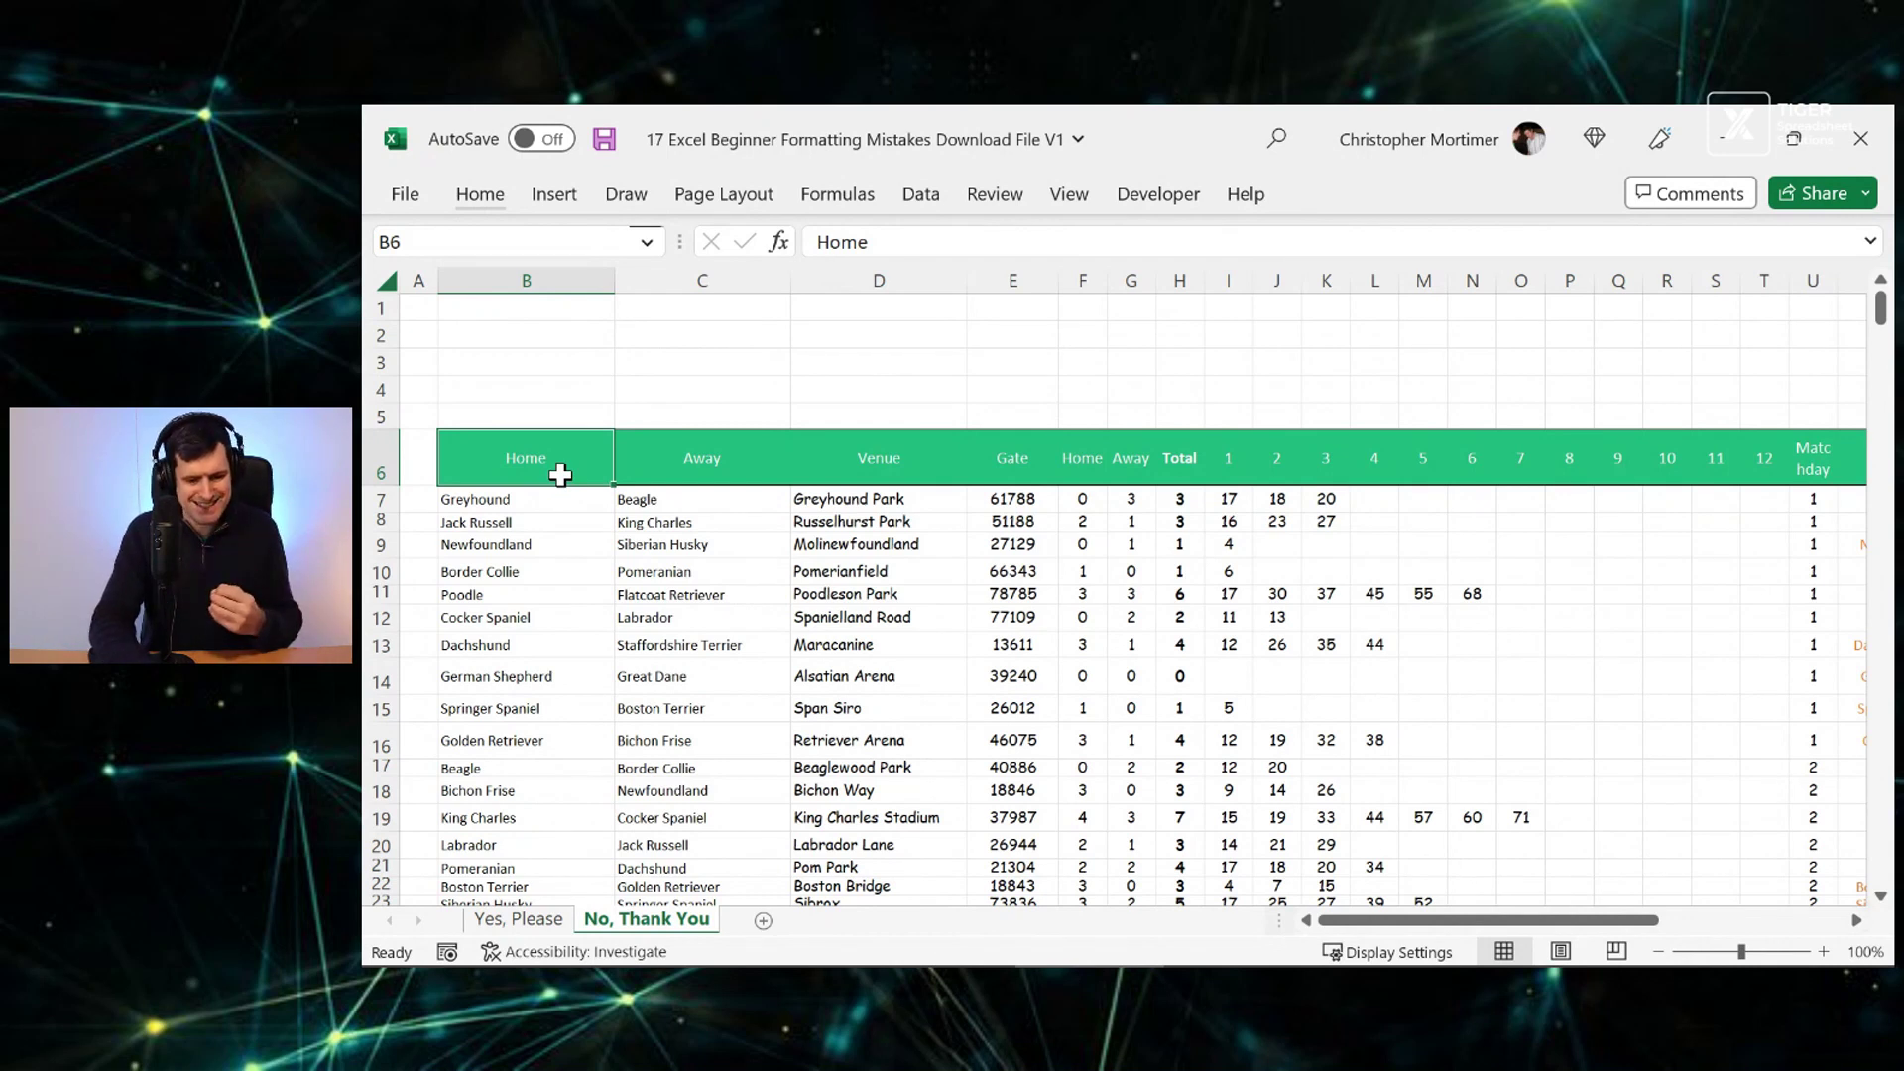
key("Down")
key("Down")
key("Down")
key("Down")
key("Down")
key("Down")
key("Down")
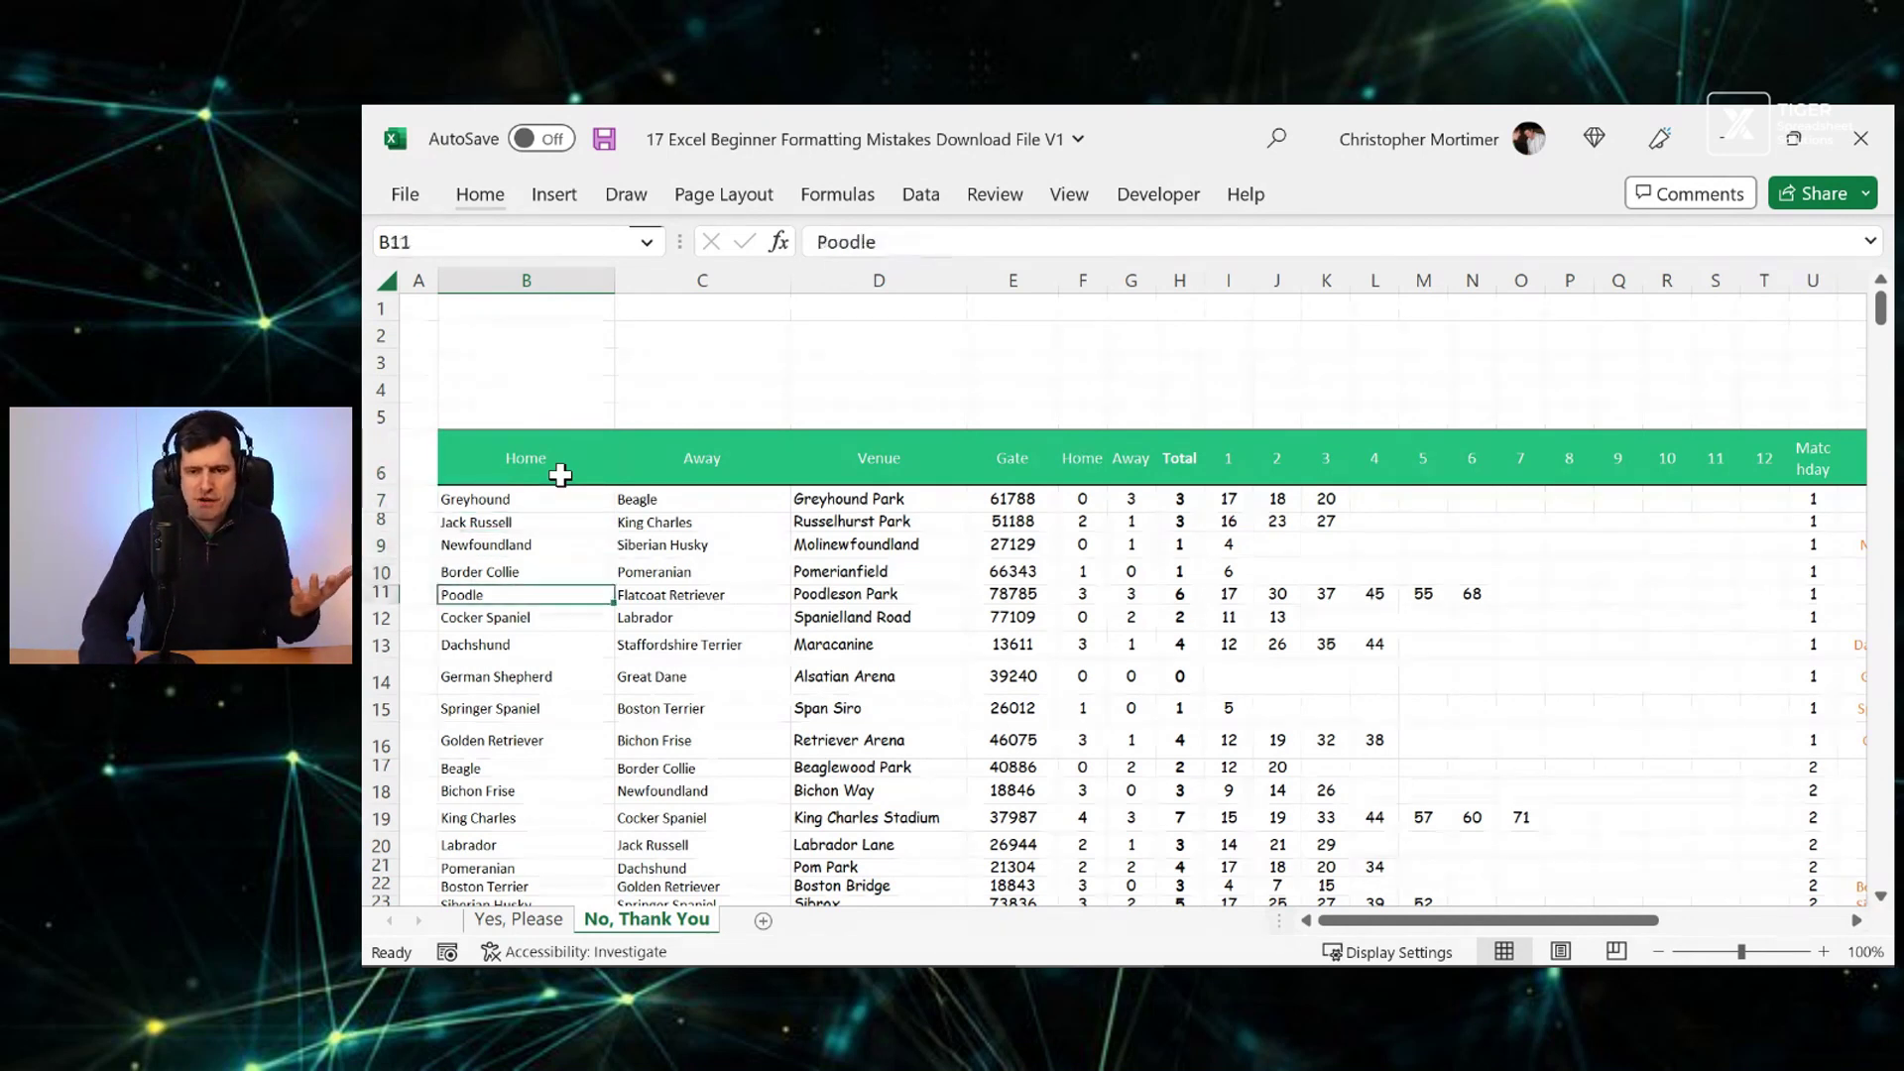
key("Up")
key("Up")
key("Up")
key("Up")
key("Up")
key("Up")
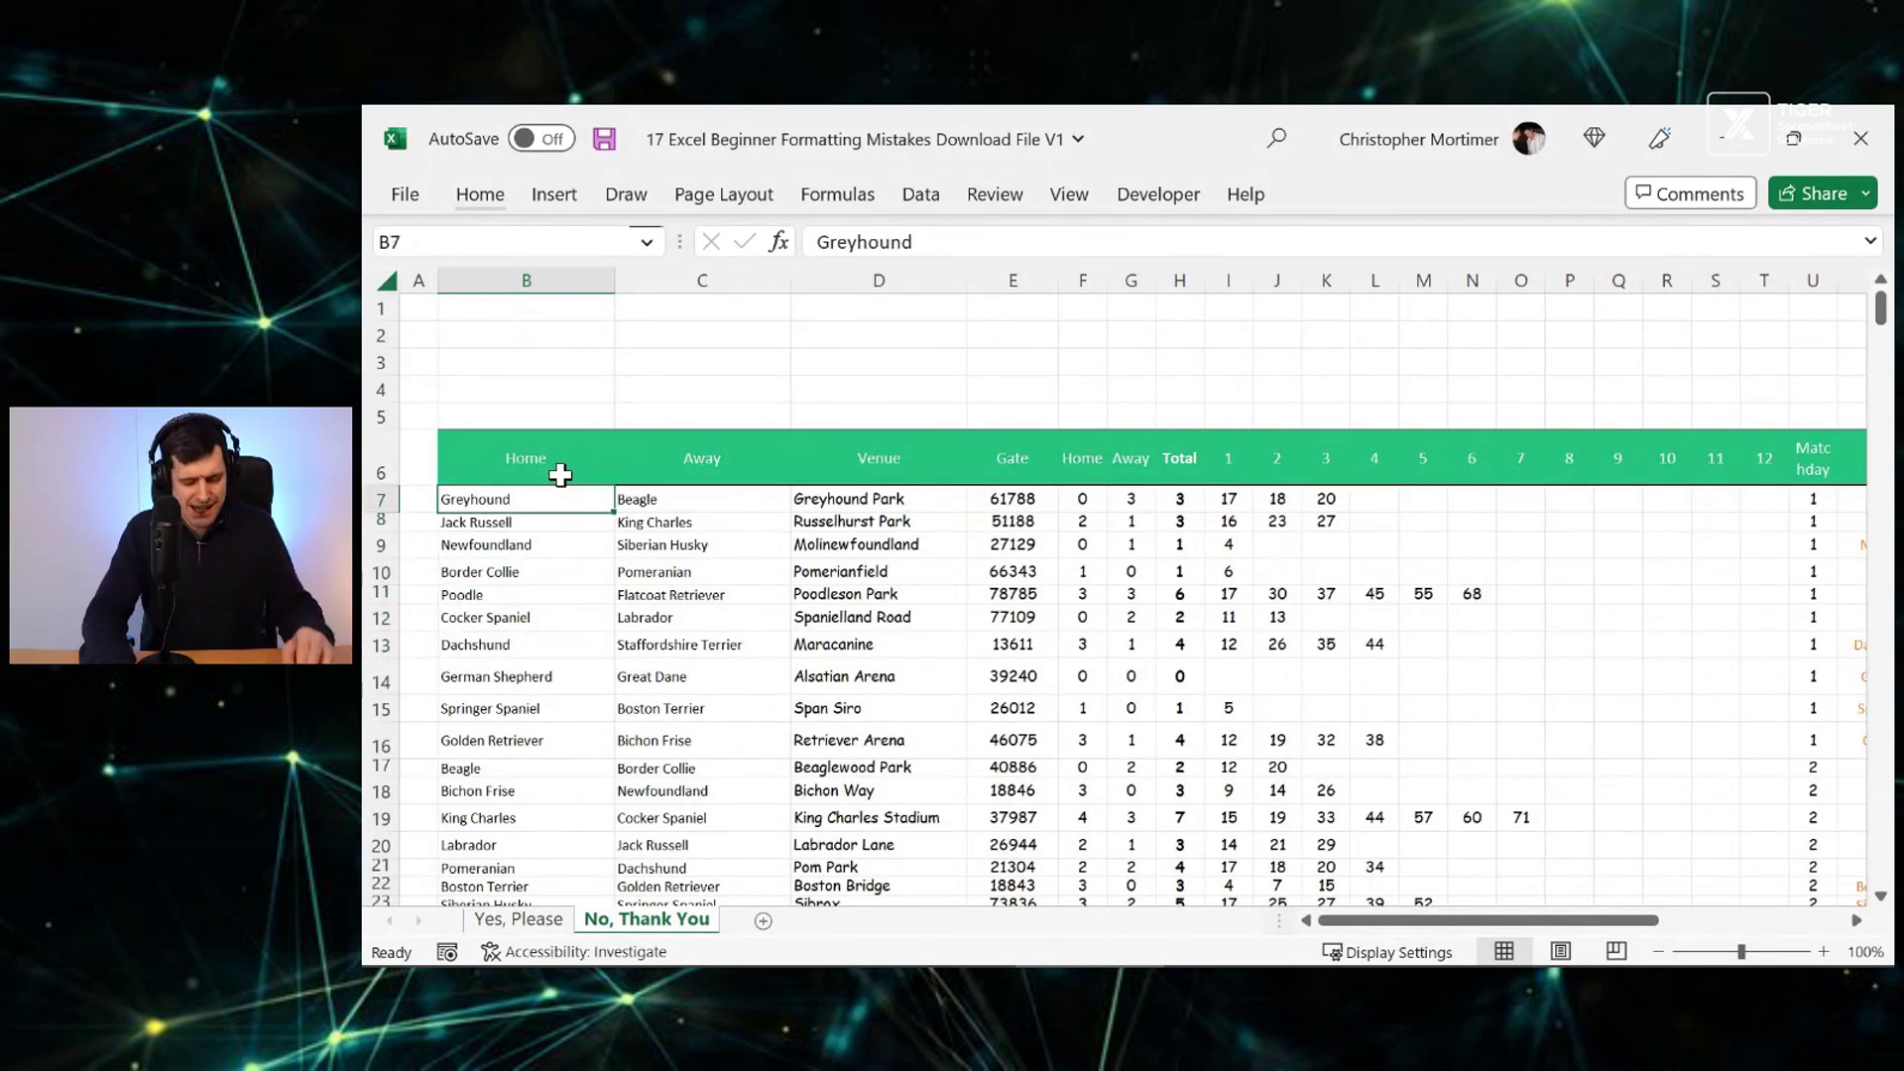
key("ctrl+shift+Down")
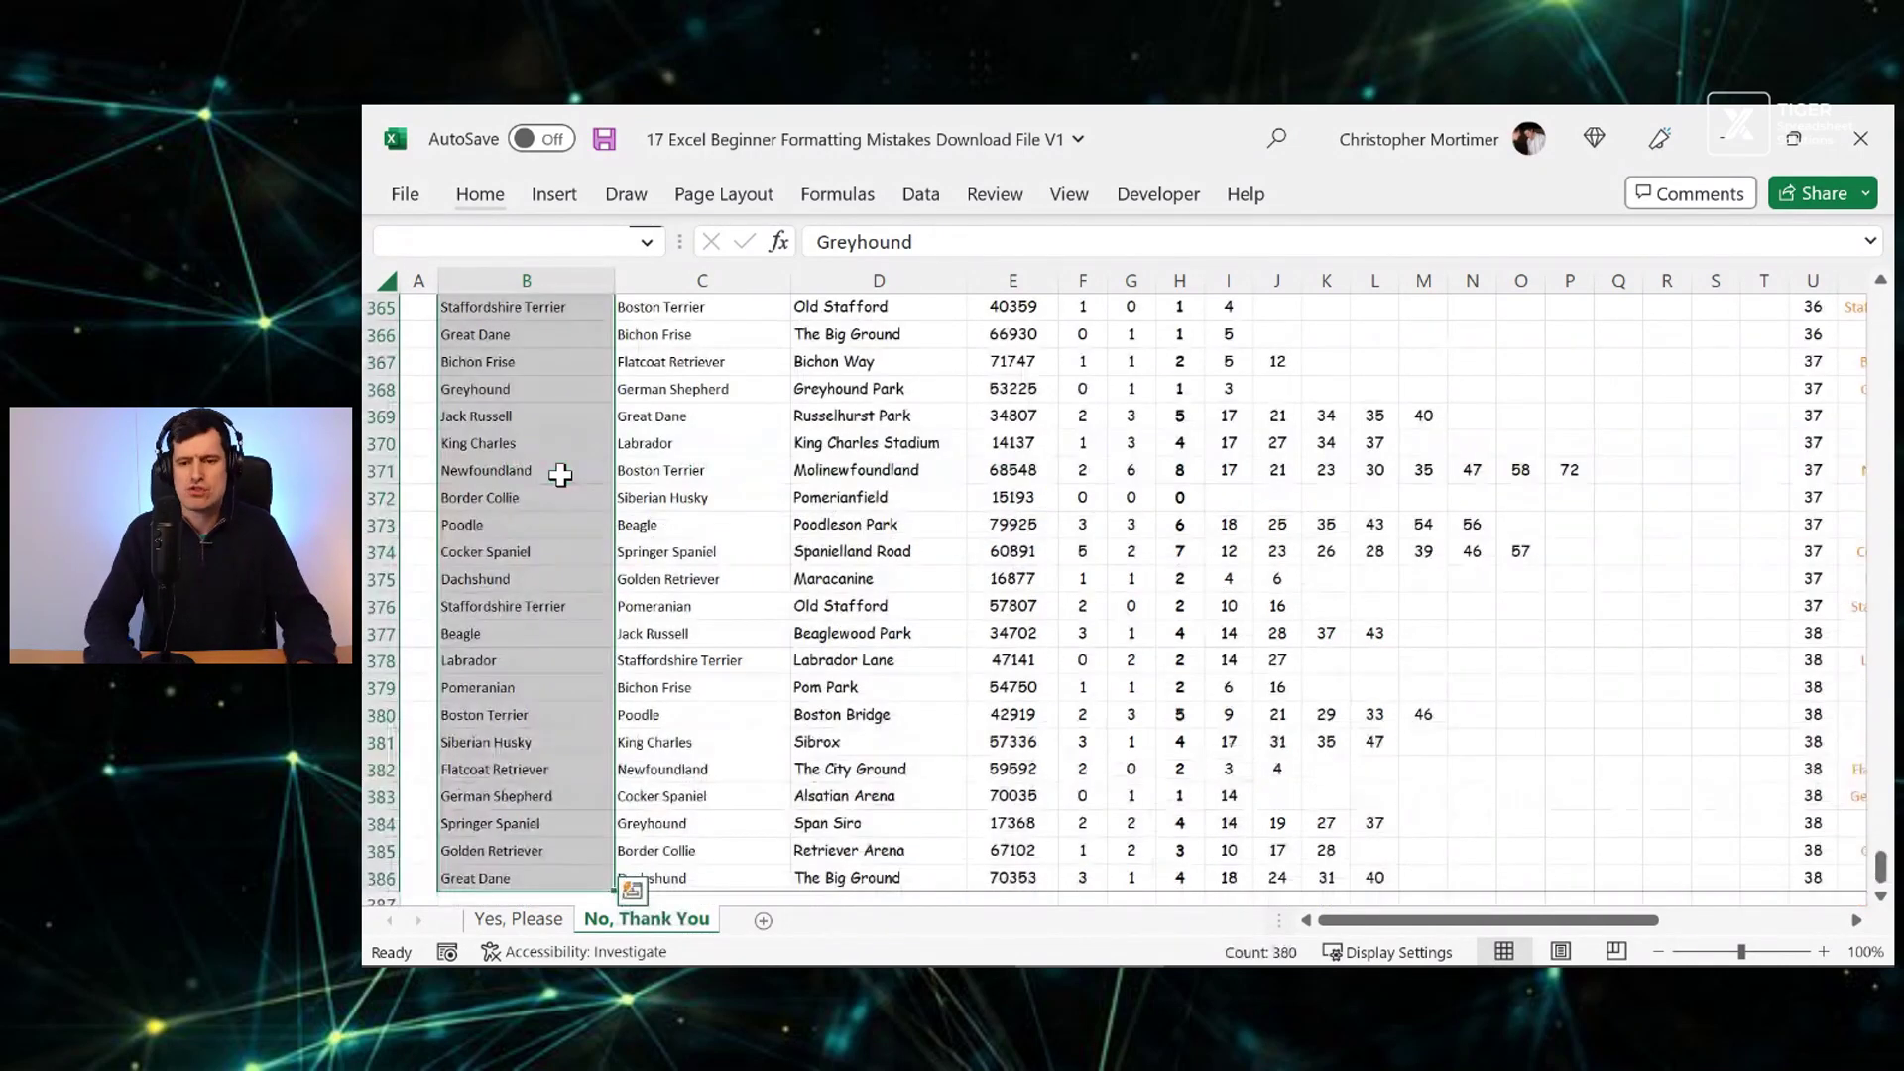
left_click(491, 197)
left_click(1534, 310)
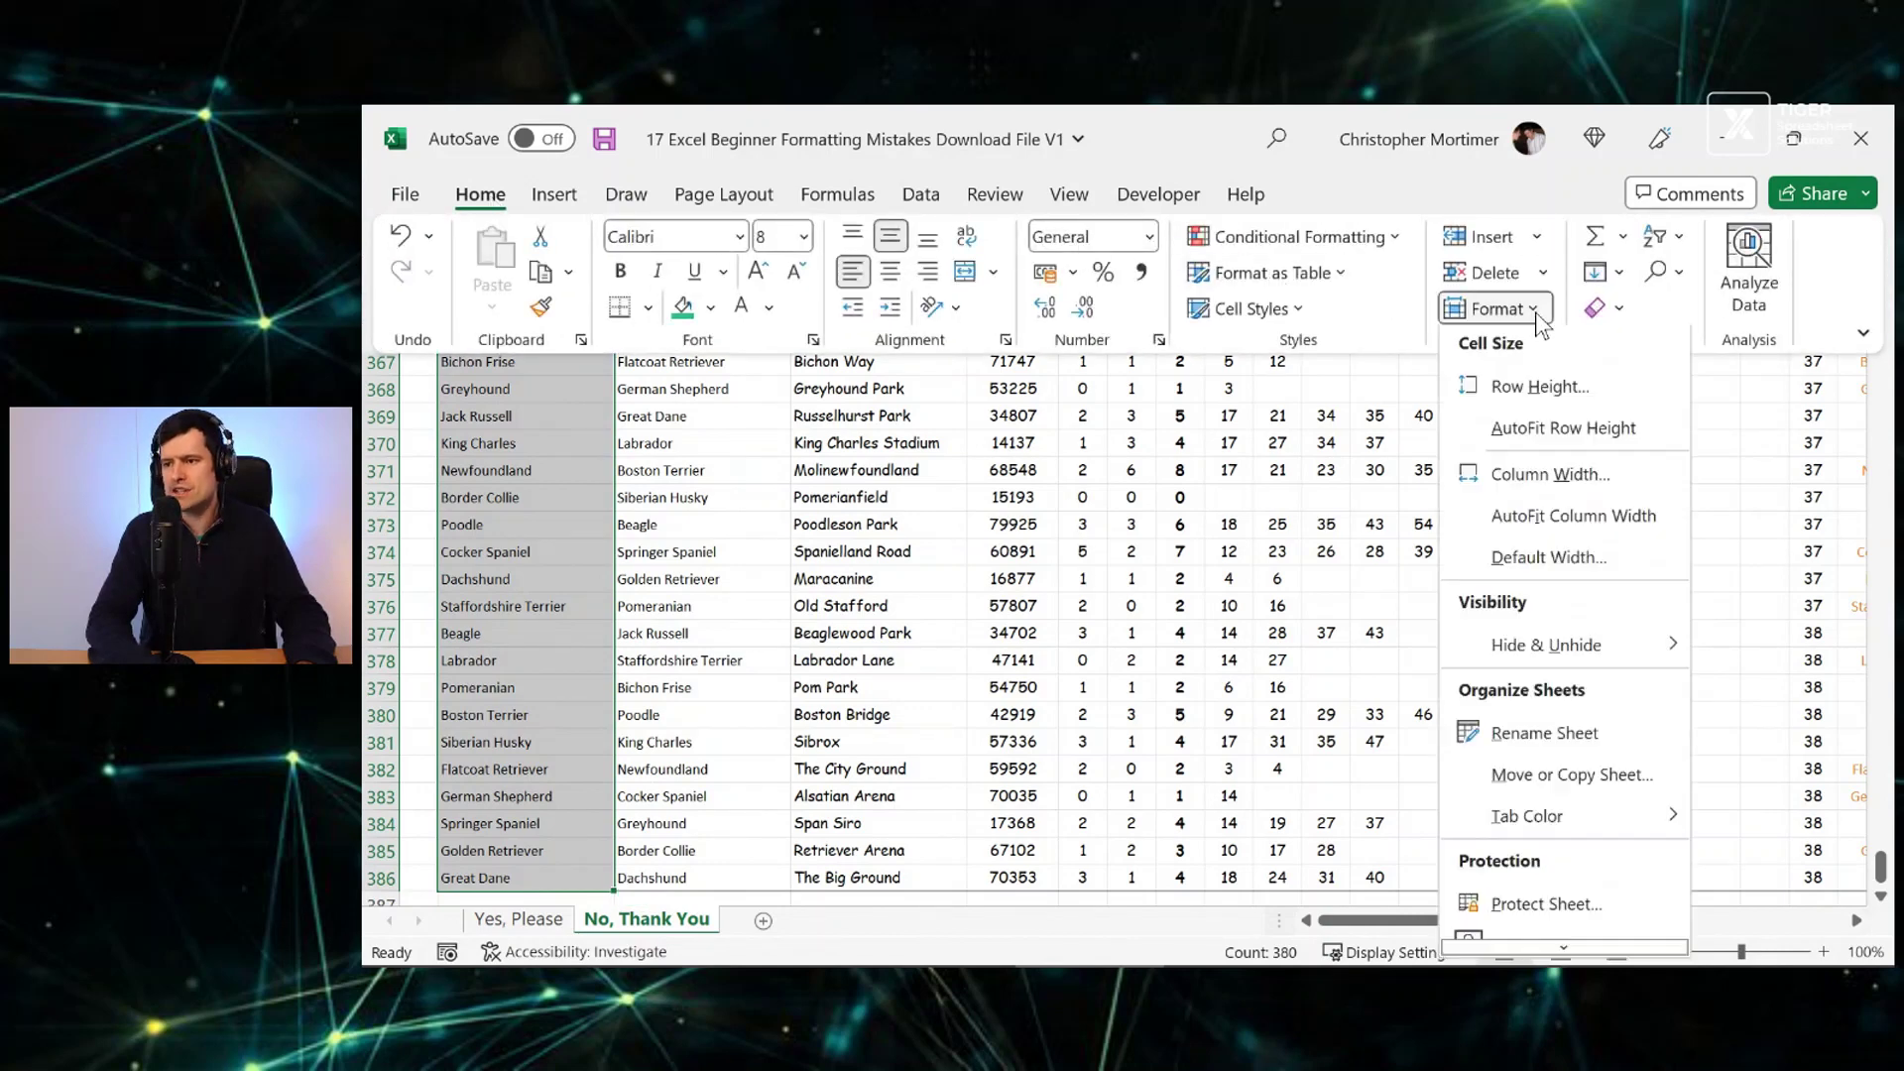
left_click(1545, 386)
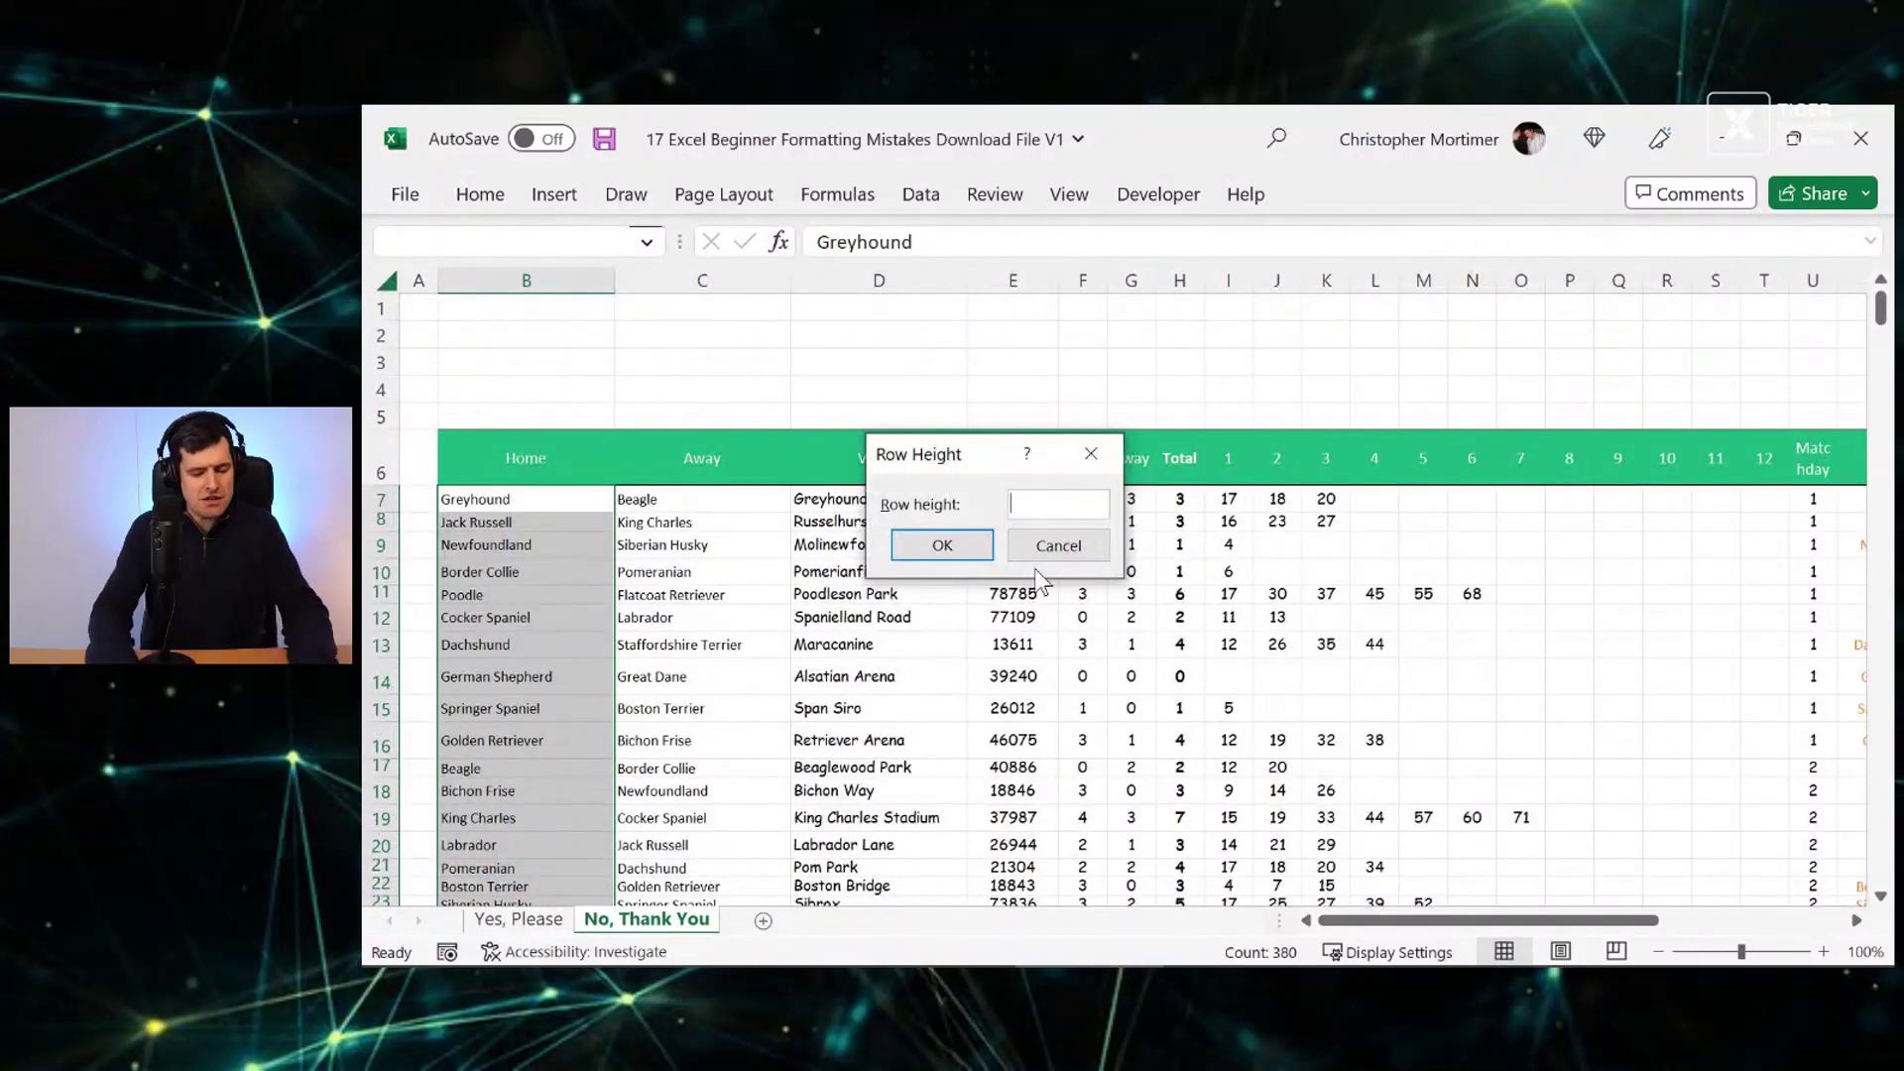
type("15")
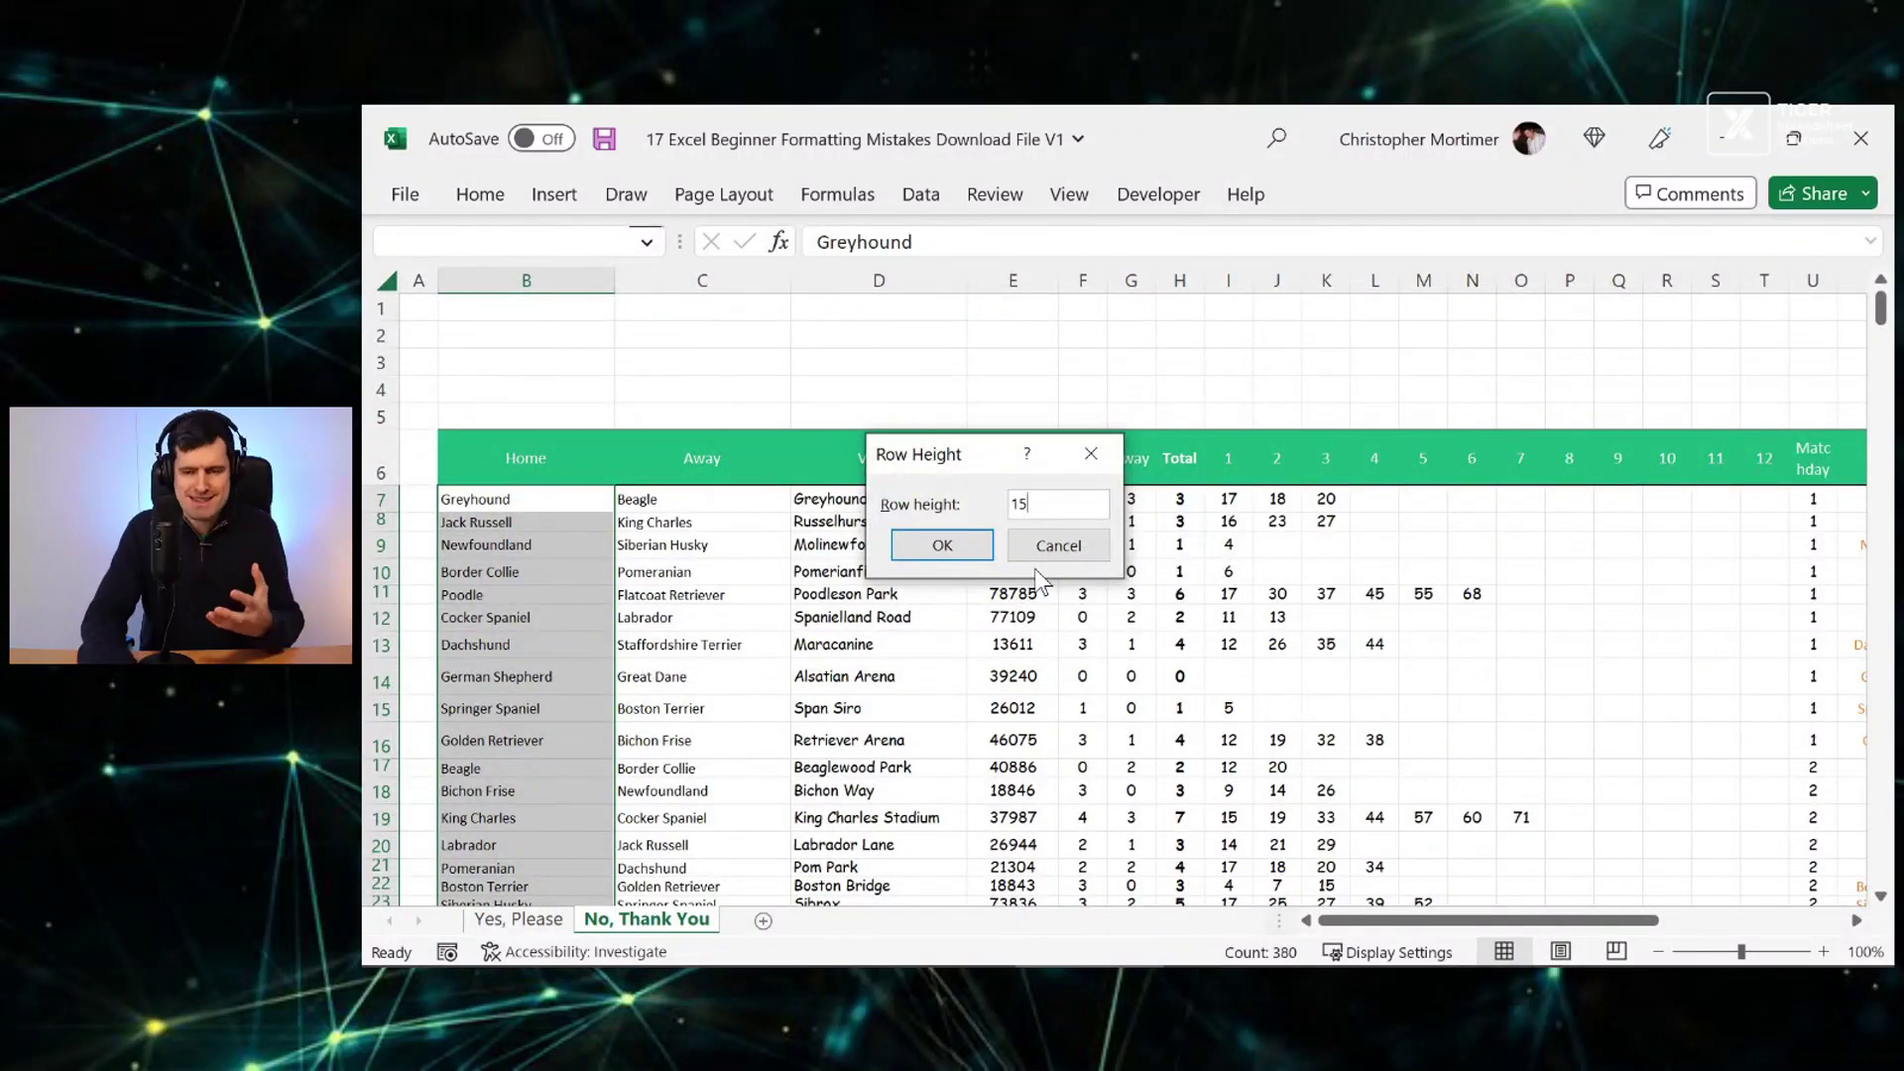
key("Return")
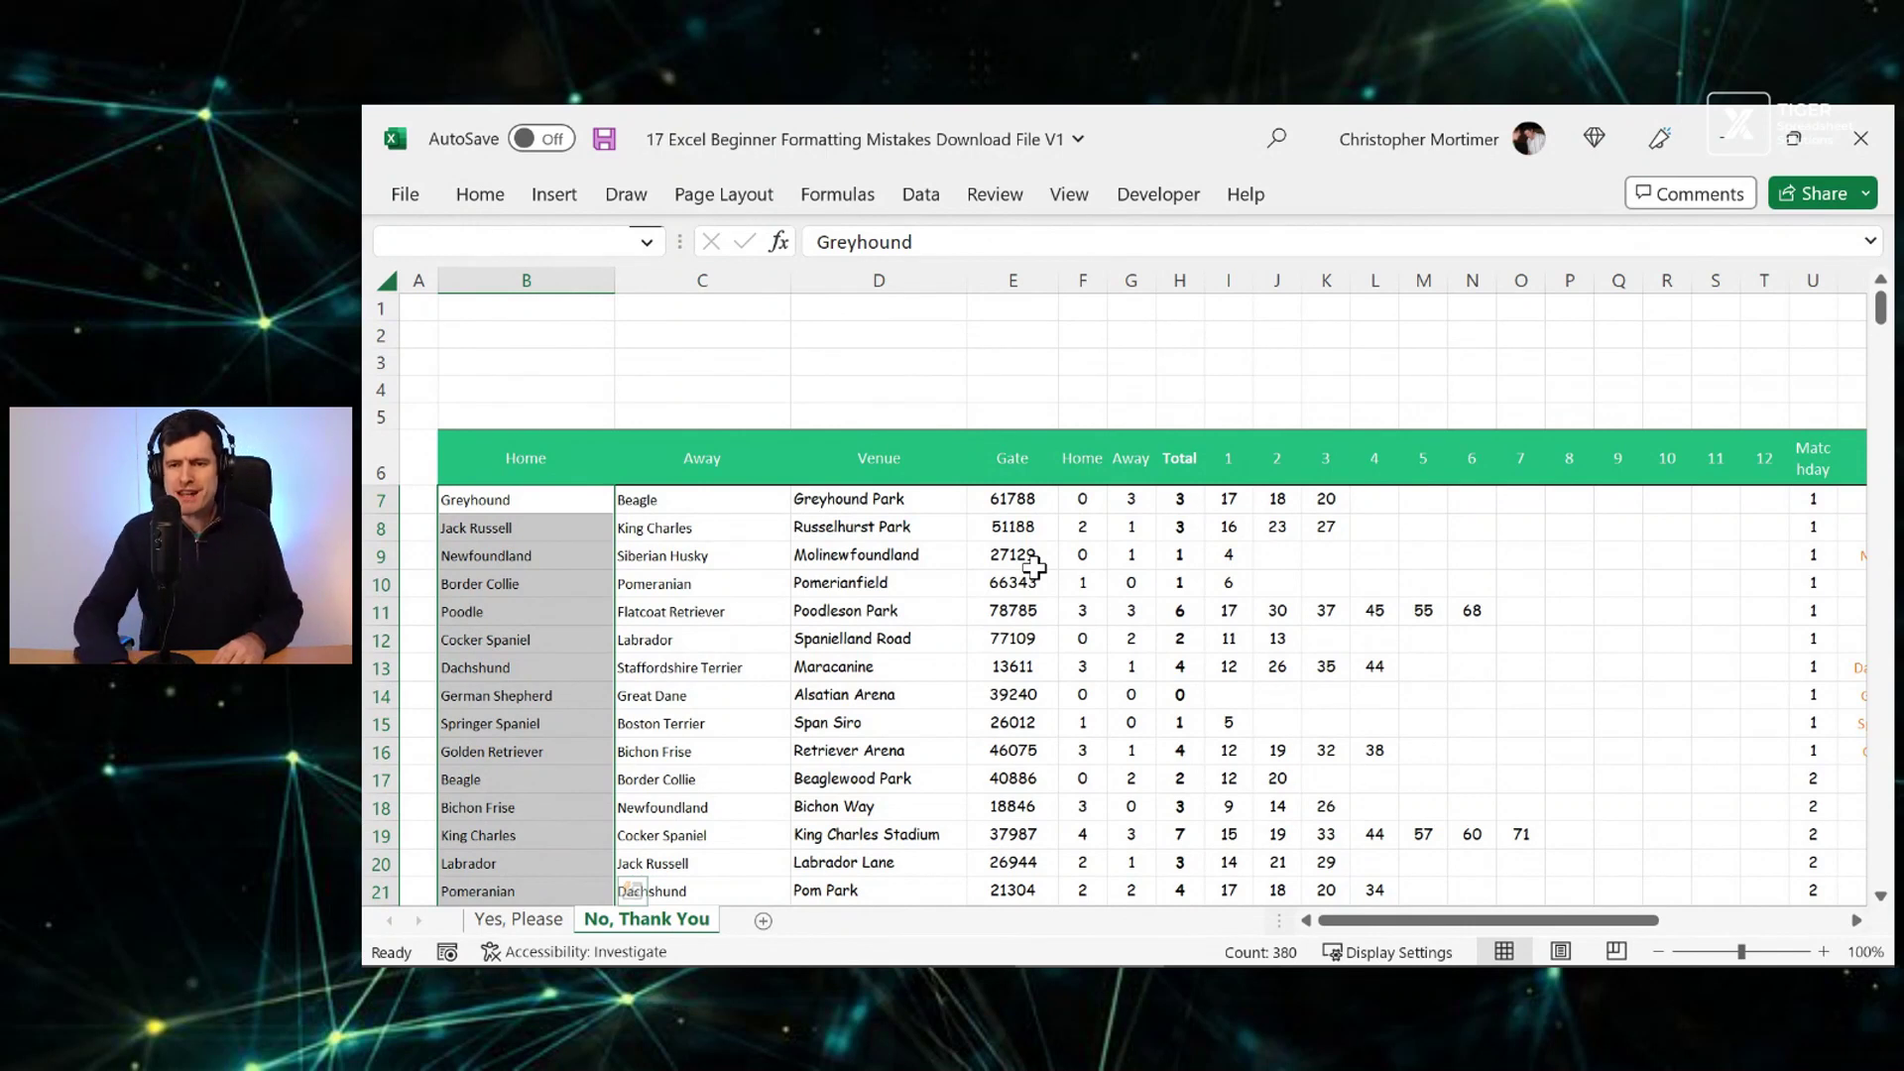
key("shift+BackSpace")
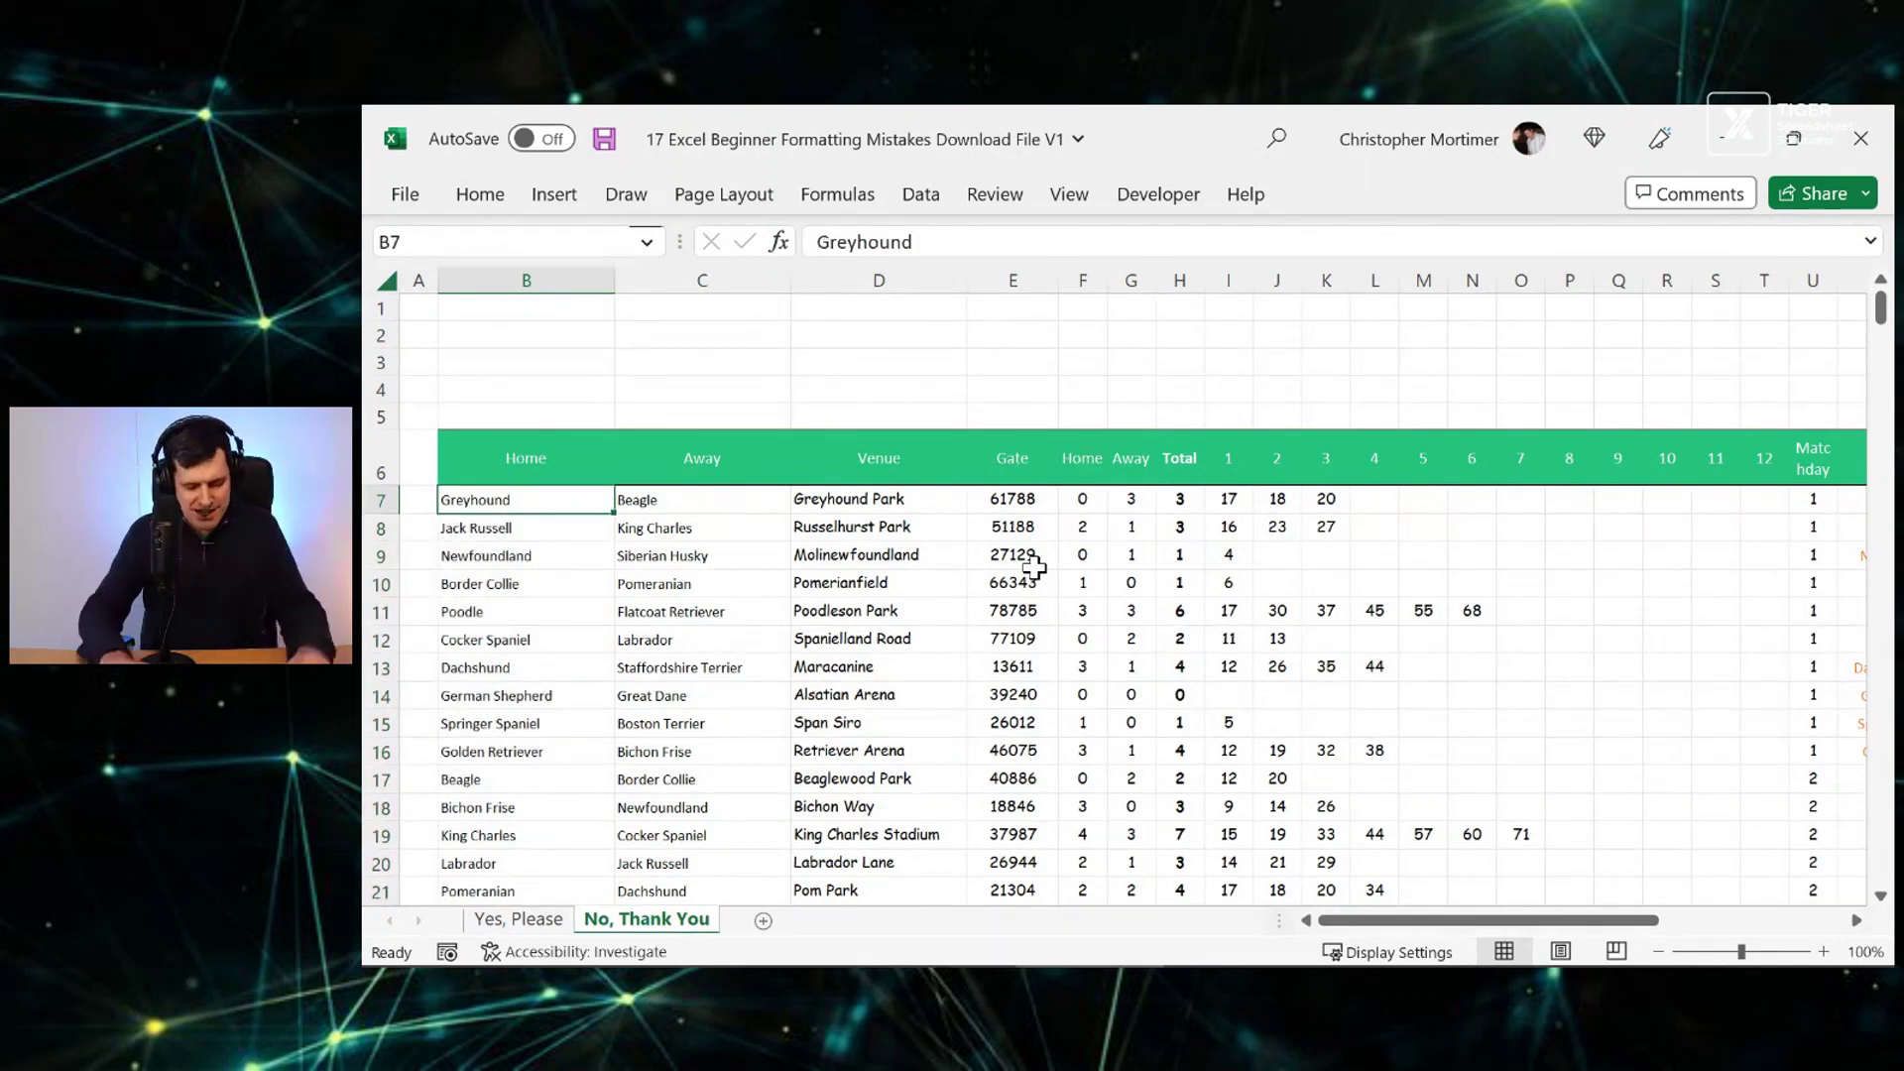
key("ctrl+shift+Down")
key("alt+h")
type("oh")
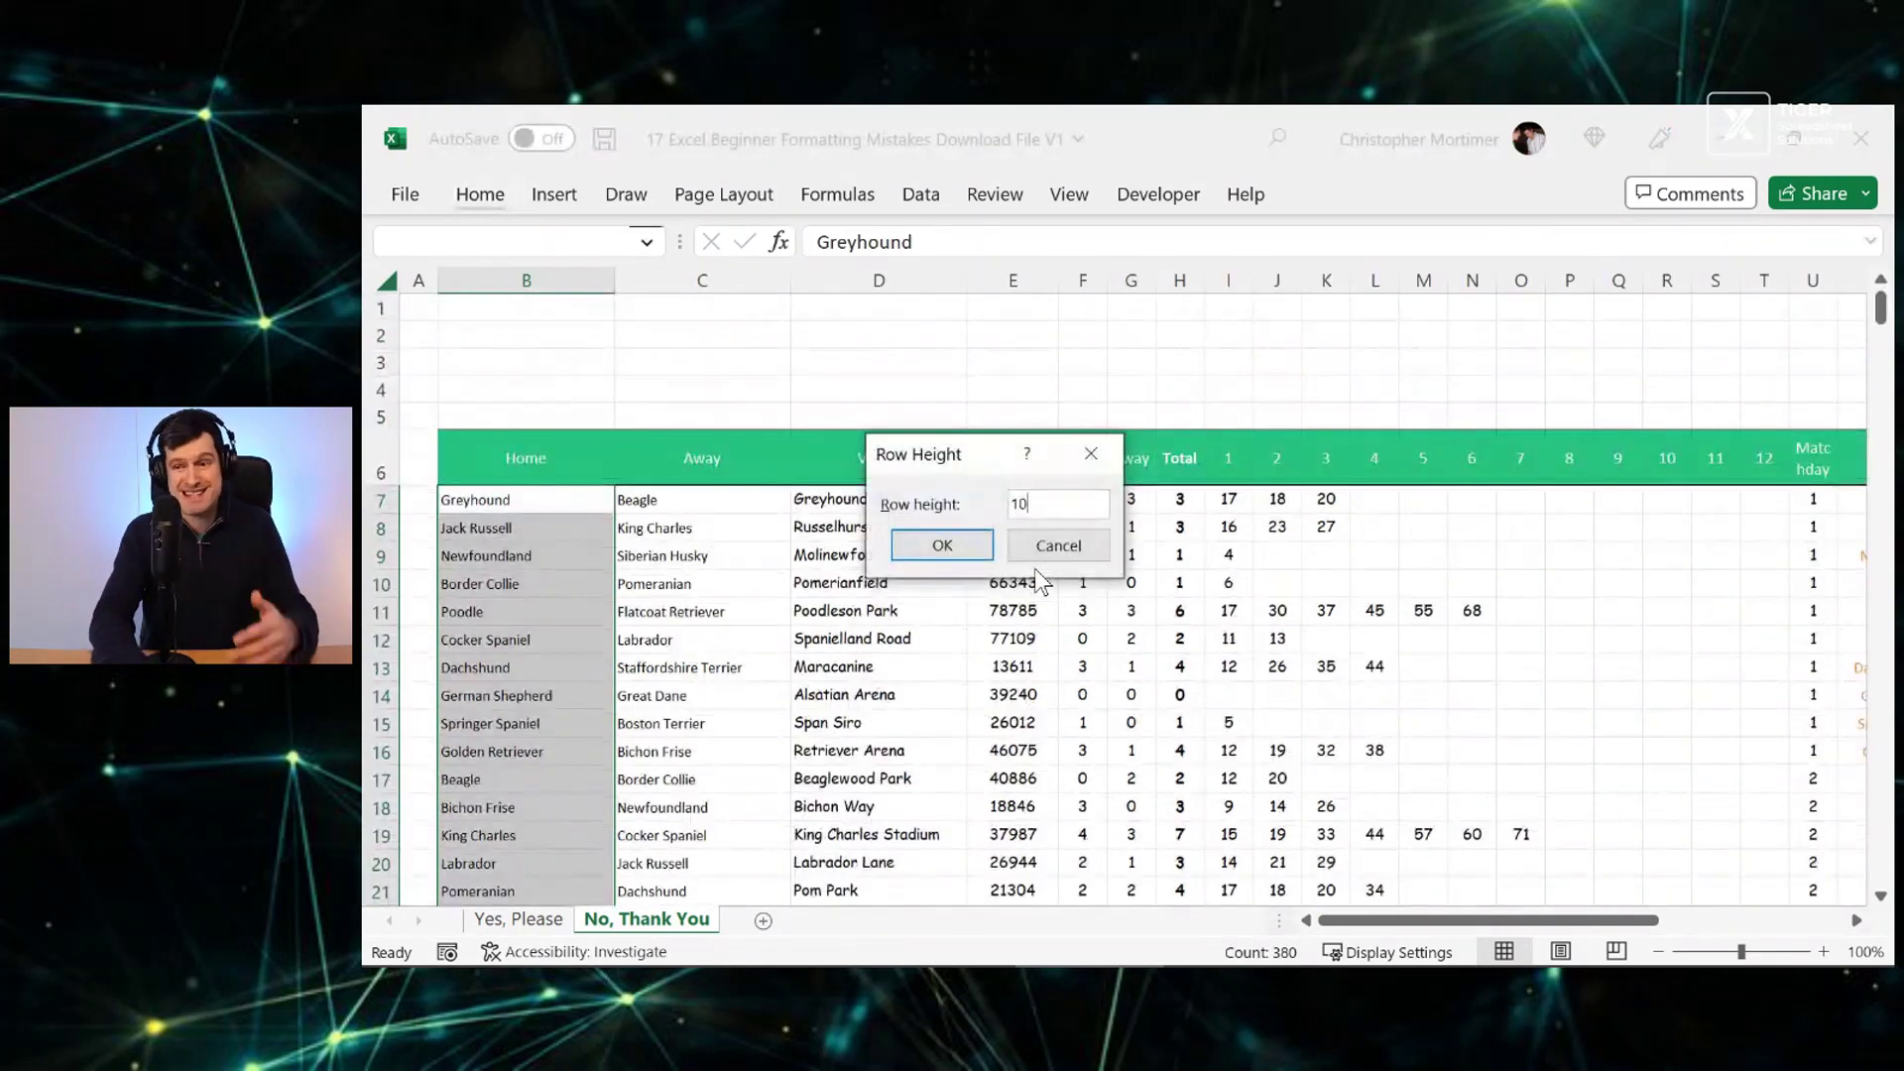
type("10")
key("Return")
key("Down")
key("Up")
key("Down")
key("Down")
key("Down")
key("Down")
key("Down")
key("Down")
key("Down")
key("Down")
key("Up")
key("Up")
key("Up")
key("Up")
key("Up")
key("Up")
key("Up")
key("Up")
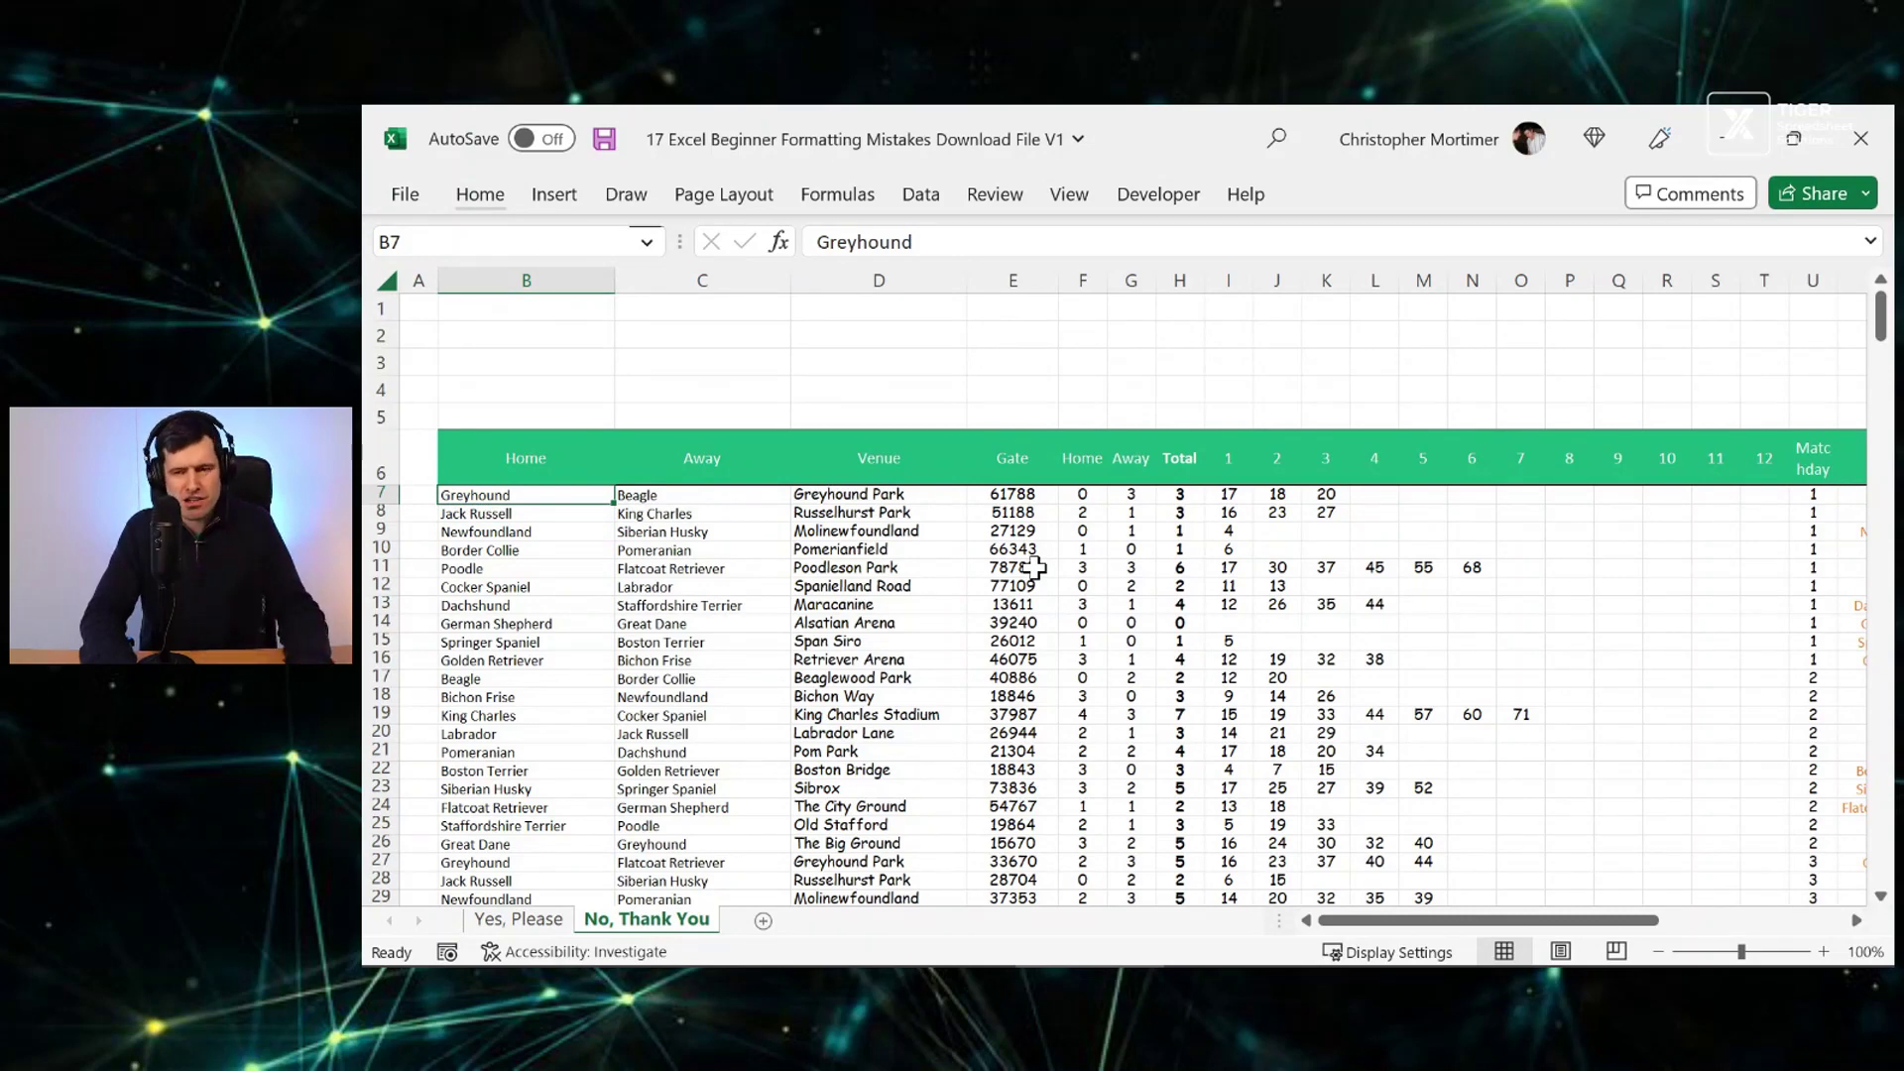
key("ctrl+shift+Down")
key("ctrl+F1")
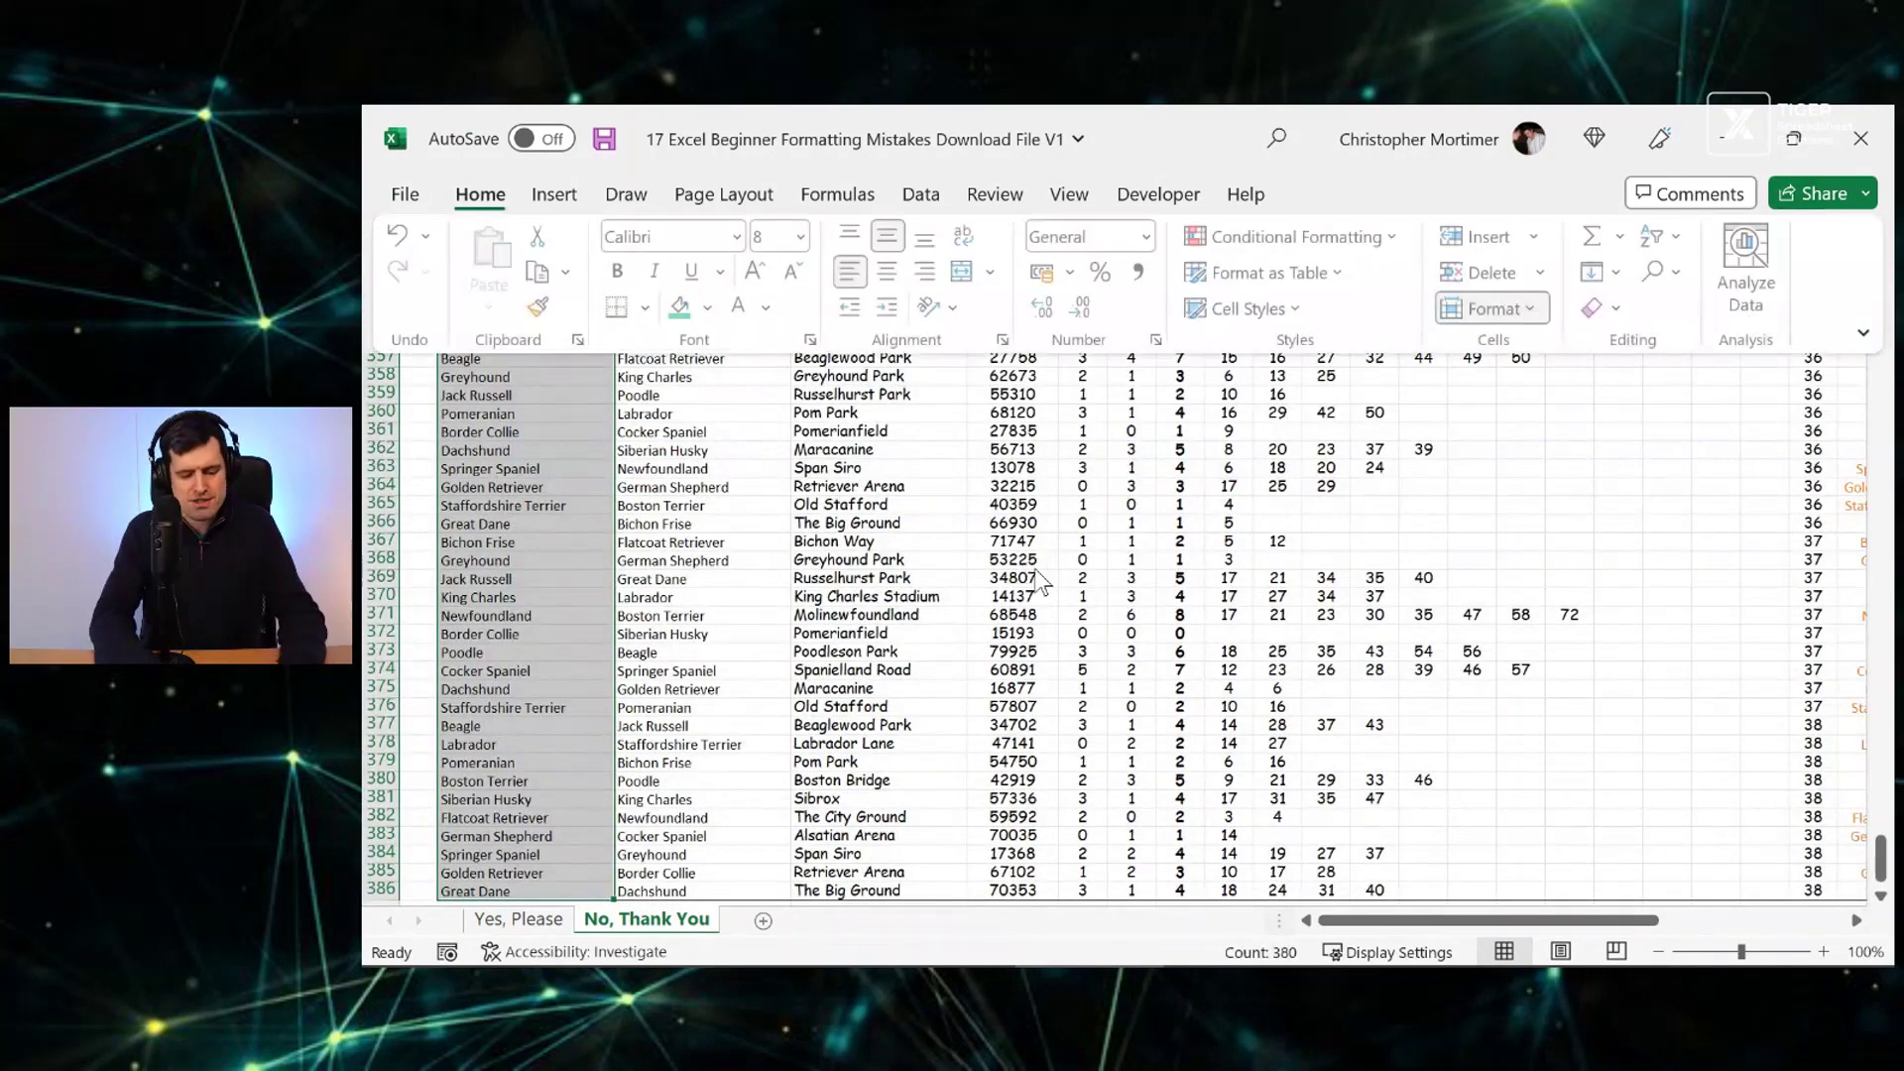
key("alt+h")
type("oh15")
key("Return")
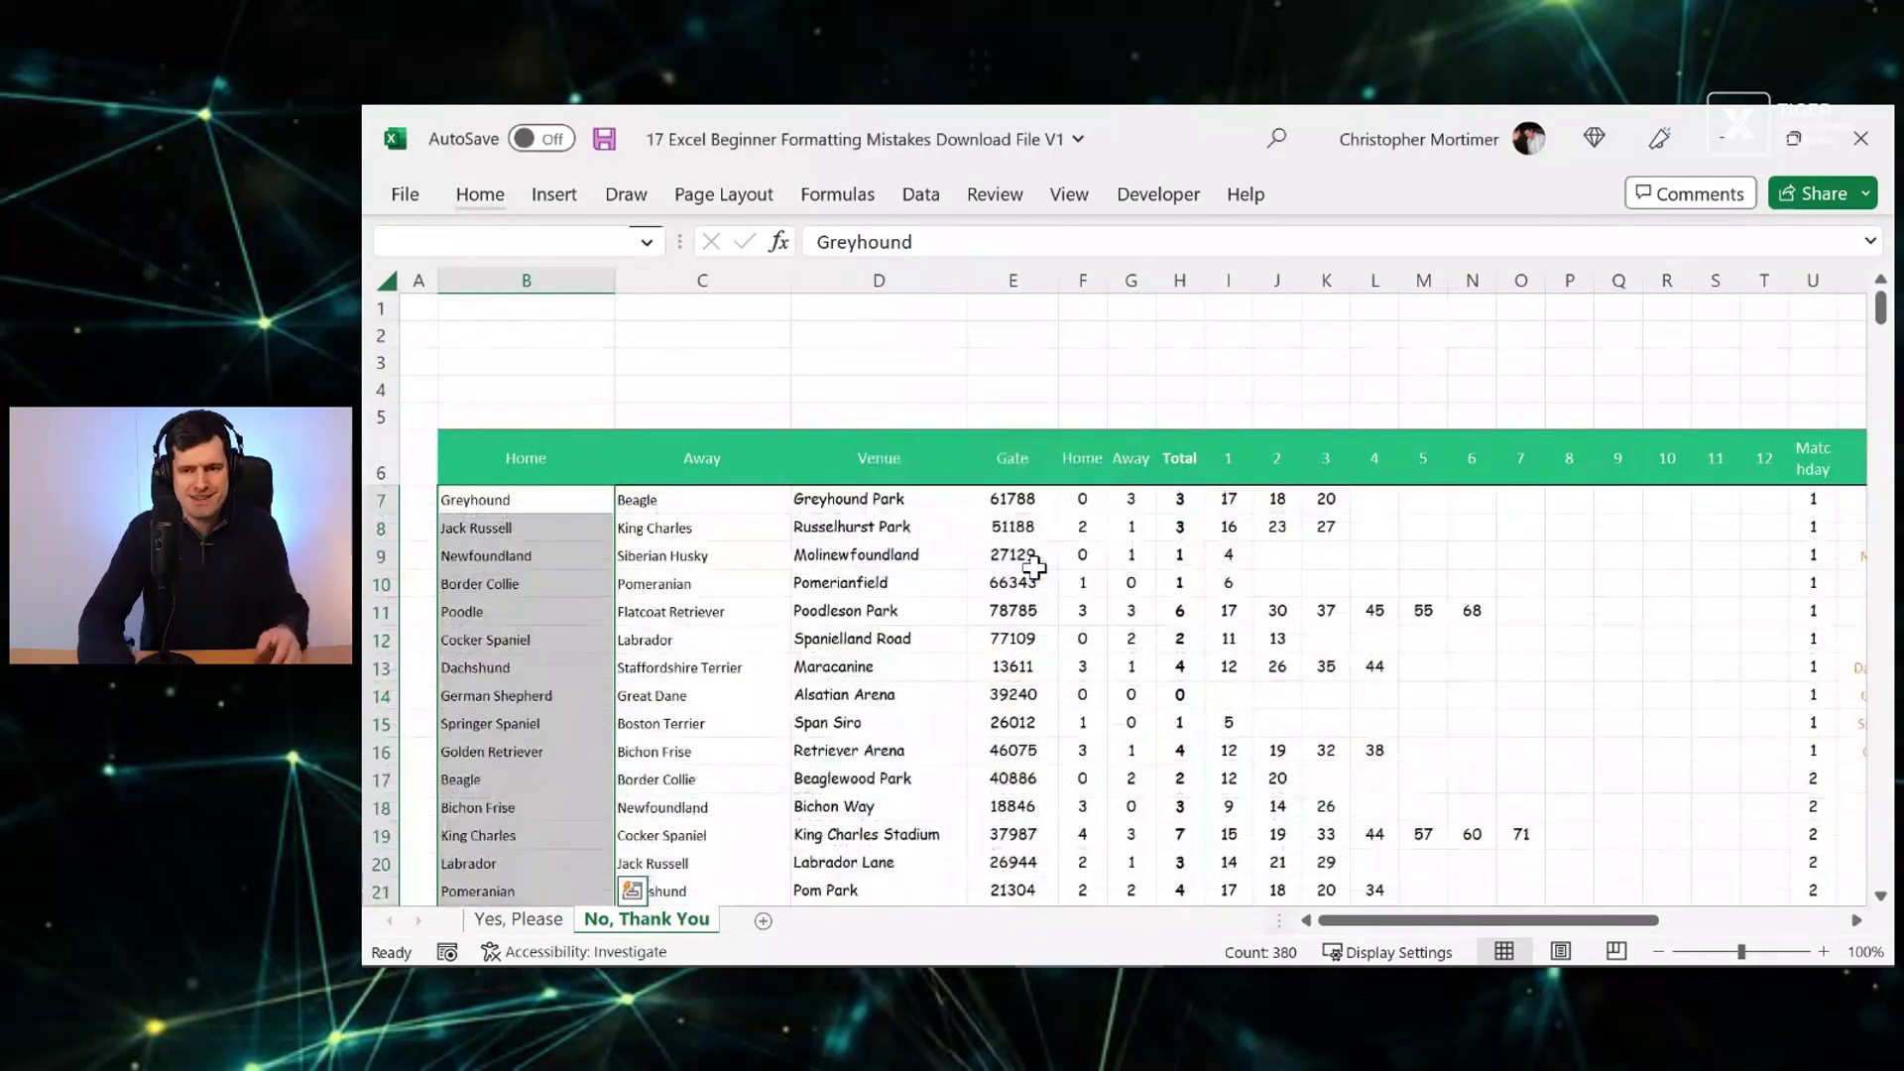
key("Down")
key("Down")
key("Down")
key("Down")
key("Down")
key("Down")
key("Down")
key("Down")
key("Down")
key("Down")
key("Down")
key("Down")
key("Down")
key("Down")
key("Down")
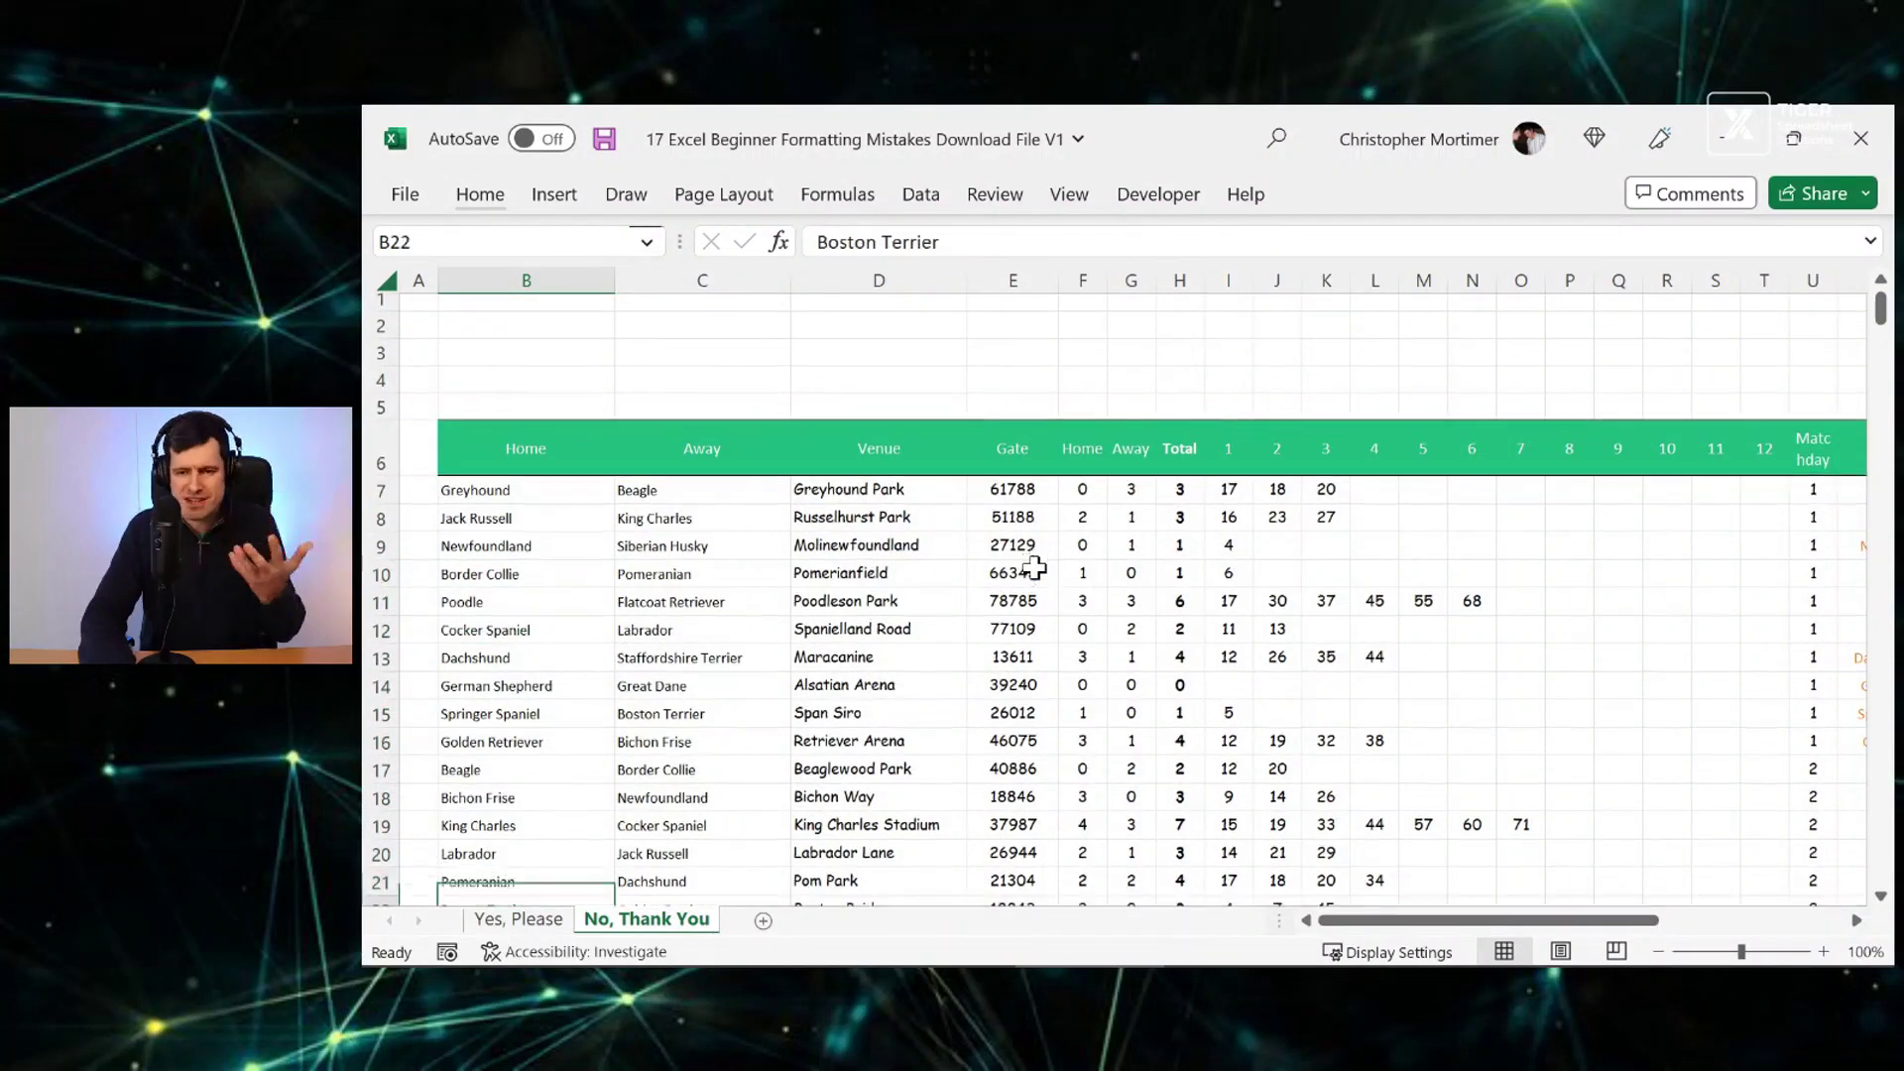
key("Down")
key("Down")
key("Down")
key("Down")
key("Down")
key("ctrl+Up")
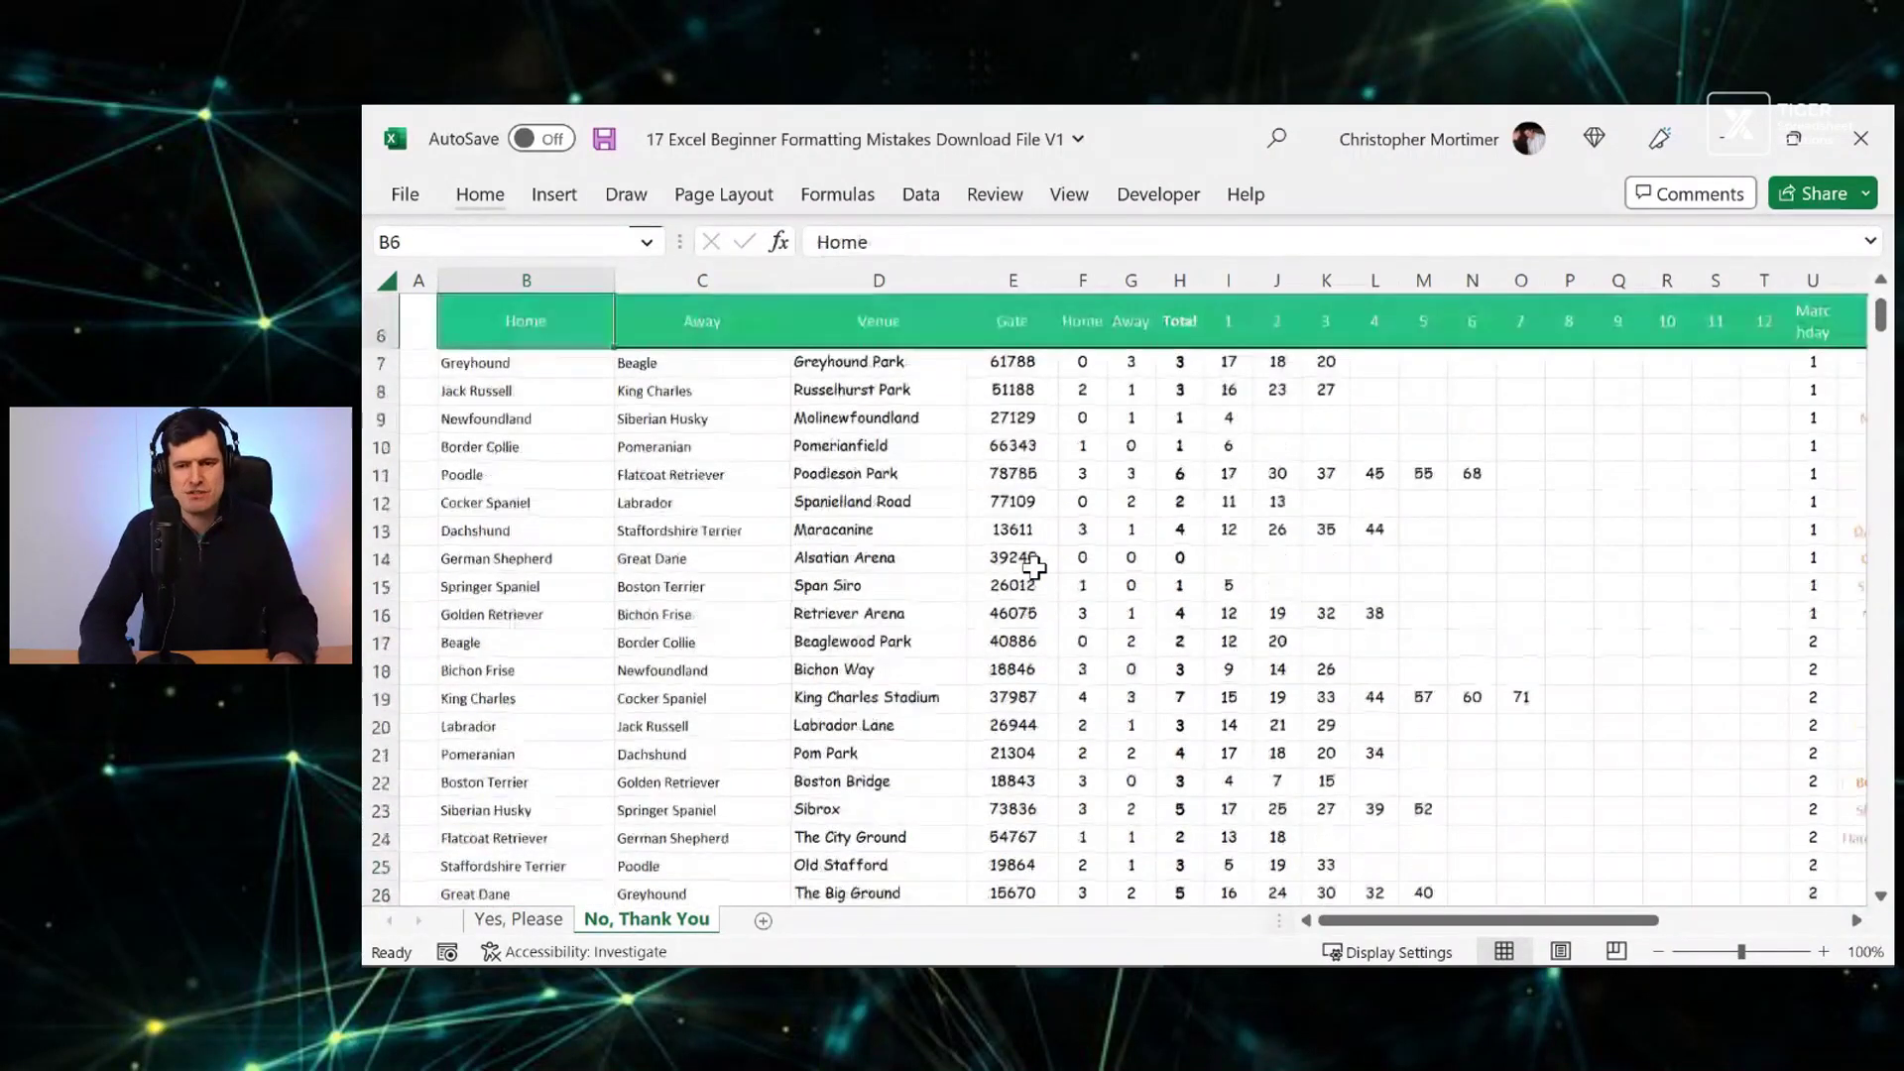
key("Up")
key("Up")
key("Up")
key("Down")
key("Down")
key("Down")
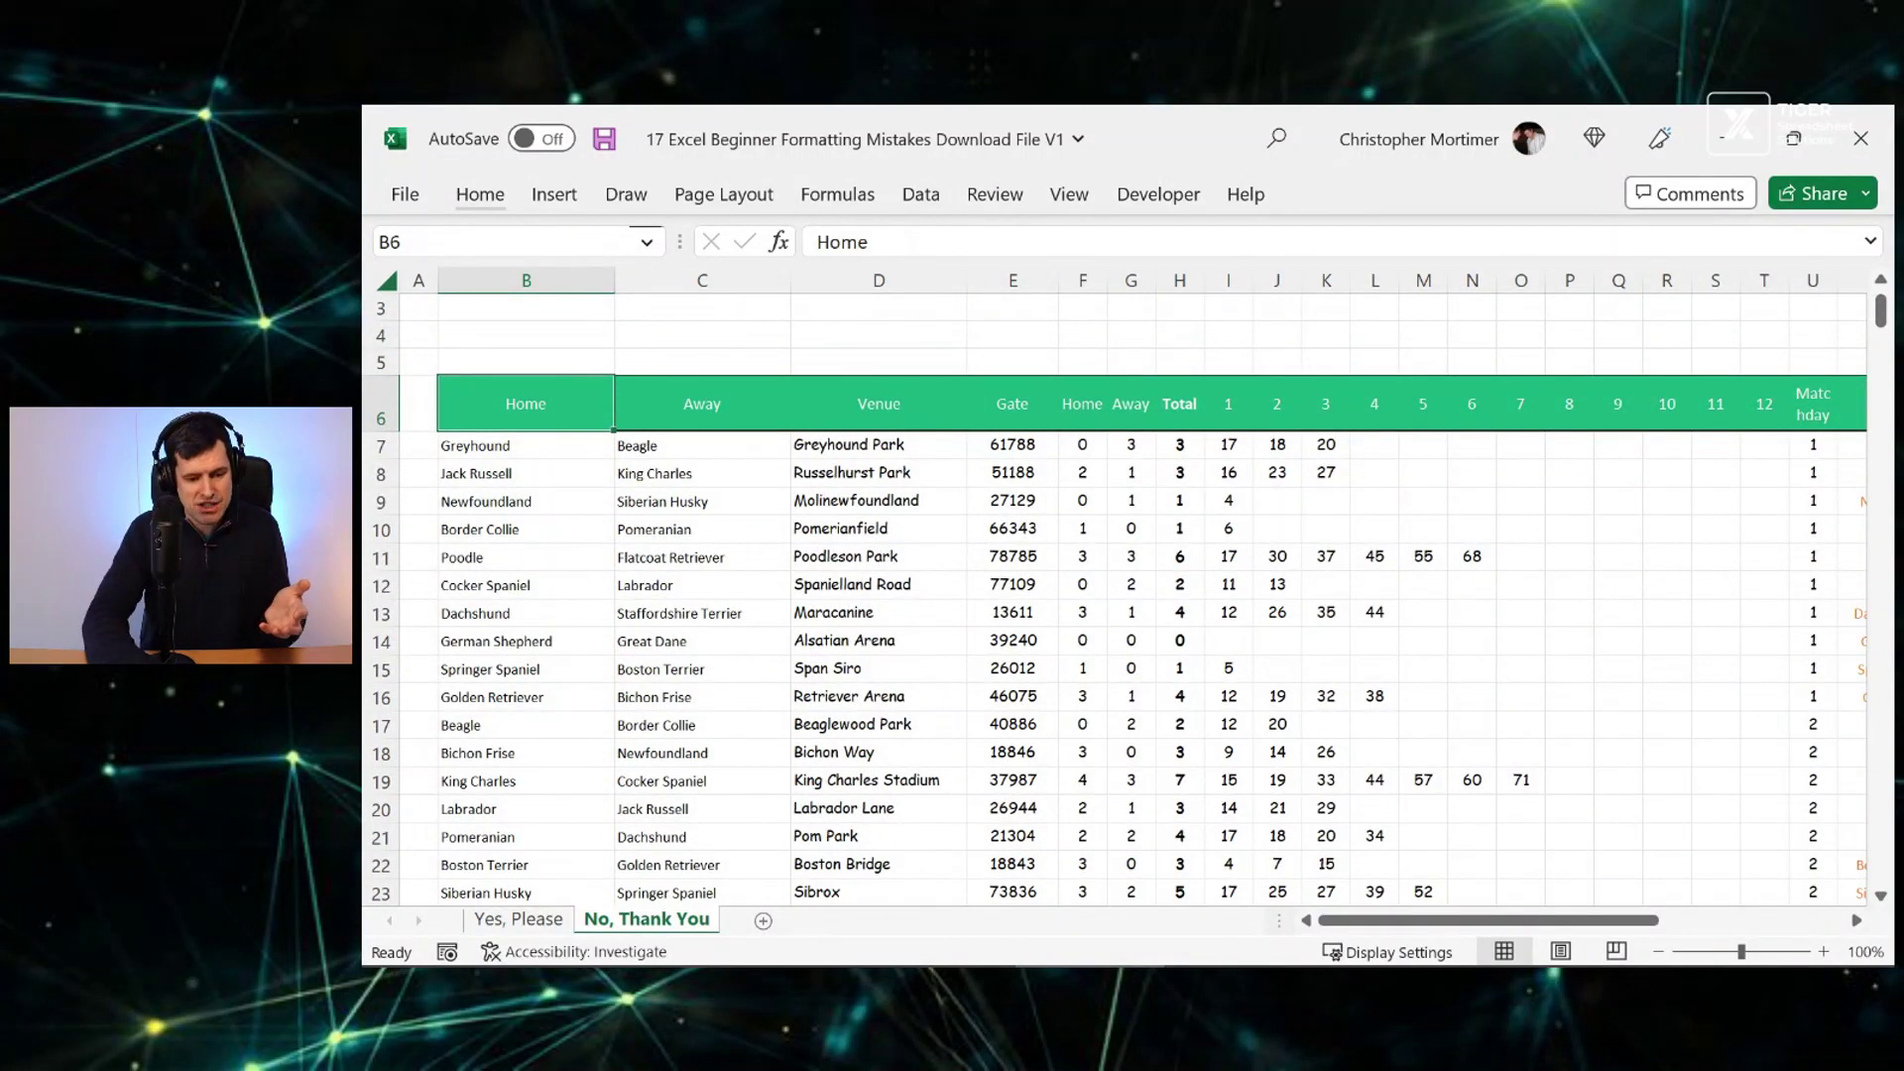
key("alt+Tab")
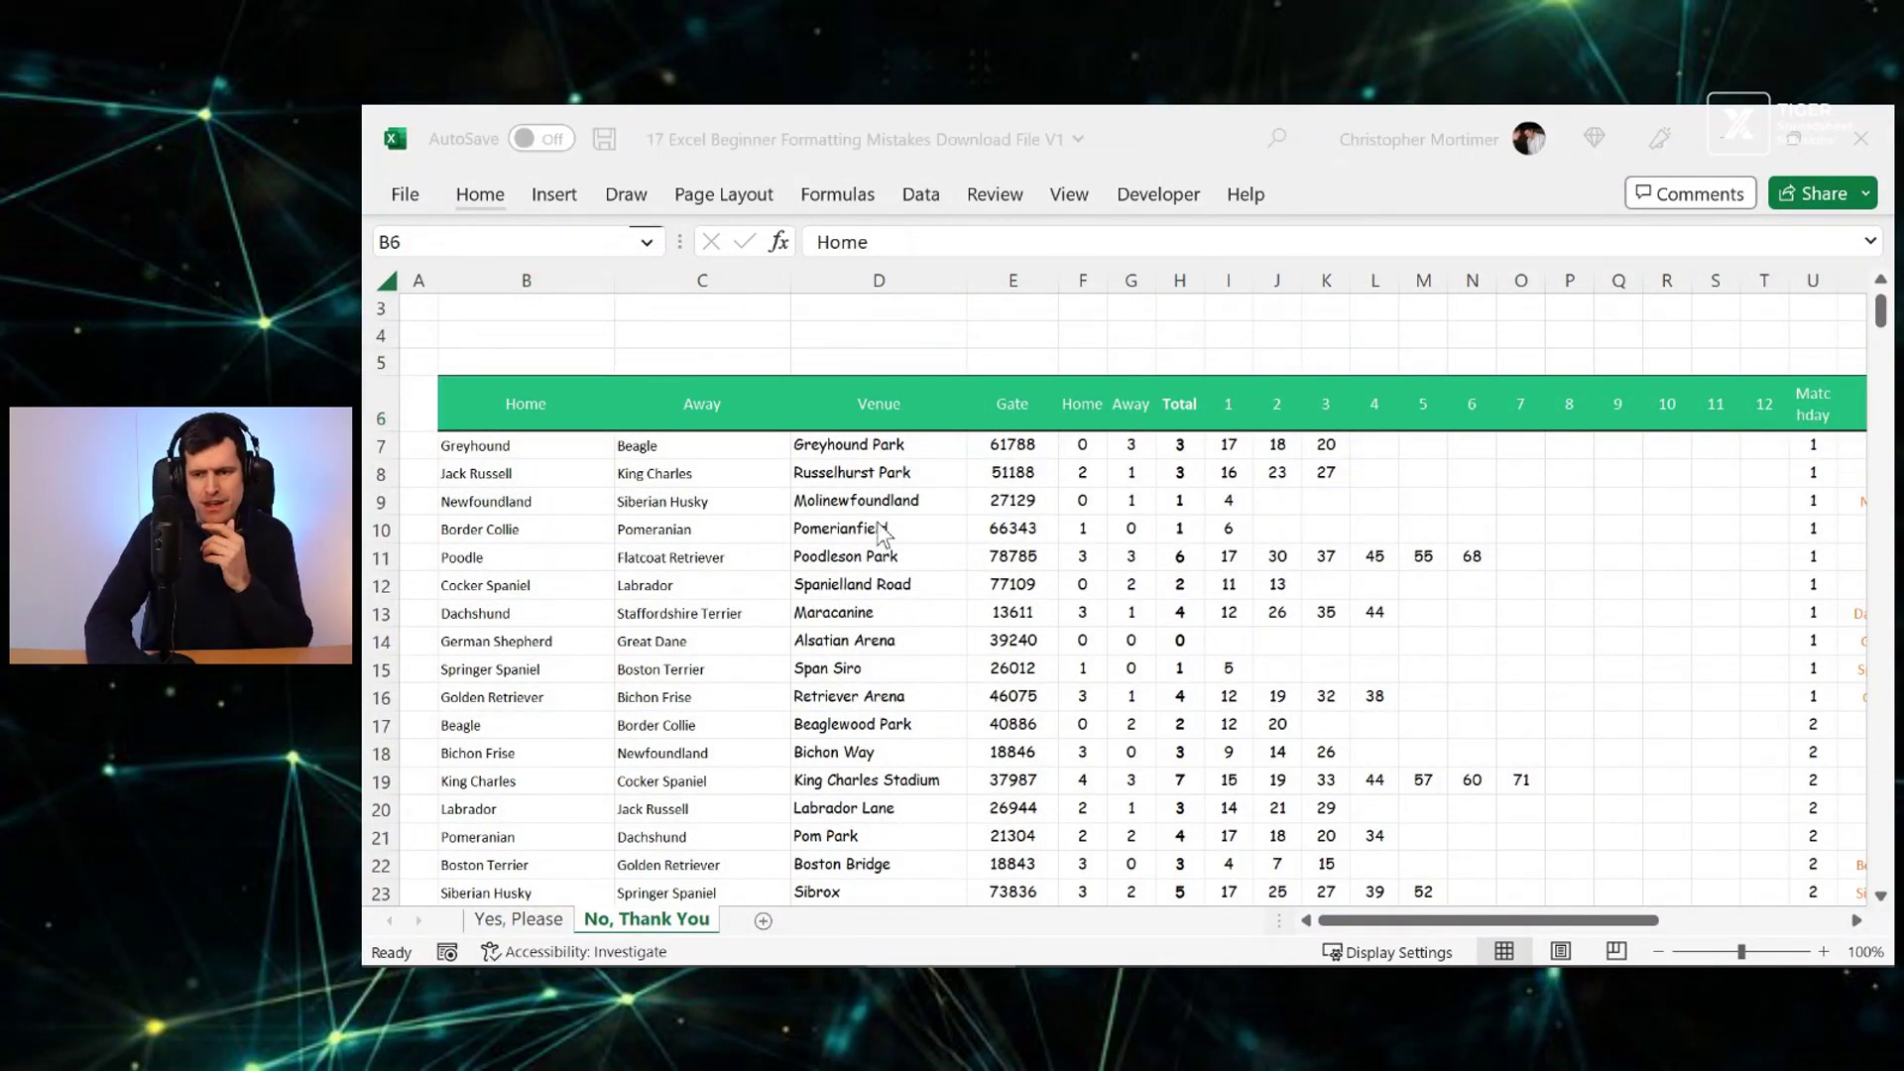
Select the table from B6 to V386 and change its font to Arial
left_click(863, 403)
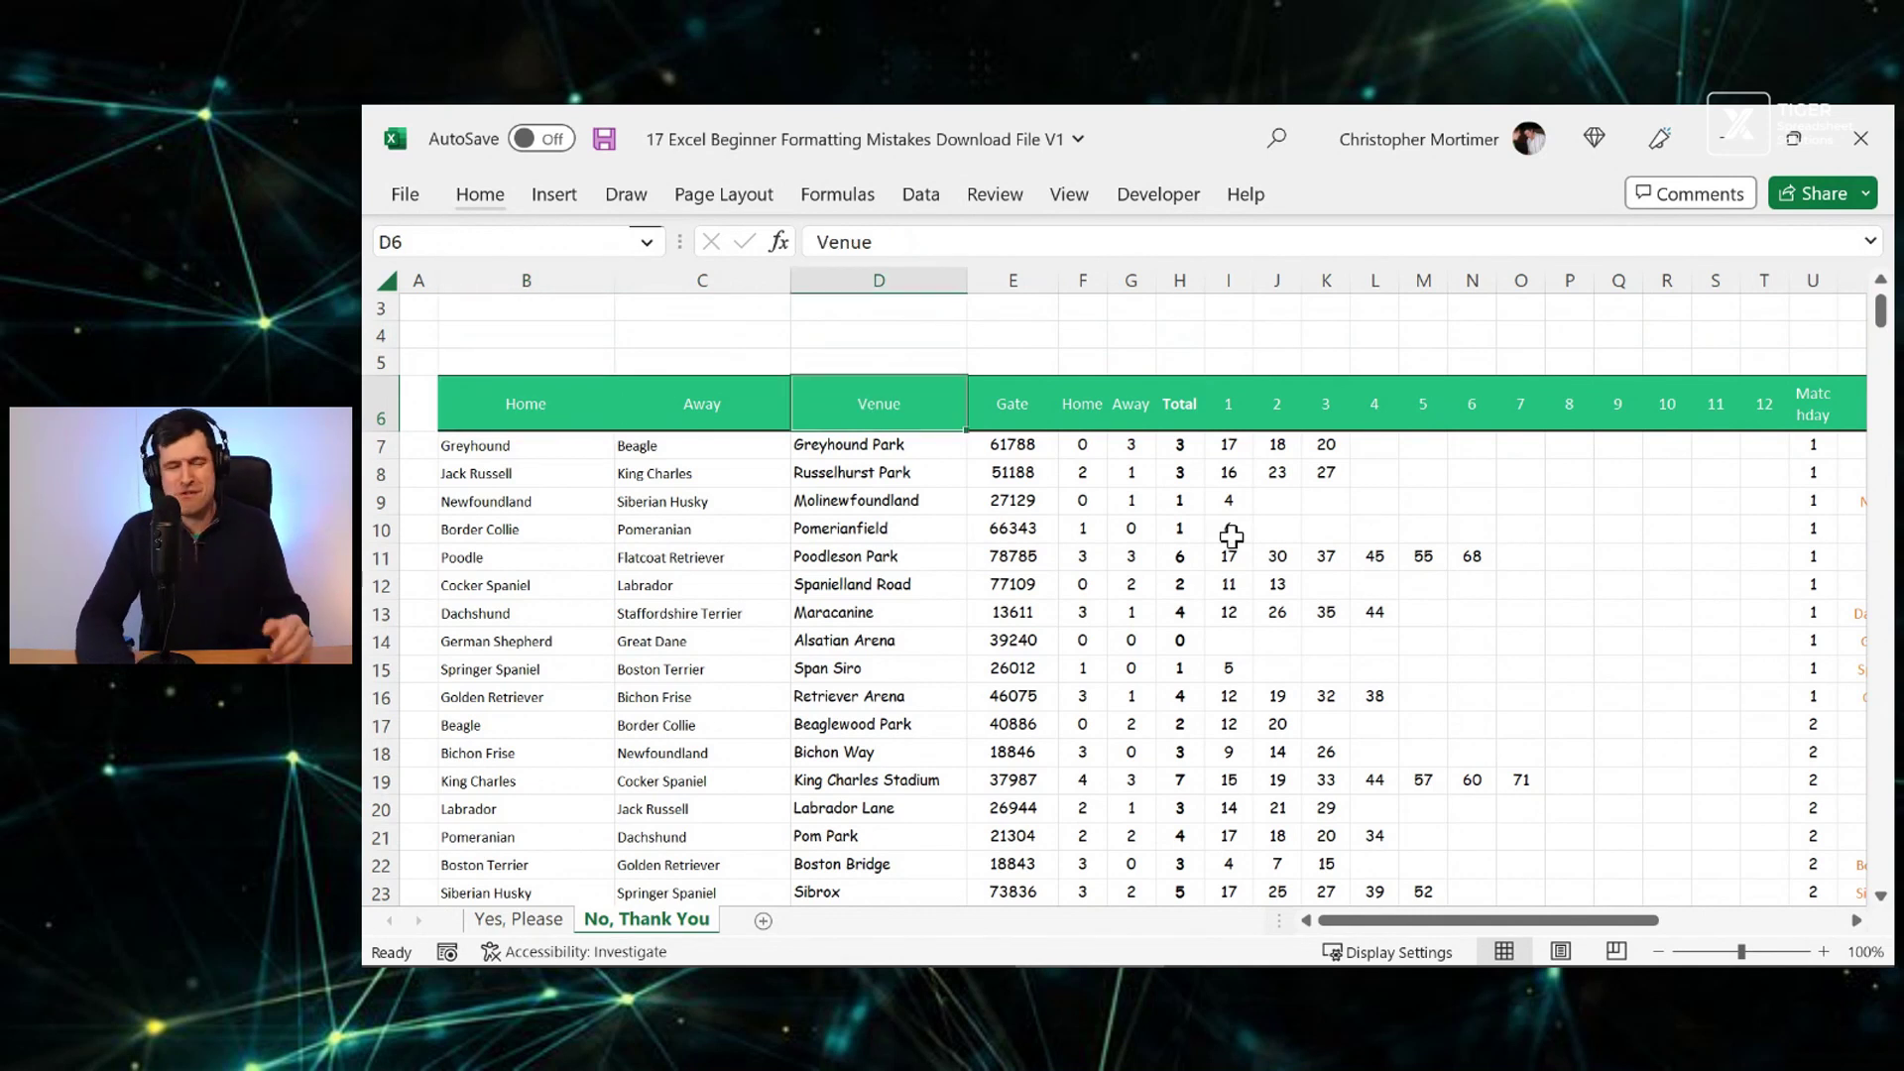
key("Down")
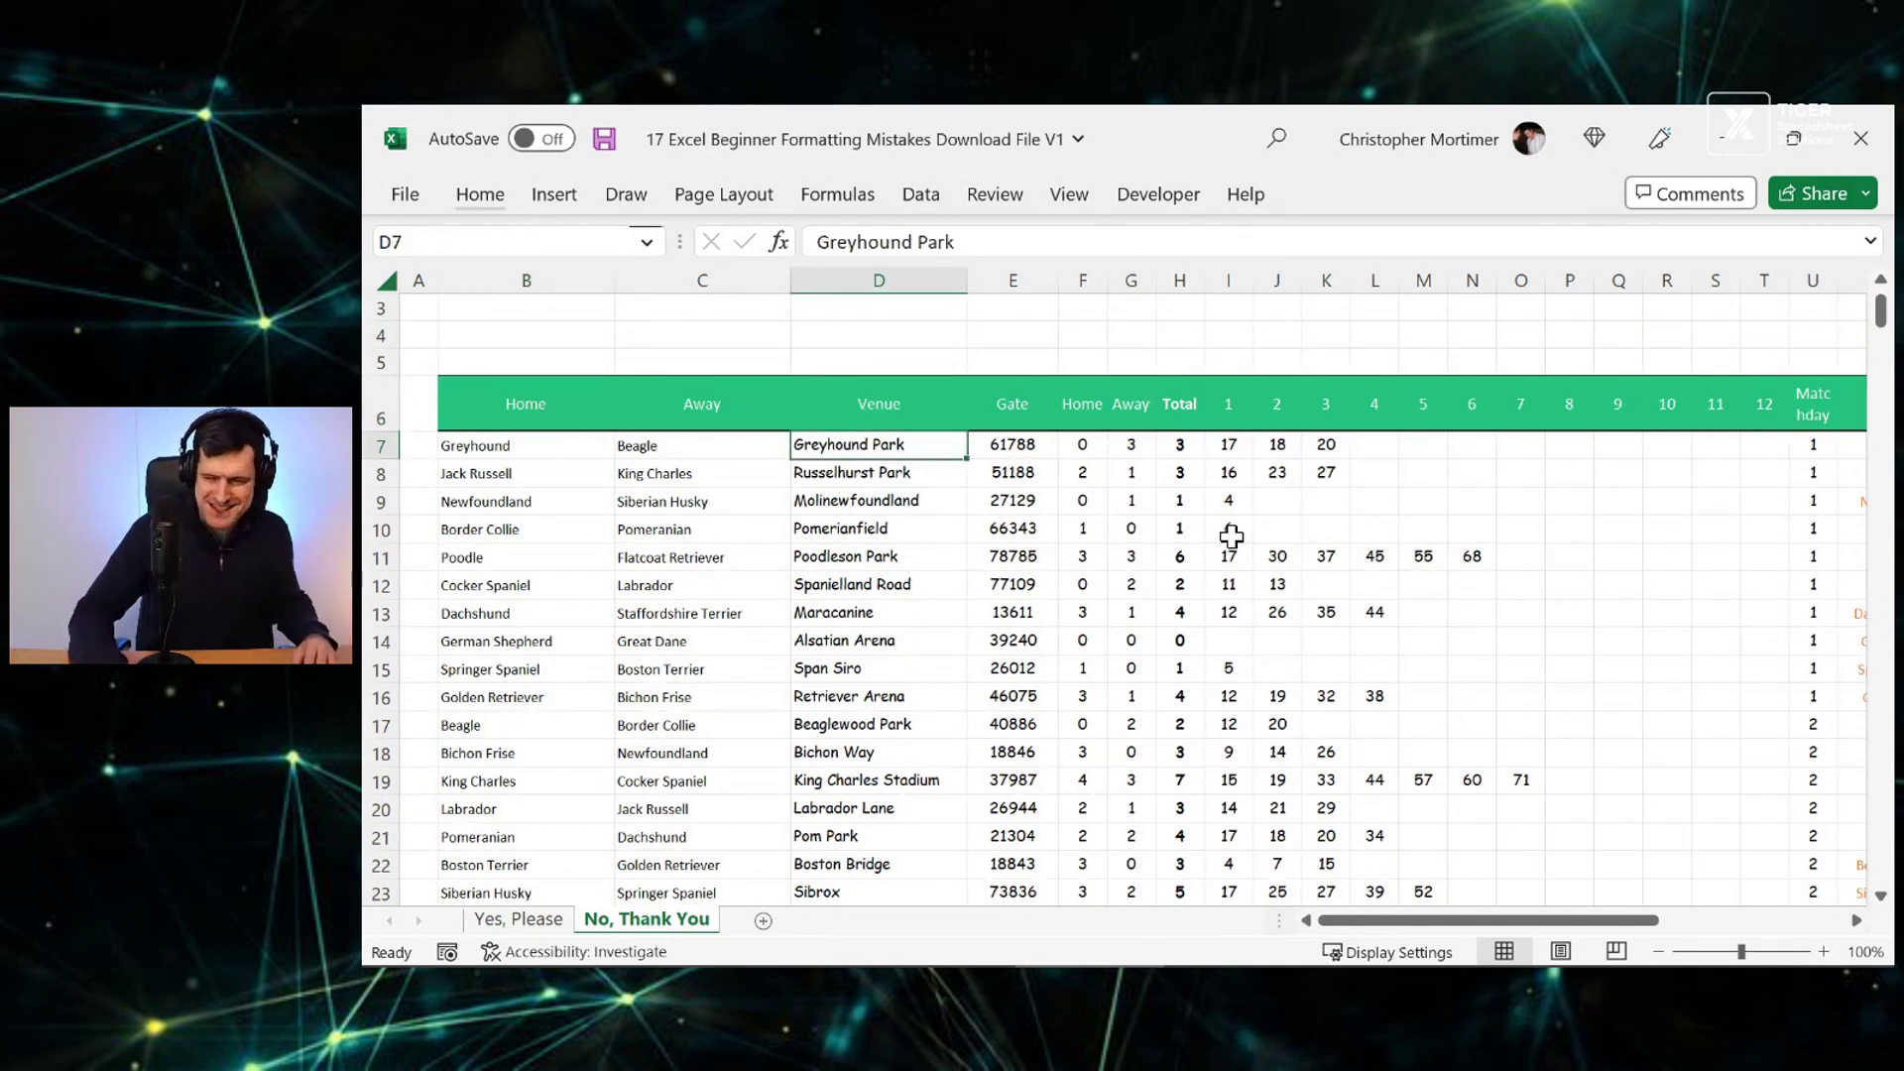
key("Left")
key("Left")
key("Up")
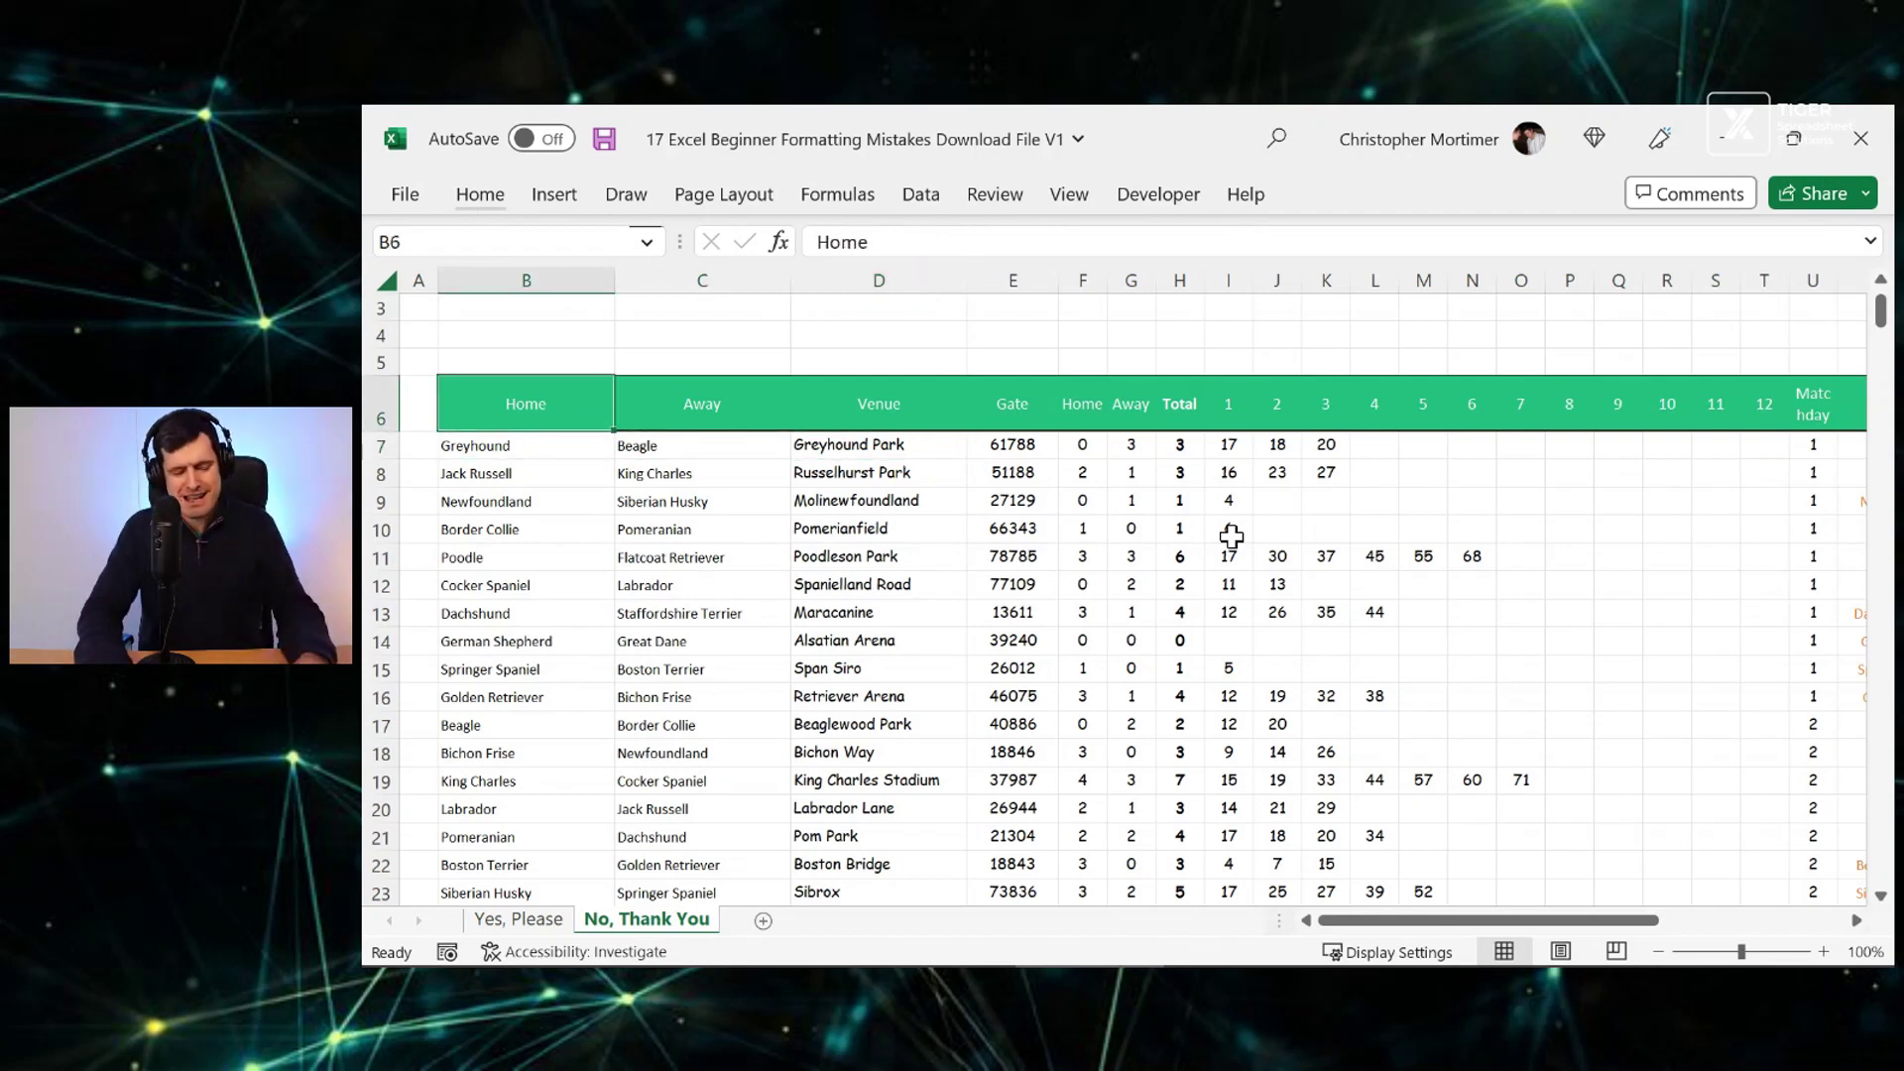
key("ctrl+shift+Right")
key("ctrl+shift+Down")
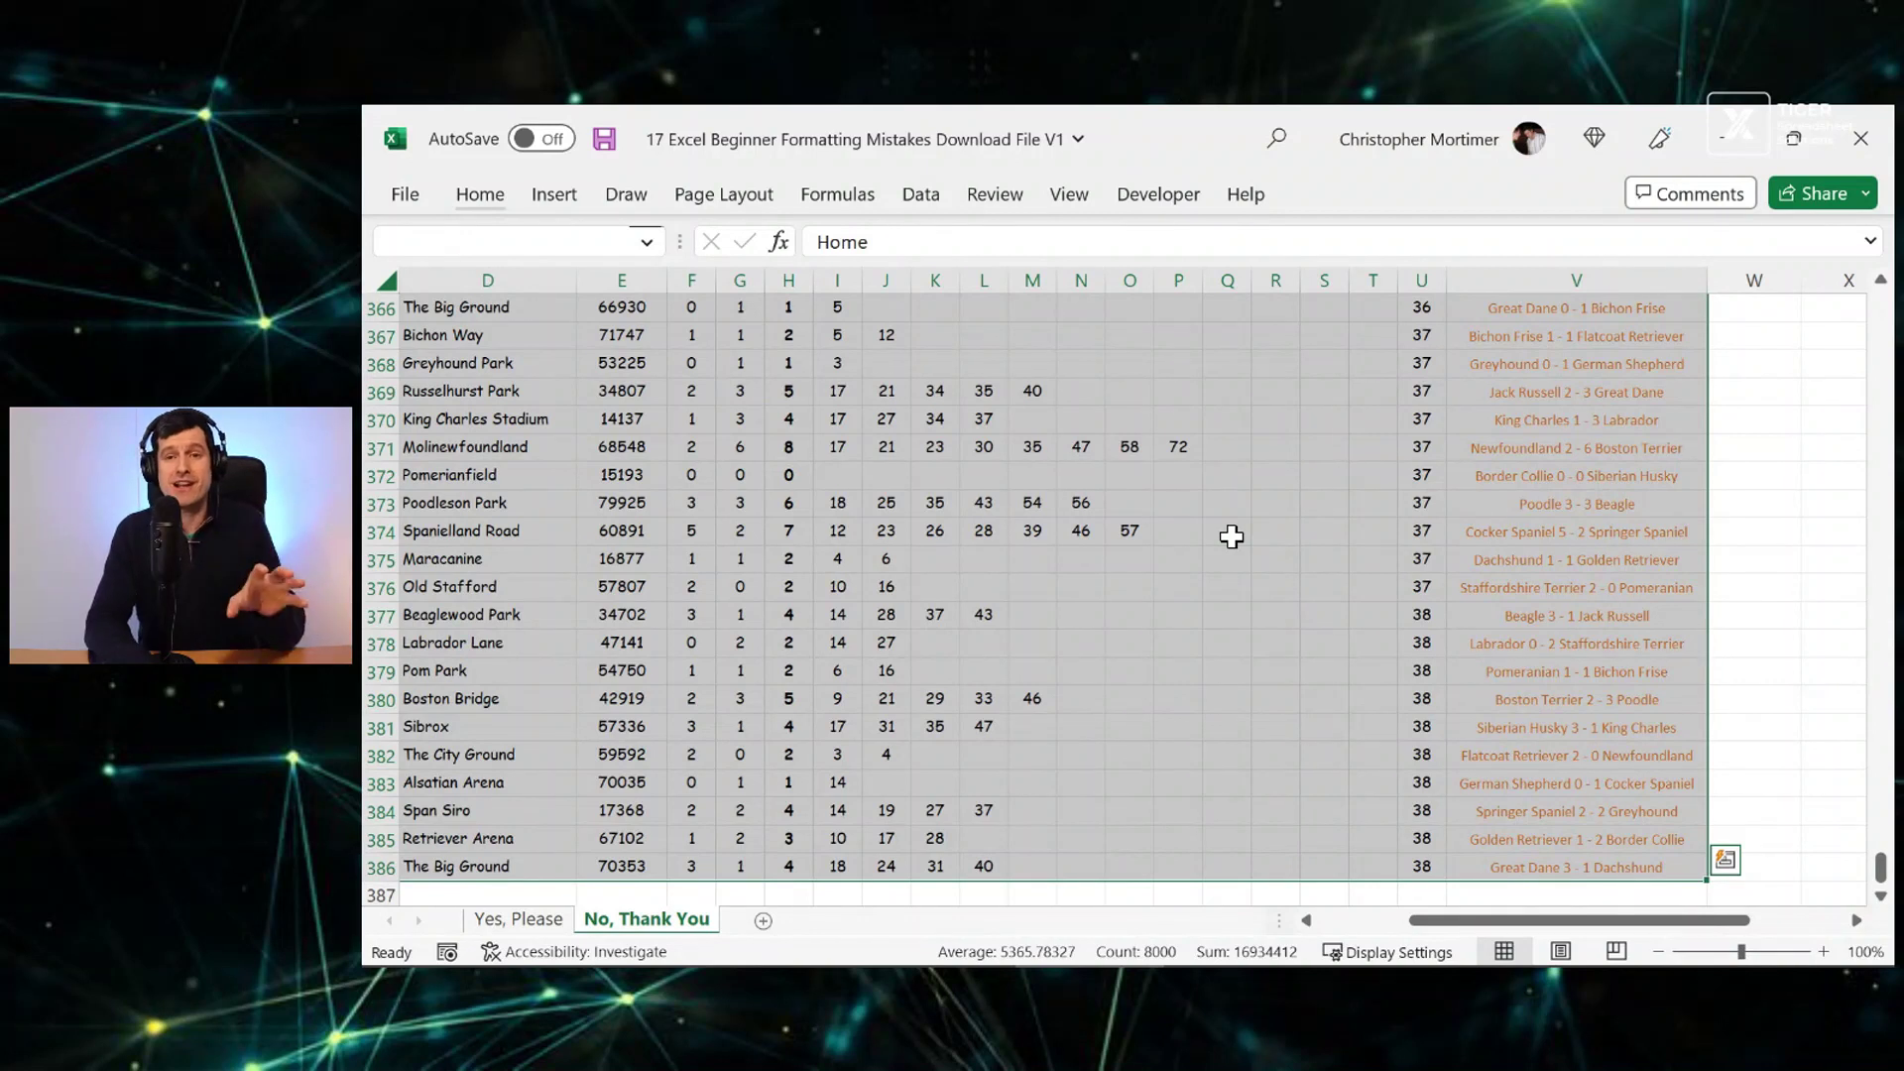
left_click(480, 197)
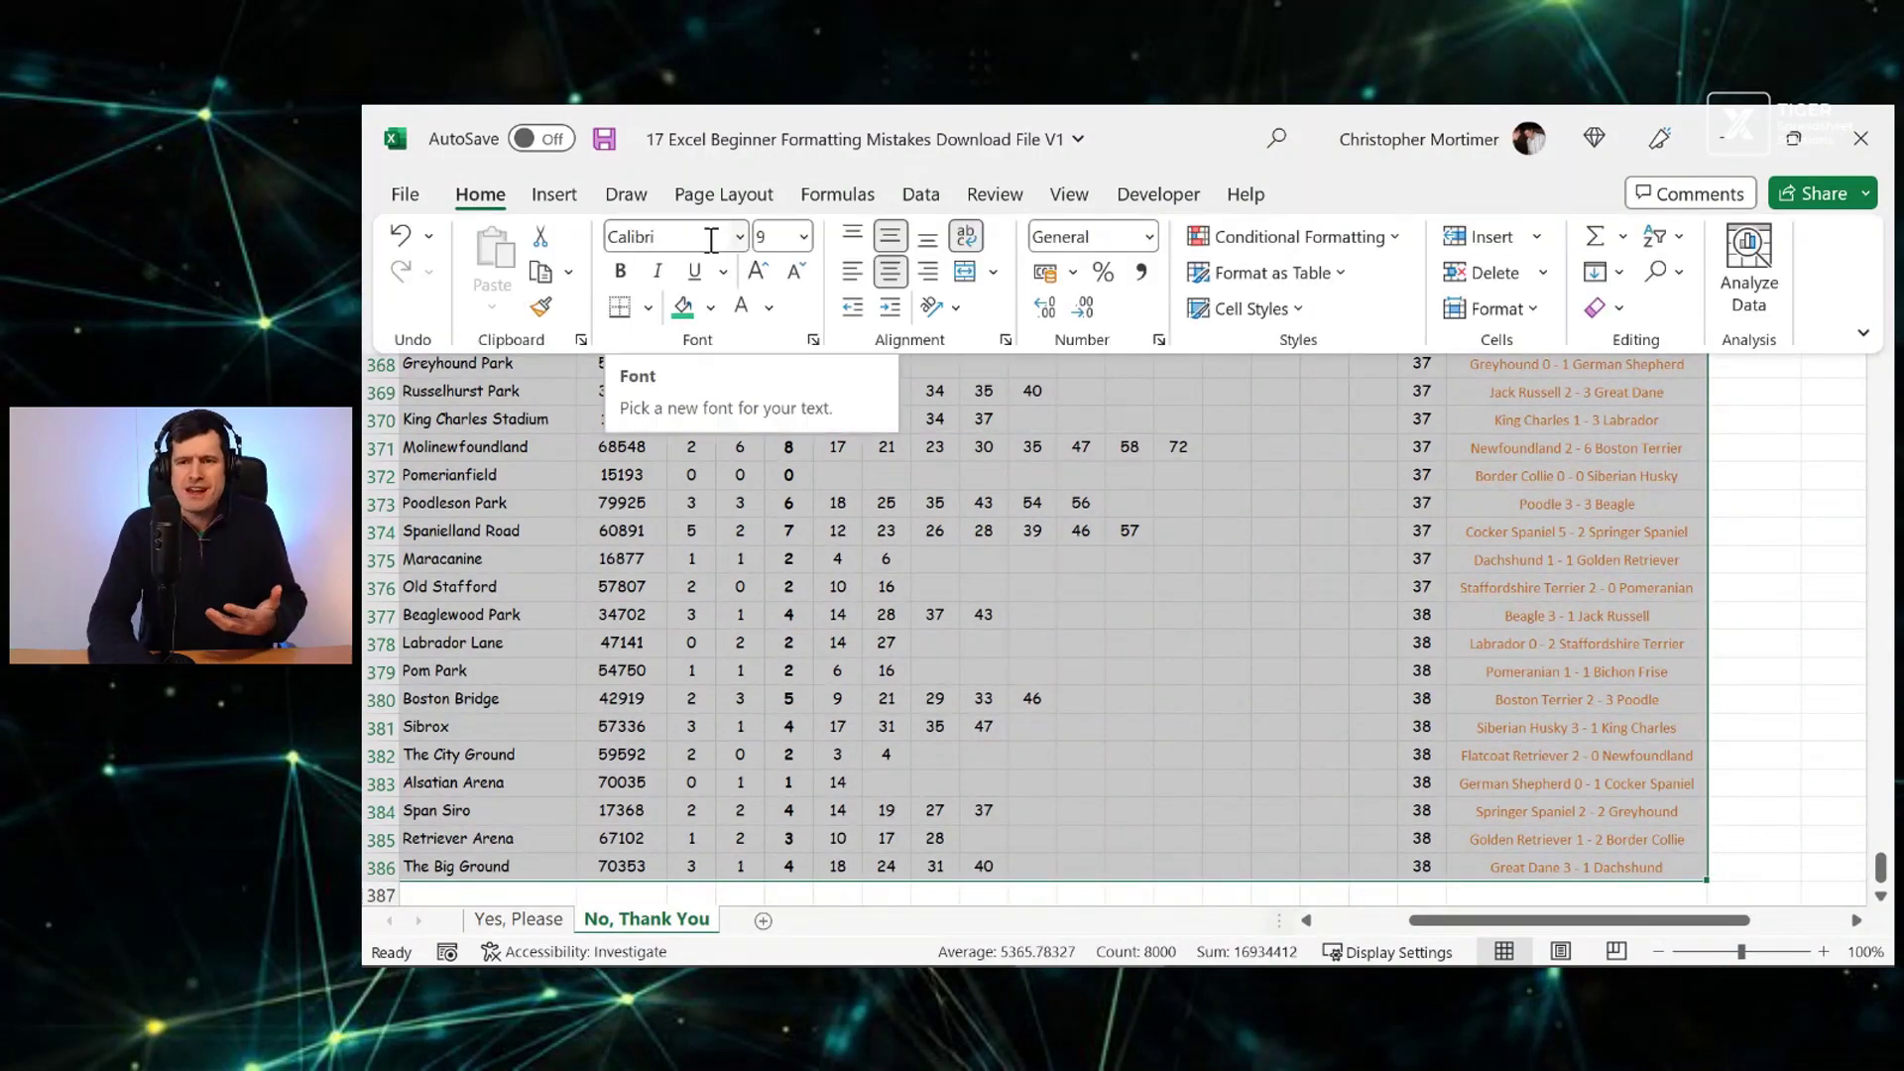
left_click(711, 239)
type("Arial")
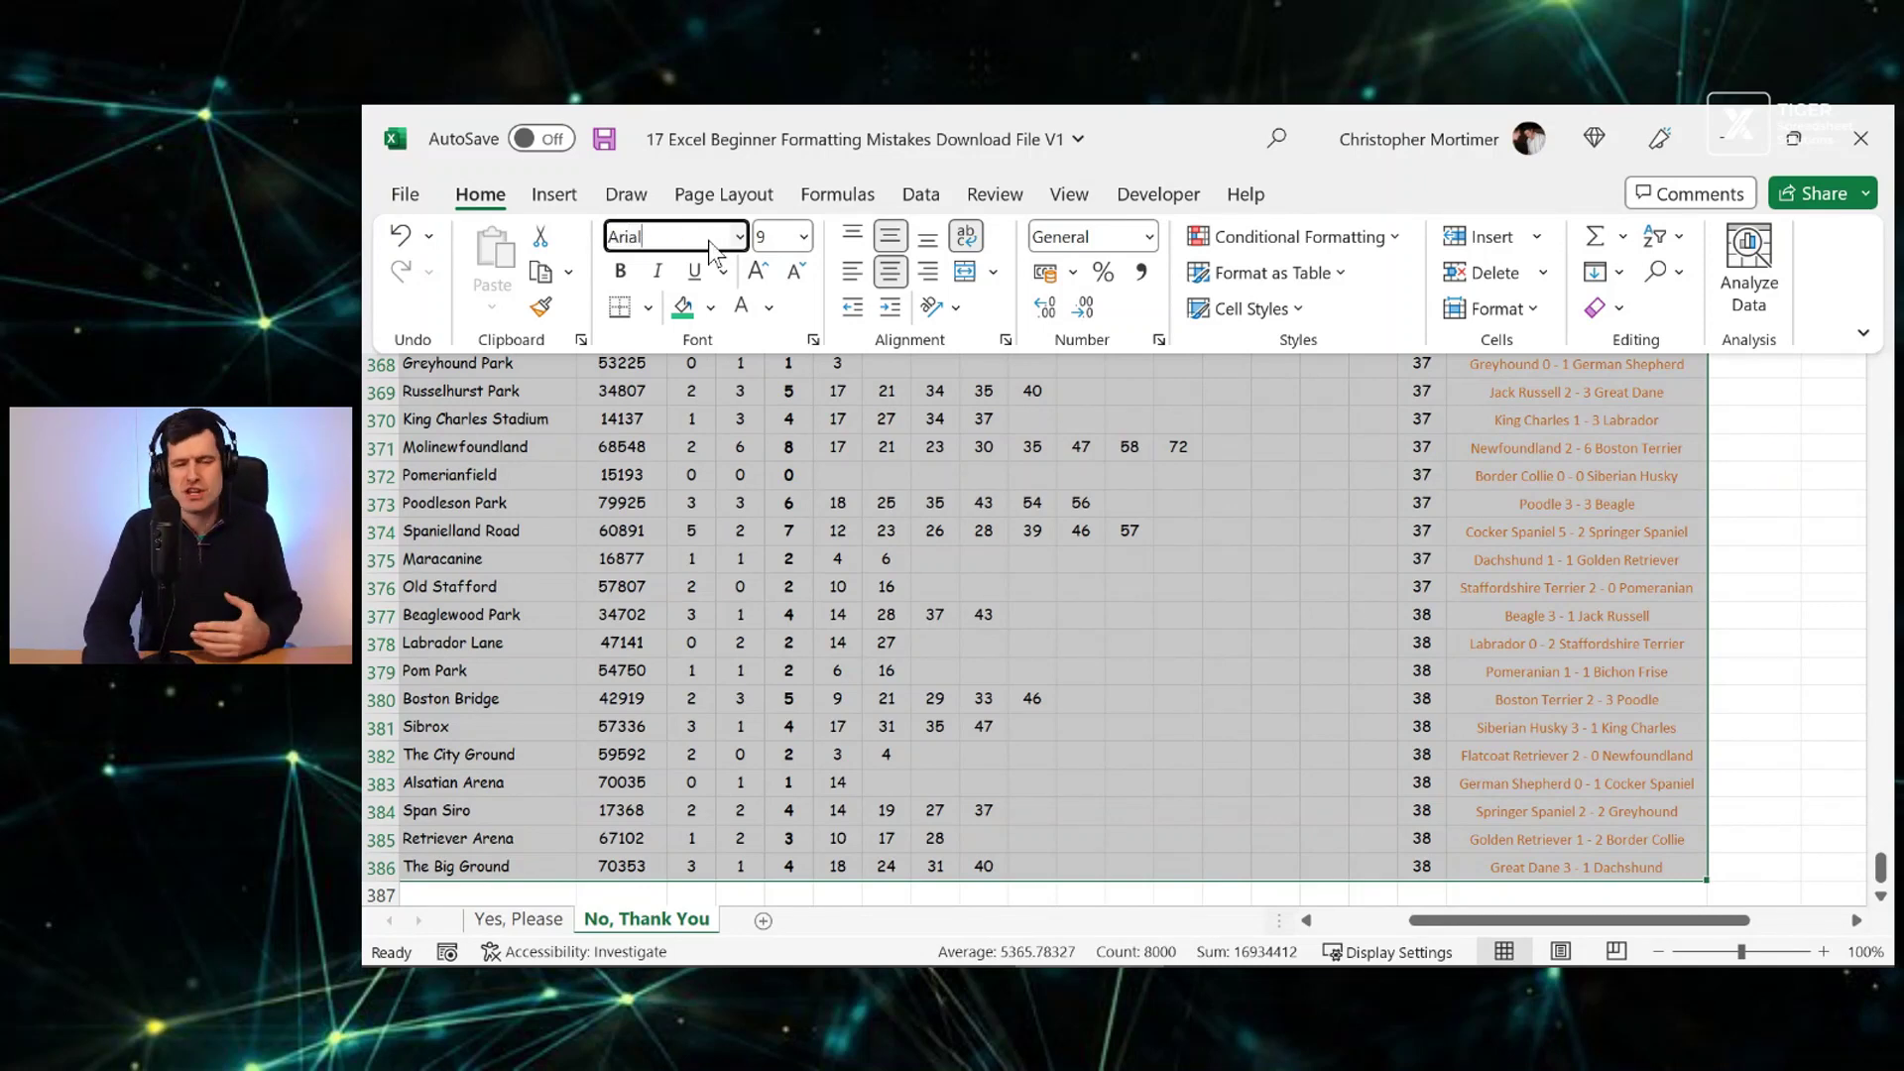
key("Return")
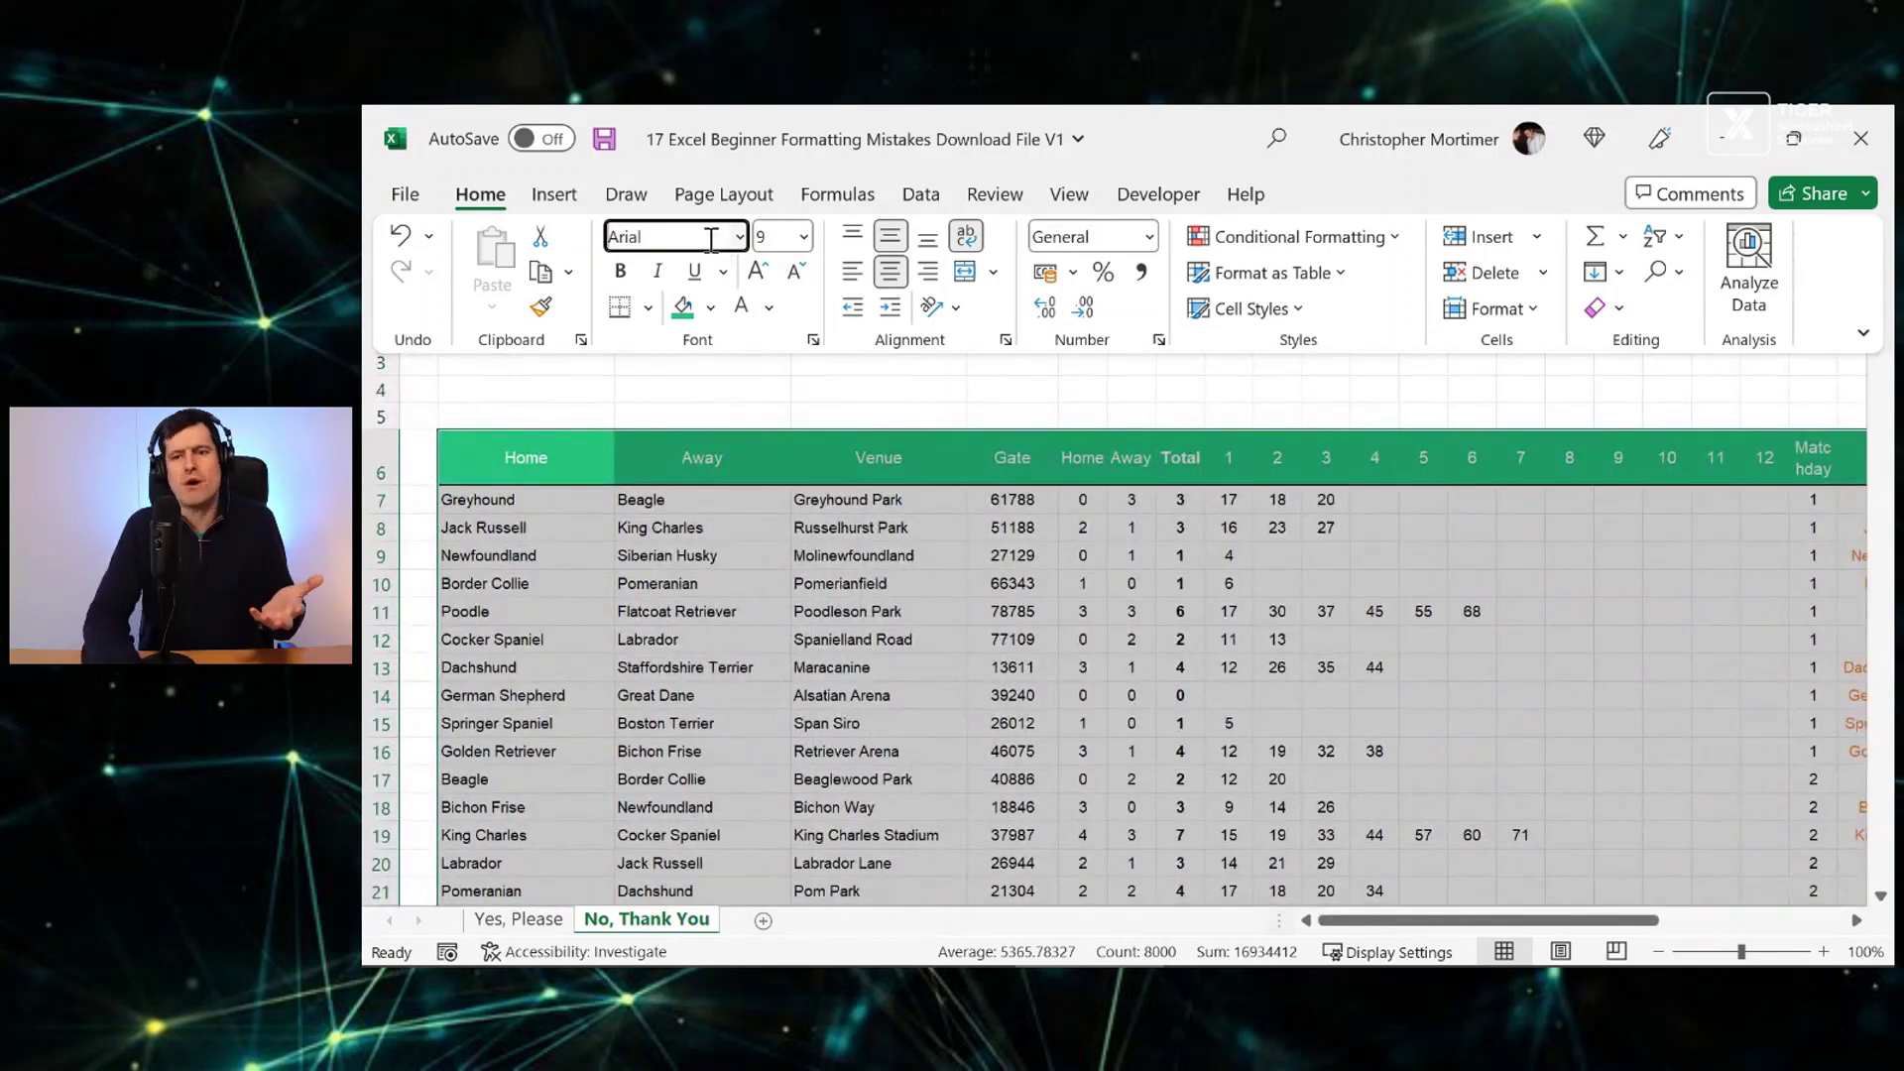
key("Right")
key("Left")
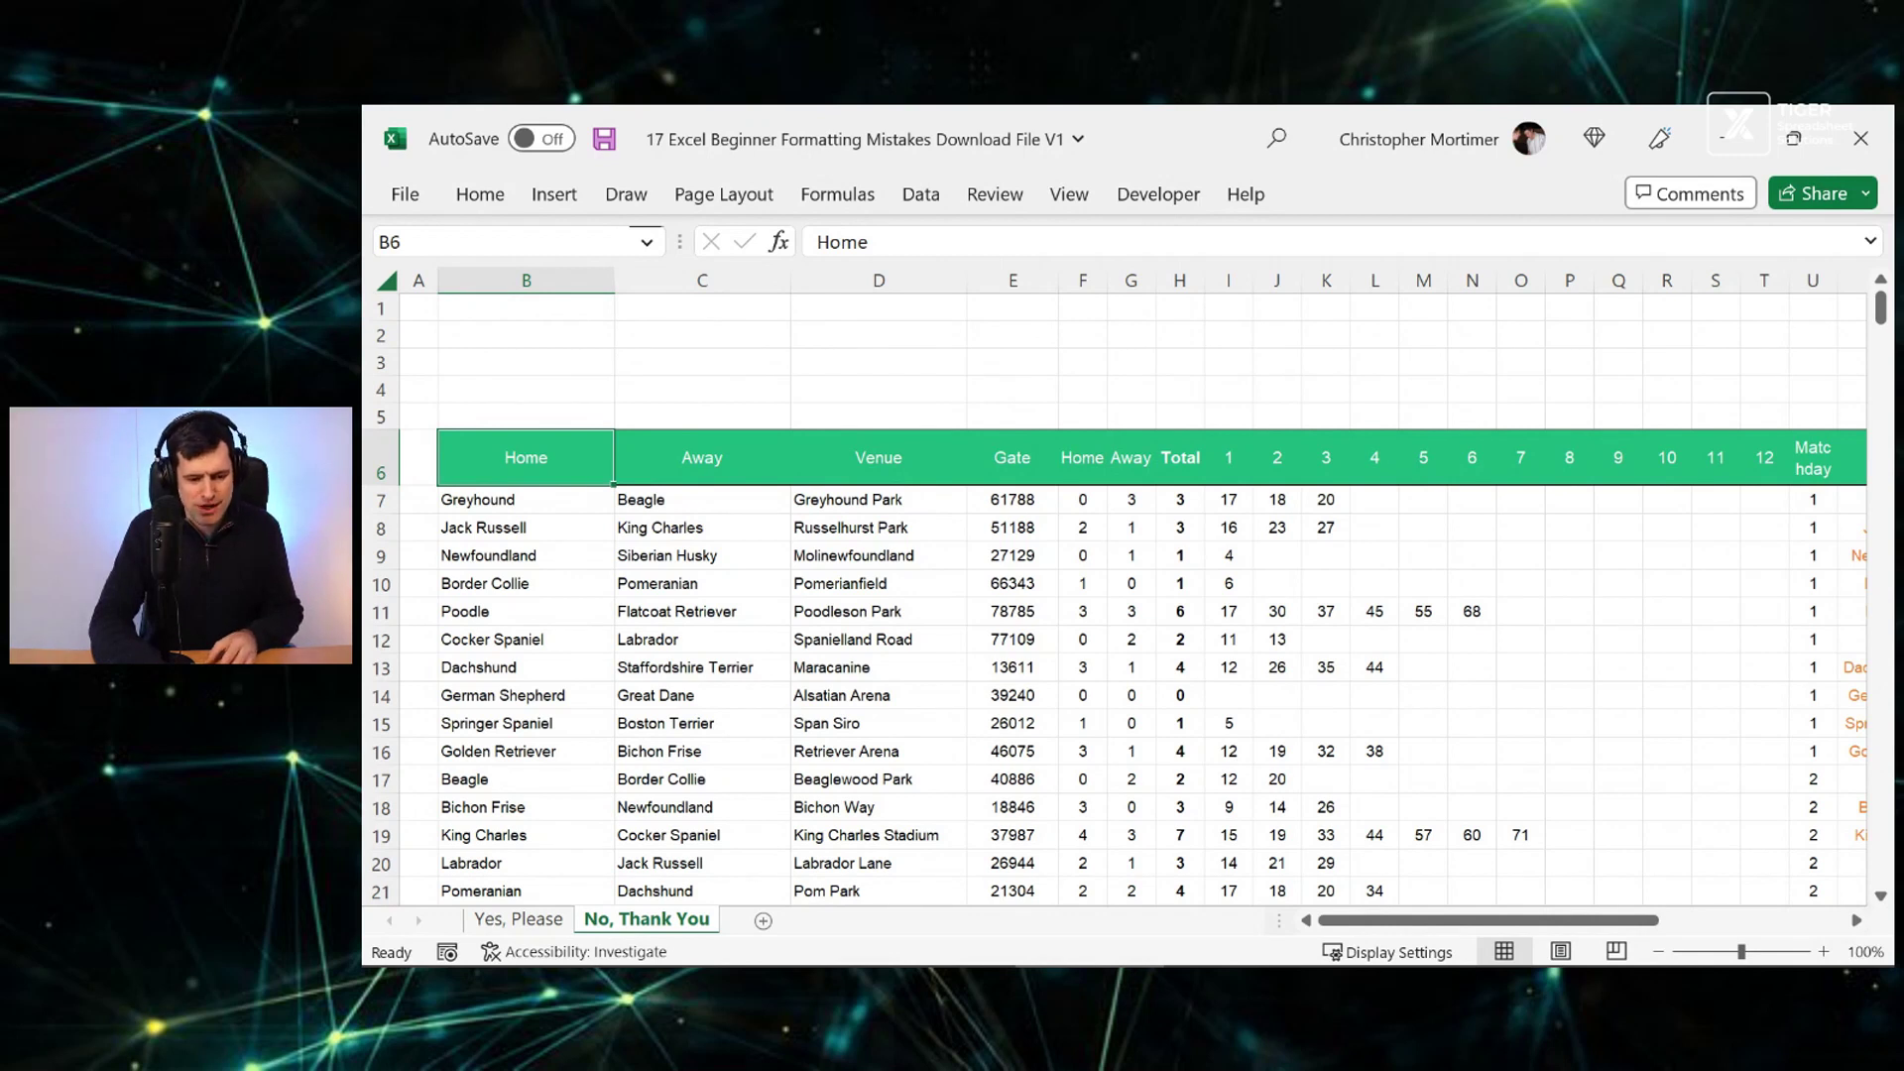
key("alt+Tab")
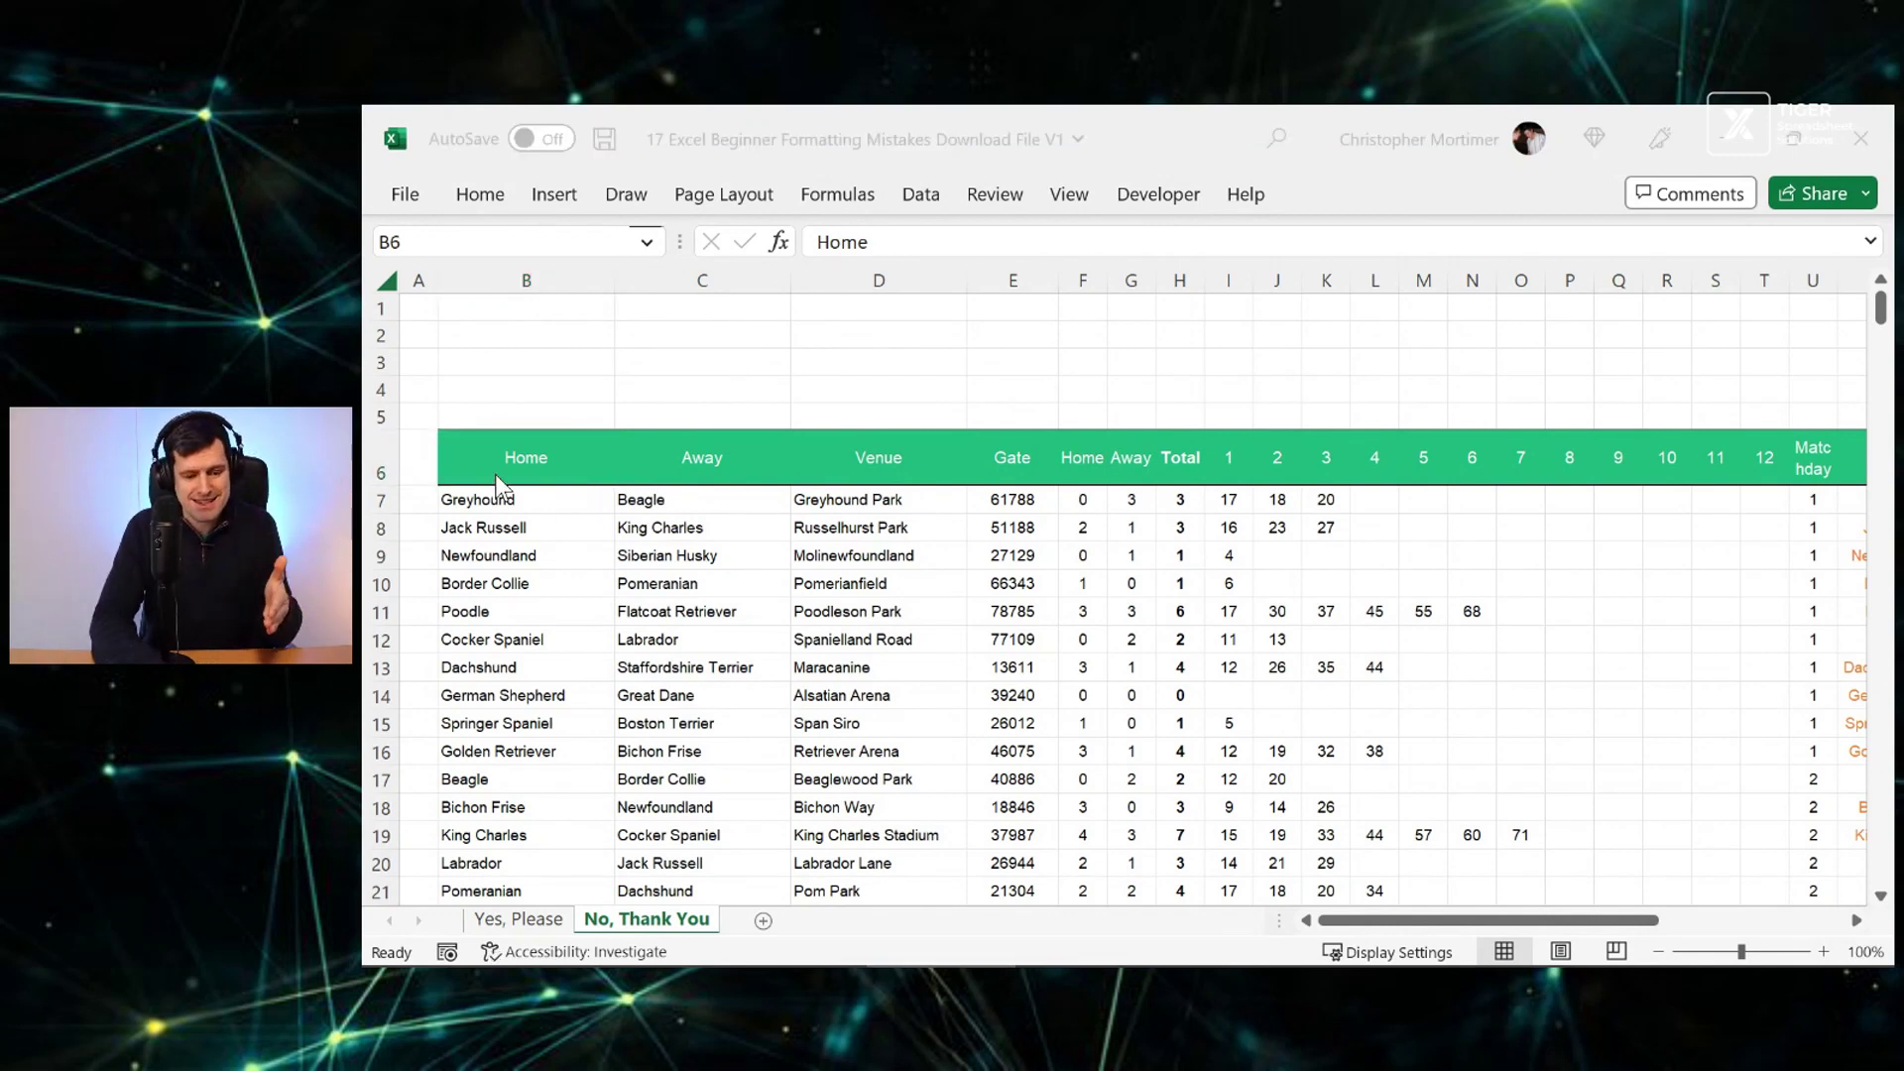
key("alt+Tab")
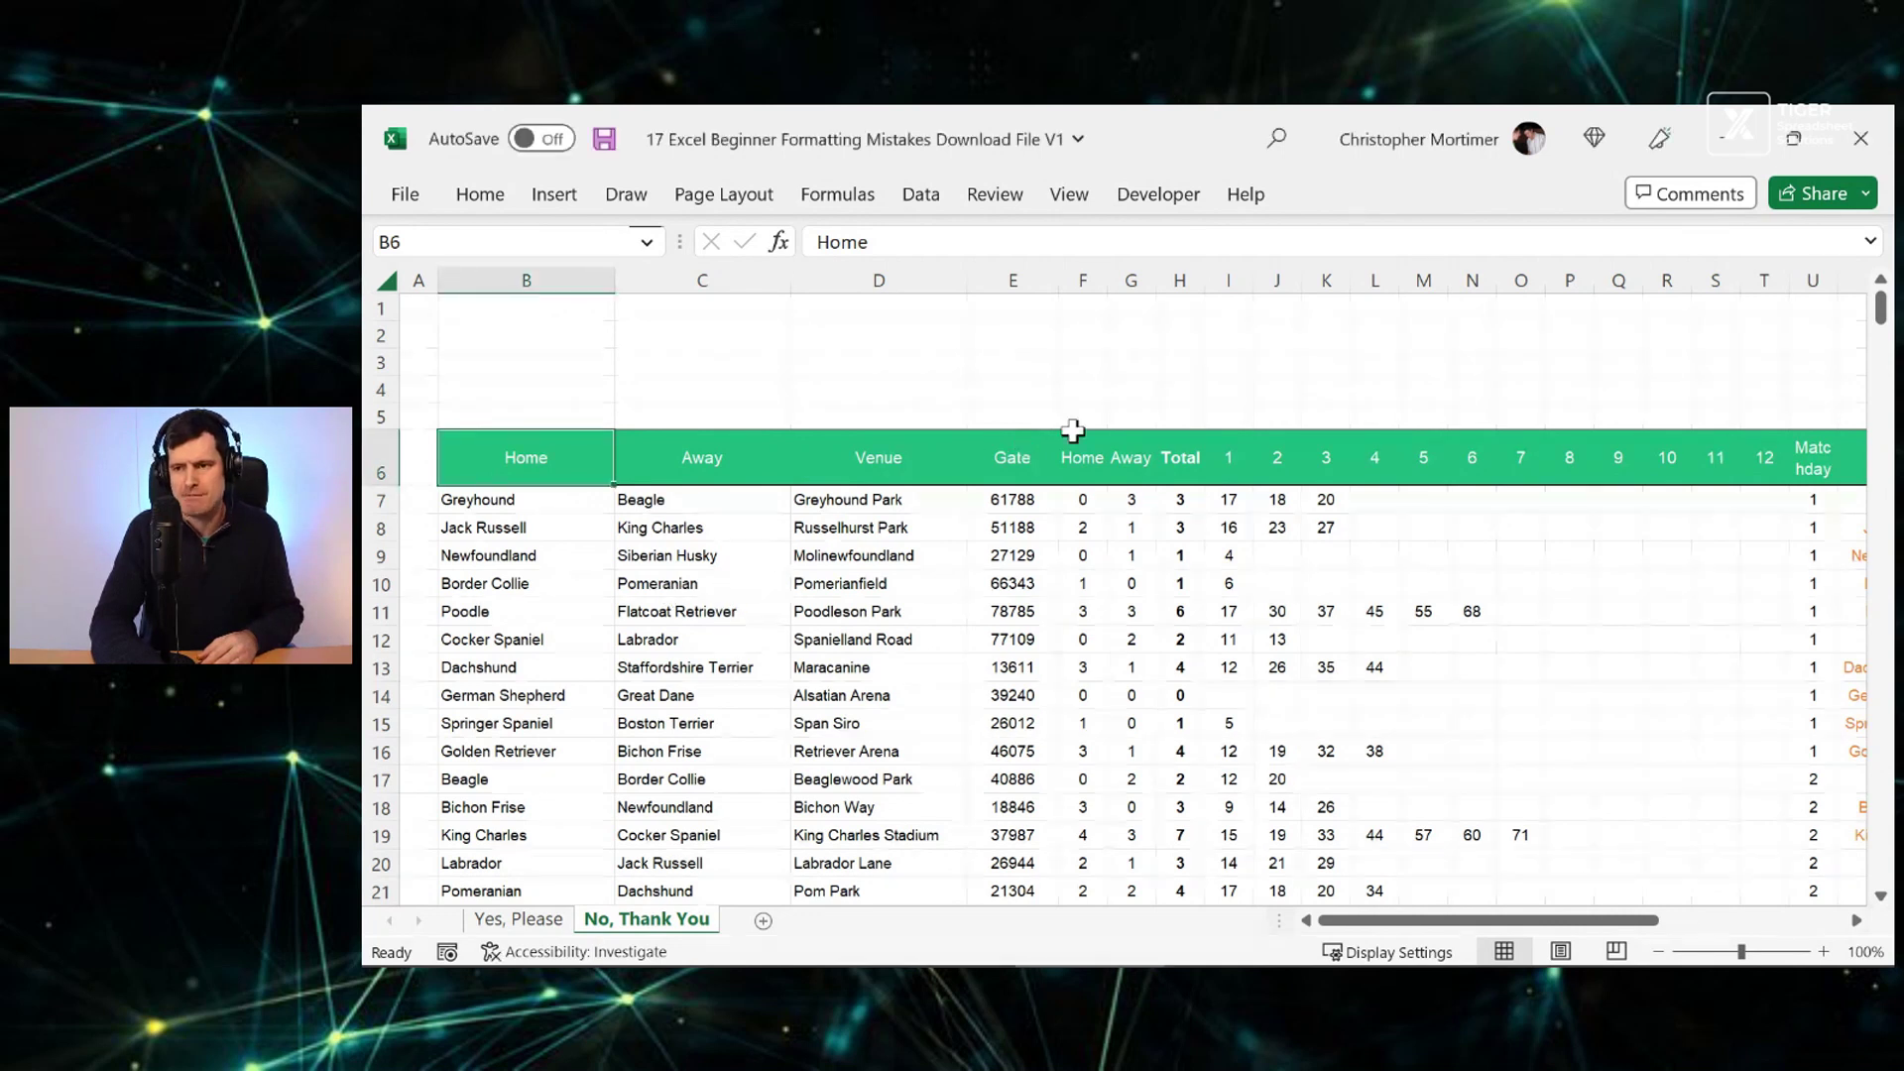
Select the Total column H, then go to the Yes, Please sheet and select B6
left_click(1171, 446)
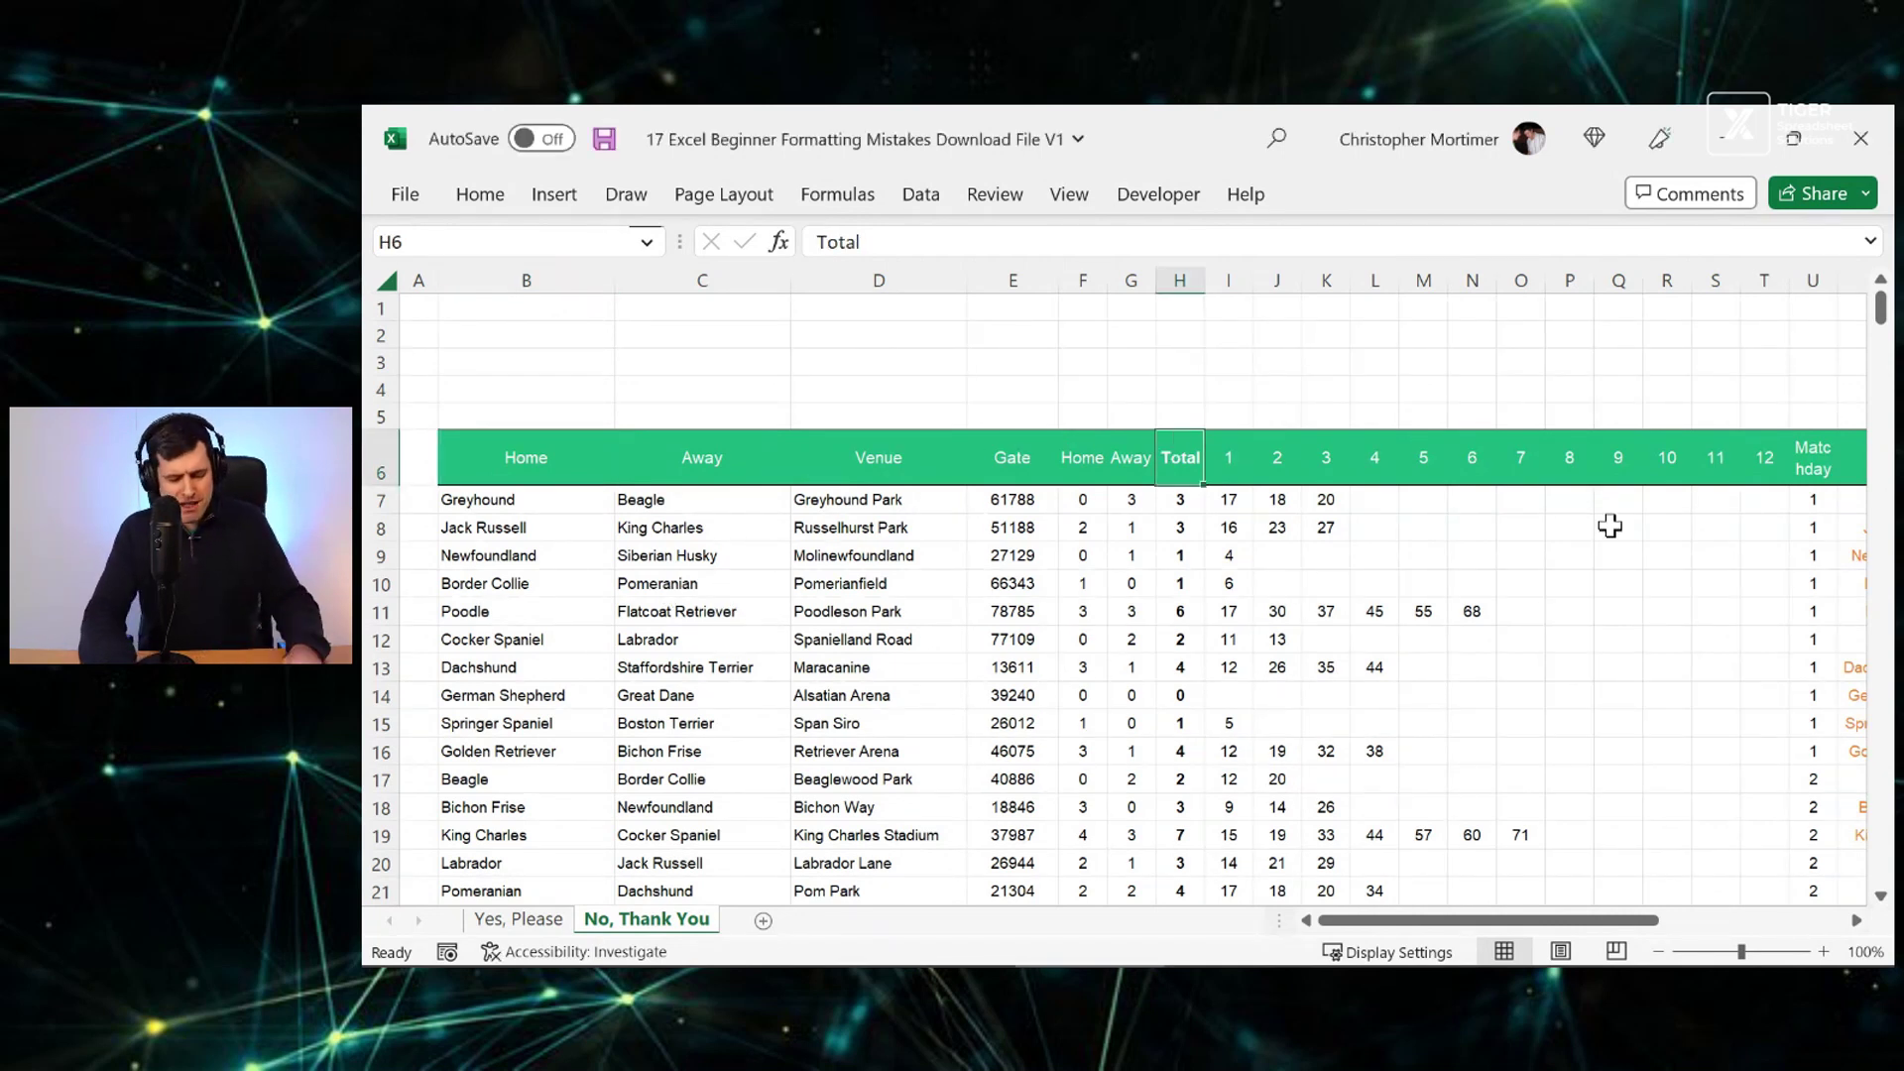
key("ctrl+shift+Down")
scroll(1610, 526, "up", 7)
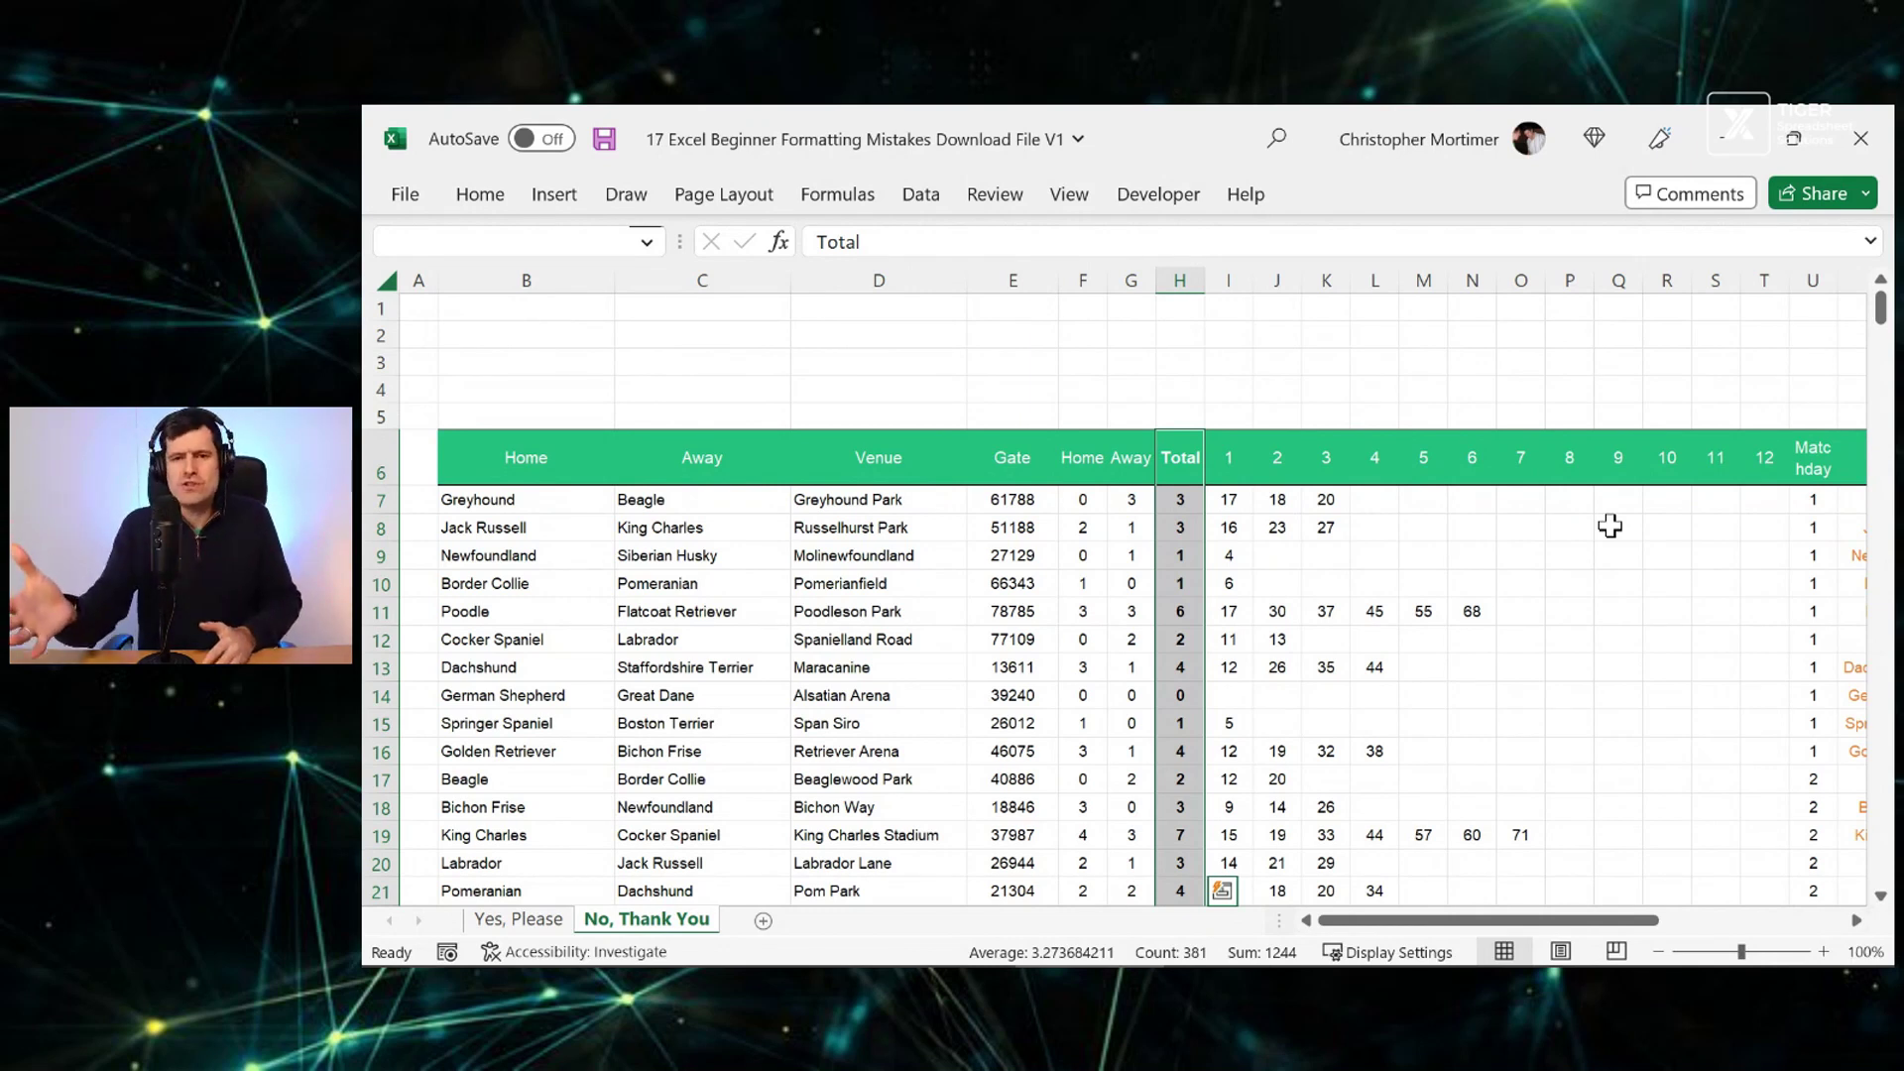
left_click(1180, 280)
left_click(1173, 454)
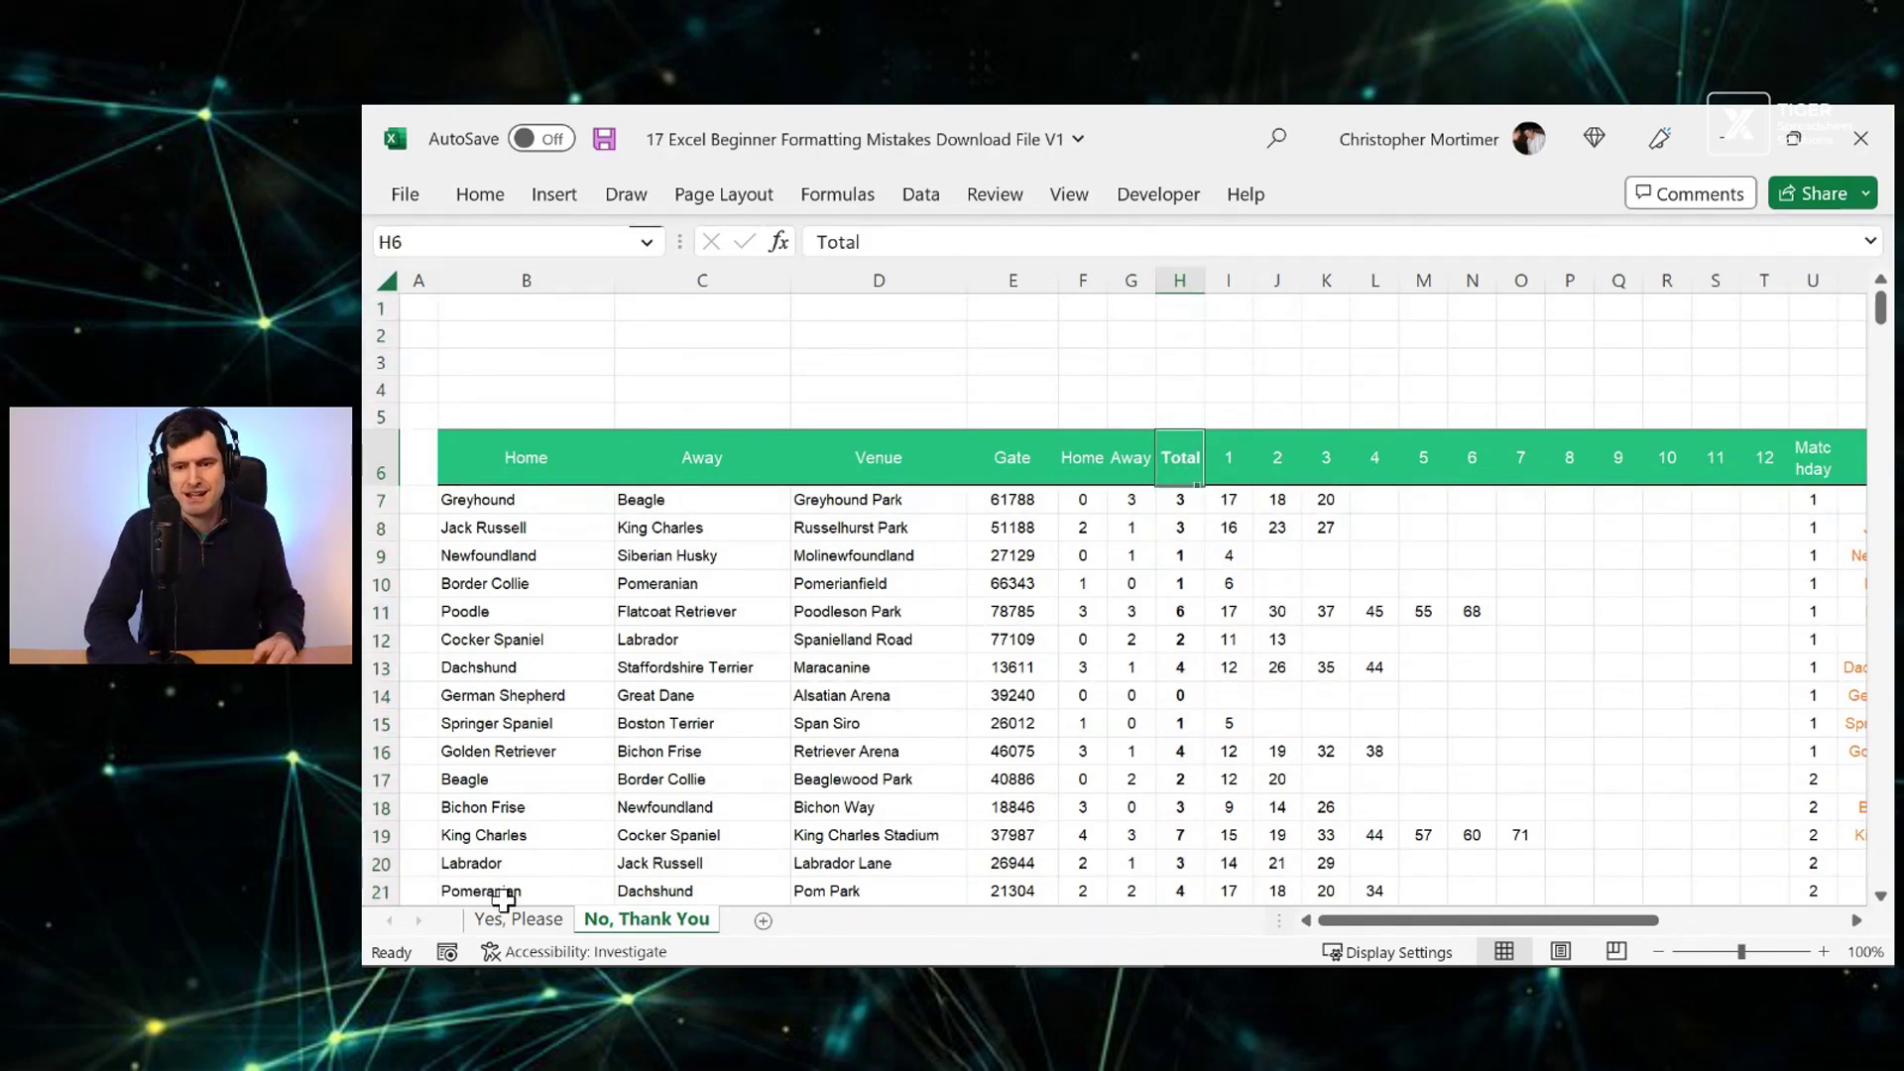
left_click(516, 920)
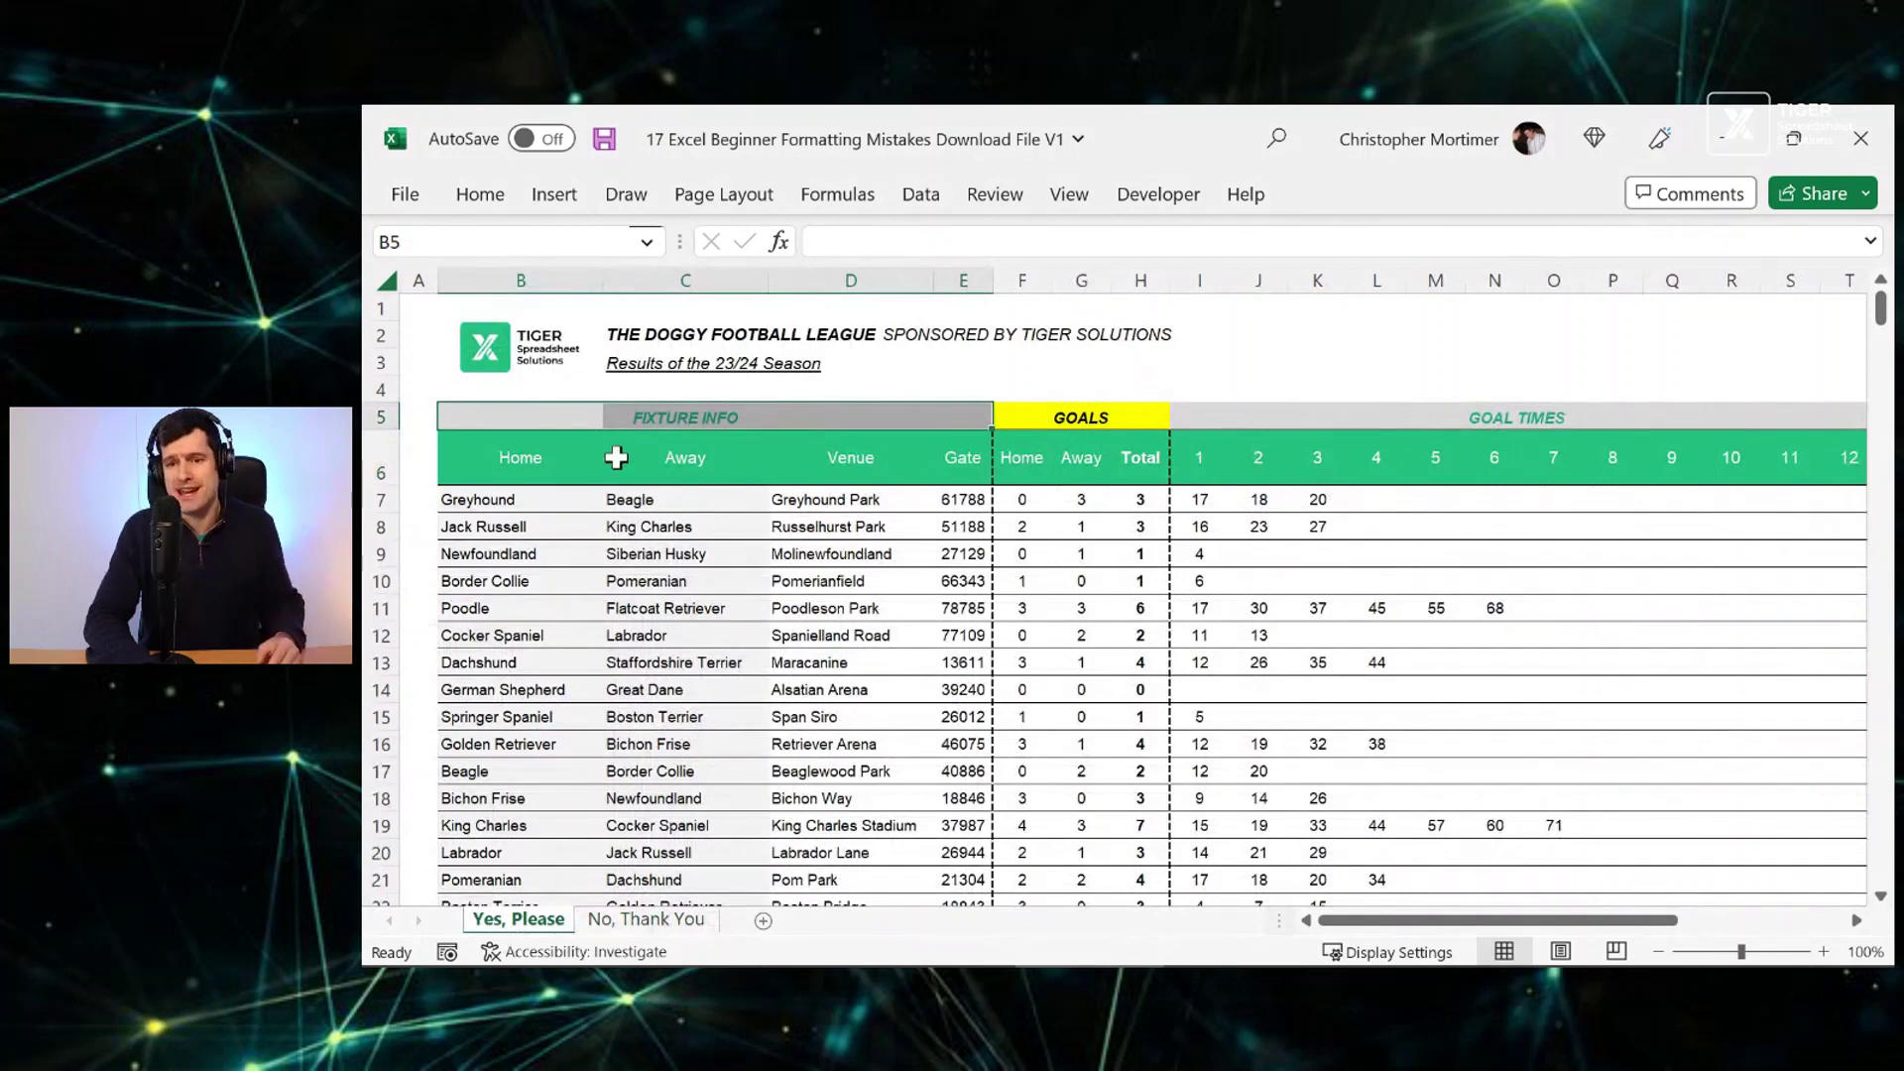
left_click(562, 446)
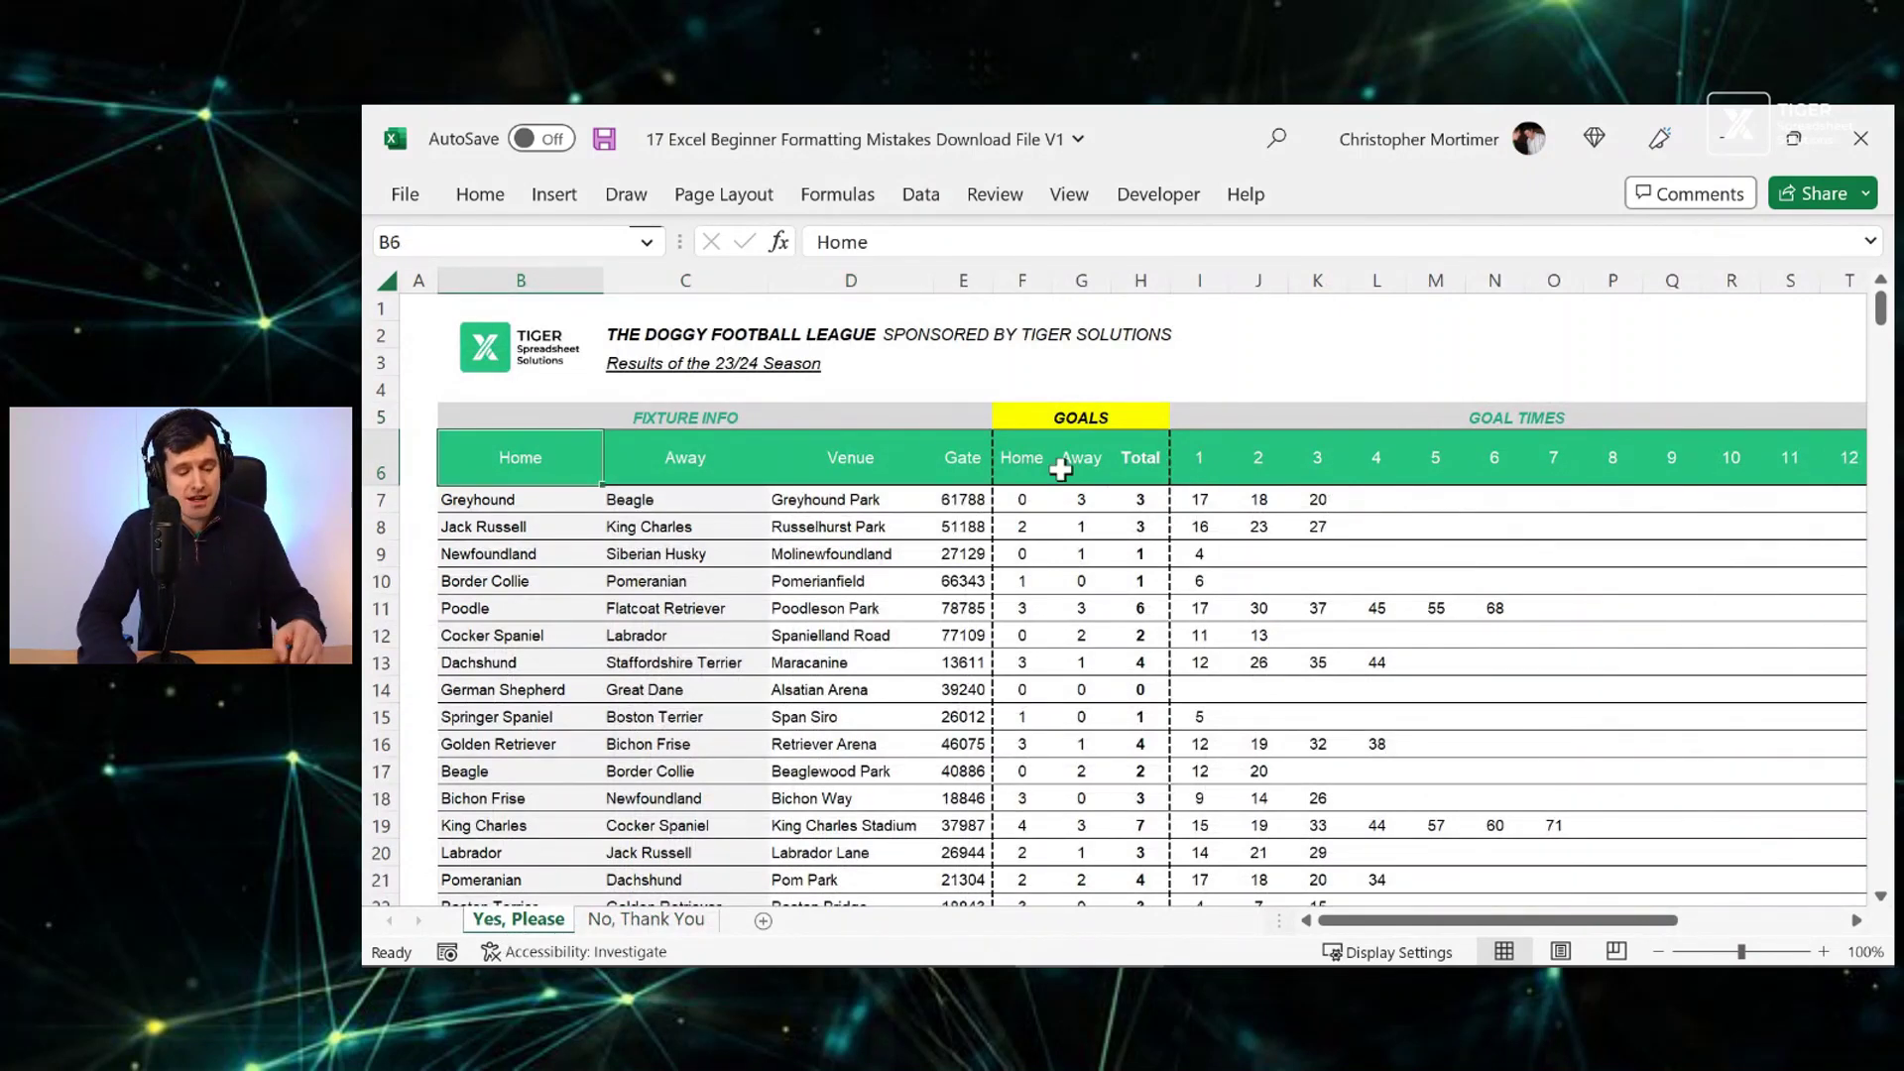
On the No, Thank You sheet, enter =UPPER(B6) in cell B5
key("ctrl+Page_Down")
key("Up")
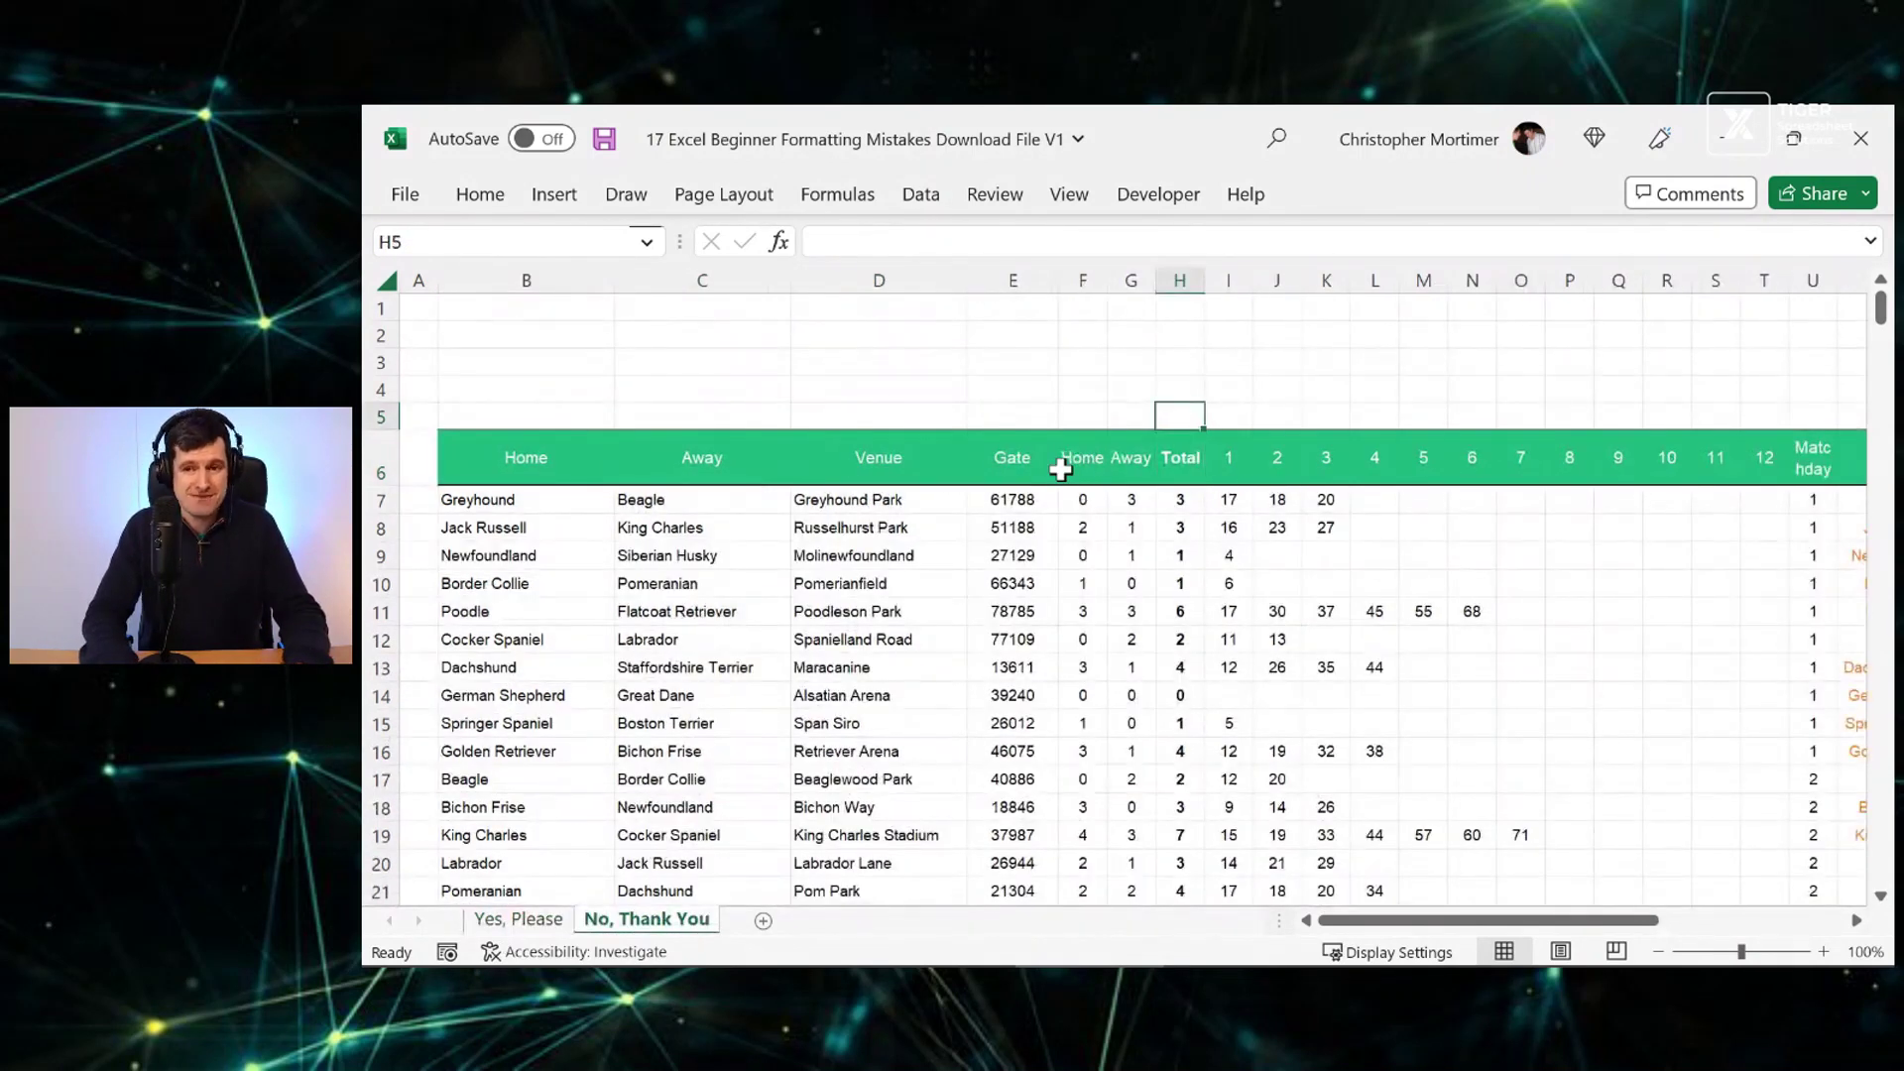
left_click(541, 417)
key("shift+Right")
key("shift+Right")
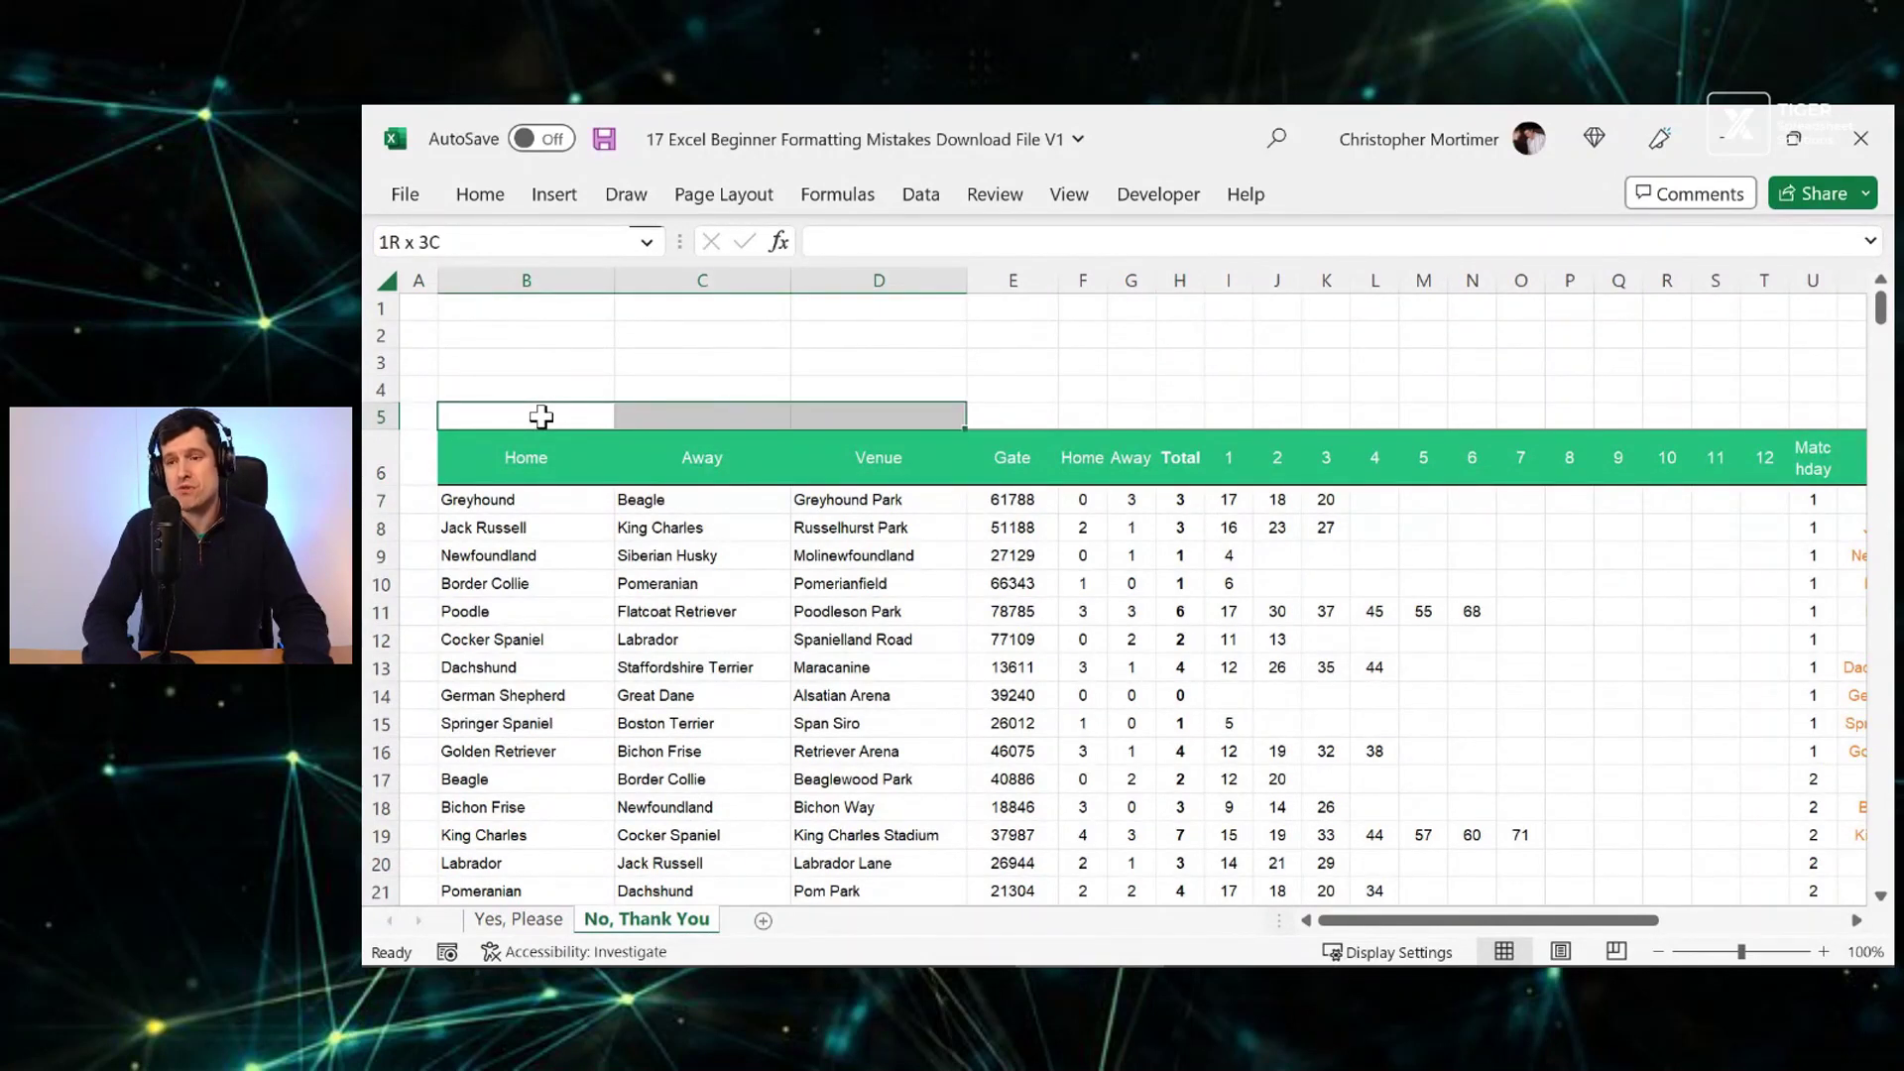
key("shift+Left")
key("shift+Left")
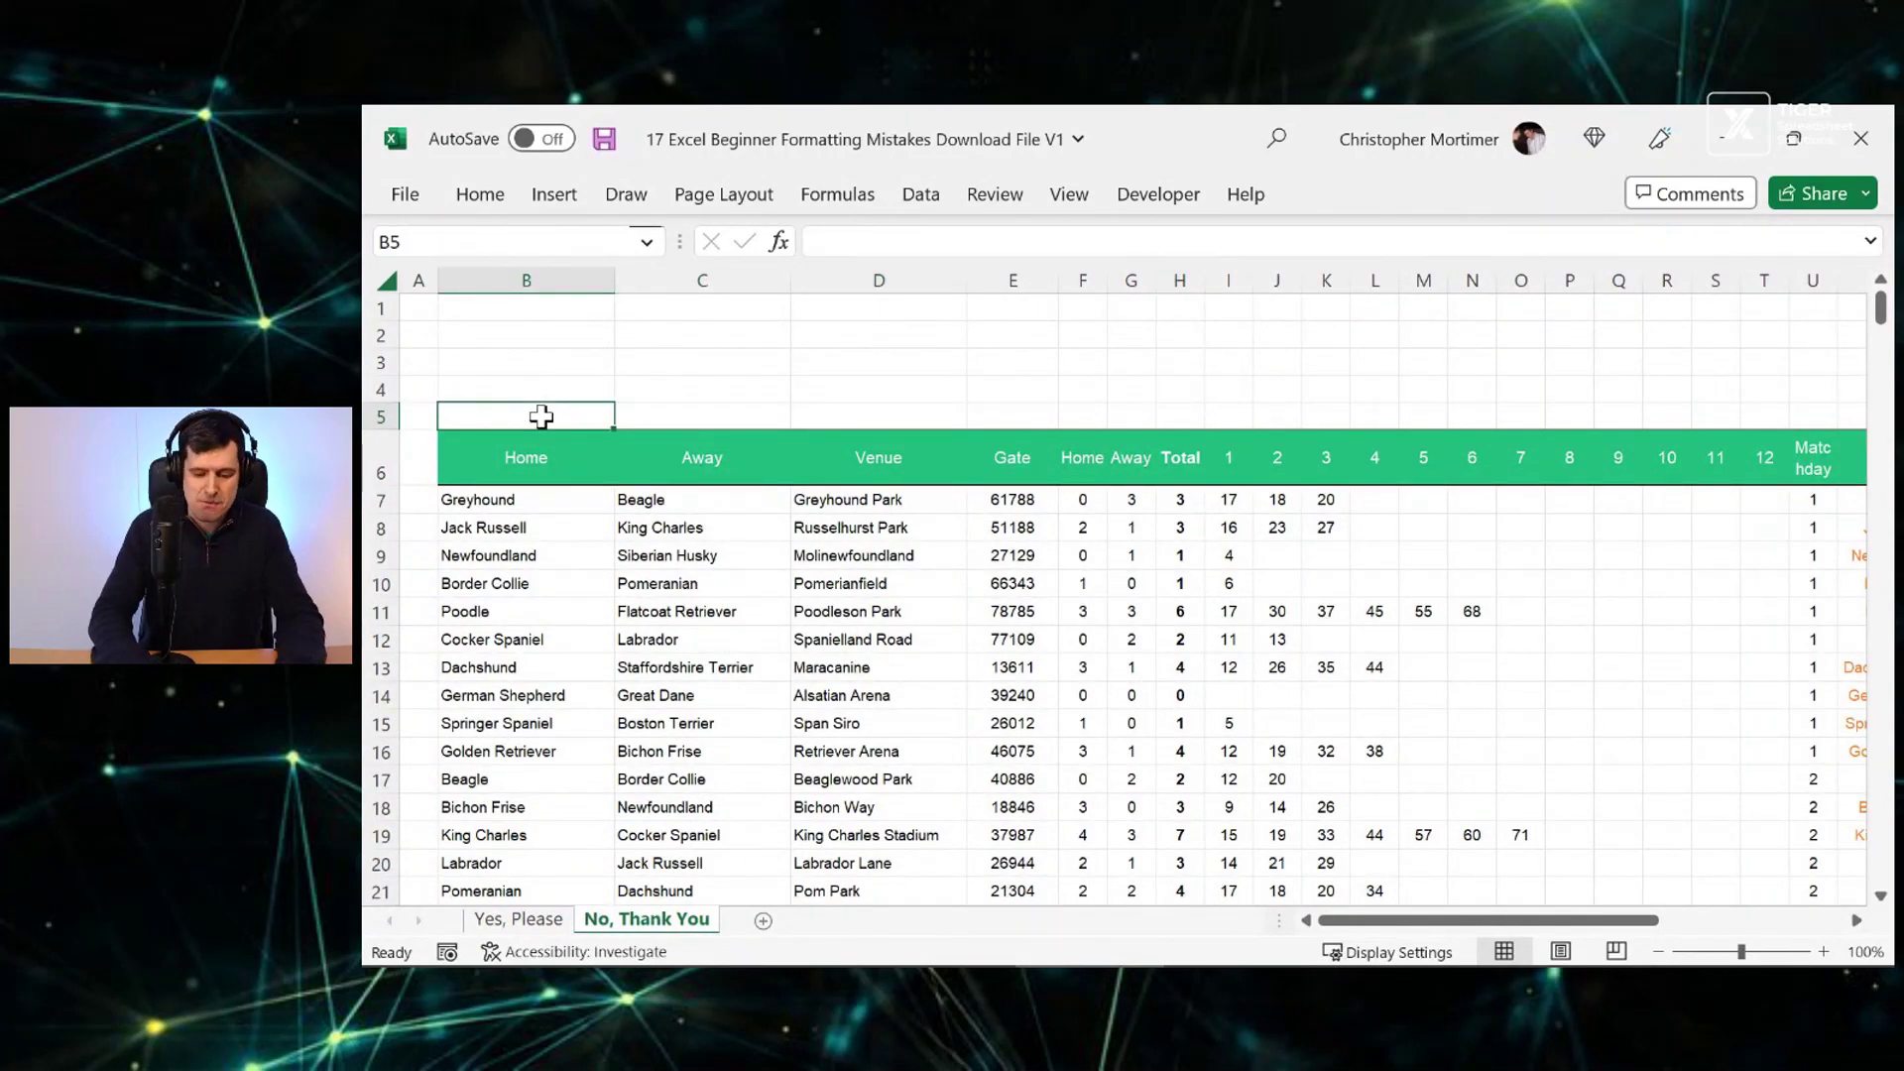
type("=upper9")
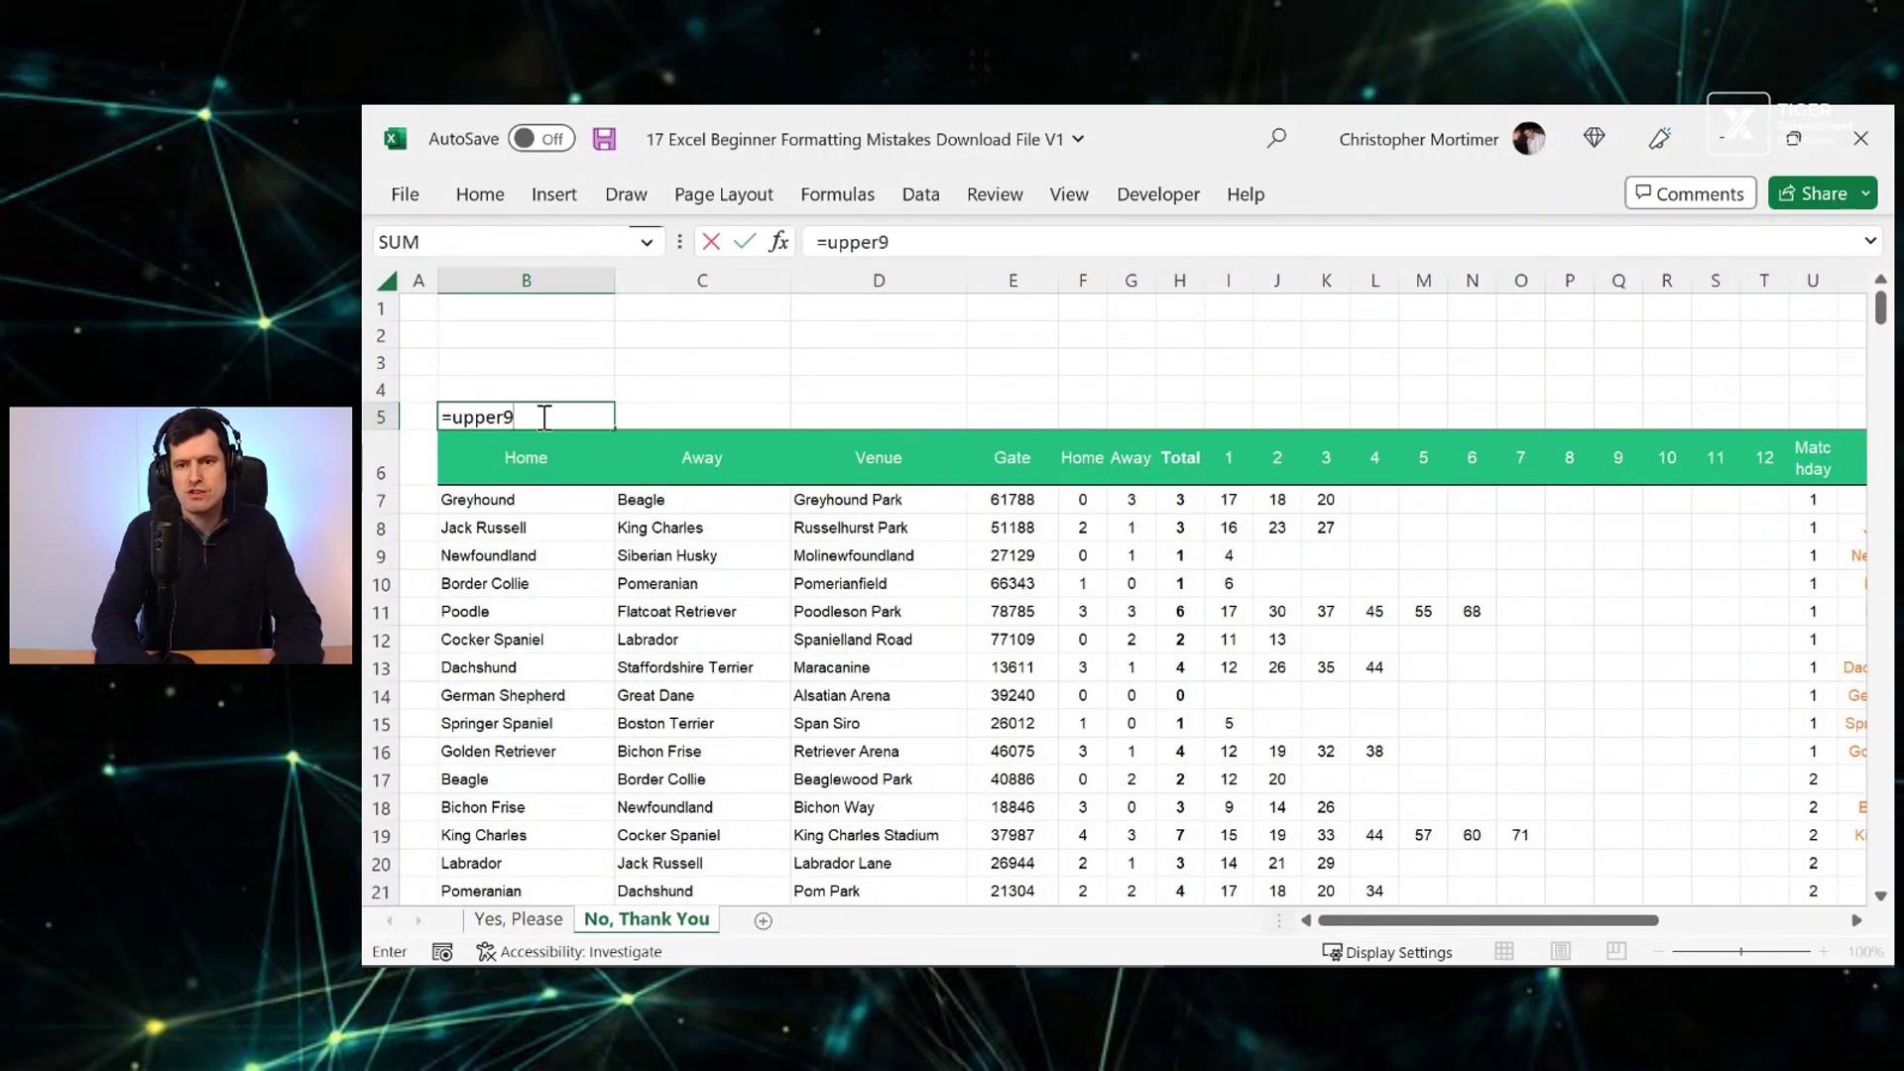
key("BackSpace")
type("(")
key("Down")
key("ctrl+Return")
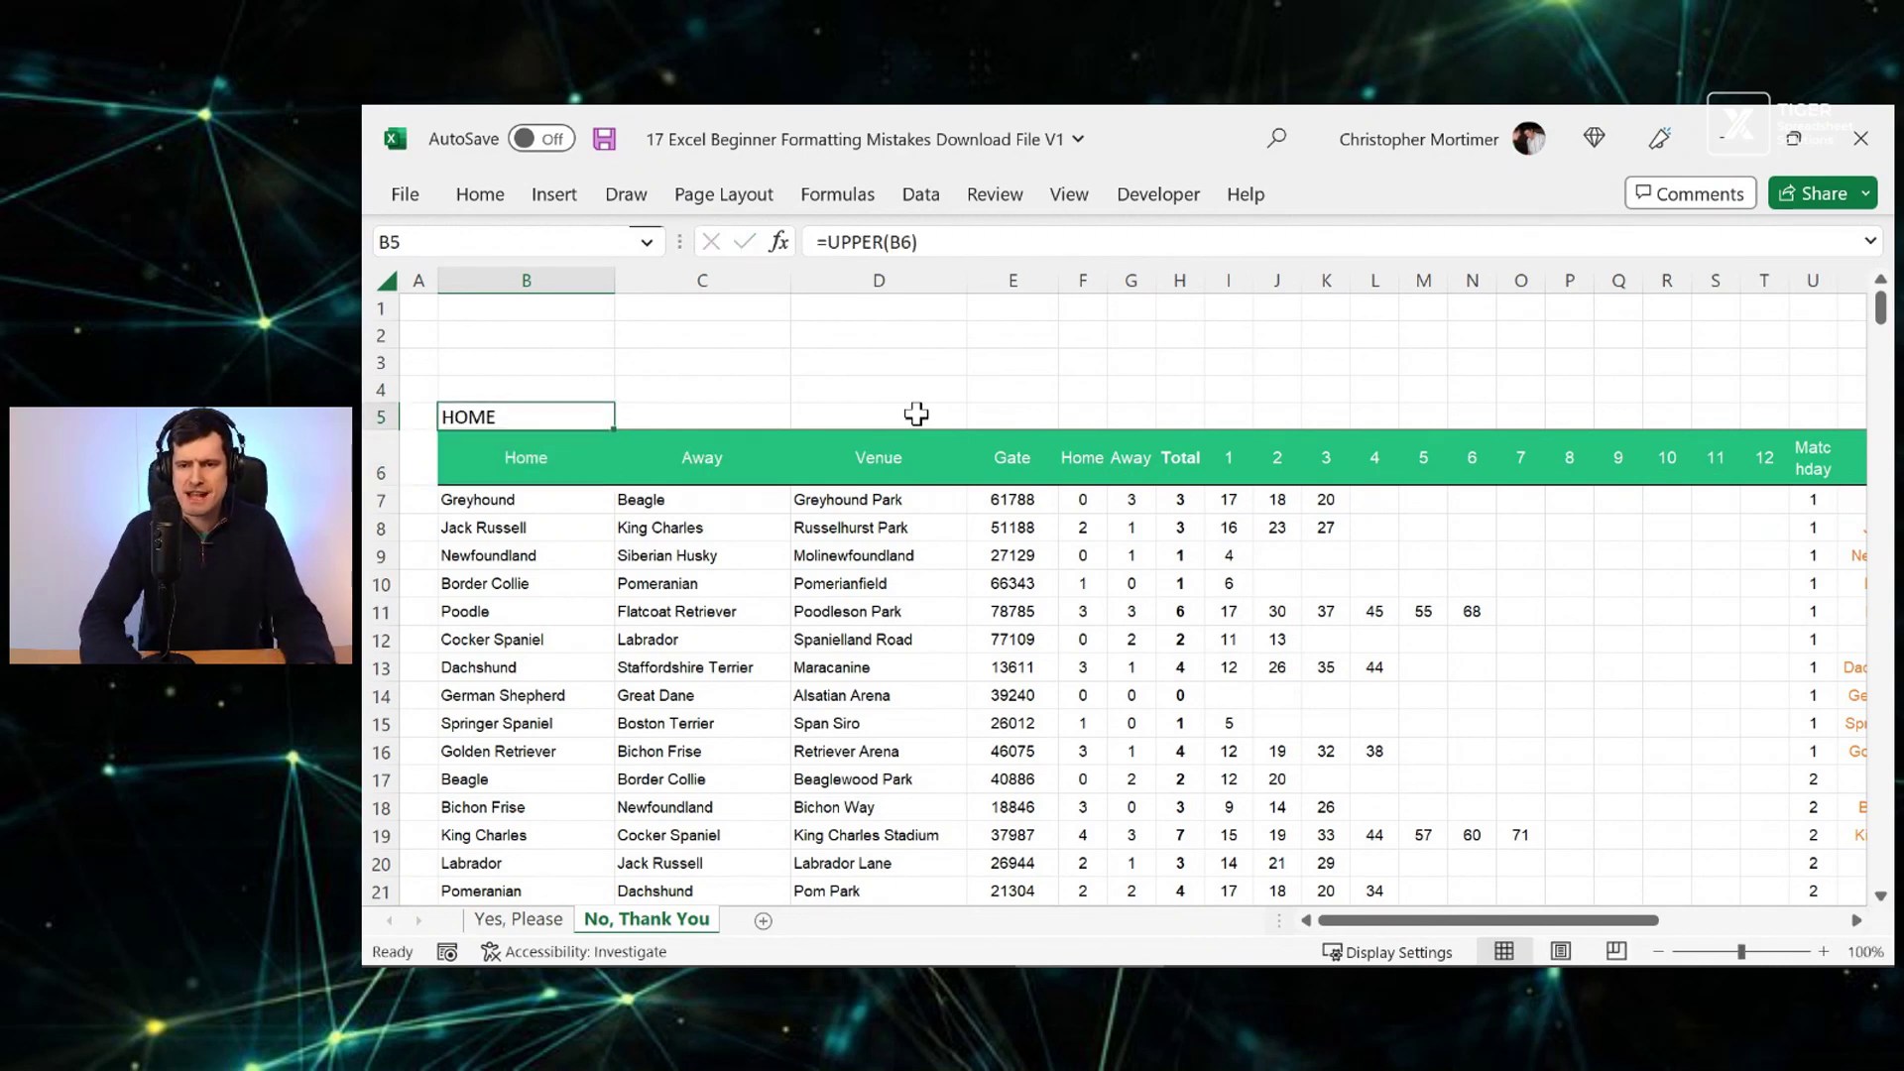
Fill the formula to E5 and paste HOME, AWAY, VENUE, GATE as values over B6:E6
key("shift+Right")
key("shift+Right")
key("shift+Right")
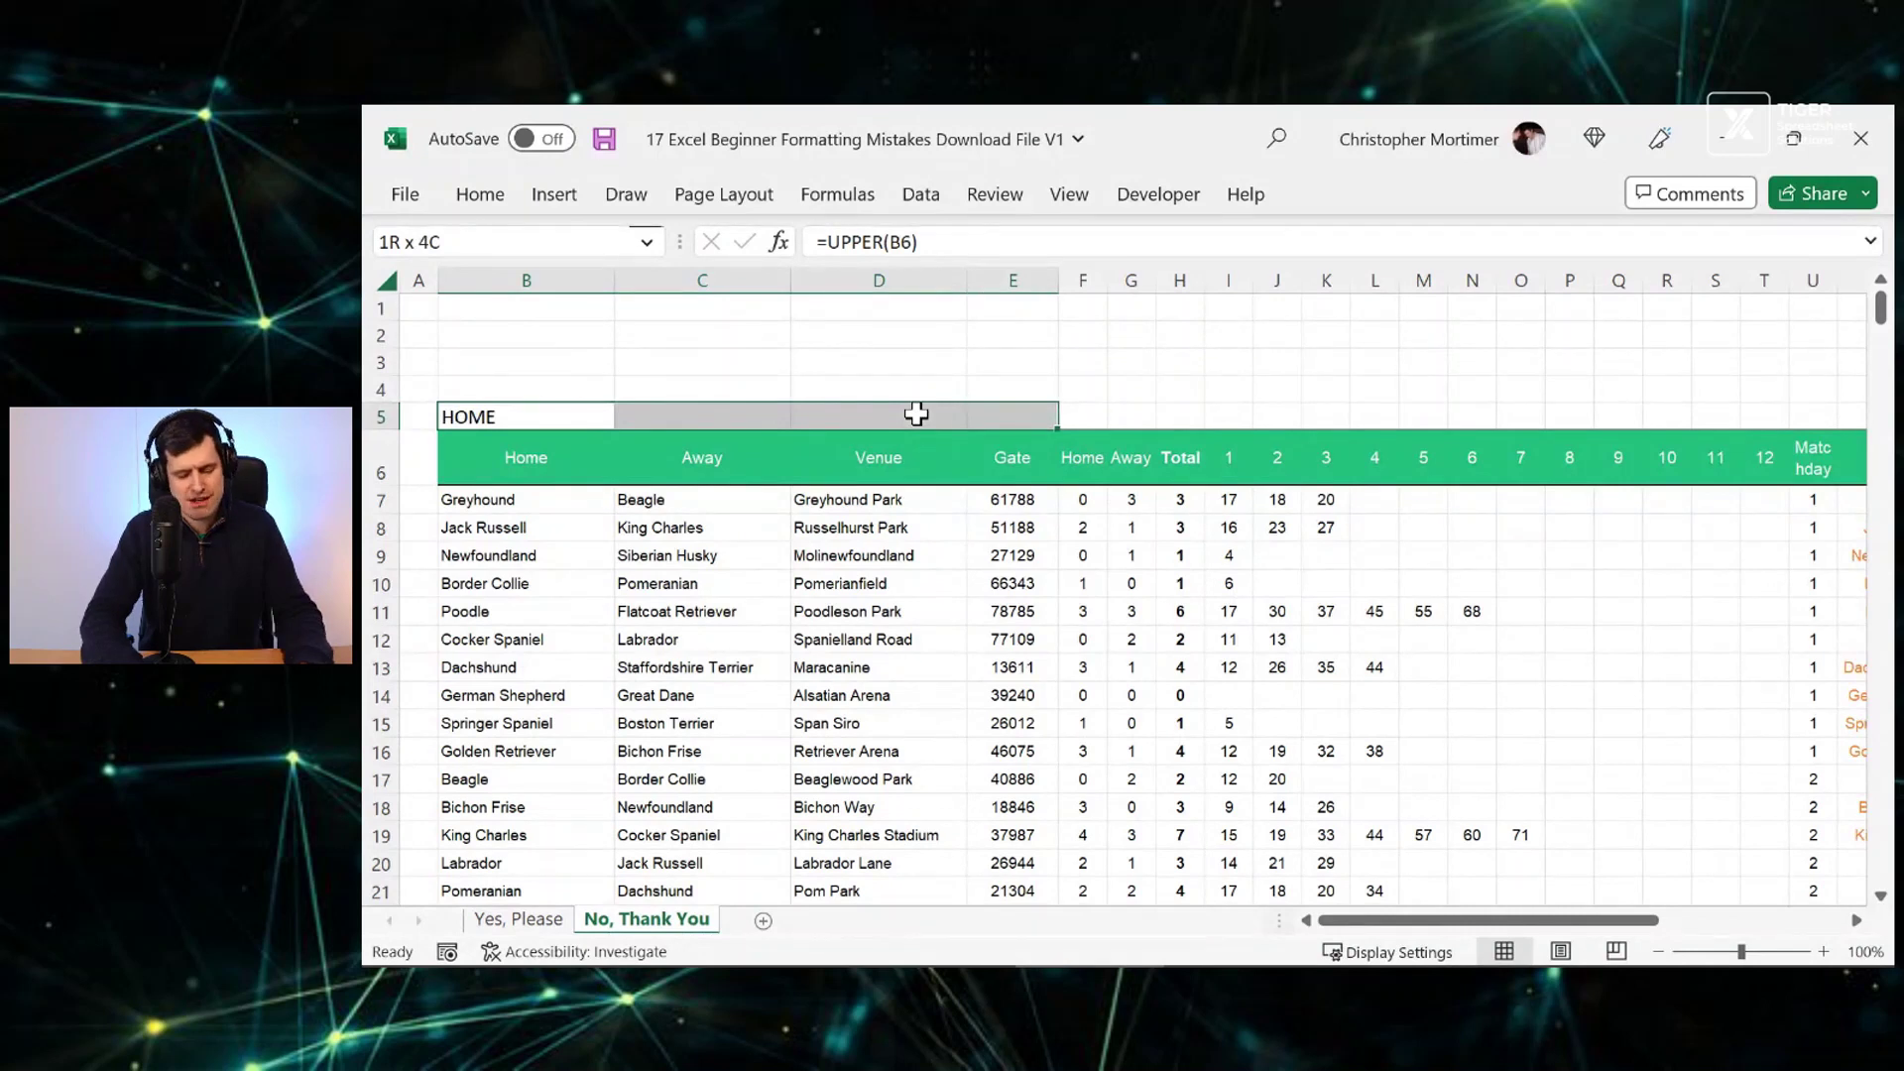
key("ctrl+r")
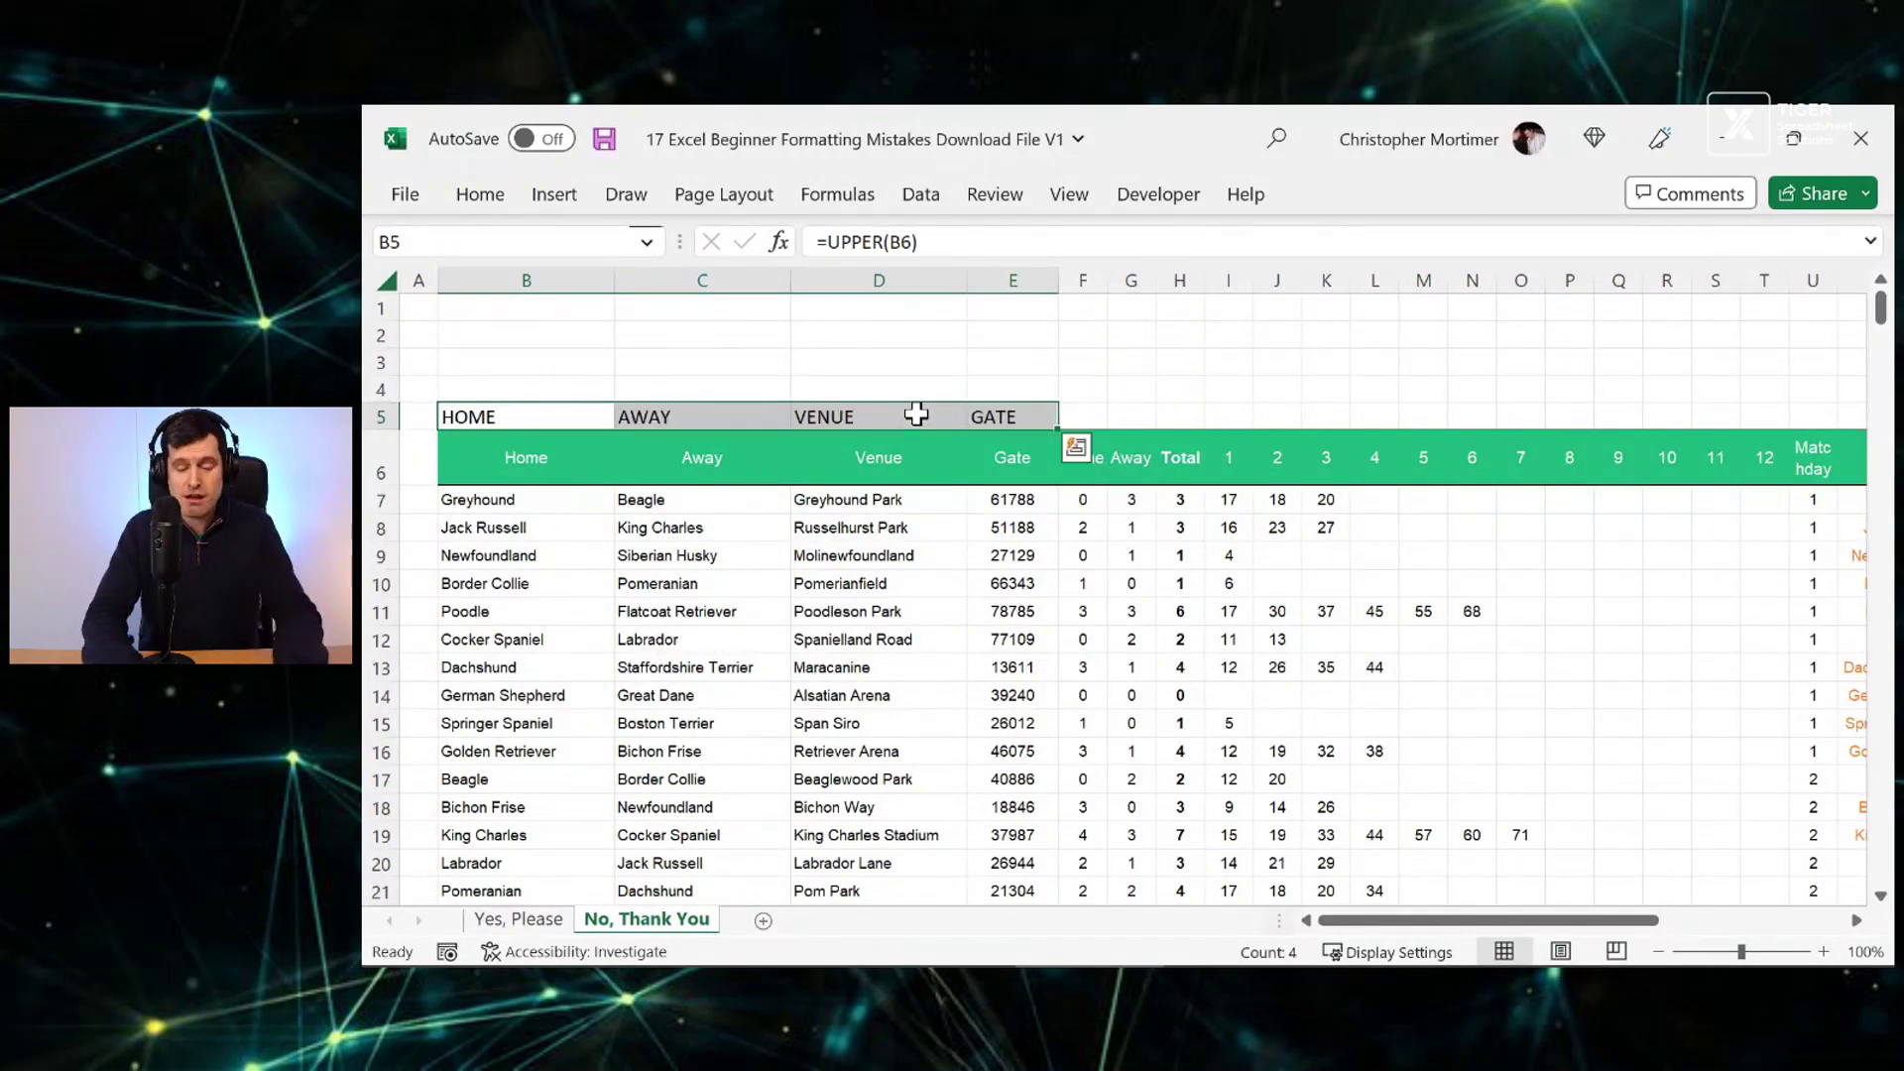
key("ctrl+c")
key("Down")
key("shift+Right")
key("shift+Right")
key("shift+Right")
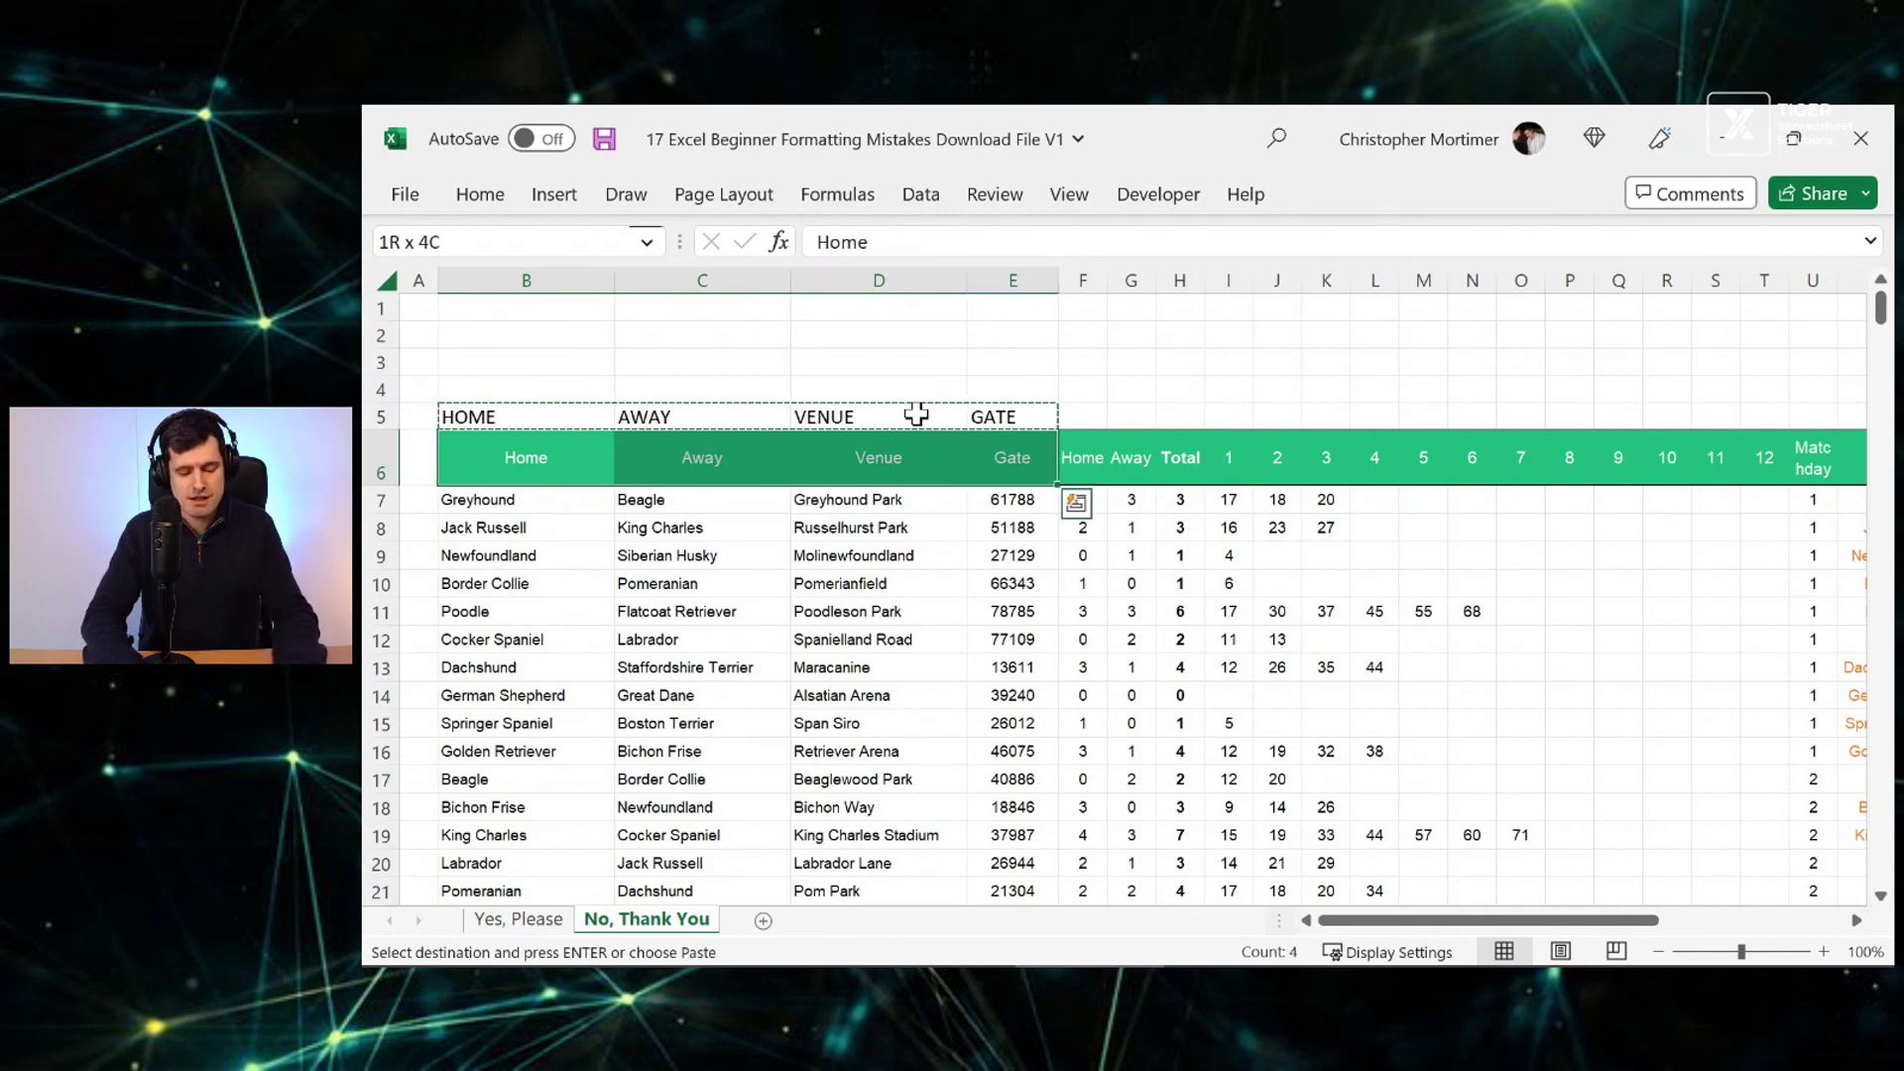
key("ctrl+alt+v")
key("v")
key("Return")
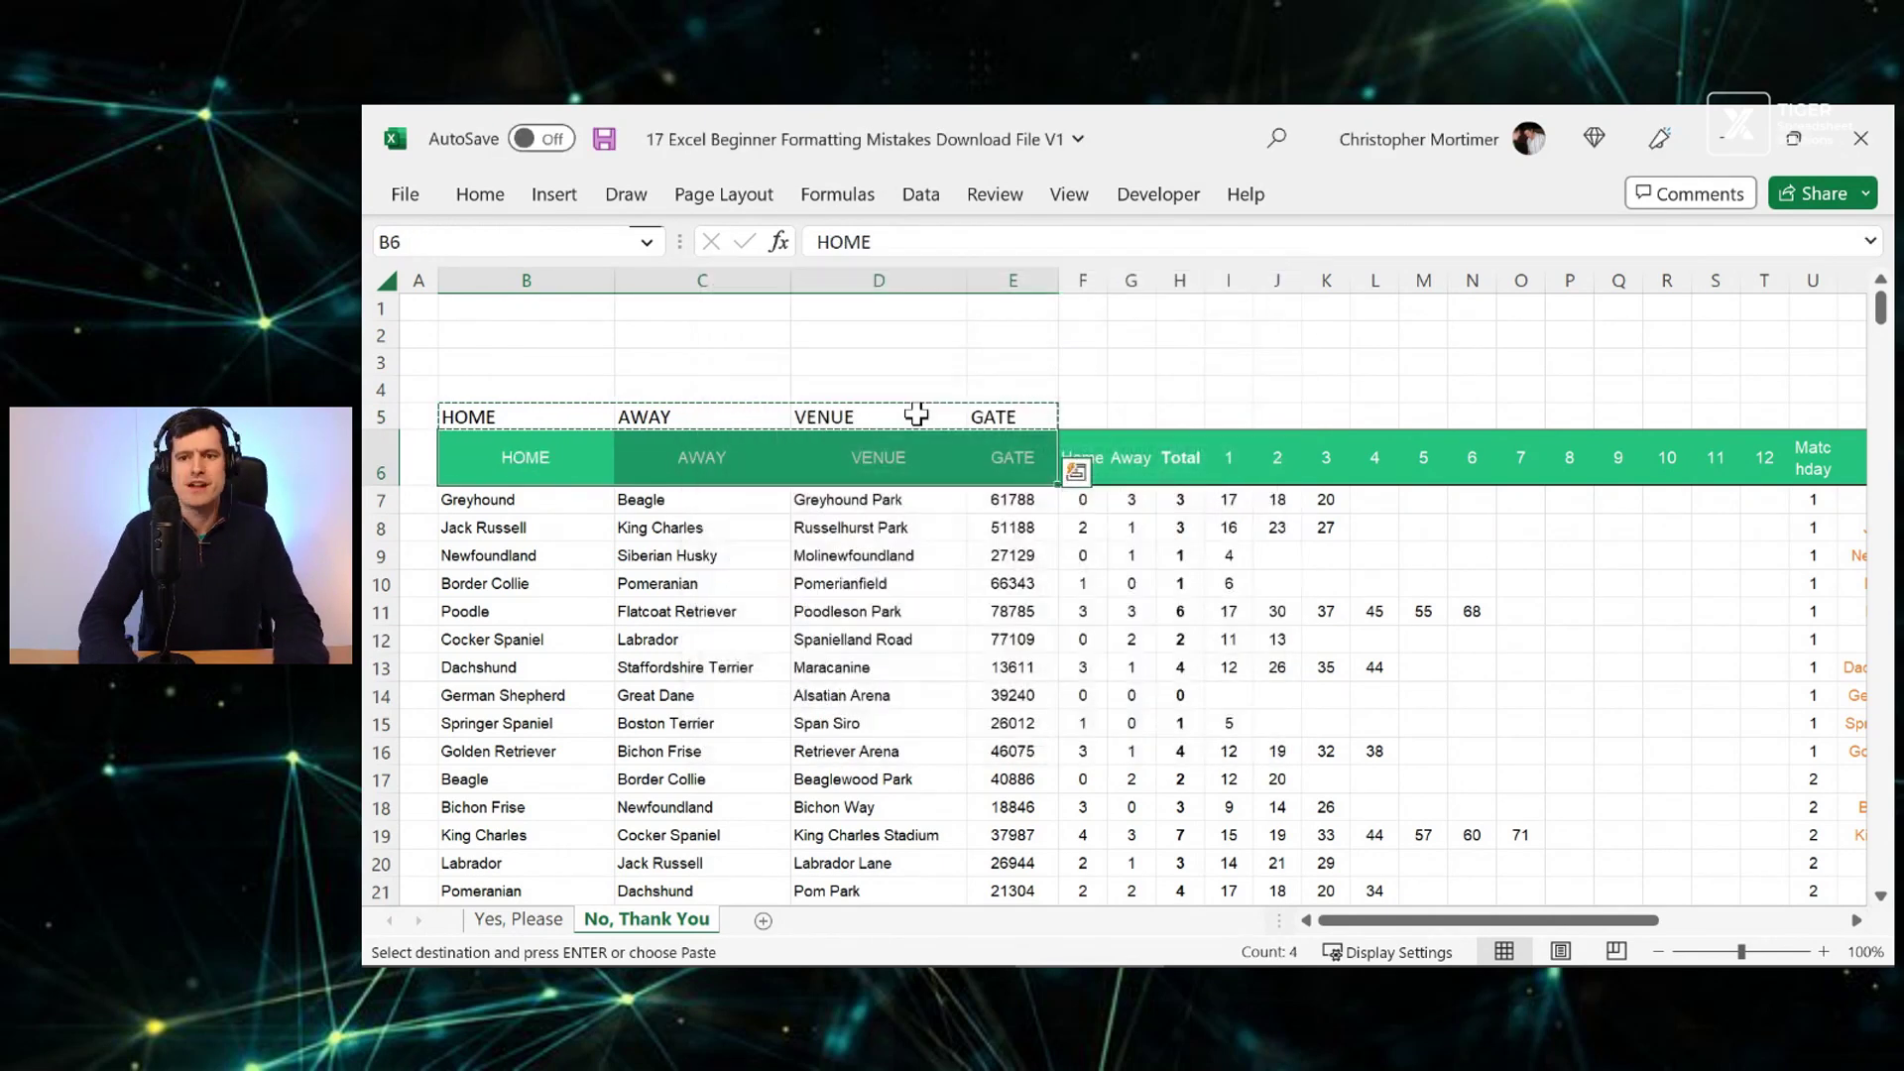
key("Escape")
key("Left")
key("Up")
key("Right")
key("shift+Right")
key("shift+Right")
key("shift+Right")
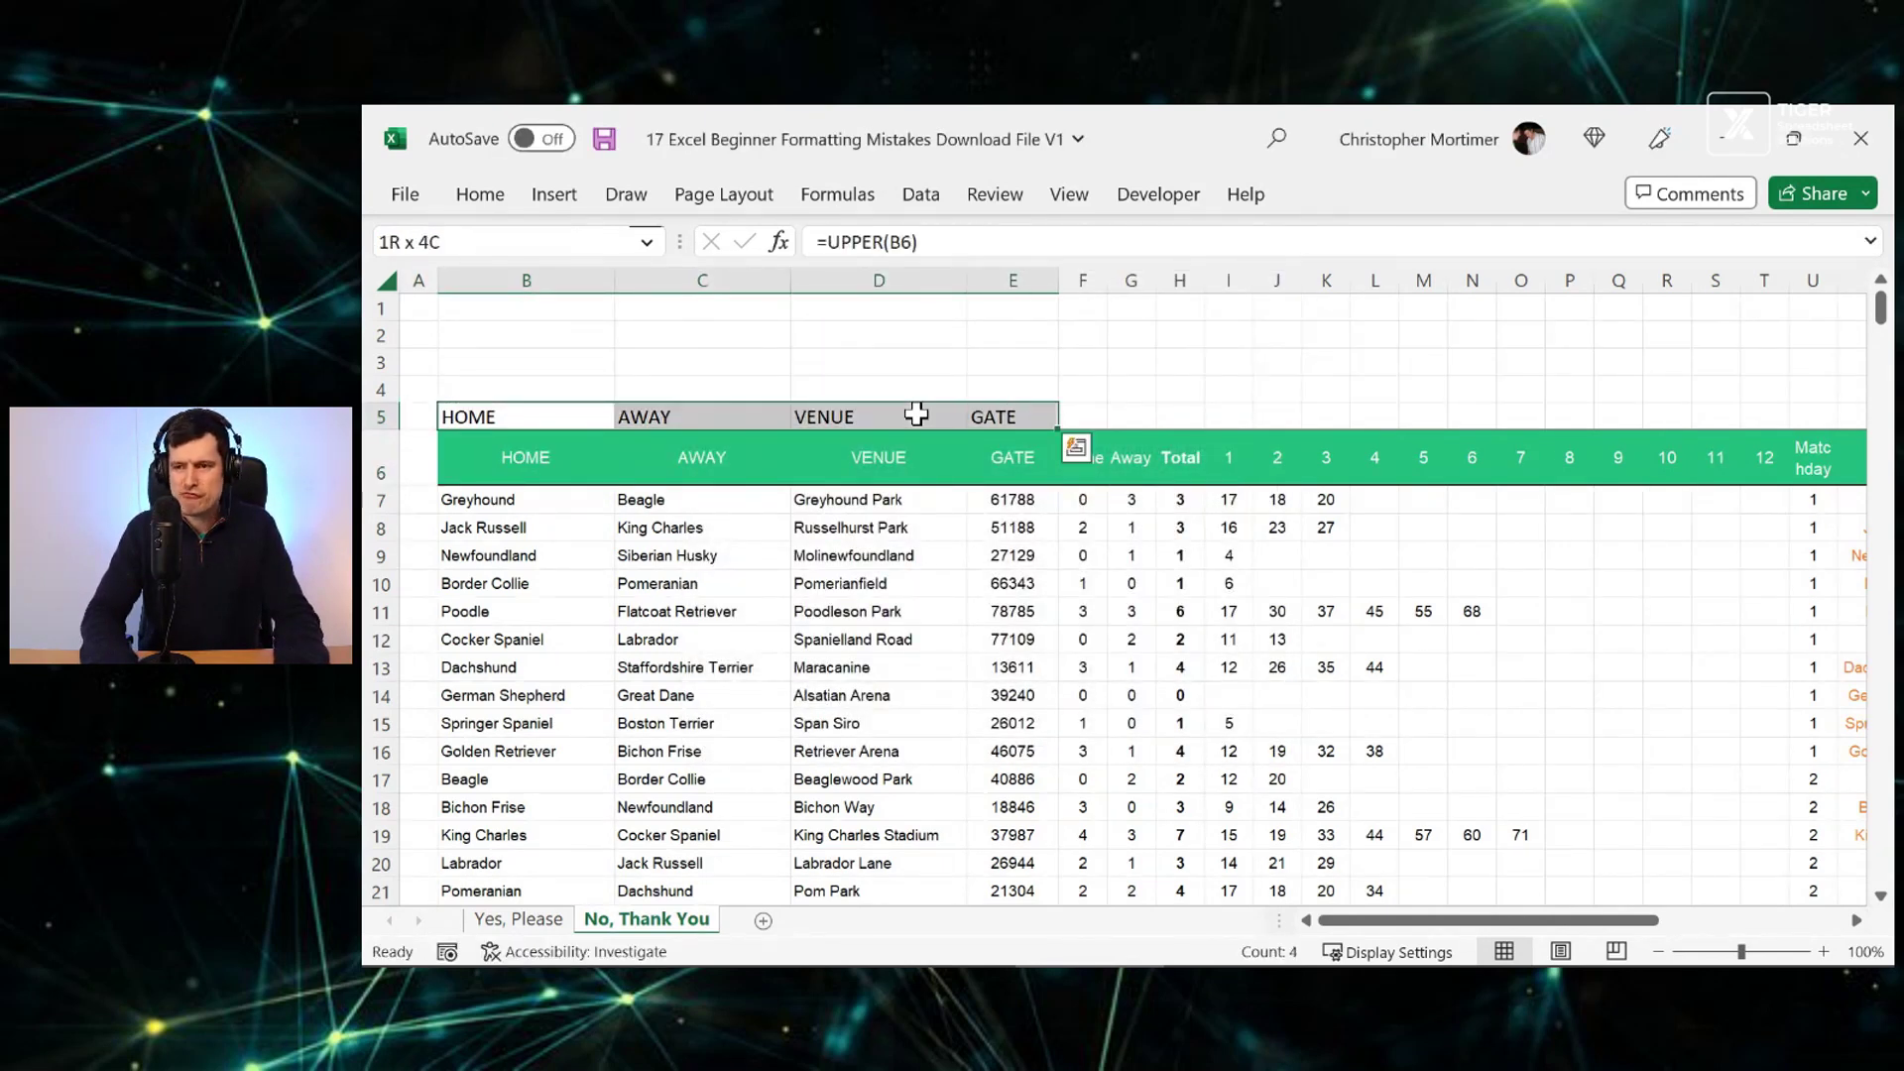
Delete the helper formulas in B5:E5 and make headers B6:E6 bold italic
key("Delete")
key("Down")
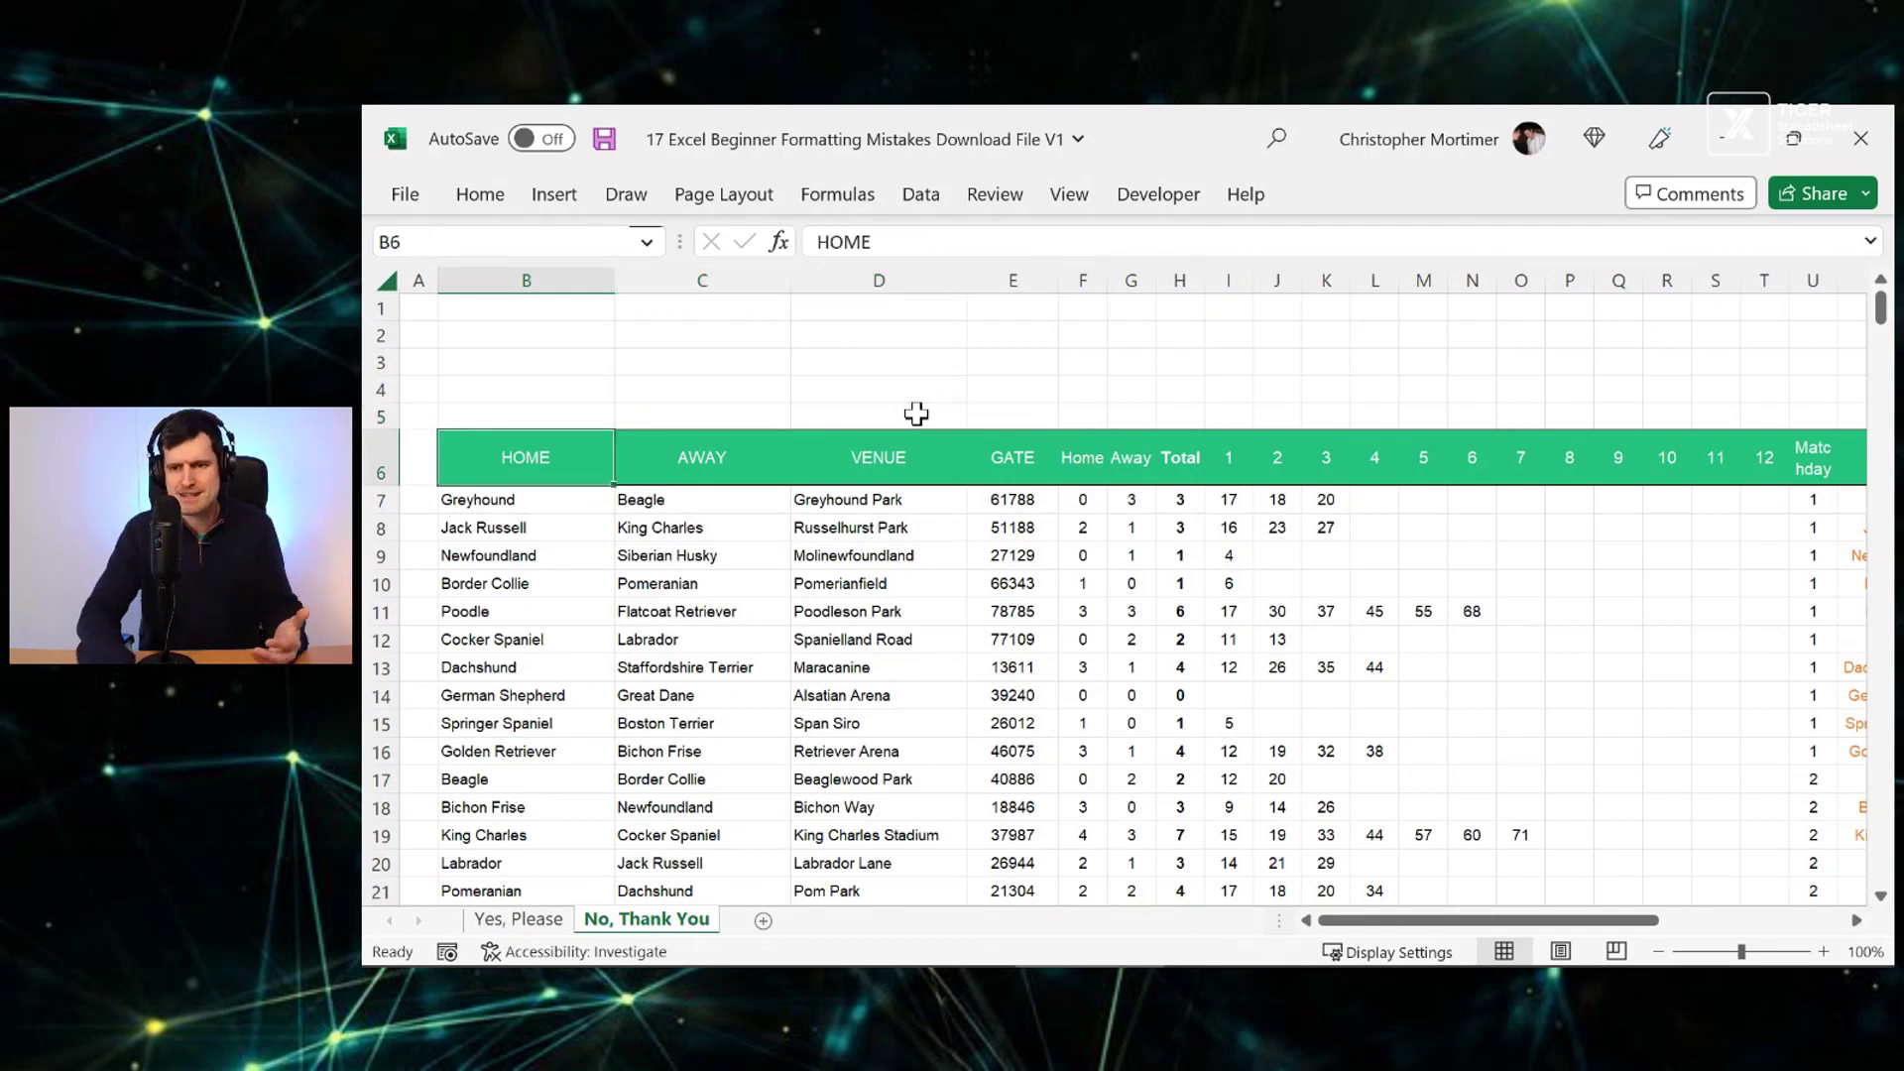
key("shift+Right")
key("shift+Right")
key("shift+Right")
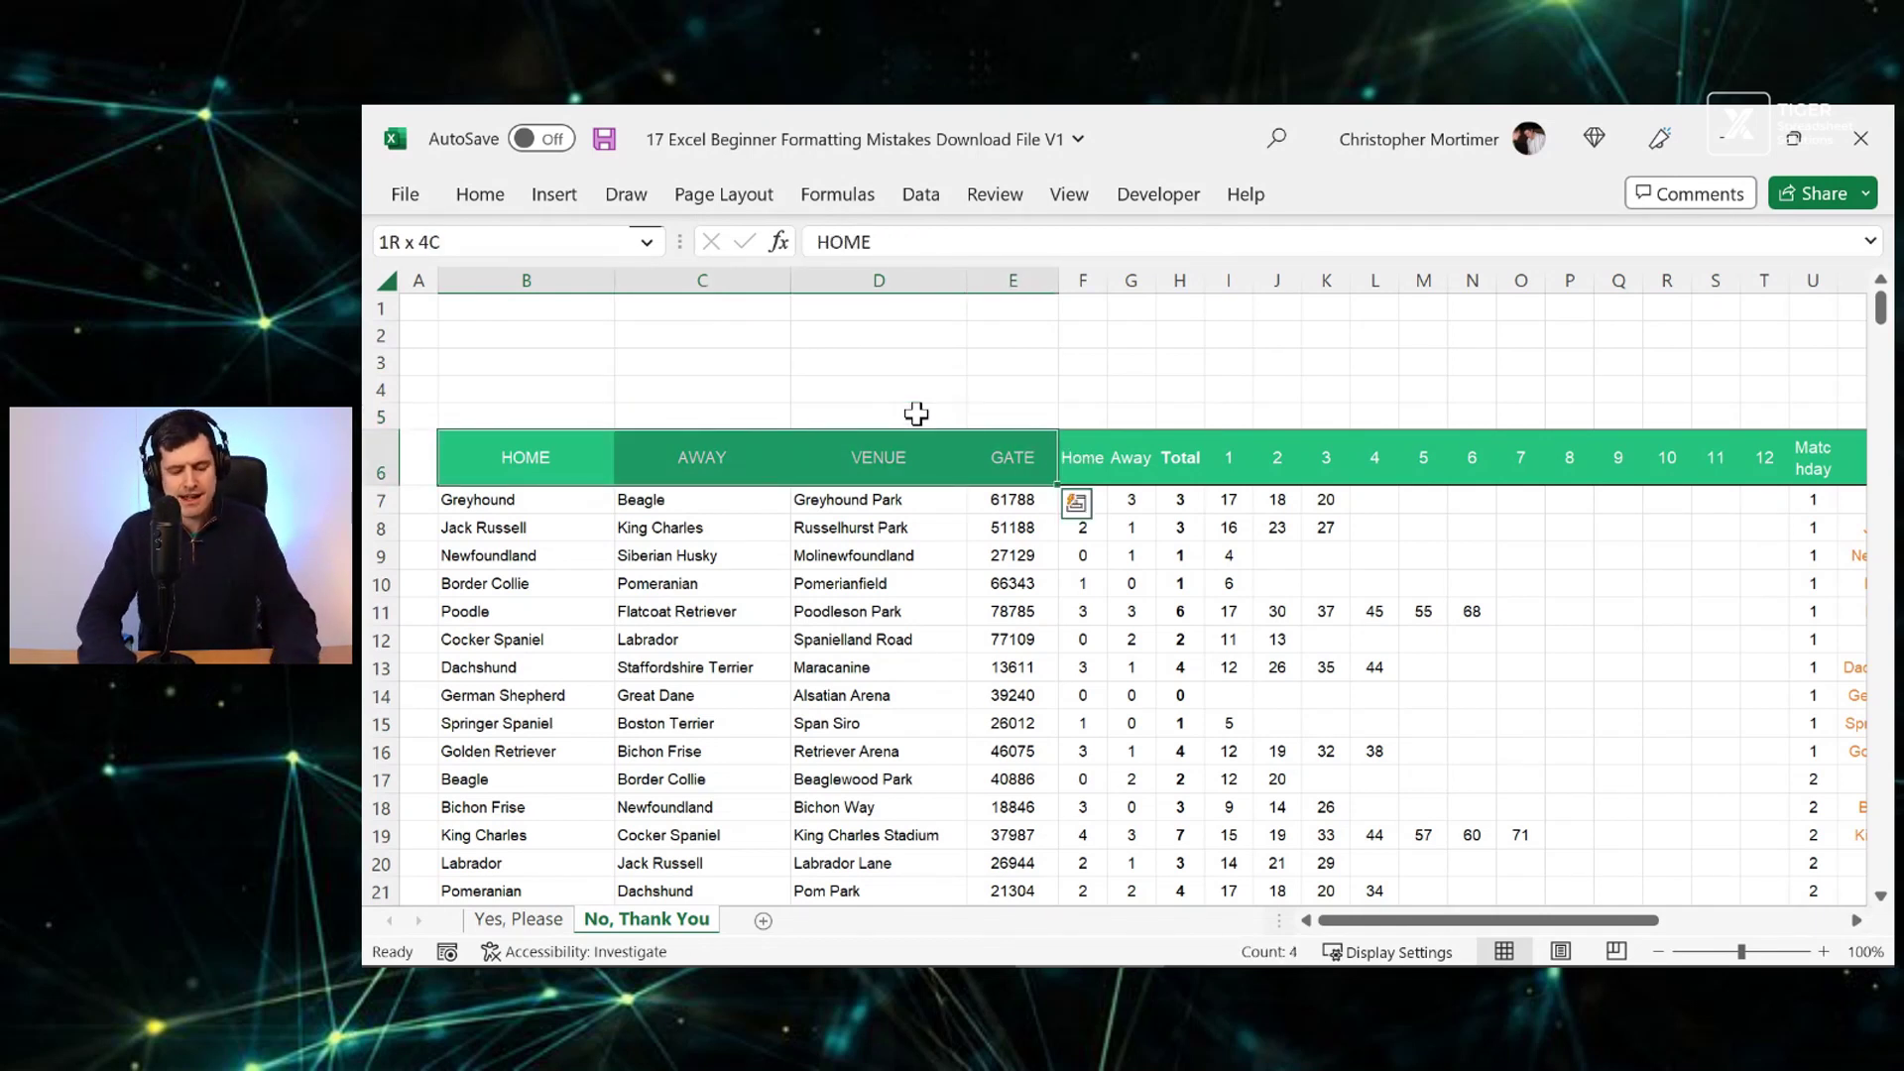
key("ctrl+b")
key("ctrl+i")
key("Left")
key("Right")
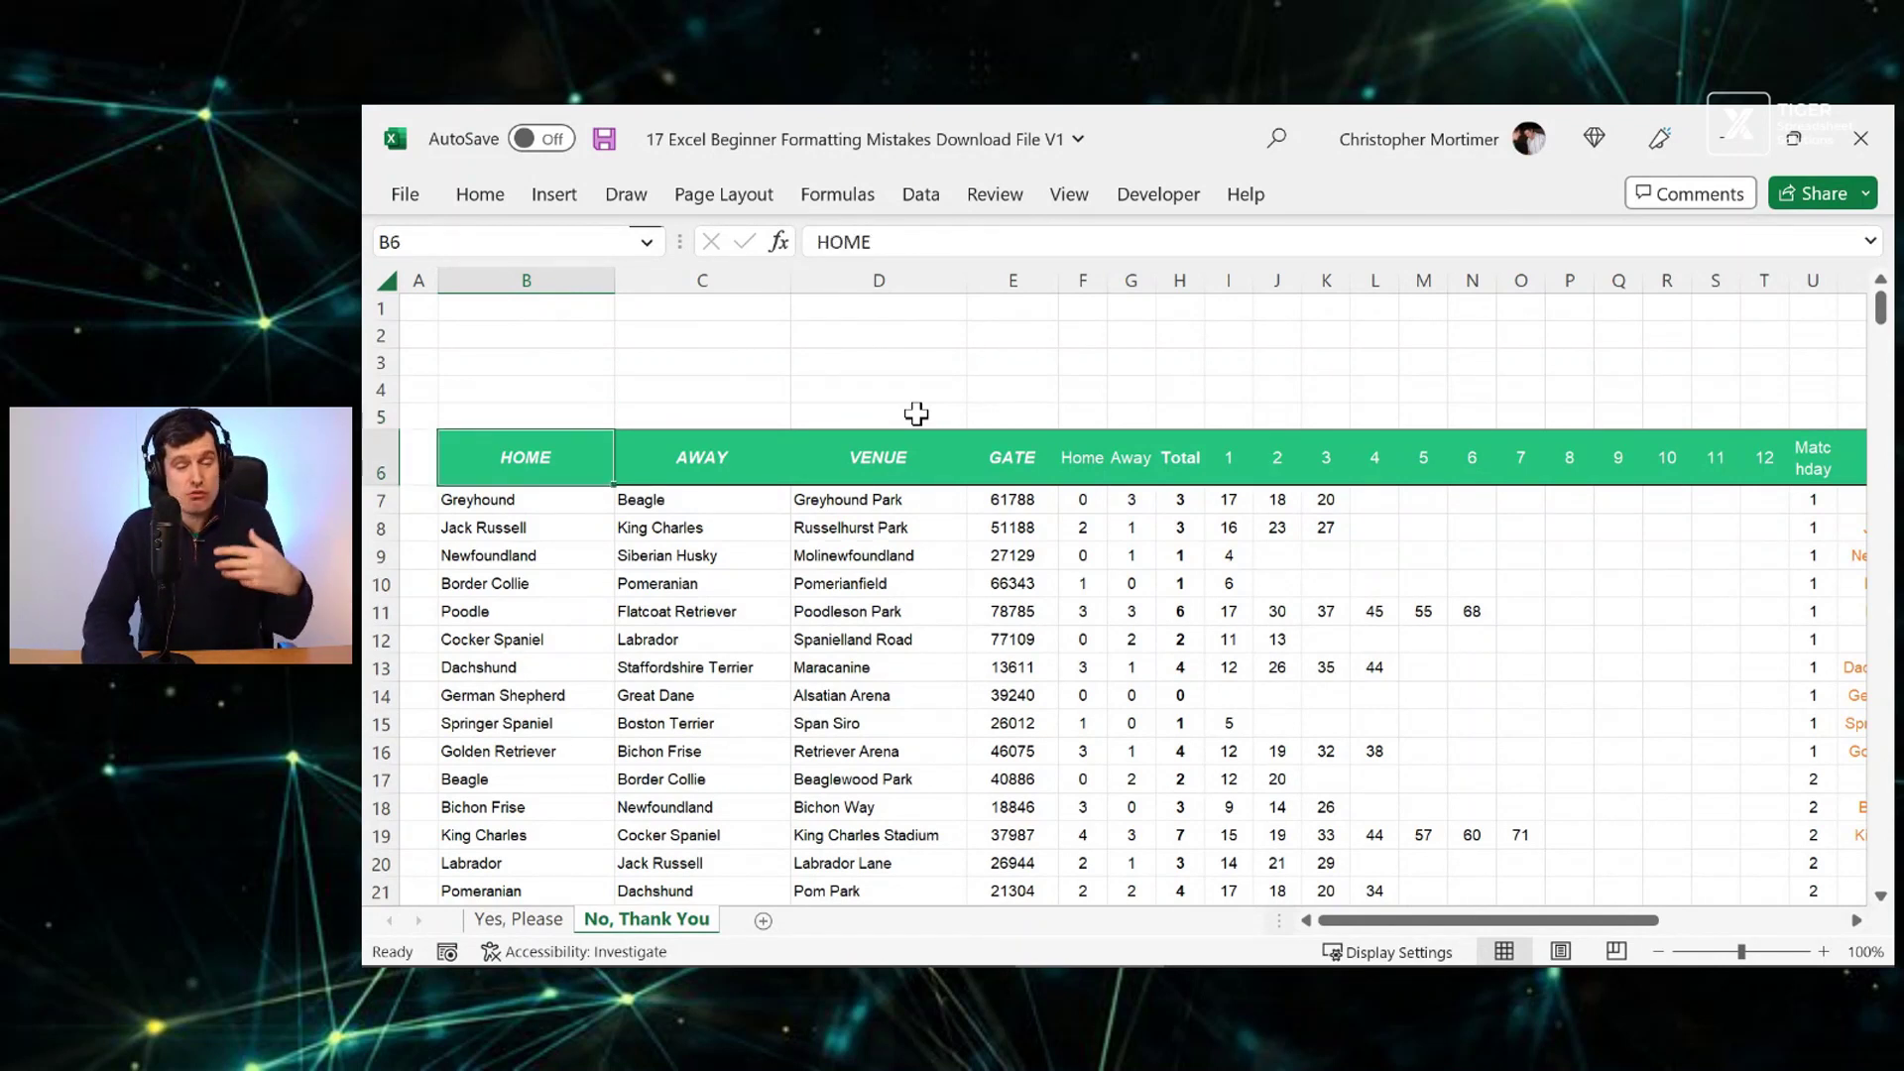
Set the height of header row 6 to 30 points
key("alt+h")
key("o")
key("h")
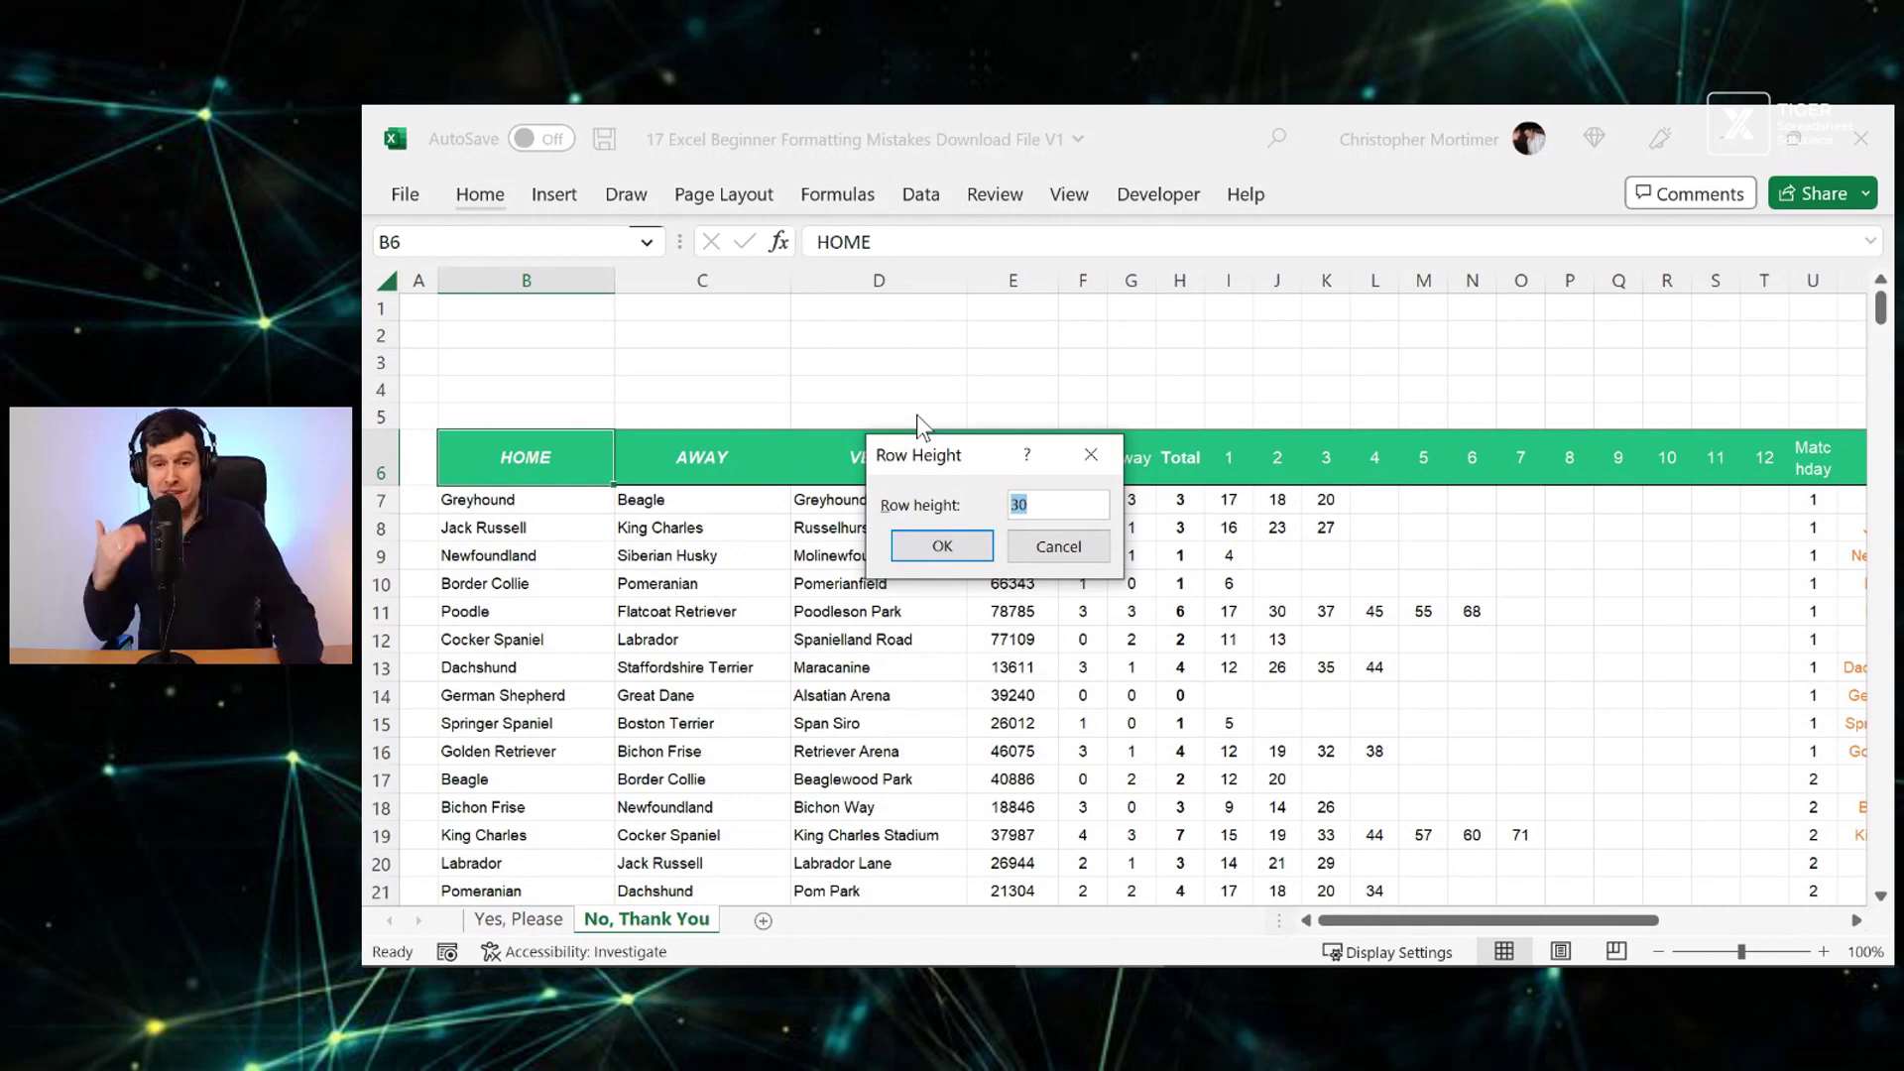
key("Return")
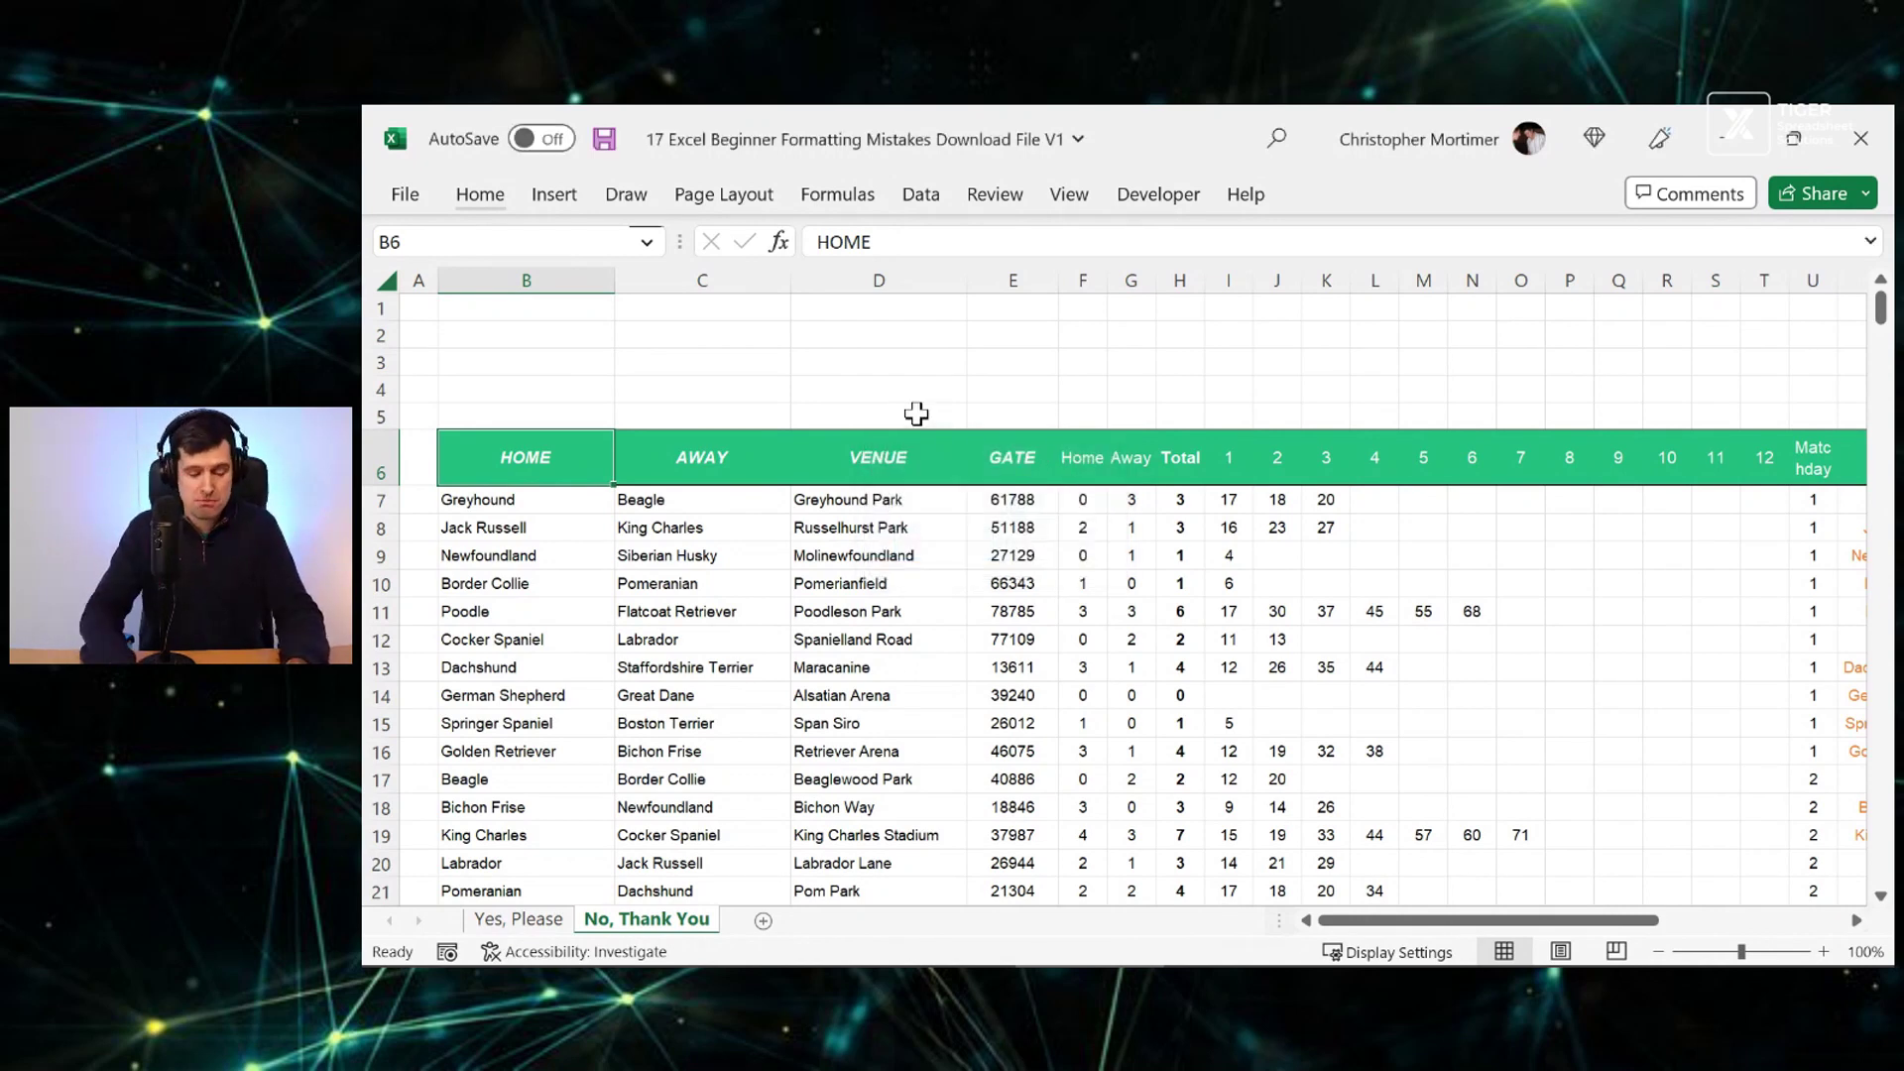
On the Yes, Please sheet, inspect the GOALS and GOAL TIMES labels and goal headers
key("ctrl+Page_Up")
key("Up")
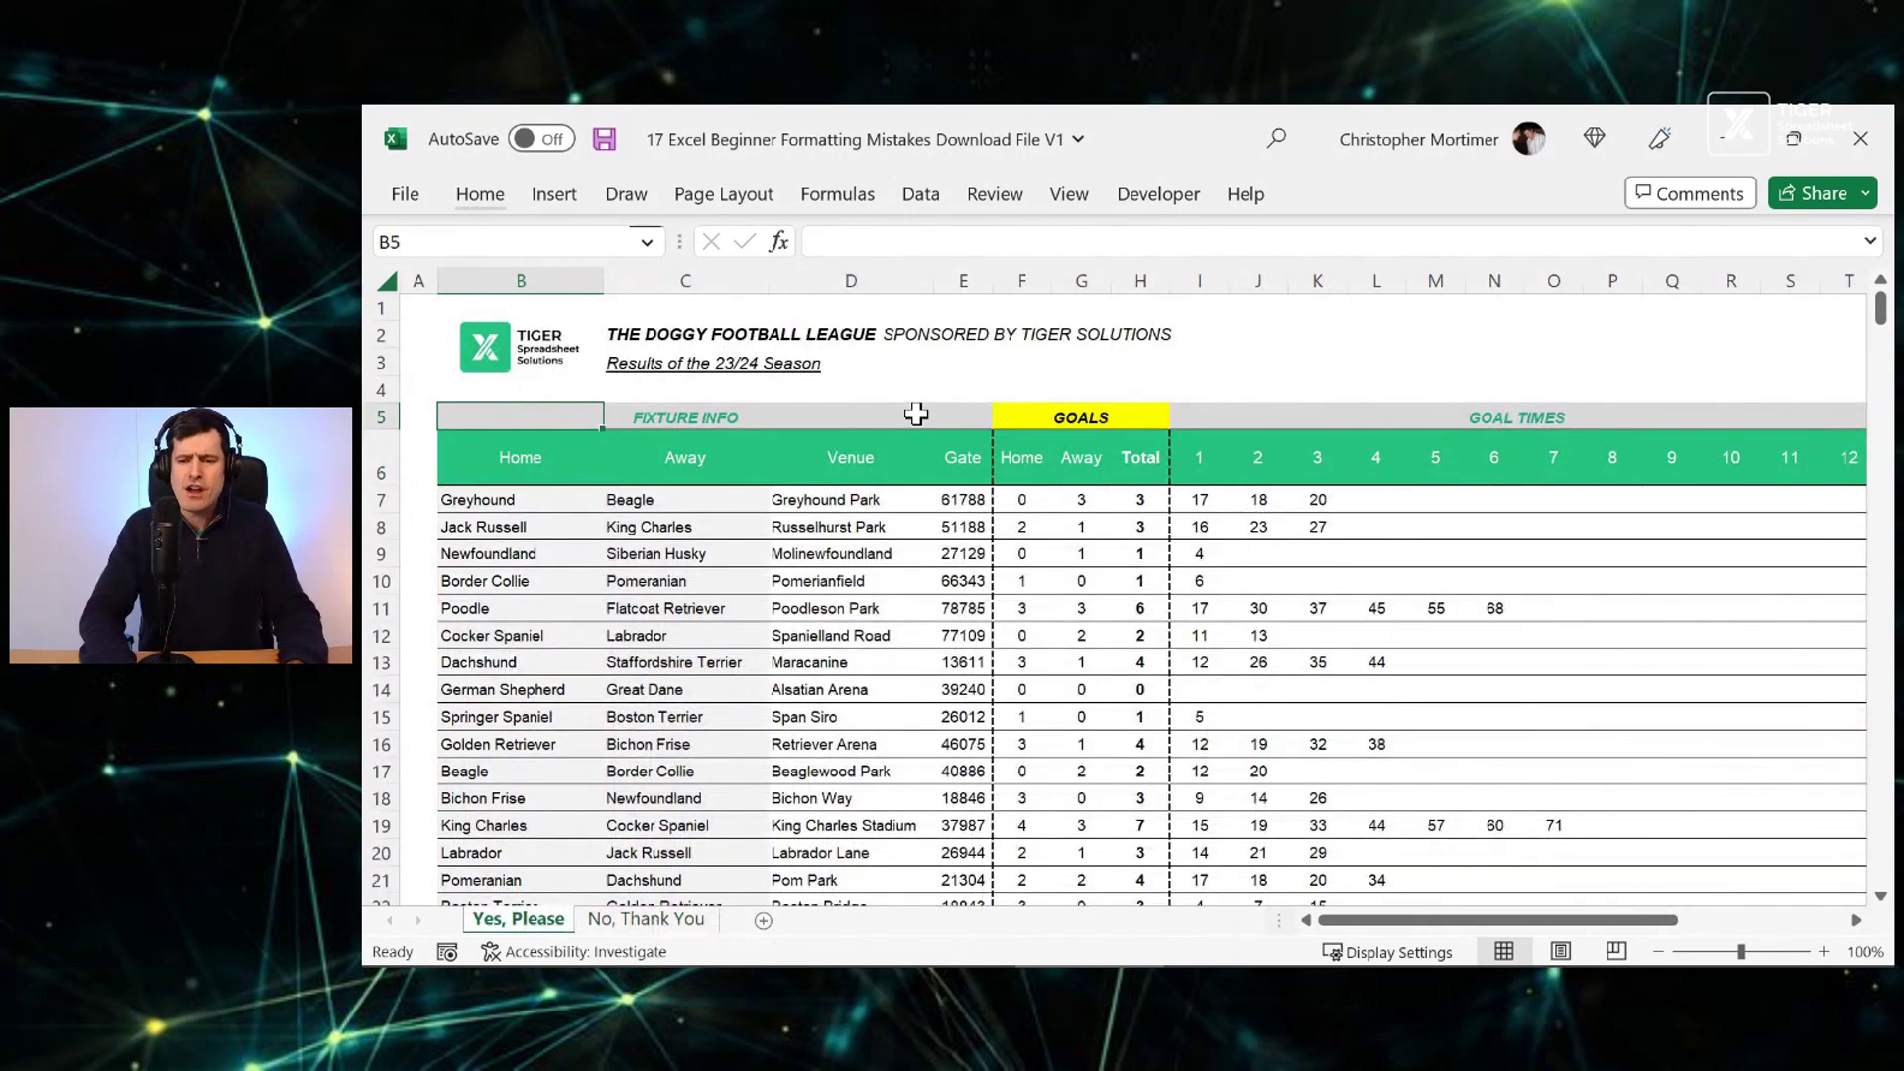
key("Right")
key("Right")
key("Right")
key("Right")
key("Right")
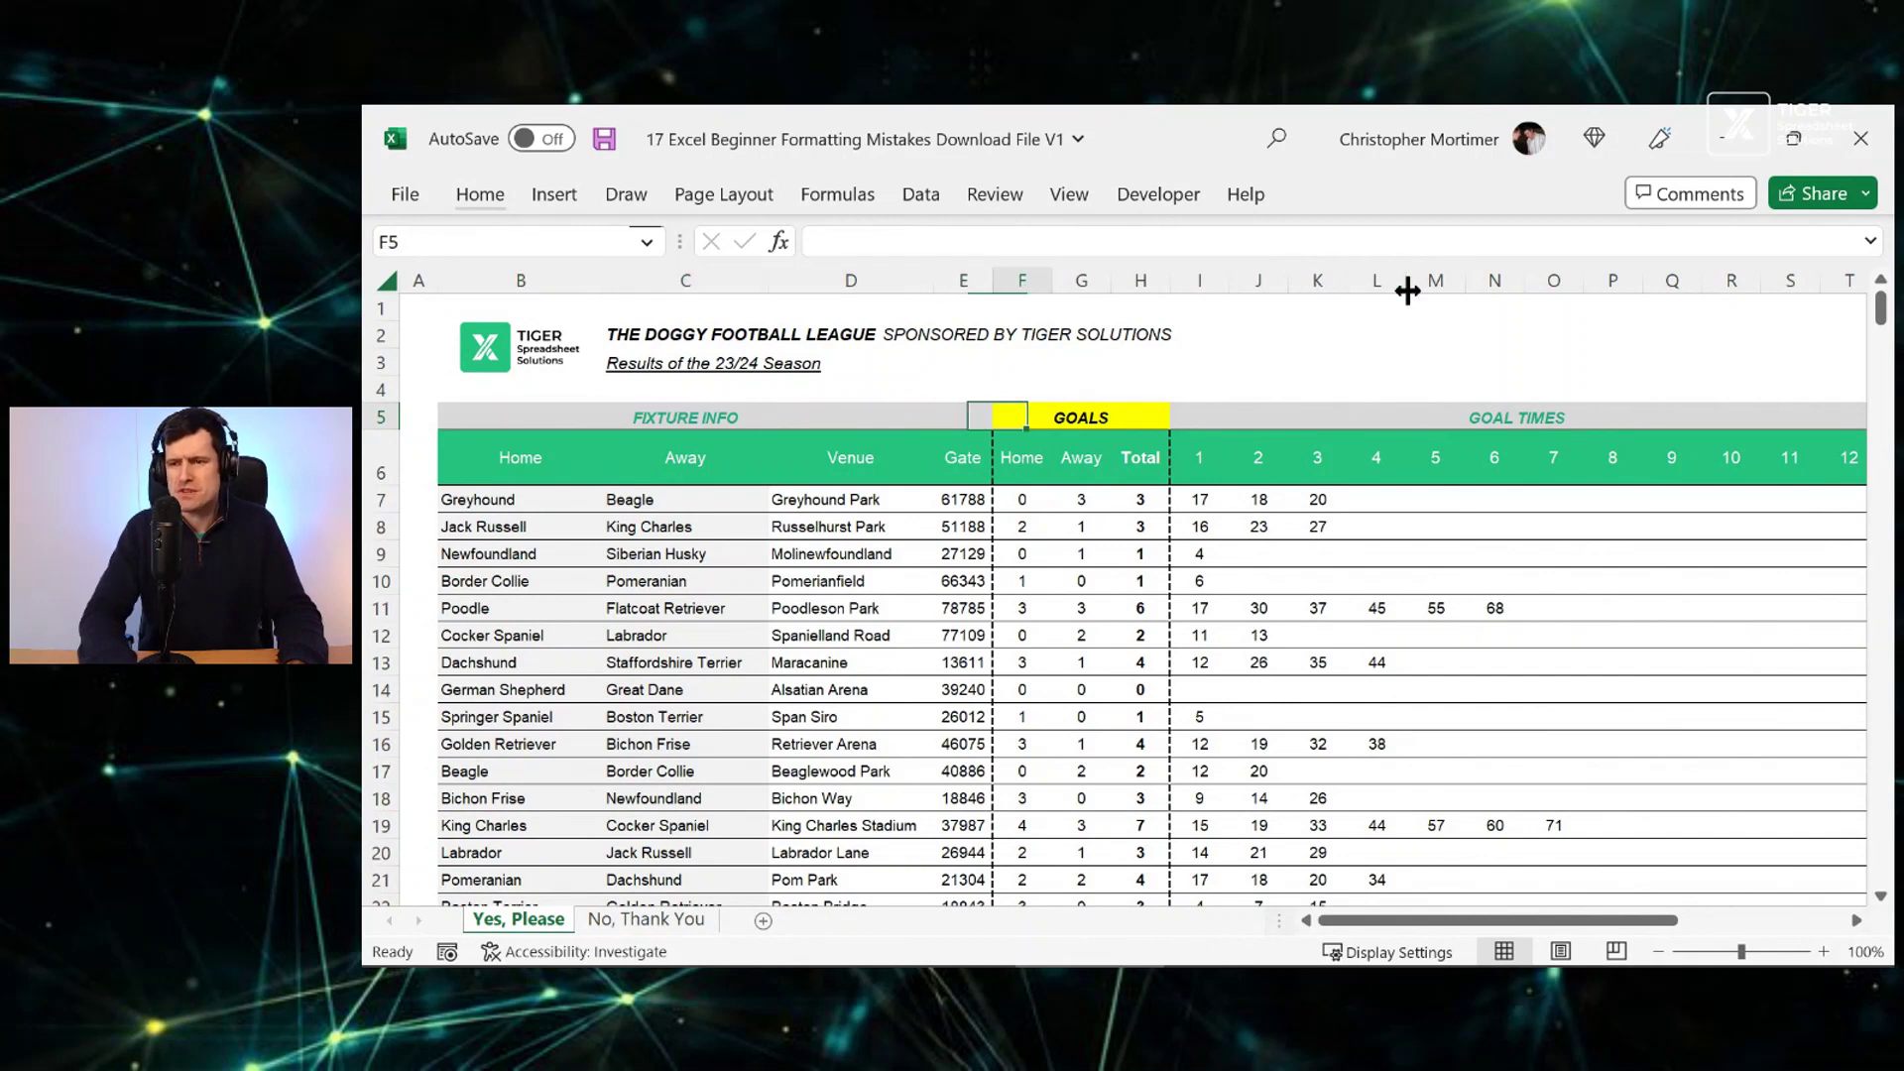
key("Right")
key("Right")
key("Right")
key("Right")
key("Left")
key("Left")
key("Right")
key("Right")
key("Right")
key("Right")
key("Right")
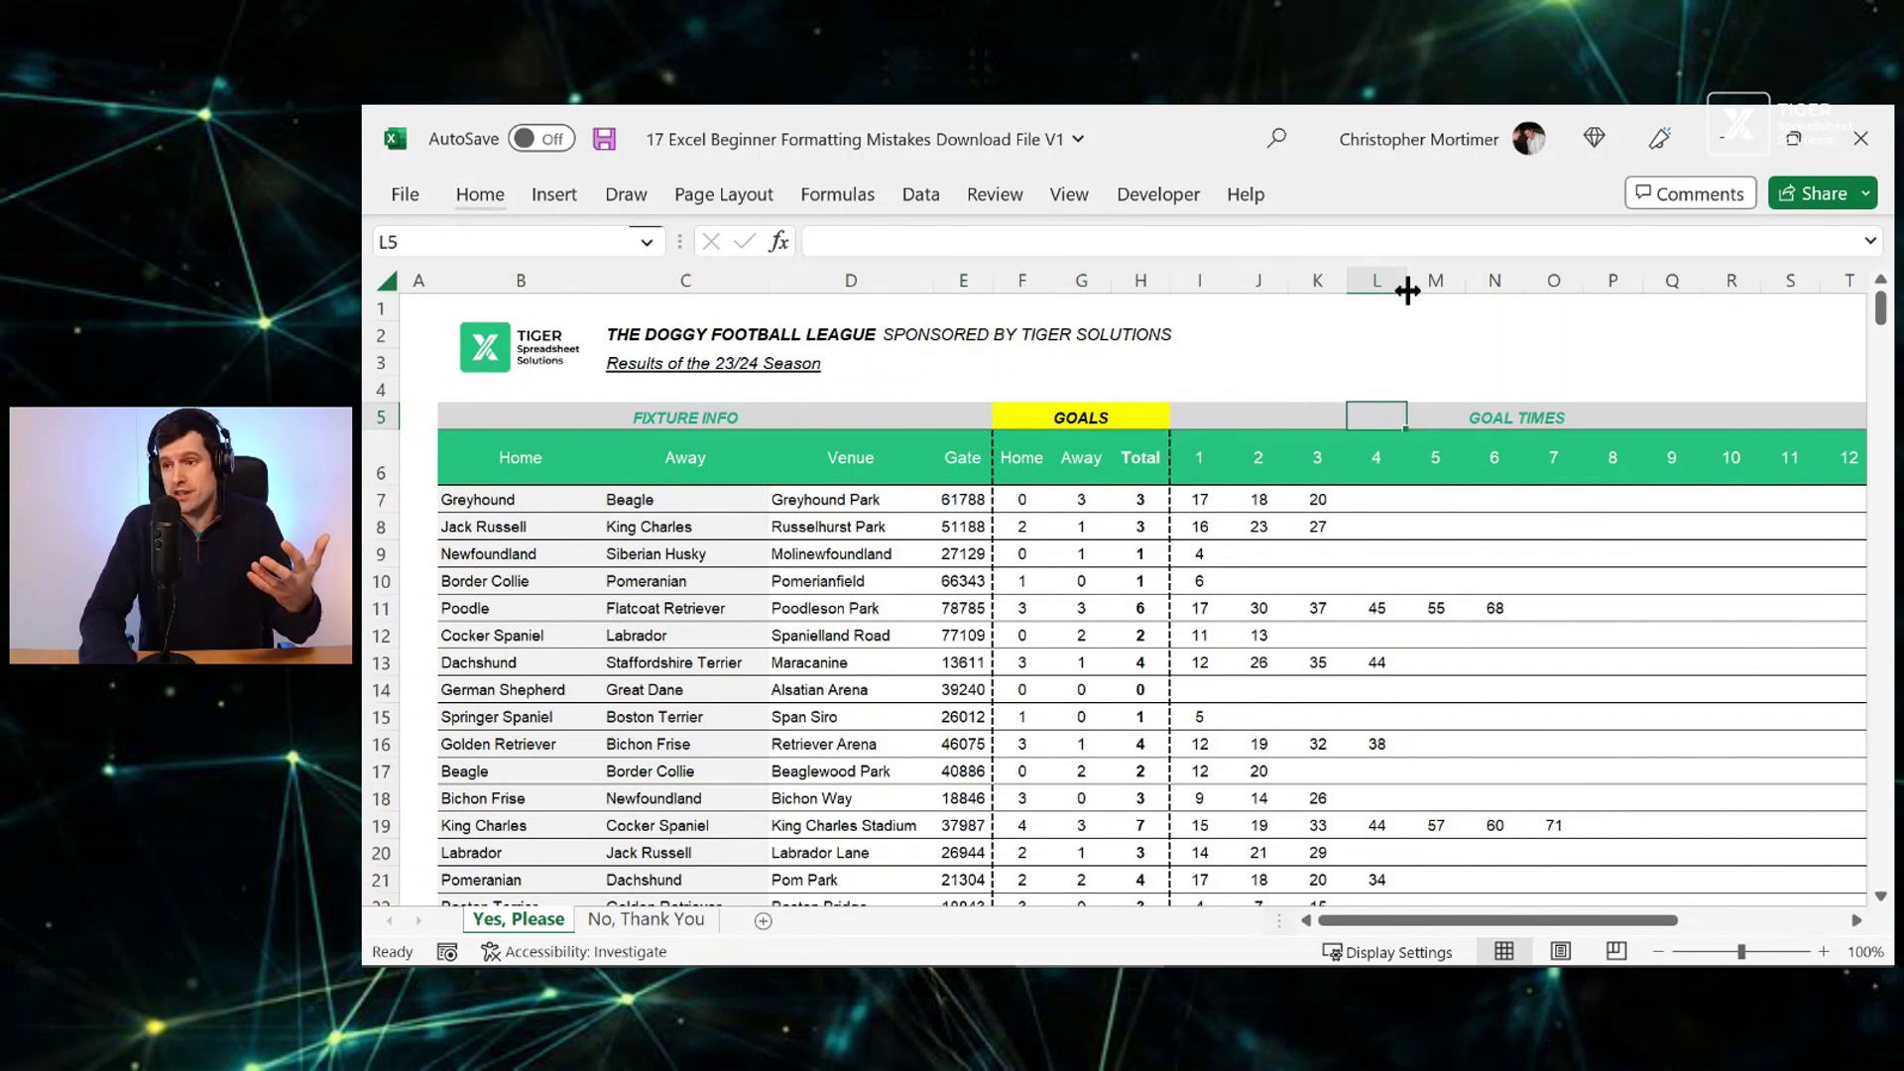
key("Down")
key("Left")
key("Left")
key("Left")
key("Left")
key("Right")
key("Right")
key("Right")
key("Right")
key("Up")
key("Down")
key("Left")
key("Left")
key("Left")
key("Left")
key("Left")
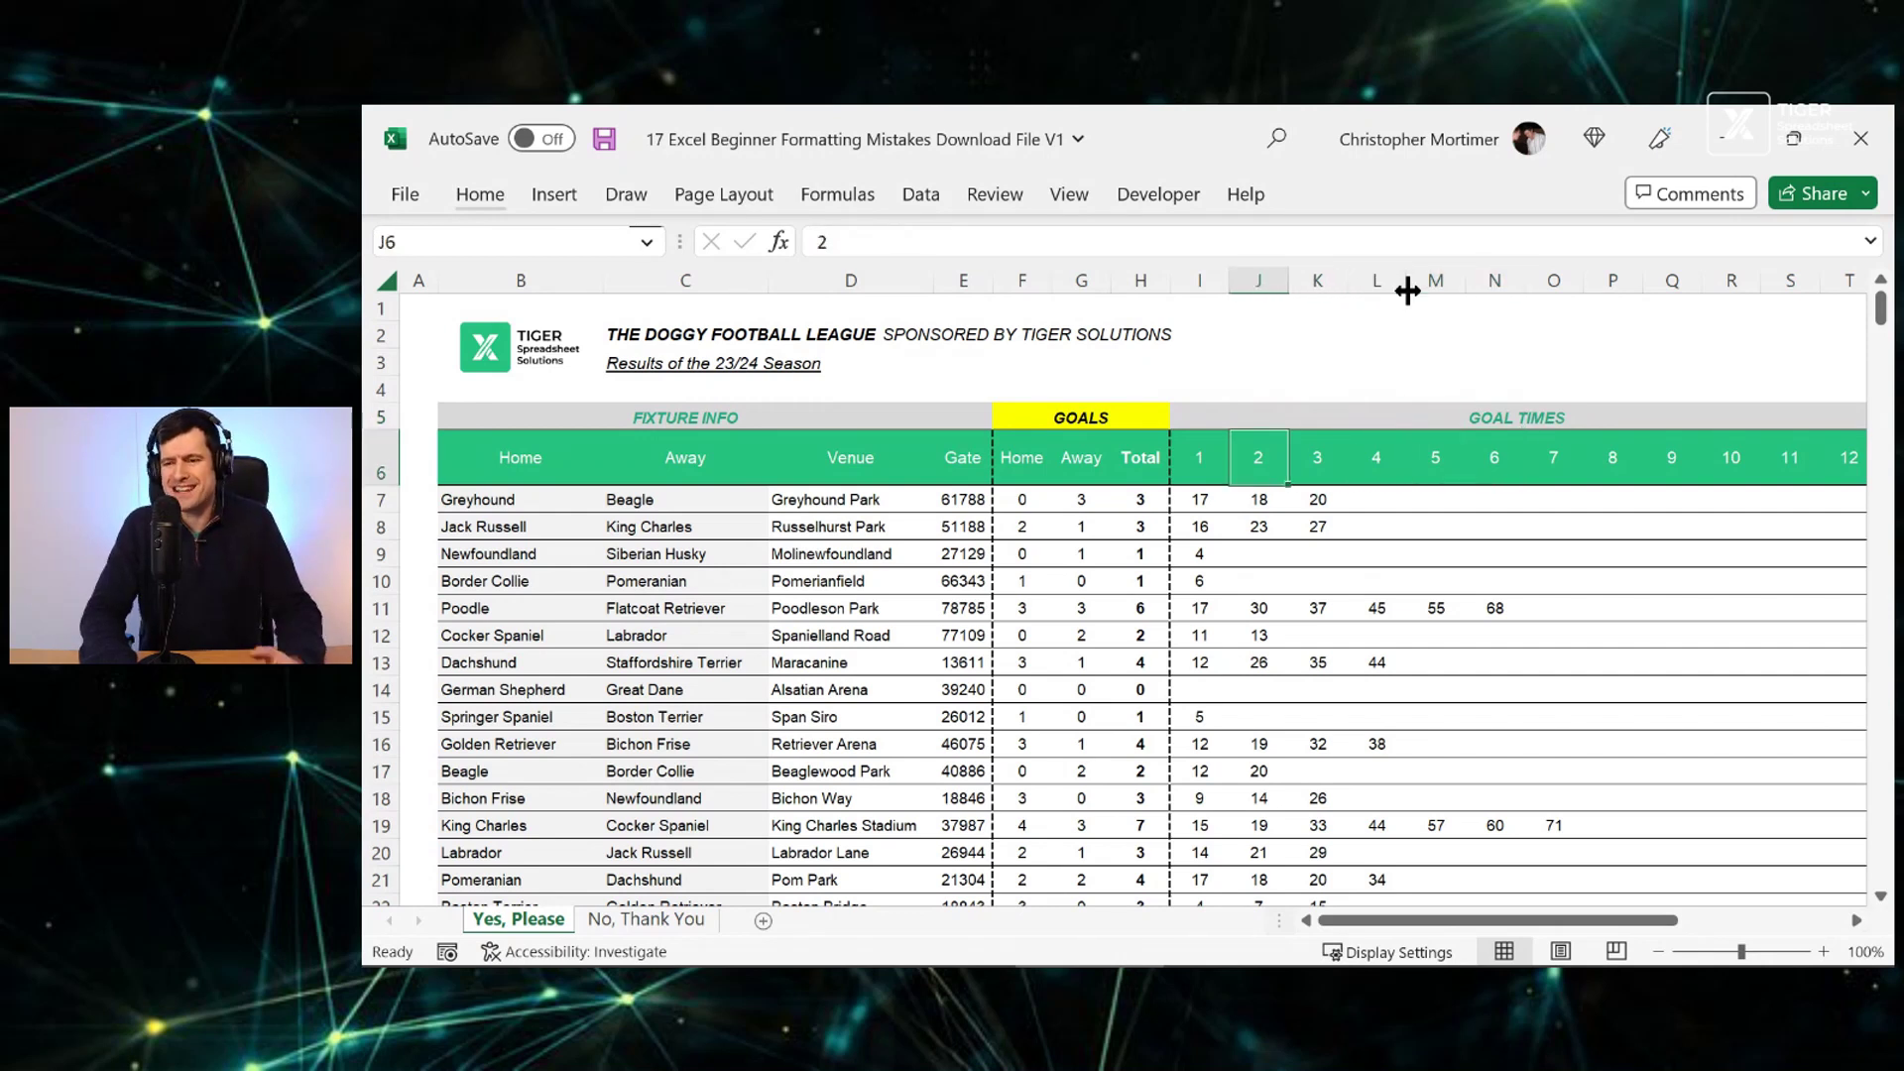
key("Right")
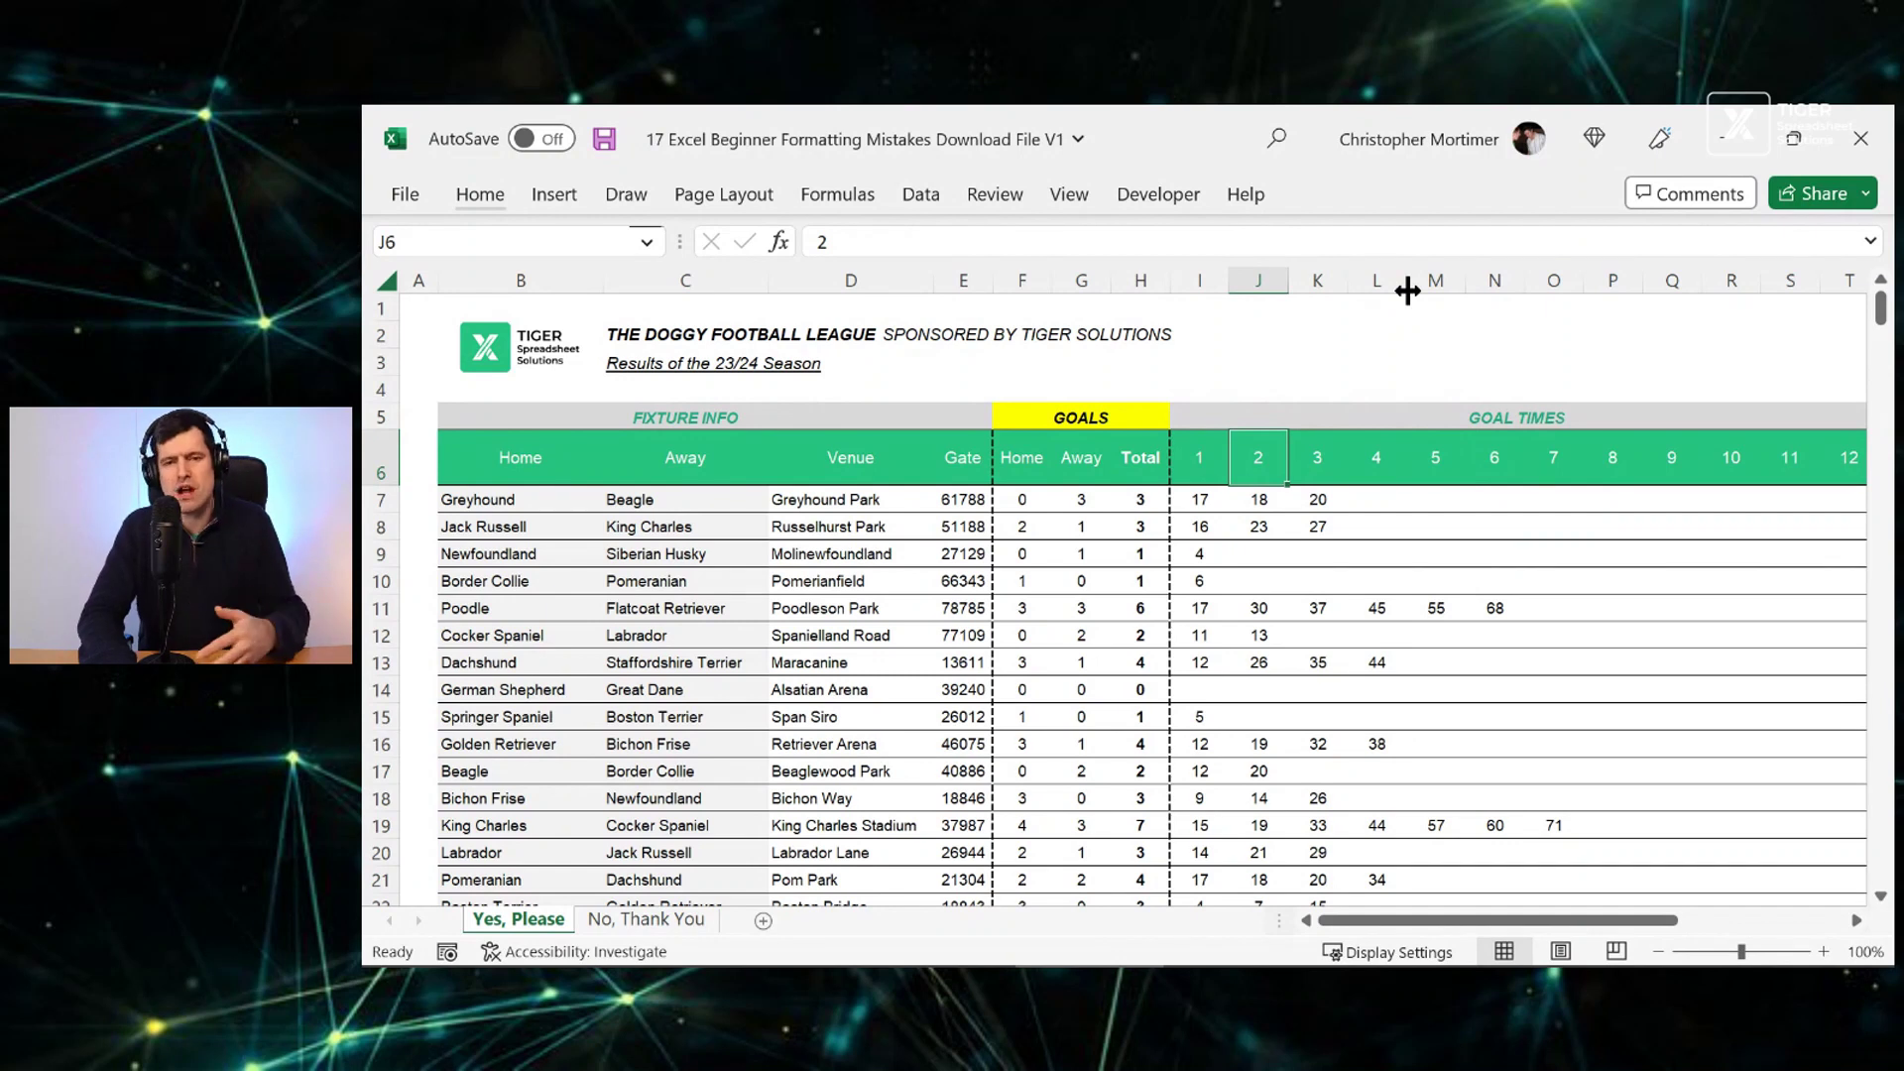
key("Right")
key("Right")
key("Right")
key("Left")
key("Right")
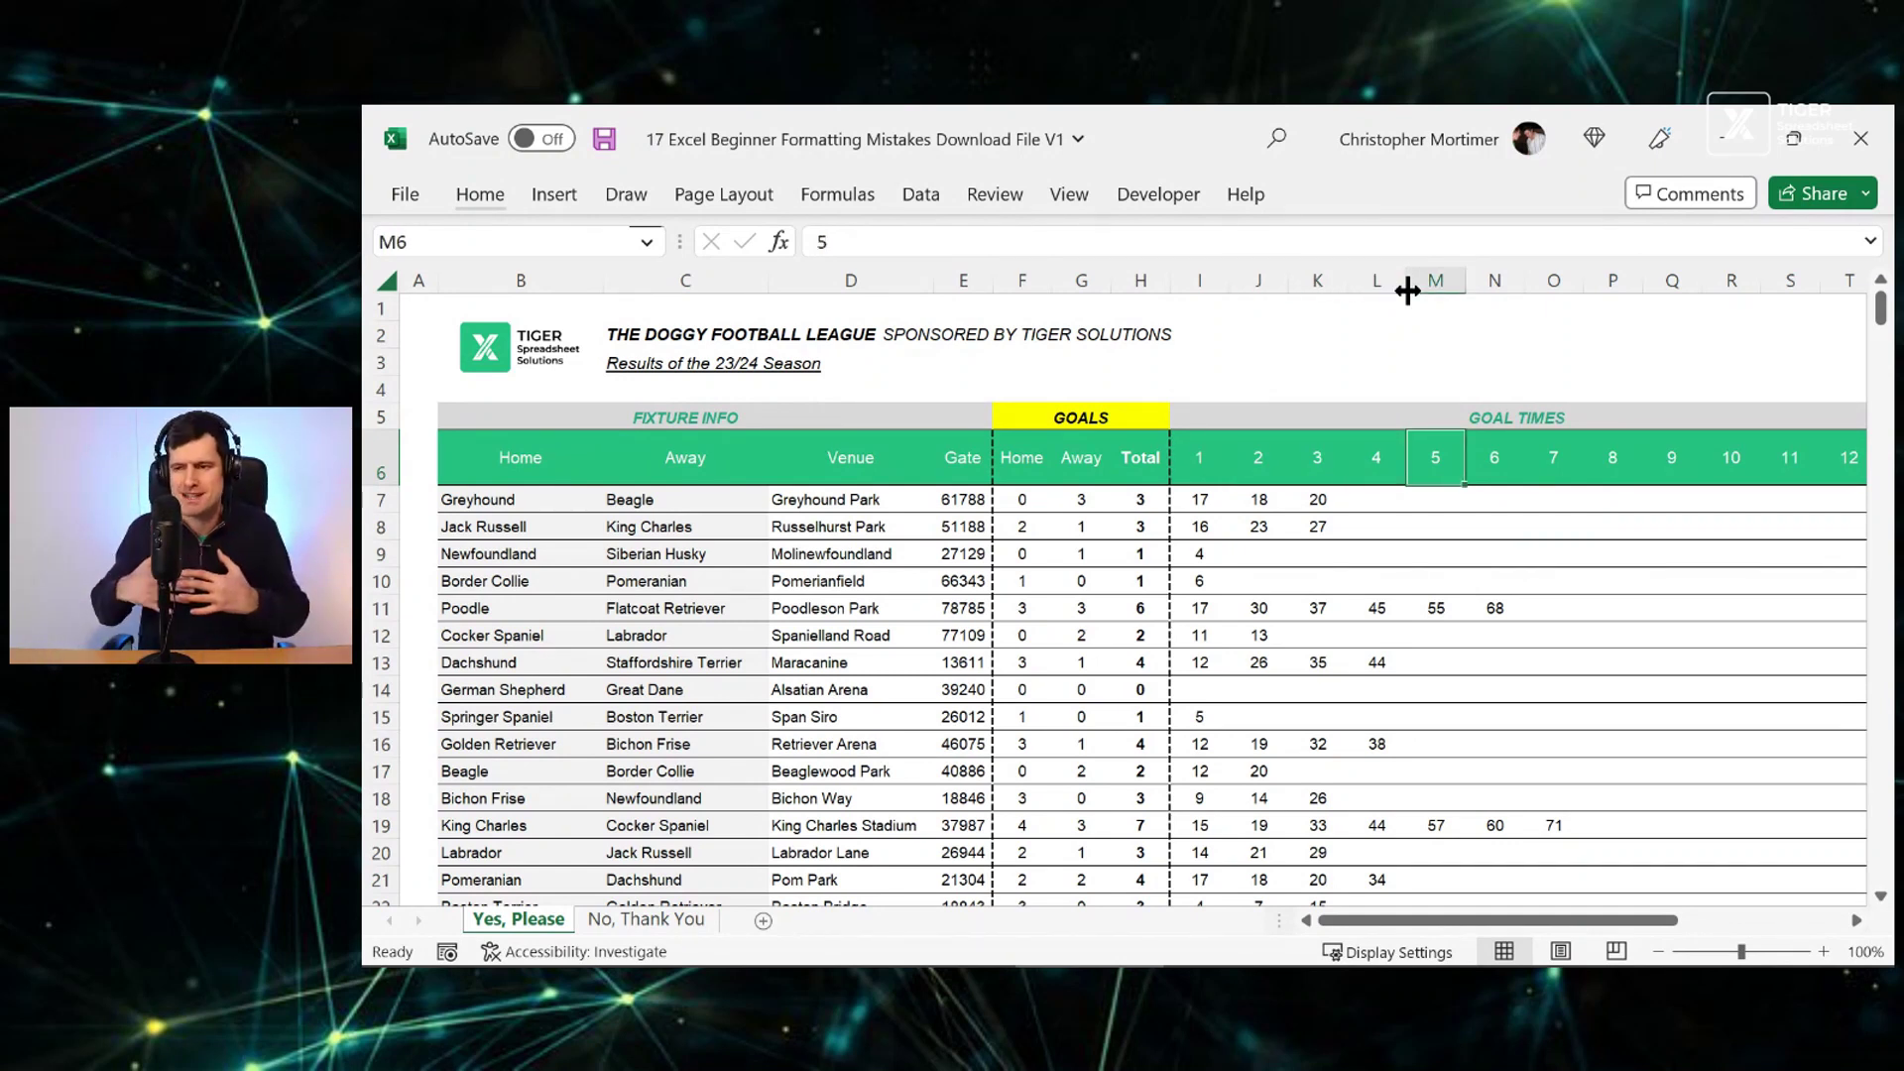
key("Left")
key("Left")
key("Left")
key("Left")
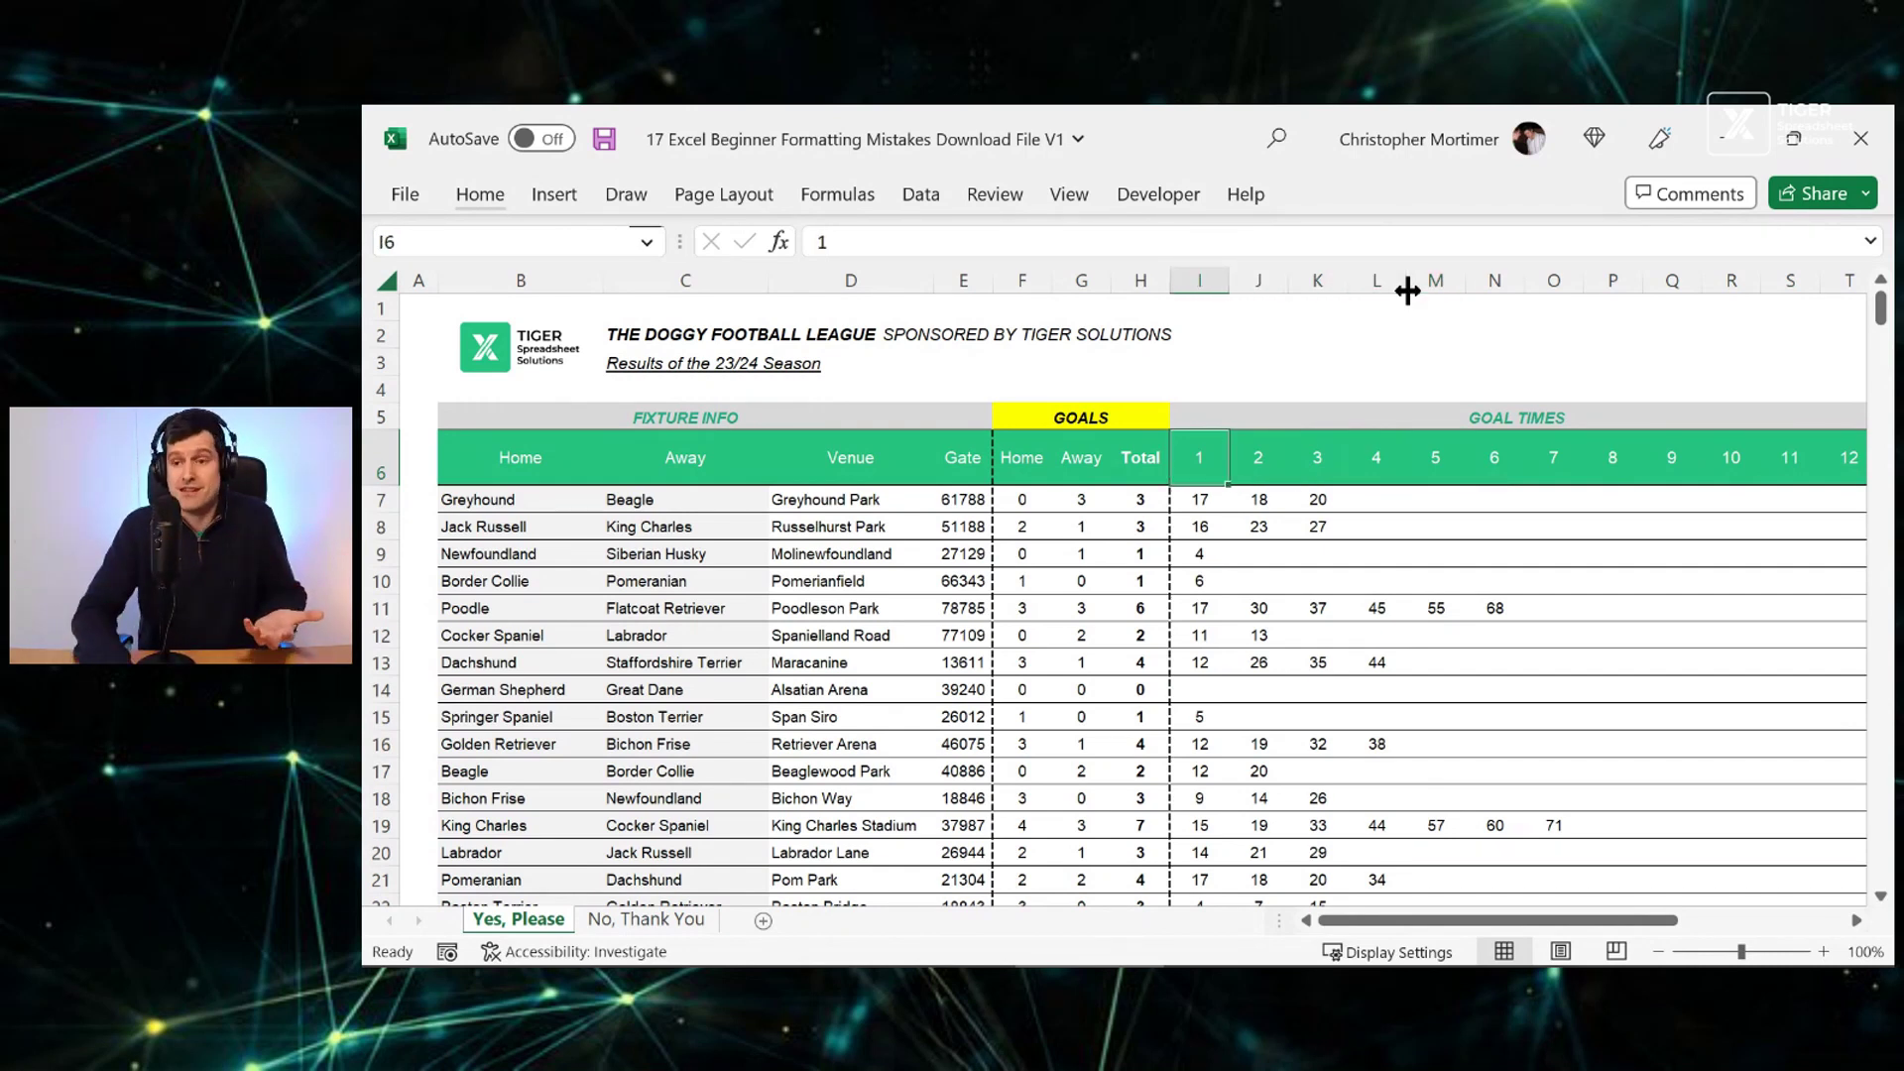
Copy the FIXTURE INFO label from B5:E5 and return to the No, Thank You sheet
key("Up")
key("Up")
key("Left")
key("Left")
key("Left")
key("Left")
key("Left")
key("Left")
key("Left")
key("Left")
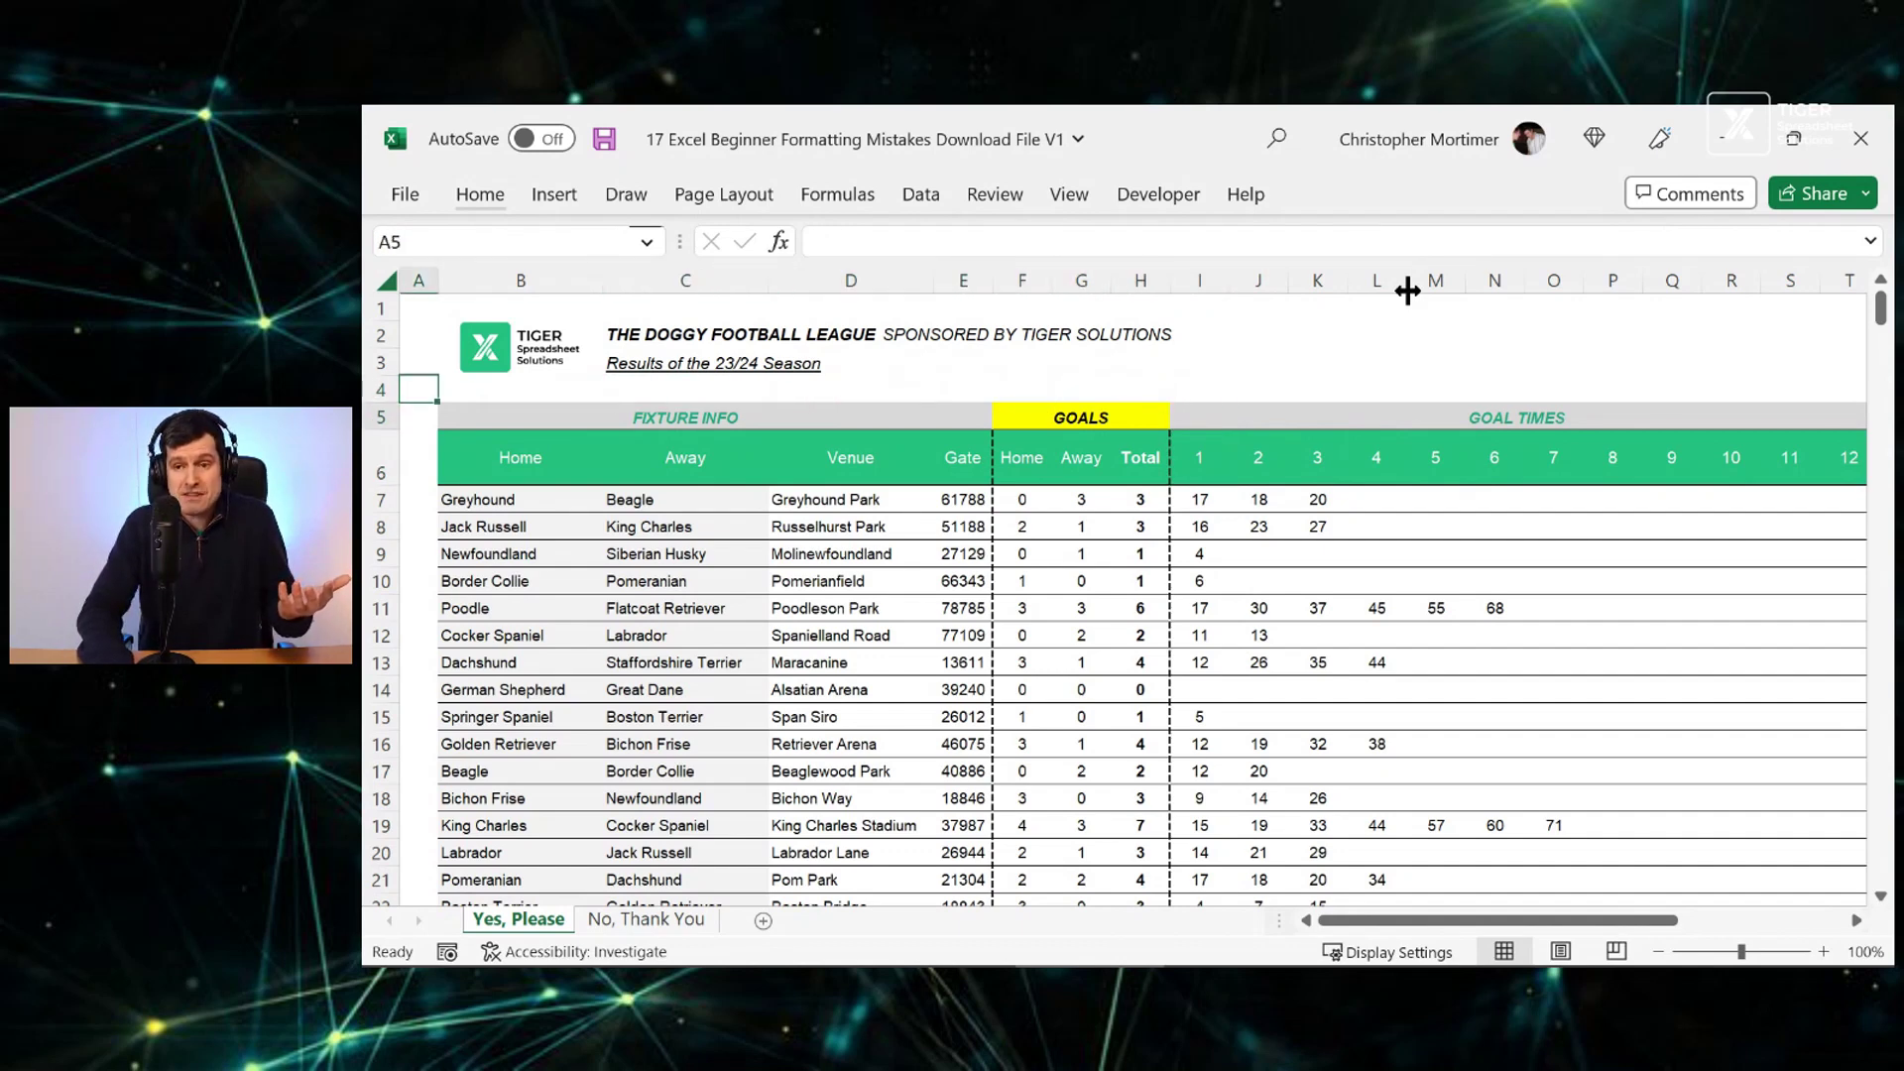
key("Right")
key("shift+Right")
key("shift+Right")
key("shift+Right")
key("ctrl+c")
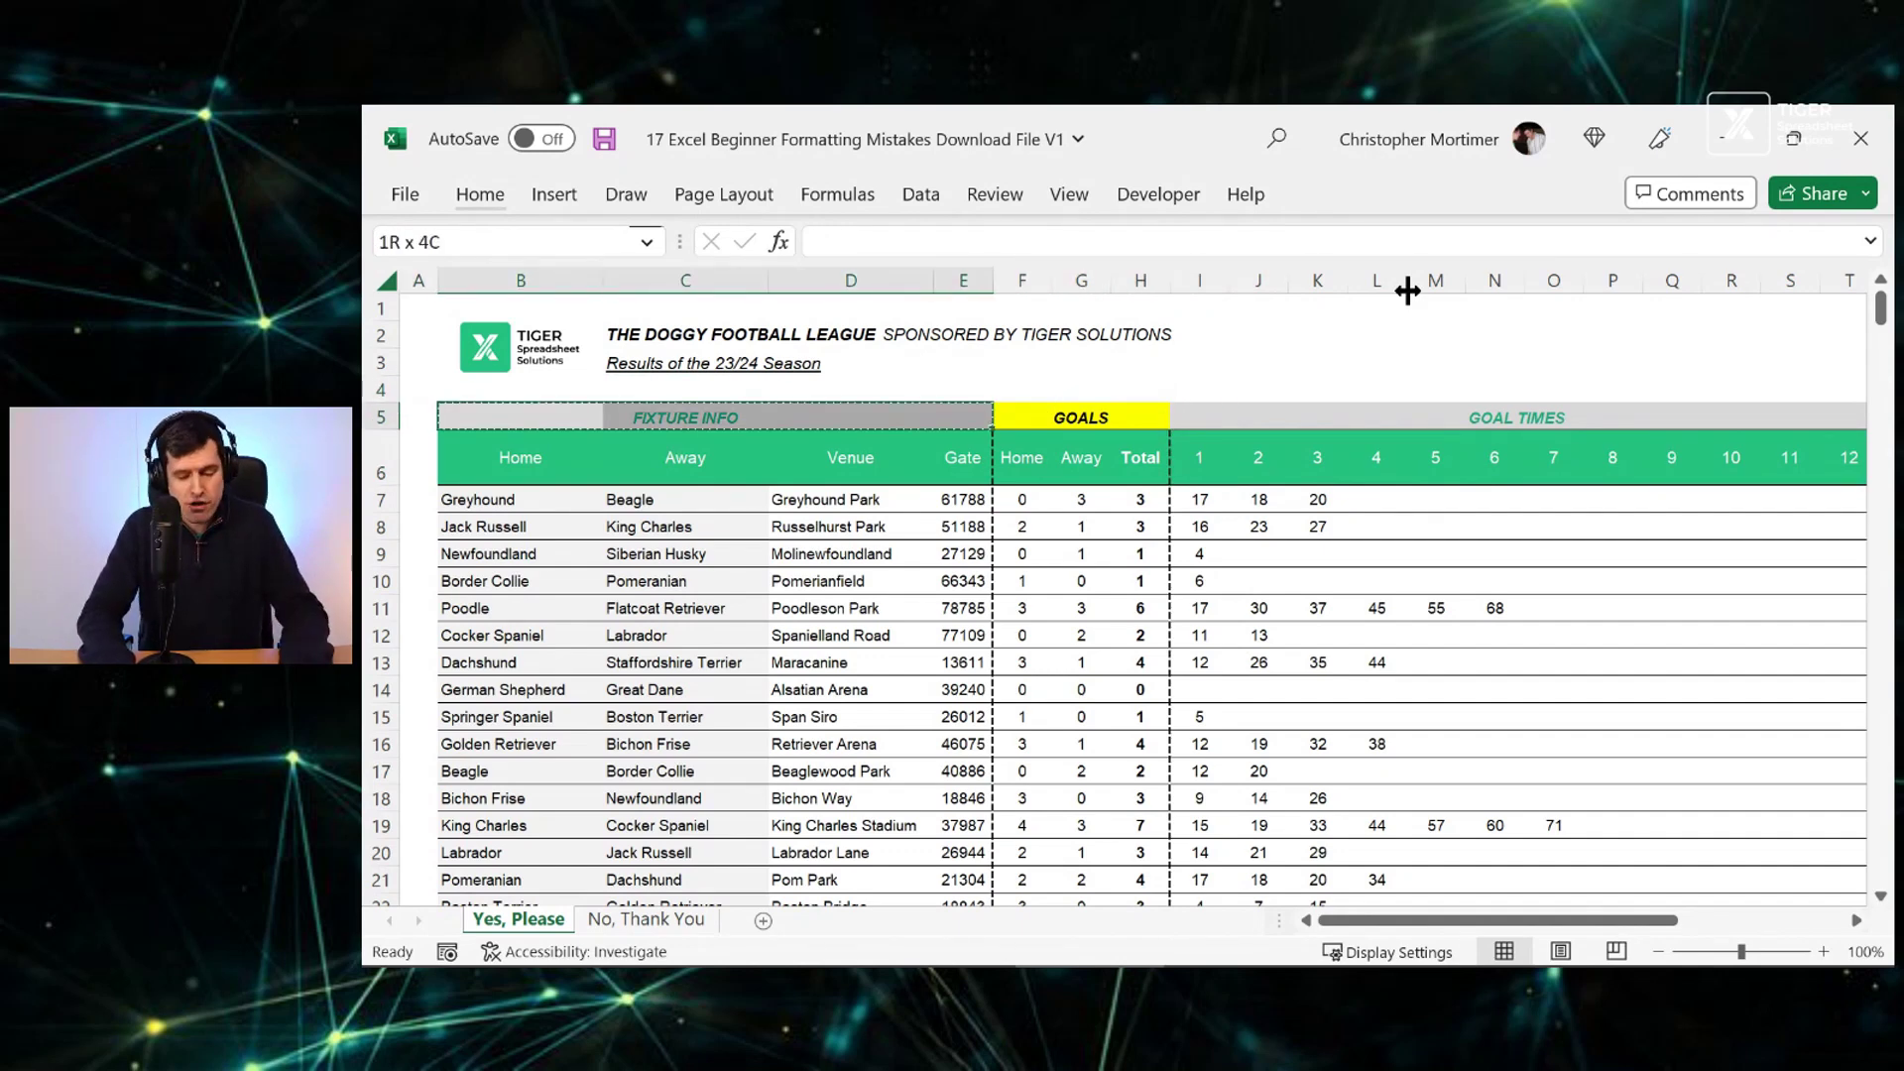
key("ctrl+Page_Down")
Paste the FIXTURE INFO label into B5:E5 on the No, Thank You sheet
key("Up")
key("shift+Right")
key("shift+Right")
key("shift+Right")
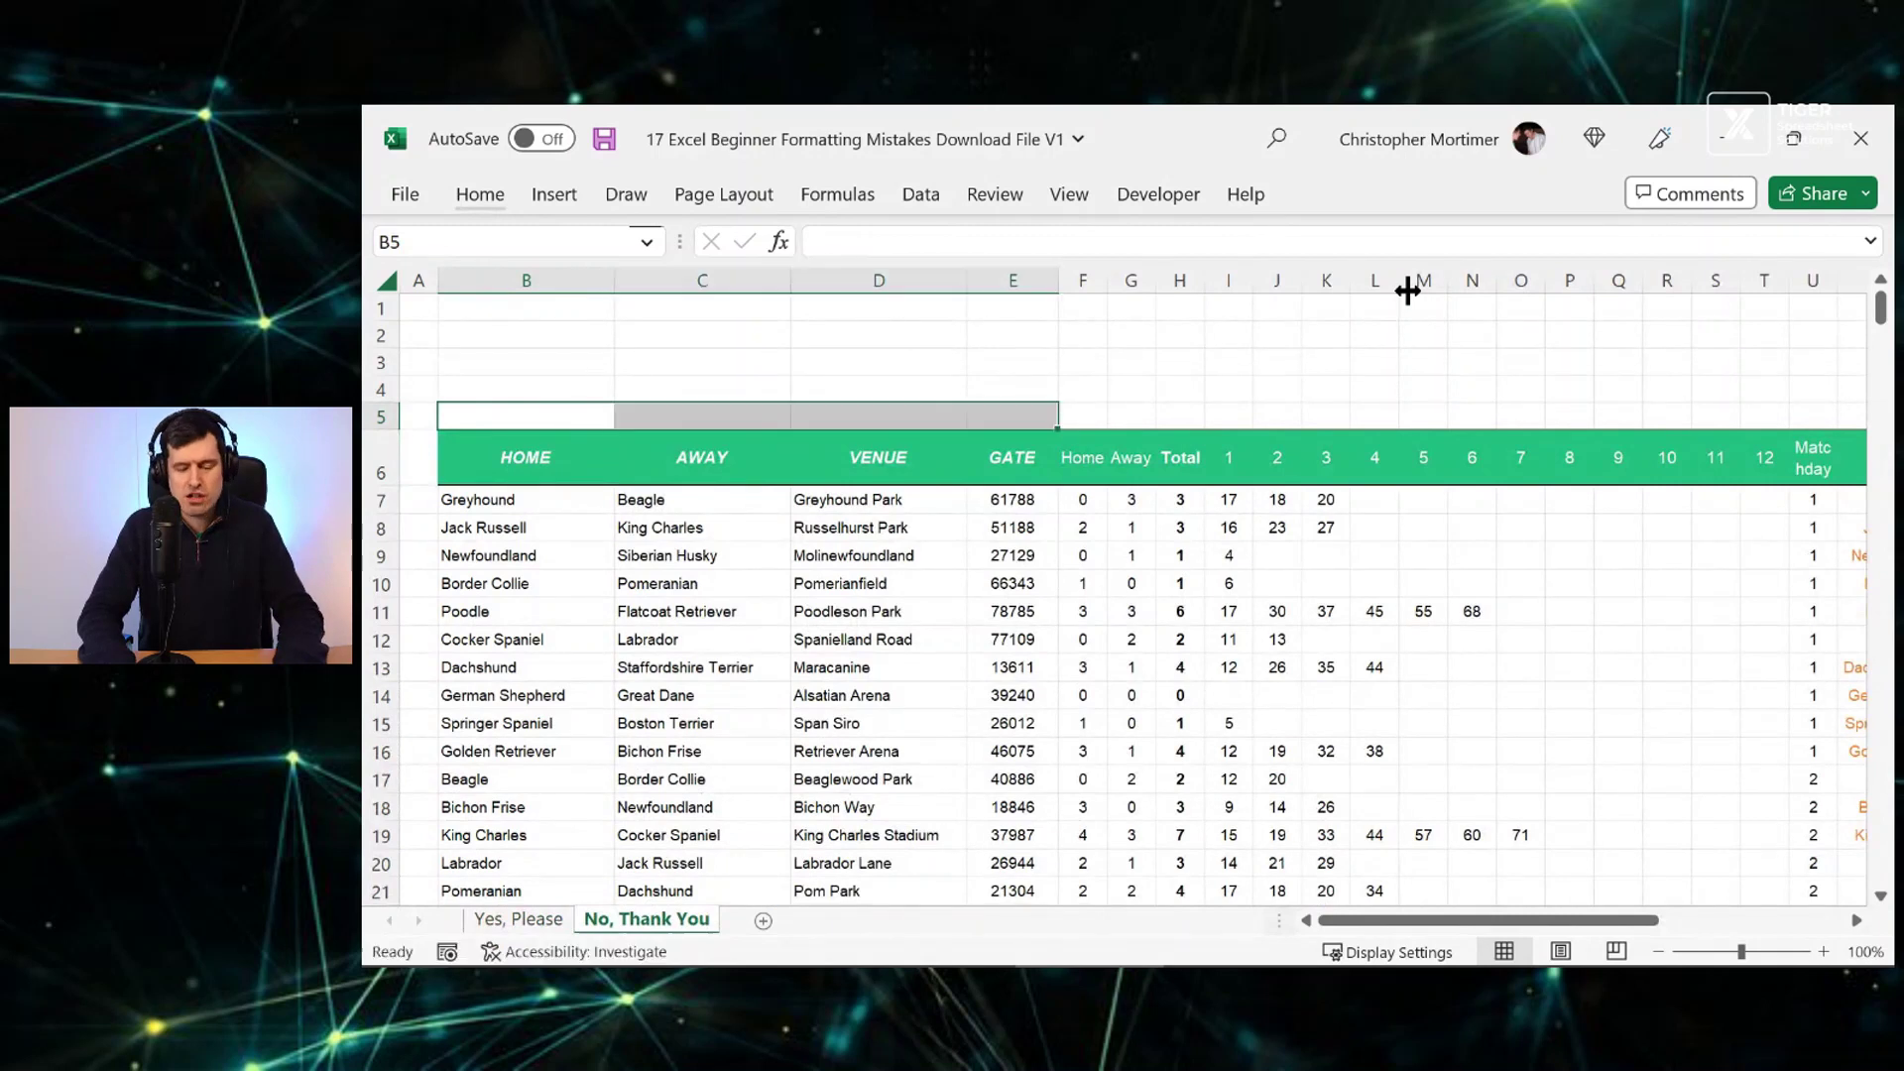
key("ctrl+v")
key("Left")
key("Right")
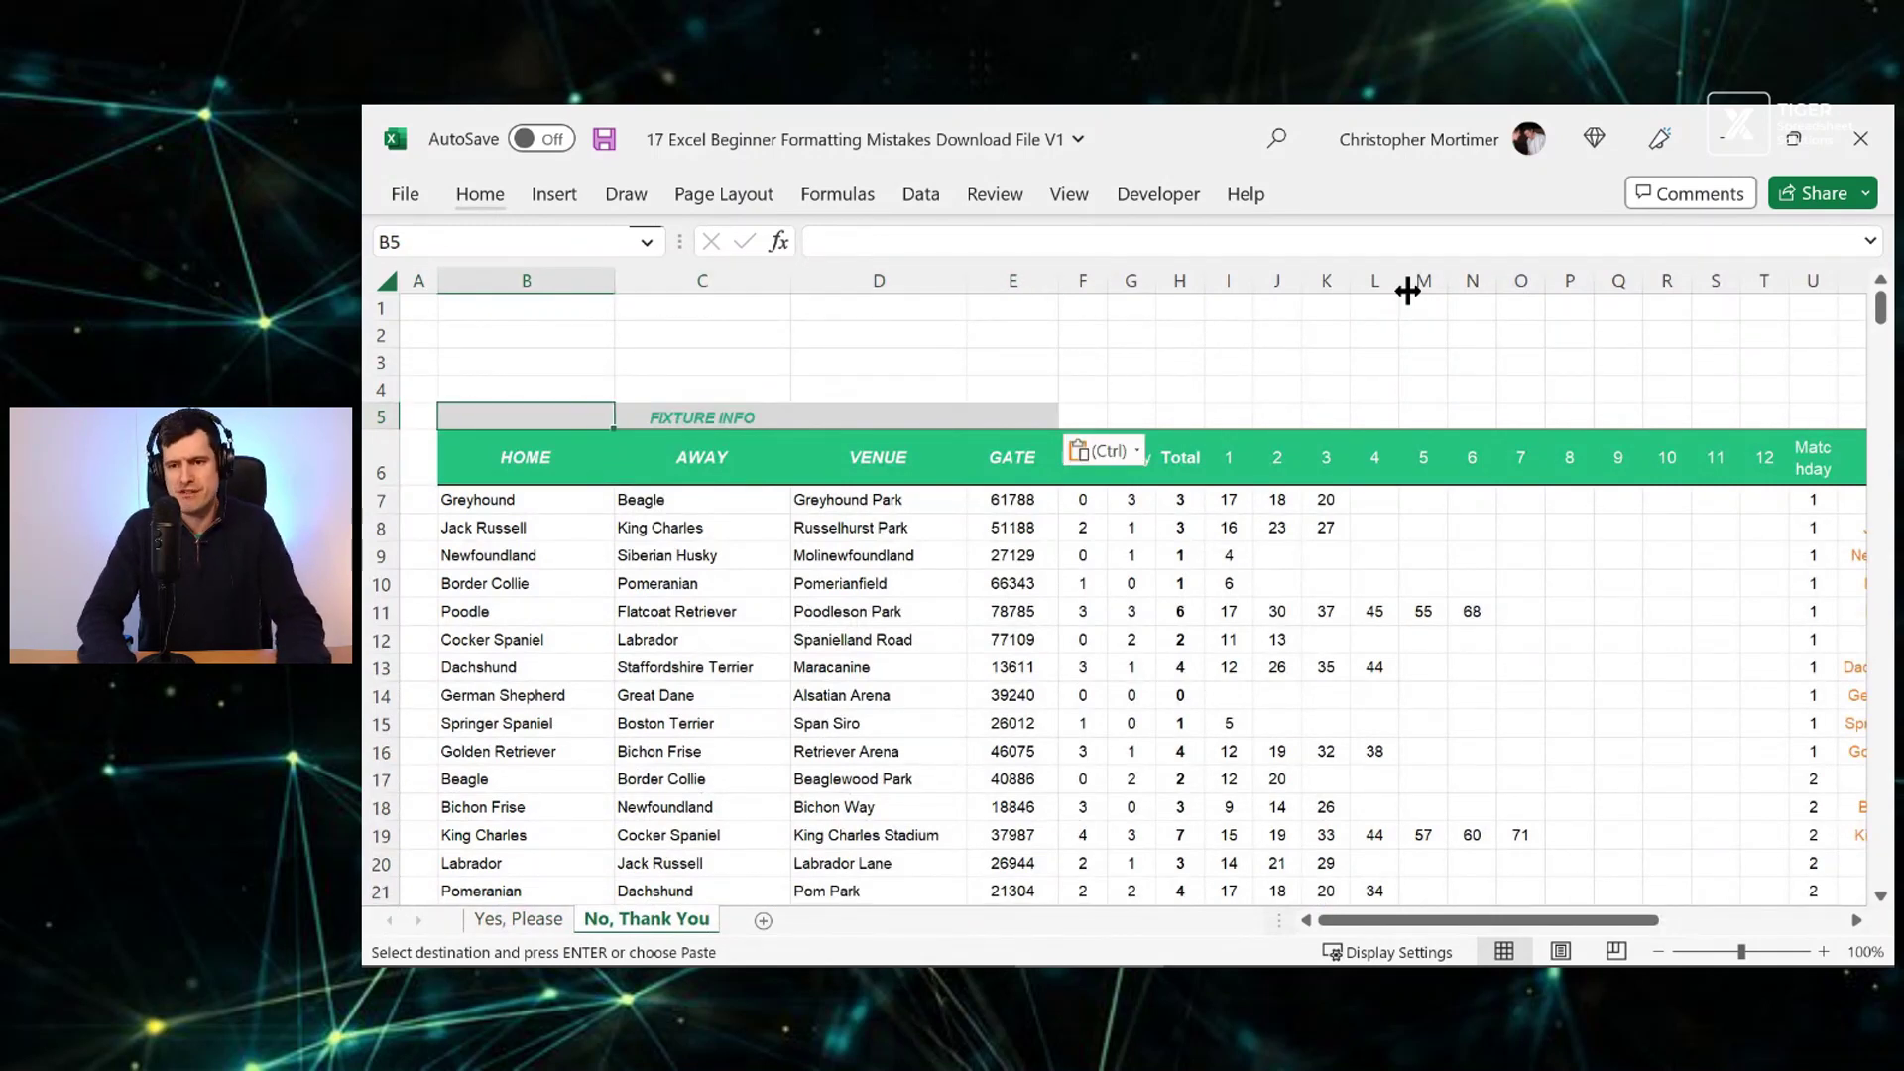
key("Down")
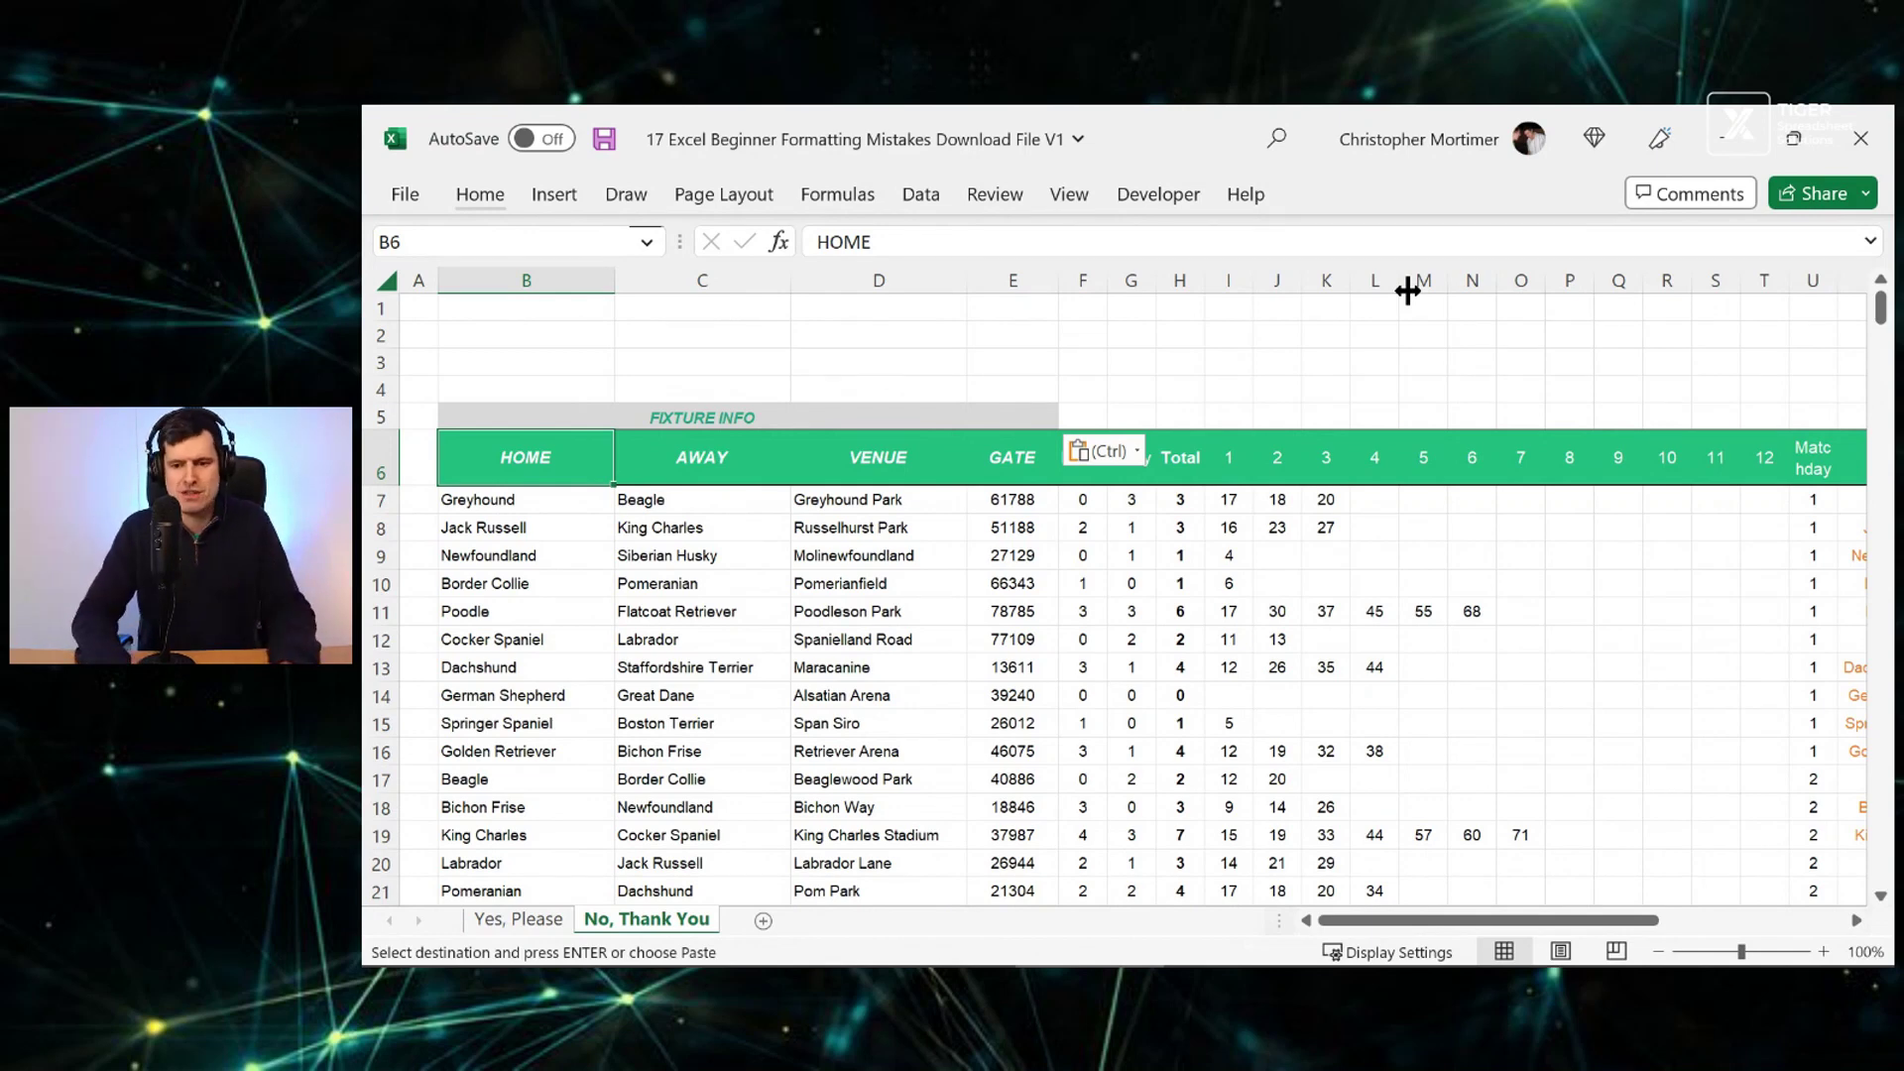
Return to the Yes, Please sheet to compare its group labels and header row
key("ctrl+Page_Up")
key("Right")
key("Escape")
key("Right")
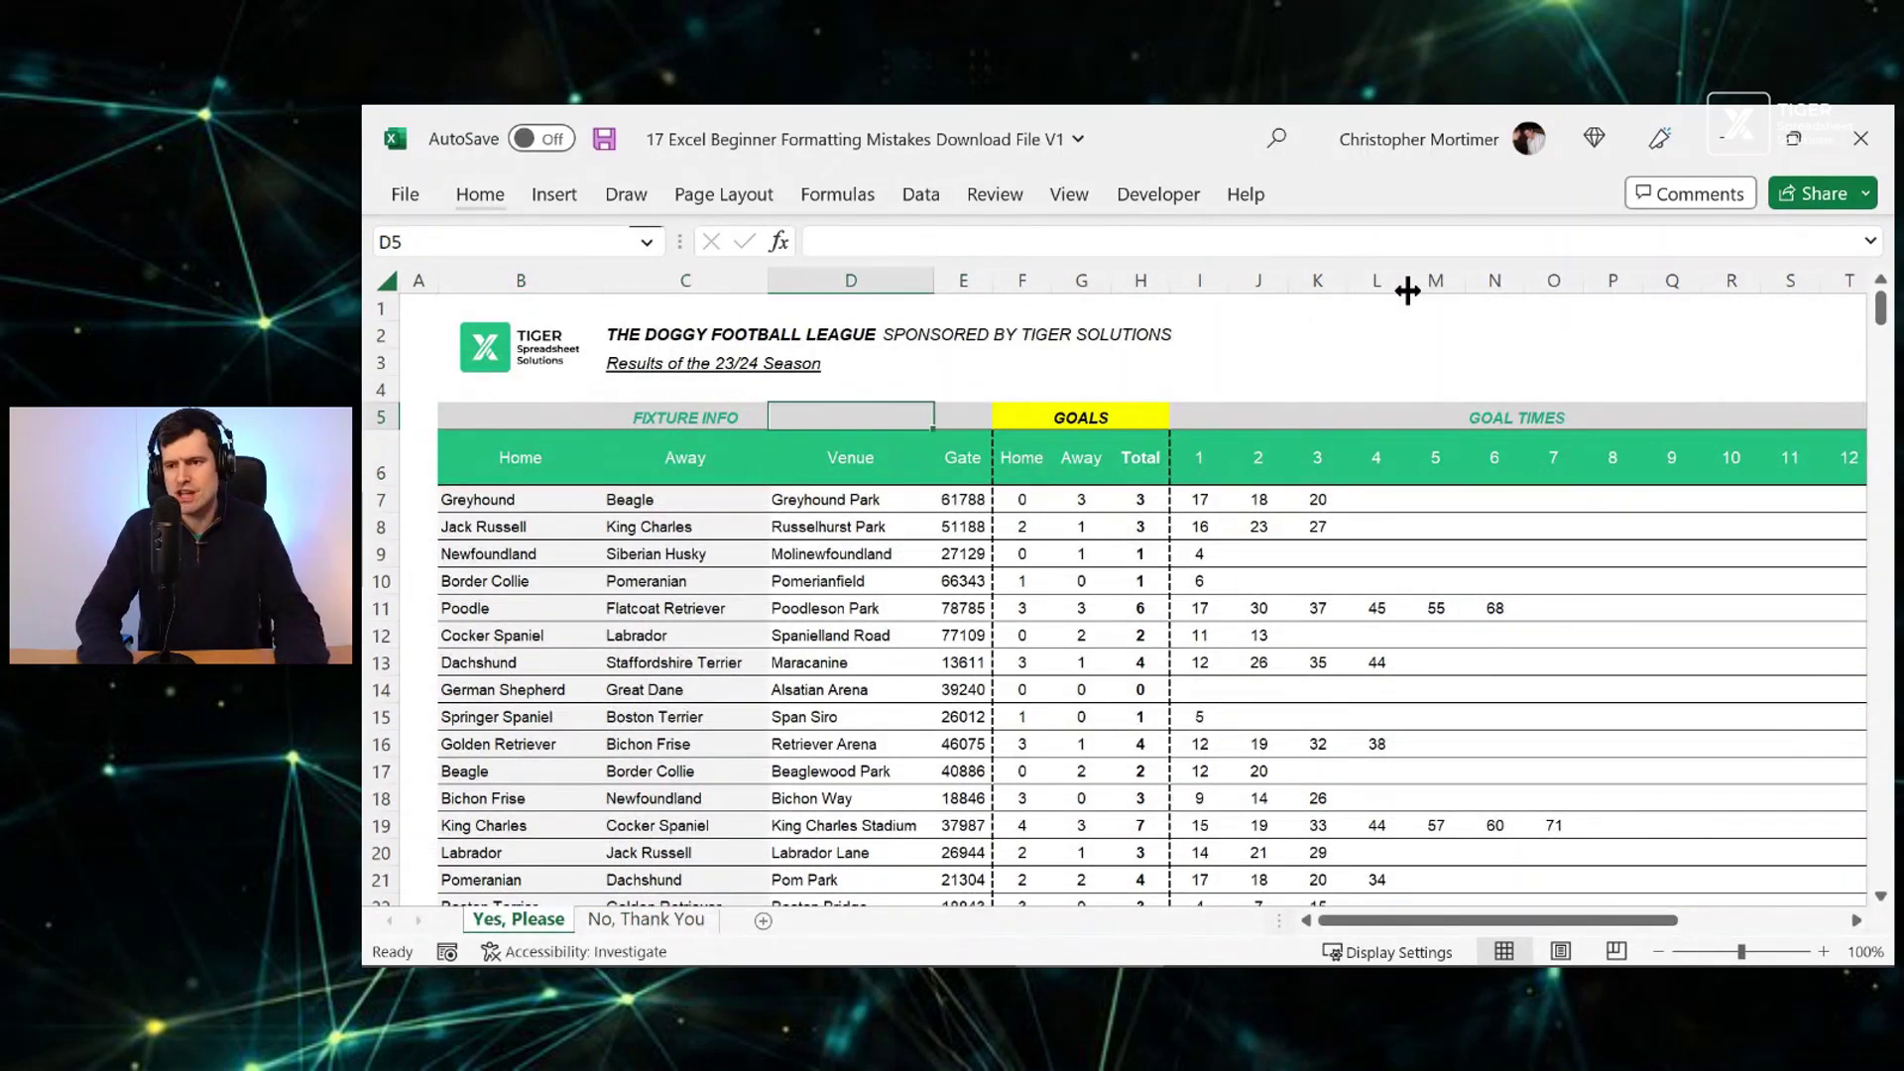
key("Right")
key("Right")
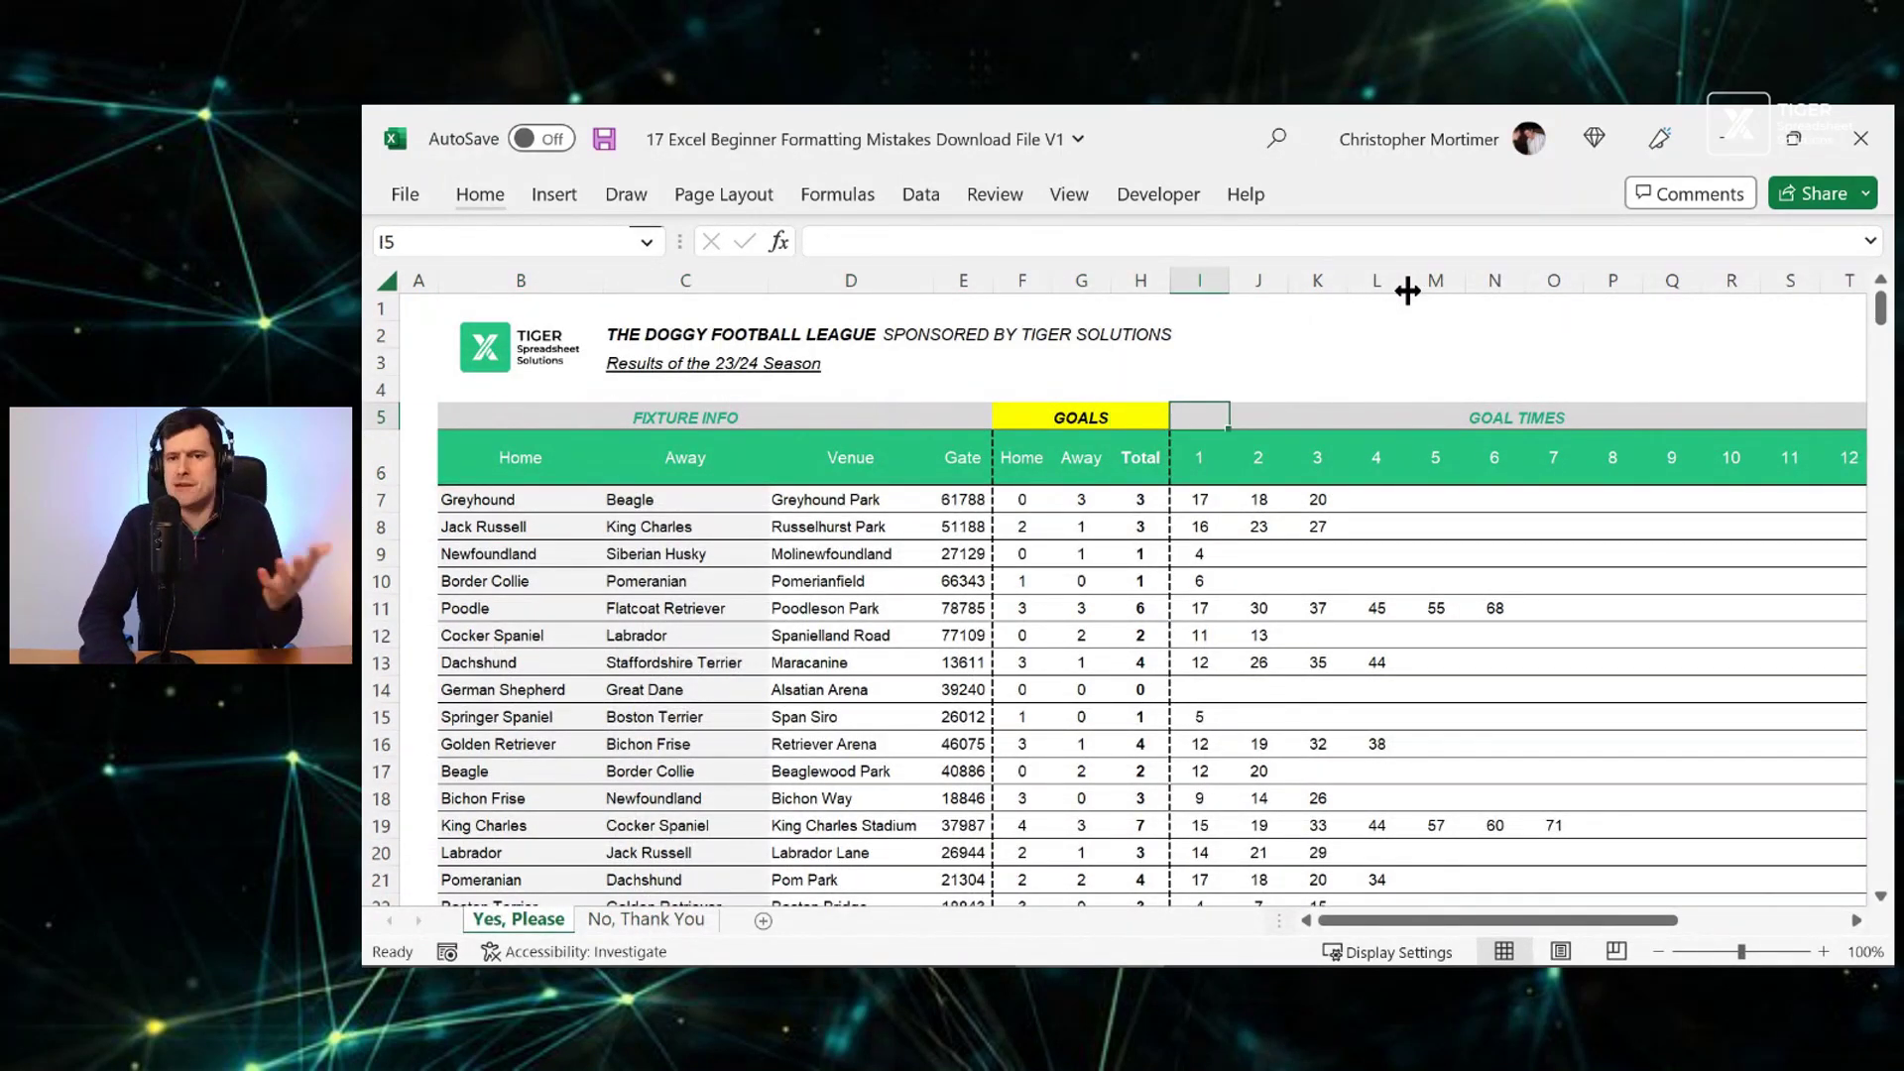
key("Right")
key("Right")
key("Right")
key("Right")
key("Right")
key("Right")
key("Right")
key("Down")
key("Left")
key("Left")
key("Left")
key("Left")
key("Home")
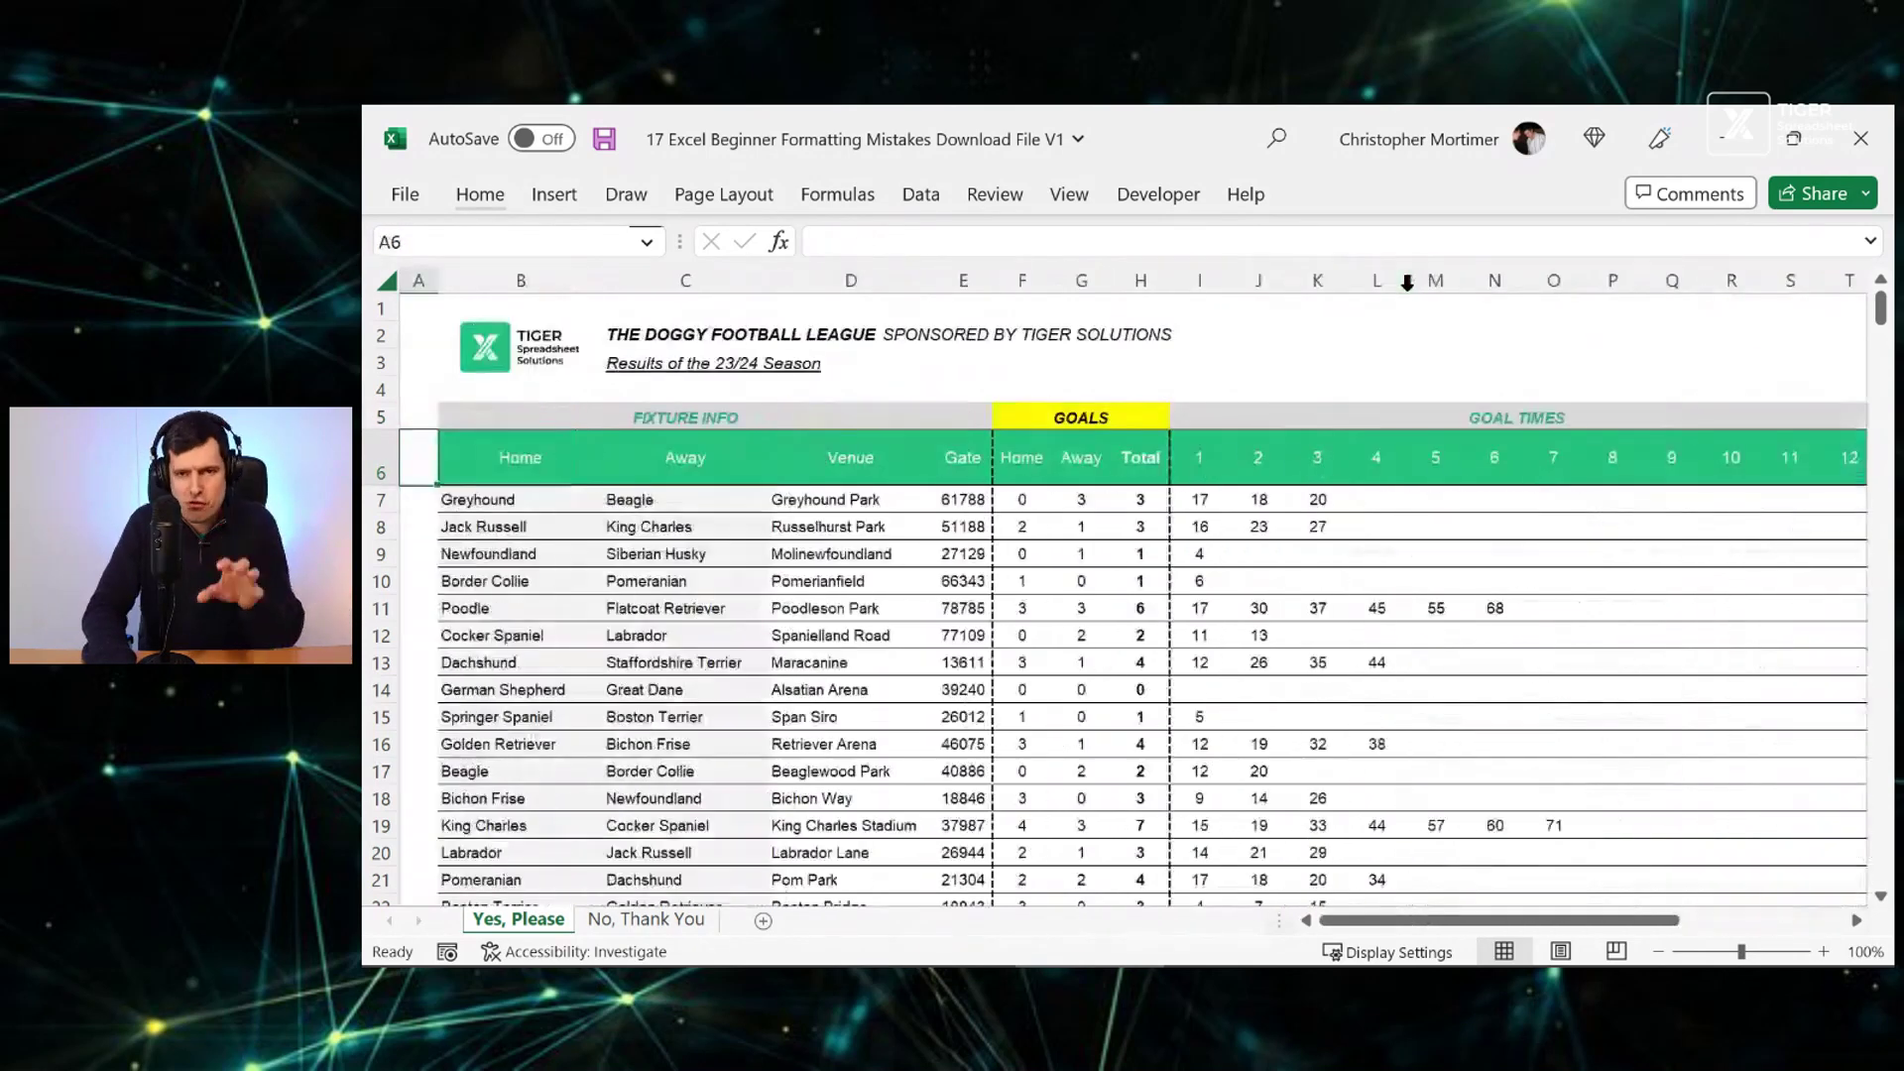
key("Right")
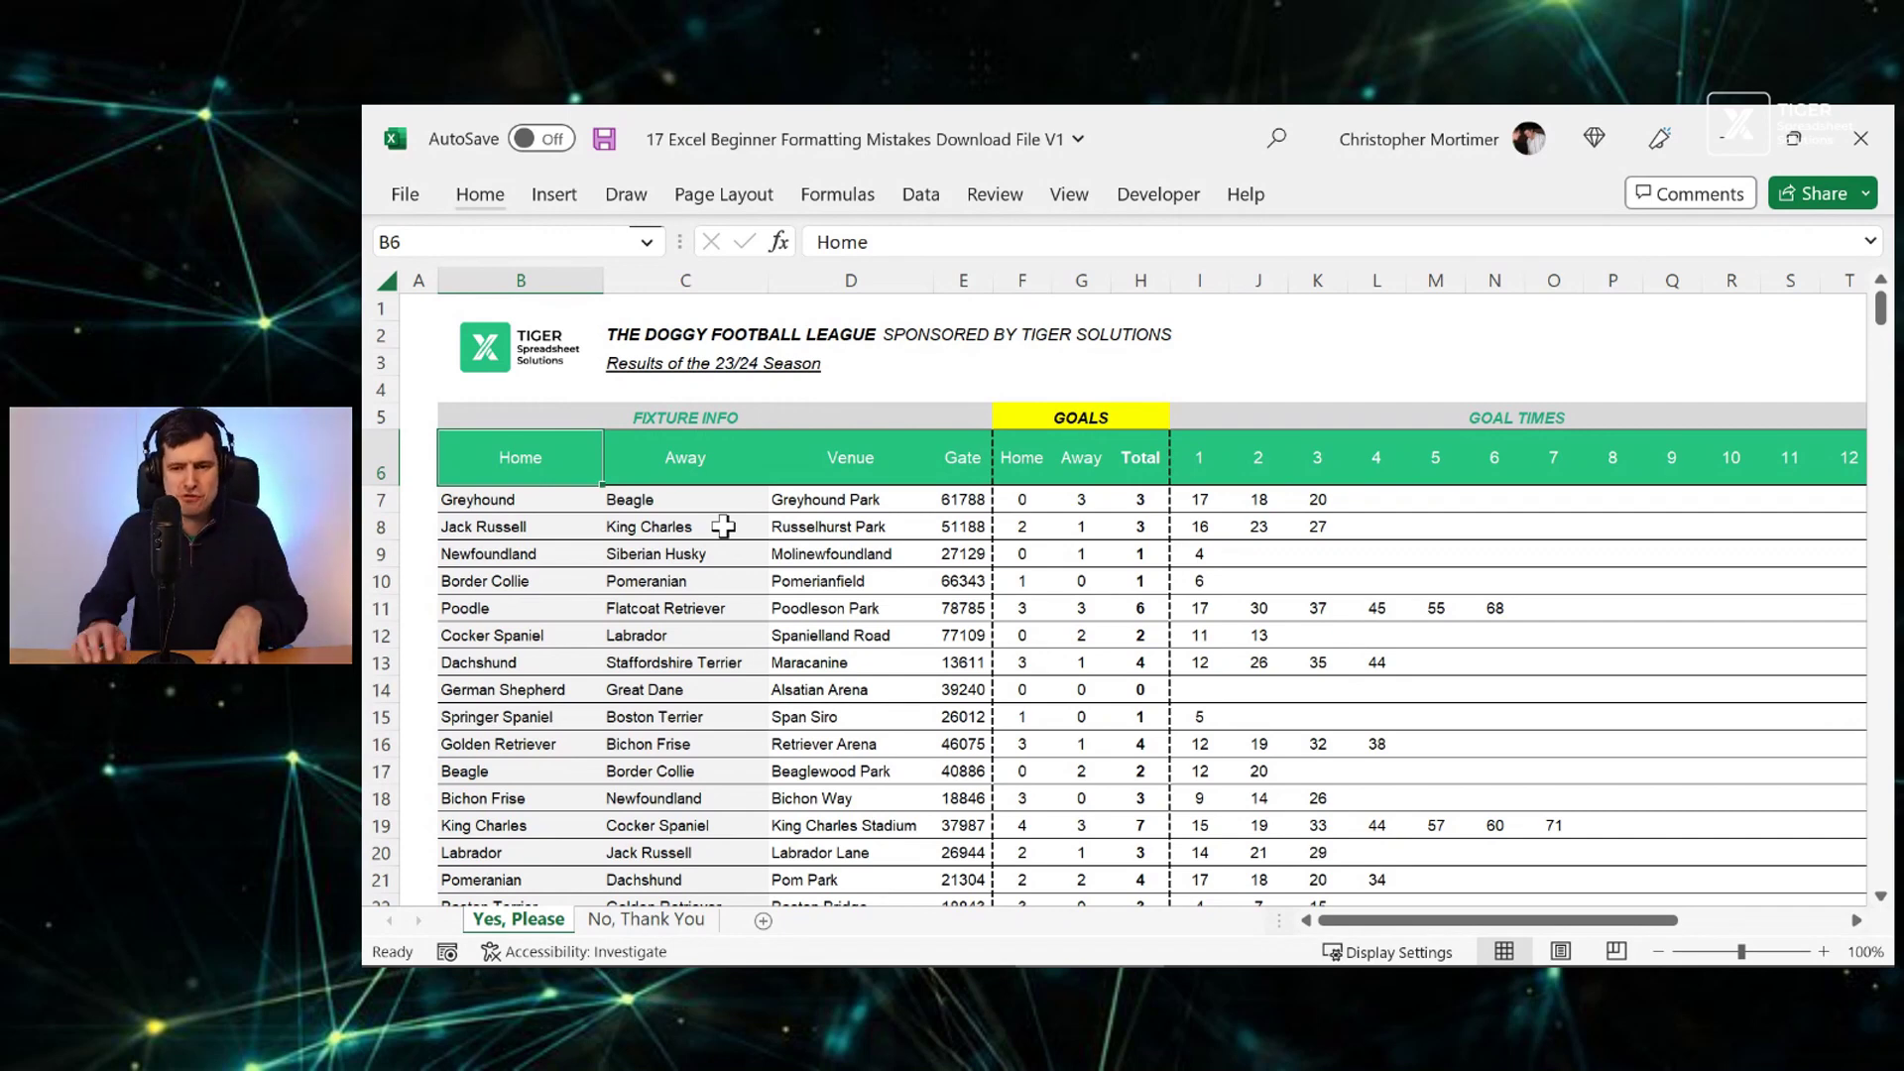
Turn off the gridlines on the 'No, Thank You' sheet
left_click(646, 920)
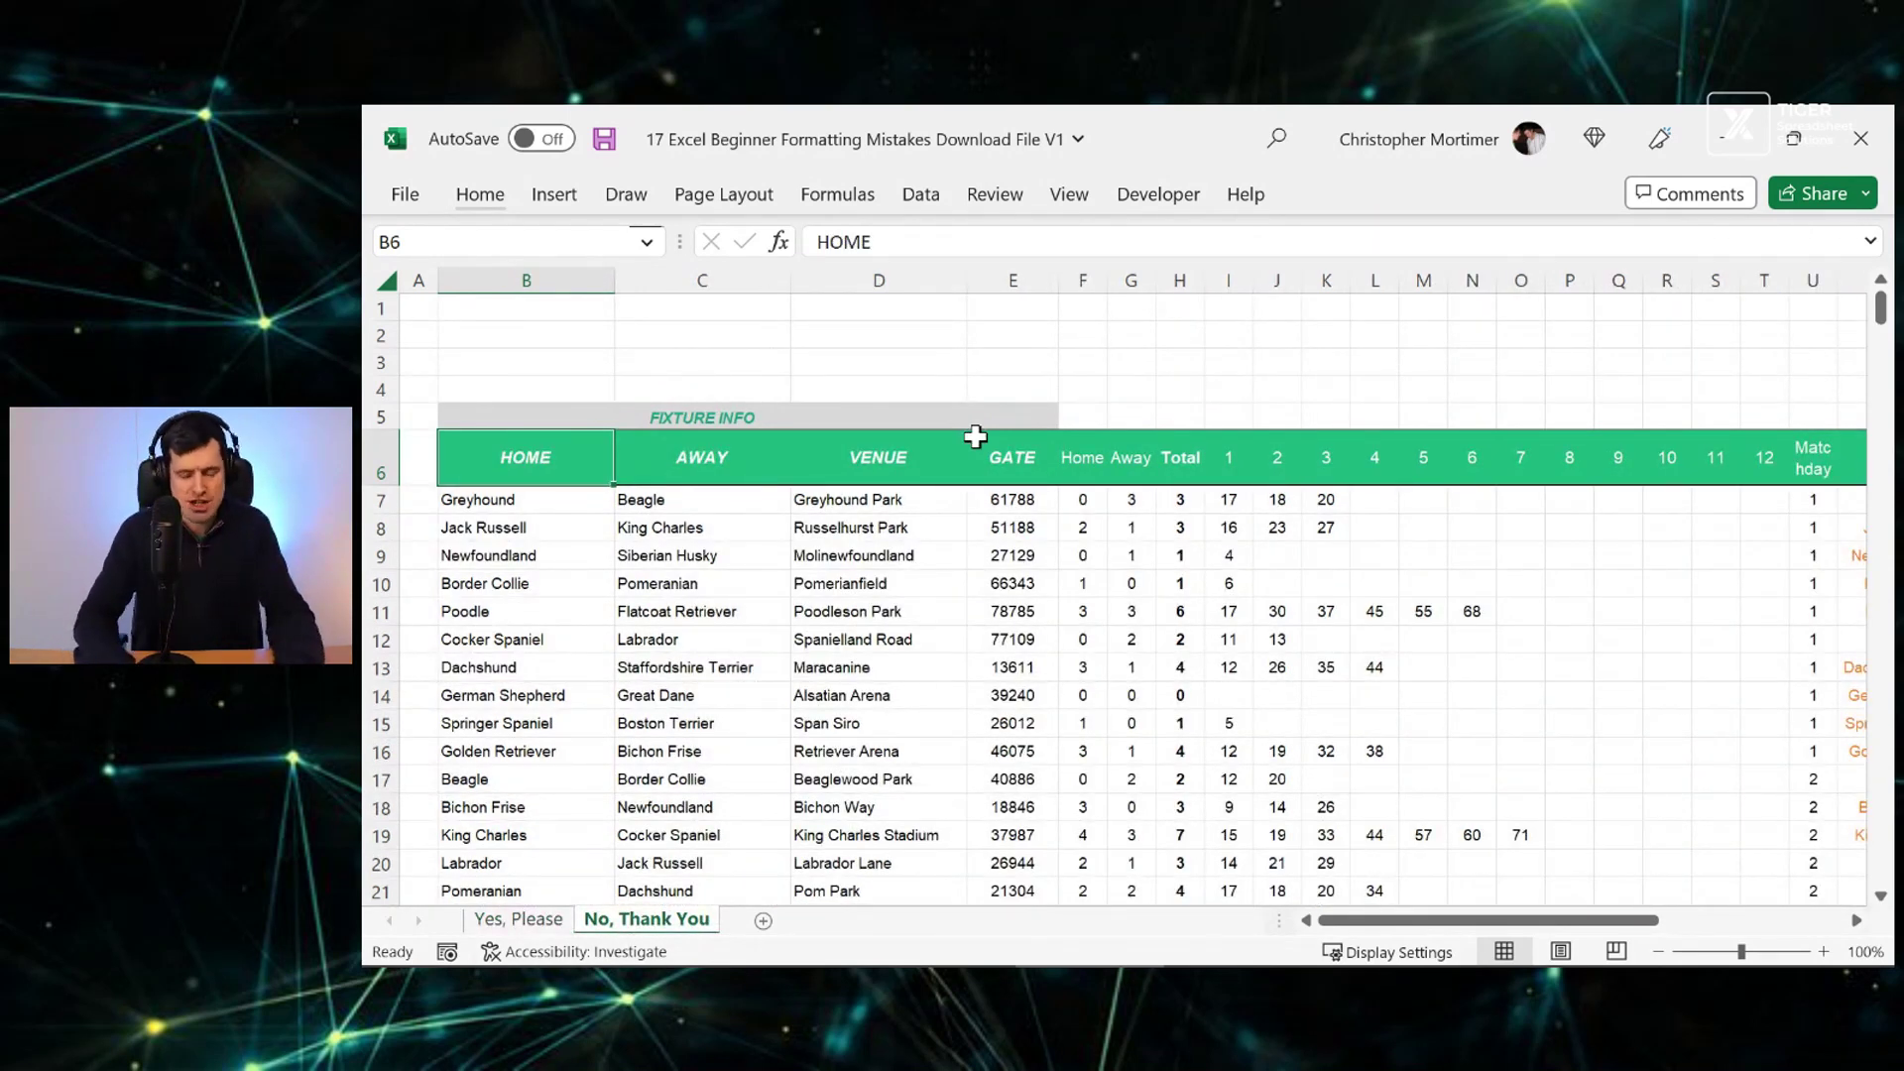
key("alt")
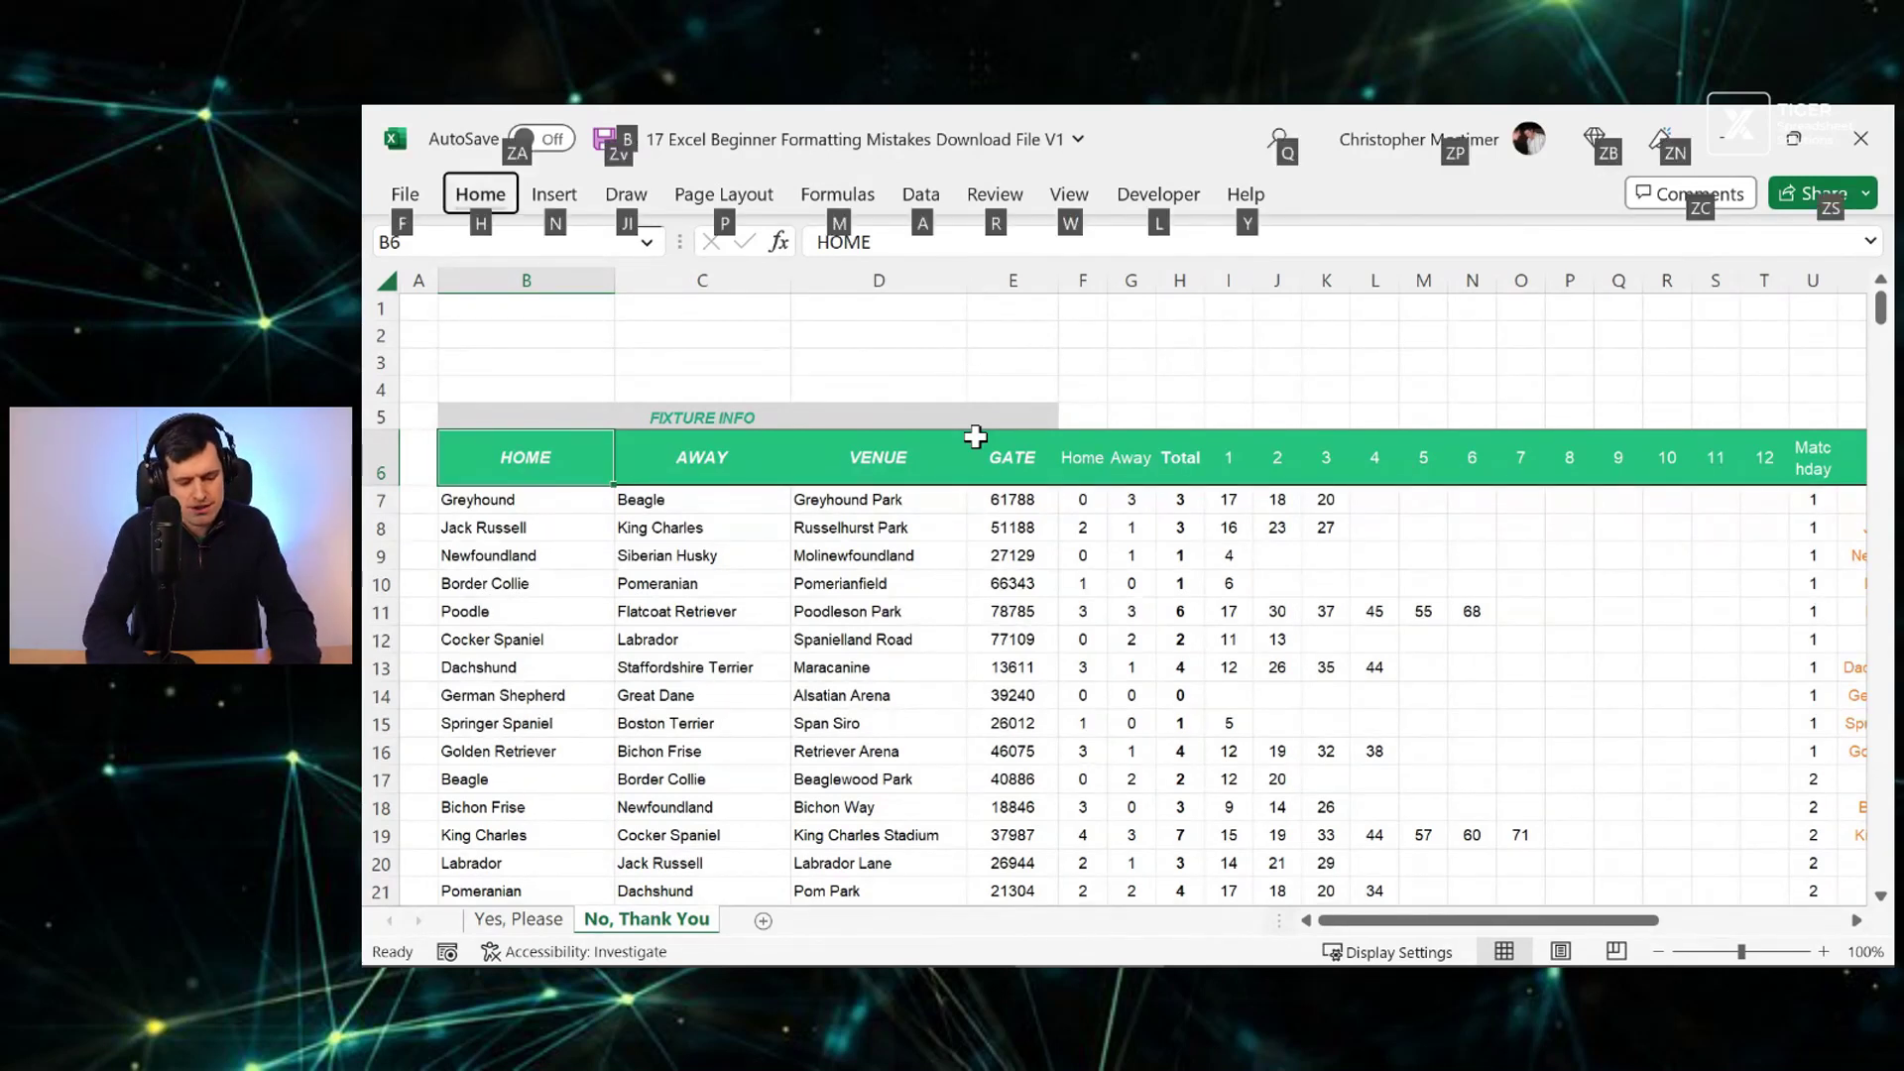
key("w")
key("v")
key("g")
Apply All Borders to the results data range B7:V386
key("Down")
key("ctrl+shift+Right")
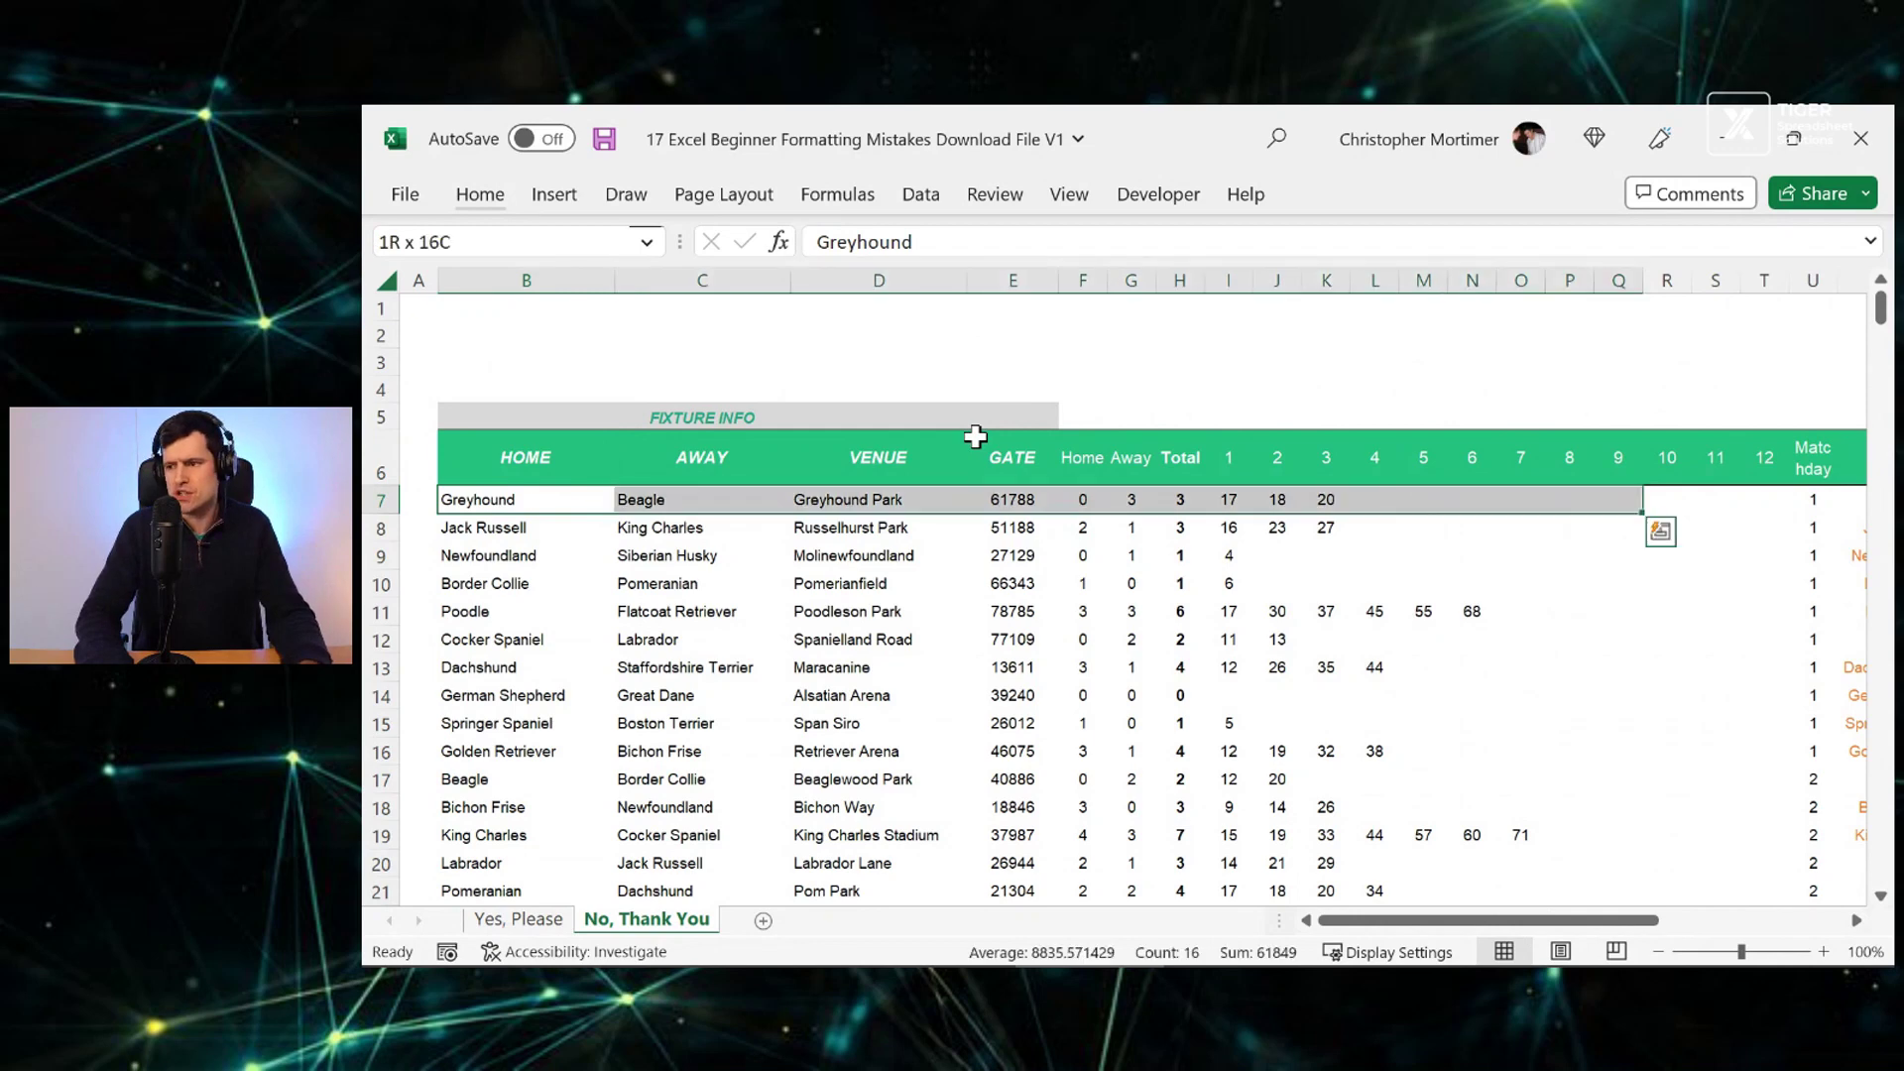
key("ctrl+shift+Right")
key("ctrl+shift+Right")
key("ctrl+shift+Down")
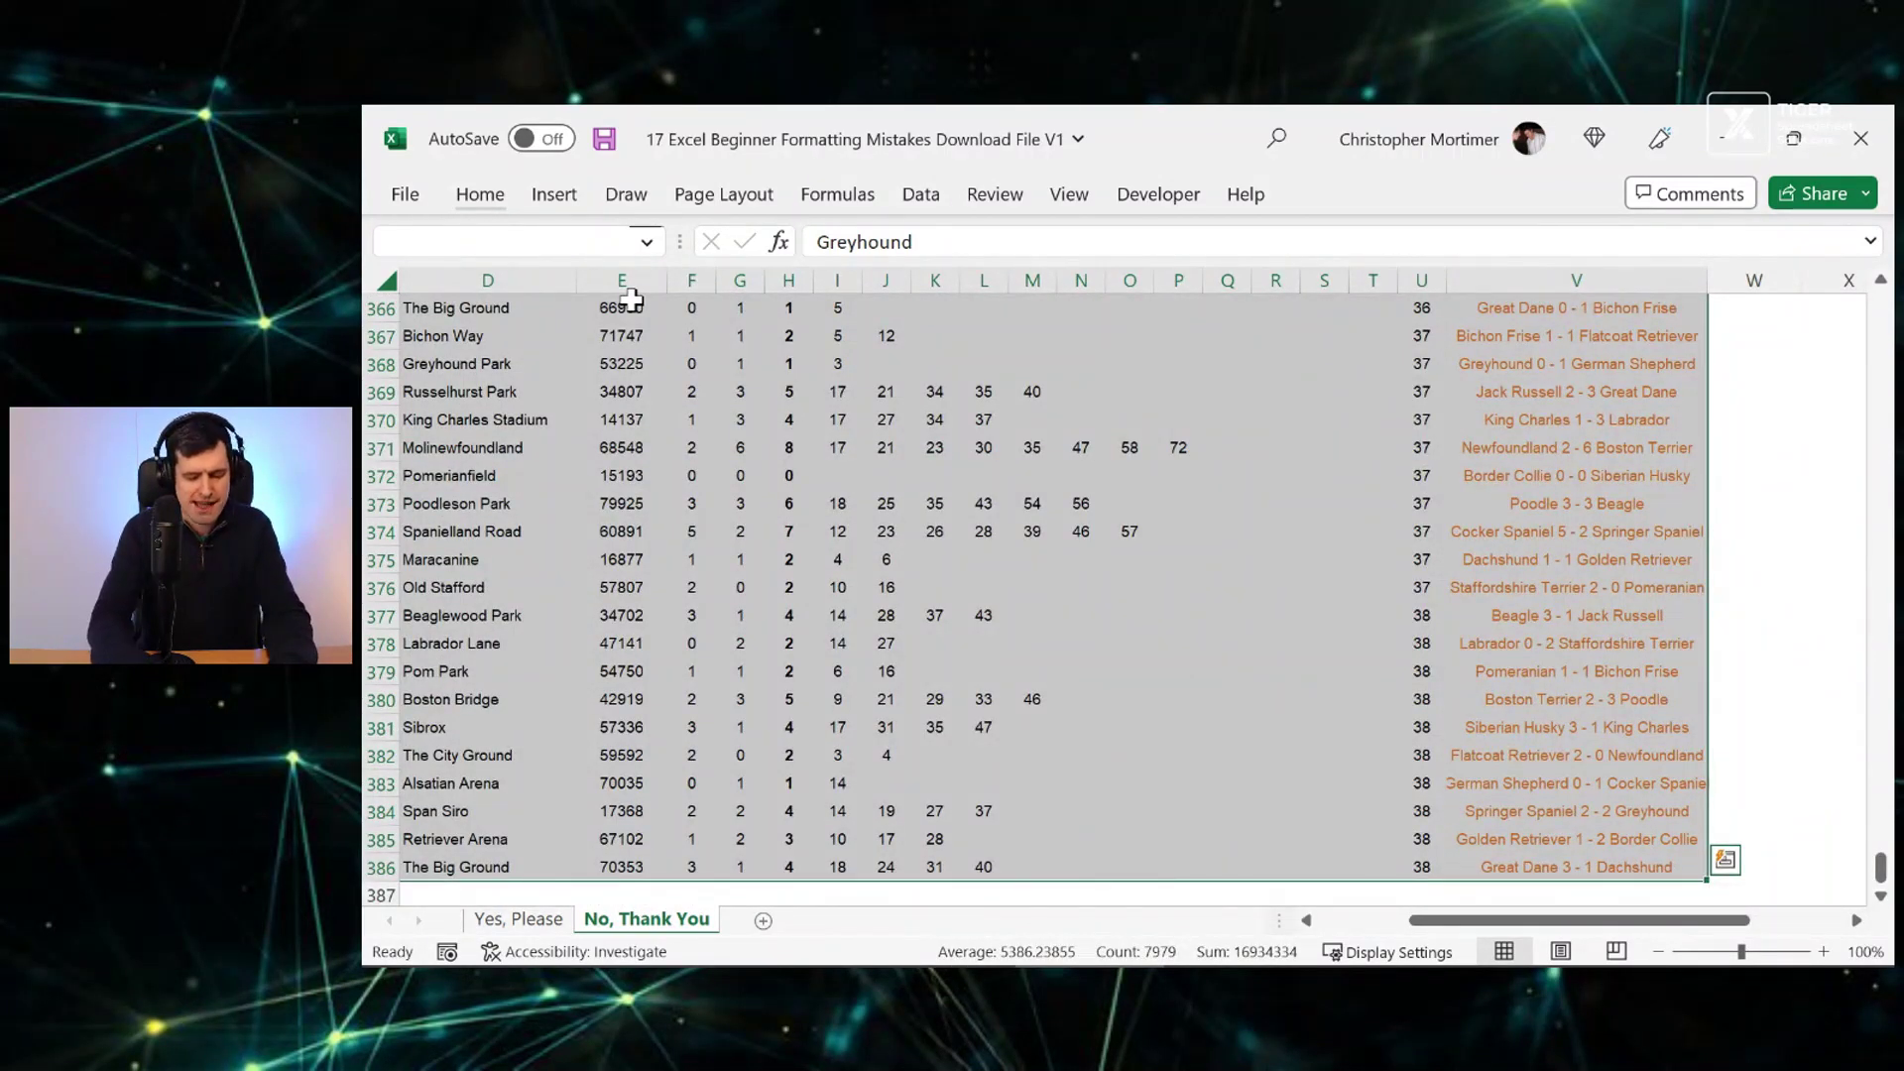
key("alt+h")
key("b")
key("a")
key("ctrl+Home")
key("Right")
key("Up")
key("Down")
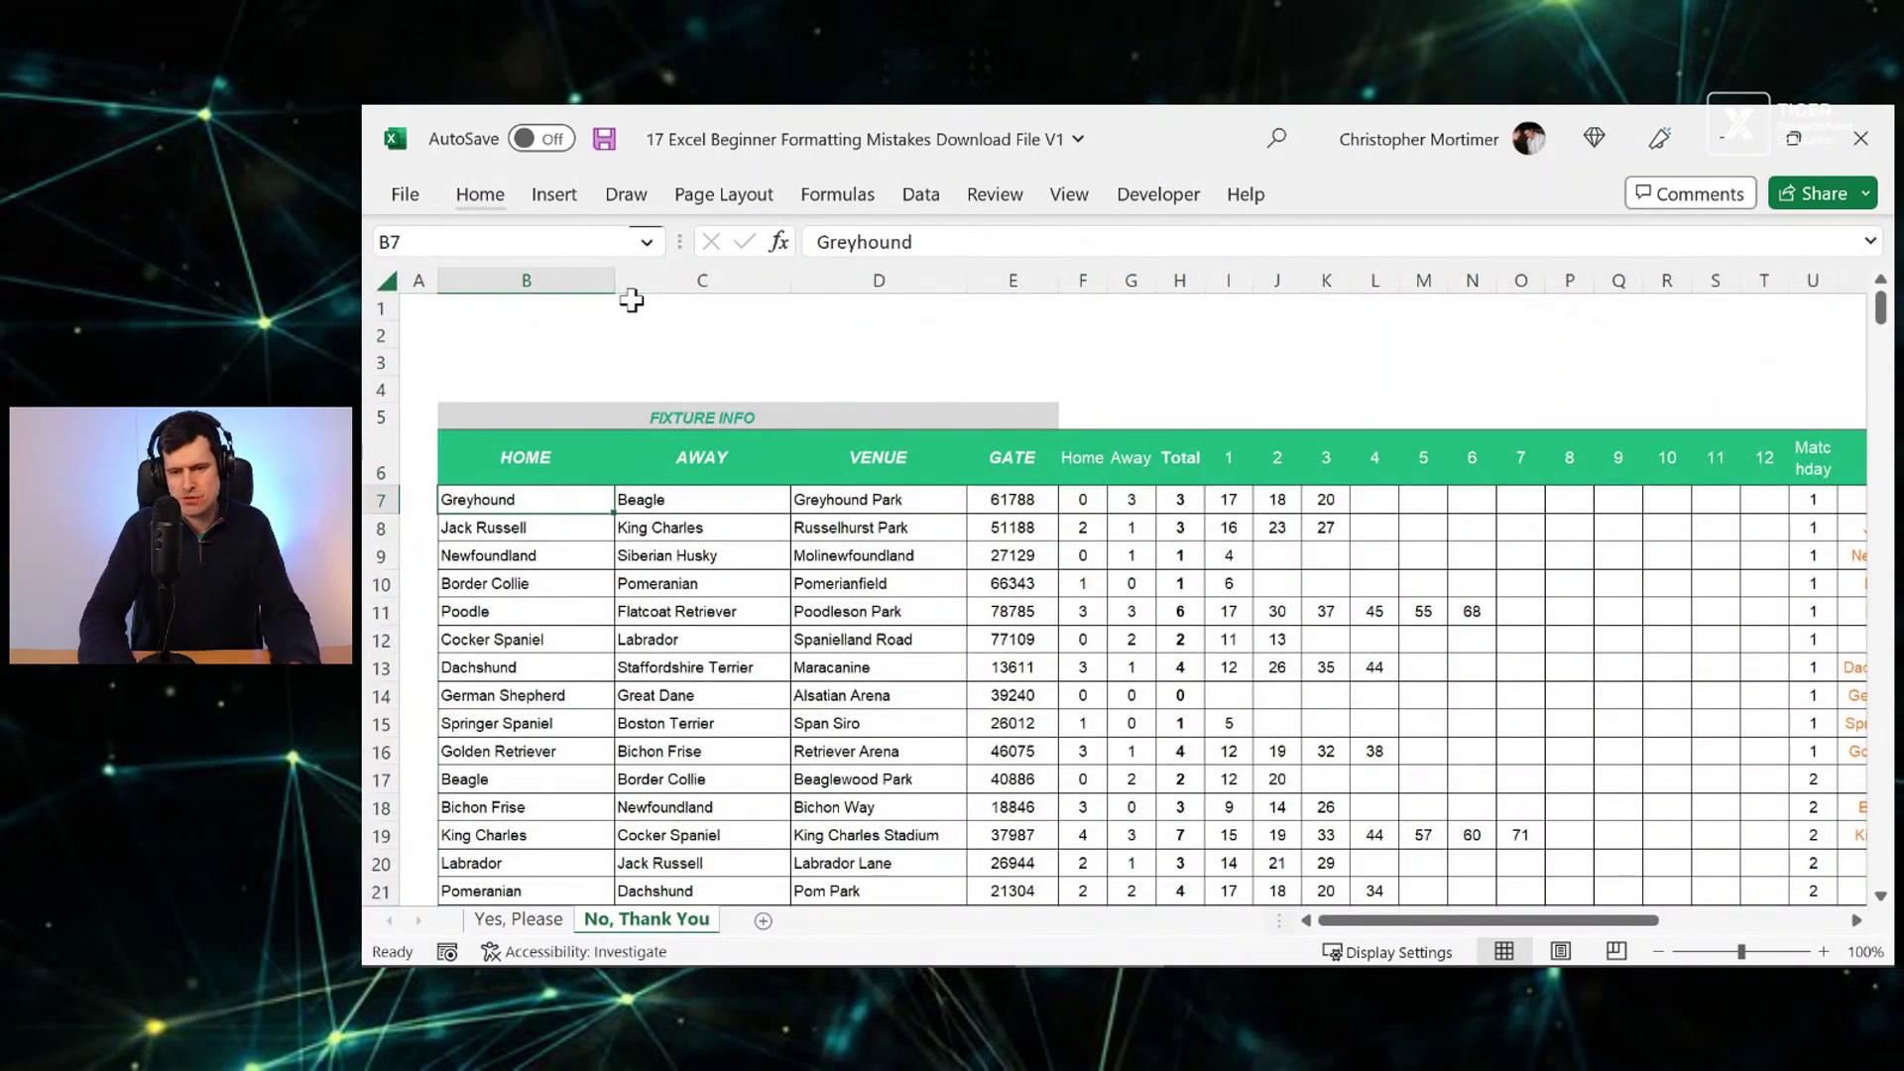
key("ctrl+Page_Up")
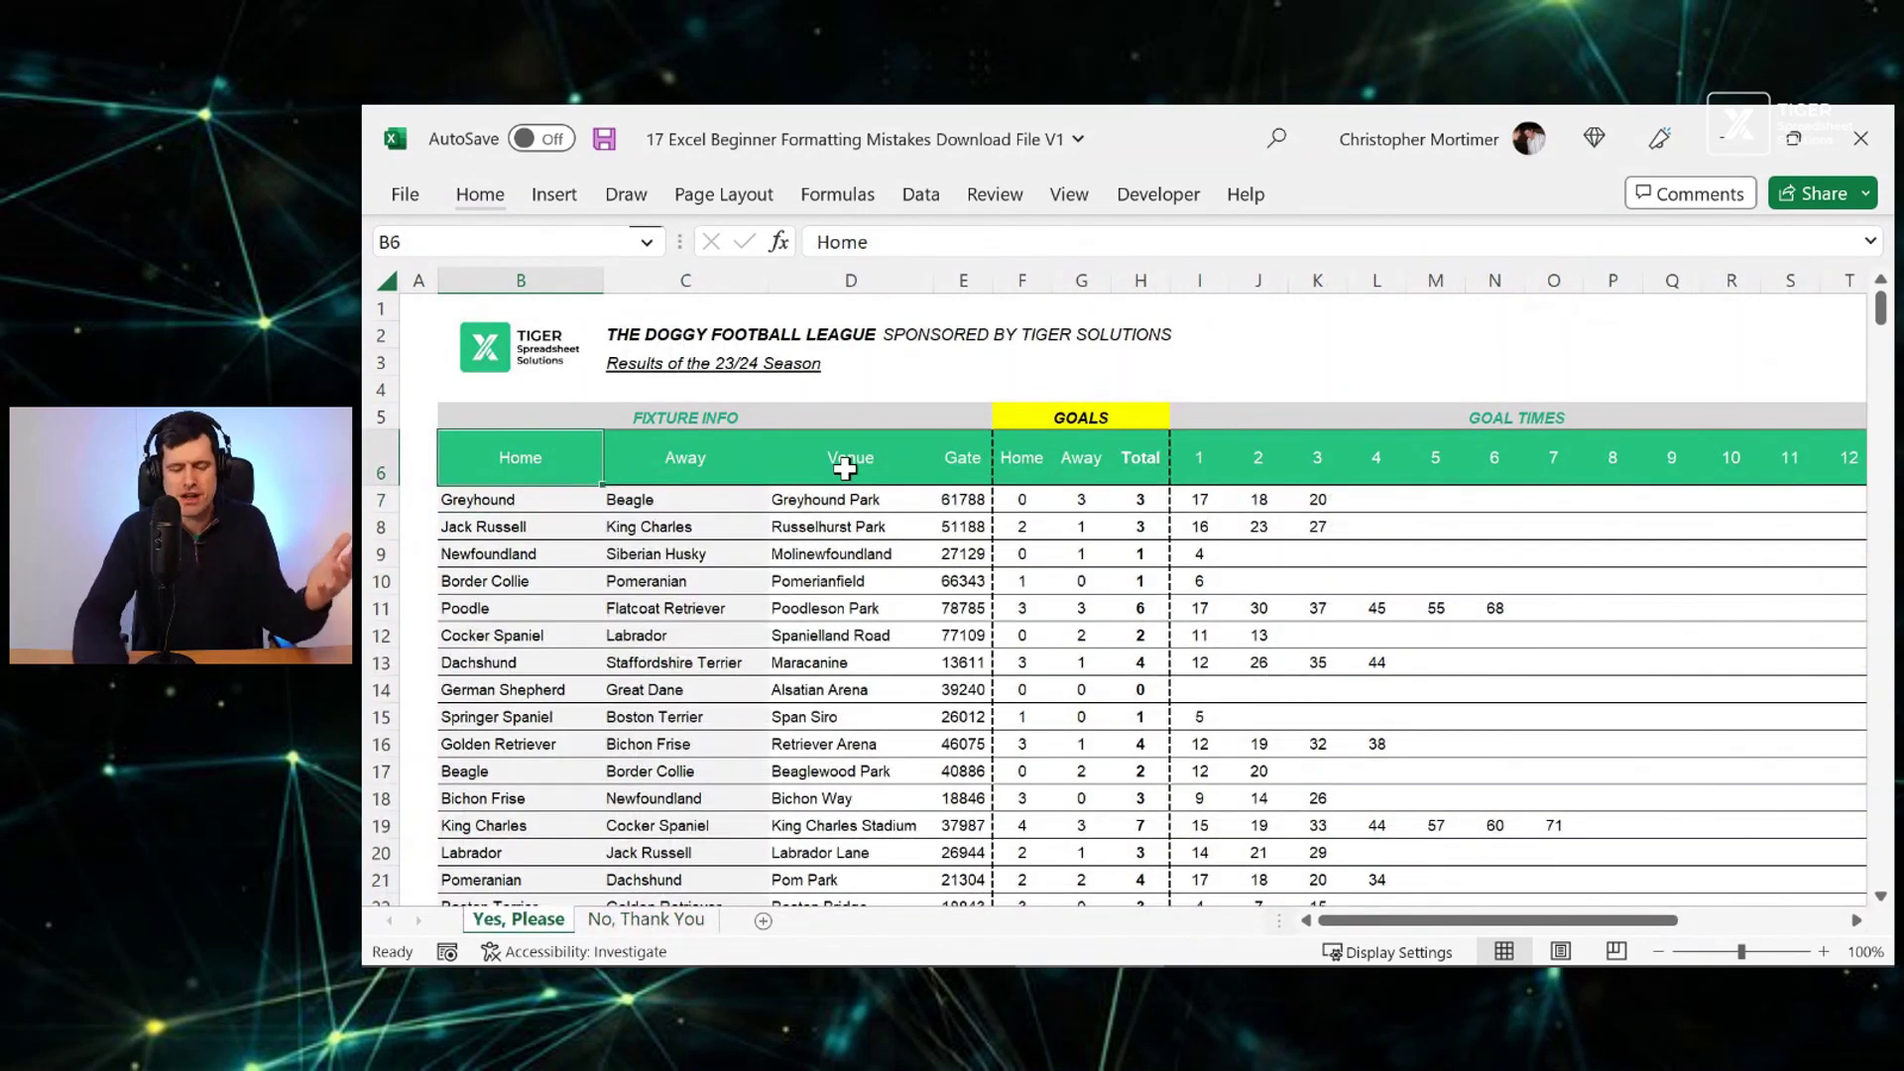
key("ctrl+Page_Down")
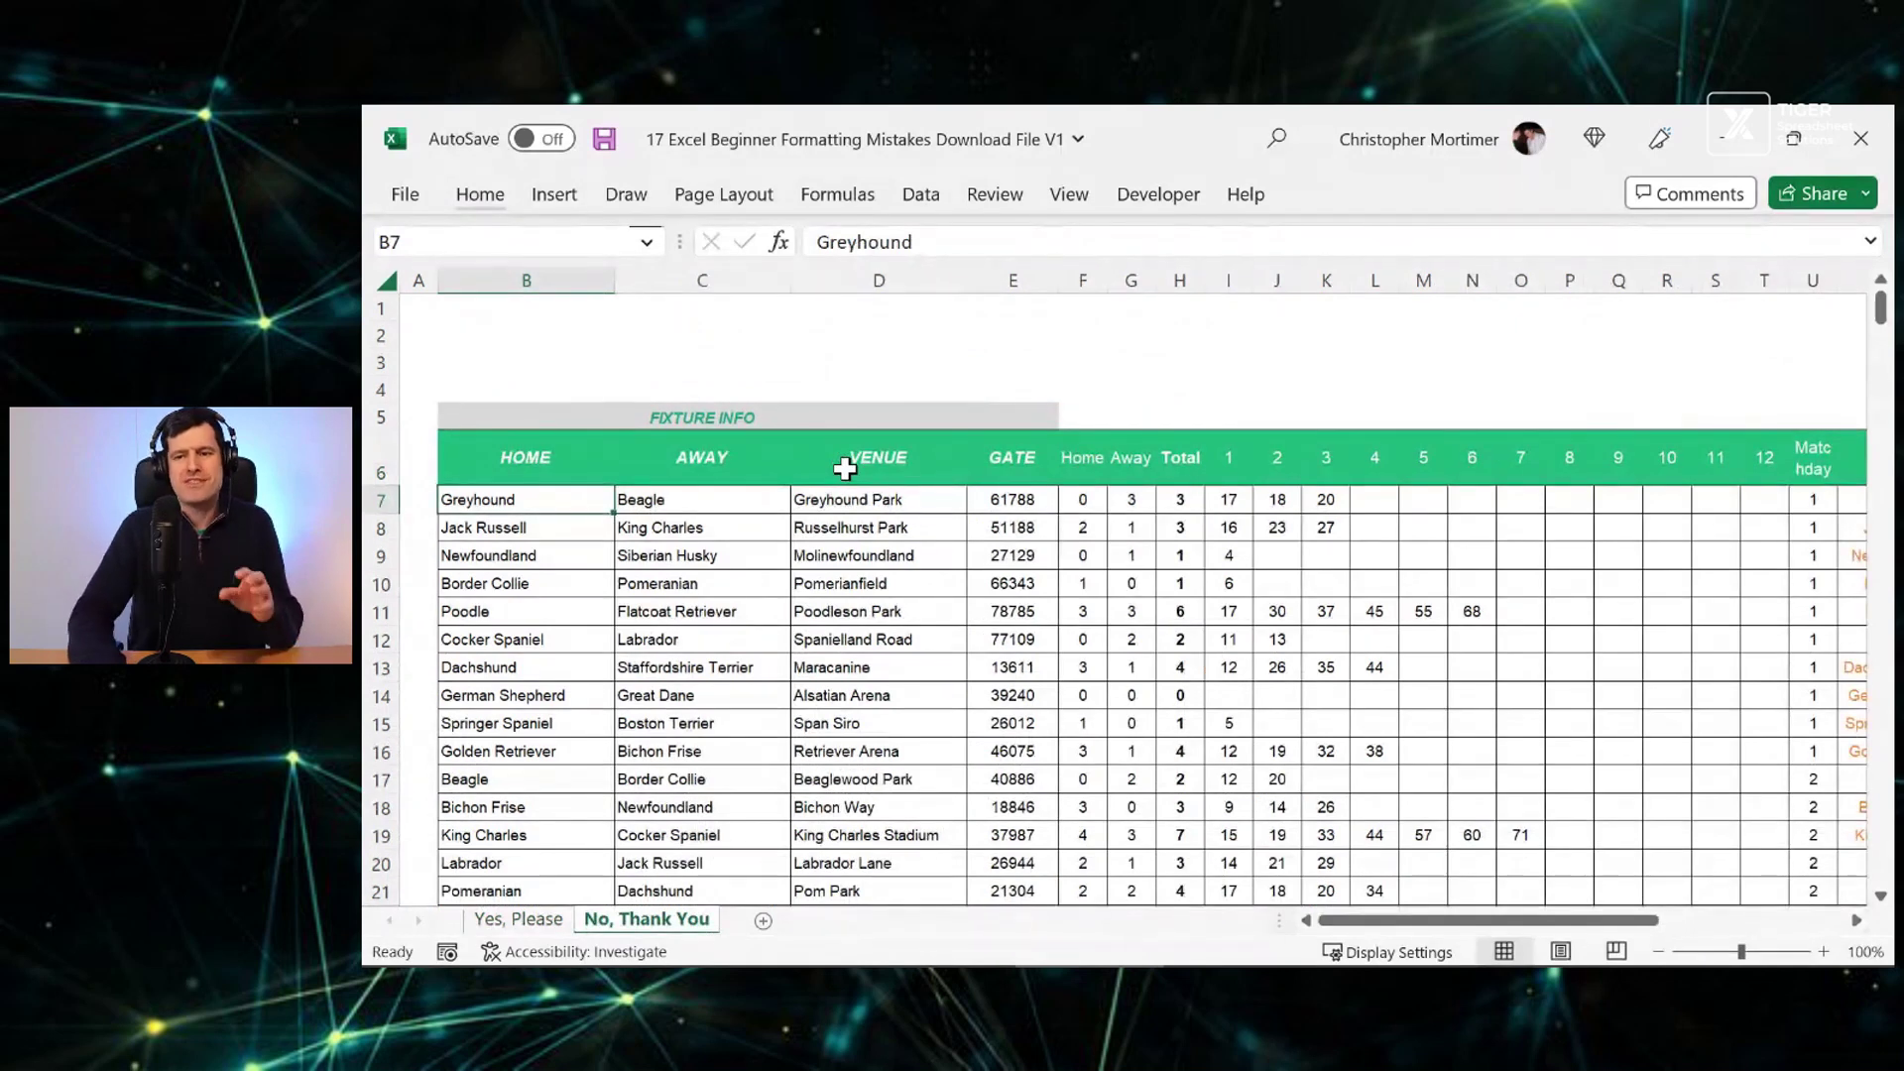
key("ctrl+Page_Up")
key("ctrl+Page_Down")
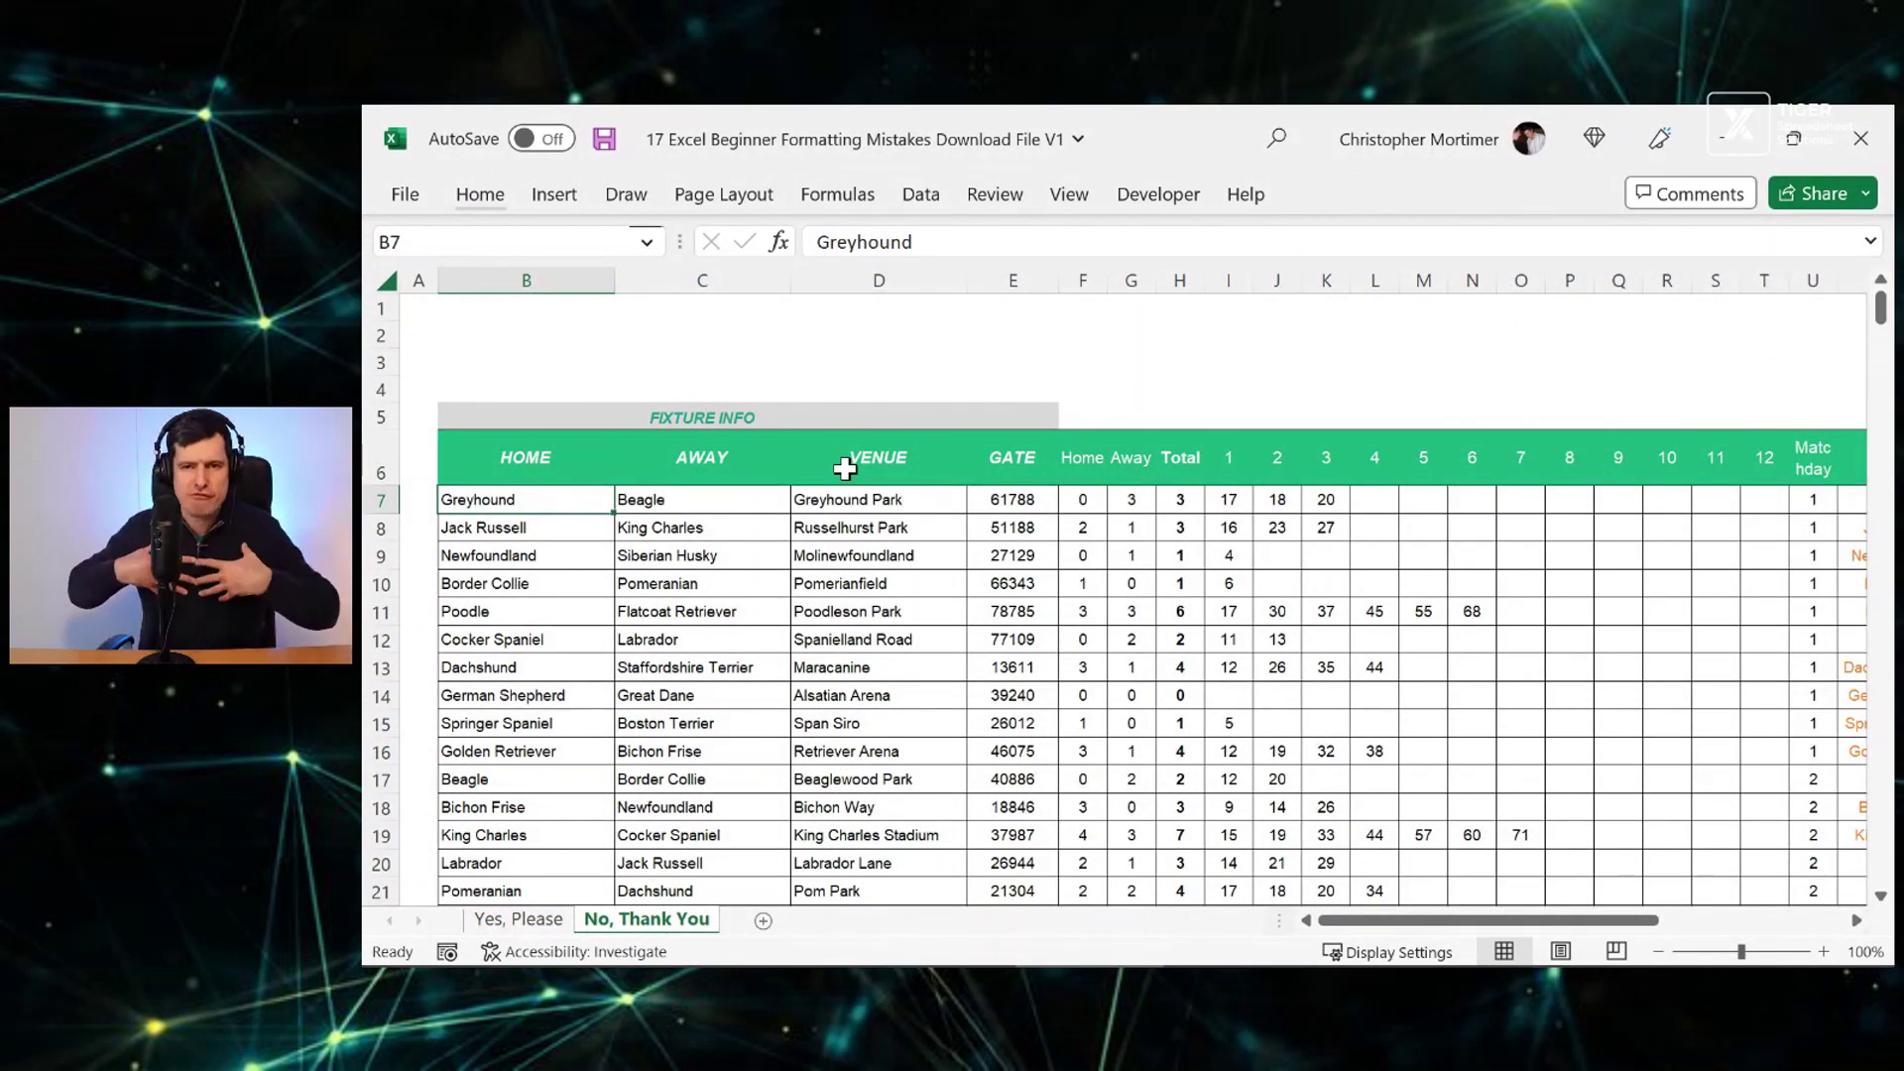